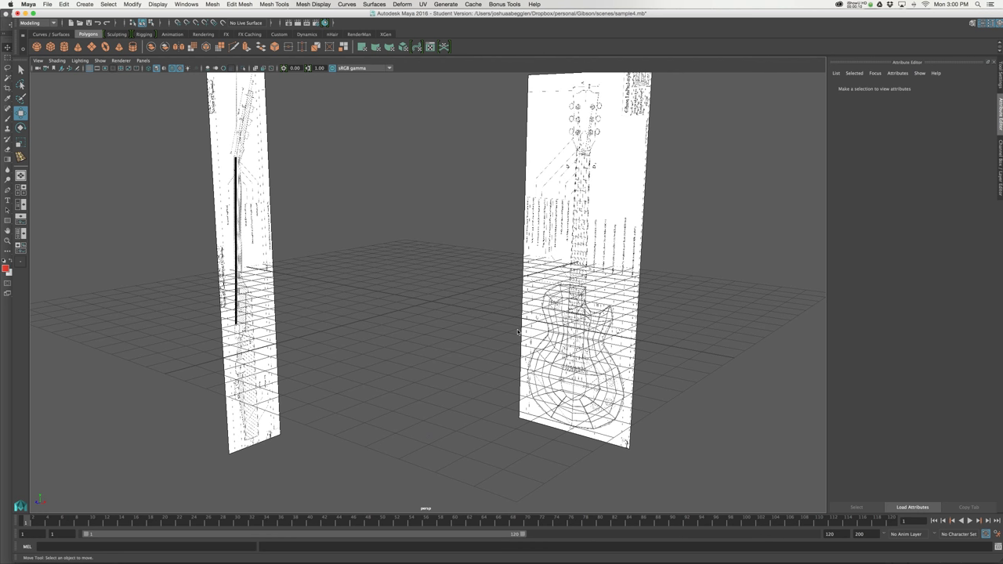
# Hide the grid in the perspective view containing the two guitar reference planes
pyautogui.keyDown('alt'); pyautogui.moveTo(604, 249); pyautogui.dragTo(607, 225, button='middle'); pyautogui.keyUp('alt')
pyautogui.keyDown('alt'); pyautogui.moveTo(607, 224); pyautogui.dragTo(646, 268, button='right'); pyautogui.keyUp('alt')
pyautogui.keyDown('alt'); pyautogui.moveTo(645, 268); pyautogui.dragTo(622, 267, button='middle'); pyautogui.keyUp('alt')
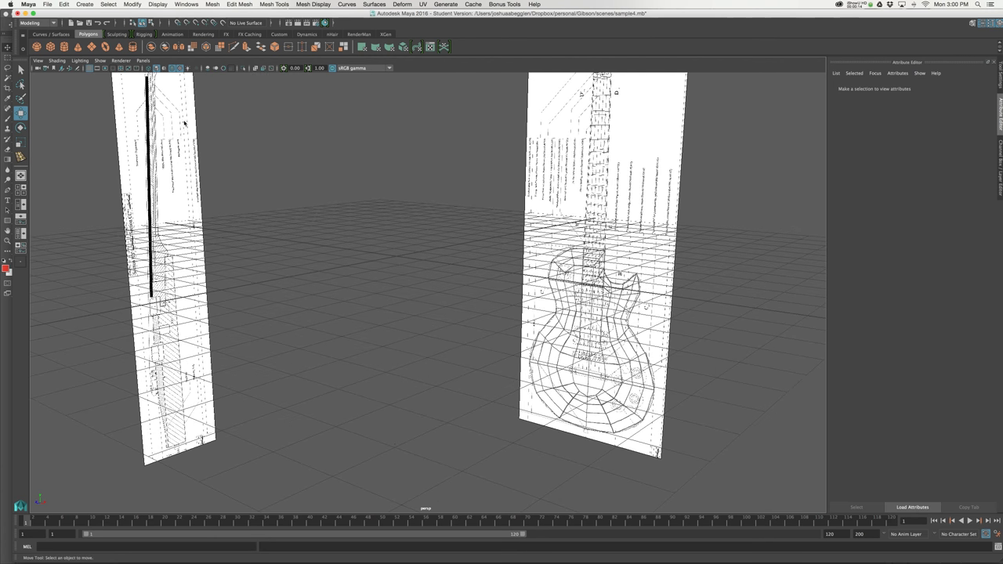
pyautogui.click(89, 68)
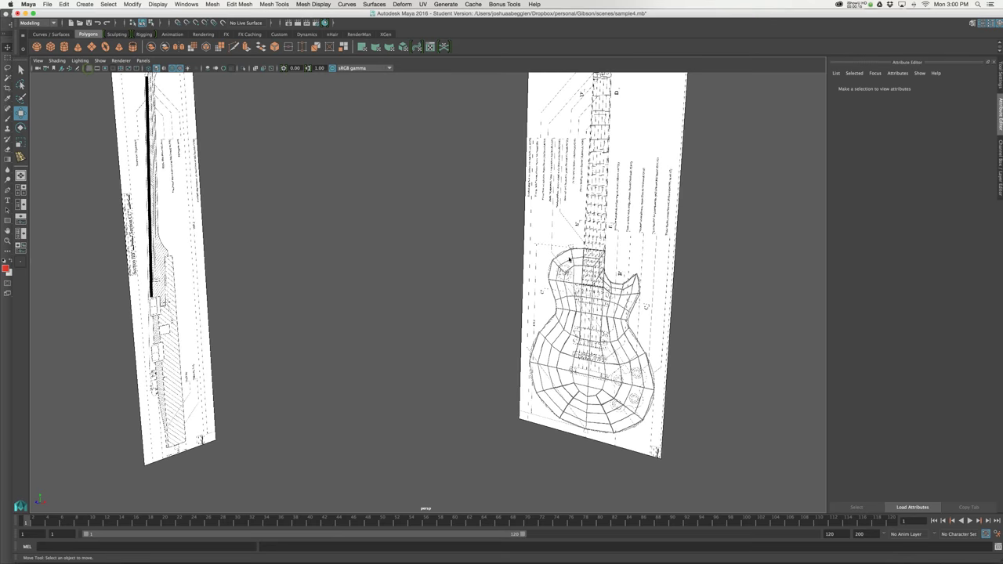
# Examine the edge layout drawn over the guitar body on the front reference plane
pyautogui.keyDown('alt'); pyautogui.moveTo(583, 261); pyautogui.dragTo(465, 220, button='middle'); pyautogui.keyUp('alt')
pyautogui.keyDown('alt'); pyautogui.moveTo(522, 312); pyautogui.dragTo(554, 277); pyautogui.keyUp('alt')
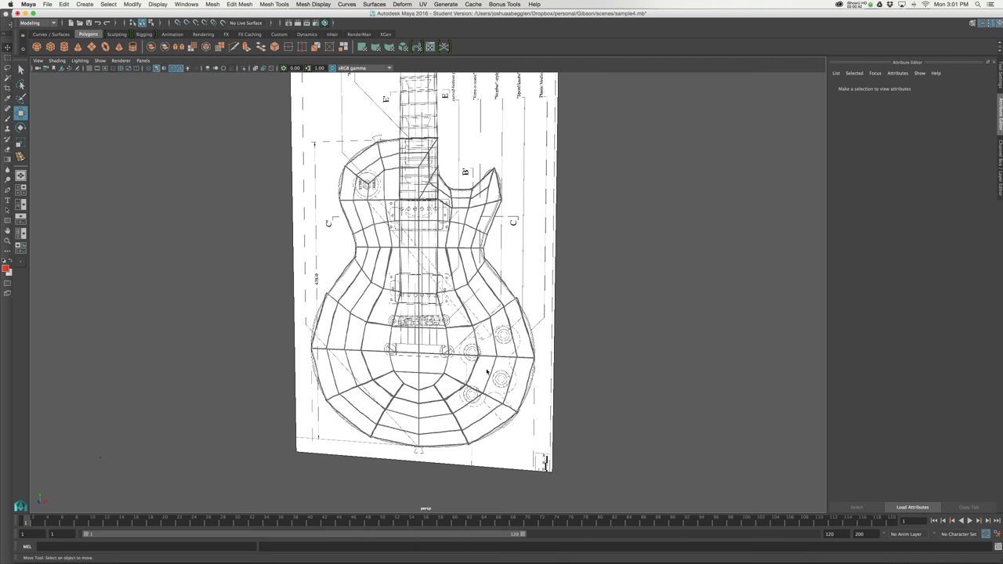
pyautogui.keyDown('alt'); pyautogui.moveTo(442, 165); pyautogui.dragTo(473, 171, button='right'); pyautogui.keyUp('alt')
pyautogui.keyDown('alt'); pyautogui.moveTo(455, 214); pyautogui.dragTo(470, 216, button='middle'); pyautogui.keyUp('alt')
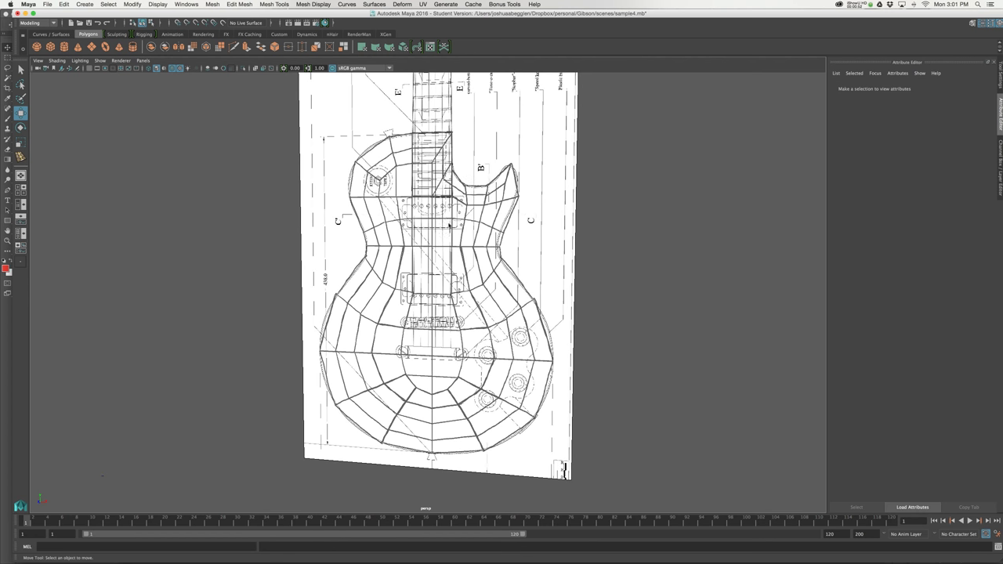
pyautogui.keyDown('alt'); pyautogui.moveTo(516, 225); pyautogui.dragTo(522, 252); pyautogui.keyUp('alt')
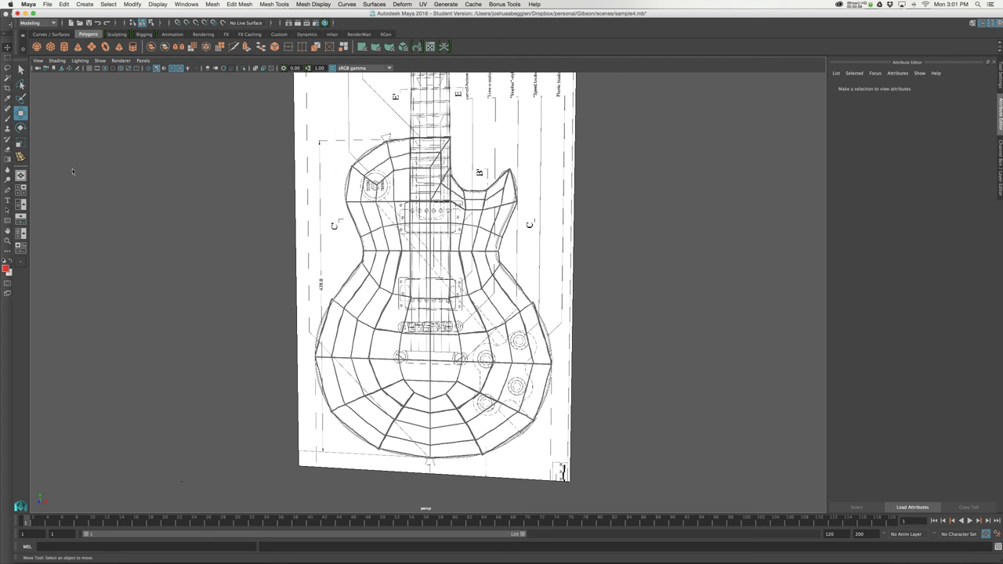
# Show the front view full size, framed on the guitar body, with the Channel Box displayed
pyautogui.click(10, 190)
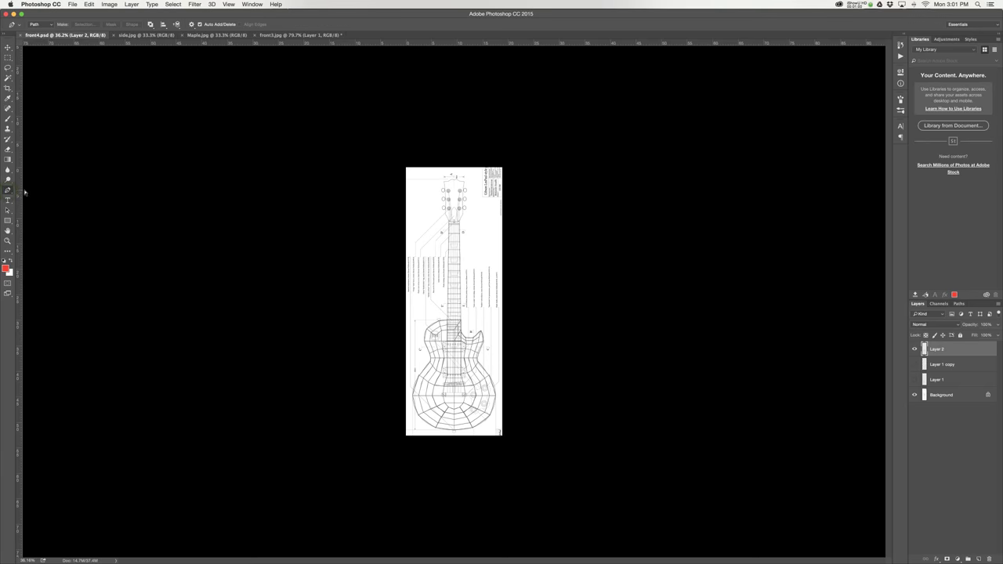
pyautogui.press('super+Tab')
pyautogui.click(22, 191)
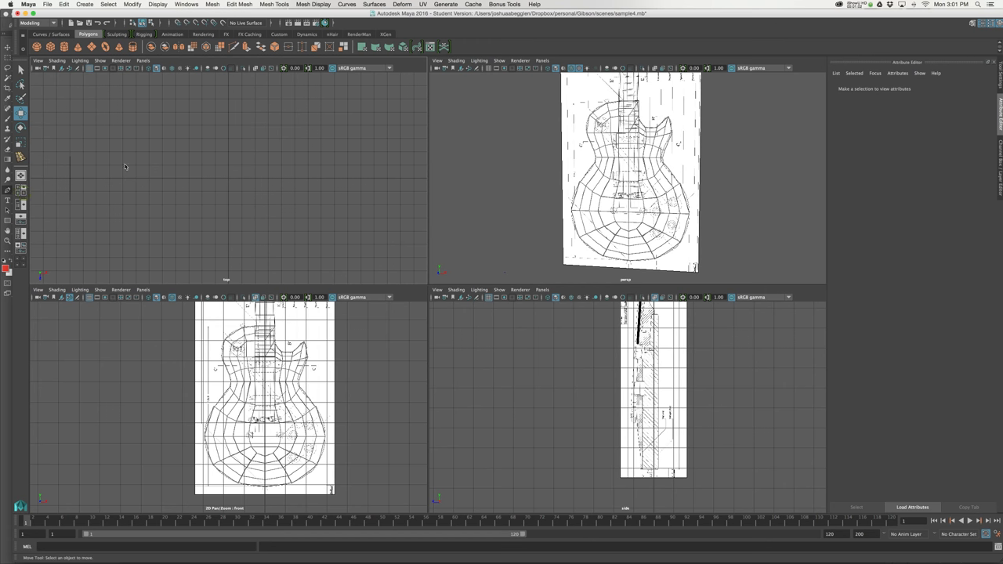
pyautogui.press('space')
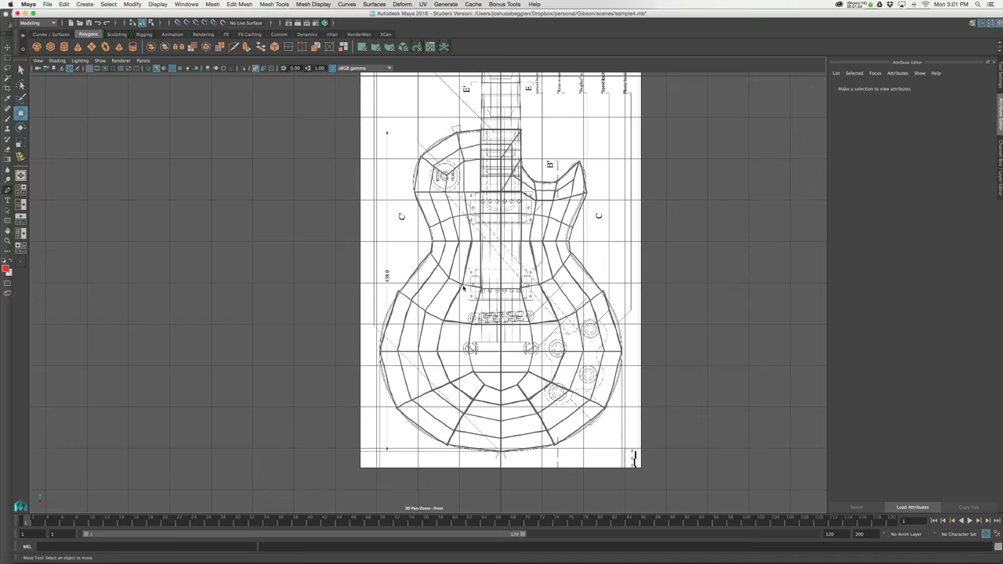
pyautogui.keyDown('alt'); pyautogui.moveTo(563, 244); pyautogui.dragTo(522, 201, button='middle'); pyautogui.keyUp('alt')
pyautogui.keyDown('alt'); pyautogui.moveTo(523, 201); pyautogui.dragTo(548, 236, button='right'); pyautogui.keyUp('alt')
pyautogui.keyDown('alt'); pyautogui.moveTo(547, 236); pyautogui.dragTo(531, 263, button='middle'); pyautogui.keyUp('alt')
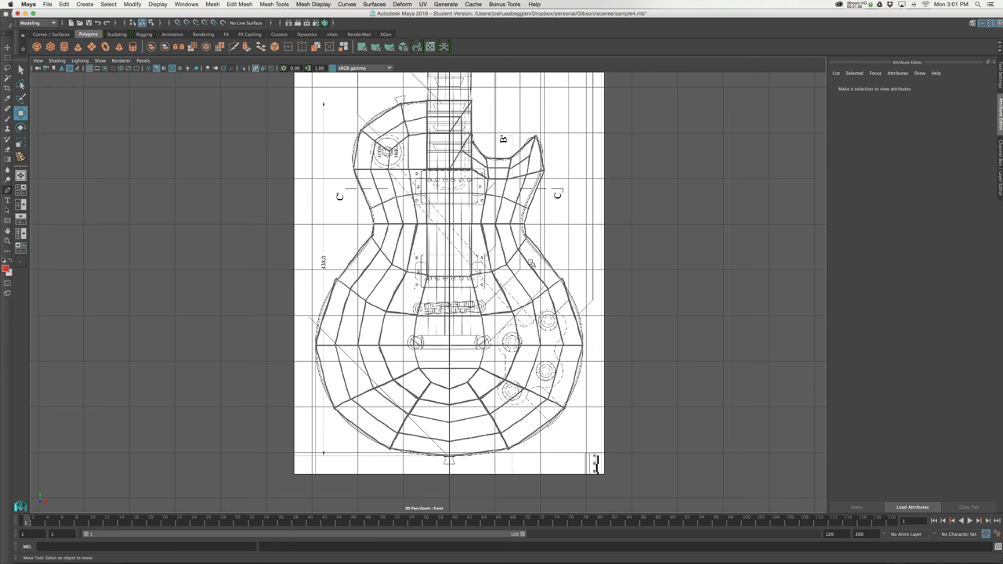
pyautogui.hotkey('ctrl', 'a')
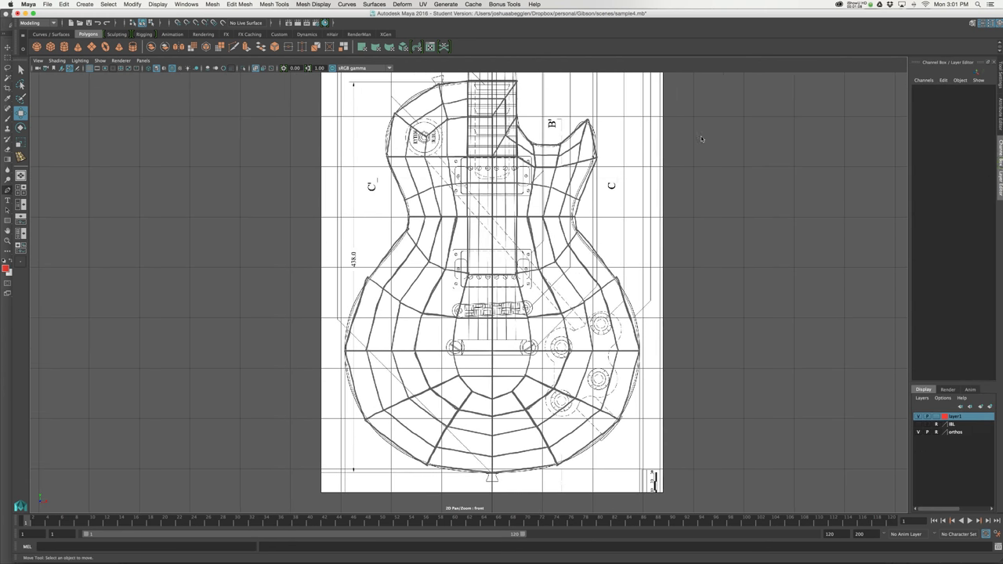
# Create a polygon plane about 2.9 wide and 7.7 high over the half of the body with the rhythm/treble switch
pyautogui.click(90, 49)
pyautogui.moveTo(344, 83); pyautogui.dragTo(491, 473)
pyautogui.press('w')
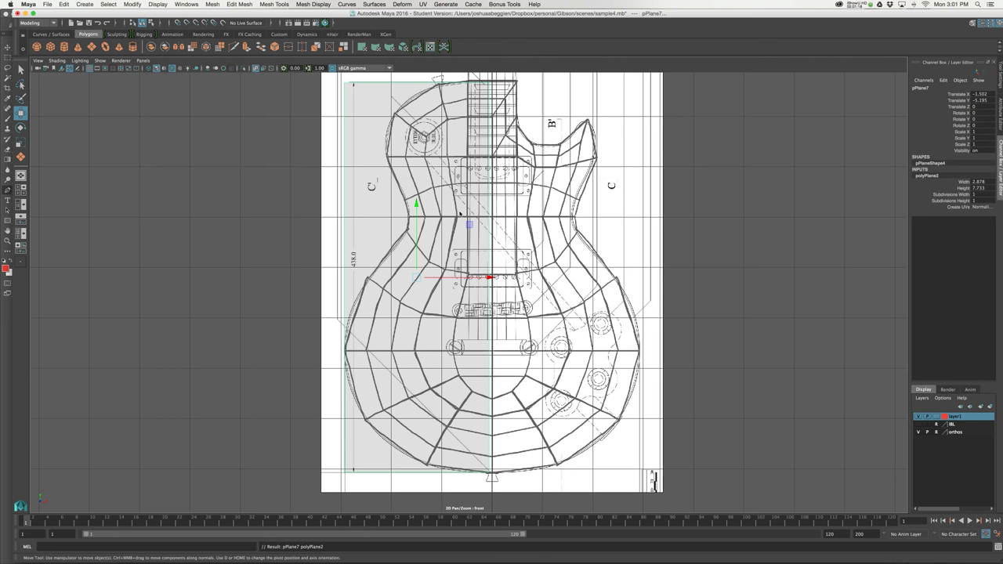
# Move the plane's inner vertical edge onto the guitar's centerline at X 0
pyautogui.moveTo(466, 212); pyautogui.dragTo(465, 189, button='right')
pyautogui.click(491, 208)
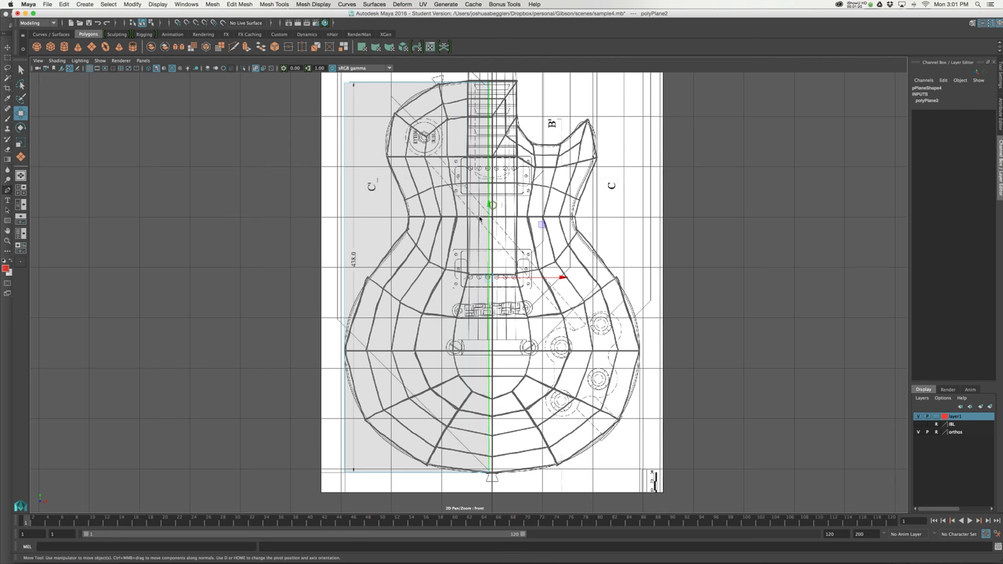
pyautogui.scroll(3, 581, 280)
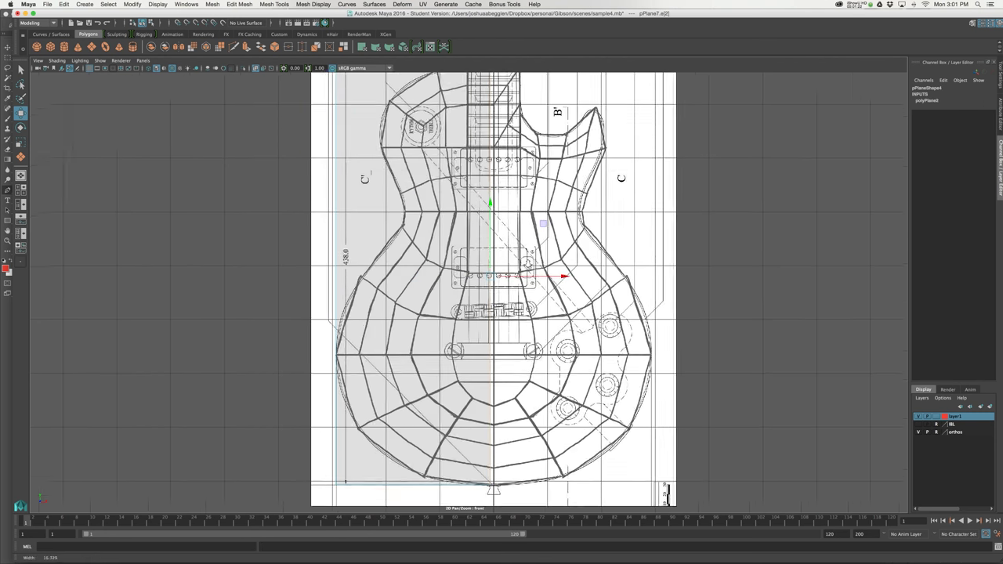
pyautogui.keyDown('alt'); pyautogui.moveTo(581, 280); pyautogui.dragTo(589, 283, button='middle'); pyautogui.keyUp('alt')
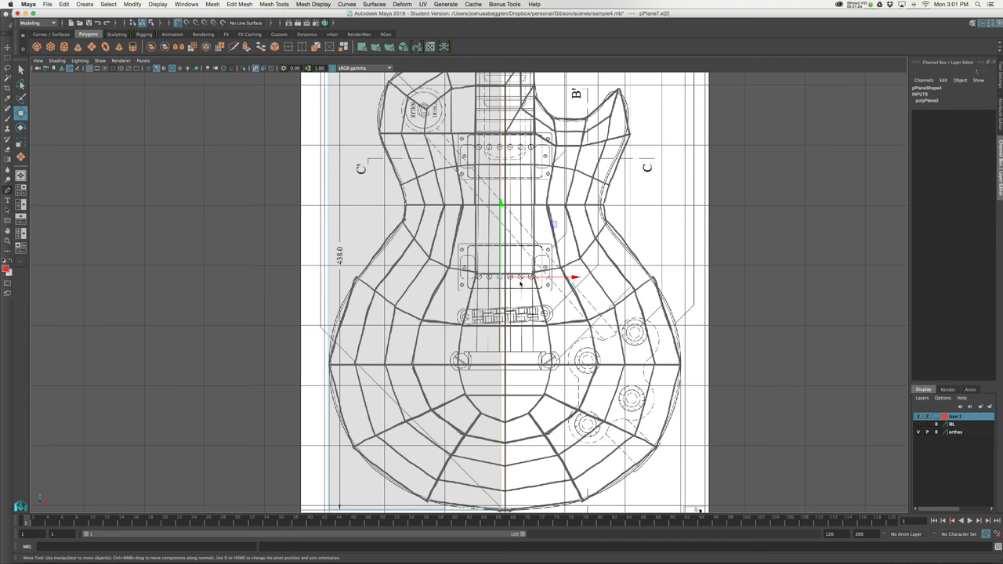
pyautogui.moveTo(518, 278); pyautogui.dragTo(522, 277)
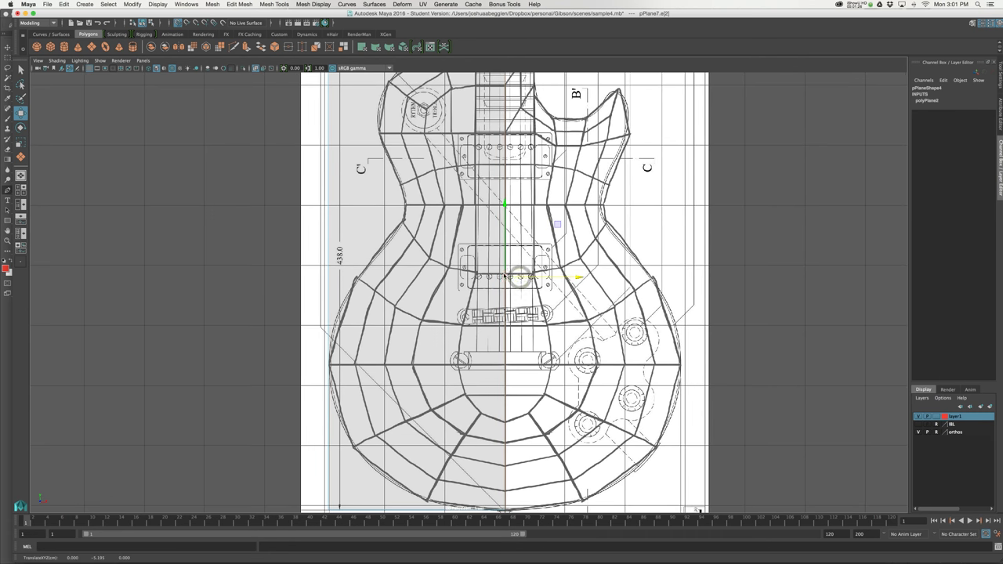
# Check the plane's outer edges against the body outline and align its bottom edge with the body's lower end
pyautogui.scroll(-1, 518, 239)
pyautogui.keyDown('alt'); pyautogui.moveTo(515, 240); pyautogui.dragTo(518, 326, button='middle'); pyautogui.keyUp('alt')
pyautogui.keyDown('alt'); pyautogui.moveTo(531, 159); pyautogui.dragTo(535, 159, button='middle'); pyautogui.keyUp('alt')
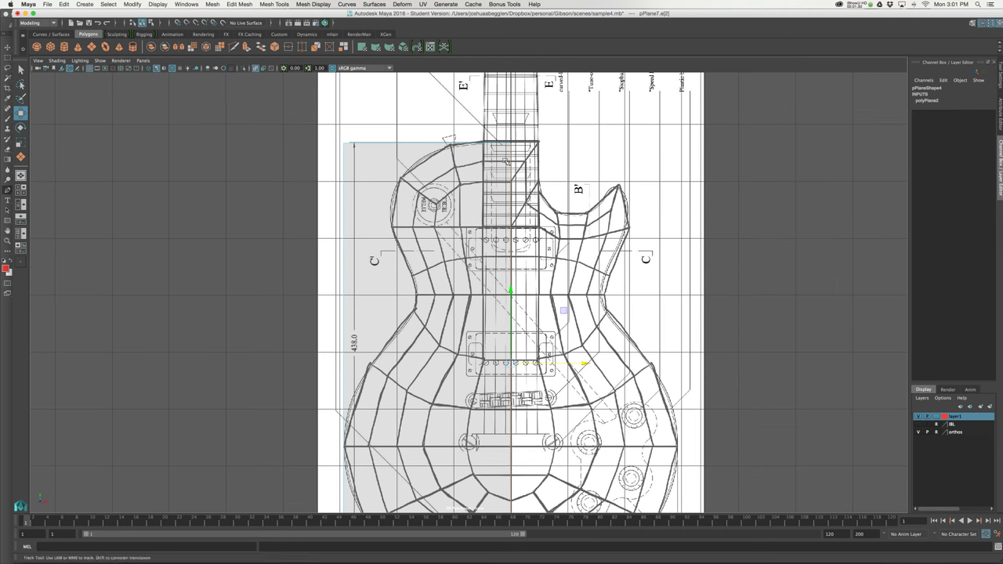
pyautogui.moveTo(442, 129)
pyautogui.mouseDown()
pyautogui.moveTo(456, 157)
pyautogui.moveTo(427, 127)
pyautogui.mouseUp()
pyautogui.keyDown('alt'); pyautogui.moveTo(541, 153); pyautogui.dragTo(550, 129, button='middle'); pyautogui.keyUp('alt')
pyautogui.keyDown('alt'); pyautogui.moveTo(491, 203); pyautogui.dragTo(490, 148, button='middle'); pyautogui.keyUp('alt')
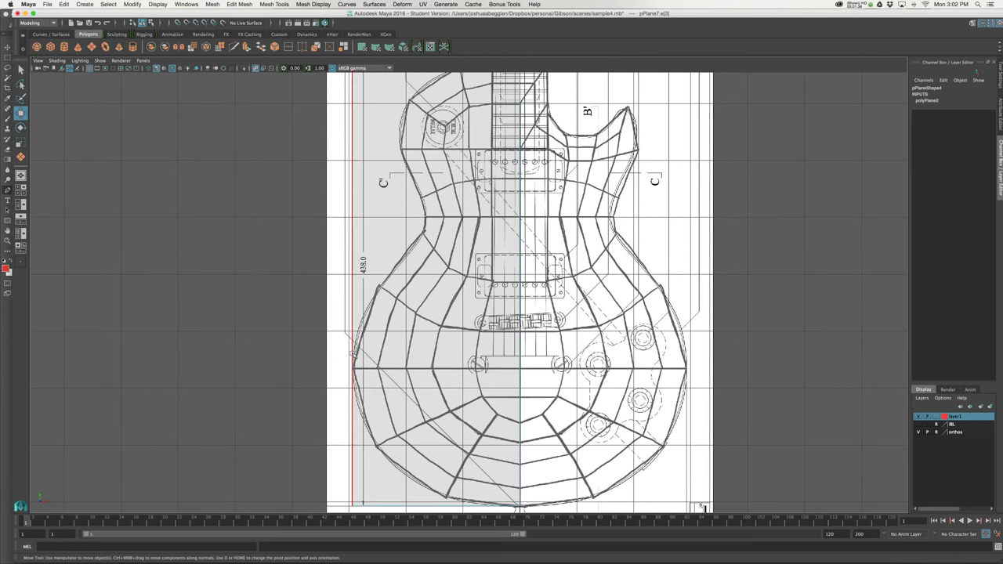
pyautogui.keyDown('alt'); pyautogui.moveTo(350, 355); pyautogui.dragTo(354, 288, button='middle'); pyautogui.keyUp('alt')
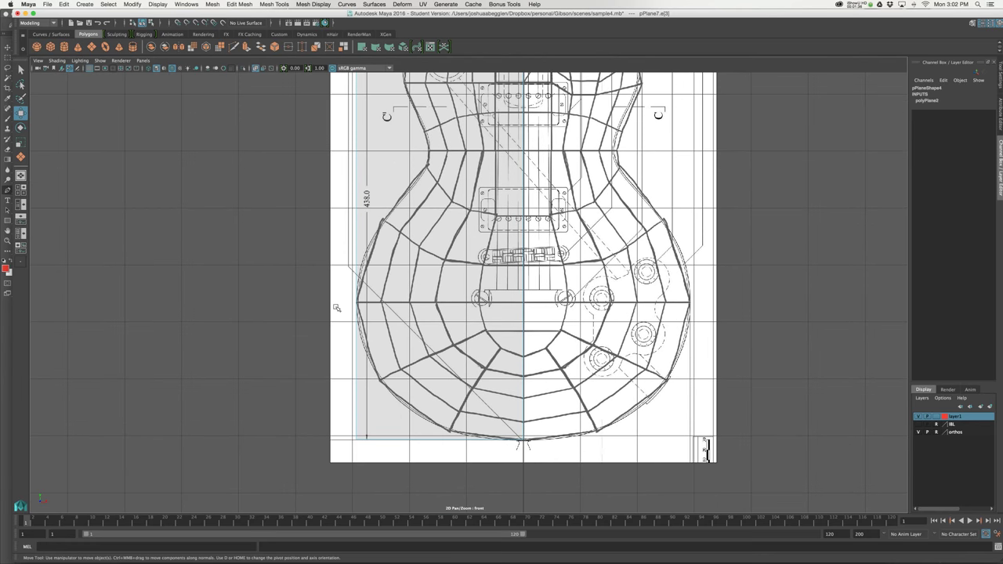
pyautogui.click(451, 449)
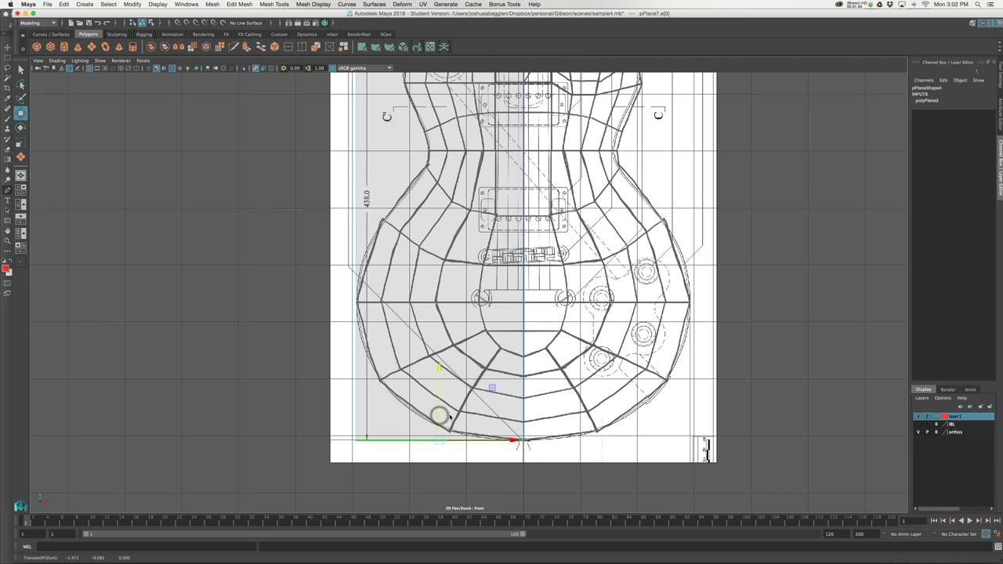
# Insert a horizontal edge loop across the plane at the widest part of the lower body
pyautogui.rightClick(405, 296)
pyautogui.moveTo(415, 295)
pyautogui.mouseDown(button='right')
pyautogui.moveTo(430, 296)
pyautogui.moveTo(419, 306)
pyautogui.moveTo(426, 283)
pyautogui.mouseUp(button='right')
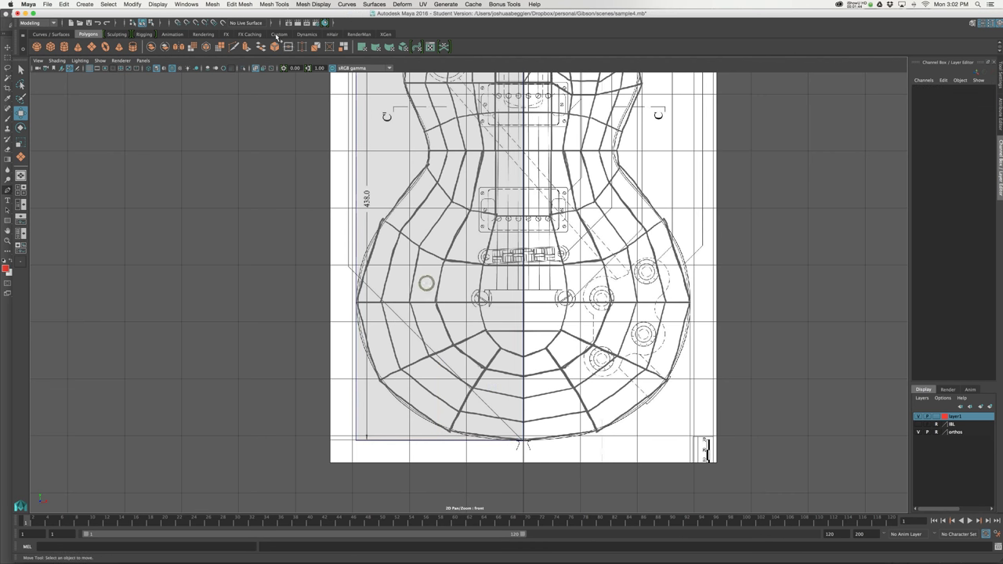
pyautogui.click(313, 4)
pyautogui.moveTo(270, 4)
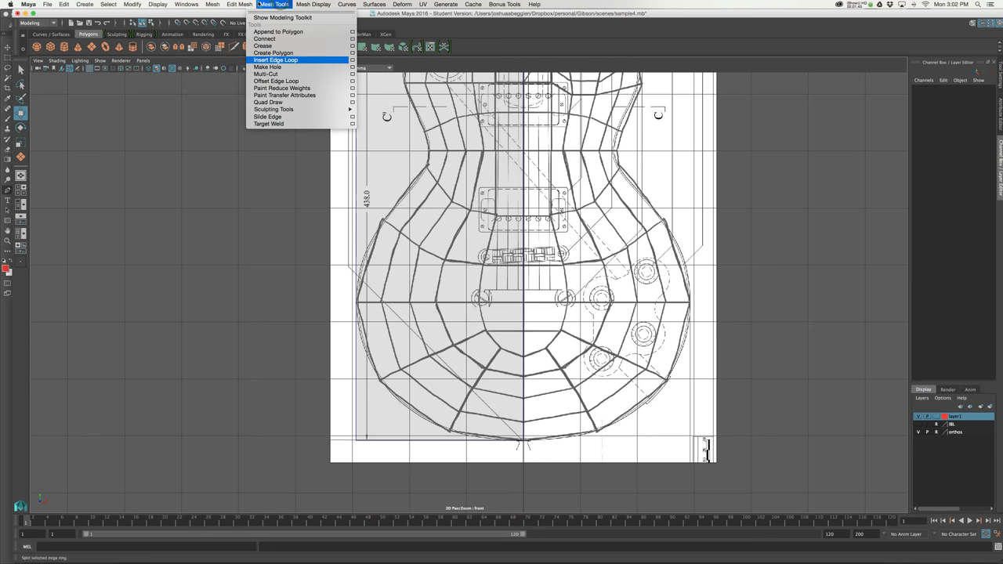
pyautogui.click(275, 59)
pyautogui.click(358, 303)
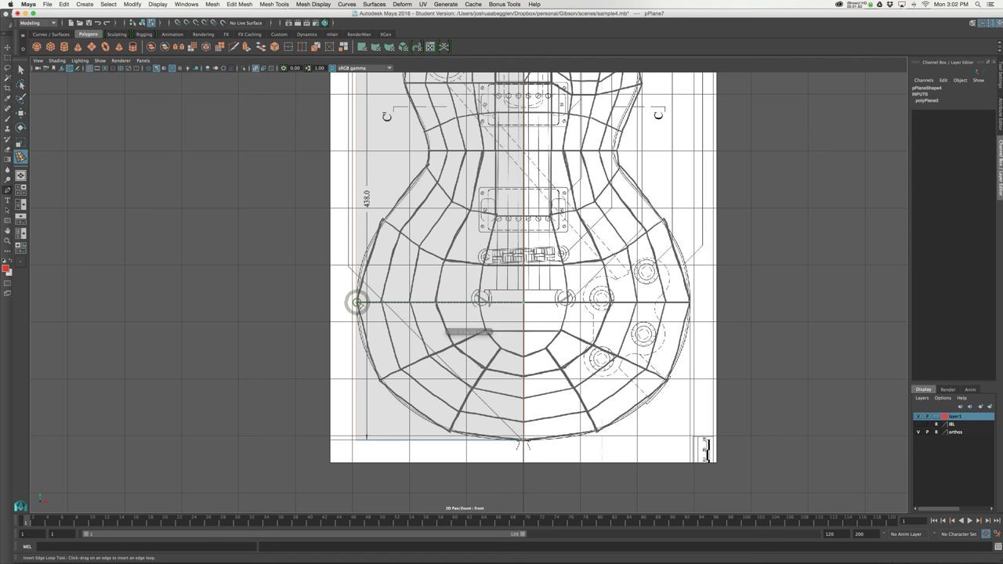
pyautogui.click(357, 303)
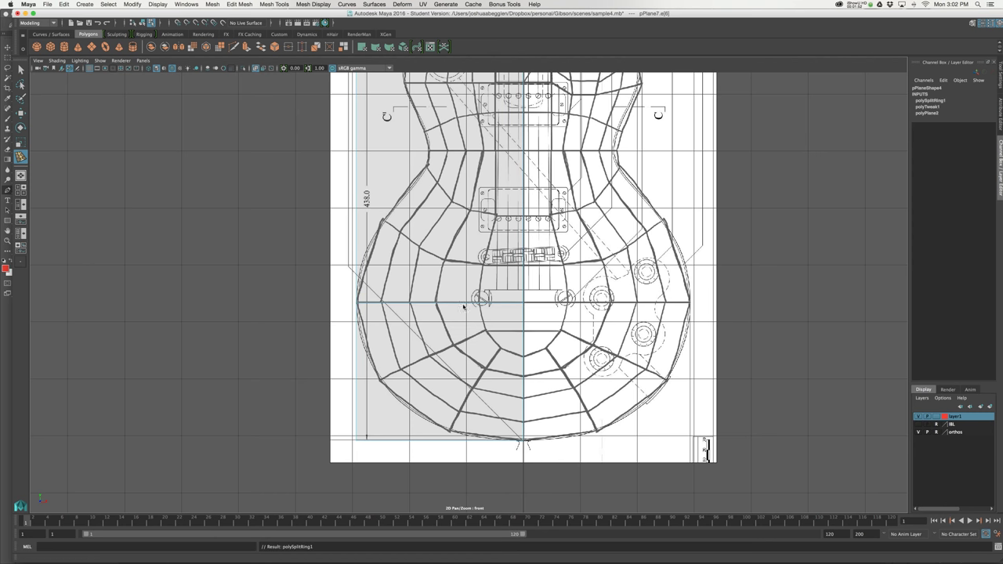
# Insert two more horizontal edge loops, one at the body's waist and one at the reference line above the neck pickup
pyautogui.keyDown('alt'); pyautogui.moveTo(438, 292); pyautogui.dragTo(453, 373, button='middle'); pyautogui.keyUp('alt')
pyautogui.keyDown('alt'); pyautogui.moveTo(447, 266); pyautogui.dragTo(484, 265, button='right'); pyautogui.keyUp('alt')
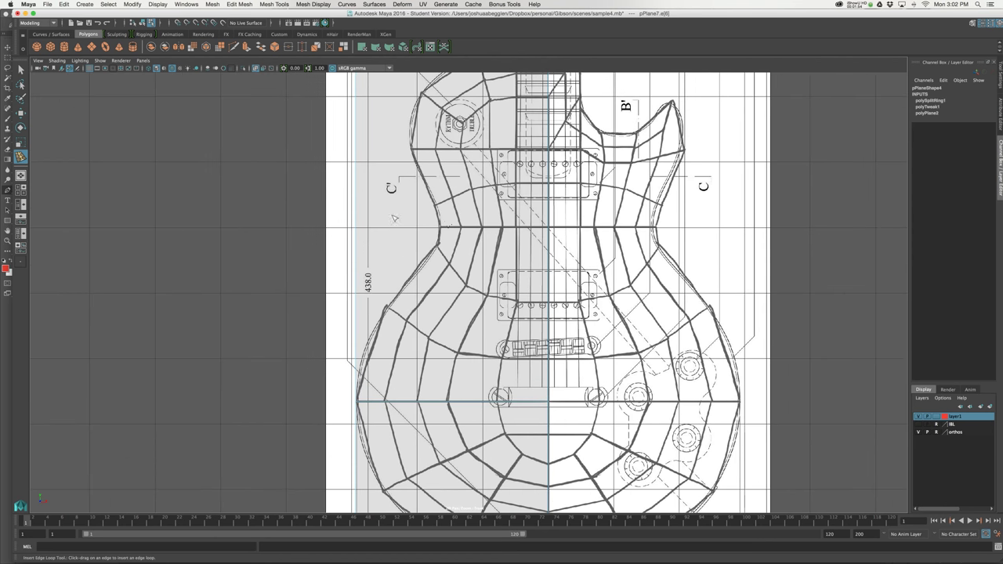
pyautogui.click(358, 229)
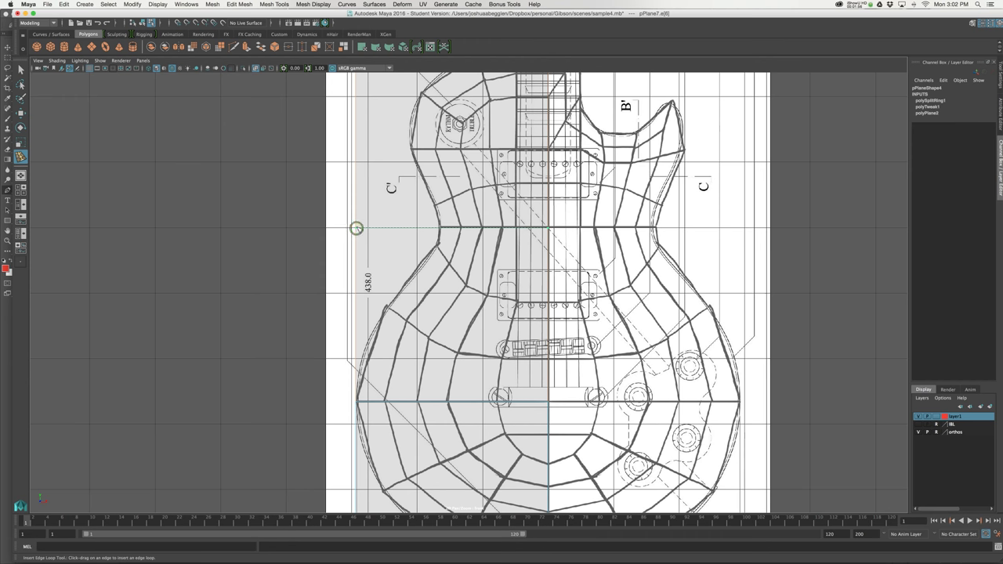
pyautogui.keyDown('alt'); pyautogui.moveTo(385, 234); pyautogui.dragTo(389, 268, button='middle'); pyautogui.keyUp('alt')
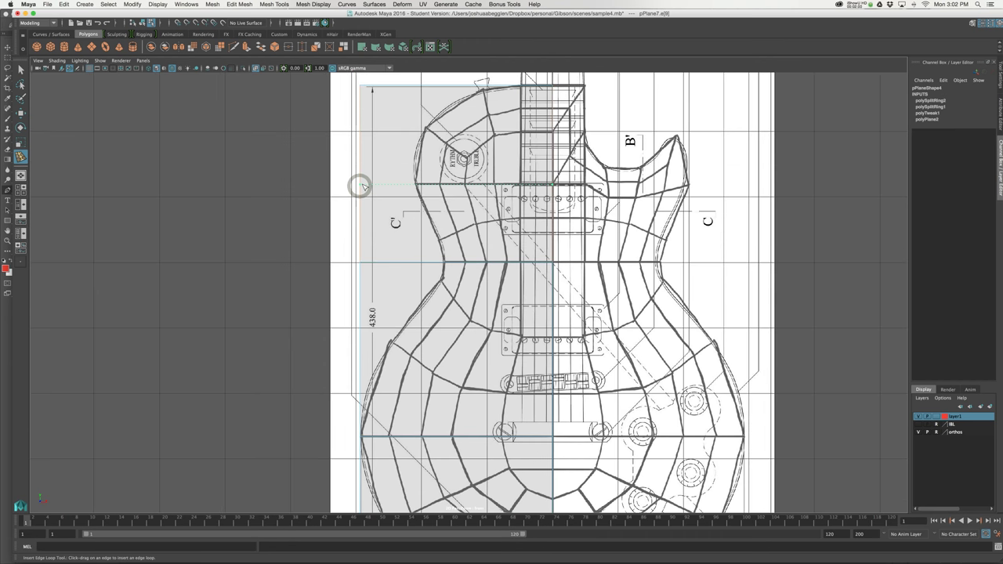
pyautogui.click(360, 186)
pyautogui.moveTo(426, 211); pyautogui.dragTo(463, 200, button='right')
pyautogui.press('w')
pyautogui.keyDown('alt'); pyautogui.moveTo(392, 238); pyautogui.dragTo(392, 238, button='middle'); pyautogui.keyUp('alt')
pyautogui.keyDown('ctrl'); pyautogui.keyDown('shift'); pyautogui.moveTo(350, 235); pyautogui.dragTo(370, 231, button='right'); pyautogui.keyUp('shift'); pyautogui.keyUp('ctrl')
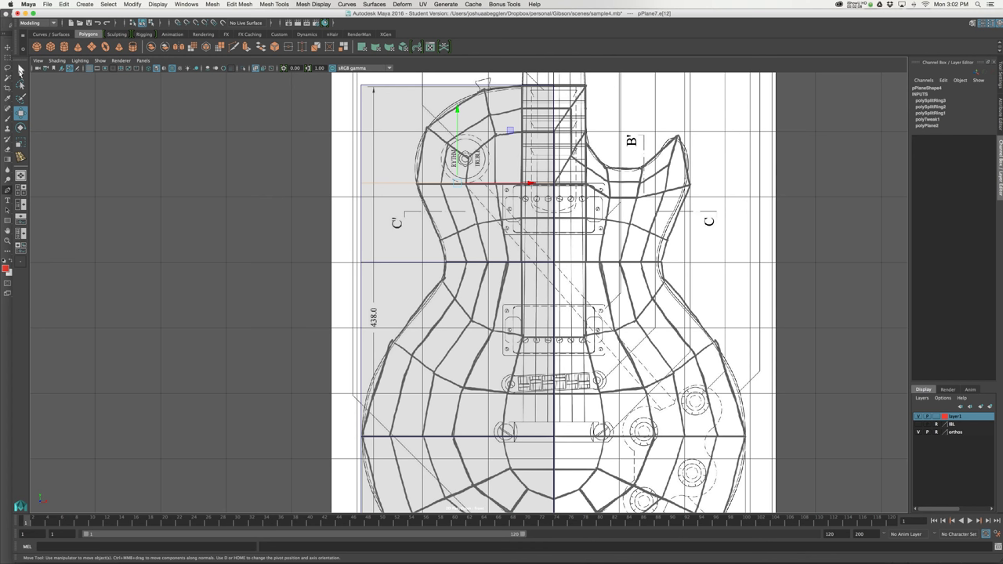
# Select the whole plane and move its pivot onto the guitar's vertical centerline
pyautogui.moveTo(379, 217); pyautogui.dragTo(416, 208, button='right')
pyautogui.click(341, 215)
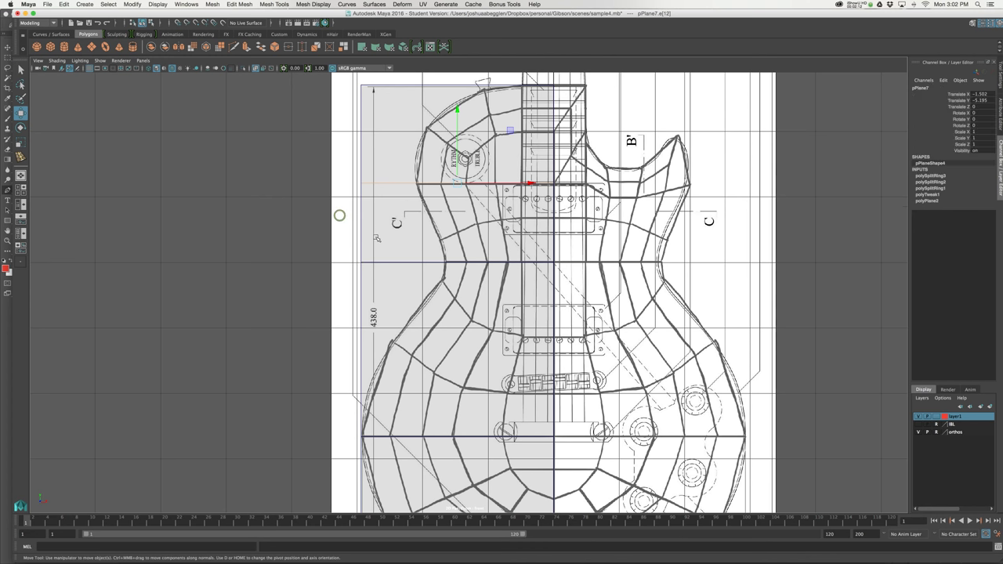
pyautogui.keyDown('alt'); pyautogui.moveTo(458, 237); pyautogui.dragTo(444, 212, button='middle'); pyautogui.keyUp('alt')
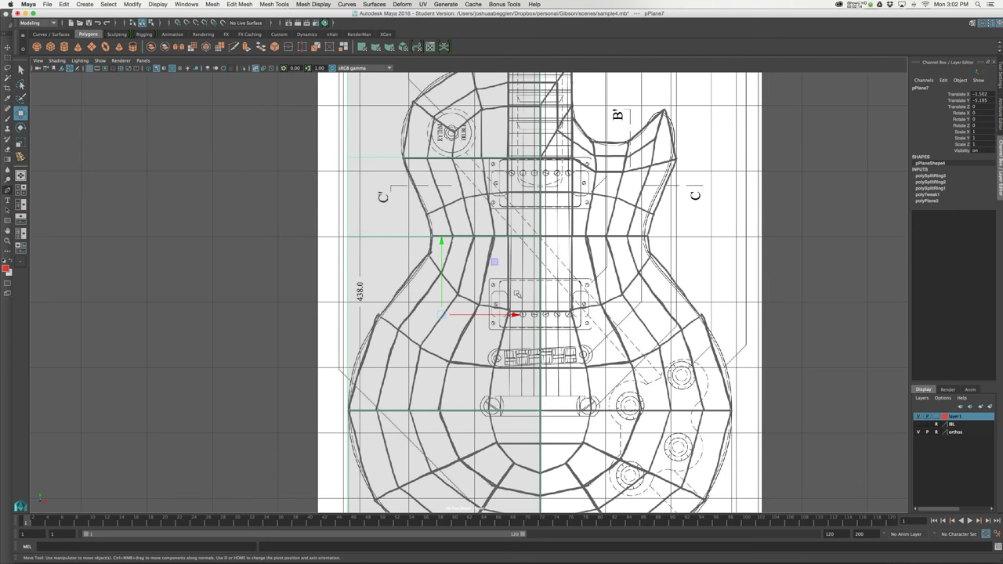
pyautogui.press('d')
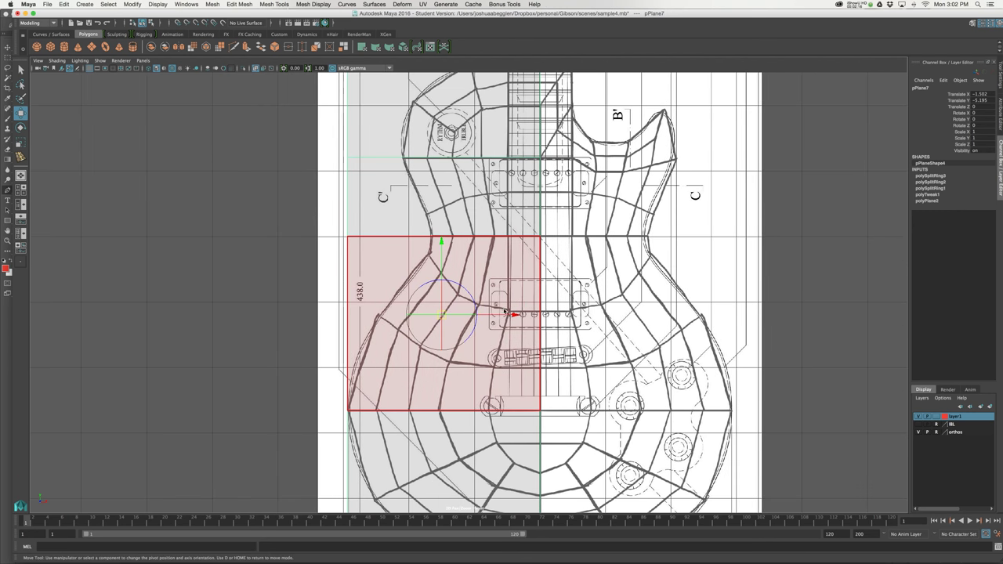
pyautogui.moveTo(513, 313); pyautogui.dragTo(568, 318)
pyautogui.press('d')
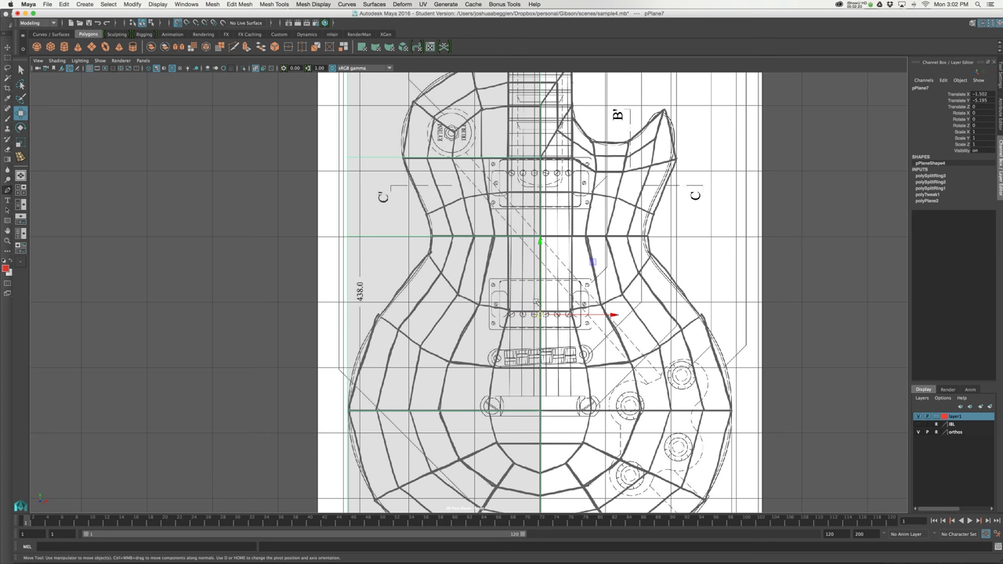
pyautogui.keyDown('alt'); pyautogui.moveTo(546, 316); pyautogui.dragTo(542, 318, button='middle'); pyautogui.keyUp('alt')
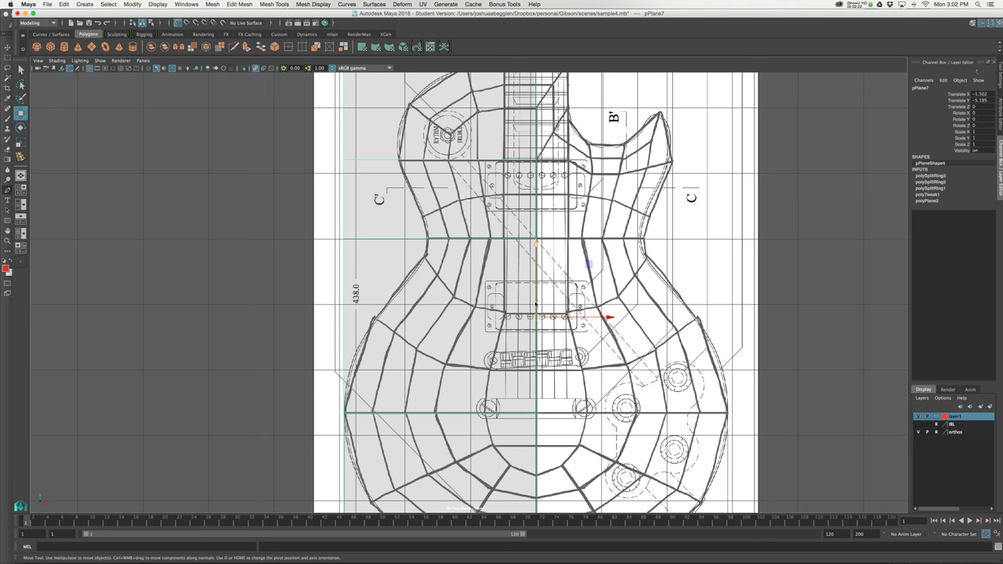
pyautogui.keyDown('alt'); pyautogui.moveTo(545, 245); pyautogui.dragTo(535, 270, button='middle'); pyautogui.keyUp('alt')
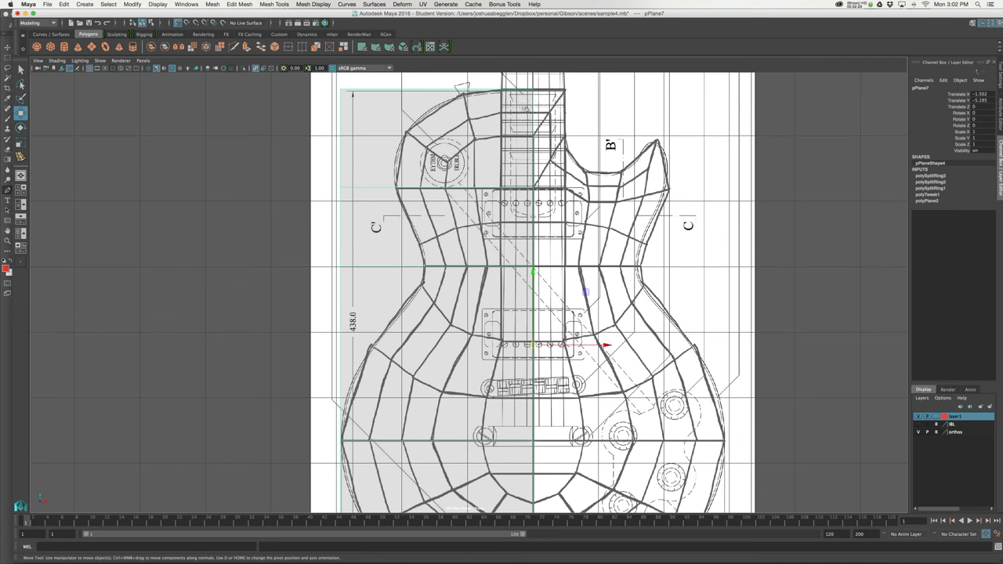
# Create a mirrored instance of the half plane with Duplicate Special, grouped under World with an X scale of -1
pyautogui.click(83, 5)
pyautogui.moveTo(65, 4)
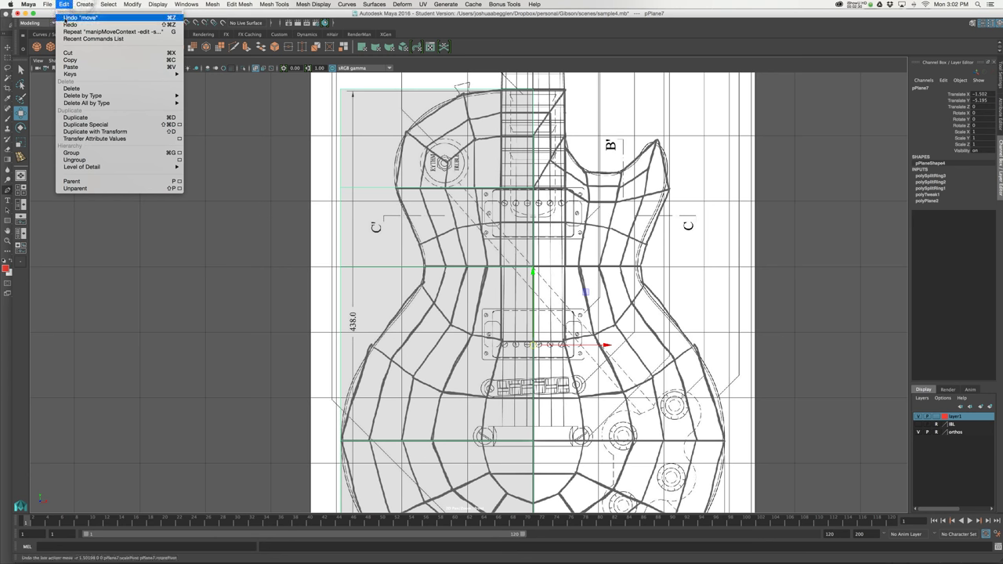
pyautogui.click(180, 125)
pyautogui.moveTo(599, 135); pyautogui.dragTo(745, 100)
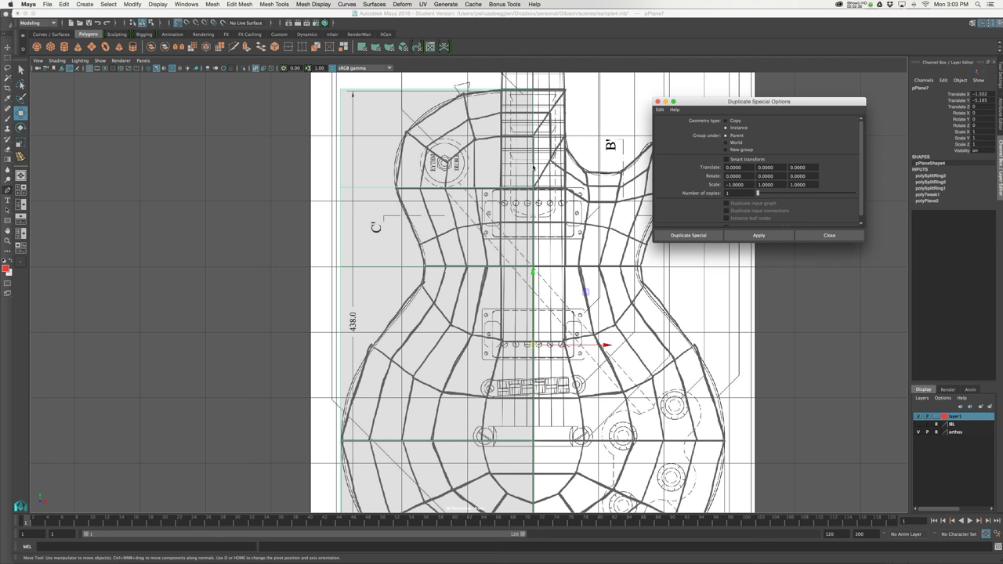
pyautogui.keyDown('alt'); pyautogui.moveTo(432, 336); pyautogui.dragTo(367, 309, button='middle'); pyautogui.keyUp('alt')
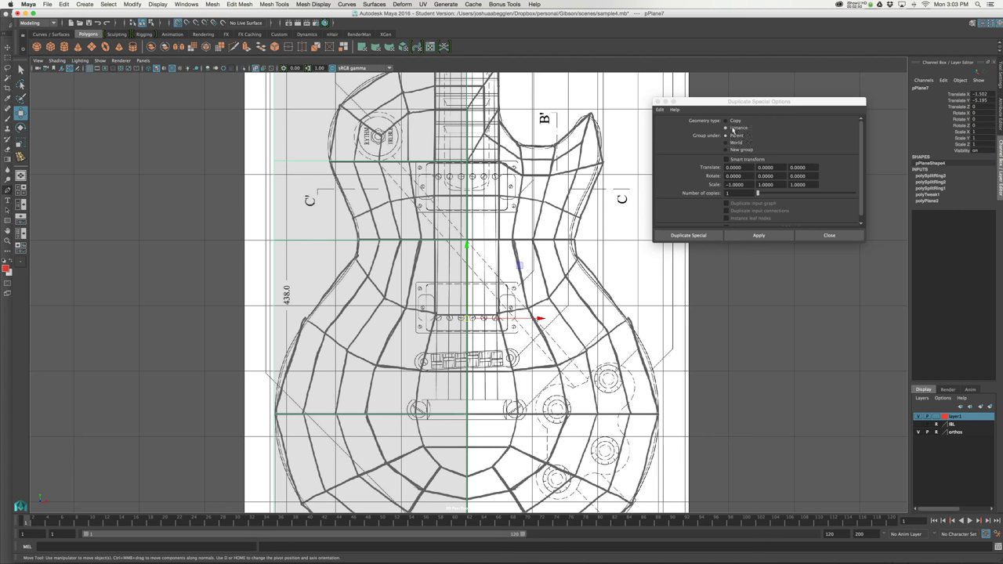
pyautogui.click(738, 143)
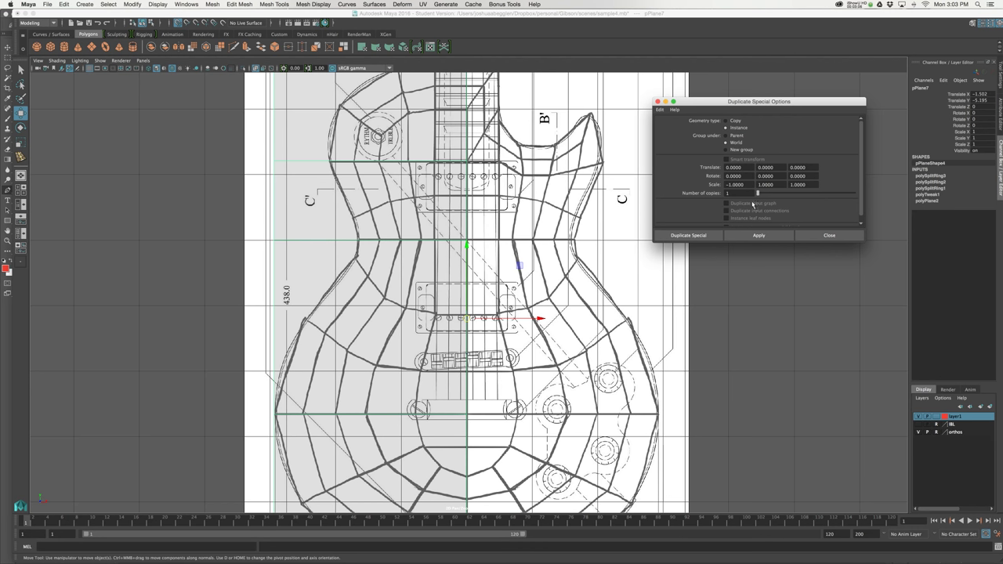
pyautogui.click(703, 237)
pyautogui.keyDown('alt'); pyautogui.moveTo(585, 310); pyautogui.dragTo(632, 333, button='middle'); pyautogui.keyUp('alt')
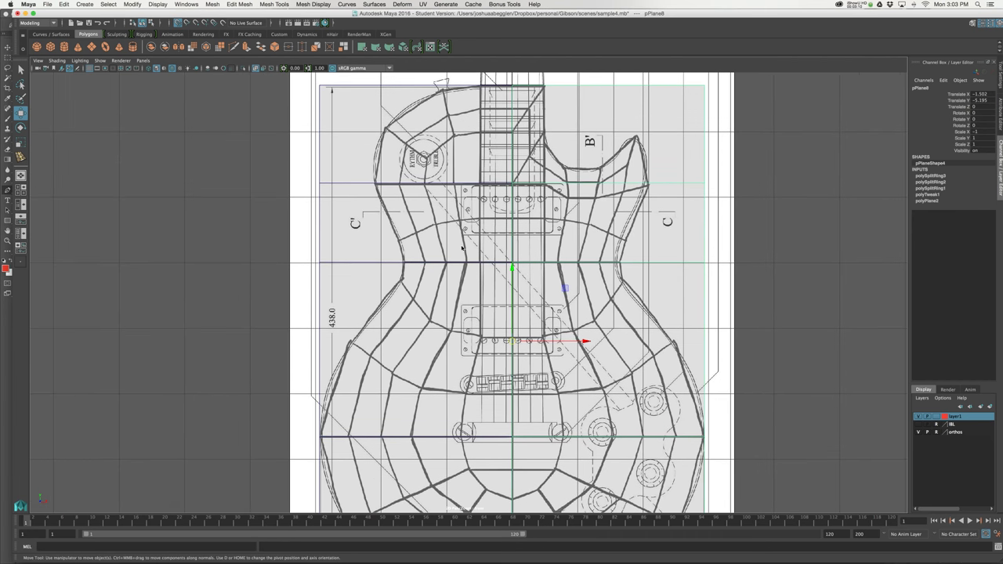
# Select both halves of the body plane and add them to the display layer layer1
pyautogui.click(307, 272)
pyautogui.moveTo(745, 179); pyautogui.dragTo(462, 227)
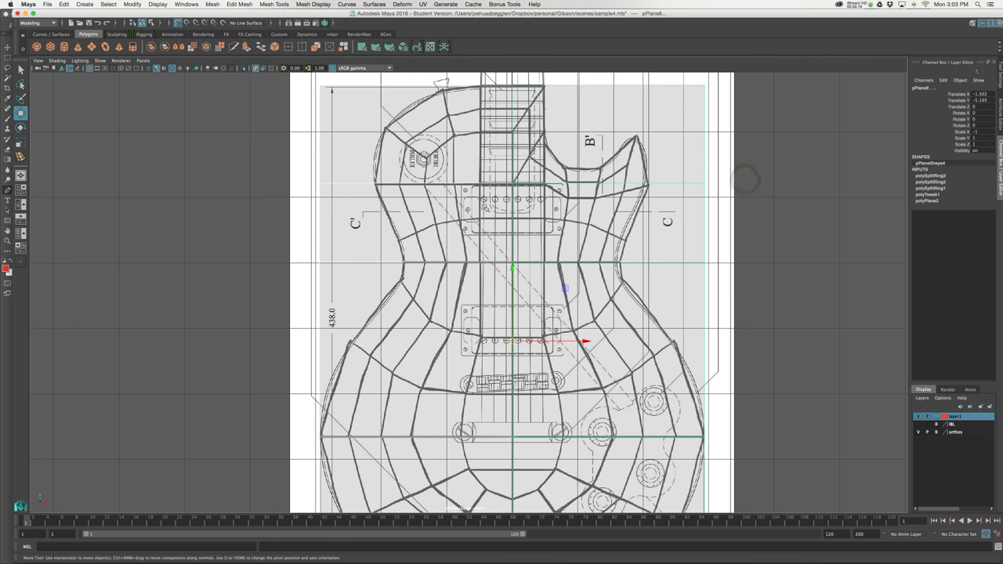
pyautogui.rightClick(958, 421)
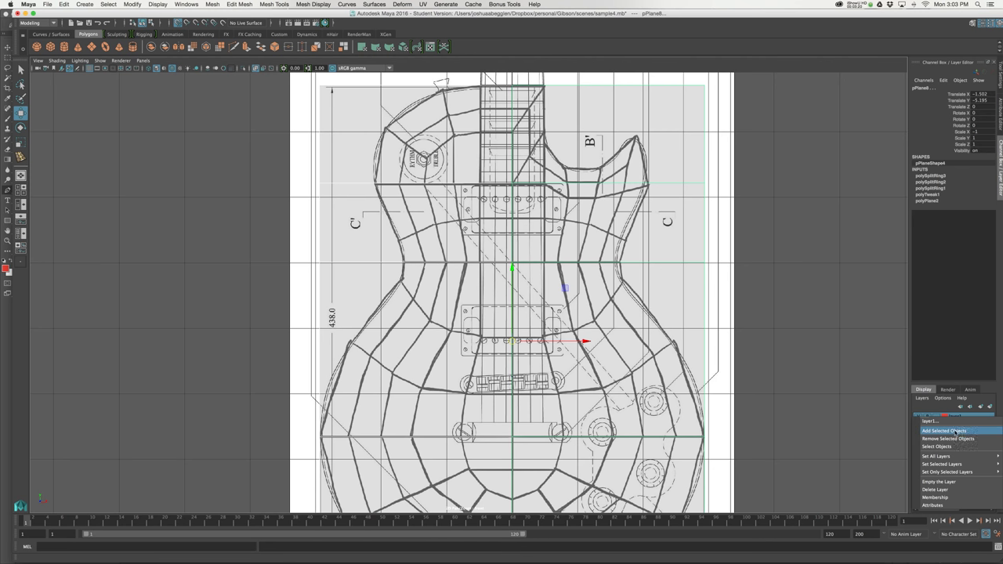
pyautogui.click(956, 432)
# Rename layer1 as body and give the layer a red index color
pyautogui.doubleClick(970, 418)
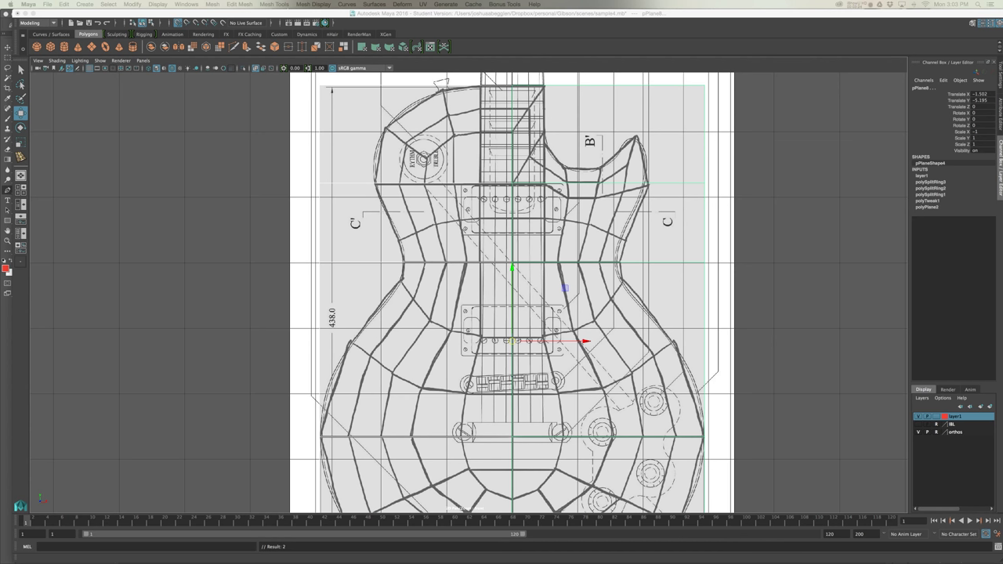
pyautogui.doubleClick(790, 182)
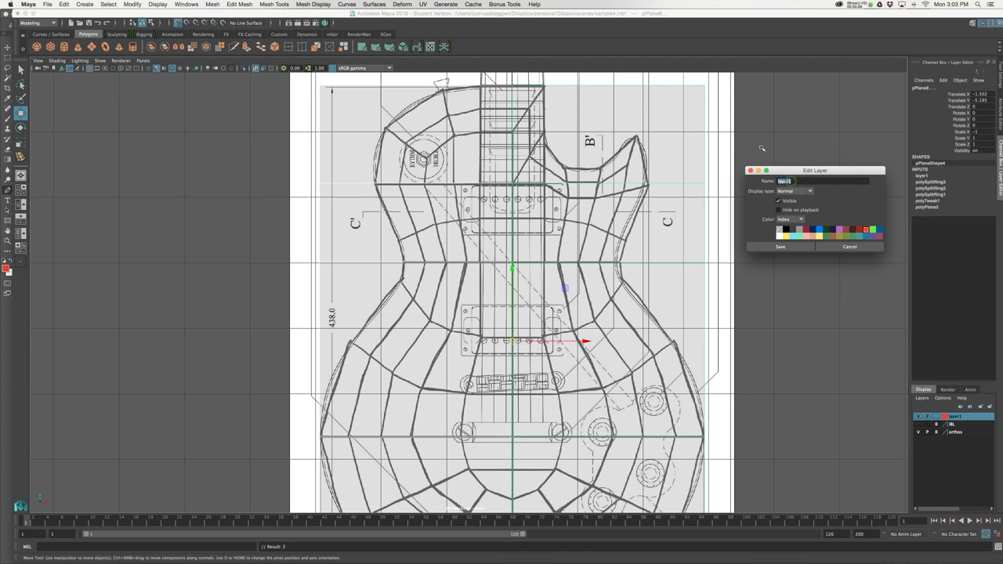
pyautogui.write('IBL')
pyautogui.click(802, 221)
pyautogui.click(794, 229)
pyautogui.click(864, 230)
pyautogui.click(804, 248)
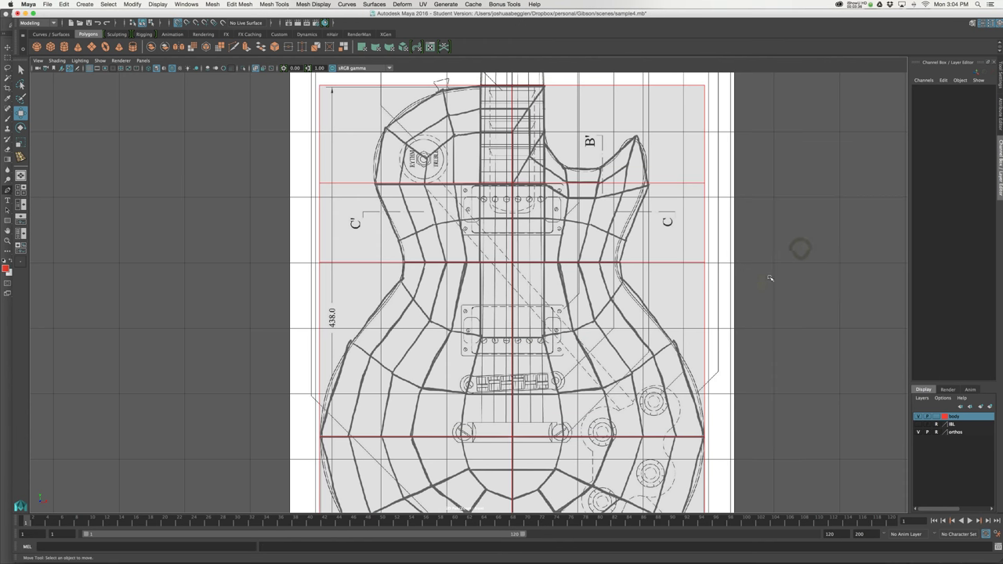
# Move the original half's outer vertices at the waist, upper bout and lower corner onto the guitar body's reference outline
pyautogui.keyDown('alt'); pyautogui.moveTo(764, 281); pyautogui.dragTo(790, 288, button='middle'); pyautogui.keyUp('alt')
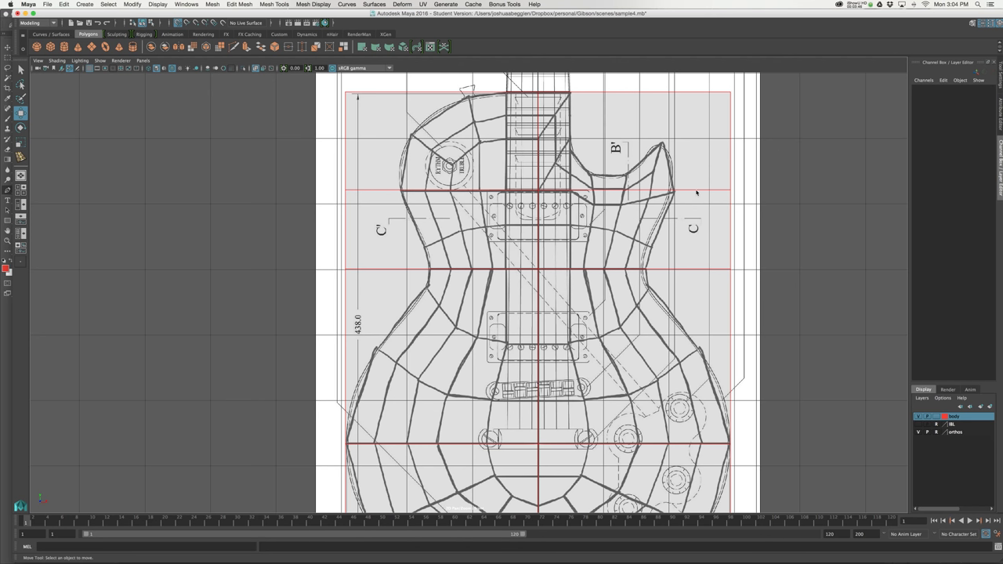
pyautogui.keyDown('alt'); pyautogui.moveTo(587, 247); pyautogui.dragTo(599, 213, button='middle'); pyautogui.keyUp('alt')
pyautogui.keyDown('alt'); pyautogui.moveTo(432, 171); pyautogui.dragTo(459, 202, button='middle'); pyautogui.keyUp('alt')
pyautogui.moveTo(419, 269); pyautogui.dragTo(365, 258, button='right')
pyautogui.click(369, 258)
pyautogui.moveTo(405, 266); pyautogui.dragTo(467, 266)
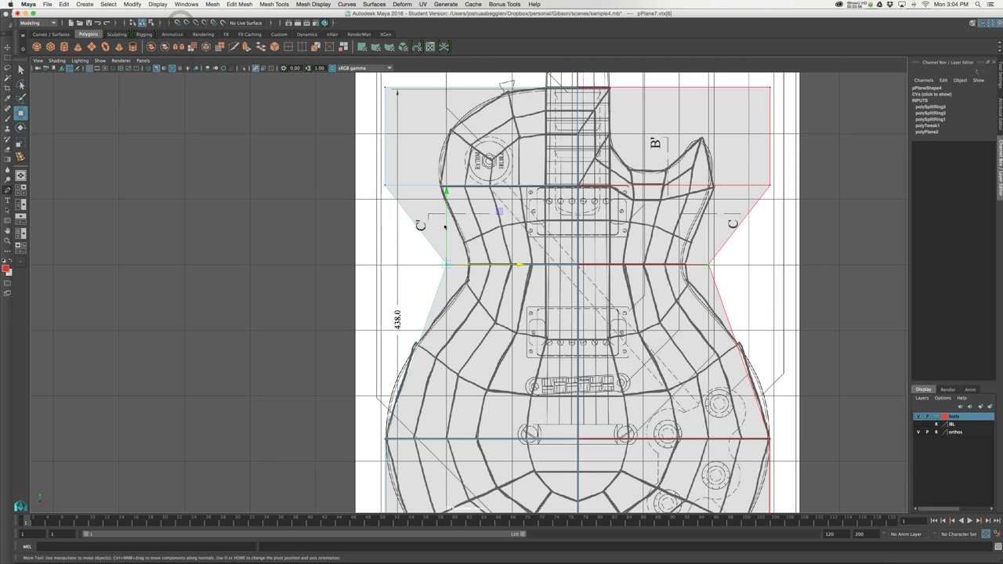
pyautogui.moveTo(486, 268)
pyautogui.mouseDown()
pyautogui.moveTo(439, 267)
pyautogui.moveTo(508, 268)
pyautogui.moveTo(467, 265)
pyautogui.mouseUp()
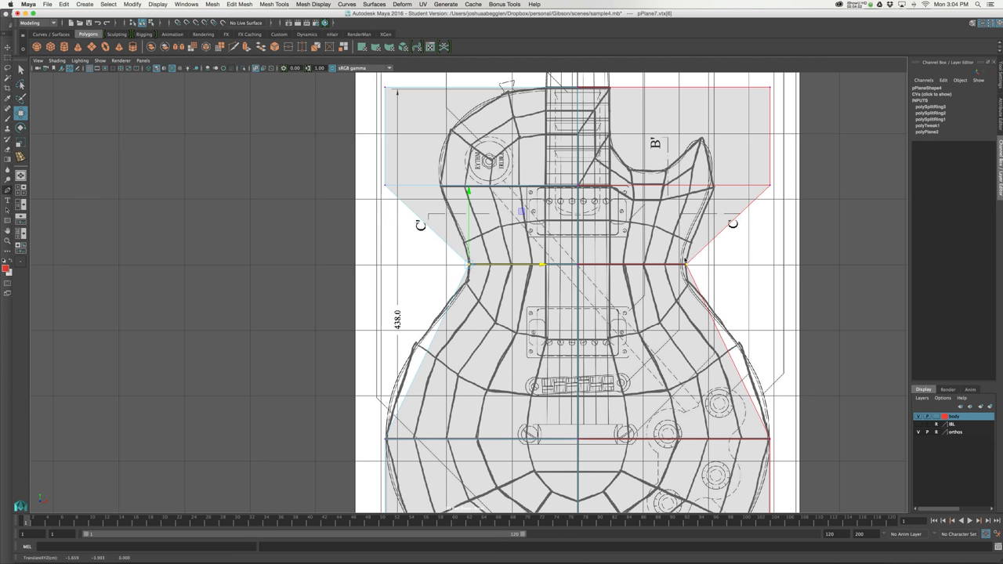
pyautogui.moveTo(399, 174); pyautogui.dragTo(372, 192)
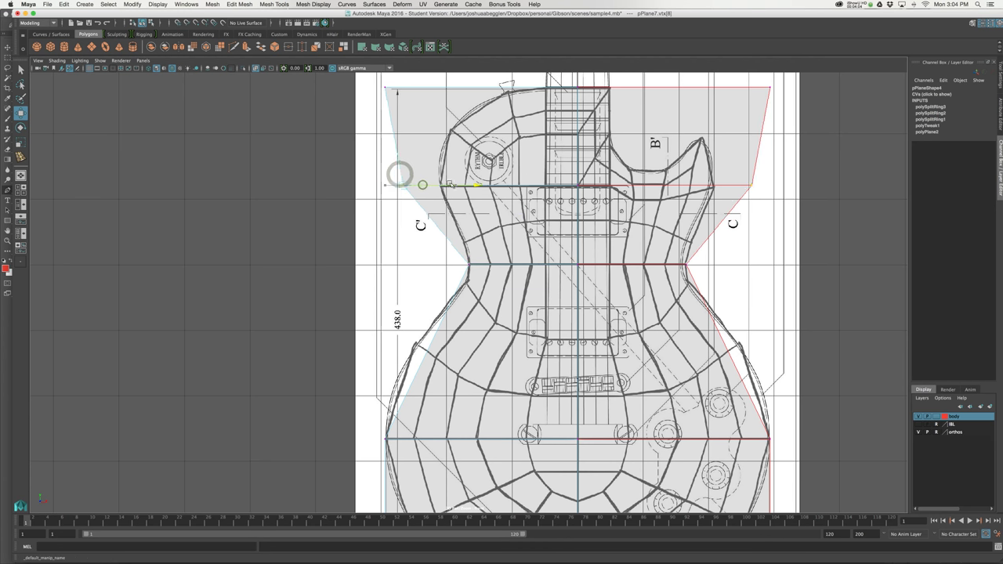
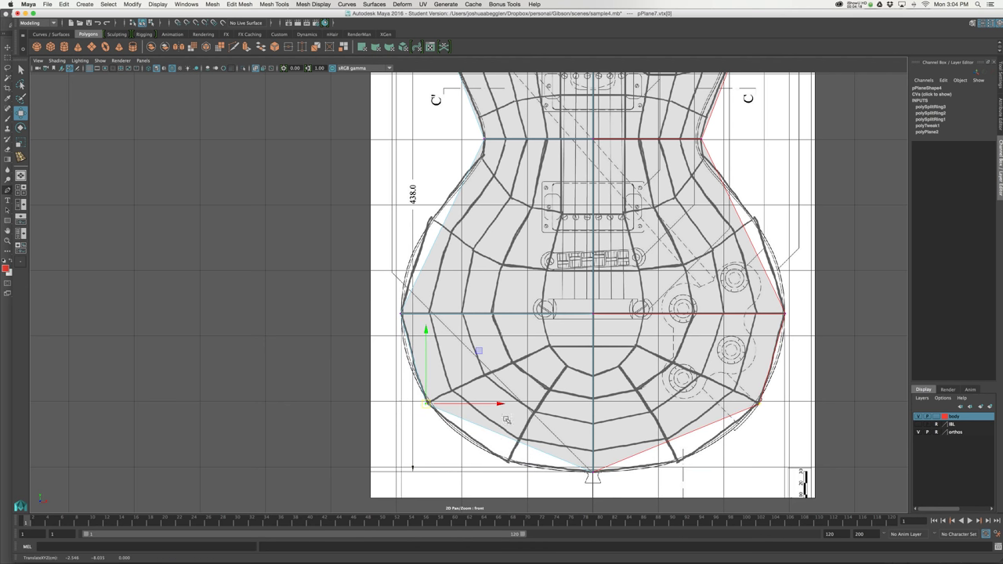
# Multi-Cut the lower body face from its outer corner vertex to the centerline and back down to the bottom edge
pyautogui.click(349, 4)
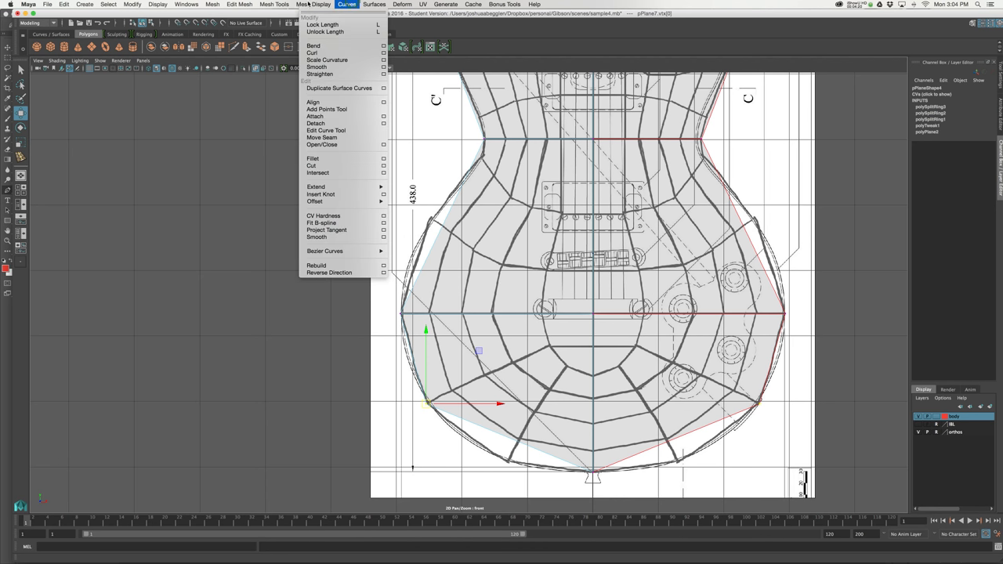
pyautogui.moveTo(267, 4)
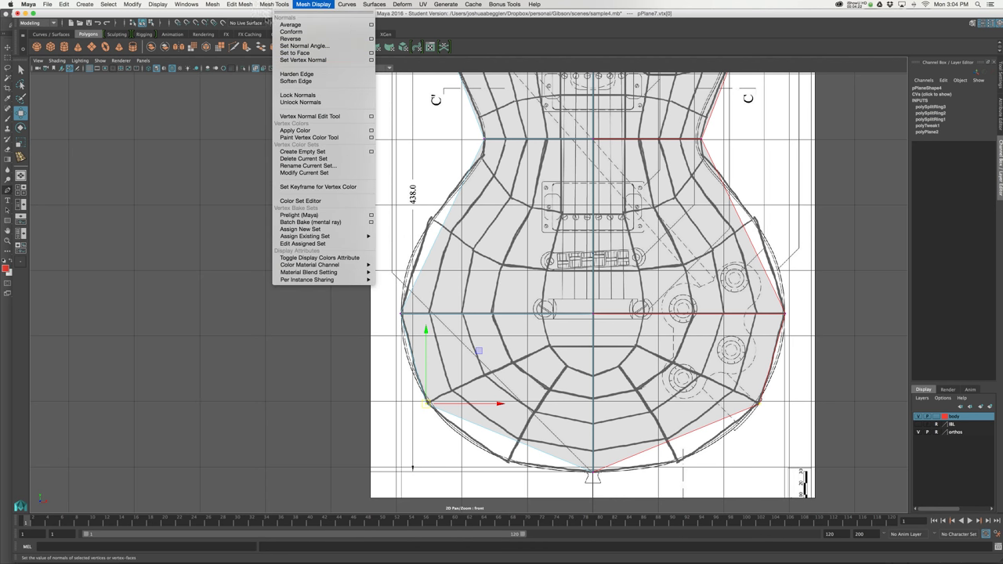
pyautogui.click(262, 73)
pyautogui.scroll(1, 562, 322)
pyautogui.keyDown('alt'); pyautogui.moveTo(562, 321); pyautogui.dragTo(566, 282, button='middle'); pyautogui.keyUp('alt')
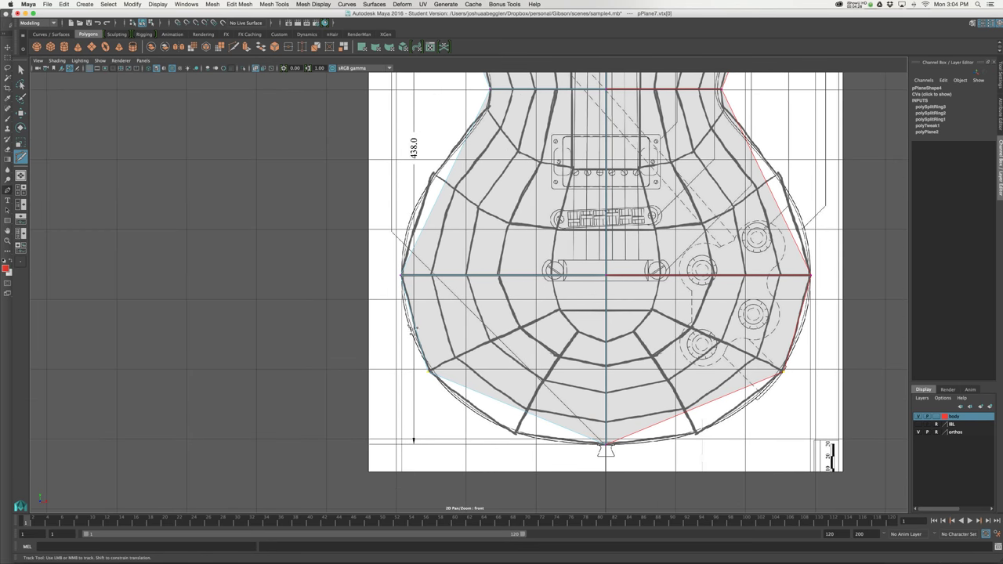
pyautogui.scroll(1, 516, 331)
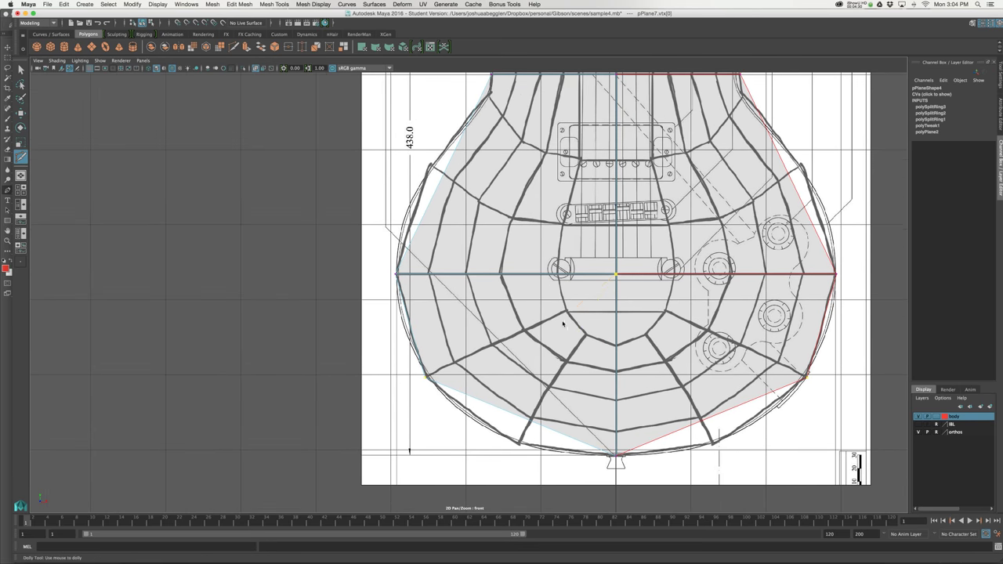
pyautogui.click(433, 379)
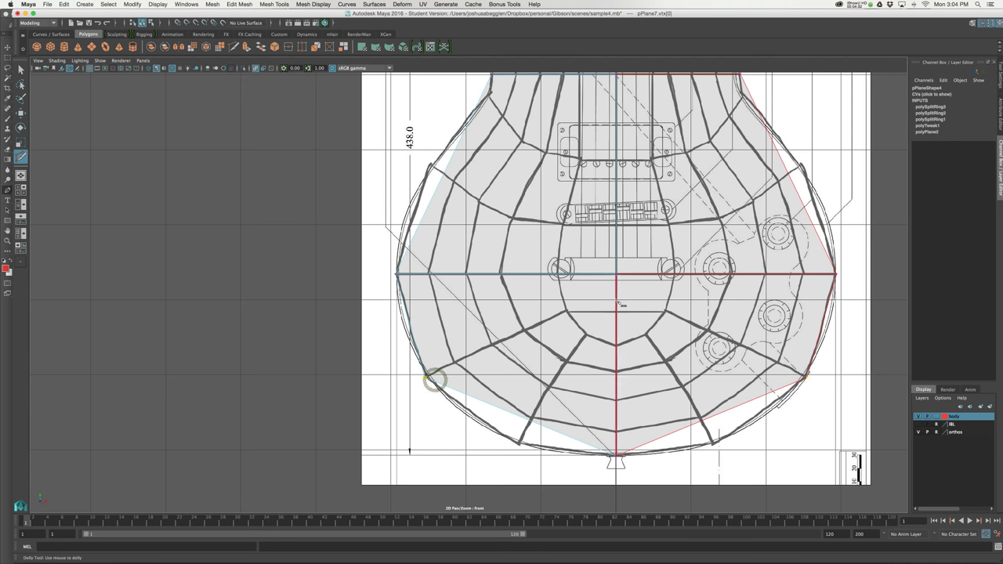
pyautogui.click(616, 292)
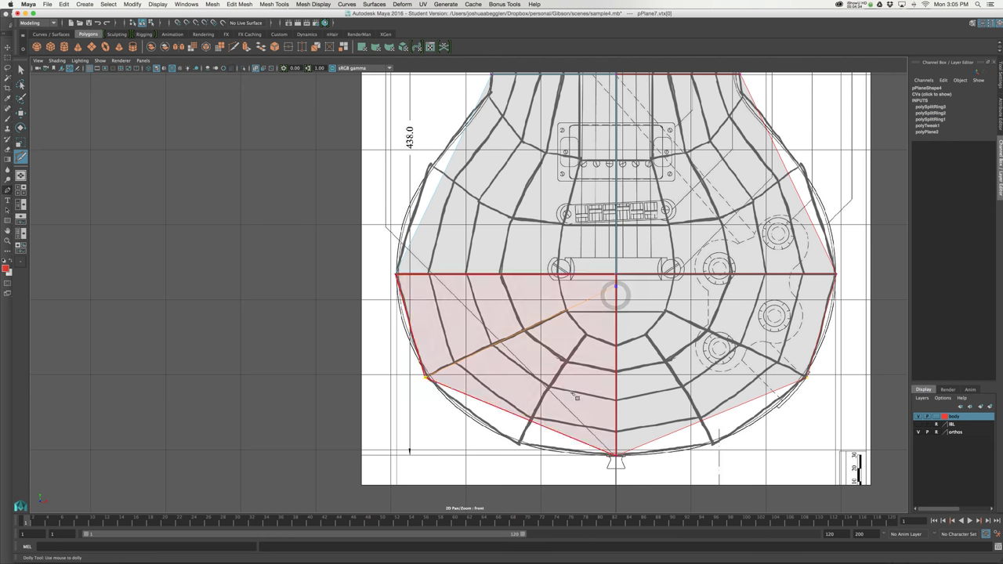
pyautogui.click(532, 419)
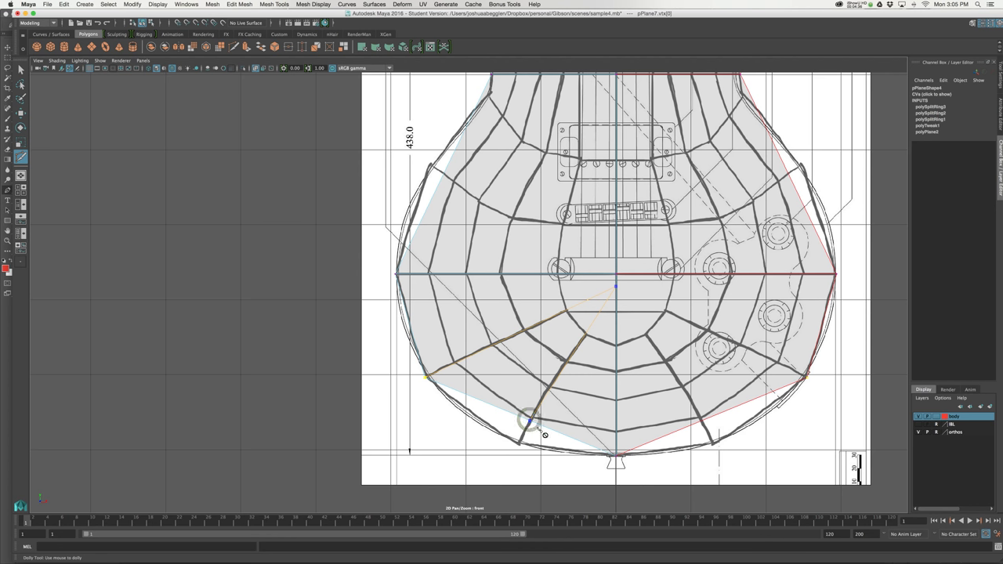
pyautogui.press('Return')
# Move the new vertex on the bottom edge down onto the lower body outline
pyautogui.moveTo(548, 412); pyautogui.dragTo(511, 342, button='right')
pyautogui.press('w')
pyautogui.moveTo(518, 405); pyautogui.dragTo(518, 441)
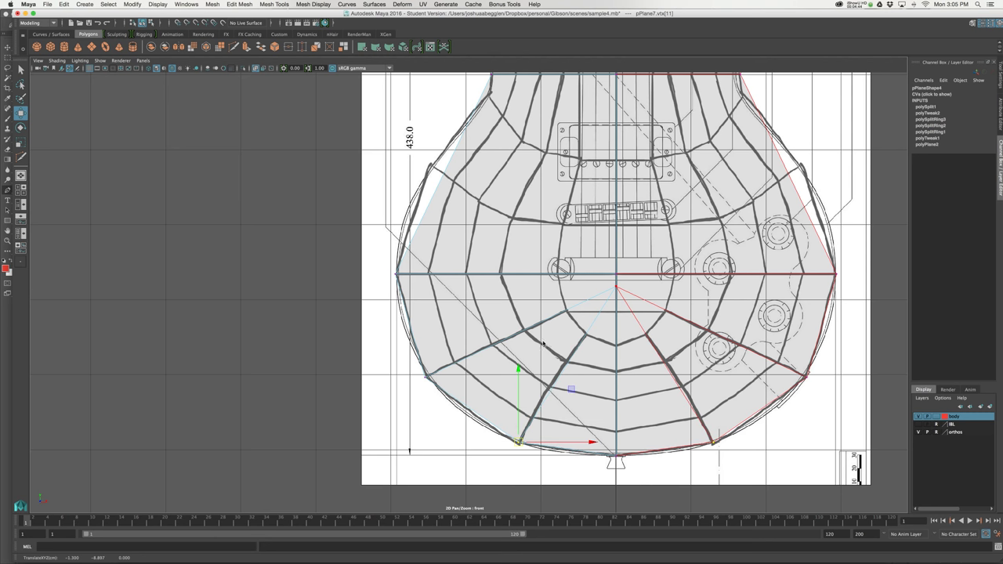
# Multi-Cut an edge from the centerline at the bridge out to the outer edge of the lower body
pyautogui.keyDown('alt'); pyautogui.moveTo(560, 337); pyautogui.dragTo(573, 350, button='middle'); pyautogui.keyUp('alt')
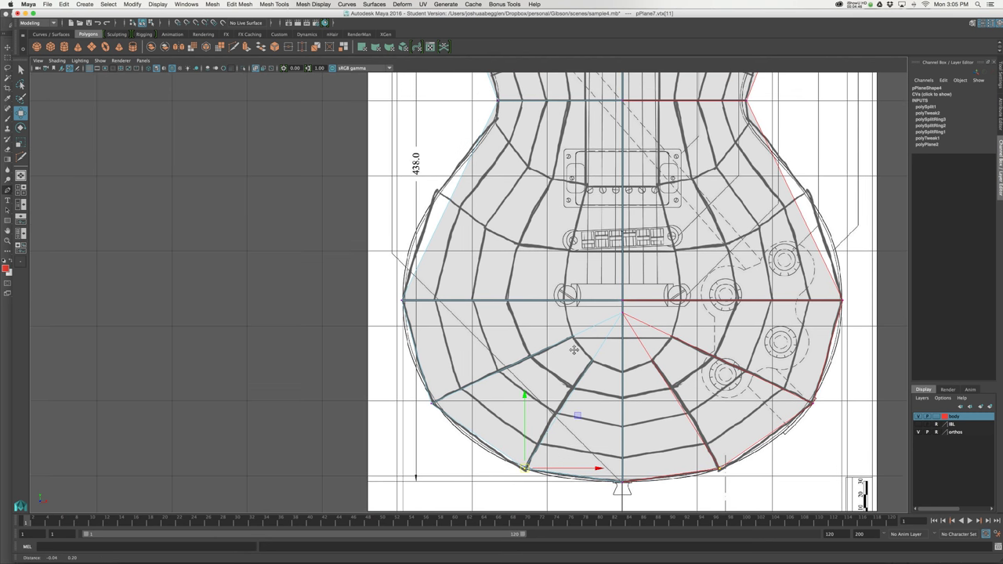
pyautogui.click(21, 157)
pyautogui.click(622, 300)
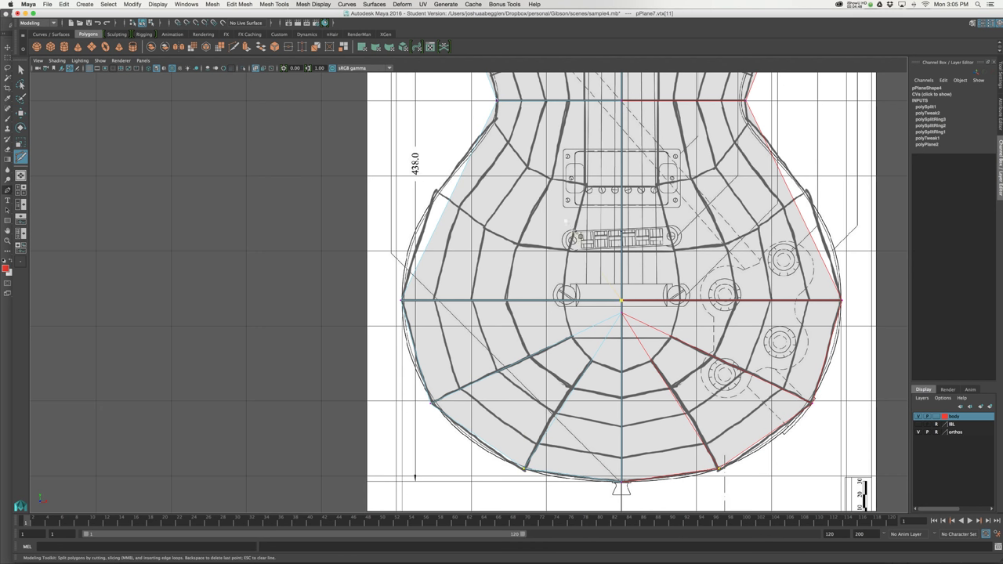
pyautogui.click(622, 250)
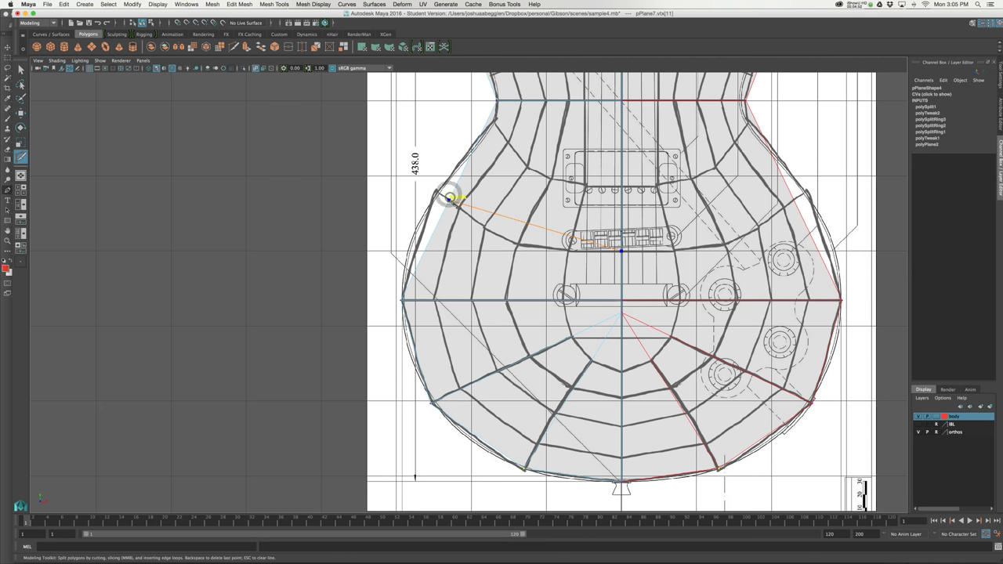
pyautogui.click(451, 200)
pyautogui.press('Return')
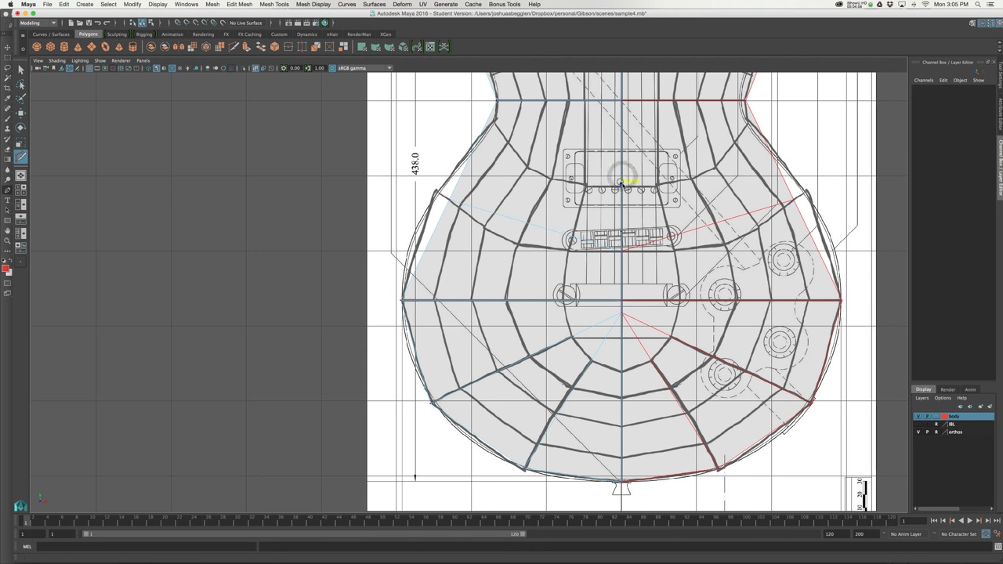
# Multi-Cut two more edges from the centerline to the outer edge, one just below and one just above the waist
pyautogui.click(495, 102)
pyautogui.keyDown('alt'); pyautogui.moveTo(487, 116); pyautogui.dragTo(479, 245, button='middle'); pyautogui.keyUp('alt')
pyautogui.click(611, 180)
pyautogui.keyDown('alt'); pyautogui.moveTo(488, 205); pyautogui.dragTo(482, 262, button='middle'); pyautogui.keyUp('alt')
pyautogui.press('Return')
pyautogui.keyDown('alt'); pyautogui.moveTo(479, 304); pyautogui.dragTo(485, 280, button='middle'); pyautogui.keyUp('alt')
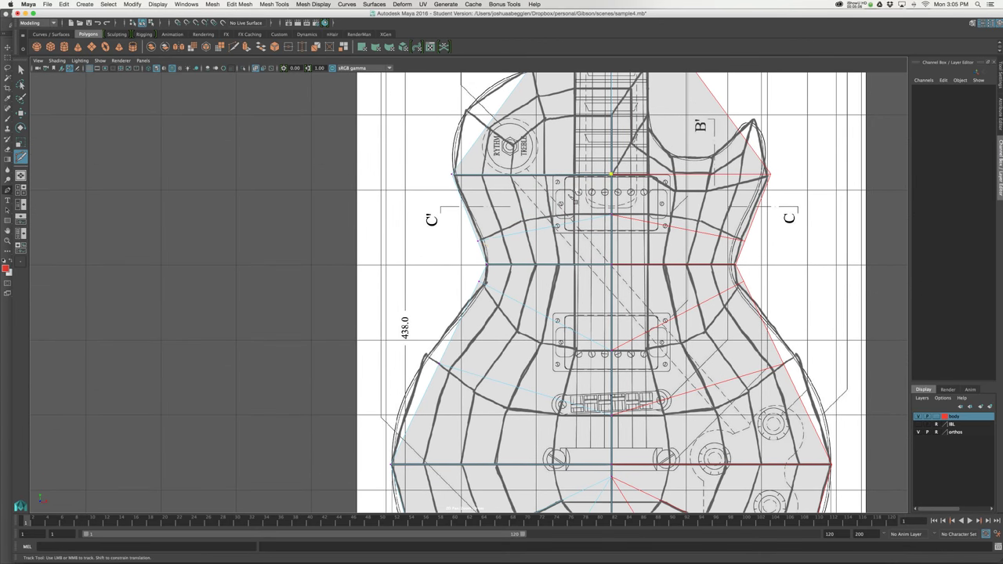
# Move the new outer-edge vertices above the waist, below the waist and beside the bridge onto the body outline
pyautogui.moveTo(494, 250); pyautogui.dragTo(467, 247, button='right')
pyautogui.press('w')
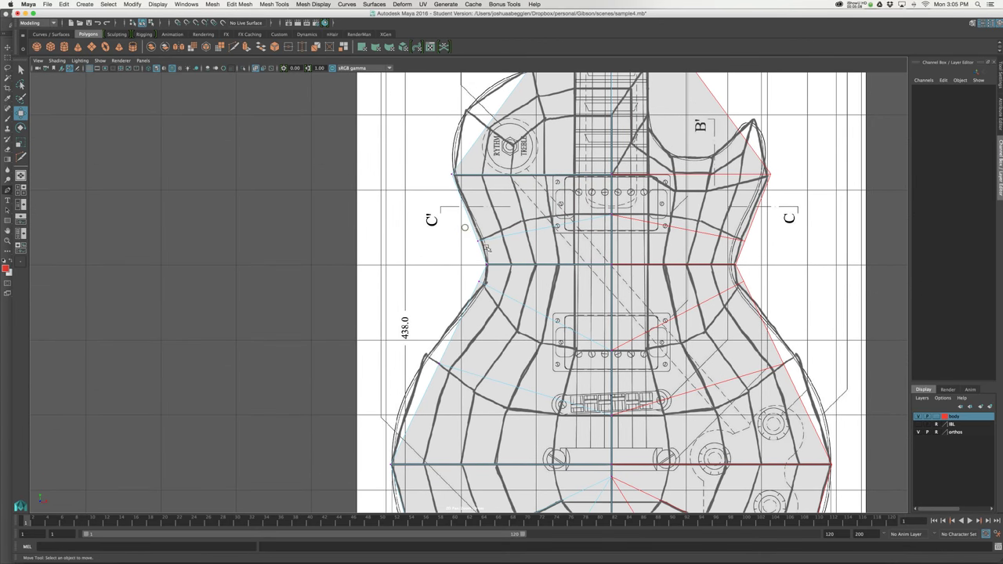
pyautogui.click(477, 243)
pyautogui.moveTo(477, 243); pyautogui.dragTo(480, 240)
pyautogui.moveTo(473, 278); pyautogui.dragTo(482, 285)
pyautogui.keyDown('alt'); pyautogui.moveTo(481, 284); pyautogui.dragTo(490, 225, button='middle'); pyautogui.keyUp('alt')
pyautogui.click(443, 305)
pyautogui.moveTo(443, 304); pyautogui.dragTo(444, 305)
pyautogui.keyDown('alt'); pyautogui.moveTo(444, 305); pyautogui.dragTo(448, 200, button='middle'); pyautogui.keyUp('alt')
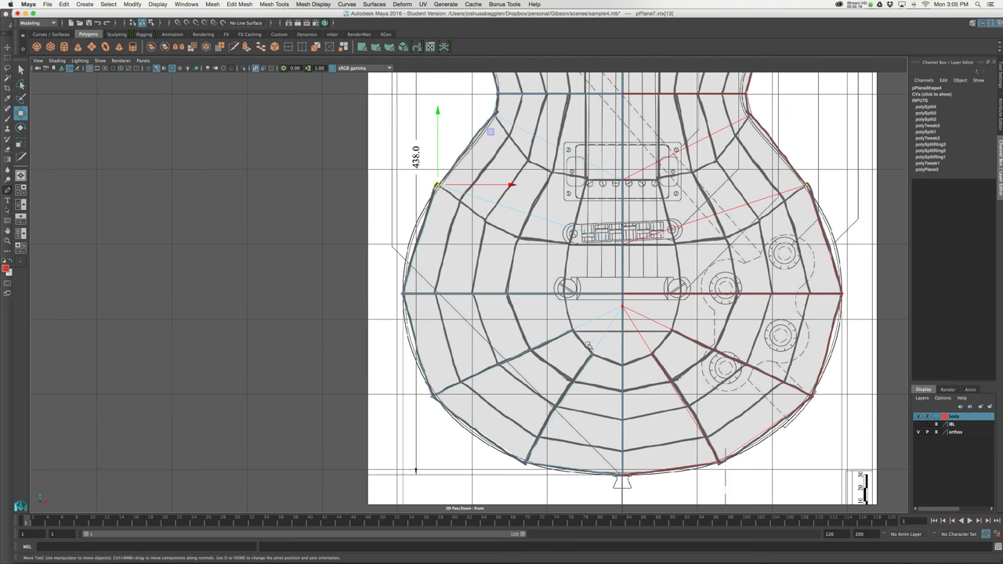
# Multi-Cut an inner loop from the centerline below the tailpiece, past the bridge and along the neck edge, to the body's top edge
pyautogui.keyDown('alt'); pyautogui.moveTo(613, 326); pyautogui.dragTo(626, 271, button='middle'); pyautogui.keyUp('alt')
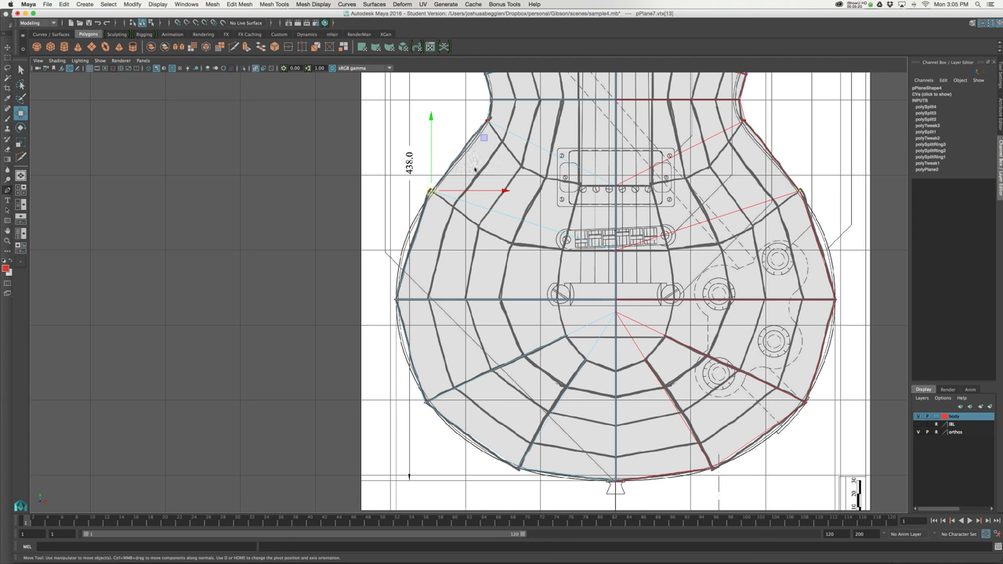
pyautogui.click(21, 157)
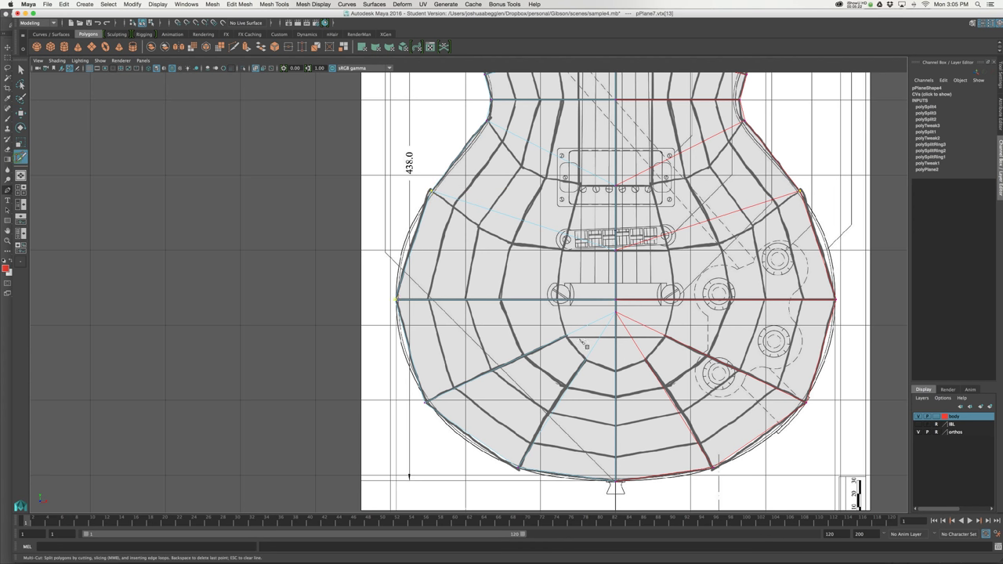
pyautogui.click(615, 367)
pyautogui.click(587, 358)
pyautogui.click(566, 336)
pyautogui.keyDown('alt'); pyautogui.moveTo(564, 277); pyautogui.dragTo(556, 294, button='middle'); pyautogui.keyUp('alt')
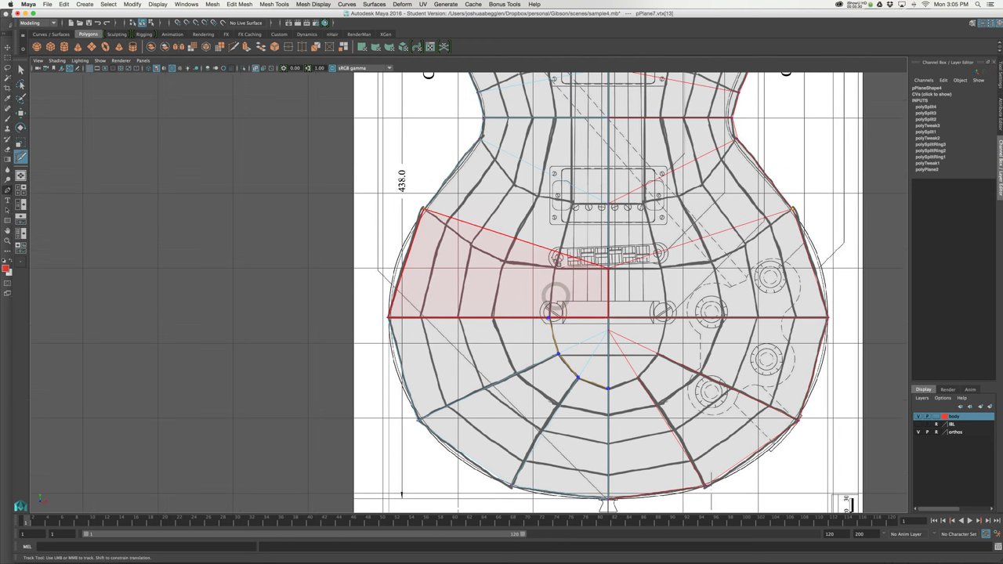
pyautogui.click(560, 254)
pyautogui.click(559, 254)
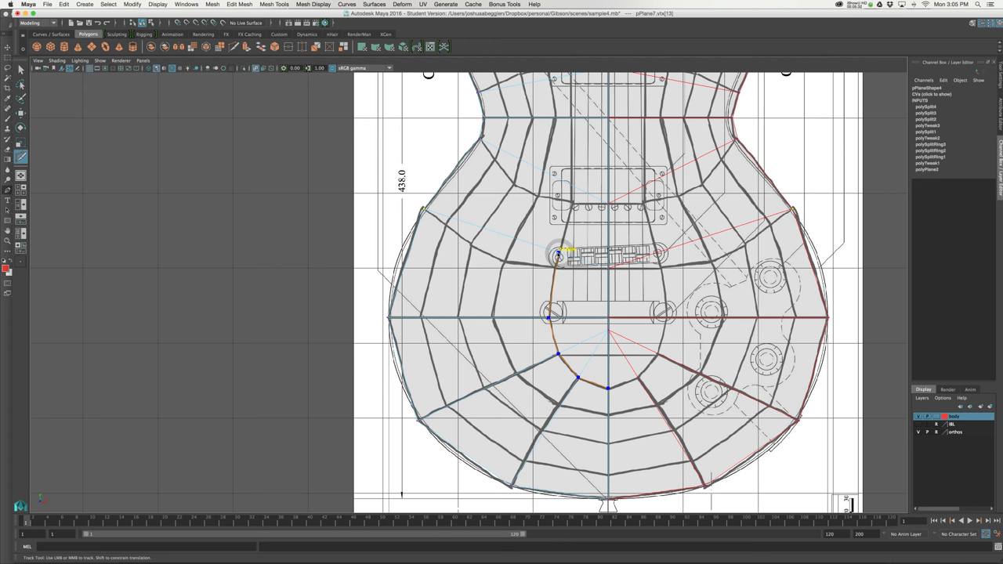
pyautogui.keyDown('alt'); pyautogui.moveTo(576, 184); pyautogui.dragTo(516, 386, button='middle'); pyautogui.keyUp('alt')
pyautogui.click(556, 229)
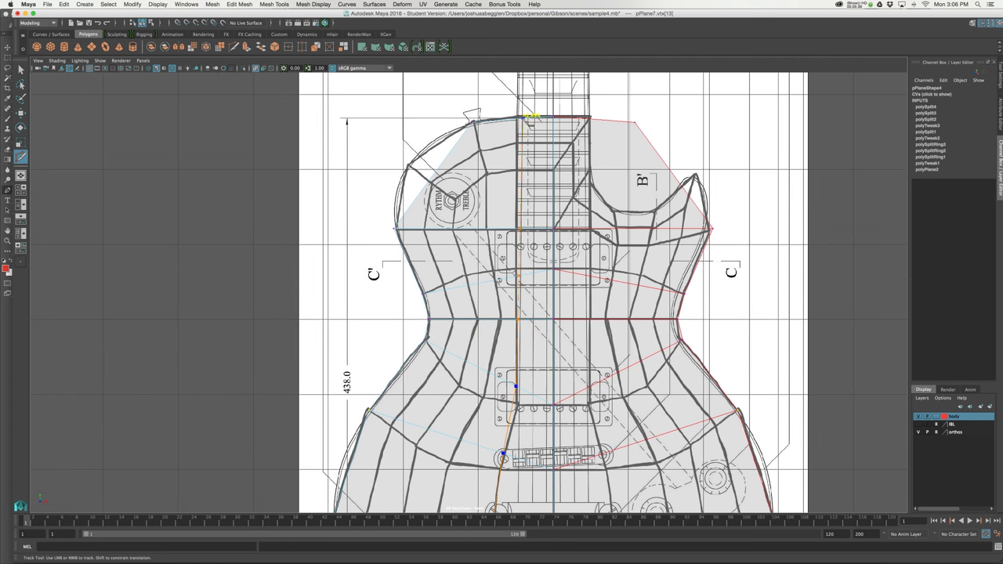
pyautogui.click(521, 119)
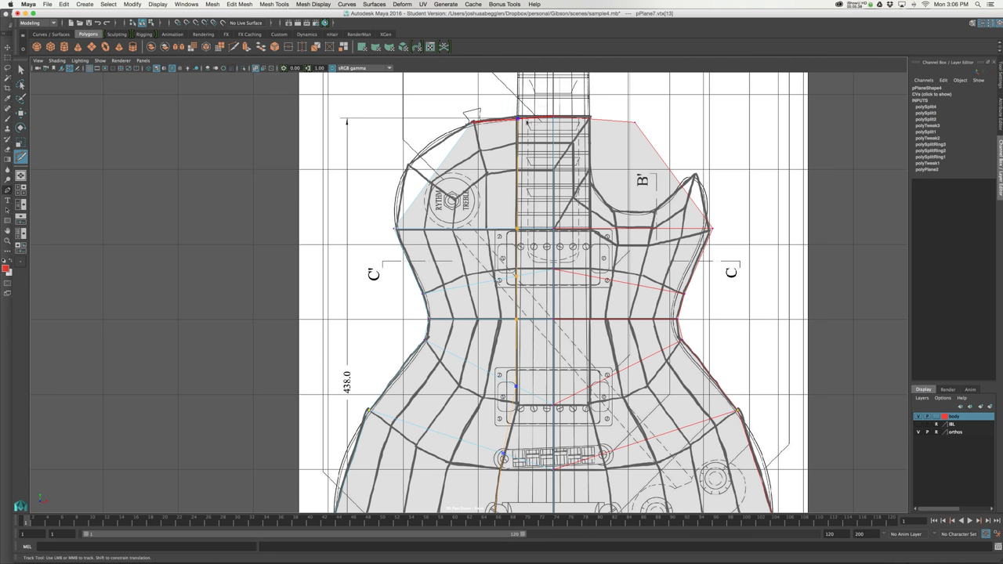
pyautogui.press('Return')
# Select the inner loop's vertices alongside the neck and align them in a straight vertical line on the neck edge
pyautogui.rightClick(535, 179)
pyautogui.press('w')
pyautogui.moveTo(531, 301); pyautogui.dragTo(529, 397)
pyautogui.press('r')
pyautogui.moveTo(588, 253); pyautogui.dragTo(518, 253)
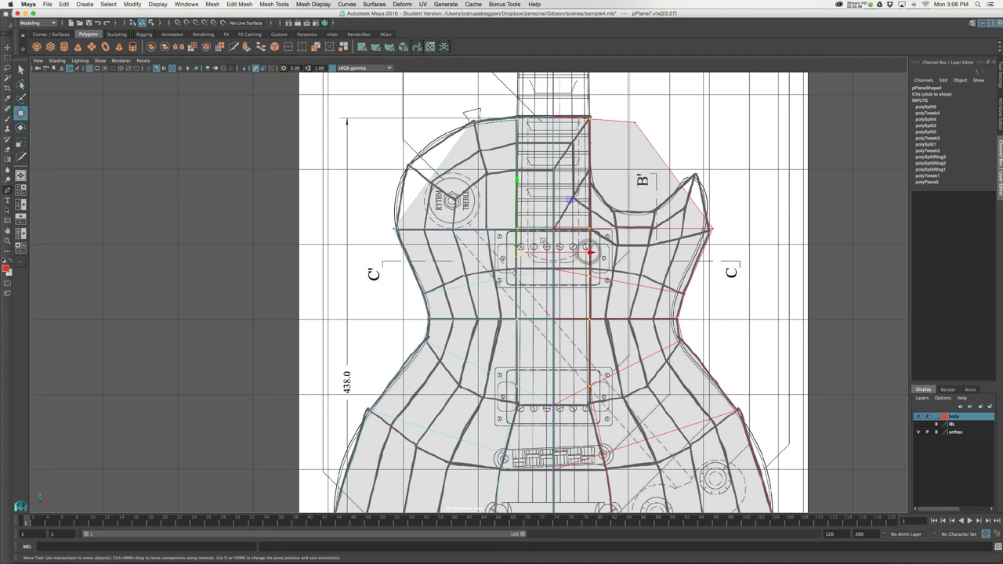
pyautogui.keyDown('alt'); pyautogui.moveTo(545, 340); pyautogui.dragTo(554, 283, button='middle'); pyautogui.keyUp('alt')
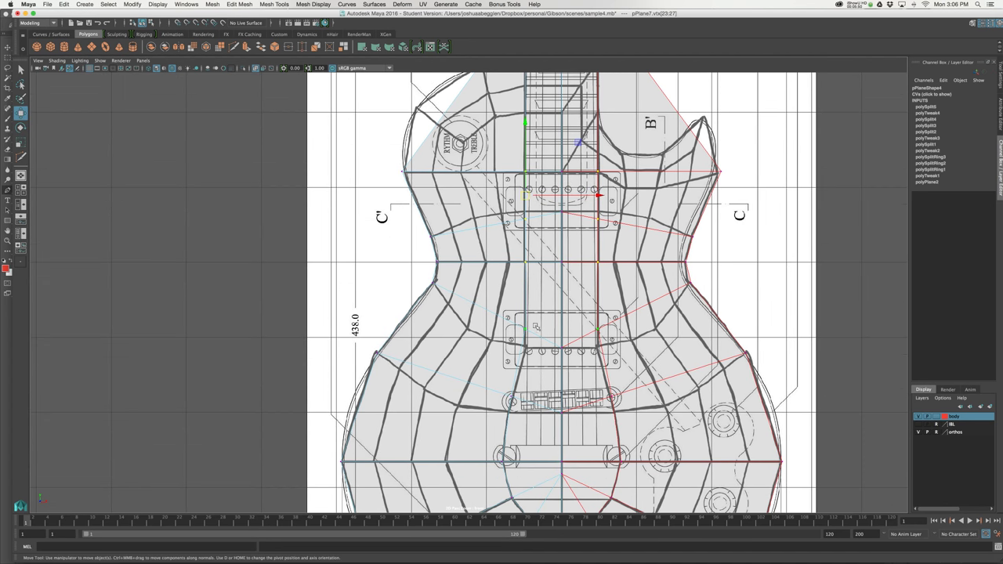
# Move the inner-loop vertices at the neck pickup, bridge pickup and bridge onto the drawn guide-line intersections
pyautogui.moveTo(527, 220); pyautogui.dragTo(522, 219, button='right')
pyautogui.click(524, 215)
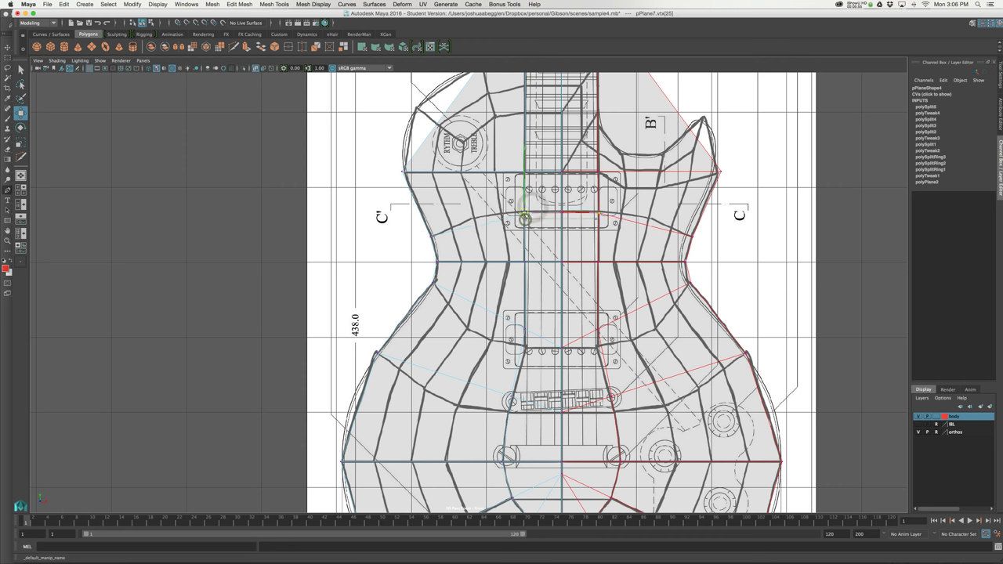
pyautogui.keyDown('alt'); pyautogui.moveTo(537, 172); pyautogui.dragTo(534, 192, button='middle'); pyautogui.keyUp('alt')
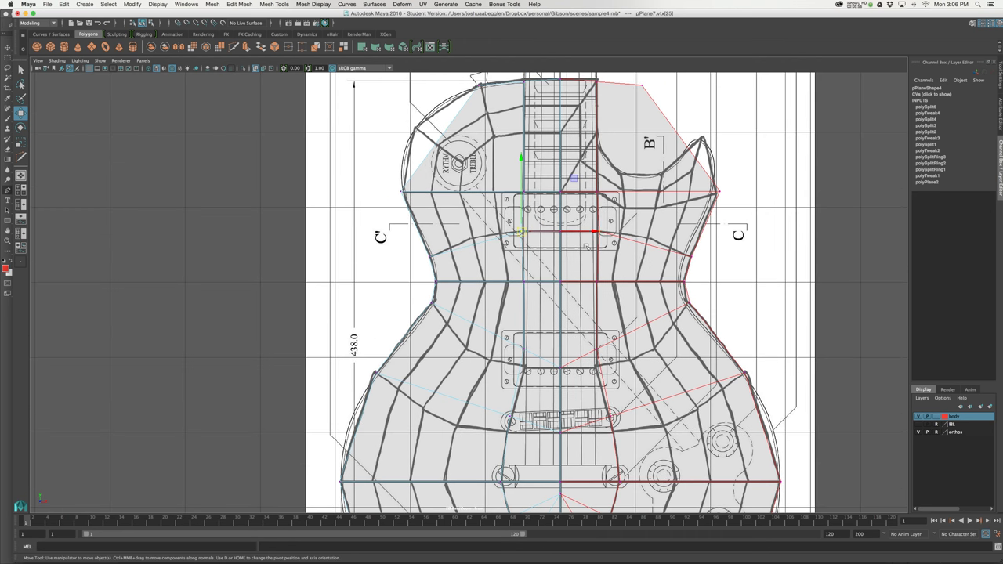
pyautogui.keyDown('alt'); pyautogui.moveTo(583, 234); pyautogui.dragTo(591, 187, button='middle'); pyautogui.keyUp('alt')
pyautogui.keyDown('alt'); pyautogui.moveTo(530, 187); pyautogui.dragTo(524, 156, button='middle'); pyautogui.keyUp('alt')
pyautogui.moveTo(536, 264); pyautogui.dragTo(525, 292)
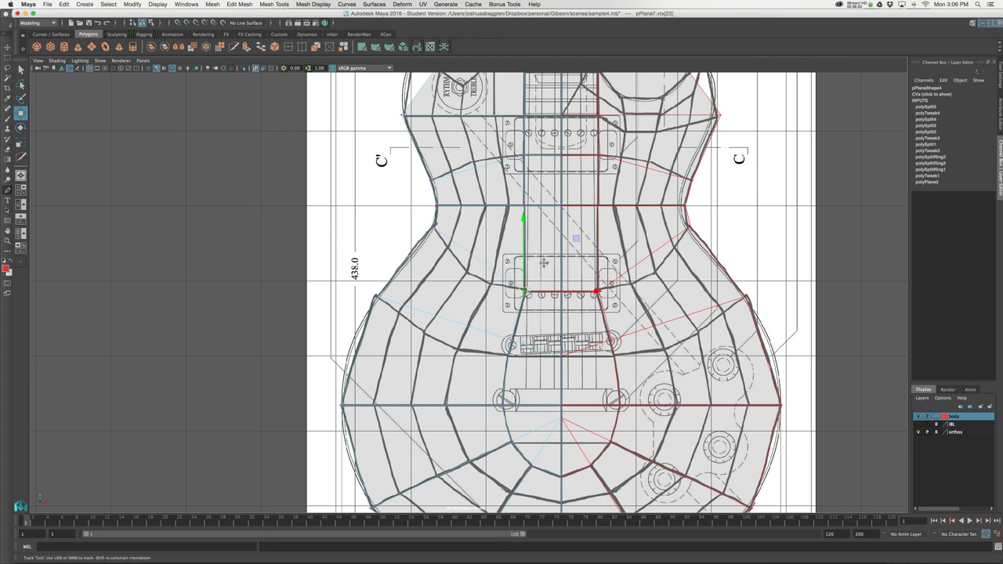
pyautogui.keyDown('alt'); pyautogui.moveTo(524, 293); pyautogui.dragTo(528, 245, button='middle'); pyautogui.keyUp('alt')
pyautogui.click(511, 298)
pyautogui.moveTo(511, 298); pyautogui.dragTo(511, 309)
pyautogui.keyDown('alt'); pyautogui.moveTo(551, 383); pyautogui.dragTo(540, 331, button='middle'); pyautogui.keyUp('alt')
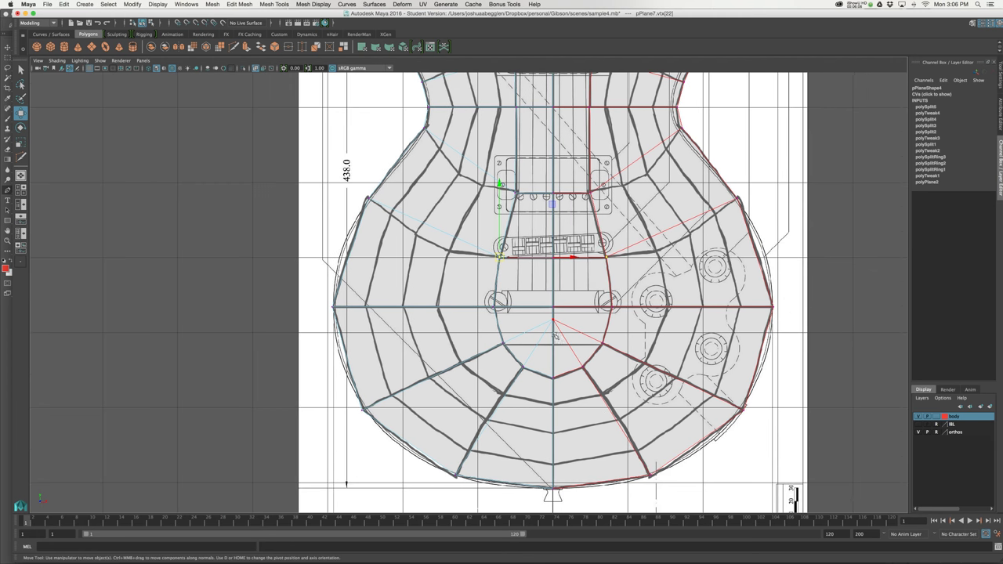
# Delete the fan of edges converging on the centerline below the tailpiece, inside the inner loop
pyautogui.rightClick(538, 335)
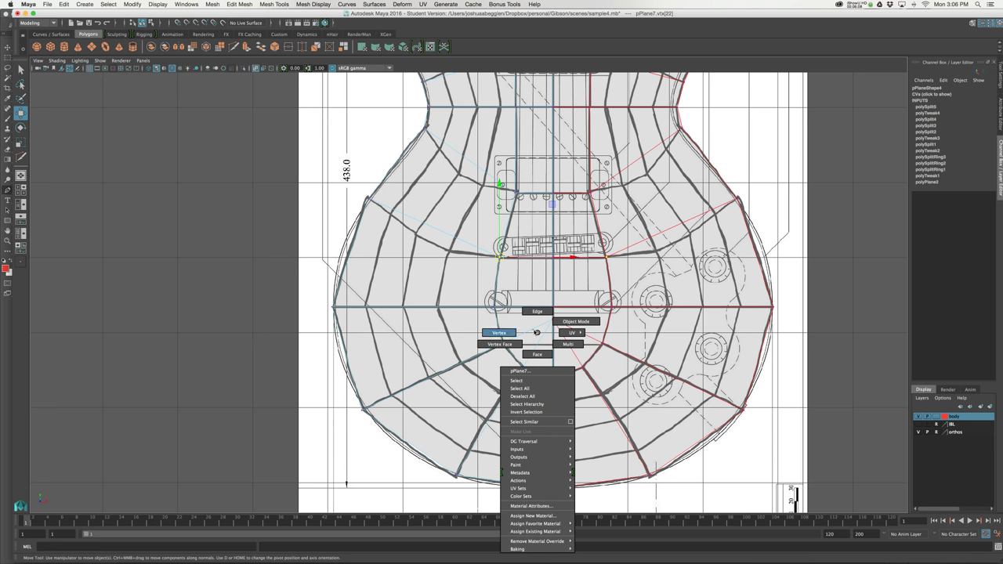
pyautogui.moveTo(534, 332); pyautogui.dragTo(533, 313, button='right')
pyautogui.moveTo(529, 323); pyautogui.dragTo(542, 354)
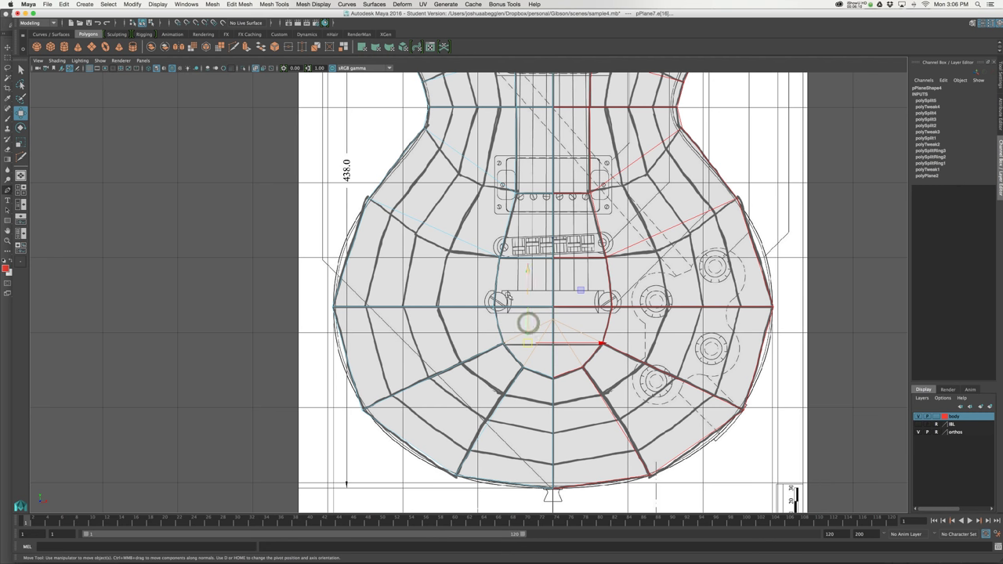
pyautogui.press('Delete')
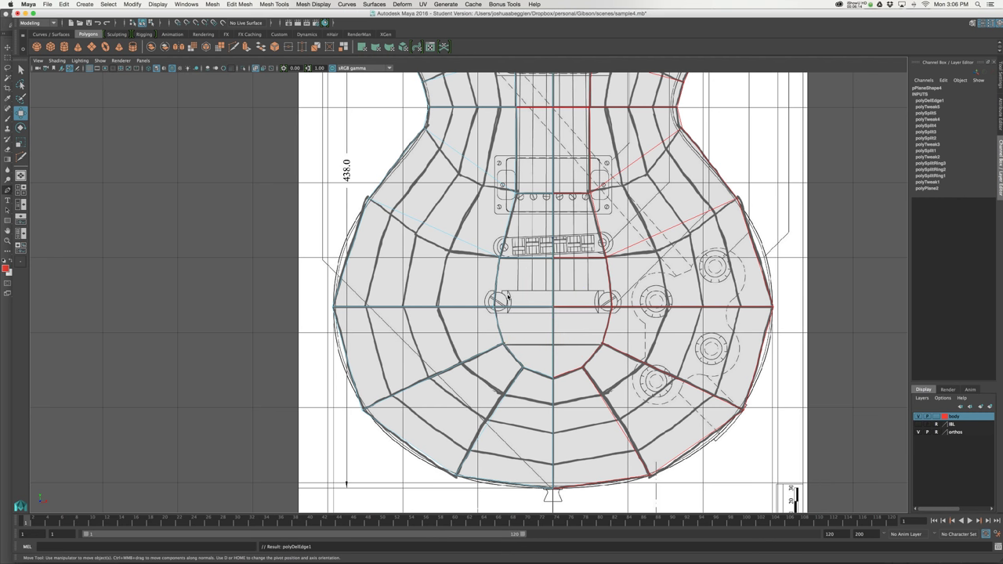
# Multi-Cut a horizontal edge from the inner loop's corner below the tailpiece to the centerline
pyautogui.keyDown('alt'); pyautogui.moveTo(534, 301); pyautogui.dragTo(539, 294, button='middle'); pyautogui.keyUp('alt')
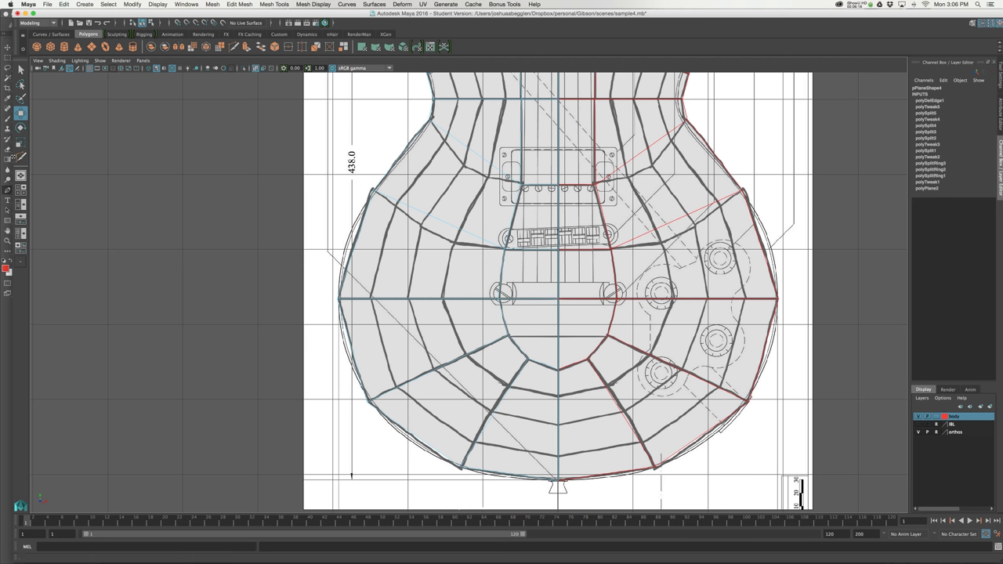
pyautogui.click(21, 158)
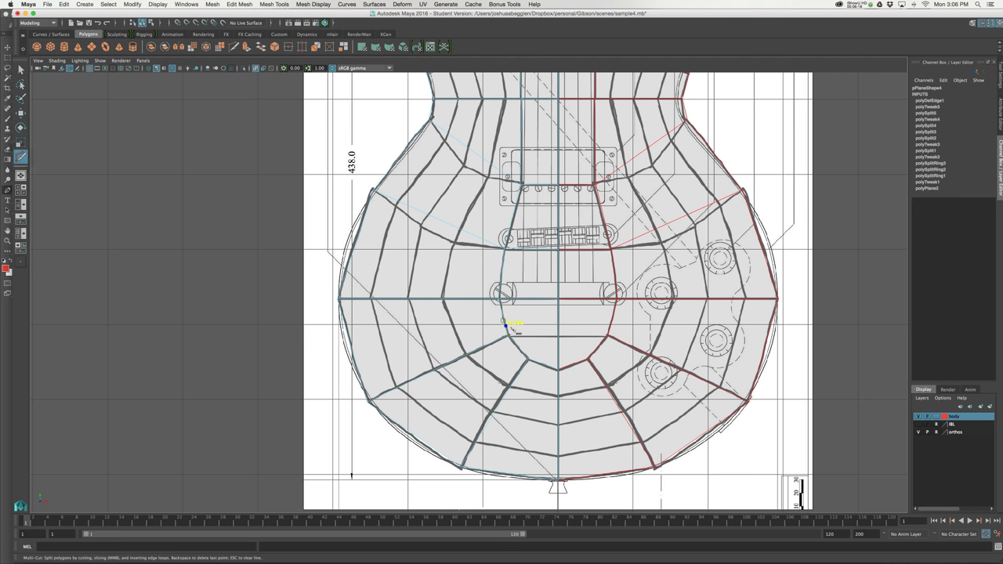
pyautogui.click(559, 336)
pyautogui.press('Return')
# Multi-Cut a second loop outside the first, from the lower centerline up through the waist to the upper bout's top corner
pyautogui.keyDown('alt'); pyautogui.moveTo(571, 161); pyautogui.dragTo(543, 375, button='middle'); pyautogui.keyUp('alt')
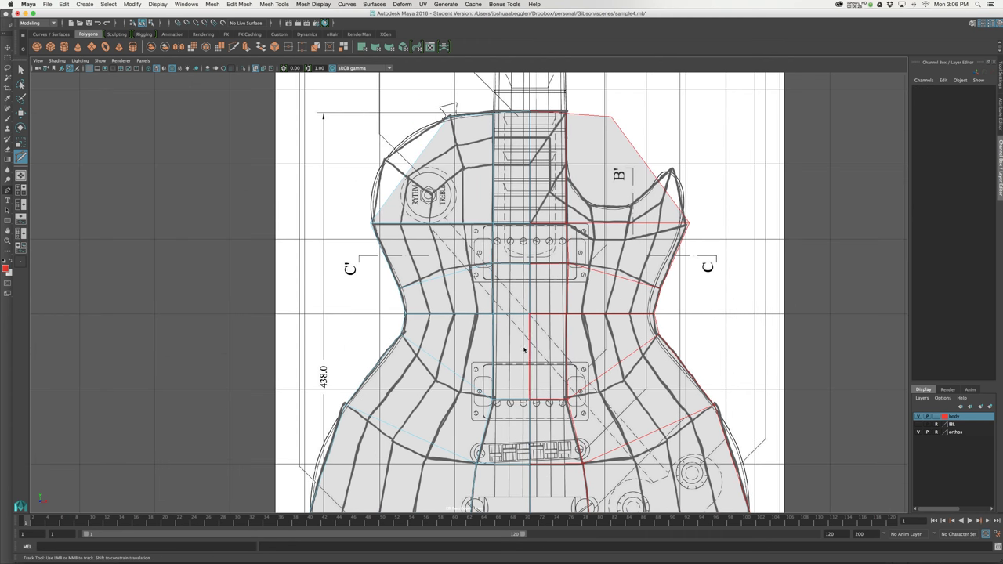
pyautogui.keyDown('alt'); pyautogui.moveTo(520, 334); pyautogui.dragTo(533, 201, button='middle'); pyautogui.keyUp('alt')
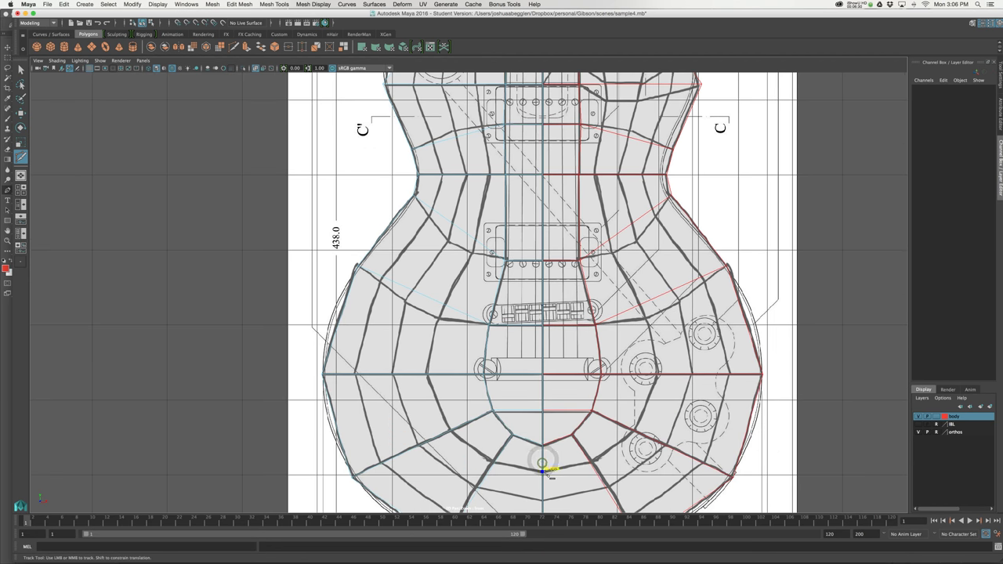
pyautogui.click(543, 467)
pyautogui.click(496, 461)
pyautogui.click(453, 429)
pyautogui.click(432, 375)
pyautogui.keyDown('alt'); pyautogui.moveTo(446, 329); pyautogui.dragTo(447, 357, button='middle'); pyautogui.keyUp('alt')
pyautogui.click(445, 336)
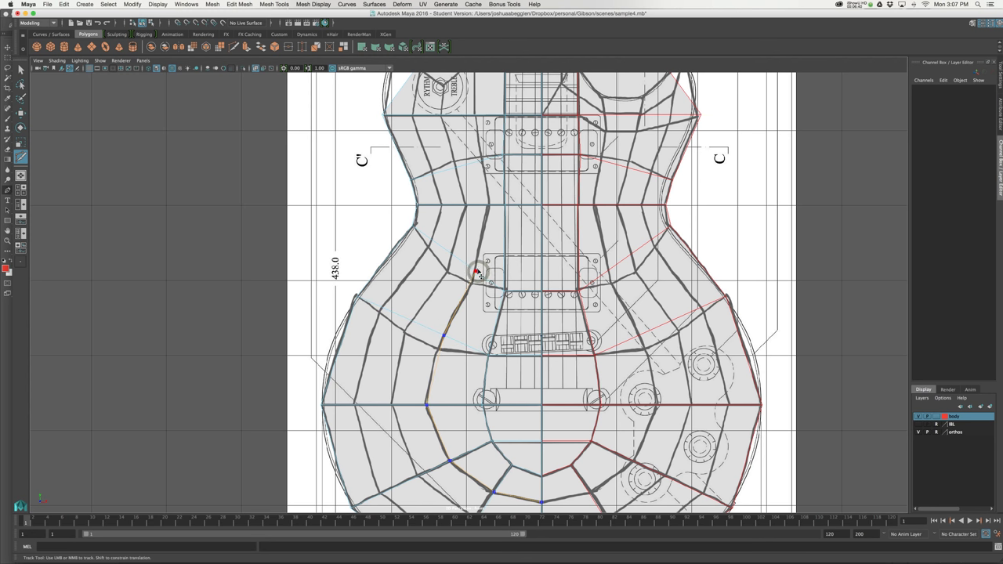
pyautogui.click(477, 271)
pyautogui.keyDown('alt'); pyautogui.moveTo(492, 222); pyautogui.dragTo(478, 270, button='middle'); pyautogui.keyUp('alt')
pyautogui.click(475, 255)
pyautogui.keyDown('alt'); pyautogui.moveTo(471, 210); pyautogui.dragTo(476, 246, button='middle'); pyautogui.keyUp('alt')
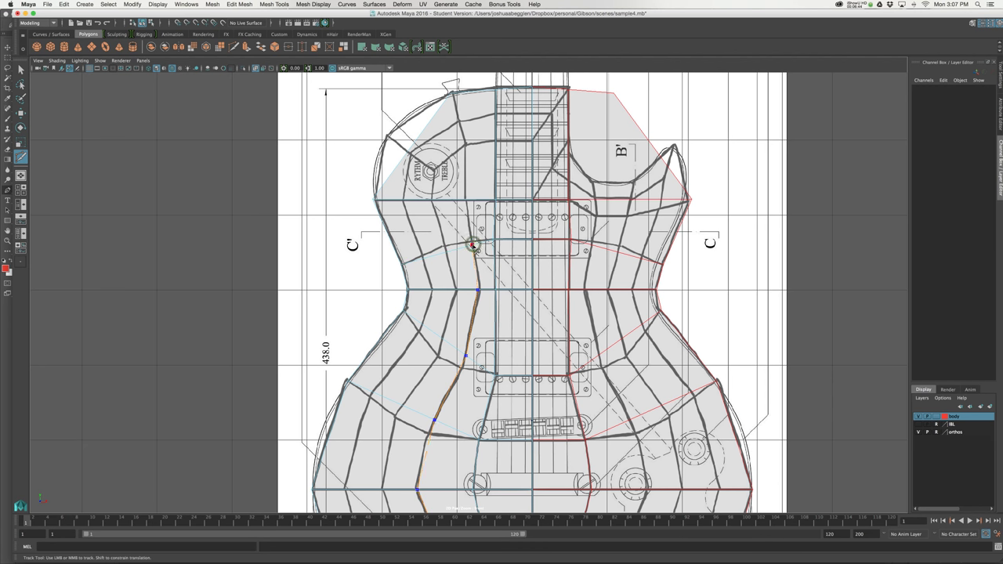
pyautogui.click(462, 198)
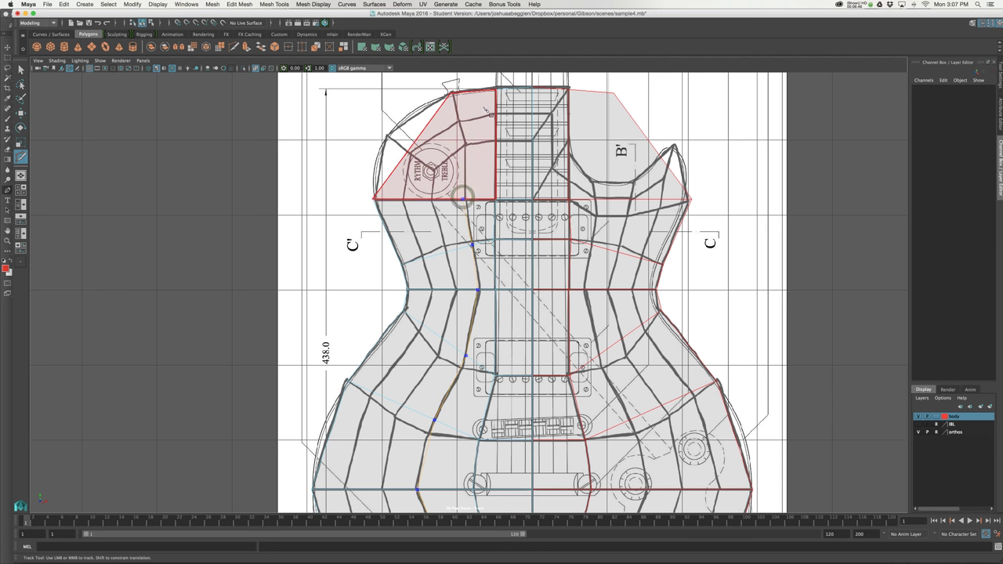
pyautogui.click(451, 93)
pyautogui.press('Return')
# Move the second loop's vertices above the waist, below the waist and beside the bridge onto the drawn guide-line intersections
pyautogui.keyDown('alt'); pyautogui.moveTo(531, 227); pyautogui.dragTo(543, 176, button='middle'); pyautogui.keyUp('alt')
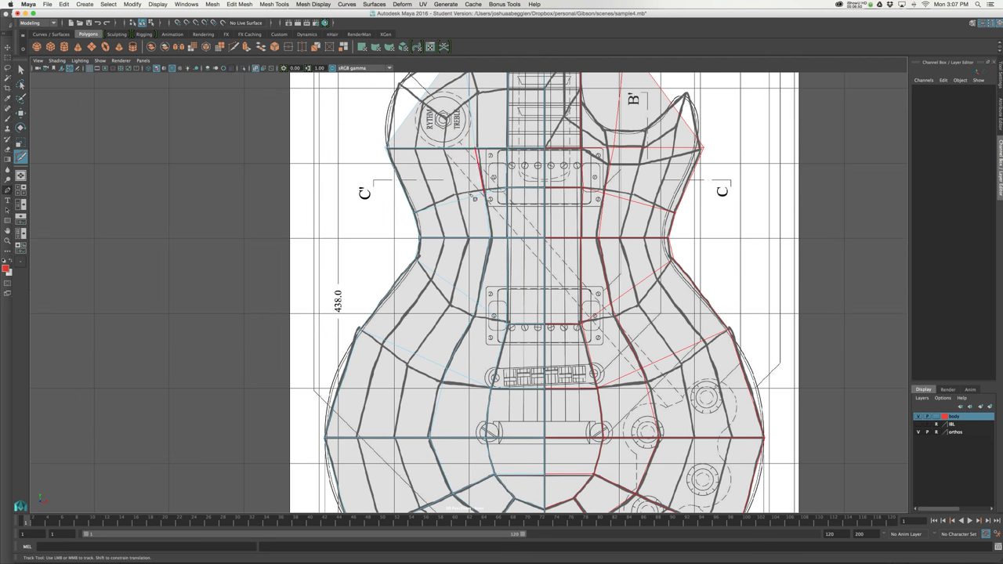
pyautogui.moveTo(486, 205); pyautogui.dragTo(443, 206, button='right')
pyautogui.click(483, 193)
pyautogui.press('w')
pyautogui.moveTo(484, 193); pyautogui.dragTo(483, 194)
pyautogui.keyDown('alt'); pyautogui.moveTo(501, 331); pyautogui.dragTo(511, 276, button='middle'); pyautogui.keyUp('alt')
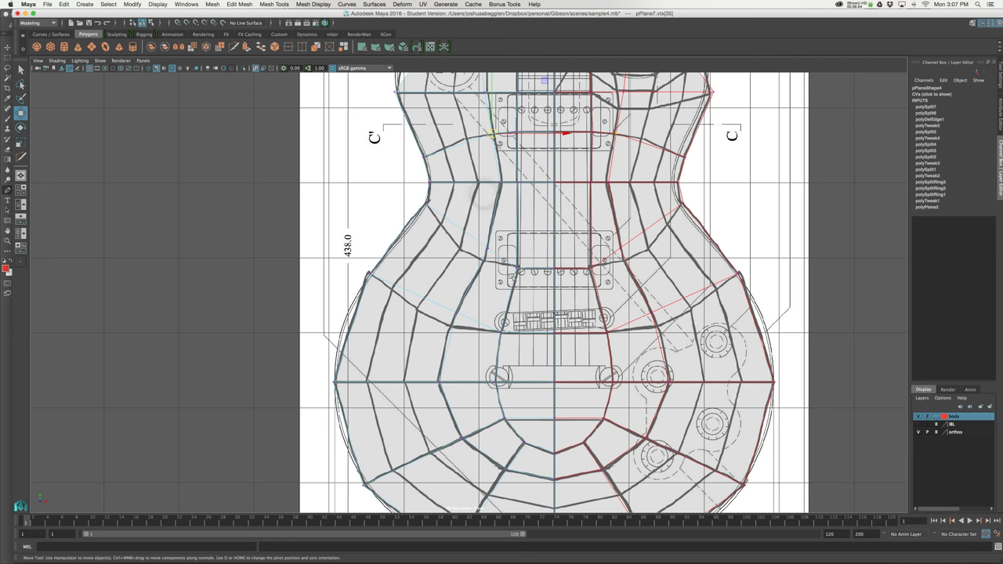
pyautogui.click(488, 250)
pyautogui.moveTo(488, 249)
pyautogui.mouseDown()
pyautogui.moveTo(493, 242)
pyautogui.moveTo(484, 261)
pyautogui.mouseUp()
pyautogui.keyDown('alt'); pyautogui.moveTo(486, 274); pyautogui.dragTo(489, 249, button='middle'); pyautogui.keyUp('alt')
pyautogui.click(459, 288)
pyautogui.moveTo(459, 288); pyautogui.dragTo(453, 300)
pyautogui.keyDown('alt'); pyautogui.moveTo(459, 287); pyautogui.dragTo(461, 243, button='middle'); pyautogui.keyUp('alt')
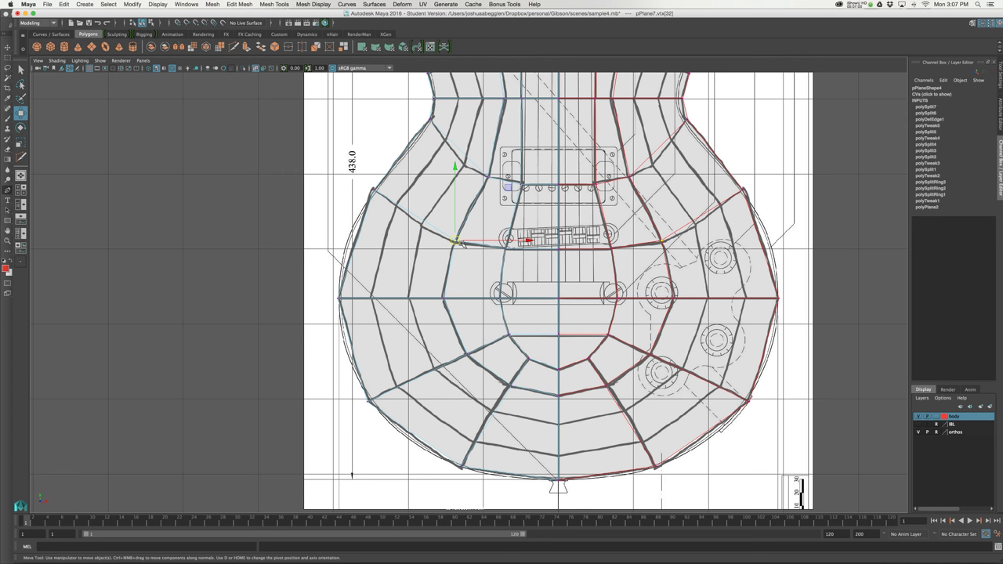
pyautogui.keyDown('alt'); pyautogui.moveTo(537, 215); pyautogui.dragTo(520, 292, button='middle'); pyautogui.keyUp('alt')
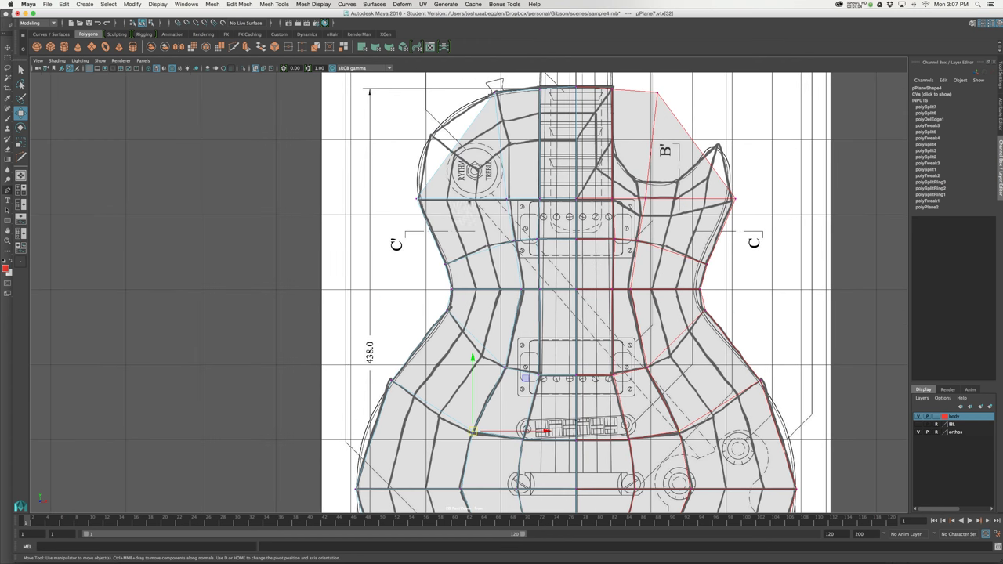
# Multi-Cut an edge from the second loop across the upper bout to its outer edge and move the new vertex onto the body outline
pyautogui.click(20, 157)
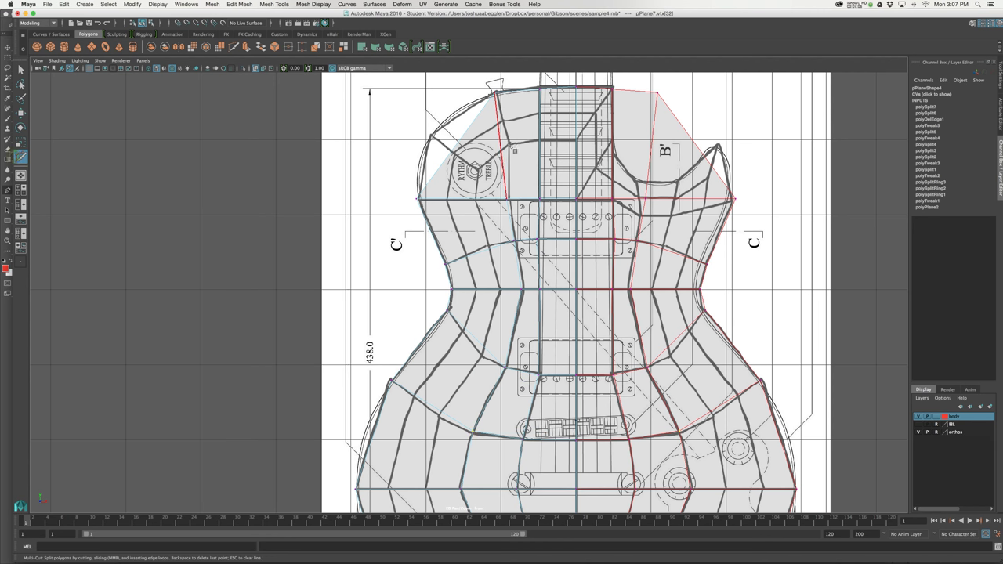
pyautogui.middleClick(457, 142)
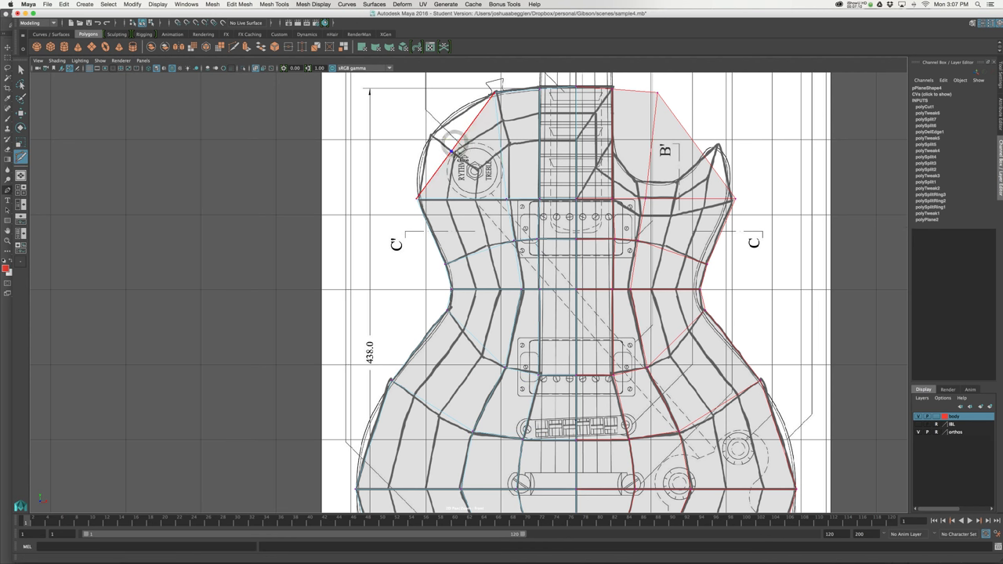
pyautogui.press('w')
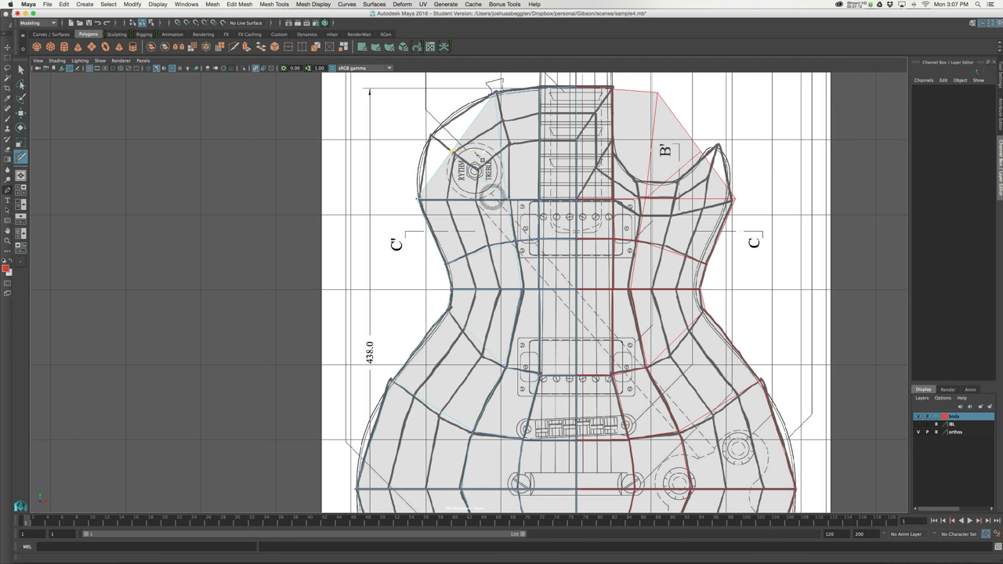
pyautogui.moveTo(473, 154); pyautogui.dragTo(440, 144, button='right')
pyautogui.click(453, 152)
pyautogui.moveTo(454, 153); pyautogui.dragTo(432, 135)
# Multi-Cut a loop from the centerline under the neck across the bass-side upper bout, through the toggle switch center to the horizontal edge below
pyautogui.click(20, 159)
pyautogui.click(576, 140)
pyautogui.click(540, 140)
pyautogui.click(501, 146)
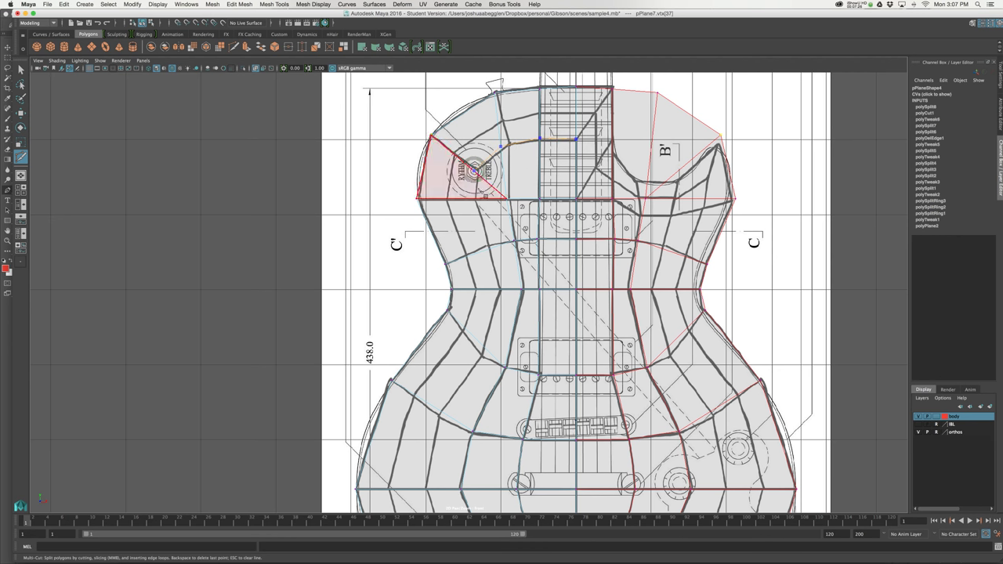
pyautogui.click(474, 171)
pyautogui.click(476, 198)
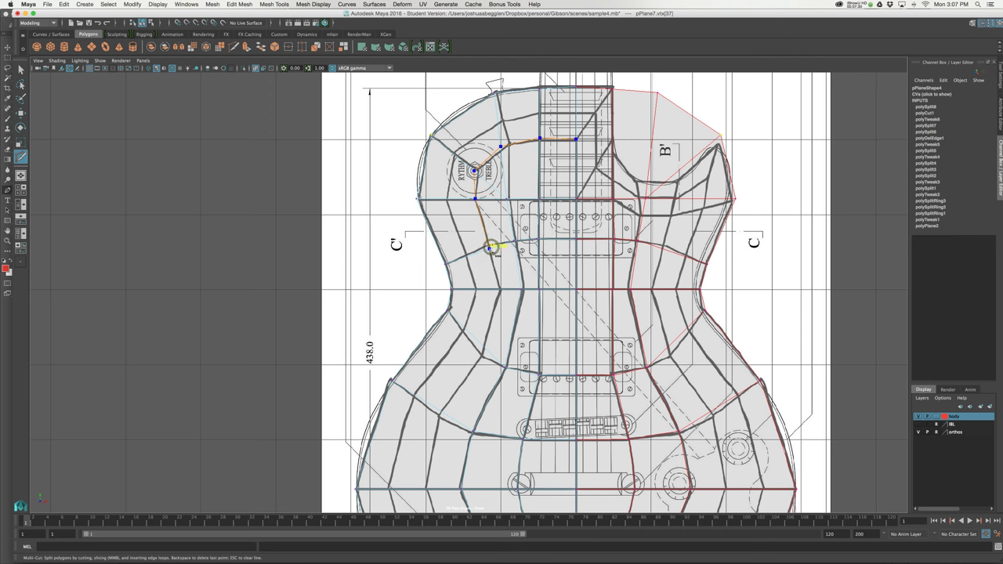
# Continue the cut down through the waist, around the lower bout along the drawn guide line, and finish it at the lower centerline
pyautogui.keyDown('alt'); pyautogui.moveTo(518, 246); pyautogui.dragTo(526, 208, button='middle'); pyautogui.keyUp('alt')
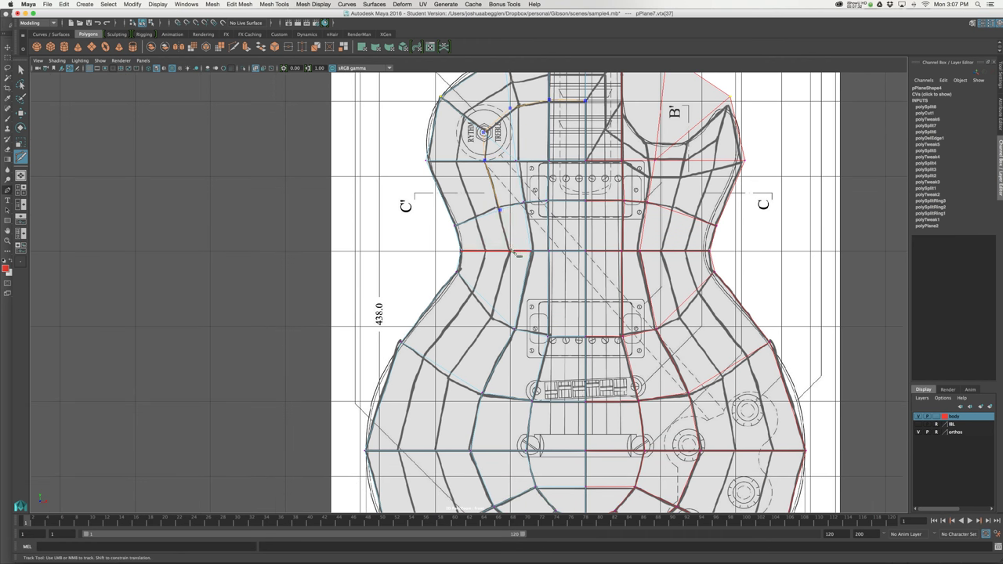
pyautogui.click(494, 308)
pyautogui.keyDown('alt'); pyautogui.moveTo(495, 310); pyautogui.dragTo(492, 250, button='middle'); pyautogui.keyUp('alt')
pyautogui.click(449, 314)
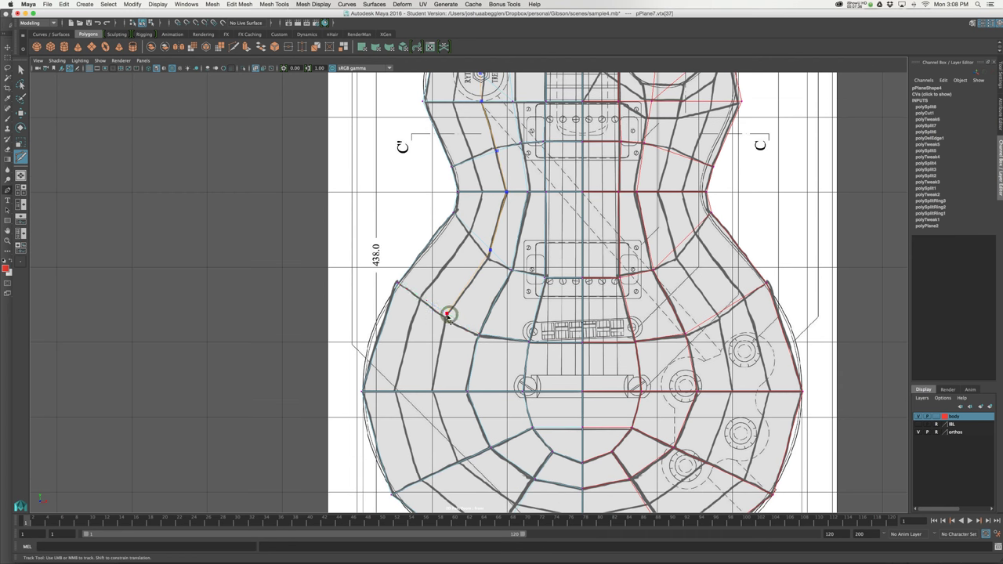
pyautogui.click(448, 315)
pyautogui.keyDown('alt'); pyautogui.moveTo(448, 315); pyautogui.dragTo(439, 254, button='middle'); pyautogui.keyUp('alt')
pyautogui.click(428, 330)
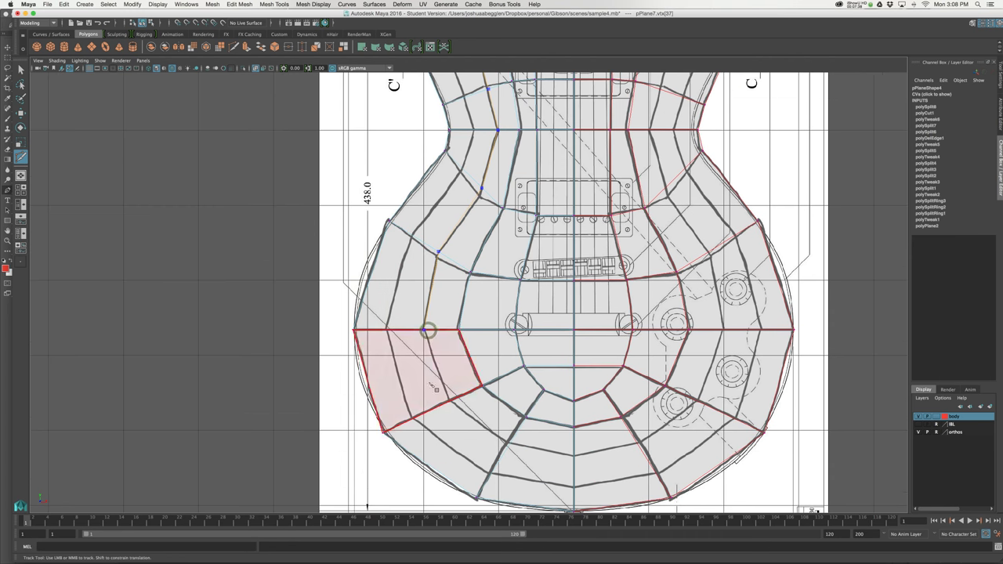
pyautogui.click(452, 401)
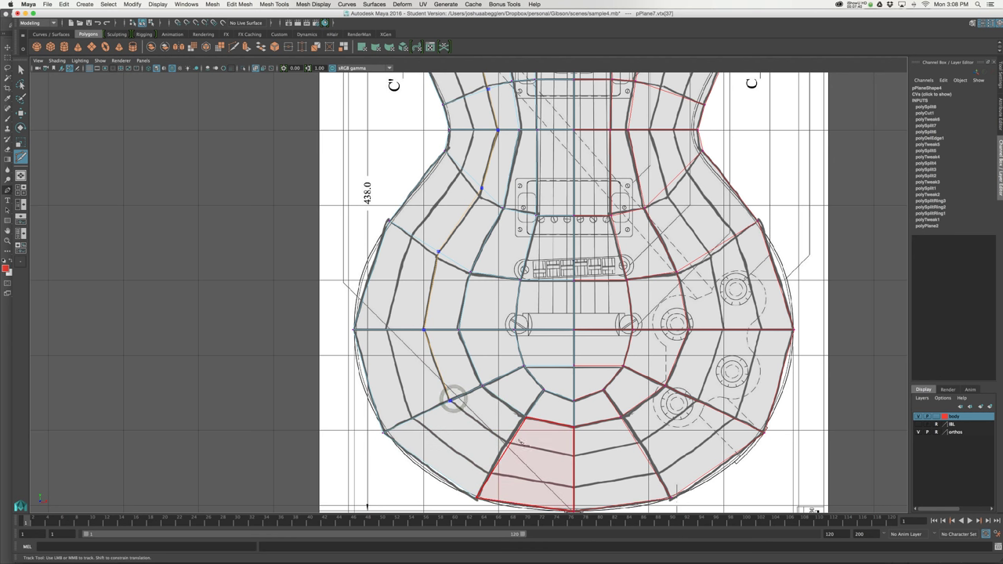
pyautogui.click(511, 441)
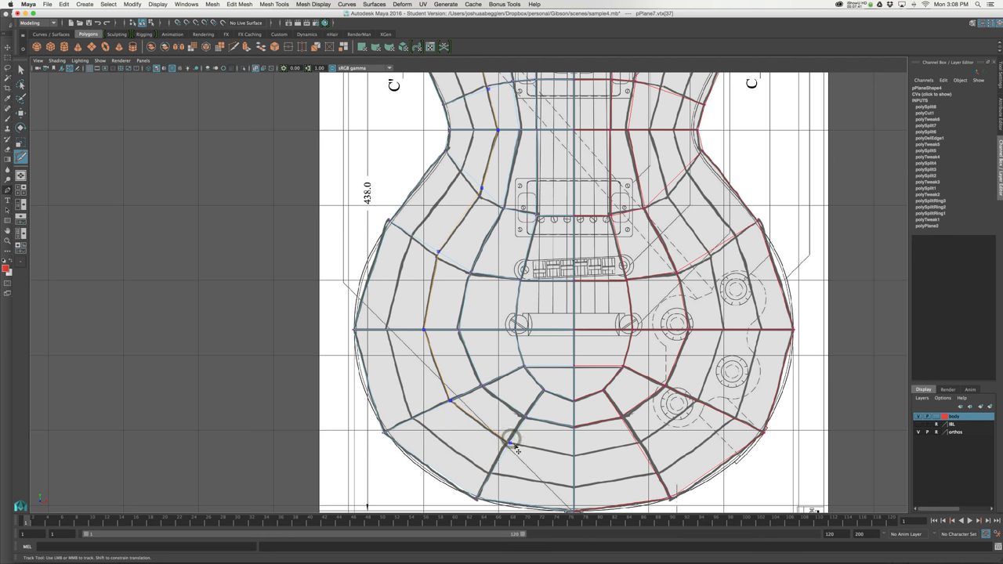
pyautogui.rightClick(574, 454)
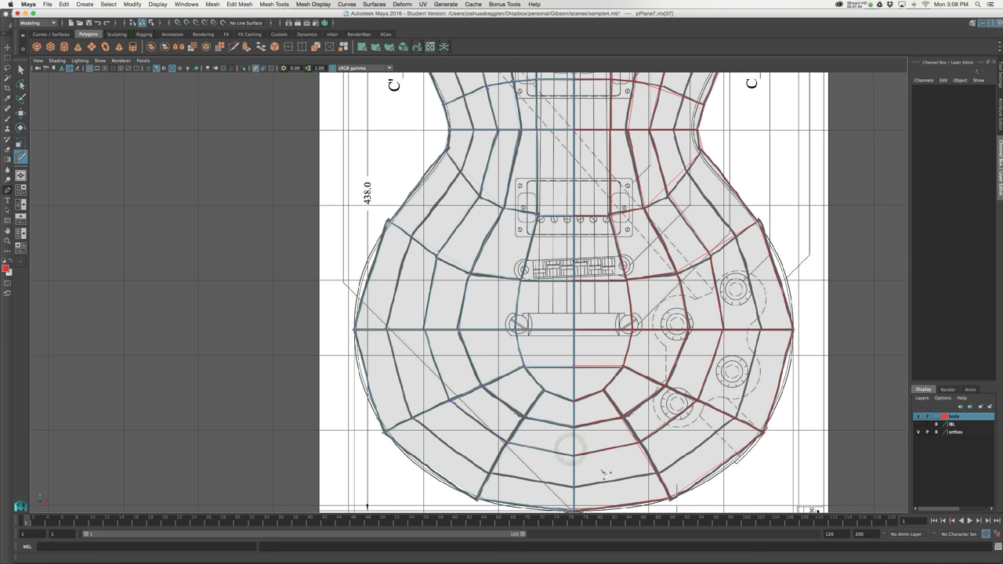
# Move the new loop's two vertices below the waist onto the drawn guide-line intersections
pyautogui.keyDown('alt'); pyautogui.moveTo(515, 276); pyautogui.dragTo(539, 330, button='middle'); pyautogui.keyUp('alt')
pyautogui.moveTo(508, 241); pyautogui.dragTo(479, 239, button='right')
pyautogui.press('w')
pyautogui.click(498, 248)
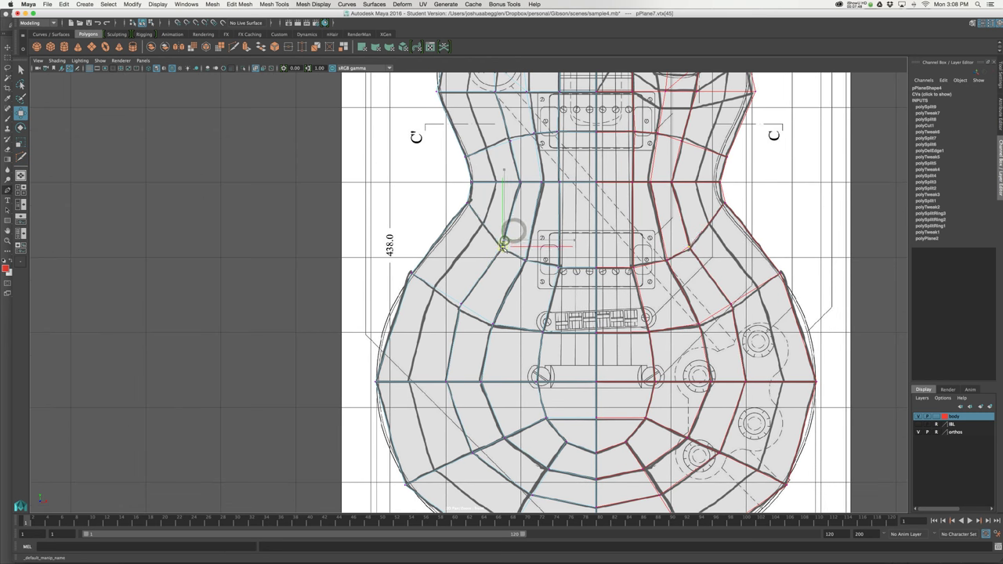
pyautogui.click(458, 300)
pyautogui.moveTo(458, 301); pyautogui.dragTo(462, 309)
# Move the new loop's vertices above the waist, in the upper bout and at the toggle switch center onto the guide-line intersections
pyautogui.keyDown('alt'); pyautogui.moveTo(461, 306); pyautogui.dragTo(443, 418, button='middle'); pyautogui.keyUp('alt')
pyautogui.click(492, 246)
pyautogui.moveTo(492, 247); pyautogui.dragTo(495, 249)
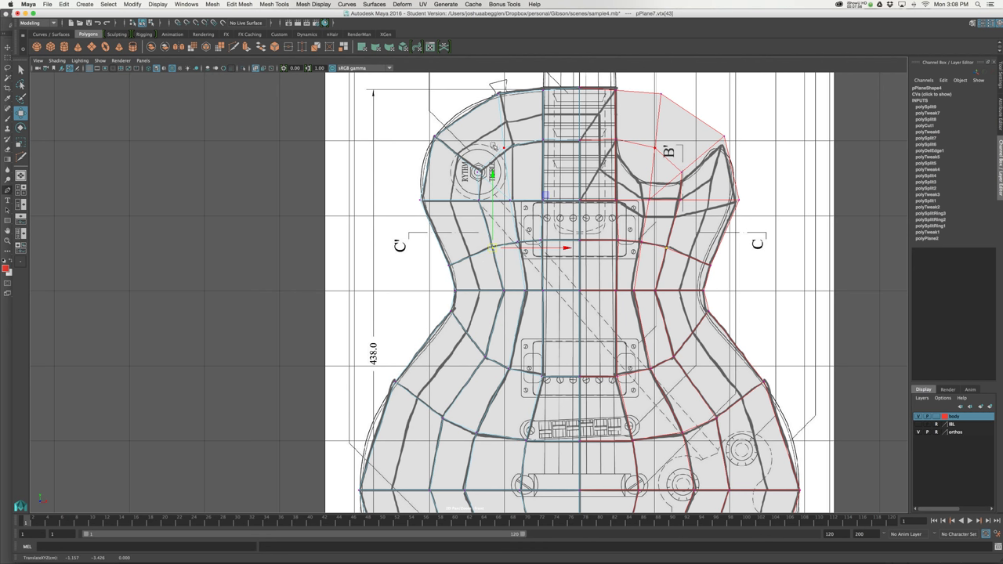
pyautogui.click(500, 146)
pyautogui.moveTo(500, 145); pyautogui.dragTo(480, 171)
pyautogui.click(477, 172)
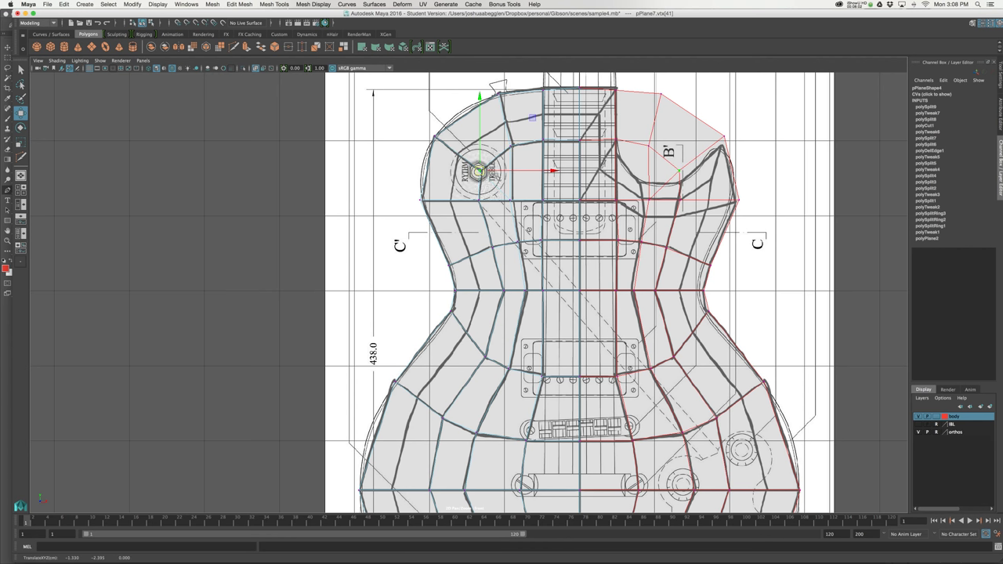
# Delete the leftover diagonal edge below the toggle switch and briefly preview the body smoothed
pyautogui.moveTo(492, 196); pyautogui.dragTo(498, 182, button='right')
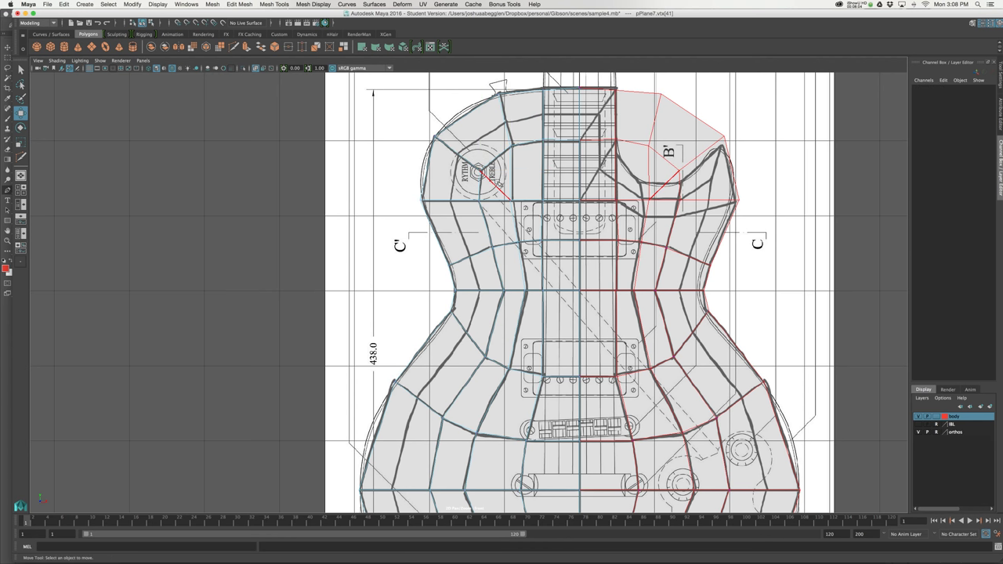
pyautogui.click(498, 184)
pyautogui.press('Delete')
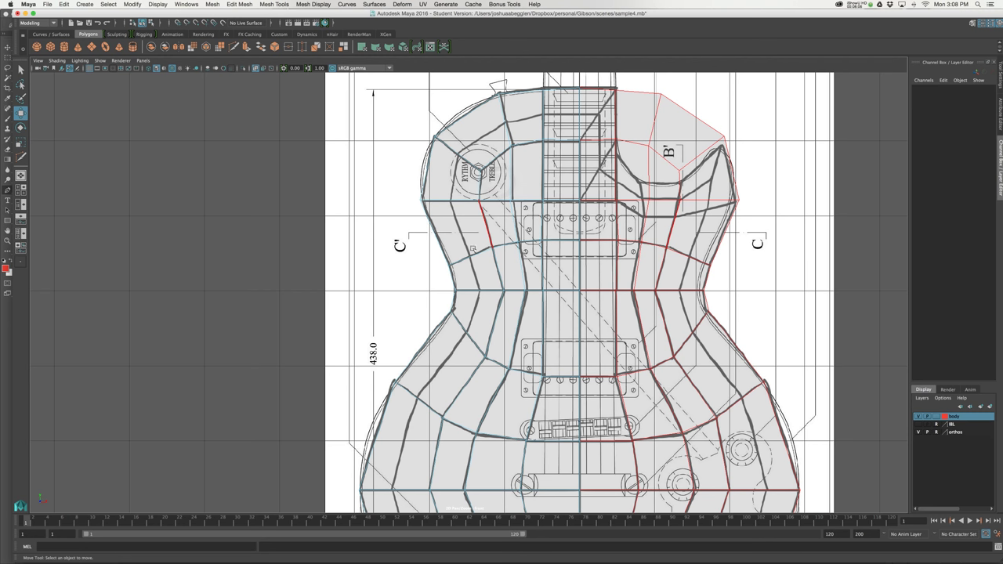
pyautogui.press('3')
pyautogui.press('1')
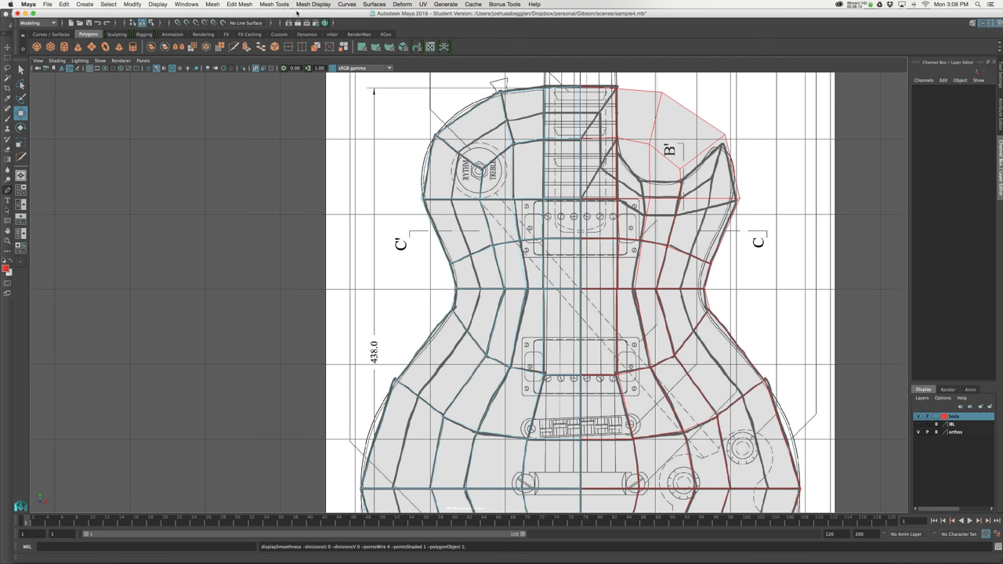
# Insert an edge loop through the outermost ring of faces, between the body outline and the adjacent loop, and return to object mode
pyautogui.click(305, 4)
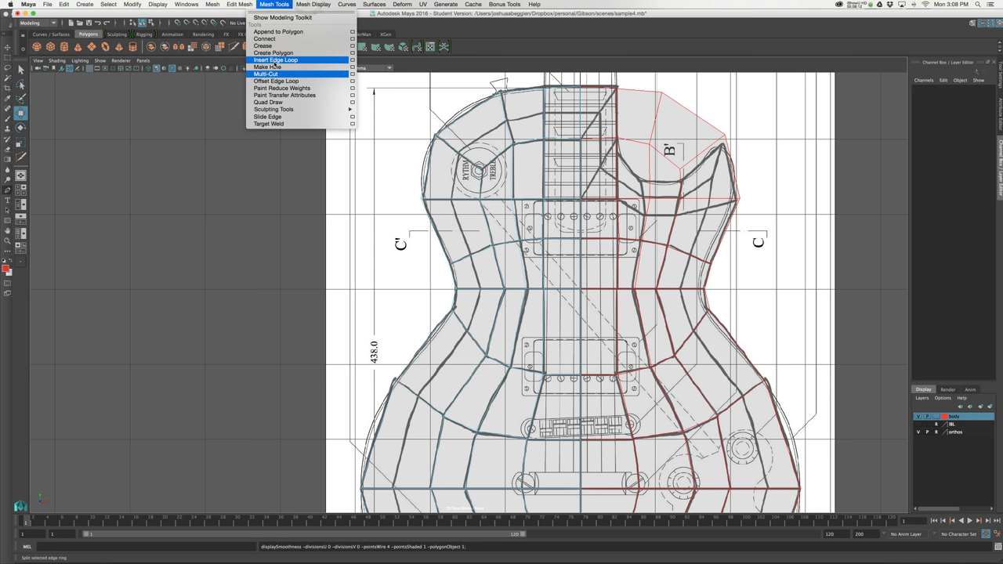
pyautogui.click(274, 60)
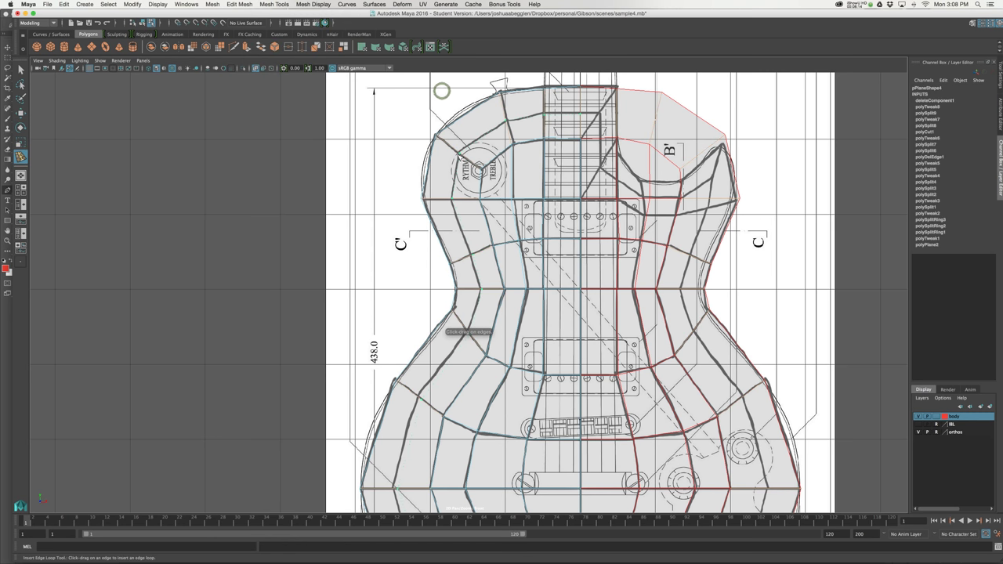
pyautogui.click(442, 92)
pyautogui.keyDown('alt'); pyautogui.moveTo(510, 268); pyautogui.dragTo(487, 98, button='middle'); pyautogui.keyUp('alt')
pyautogui.keyDown('alt'); pyautogui.moveTo(579, 389); pyautogui.dragTo(557, 360, button='middle'); pyautogui.keyUp('alt')
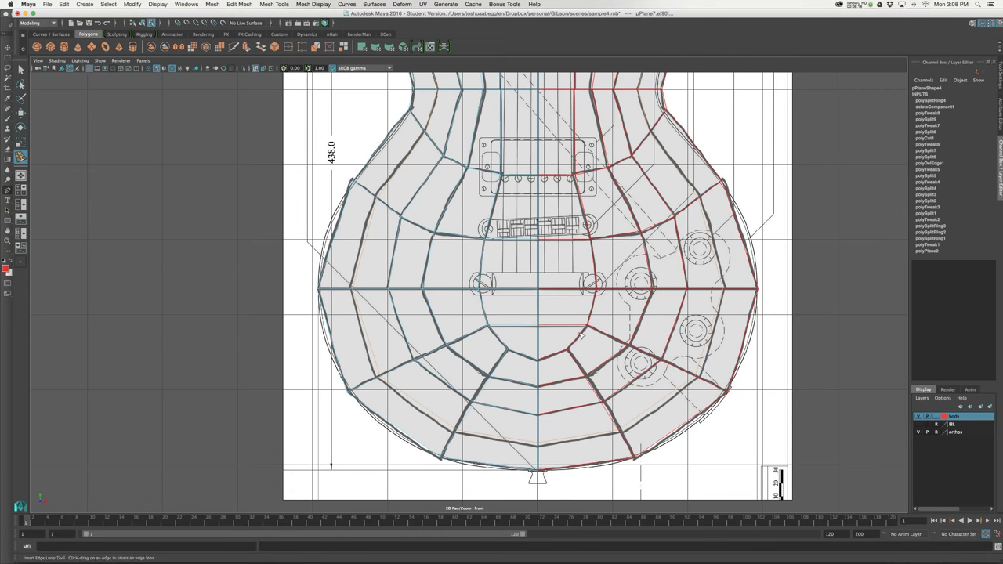
pyautogui.keyDown('alt'); pyautogui.moveTo(599, 314); pyautogui.dragTo(603, 334, button='middle'); pyautogui.keyUp('alt')
pyautogui.keyDown('alt'); pyautogui.moveTo(530, 149); pyautogui.dragTo(529, 284, button='middle'); pyautogui.keyUp('alt')
pyautogui.moveTo(496, 195); pyautogui.dragTo(526, 185, button='right')
pyautogui.press('w')
pyautogui.moveTo(684, 205); pyautogui.dragTo(745, 190, button='right')
pyautogui.click(752, 187)
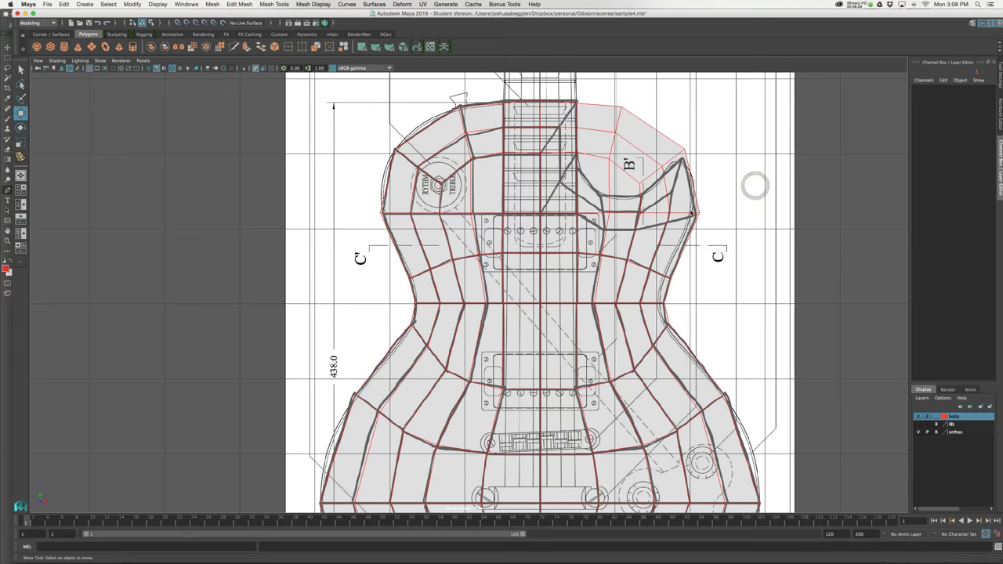
# Hide the orthos layer to inspect the whole body mesh without the reference, and show the layer again
pyautogui.keyDown('alt'); pyautogui.moveTo(645, 254); pyautogui.dragTo(666, 219, button='middle'); pyautogui.keyUp('alt')
pyautogui.keyDown('alt'); pyautogui.moveTo(666, 218); pyautogui.dragTo(584, 211, button='right'); pyautogui.keyUp('alt')
pyautogui.scroll(-1, 586, 209)
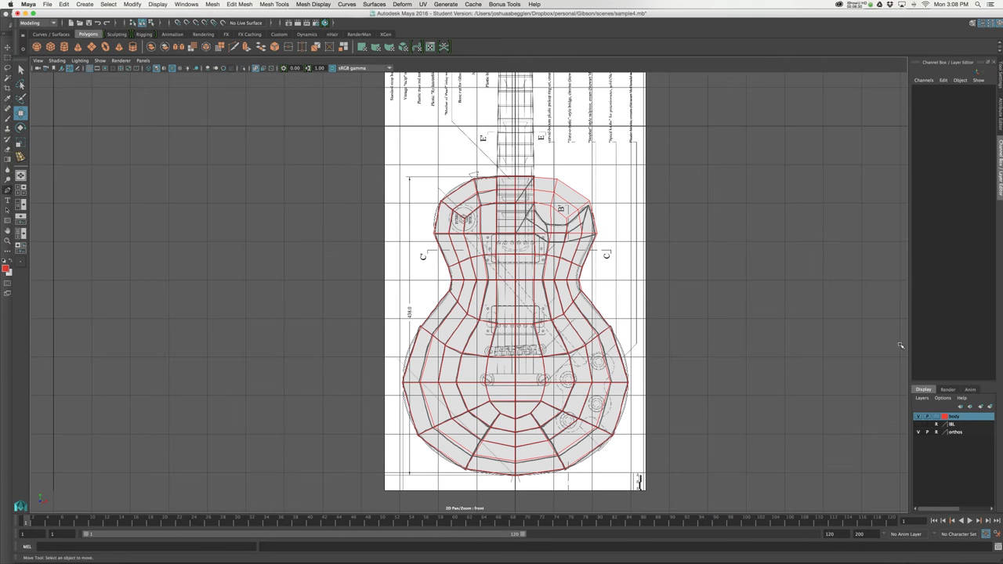
pyautogui.click(918, 432)
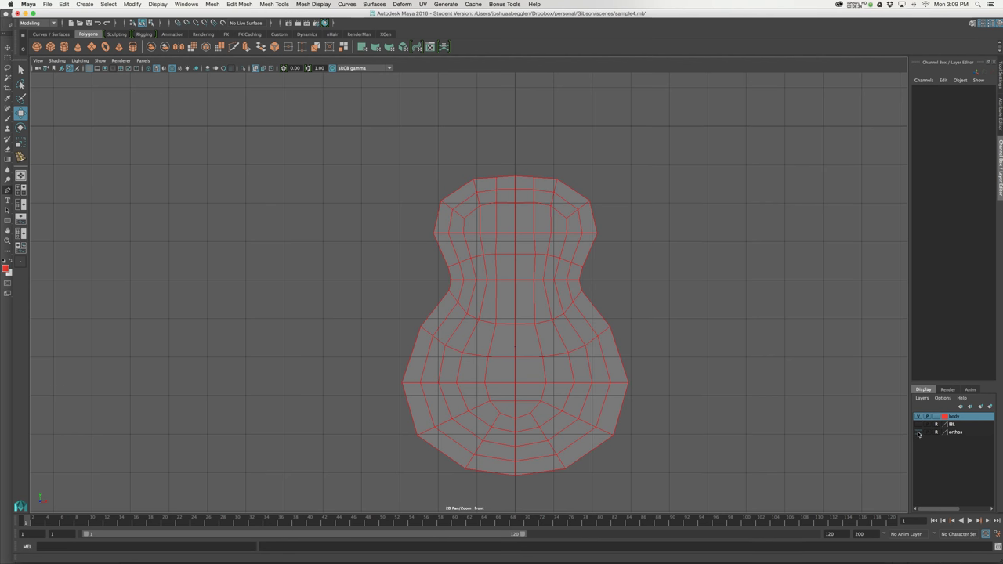
pyautogui.click(918, 433)
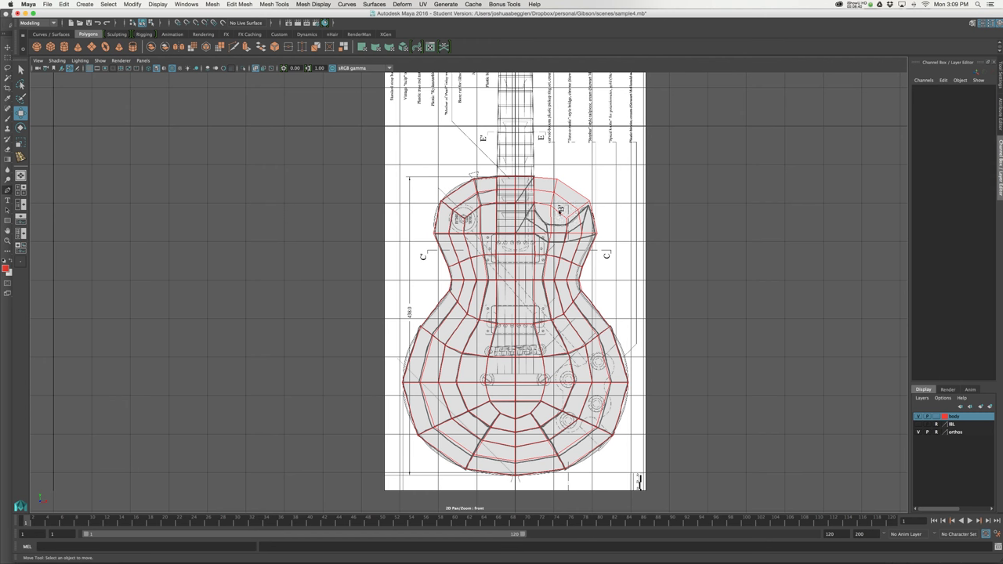
# Select both halves of the body and combine them into one mesh
pyautogui.scroll(2, 568, 193)
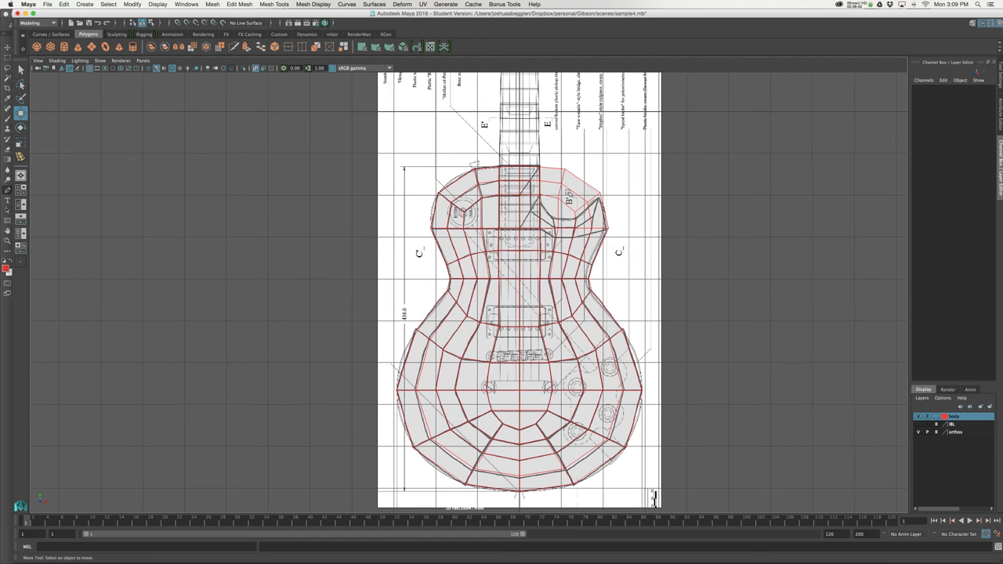
pyautogui.click(578, 183)
pyautogui.click(585, 165)
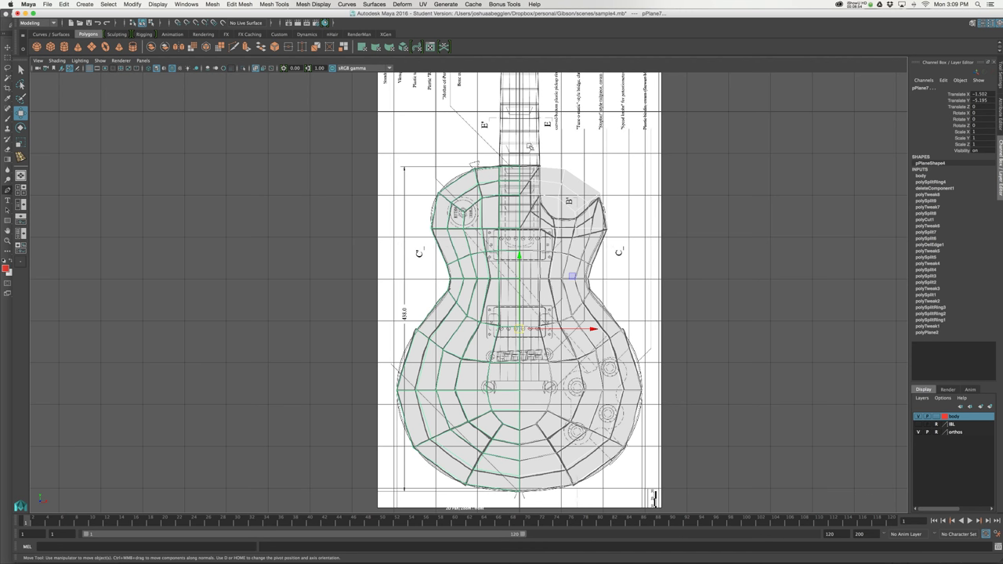
pyautogui.click(212, 4)
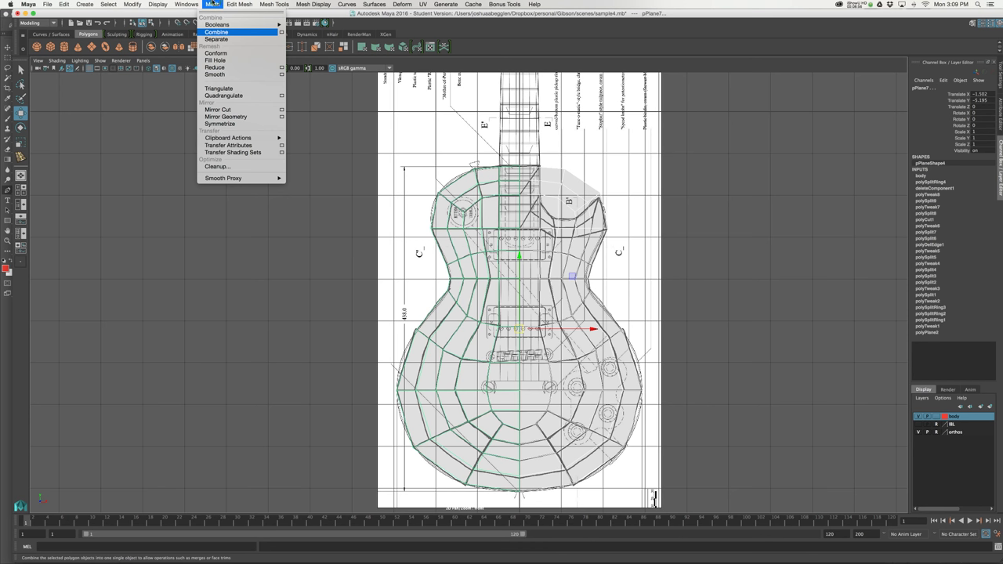
pyautogui.click(217, 33)
# Select the column of vertices along the body's centerline and merge them with a distance threshold of 0.01
pyautogui.moveTo(530, 182); pyautogui.dragTo(514, 159, button='right')
pyautogui.moveTo(528, 483); pyautogui.dragTo(530, 497)
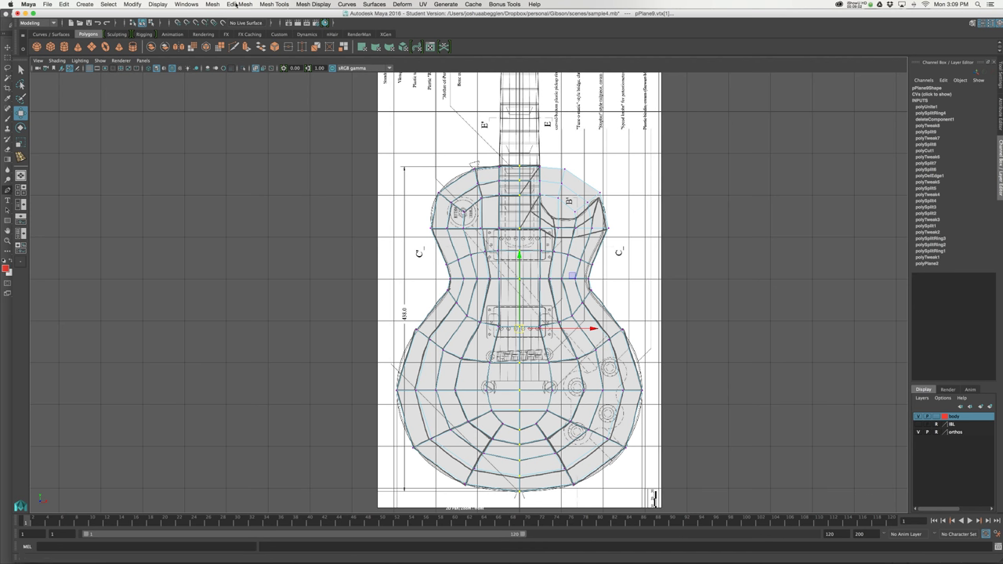
pyautogui.click(235, 4)
pyautogui.click(252, 68)
pyautogui.press('1')
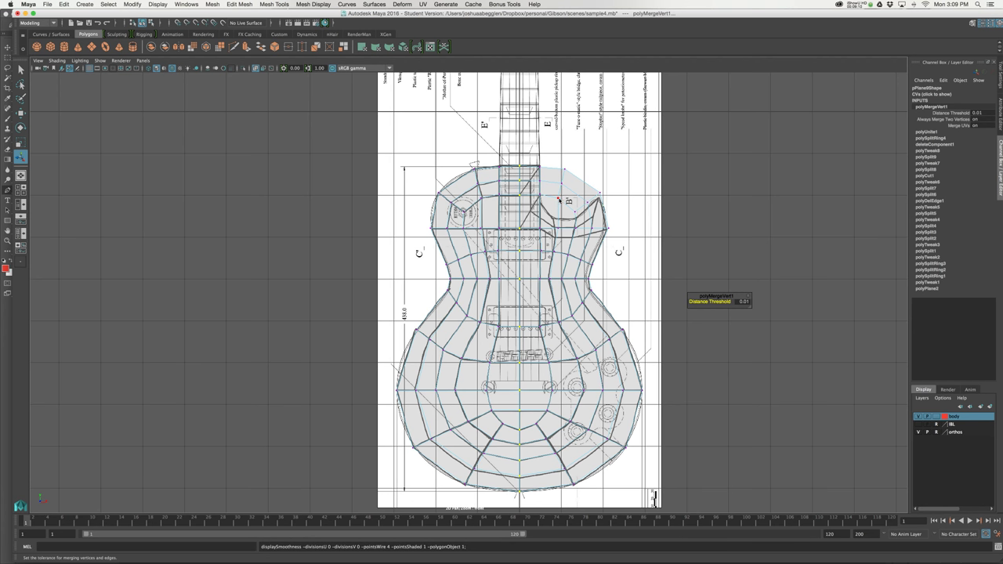
pyautogui.click(62, 5)
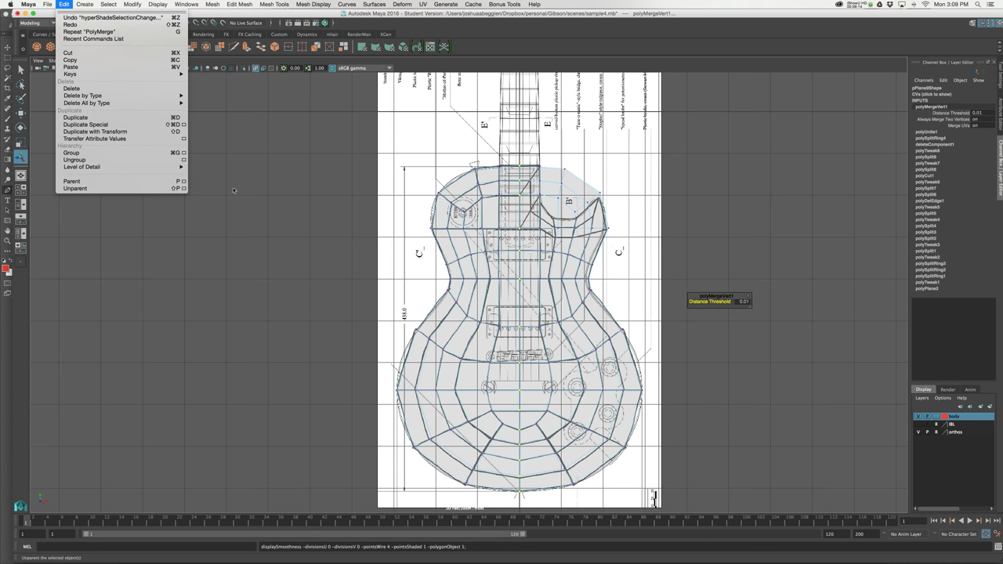
pyautogui.click(308, 207)
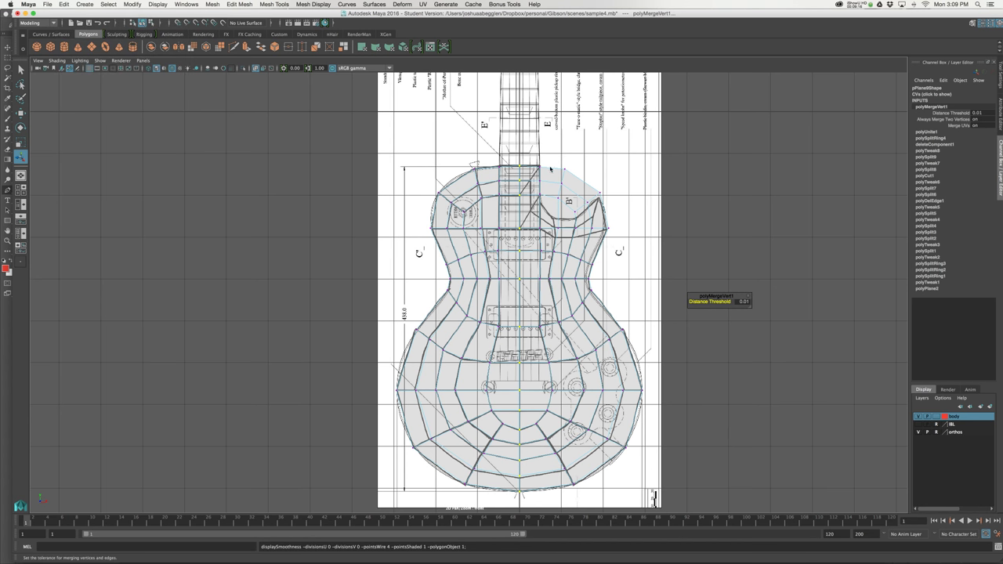
# Delete the two outer rows of faces covering the cutaway between the fretboard edge and the treble-side horn
pyautogui.rightClick(570, 187)
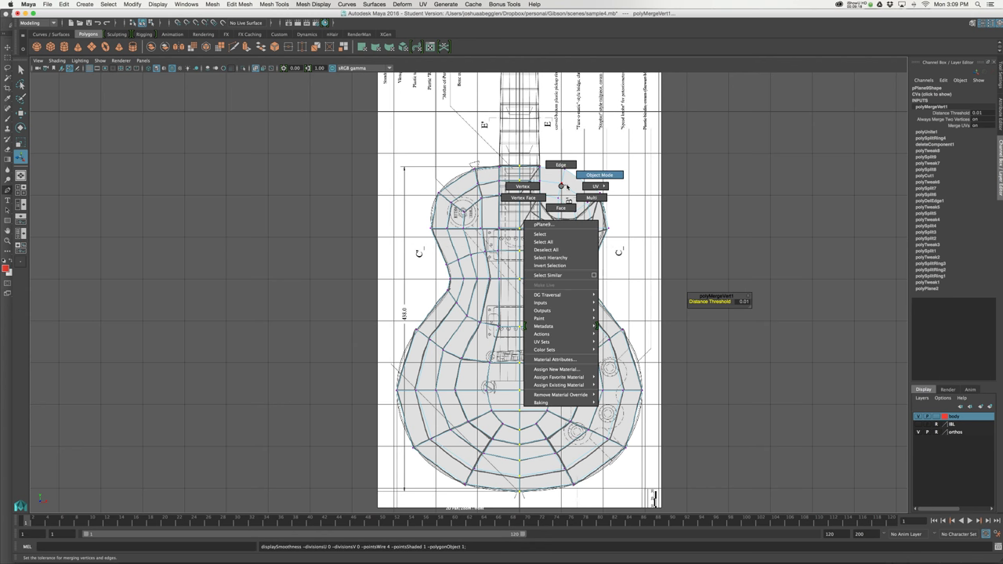
pyautogui.click(556, 199)
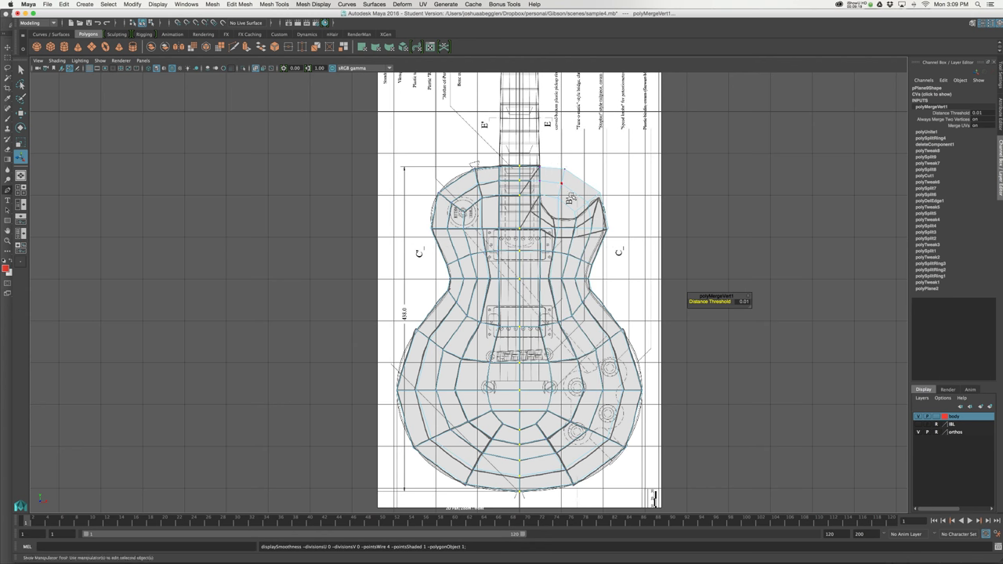
pyautogui.click(550, 161)
pyautogui.press('Delete')
# Move the three vertices of the horizontal edge row below the cutaway down onto the lowest drawn guide line
pyautogui.scroll(5, 566, 212)
pyautogui.scroll(4, 704, 235)
pyautogui.scroll(5, 663, 289)
pyautogui.moveTo(487, 210); pyautogui.dragTo(491, 198, button='right')
pyautogui.click(500, 213)
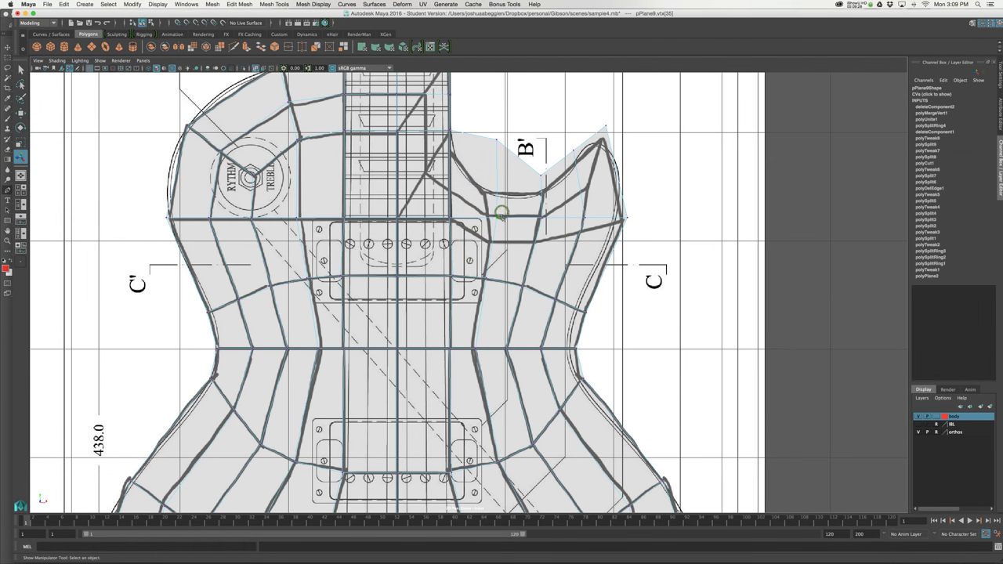
pyautogui.click(497, 216)
pyautogui.click(496, 217)
pyautogui.press('w')
pyautogui.moveTo(497, 217); pyautogui.dragTo(491, 241)
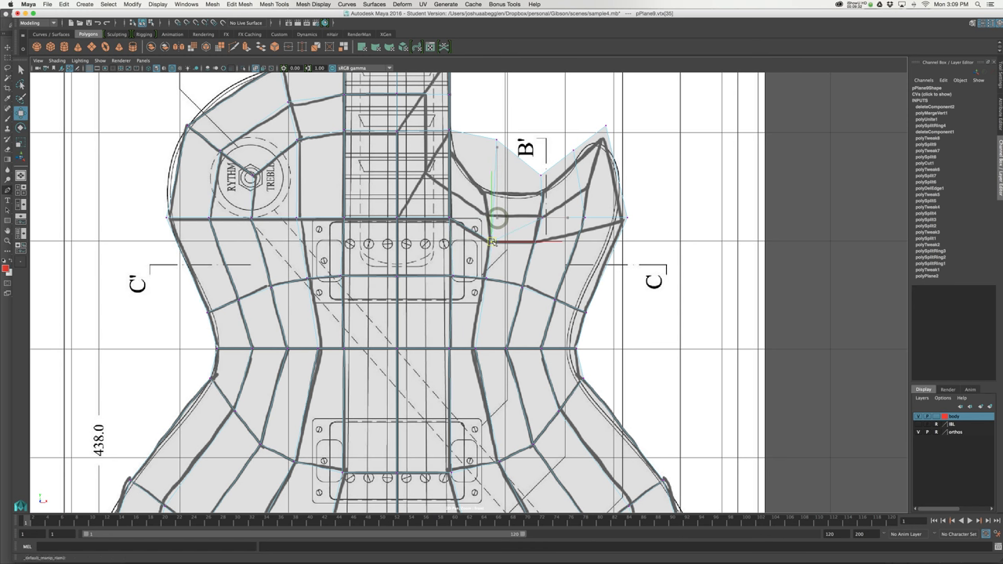
pyautogui.click(536, 217)
pyautogui.moveTo(537, 218); pyautogui.dragTo(539, 242)
pyautogui.click(578, 215)
pyautogui.moveTo(578, 214); pyautogui.dragTo(586, 227)
# Move the vertices at the treble-side horn tip and the cutaway's inner corner near B' onto the drawn cutaway outline
pyautogui.click(569, 146)
pyautogui.click(611, 124)
pyautogui.moveTo(612, 125); pyautogui.dragTo(596, 143)
pyautogui.click(572, 150)
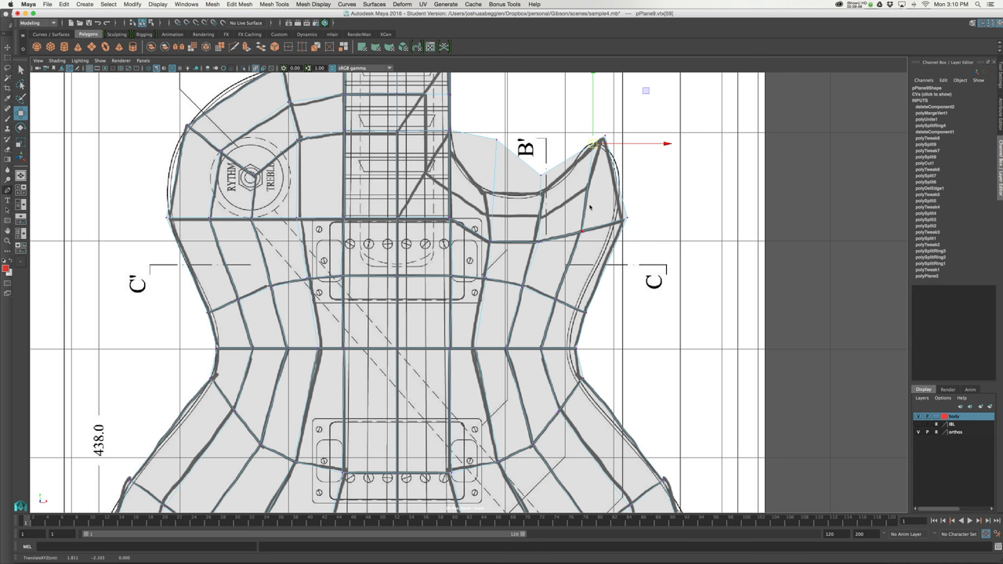
pyautogui.click(541, 174)
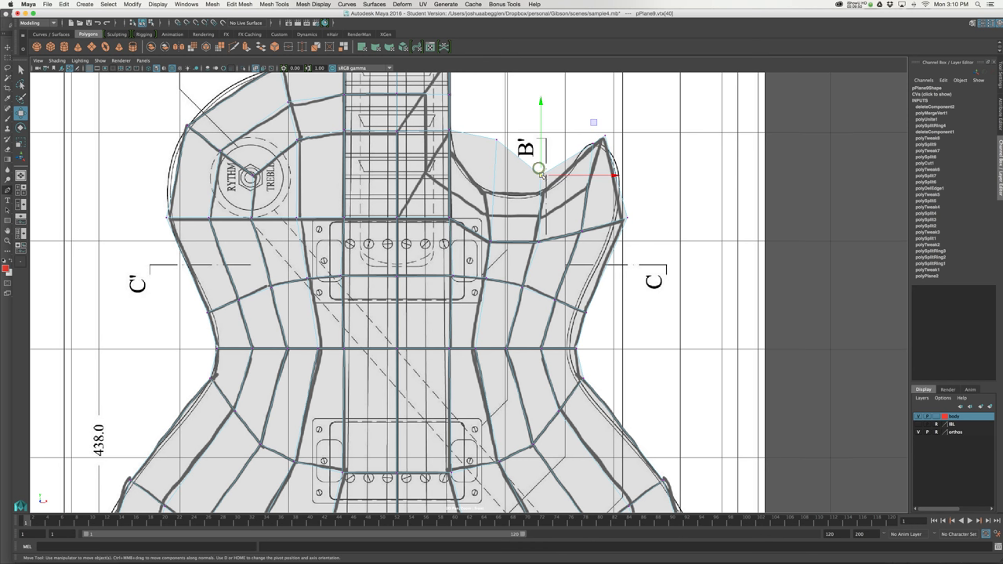
pyautogui.moveTo(543, 176); pyautogui.dragTo(545, 190)
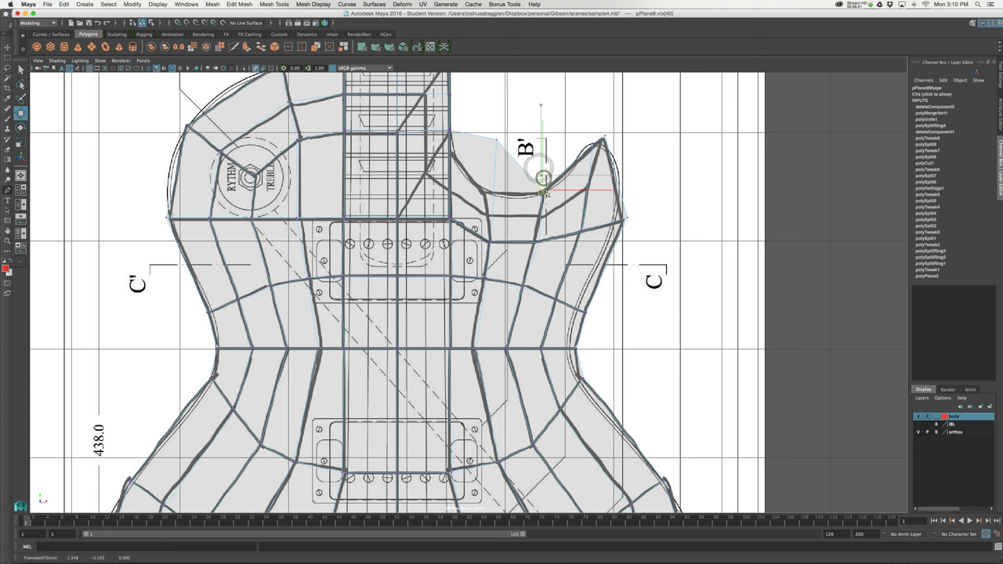
# Move the cutaway's remaining upper vertex and the fretboard-edge vertex down onto the drawn cutaway outline
pyautogui.click(496, 138)
pyautogui.moveTo(495, 138); pyautogui.dragTo(485, 192)
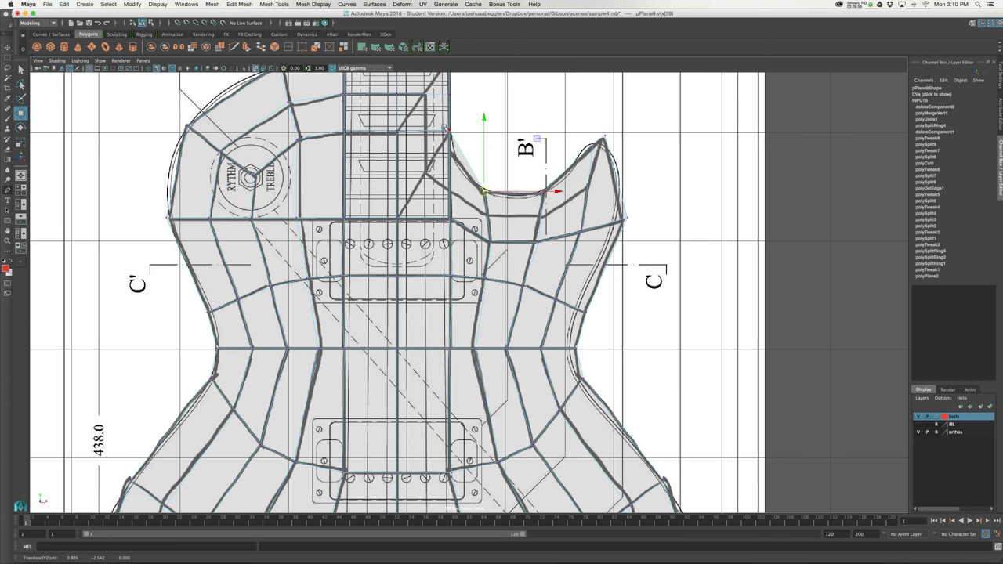
pyautogui.click(452, 125)
pyautogui.moveTo(450, 120); pyautogui.dragTo(452, 141)
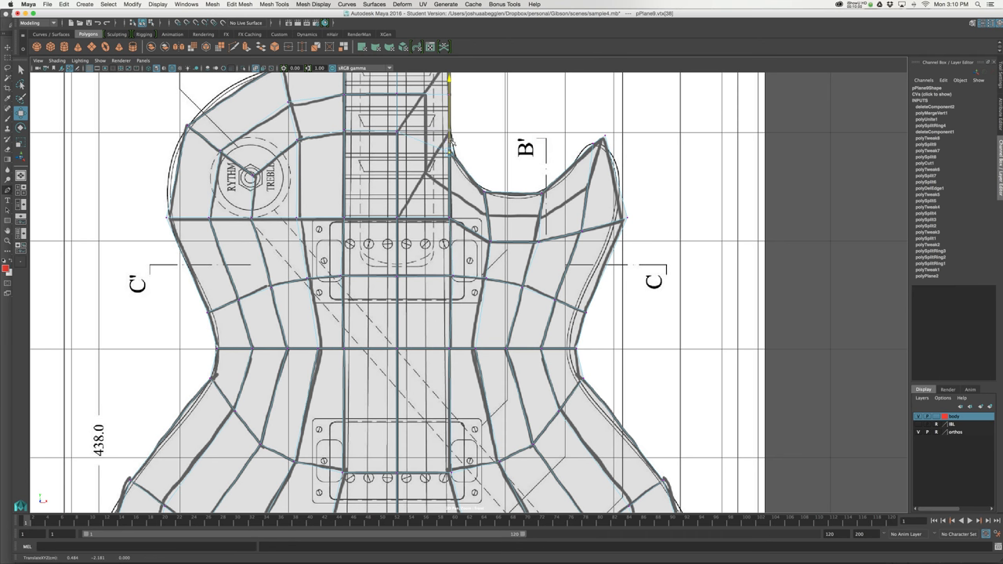
# Multi-Cut a diagonal from the body's upper corner at the fretboard edge to the centerline, and a vertical edge from its midpoint to the row below
pyautogui.keyDown('alt'); pyautogui.moveTo(476, 159); pyautogui.dragTo(497, 179, button='middle'); pyautogui.keyUp('alt')
pyautogui.click(298, 4)
pyautogui.moveTo(280, 4)
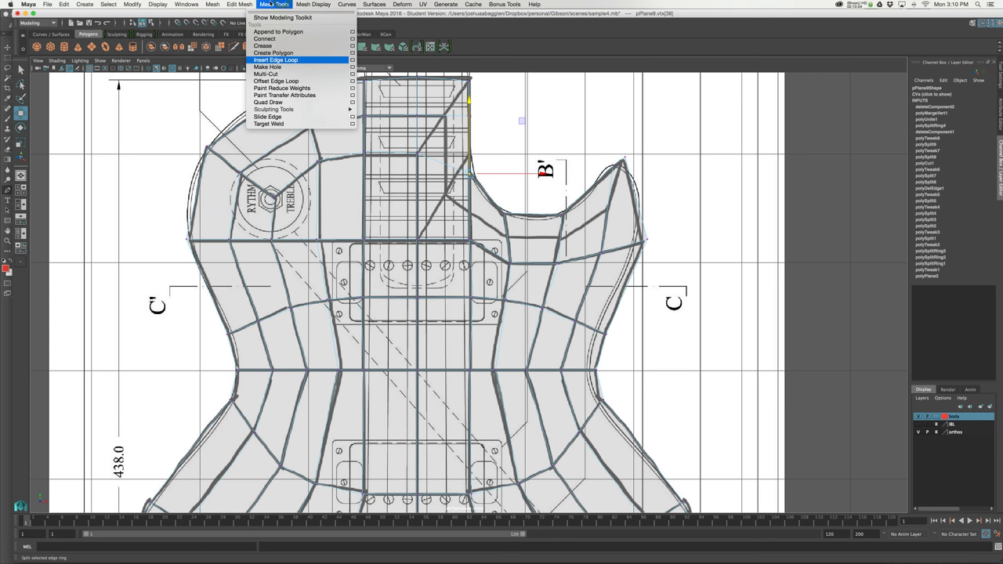
pyautogui.click(302, 73)
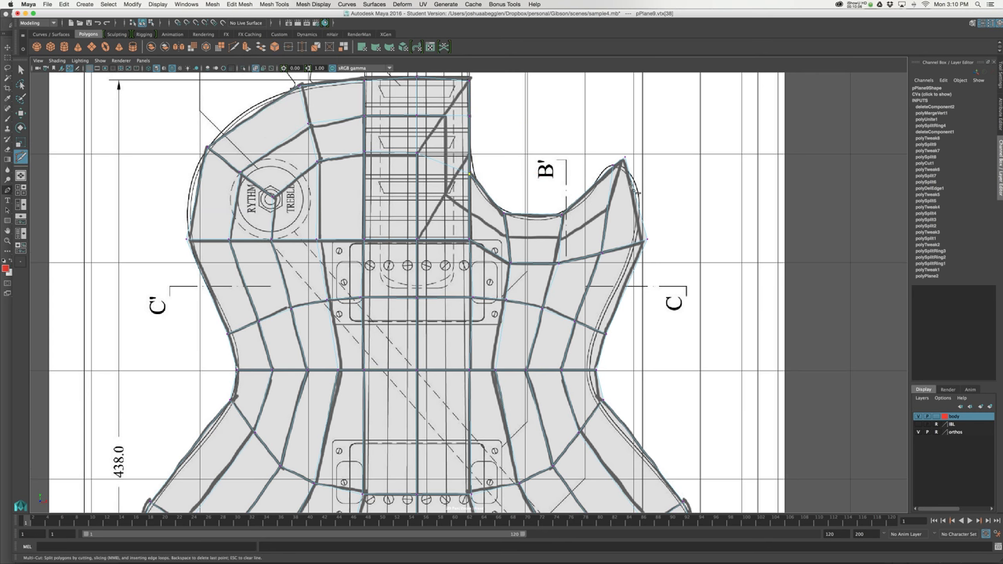
pyautogui.keyDown('alt'); pyautogui.moveTo(510, 173); pyautogui.dragTo(514, 134, button='middle'); pyautogui.keyUp('alt')
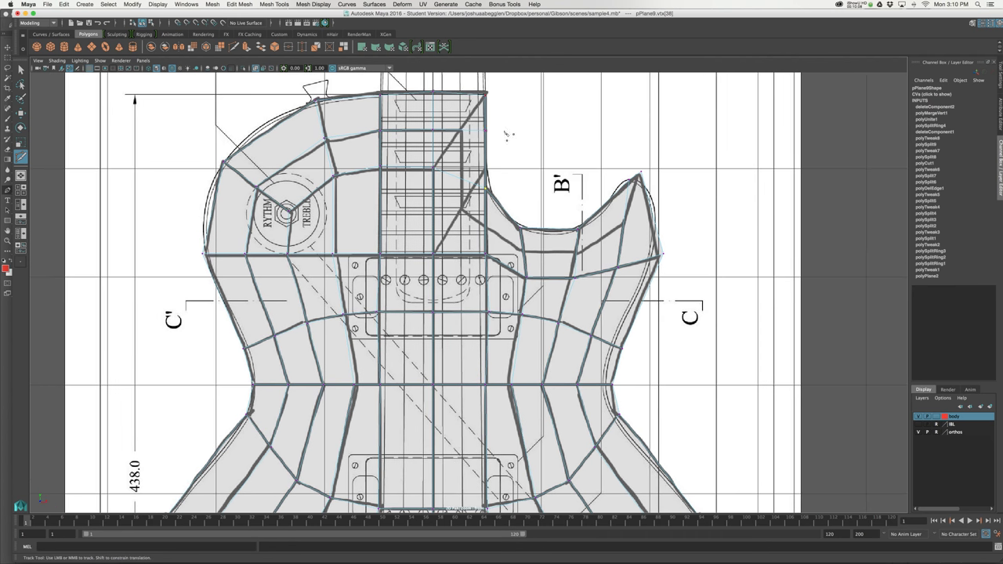
pyautogui.click(485, 94)
pyautogui.rightClick(436, 170)
pyautogui.click(460, 130)
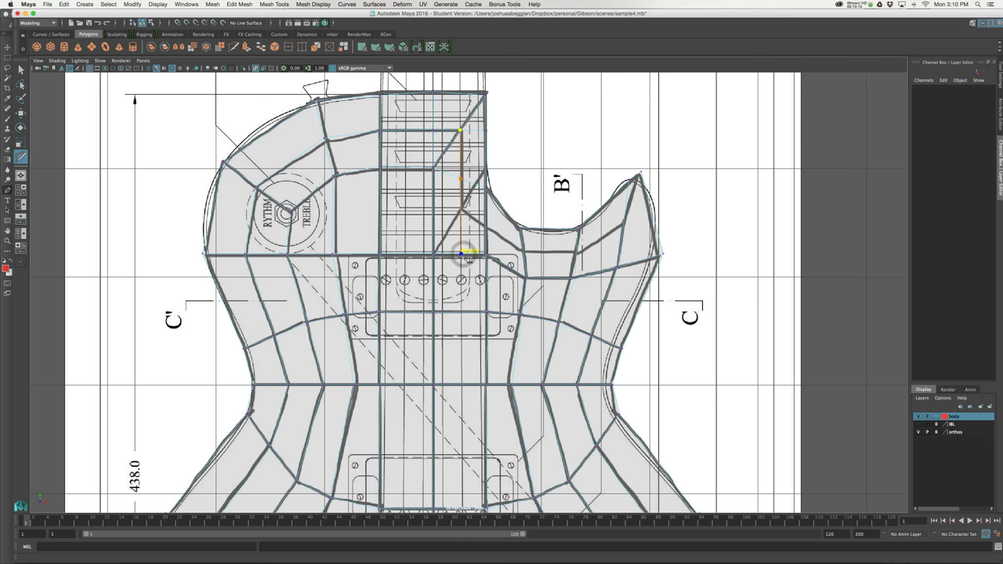
pyautogui.click(461, 254)
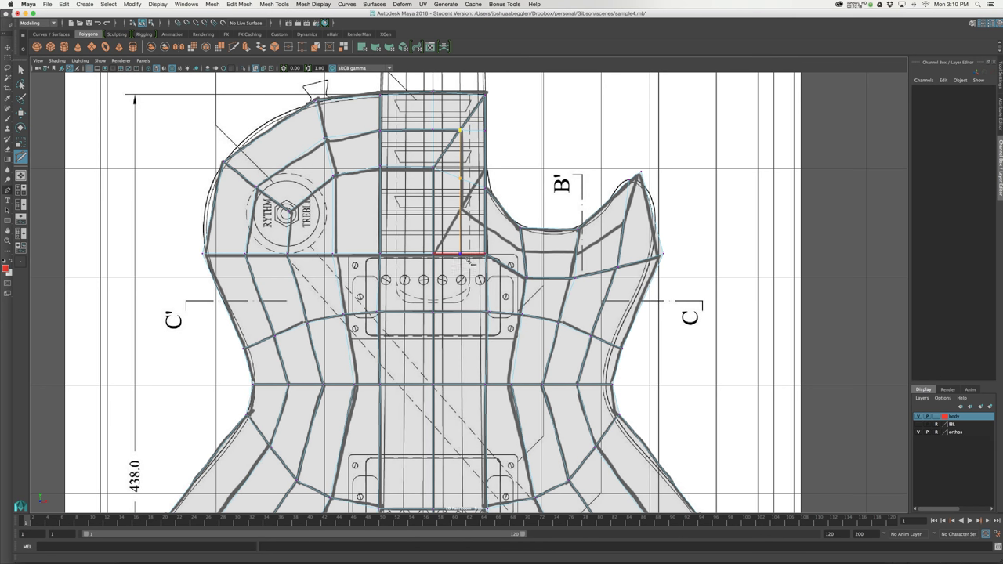
# Cut a second diagonal from the centerline up to the cutaway edge, and an edge row from its midpoint below the cutaway into the horn
pyautogui.click(432, 254)
pyautogui.click(485, 170)
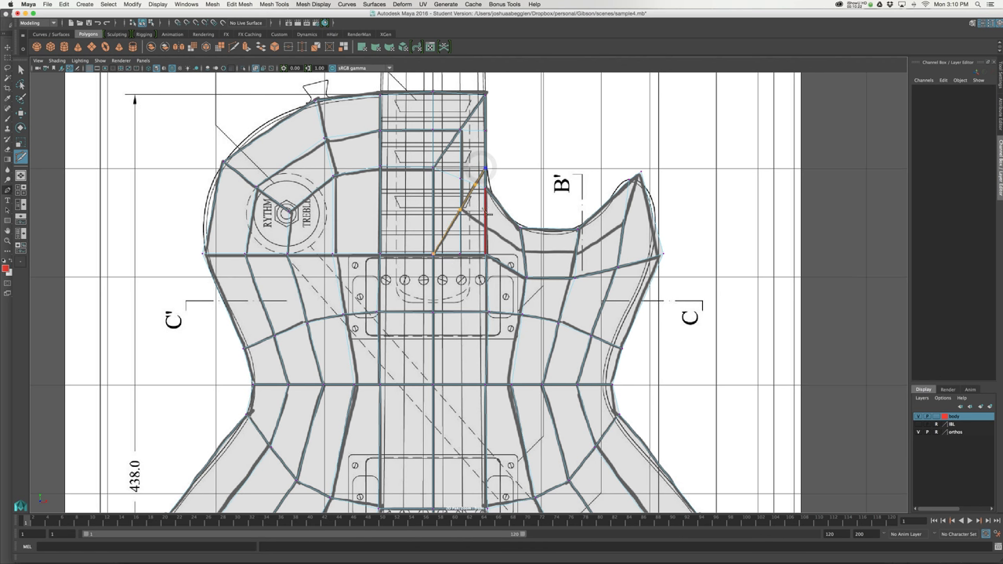
pyautogui.click(464, 201)
pyautogui.click(524, 251)
pyautogui.click(577, 252)
pyautogui.click(625, 225)
pyautogui.press('Return')
# Select the overlapping vertices at the treble-side horn tip and merge them
pyautogui.moveTo(631, 201); pyautogui.dragTo(591, 201, button='right')
pyautogui.press('w')
pyautogui.moveTo(612, 158); pyautogui.dragTo(647, 189)
pyautogui.click(274, 4)
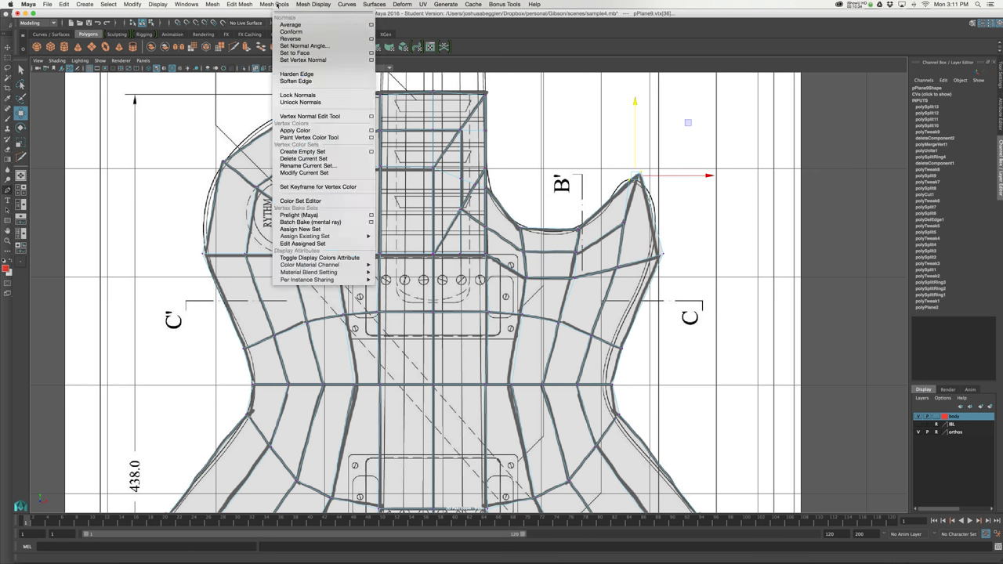
pyautogui.moveTo(239, 4)
pyautogui.click(235, 74)
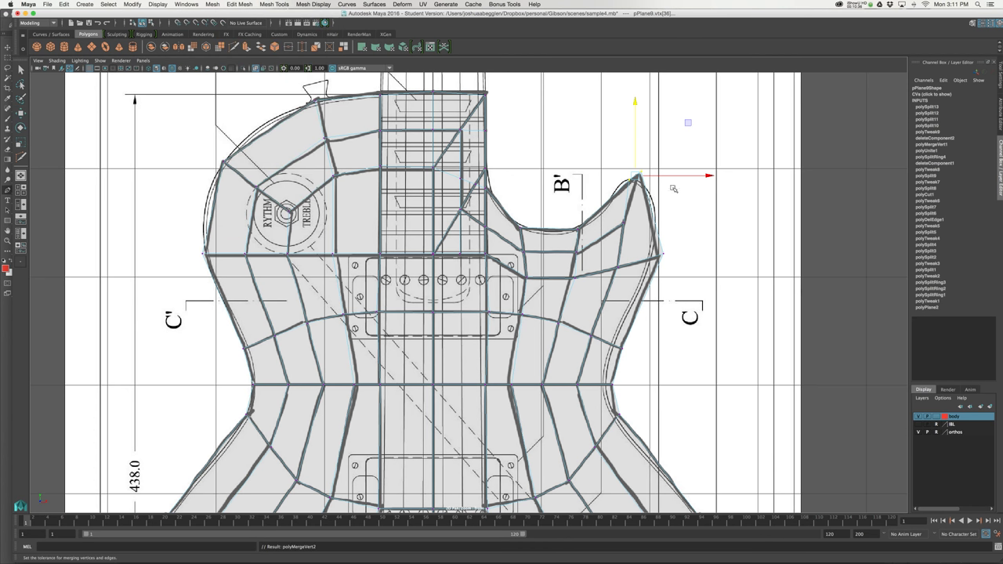
pyautogui.press('t')
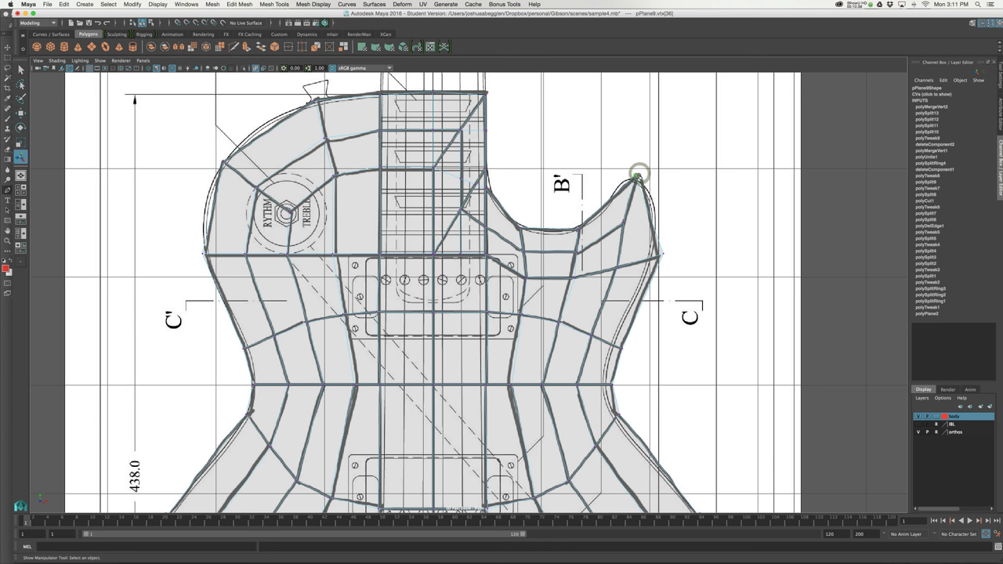
pyautogui.press('w')
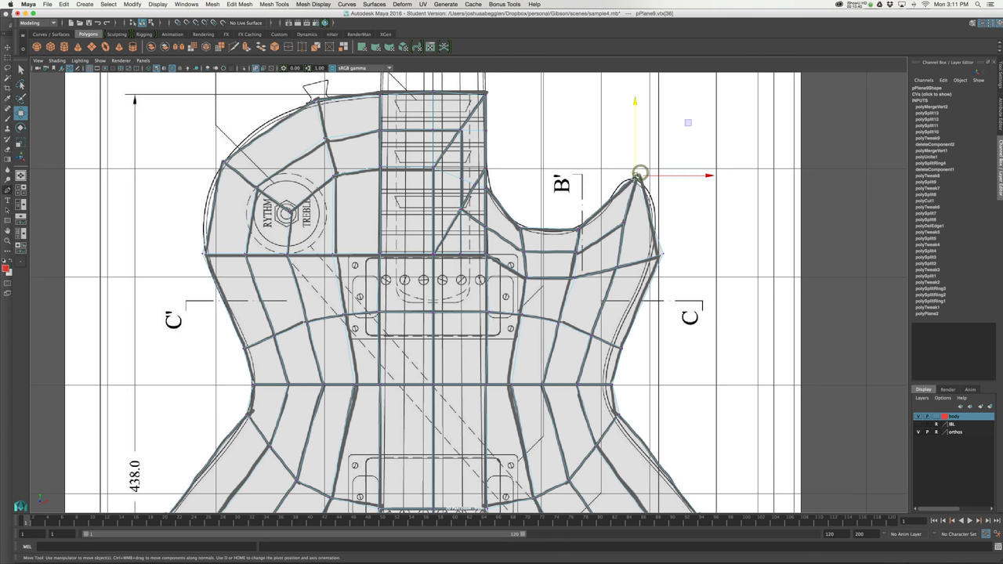
# Delete the leftover edges around the new diagonals between the centerline and the fretboard's treble edge
pyautogui.scroll(3, 618, 187)
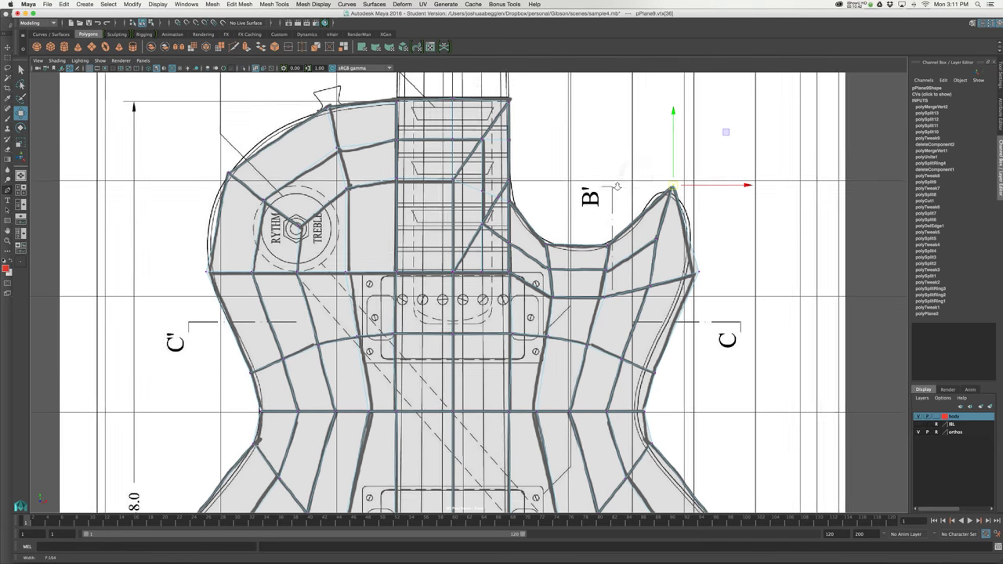
pyautogui.scroll(1, 618, 187)
pyautogui.moveTo(487, 150); pyautogui.dragTo(485, 142, button='right')
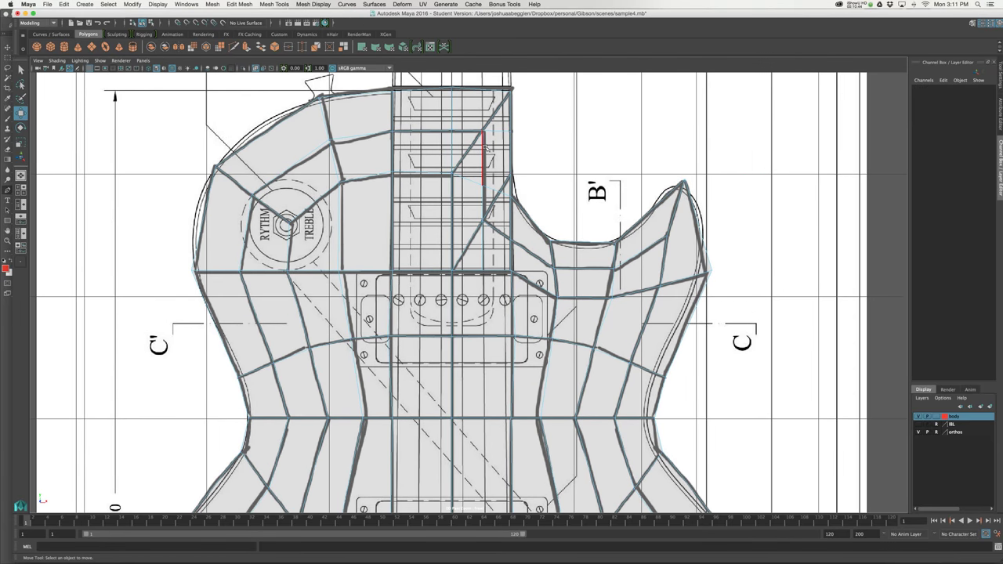
pyautogui.click(474, 246)
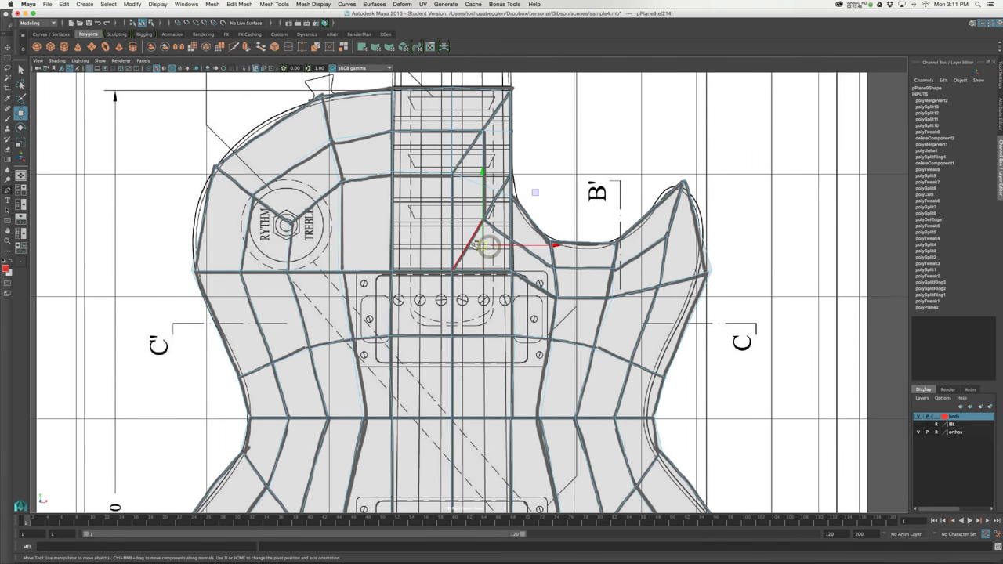
pyautogui.hotkey('ctrl', 'Delete')
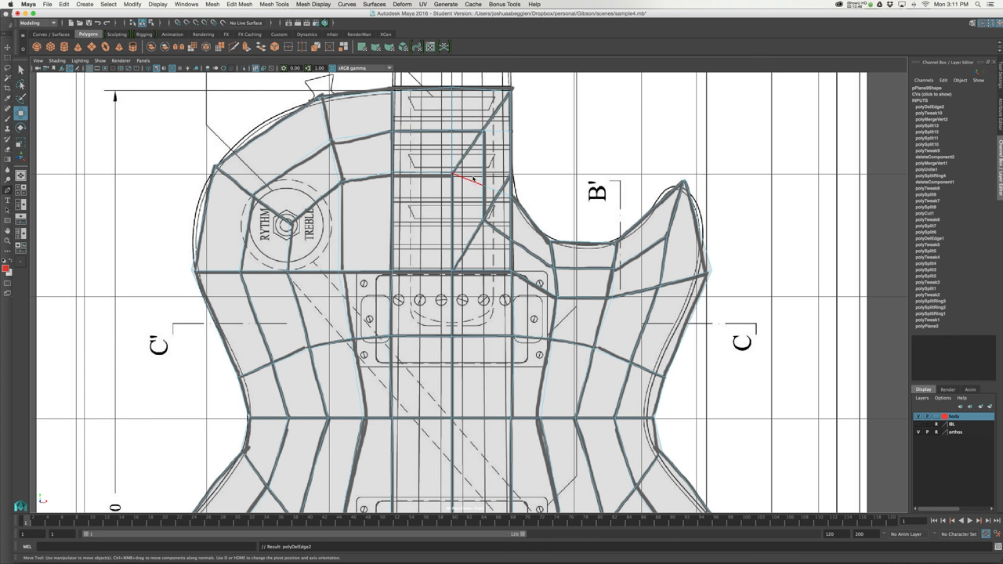
pyautogui.click(470, 176)
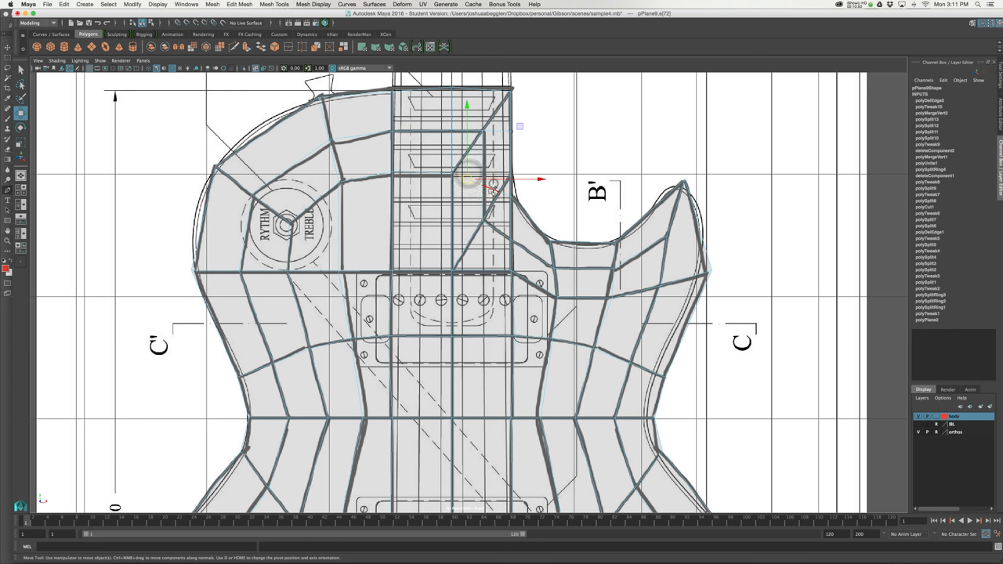
pyautogui.hotkey('ctrl', 'Delete')
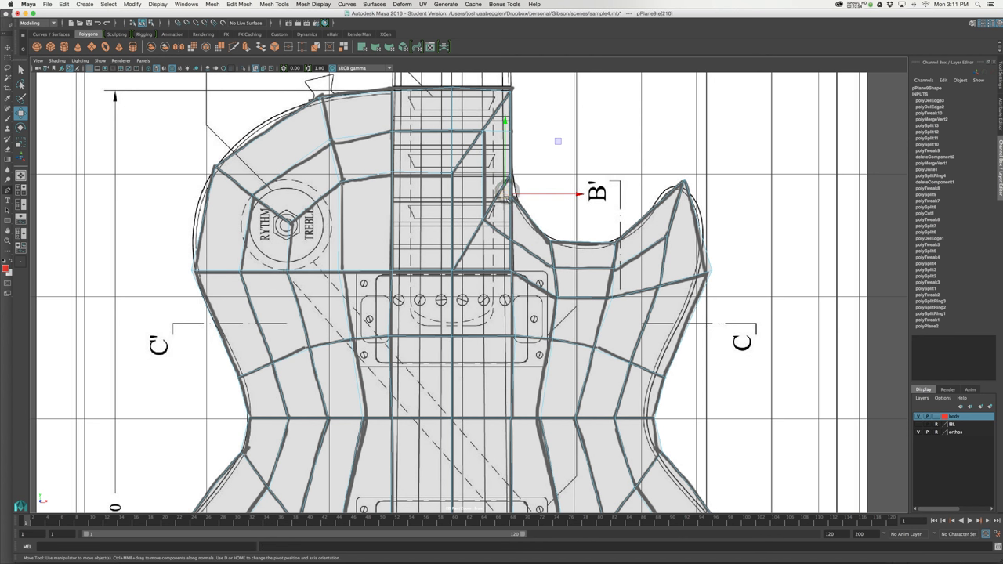
pyautogui.press('Delete')
pyautogui.click(506, 135)
pyautogui.press('Delete')
# Check the smooth mesh preview and delete the centerline edge above the upper diagonal's lower end
pyautogui.press('3')
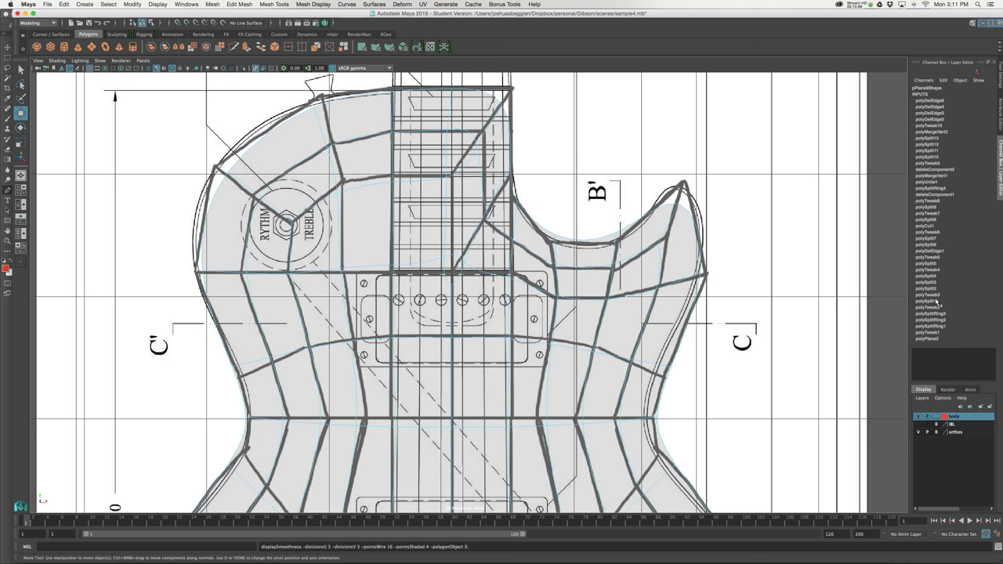
pyautogui.press('1')
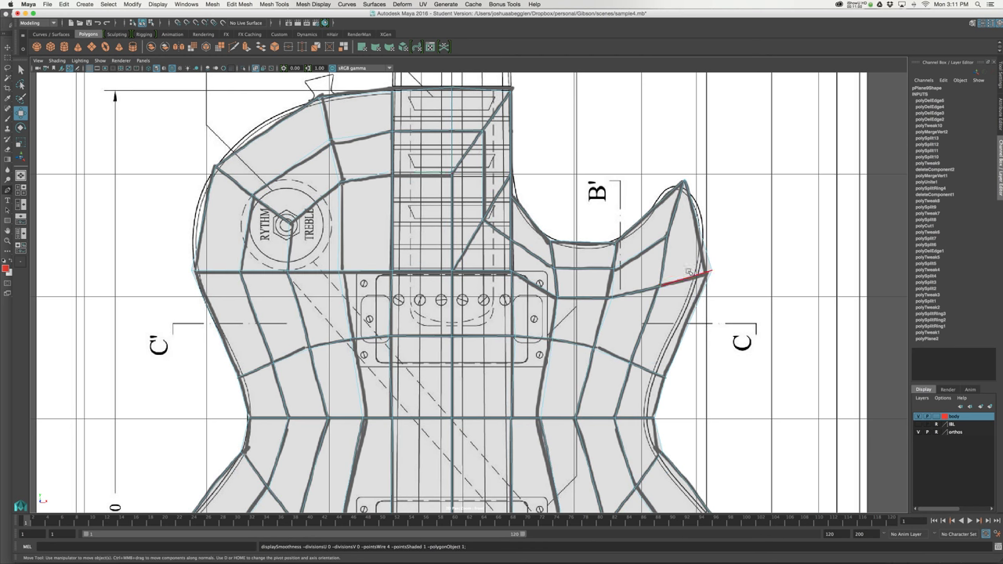
pyautogui.click(451, 152)
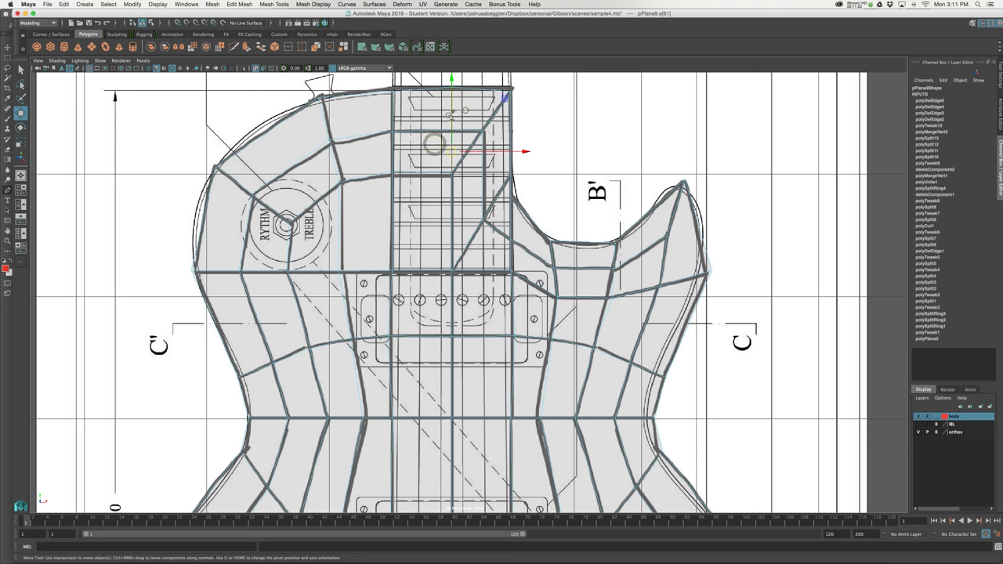
pyautogui.press('Delete')
# Hide the orthos reference layer and display the body in smooth mesh preview
pyautogui.press('3')
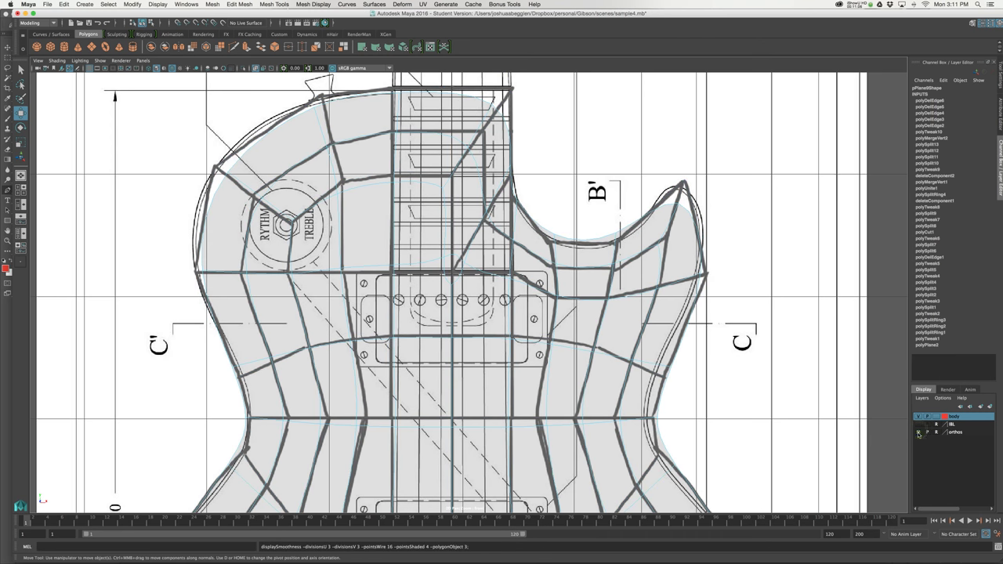
pyautogui.click(919, 432)
pyautogui.press('1')
pyautogui.press('3')
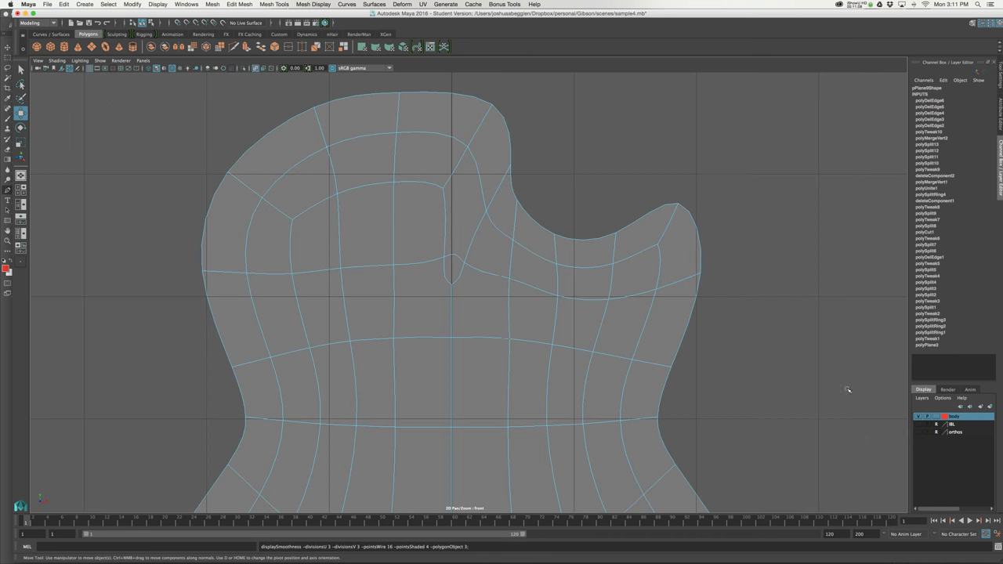
# Merge the unwelded centerline vertices at the lower diagonal's base with a distance threshold of 0.01, and check the smooth preview
pyautogui.moveTo(464, 271); pyautogui.dragTo(430, 272, button='right')
pyautogui.moveTo(418, 242); pyautogui.dragTo(470, 292)
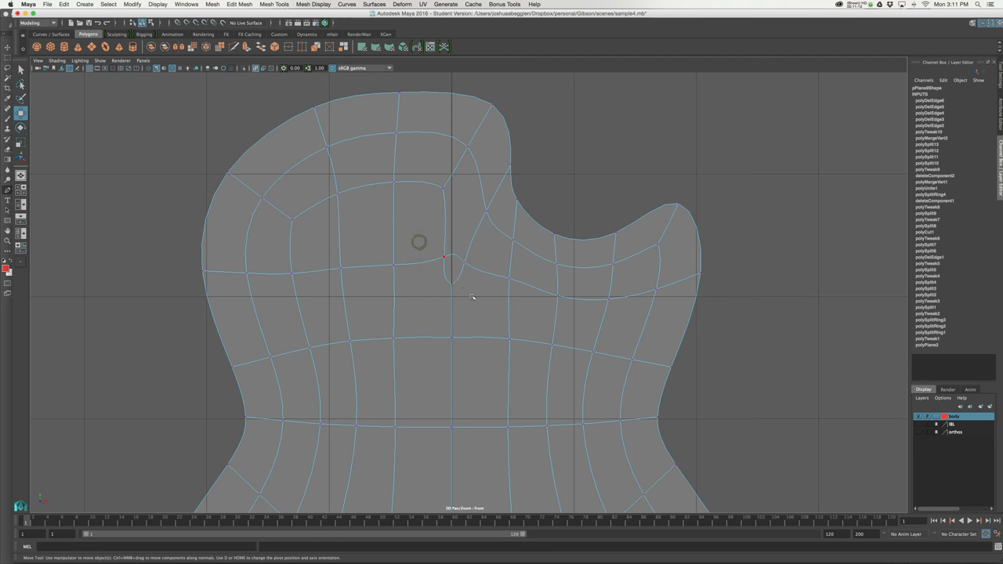
pyautogui.click(274, 4)
pyautogui.moveTo(239, 3)
pyautogui.click(250, 74)
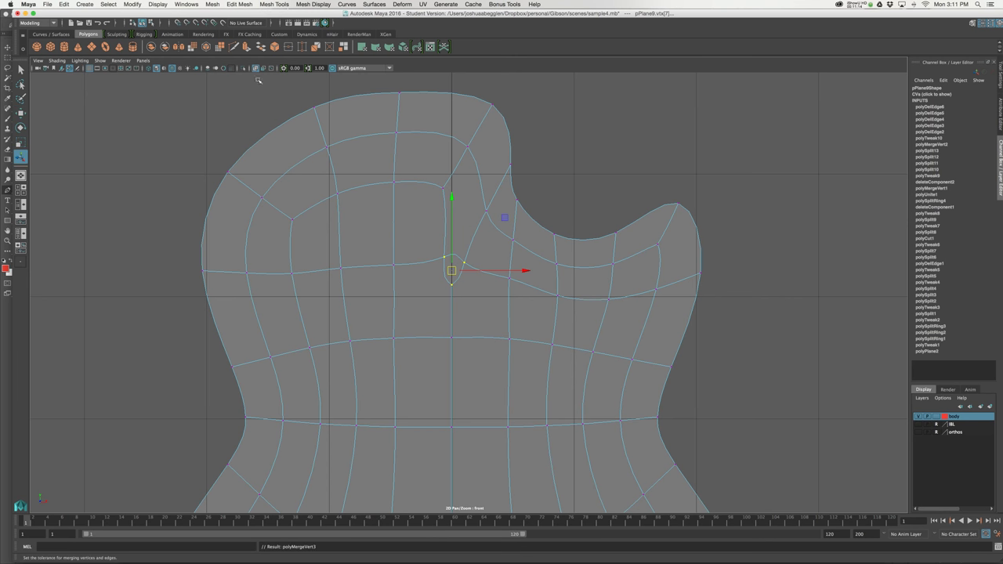
pyautogui.press('1')
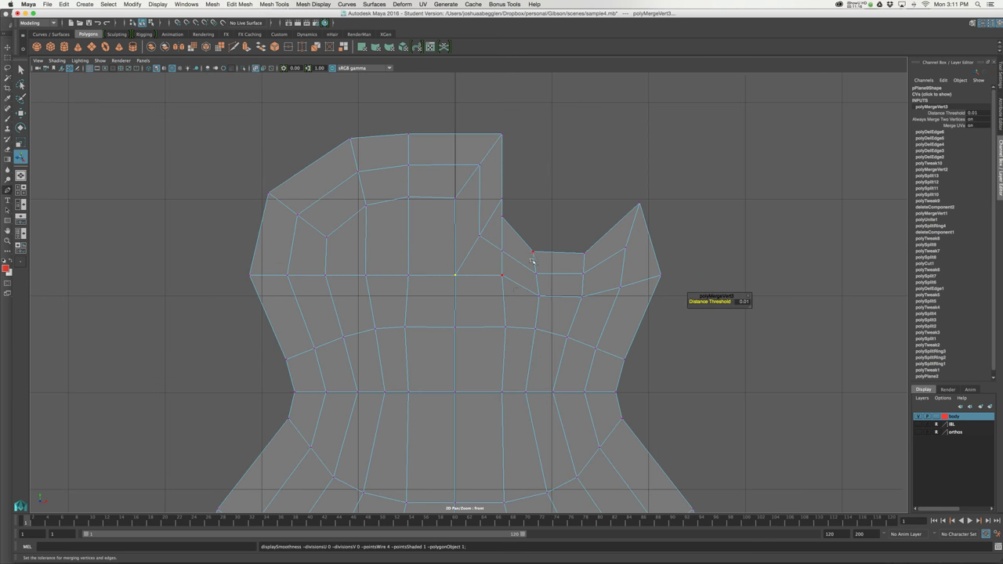
pyautogui.press('3')
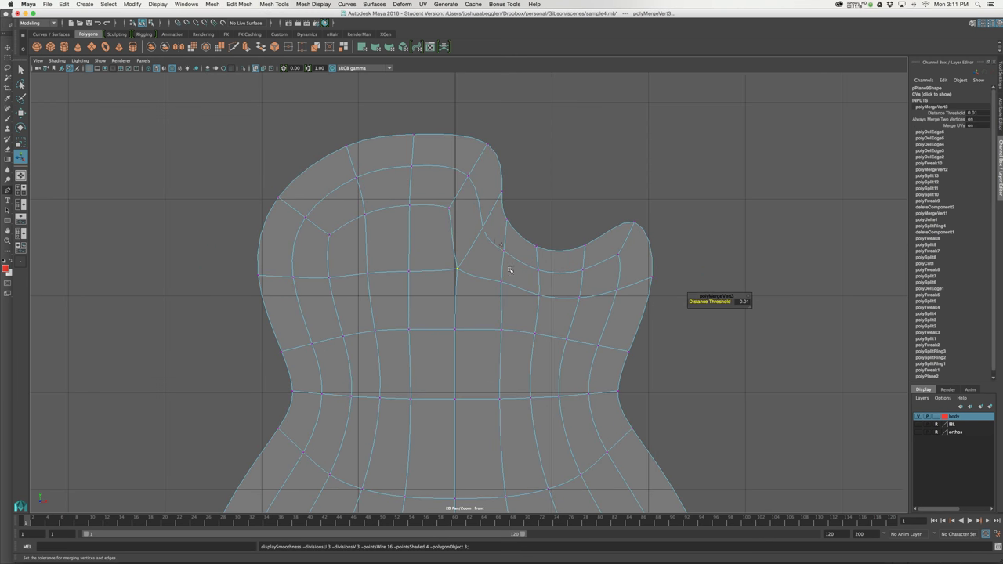
# Check the edge flow by selecting the face loop around the body's rim and the second loop inside it
pyautogui.keyDown('alt'); pyautogui.moveTo(518, 262); pyautogui.dragTo(523, 237, button='middle'); pyautogui.keyUp('alt')
pyautogui.moveTo(552, 257); pyautogui.dragTo(549, 274, button='right')
pyautogui.scroll(-2, 549, 266)
pyautogui.click(566, 241)
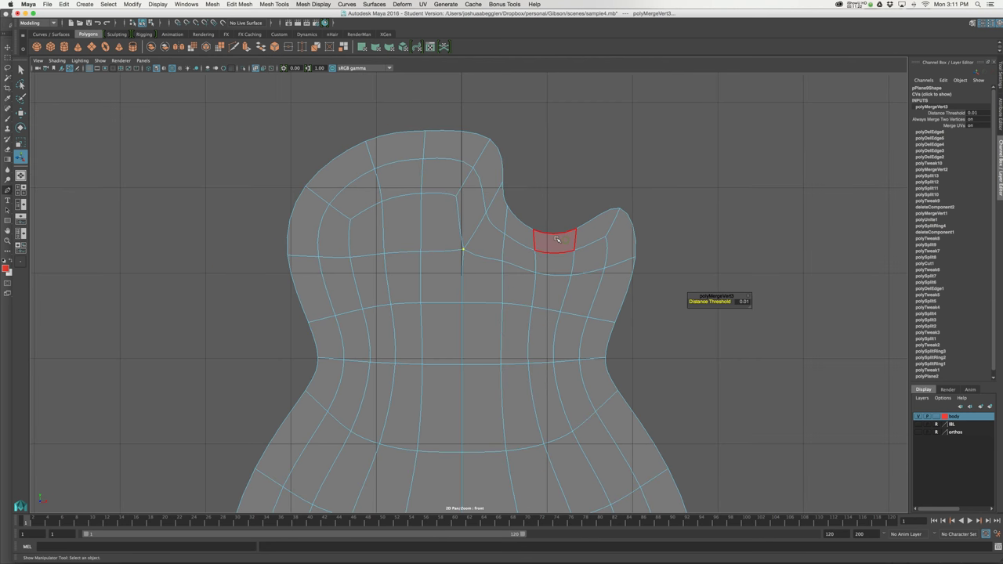
pyautogui.click(566, 241)
pyautogui.keyDown('shift'); pyautogui.doubleClick(527, 236); pyautogui.keyUp('shift')
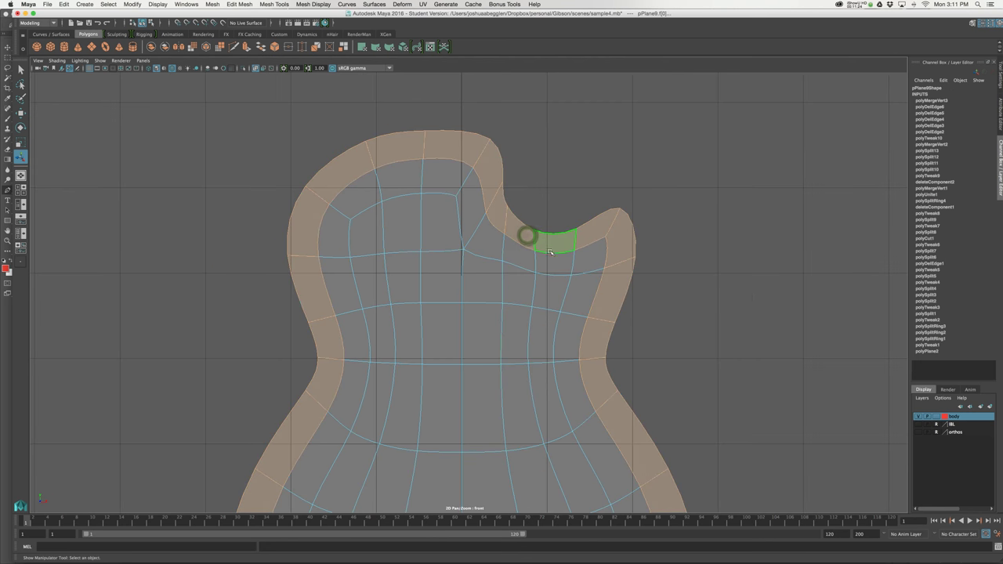
pyautogui.scroll(-3, 528, 234)
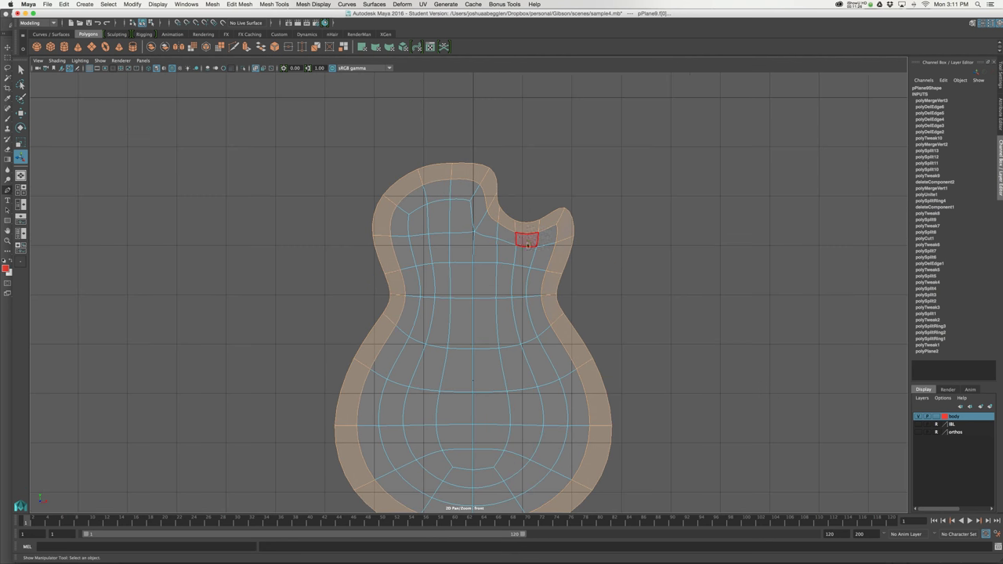
pyautogui.click(507, 239)
pyautogui.keyDown('shift'); pyautogui.doubleClick(527, 239); pyautogui.keyUp('shift')
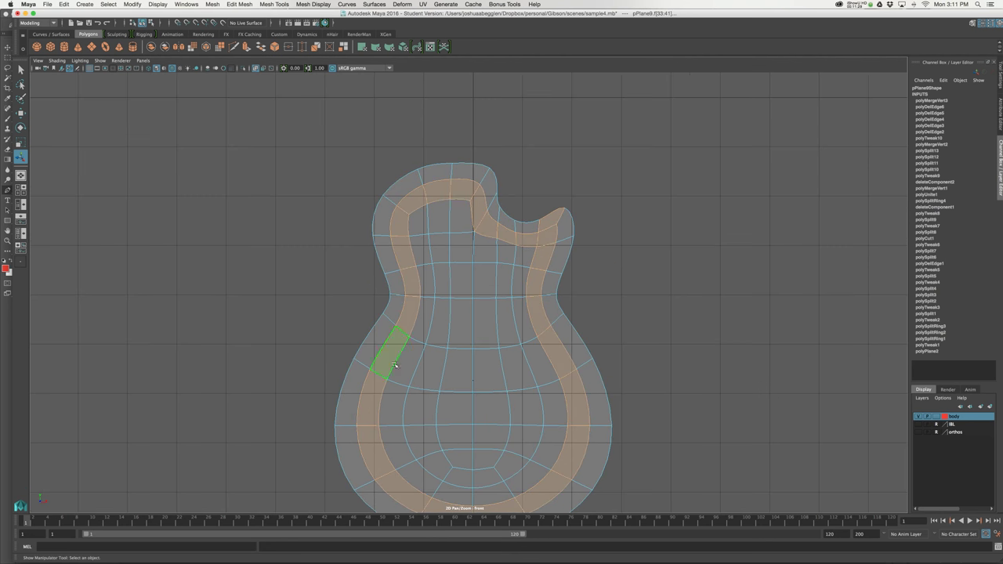
# Check the horizontal face loop below the cutaway and the vertical loop beside the centerline, and return to the unsmoothed display
pyautogui.click(524, 263)
pyautogui.doubleClick(508, 259)
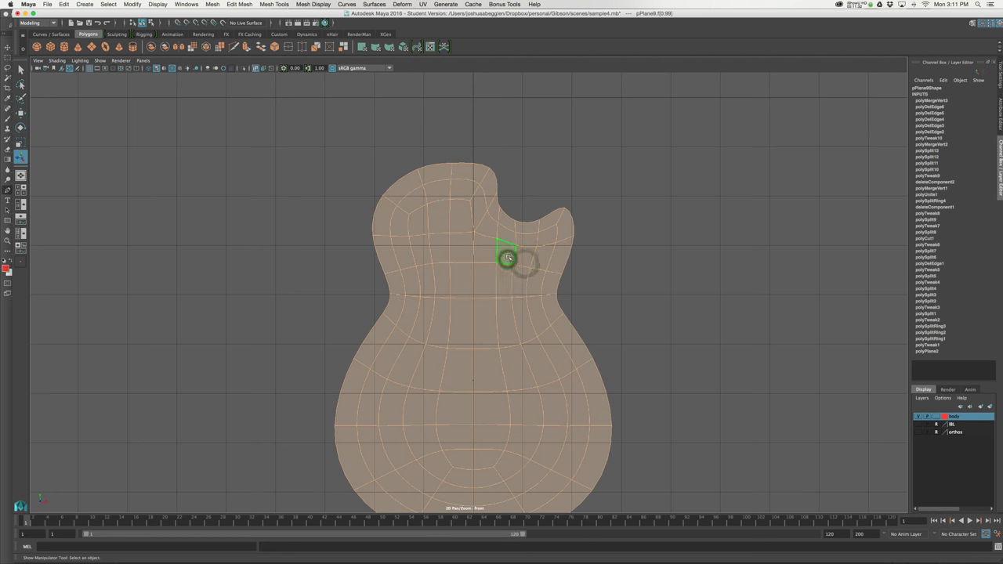
pyautogui.click(485, 248)
pyautogui.doubleClick(488, 242)
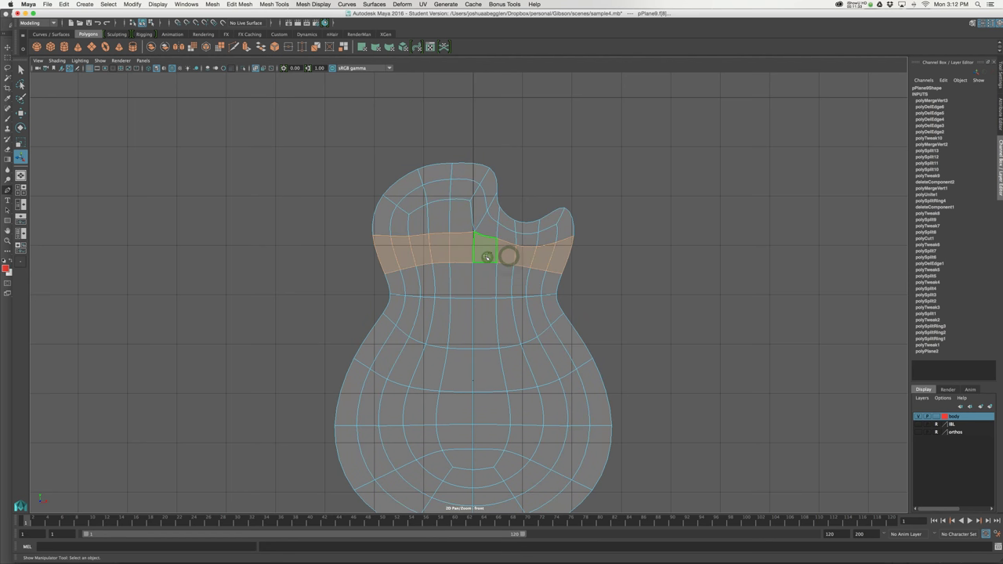
pyautogui.click(469, 222)
pyautogui.keyDown('shift'); pyautogui.doubleClick(468, 244); pyautogui.keyUp('shift')
pyautogui.keyDown('alt'); pyautogui.moveTo(522, 264); pyautogui.dragTo(523, 214, button='middle'); pyautogui.keyUp('alt')
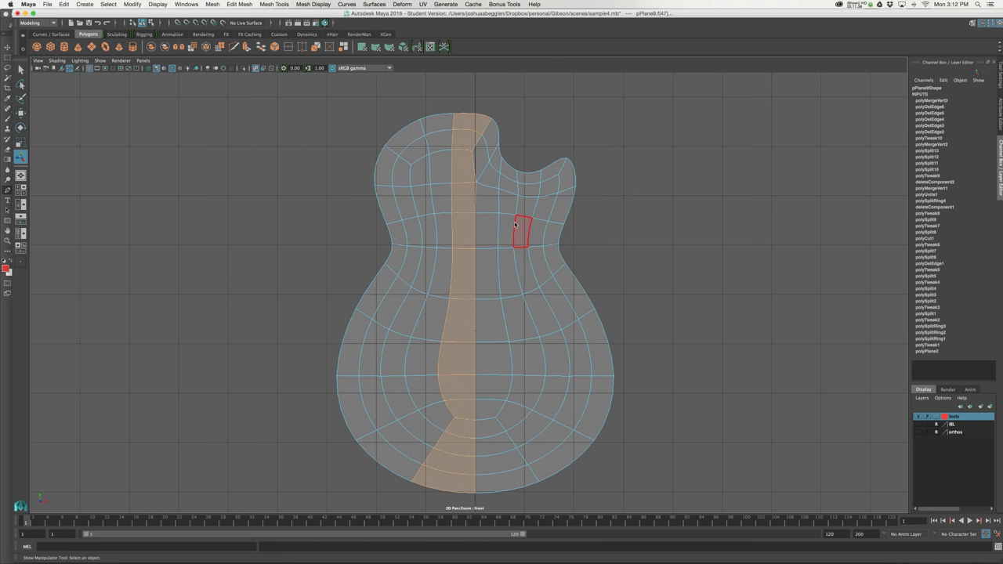
pyautogui.press('1')
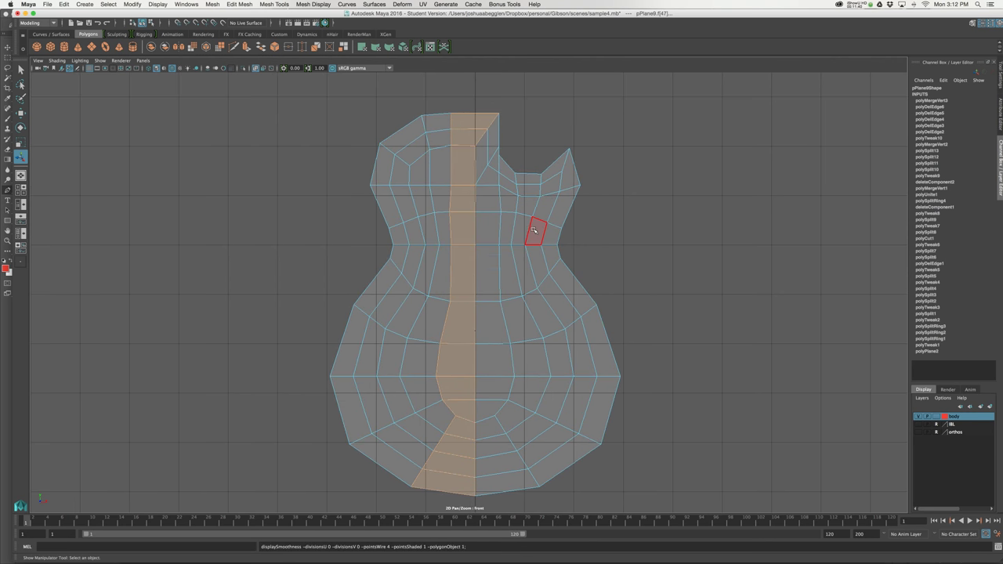
# Select the whole body object and show the orthos reference layer beside it in the perspective view
pyautogui.moveTo(533, 222); pyautogui.dragTo(587, 205, button='right')
pyautogui.moveTo(612, 203); pyautogui.dragTo(565, 227)
pyautogui.press('space')
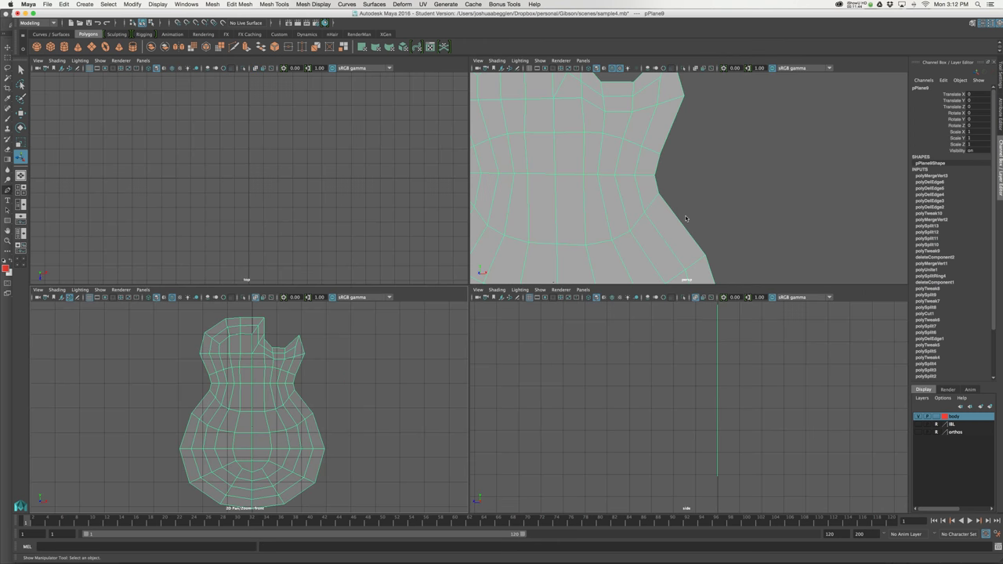
pyautogui.keyDown('alt'); pyautogui.moveTo(776, 230); pyautogui.dragTo(687, 201); pyautogui.keyUp('alt')
pyautogui.keyDown('alt'); pyautogui.moveTo(725, 211); pyautogui.dragTo(494, 196, button='right'); pyautogui.keyUp('alt')
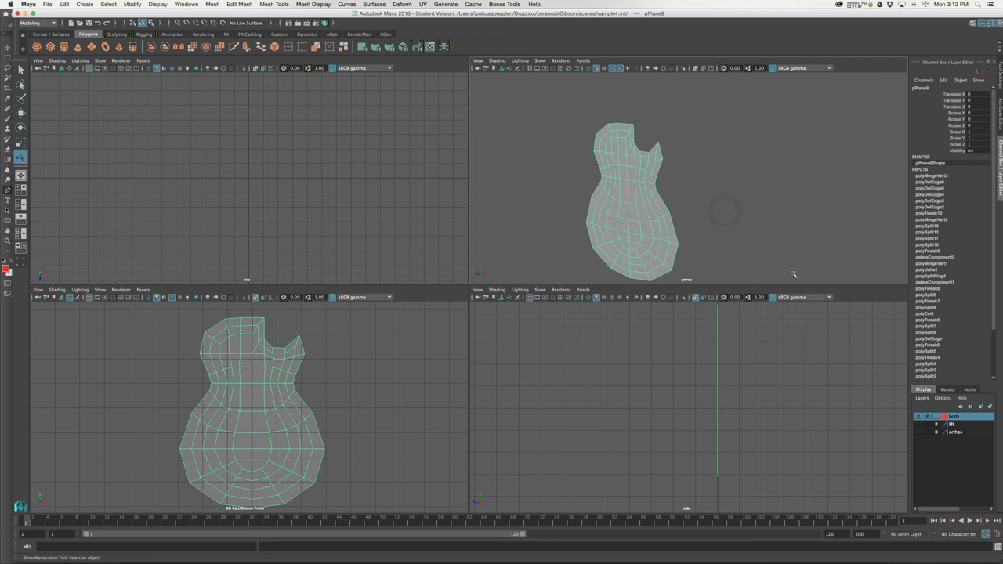
pyautogui.click(919, 432)
pyautogui.keyDown('alt'); pyautogui.moveTo(694, 204); pyautogui.dragTo(668, 209); pyautogui.keyUp('alt')
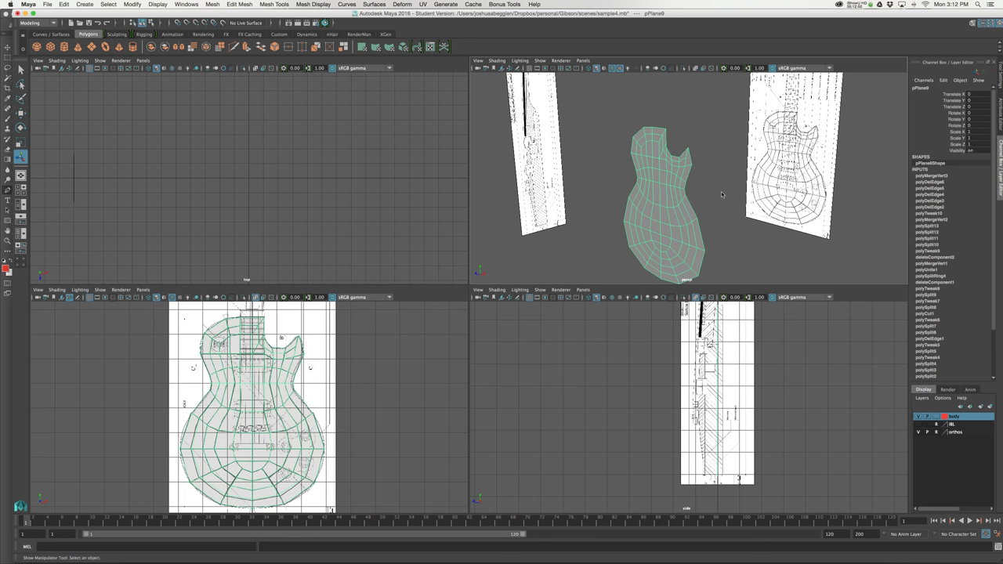
pyautogui.keyDown('alt'); pyautogui.moveTo(707, 201); pyautogui.dragTo(741, 204); pyautogui.keyUp('alt')
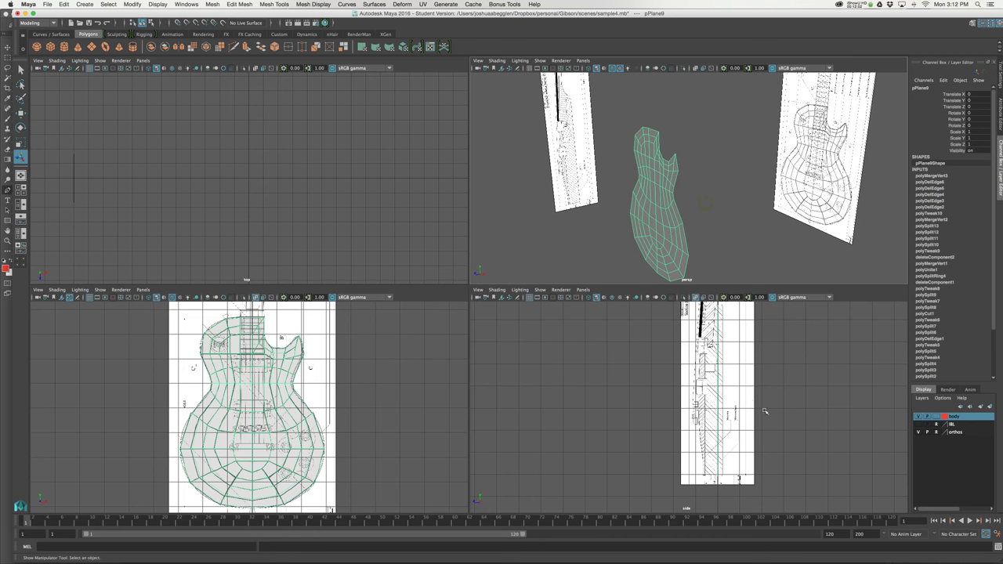
# Center the body's pivot while viewing it against the side reference
pyautogui.press('space')
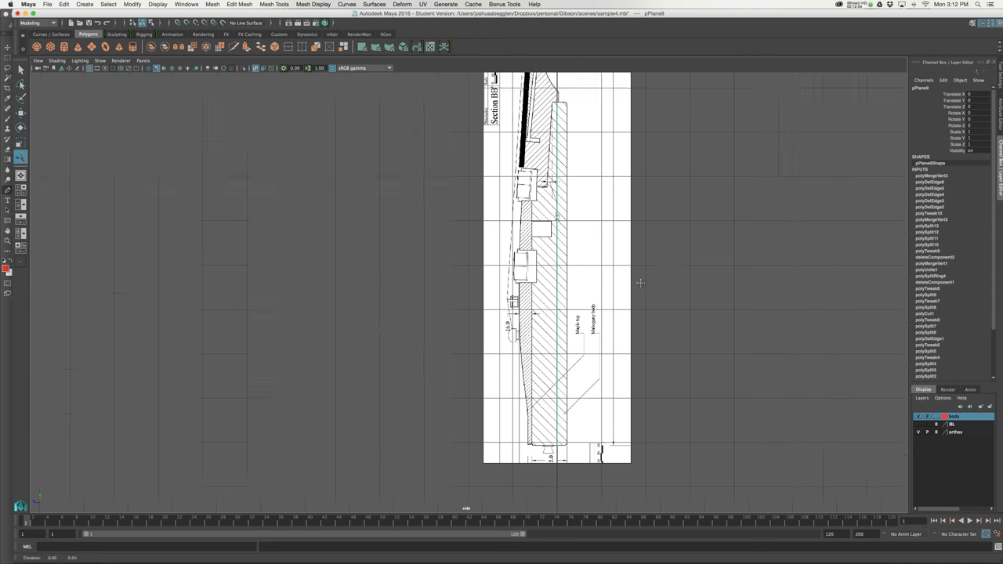
pyautogui.press('w')
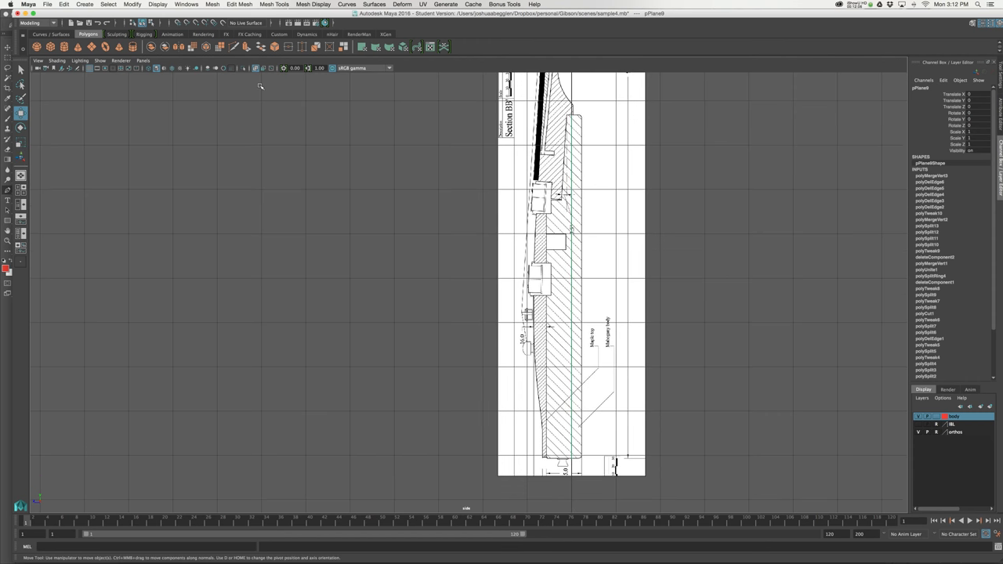
pyautogui.keyDown('alt'); pyautogui.moveTo(603, 182); pyautogui.dragTo(554, 180, button='right'); pyautogui.keyUp('alt')
pyautogui.keyDown('alt'); pyautogui.moveTo(554, 181); pyautogui.dragTo(572, 219, button='middle'); pyautogui.keyUp('alt')
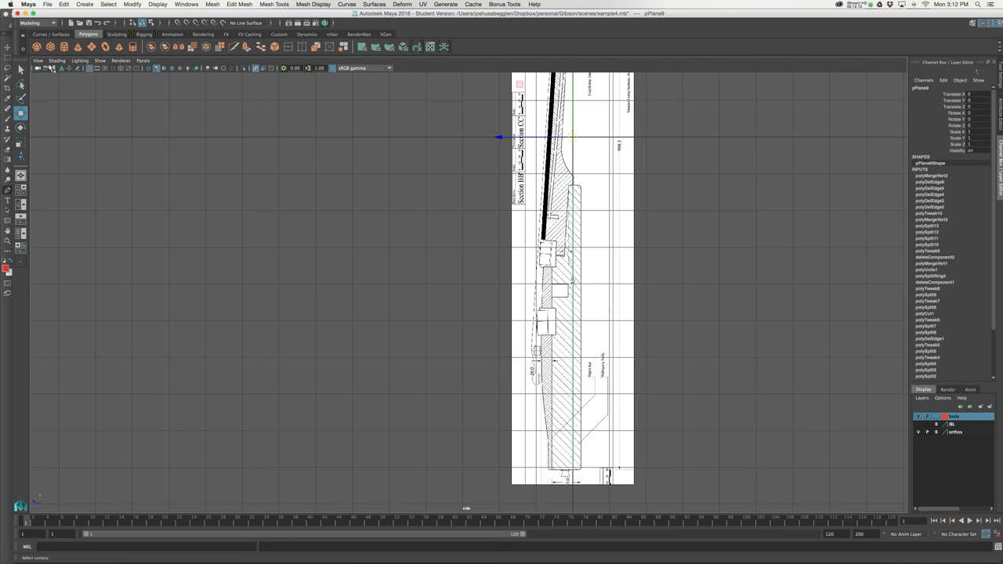
pyautogui.click(133, 4)
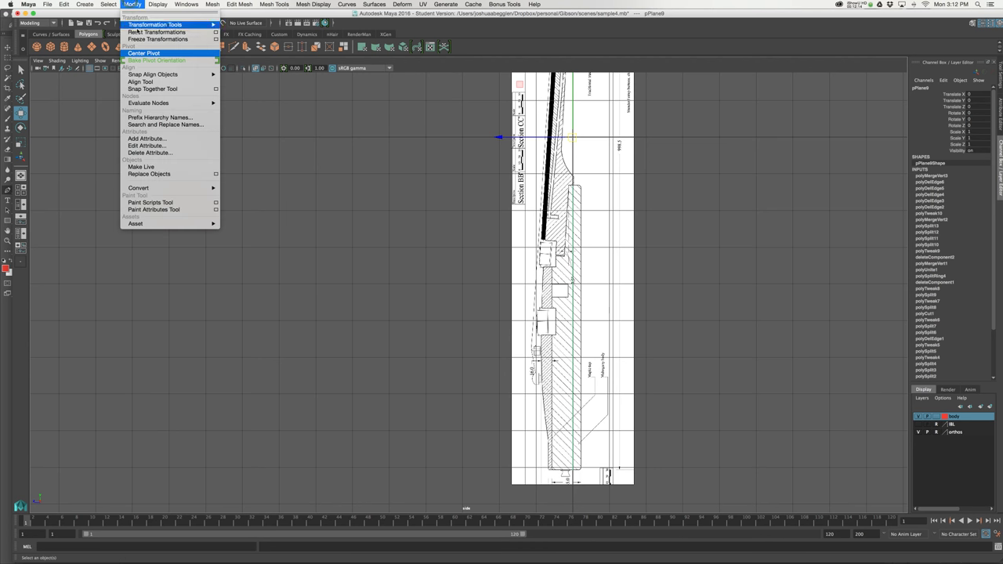
pyautogui.click(143, 53)
# Move the body along Z to about 0.668 in the side view, placing it at the maple top's front edge
pyautogui.keyDown('alt'); pyautogui.moveTo(639, 322); pyautogui.dragTo(740, 328, button='right'); pyautogui.keyUp('alt')
pyautogui.keyDown('alt'); pyautogui.moveTo(740, 328); pyautogui.dragTo(697, 198, button='middle'); pyautogui.keyUp('alt')
pyautogui.moveTo(552, 212); pyautogui.dragTo(521, 211)
pyautogui.keyDown('alt'); pyautogui.moveTo(544, 247); pyautogui.dragTo(550, 132, button='middle'); pyautogui.keyUp('alt')
pyautogui.keyDown('alt'); pyautogui.moveTo(588, 185); pyautogui.dragTo(712, 309, button='right'); pyautogui.keyUp('alt')
pyautogui.keyDown('alt'); pyautogui.moveTo(713, 309); pyautogui.dragTo(705, 393, button='middle'); pyautogui.keyUp('alt')
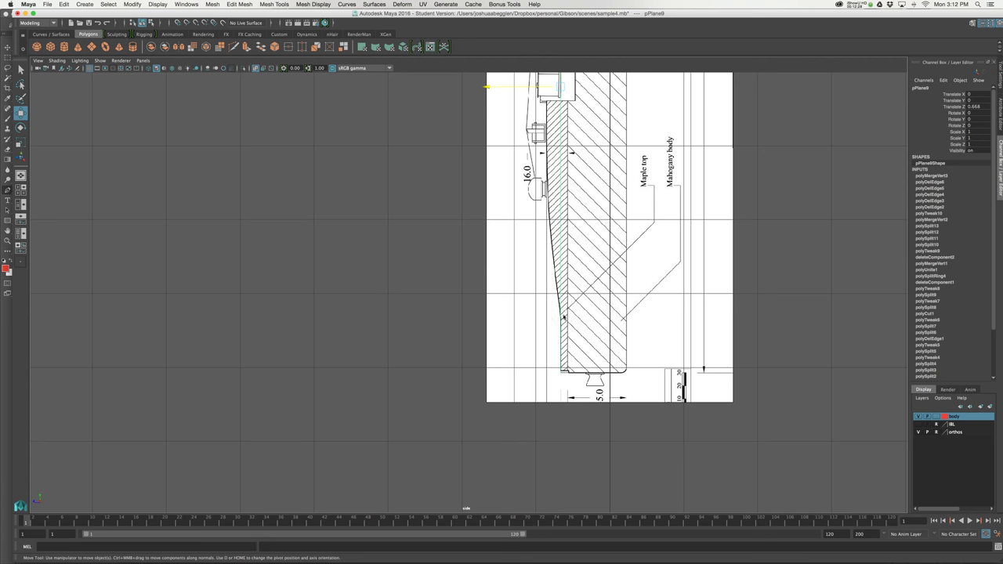
pyautogui.keyDown('alt'); pyautogui.moveTo(551, 257); pyautogui.dragTo(539, 361, button='middle'); pyautogui.keyUp('alt')
pyautogui.moveTo(552, 218)
pyautogui.keyDown('alt'); pyautogui.mouseDown(button='middle')
pyautogui.moveTo(545, 317)
pyautogui.moveTo(534, 270)
pyautogui.mouseUp(button='middle'); pyautogui.keyUp('alt')
# Create a lattice deformer around the body in the perspective view
pyautogui.press('space')
pyautogui.press('space')
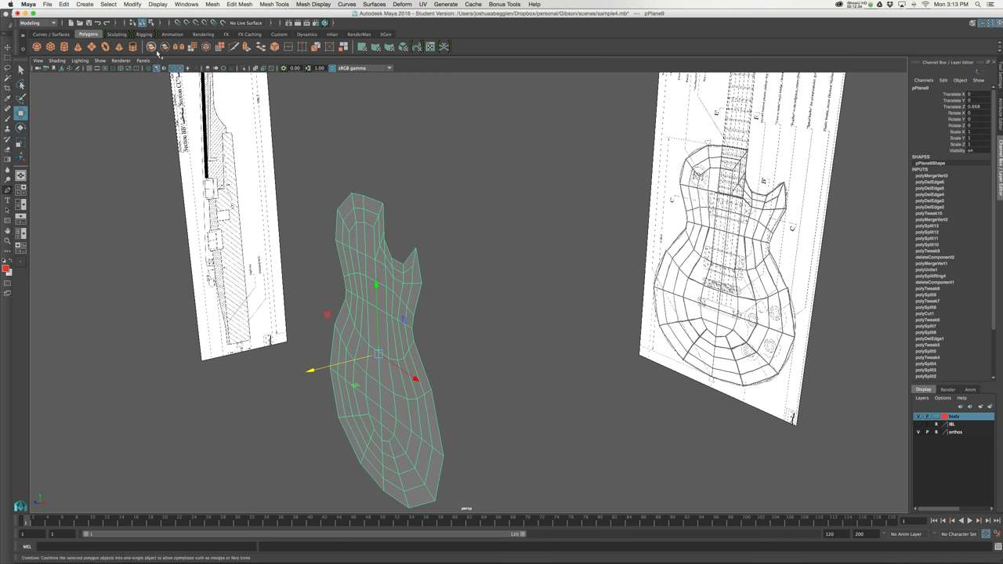
pyautogui.click(145, 35)
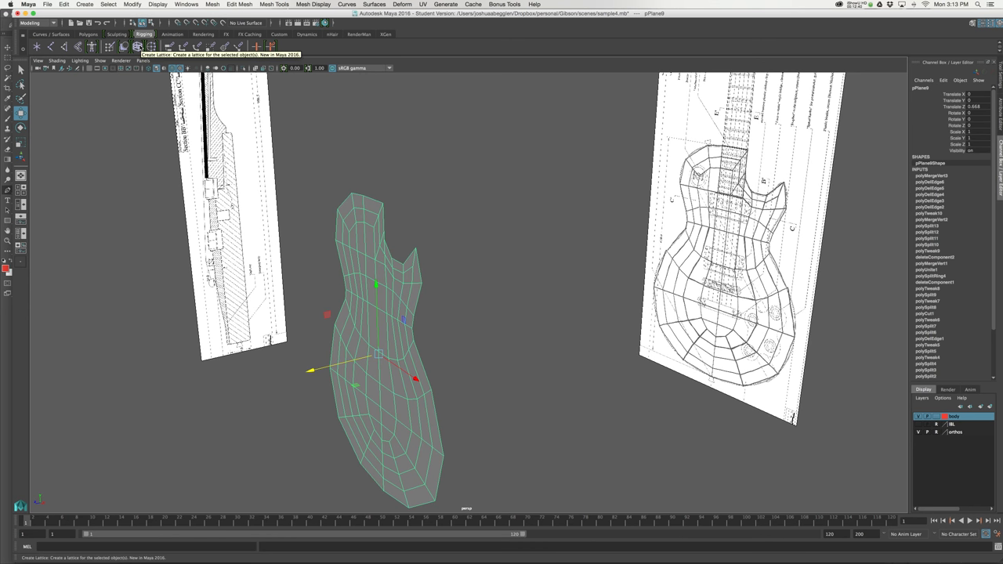
pyautogui.click(138, 47)
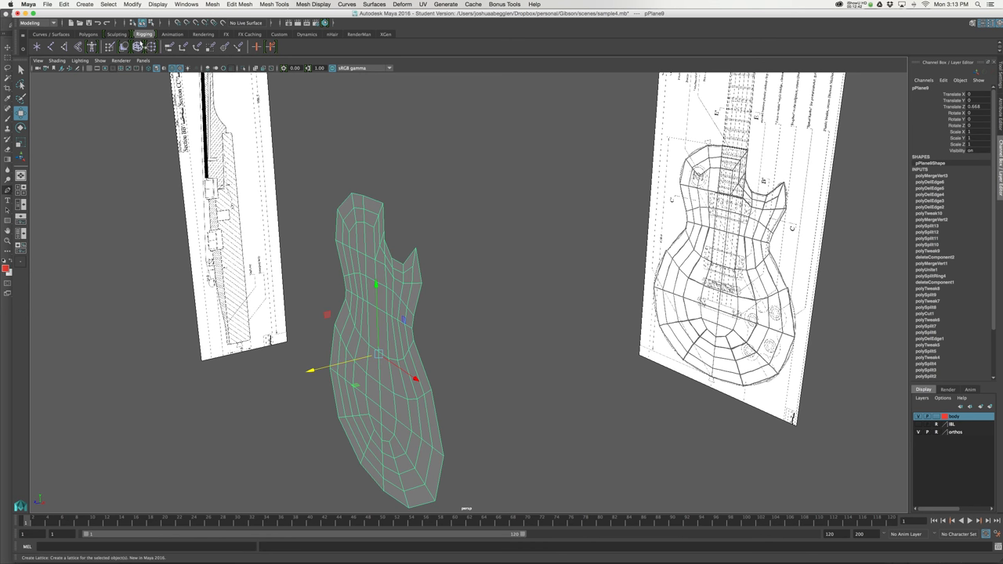
pyautogui.keyDown('alt'); pyautogui.moveTo(498, 332); pyautogui.dragTo(541, 307); pyautogui.keyUp('alt')
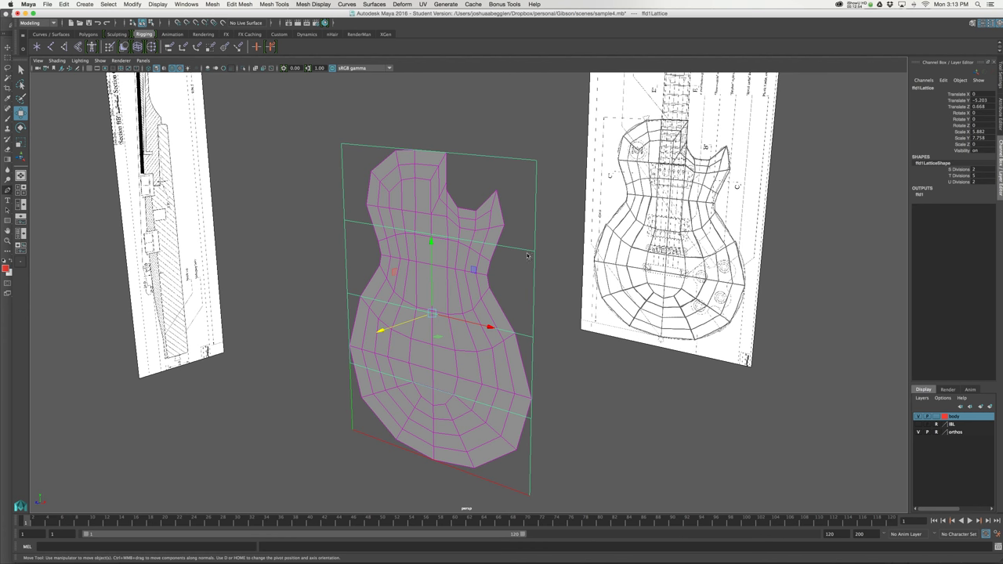
pyautogui.moveTo(533, 252); pyautogui.dragTo(538, 232, button='right')
pyautogui.moveTo(545, 243); pyautogui.dragTo(513, 232)
pyautogui.keyDown('alt'); pyautogui.moveTo(511, 273); pyautogui.dragTo(609, 276); pyautogui.keyUp('alt')
pyautogui.press('z')
pyautogui.moveTo(492, 180); pyautogui.dragTo(525, 166, button='right')
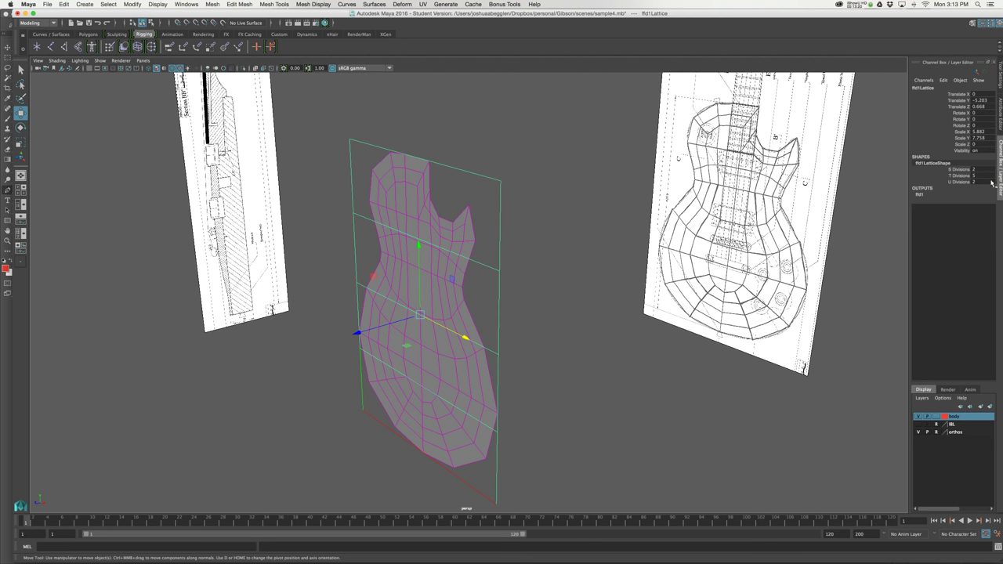
# Set the lattice's S and T divisions to 8
pyautogui.keyDown('alt'); pyautogui.moveTo(596, 288); pyautogui.dragTo(587, 288); pyautogui.keyUp('alt')
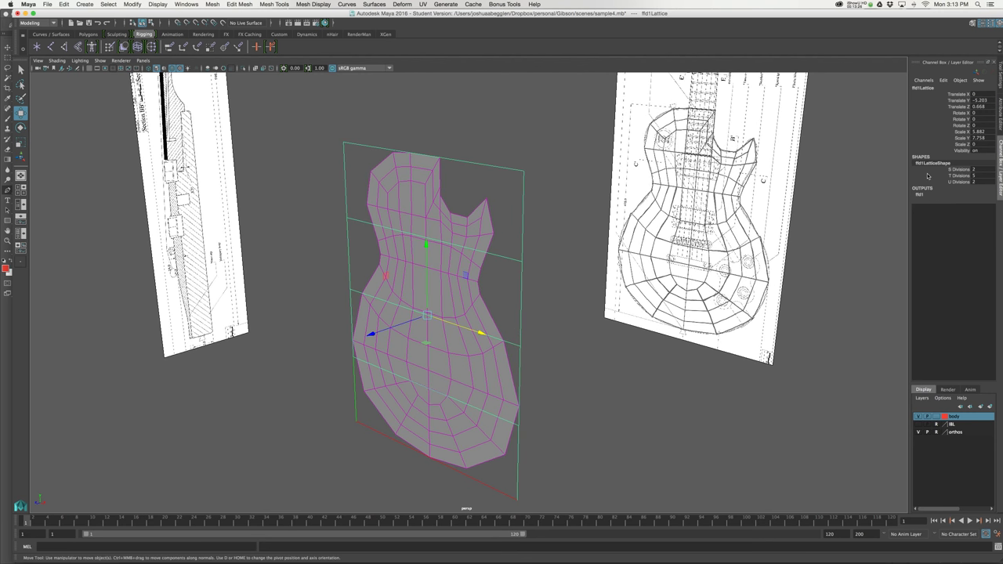
pyautogui.click(979, 170)
pyautogui.write('8')
pyautogui.press('Tab')
pyautogui.write('8')
pyautogui.press('Tab')
pyautogui.write('8')
pyautogui.press('Return')
pyautogui.keyDown('alt'); pyautogui.moveTo(527, 320); pyautogui.dragTo(534, 335); pyautogui.keyUp('alt')
# Select the central lattice points and pull them forward with a wide soft selection to dome the body's top
pyautogui.moveTo(568, 290); pyautogui.dragTo(568, 270, button='right')
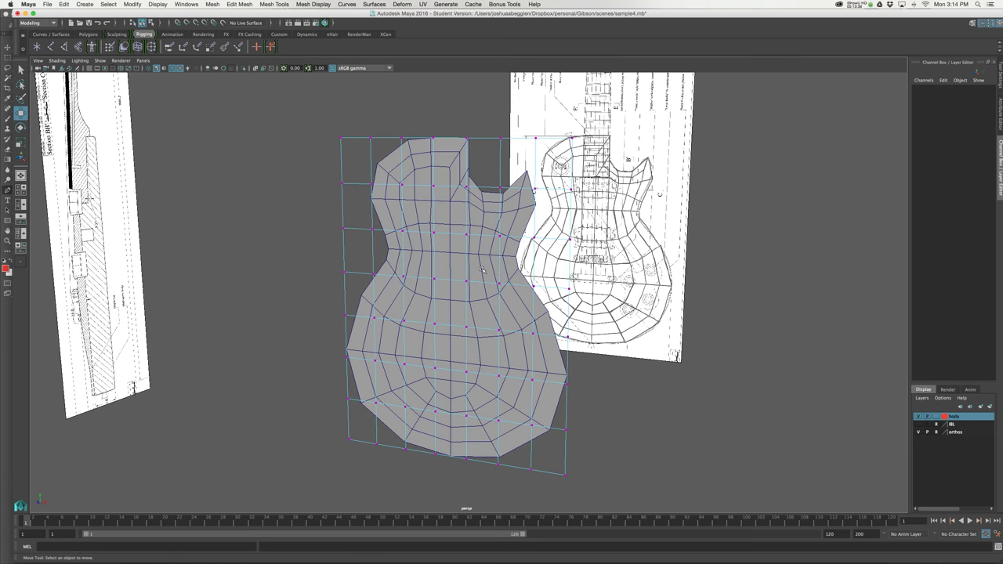
pyautogui.moveTo(469, 291); pyautogui.dragTo(429, 335)
pyautogui.keyDown('alt'); pyautogui.moveTo(490, 339); pyautogui.dragTo(491, 341); pyautogui.keyUp('alt')
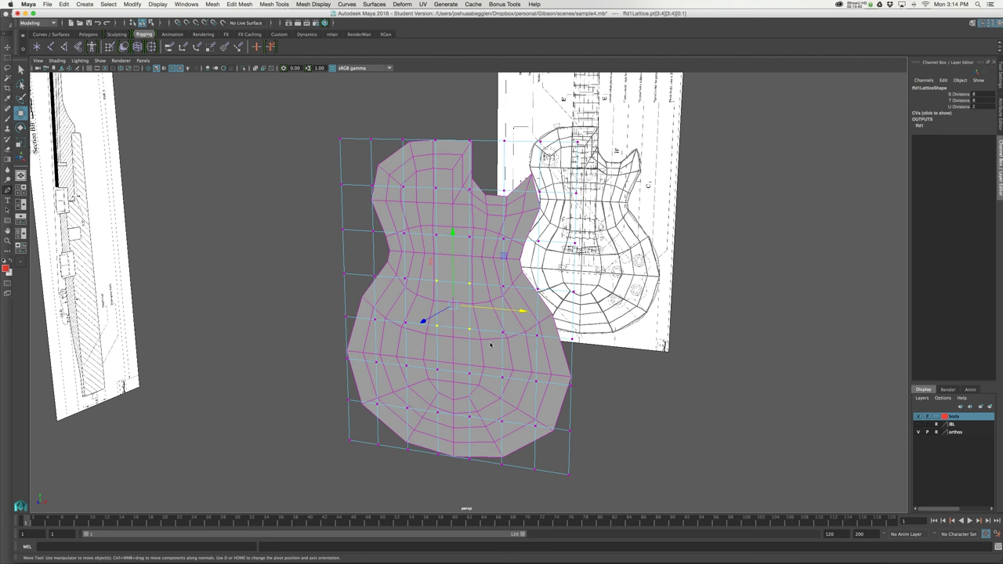
pyautogui.press('b')
pyautogui.moveTo(482, 314)
pyautogui.mouseDown()
pyautogui.moveTo(507, 319)
pyautogui.moveTo(420, 317)
pyautogui.moveTo(495, 319)
pyautogui.moveTo(472, 309)
pyautogui.mouseUp()
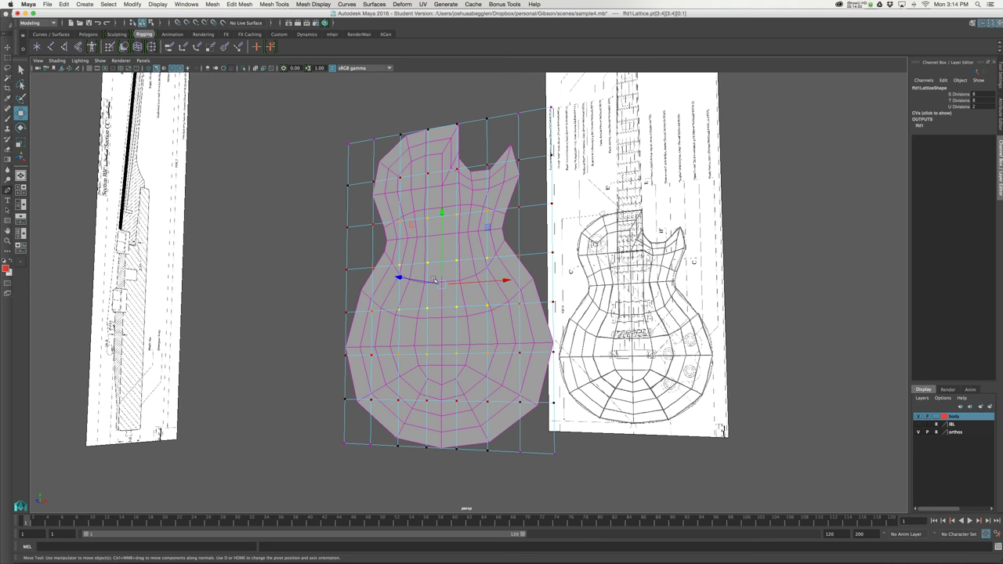
pyautogui.moveTo(422, 280); pyautogui.dragTo(468, 221)
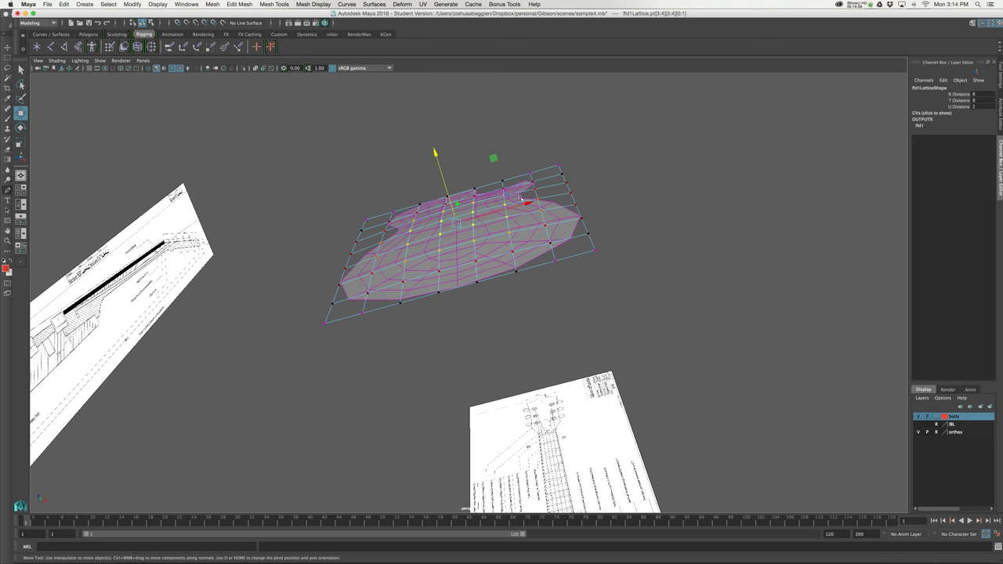
pyautogui.keyDown('alt'); pyautogui.moveTo(463, 168); pyautogui.dragTo(445, 183); pyautogui.keyUp('alt')
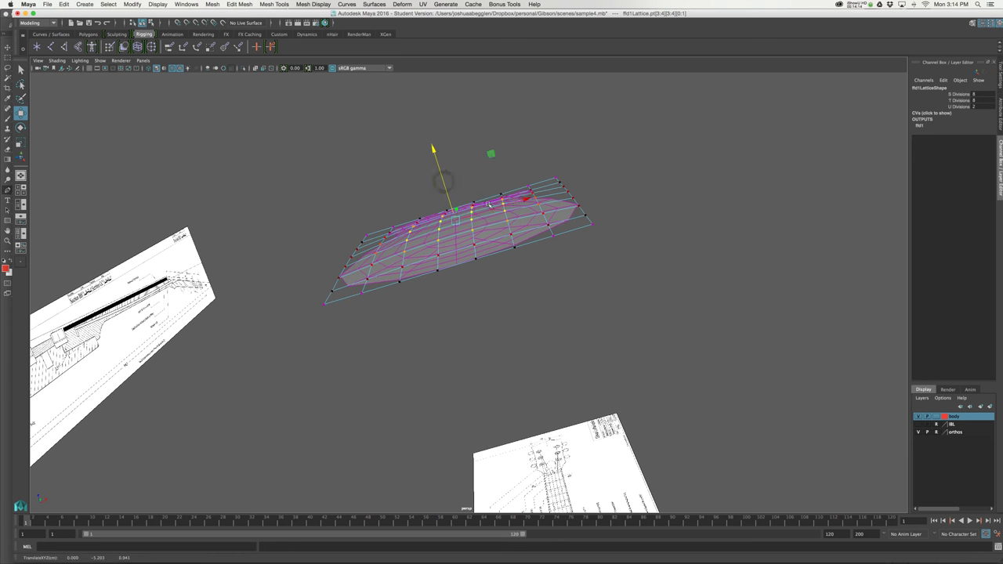
# Move the softly selected lattice points slightly back in the side view to match the maple top's arched profile
pyautogui.press('space')
pyautogui.press('space')
pyautogui.press('space')
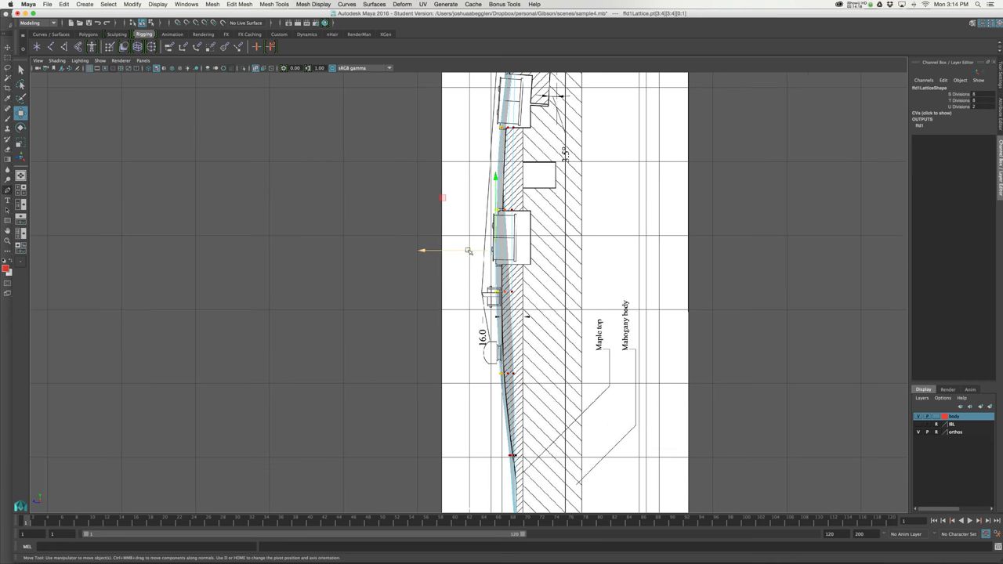
pyautogui.moveTo(469, 250); pyautogui.dragTo(480, 252)
pyautogui.keyDown('alt'); pyautogui.moveTo(514, 197); pyautogui.dragTo(517, 181, button='middle'); pyautogui.keyUp('alt')
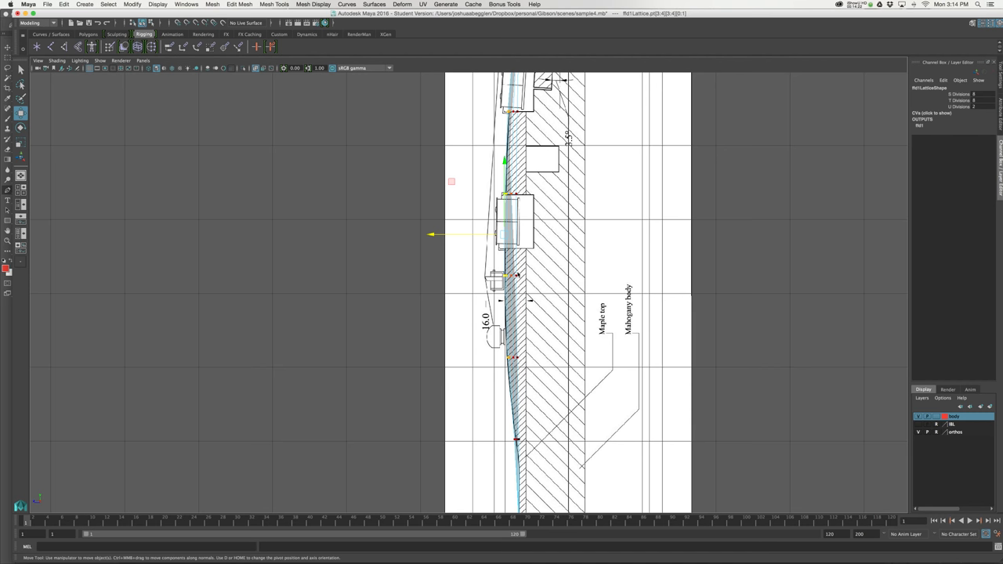
pyautogui.keyDown('alt'); pyautogui.moveTo(523, 346); pyautogui.dragTo(512, 297, button='middle'); pyautogui.keyUp('alt')
pyautogui.press('space')
pyautogui.press('space')
pyautogui.keyDown('alt'); pyautogui.moveTo(650, 200); pyautogui.dragTo(653, 228); pyautogui.keyUp('alt')
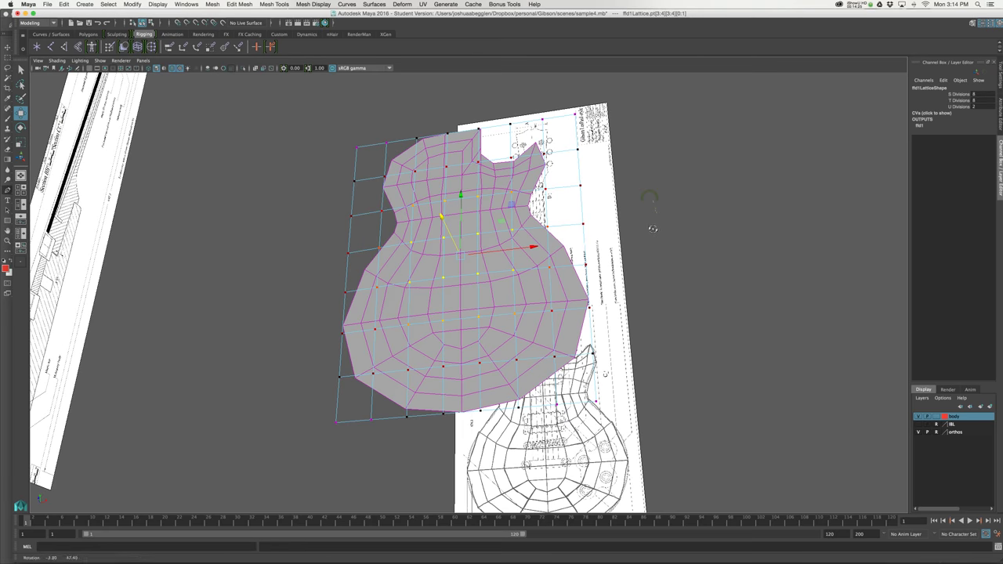
# Select the body mesh and delete the construction history to bake in the lattice deformation
pyautogui.moveTo(567, 293); pyautogui.dragTo(594, 276, button='right')
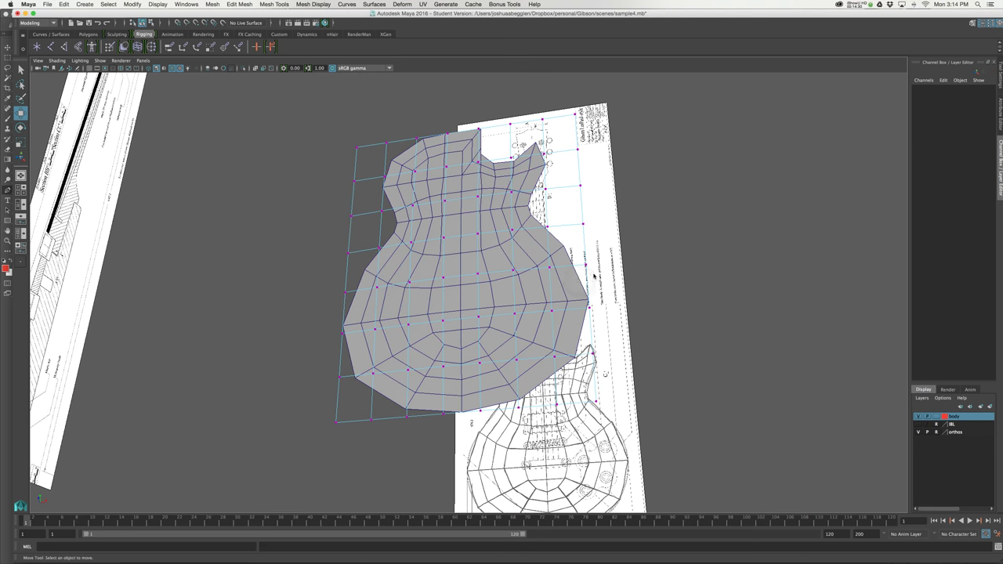
pyautogui.click(577, 280)
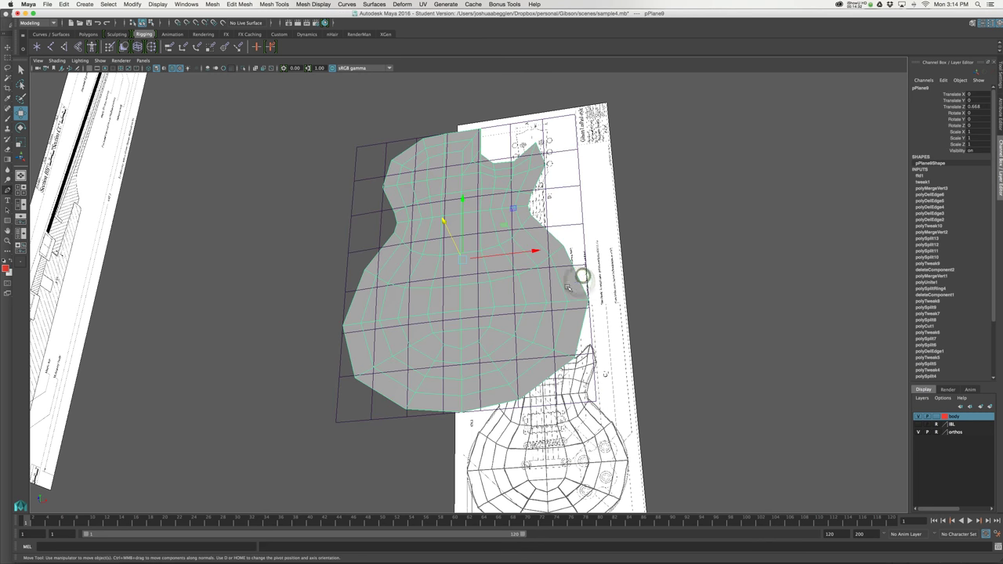
pyautogui.keyDown('alt'); pyautogui.moveTo(584, 276); pyautogui.dragTo(511, 269); pyautogui.keyUp('alt')
pyautogui.click(64, 5)
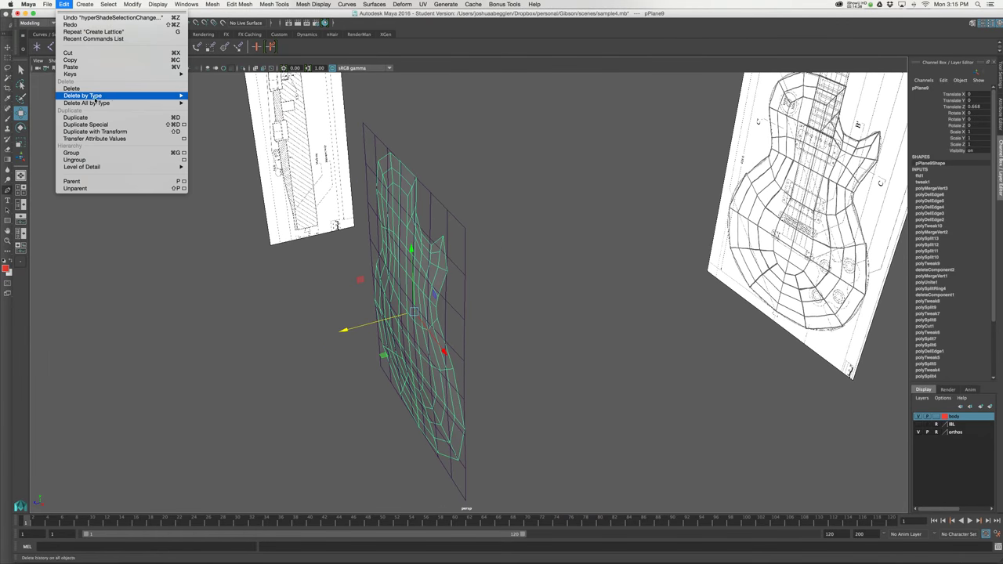
pyautogui.moveTo(94, 102)
pyautogui.click(227, 100)
pyautogui.keyDown('alt'); pyautogui.moveTo(506, 317); pyautogui.dragTo(524, 301); pyautogui.keyUp('alt')
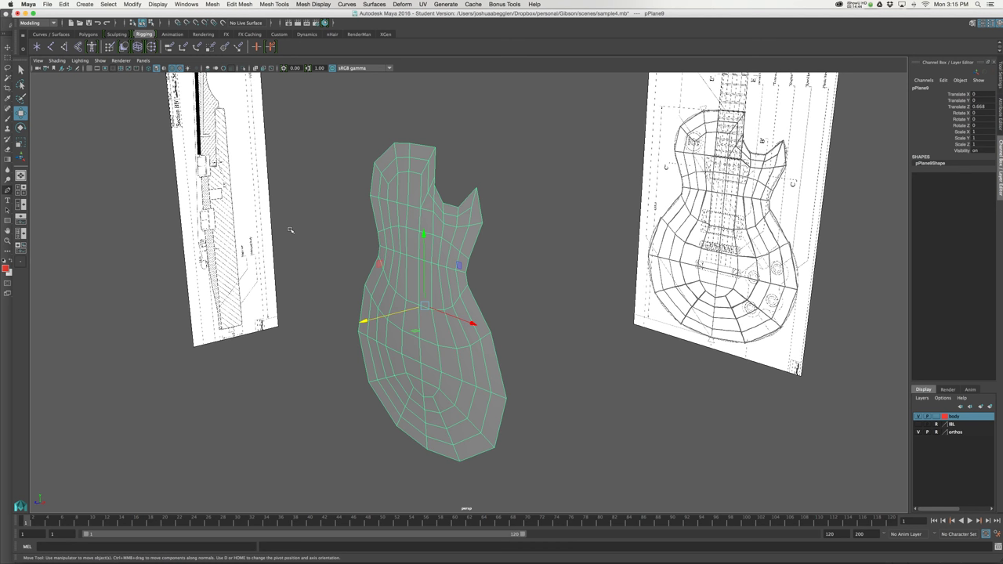
# Turn off soft selection and select the edge loop around the body's outer border
pyautogui.moveTo(481, 228); pyautogui.dragTo(481, 210, button='right')
pyautogui.click(480, 208)
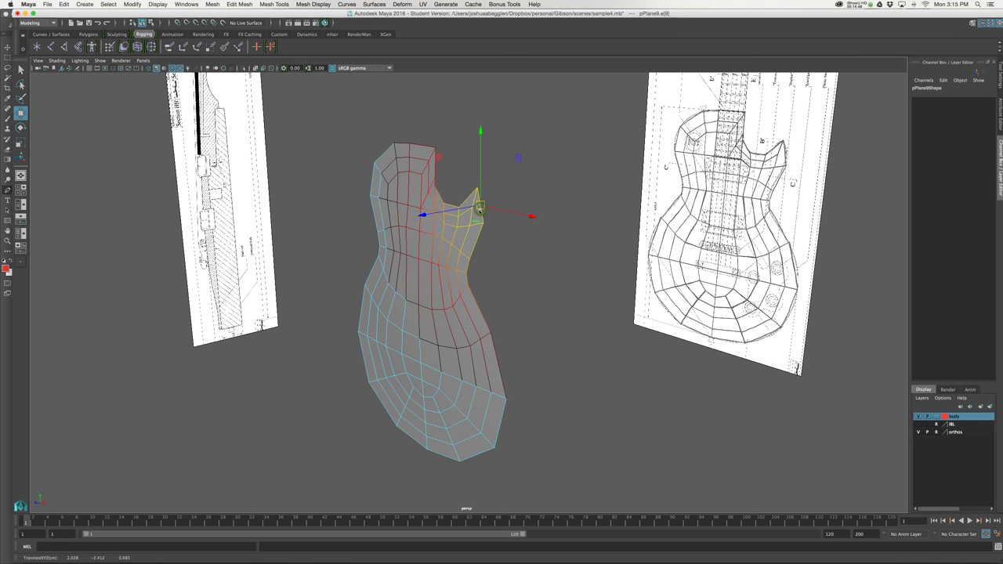
pyautogui.moveTo(482, 209); pyautogui.dragTo(480, 209)
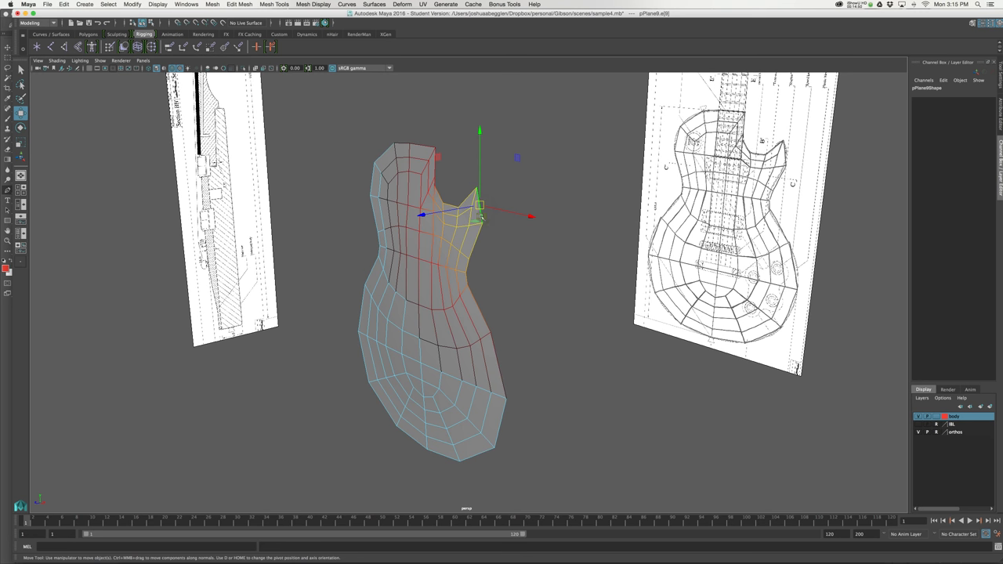
pyautogui.press('b')
pyautogui.doubleClick(477, 239)
pyautogui.keyDown('alt'); pyautogui.moveTo(510, 262); pyautogui.dragTo(523, 265); pyautogui.keyUp('alt')
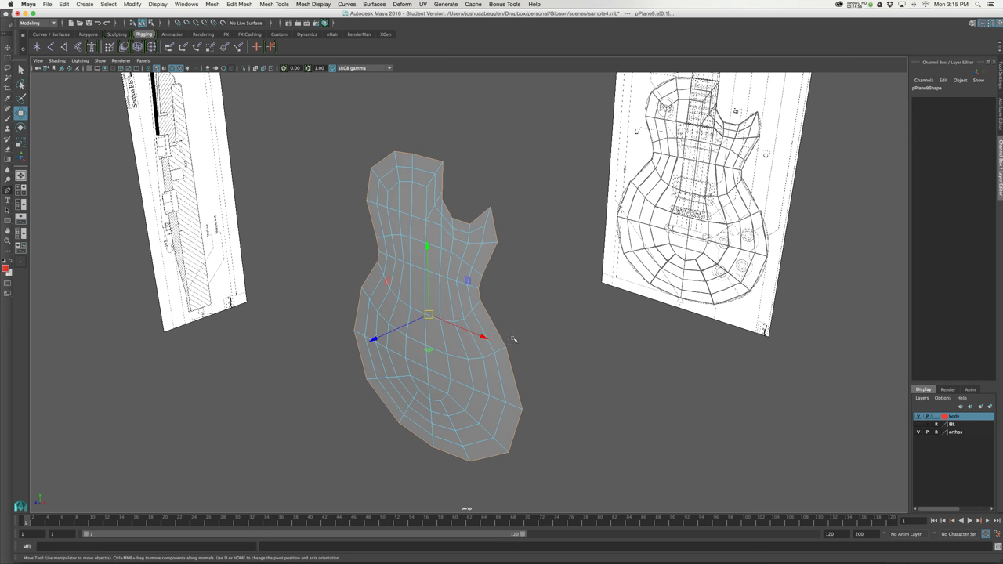
pyautogui.keyDown('alt'); pyautogui.moveTo(525, 273); pyautogui.dragTo(504, 264); pyautogui.keyUp('alt')
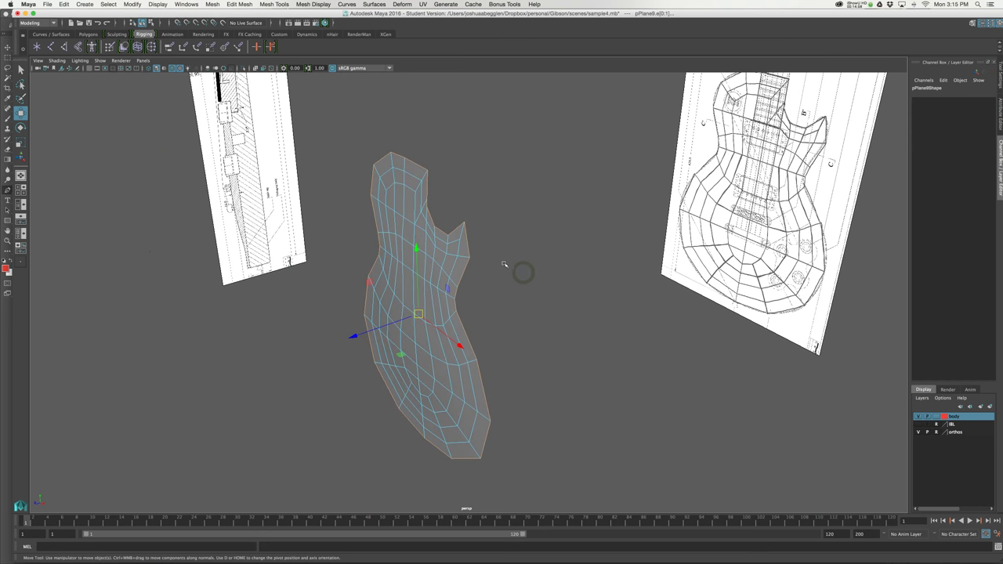
# Scale the border edge loop flat along Z and move it back to the maple top's rim in the side view
pyautogui.press('r')
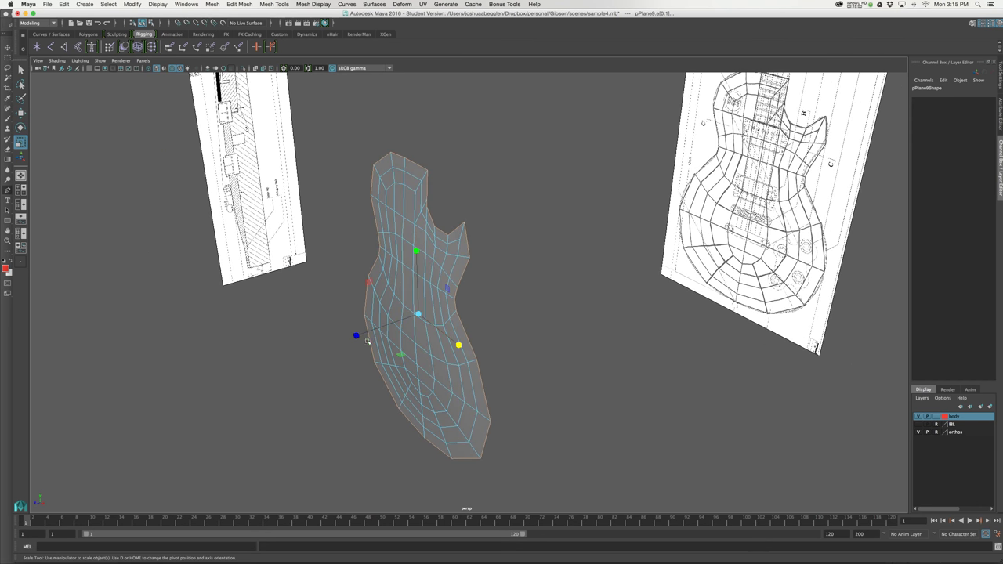
pyautogui.moveTo(356, 336)
pyautogui.mouseDown()
pyautogui.moveTo(394, 327)
pyautogui.moveTo(363, 335)
pyautogui.mouseUp()
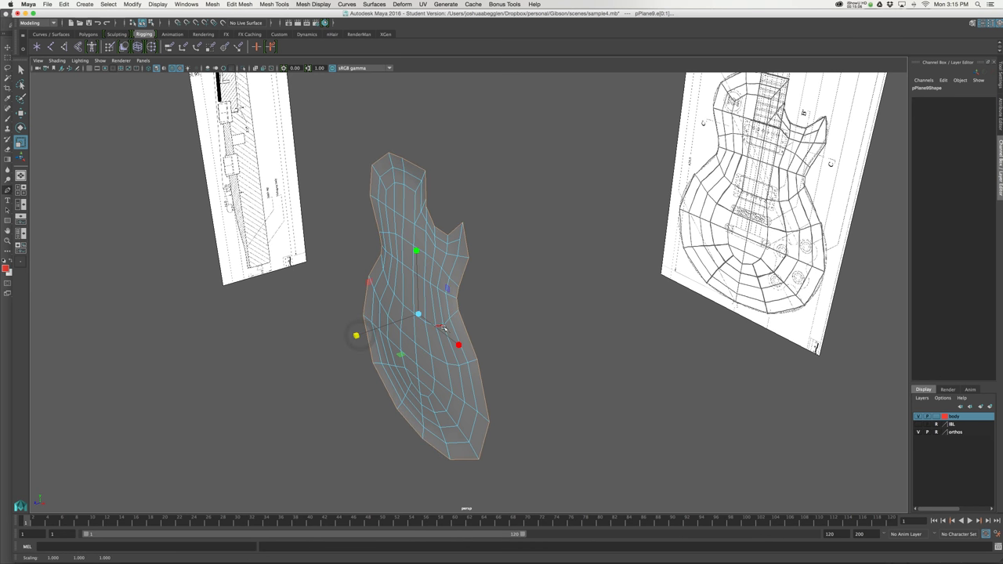
pyautogui.press('space')
pyautogui.press('space')
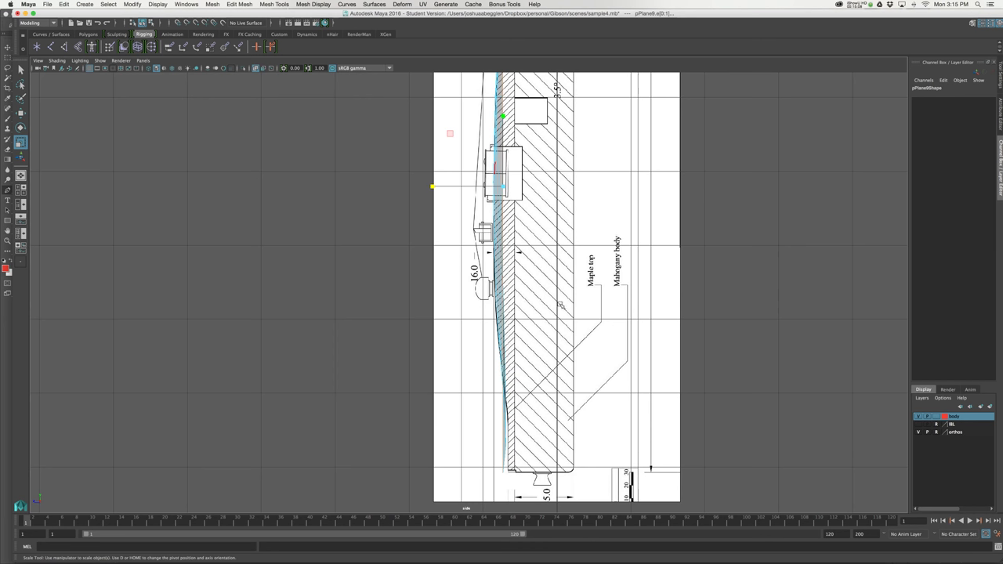
pyautogui.press('w')
pyautogui.moveTo(460, 186); pyautogui.dragTo(488, 184)
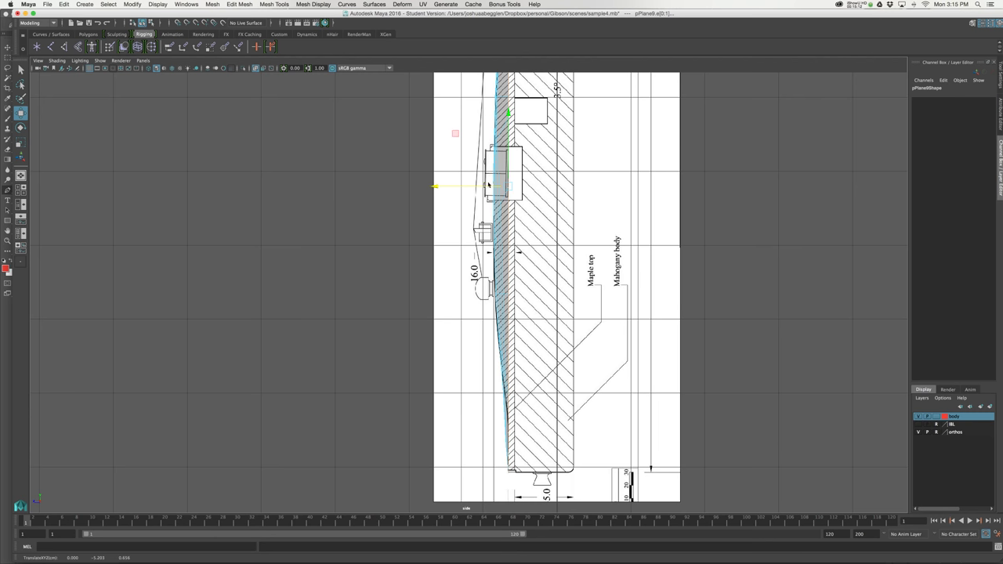
# Return the body mesh to object mode and extrude all its faces with one division
pyautogui.keyDown('alt'); pyautogui.moveTo(518, 253); pyautogui.dragTo(524, 268, button='middle'); pyautogui.keyUp('alt')
pyautogui.press('space')
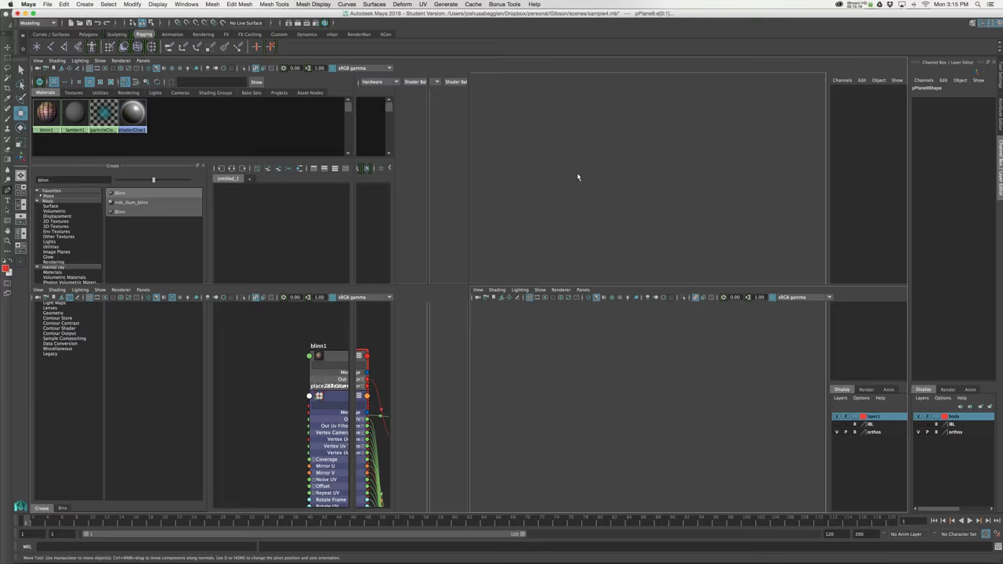
pyautogui.press('space')
pyautogui.moveTo(465, 268)
pyautogui.mouseDown(button='right')
pyautogui.moveTo(449, 271)
pyautogui.moveTo(465, 260)
pyautogui.mouseUp(button='right')
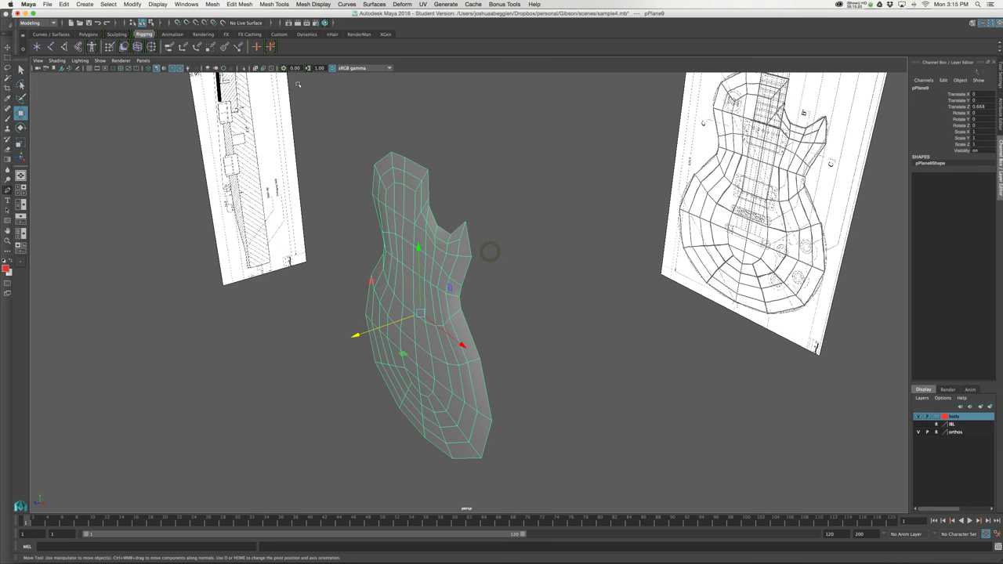
pyautogui.click(89, 35)
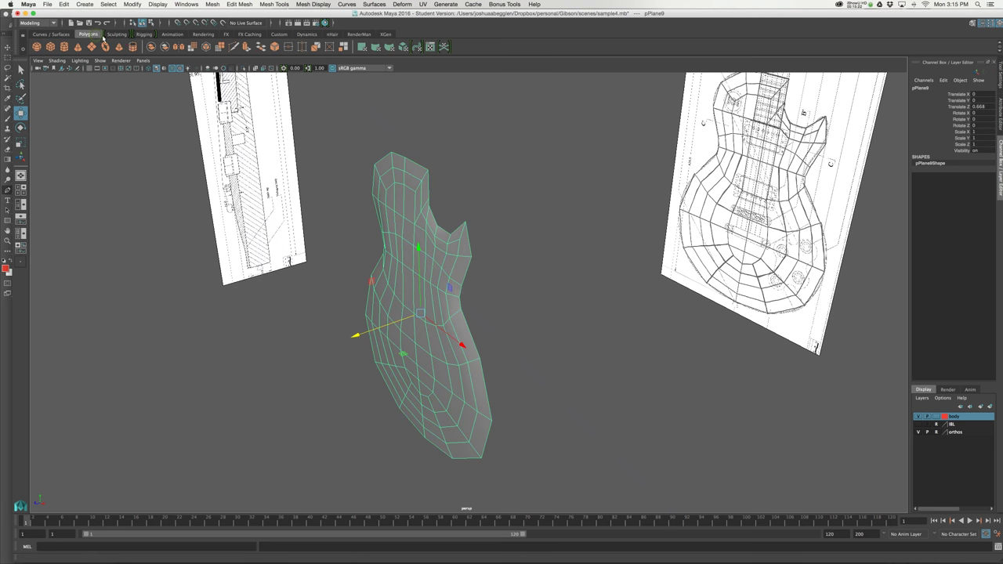
pyautogui.doubleClick(245, 48)
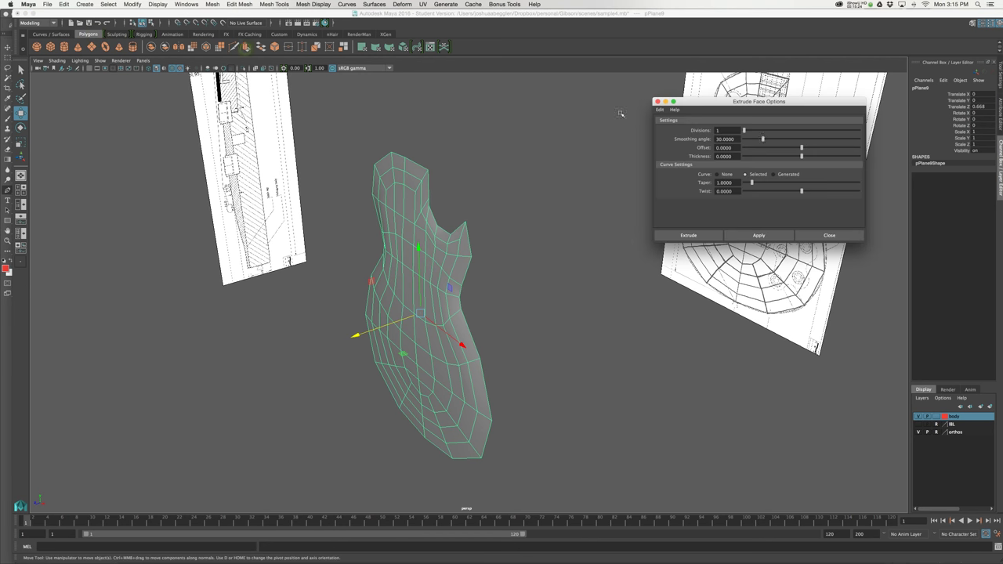
pyautogui.click(690, 235)
pyautogui.keyDown('alt'); pyautogui.moveTo(484, 283); pyautogui.dragTo(525, 291); pyautogui.keyUp('alt')
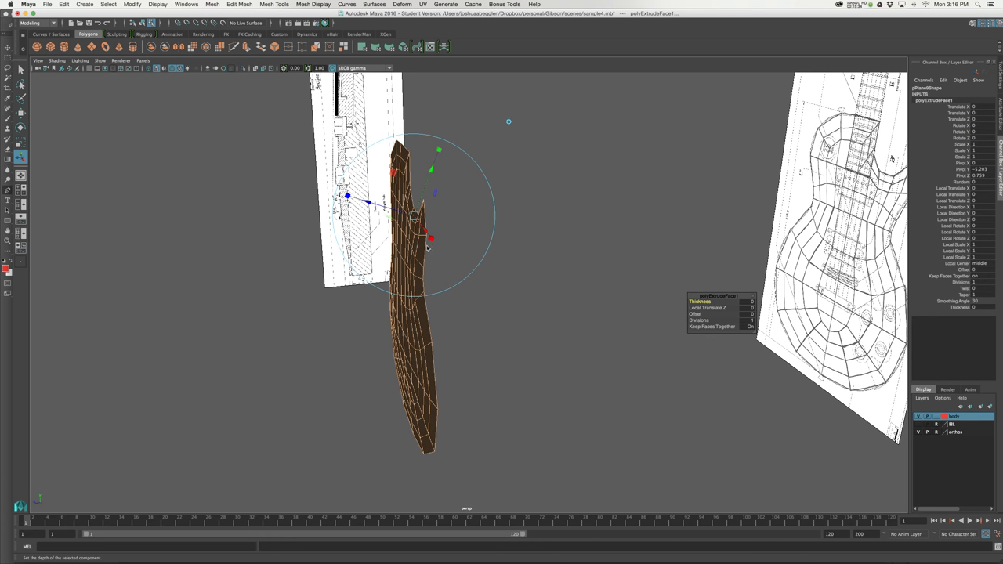
# Move the extruded faces back along Z to the rear of the mahogany body in the side view
pyautogui.press('w')
pyautogui.moveTo(359, 308); pyautogui.dragTo(404, 308)
pyautogui.press('space')
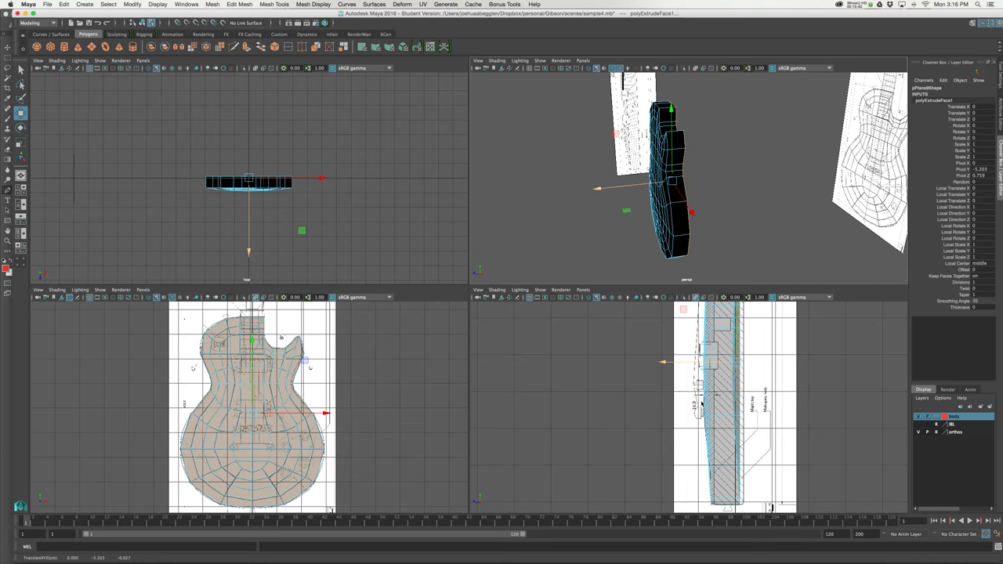
pyautogui.press('space')
pyautogui.keyDown('alt'); pyautogui.moveTo(607, 247); pyautogui.dragTo(589, 293, button='middle'); pyautogui.keyUp('alt')
pyautogui.keyDown('alt'); pyautogui.moveTo(589, 293); pyautogui.dragTo(569, 270, button='right'); pyautogui.keyUp('alt')
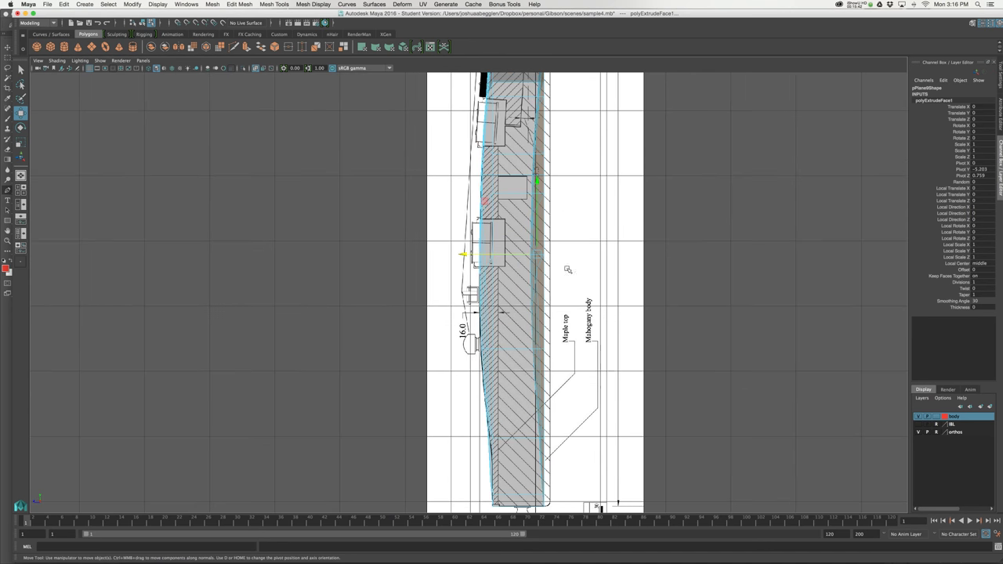
pyautogui.moveTo(516, 254); pyautogui.dragTo(559, 260)
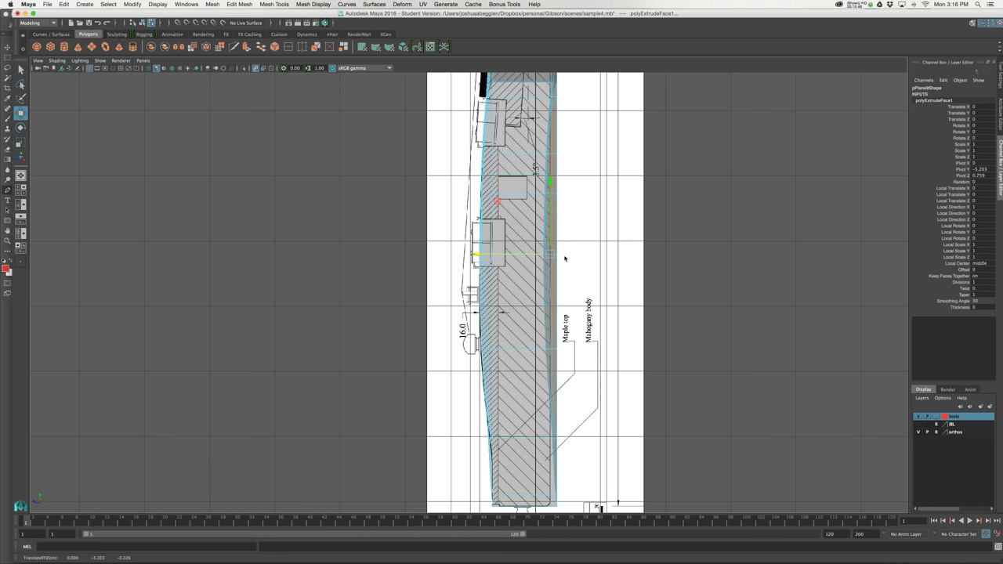
# Scale the extruded back faces flat along Z and align them with the mahogany body's rear line
pyautogui.press('r')
pyautogui.moveTo(482, 256); pyautogui.dragTo(555, 258)
pyautogui.moveTo(482, 257); pyautogui.dragTo(539, 257)
pyautogui.press('w')
pyautogui.moveTo(536, 256); pyautogui.dragTo(536, 255)
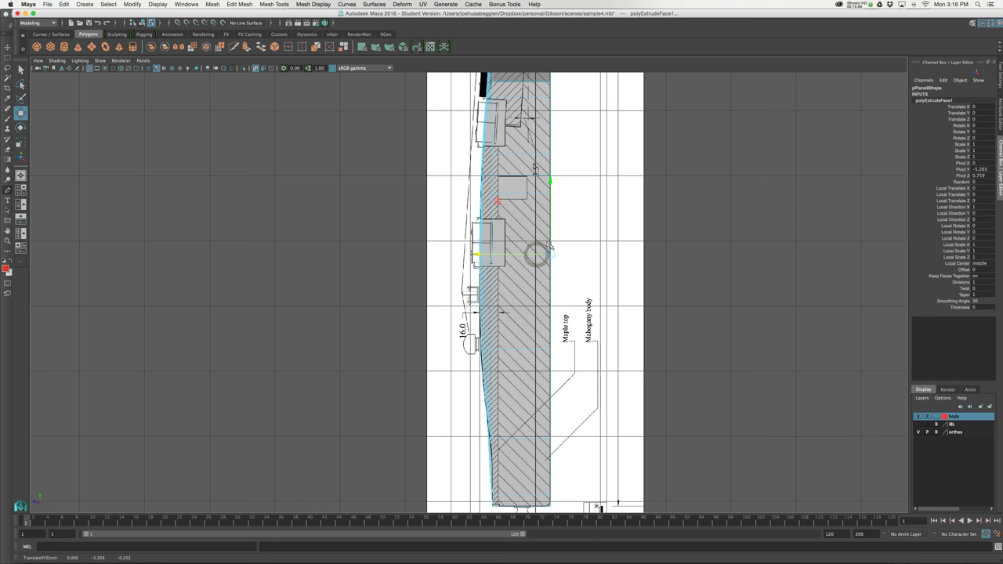
pyautogui.moveTo(540, 203); pyautogui.dragTo(556, 189)
# Select the whole body in object mode and reverse its normals
pyautogui.press('space')
pyautogui.keyDown('alt'); pyautogui.moveTo(666, 180); pyautogui.dragTo(690, 210); pyautogui.keyUp('alt')
pyautogui.rightClick(663, 160)
pyautogui.click(702, 145)
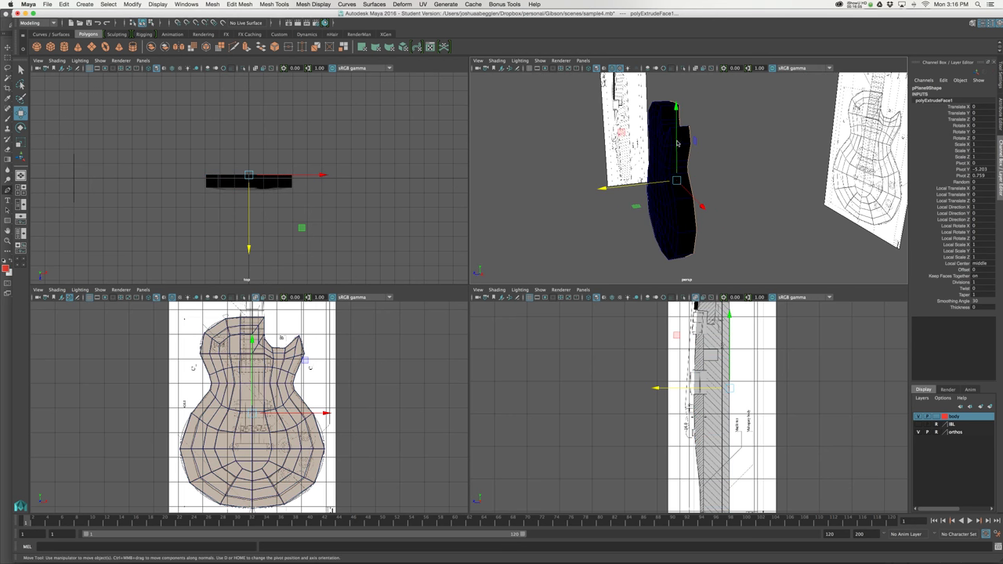
pyautogui.click(712, 164)
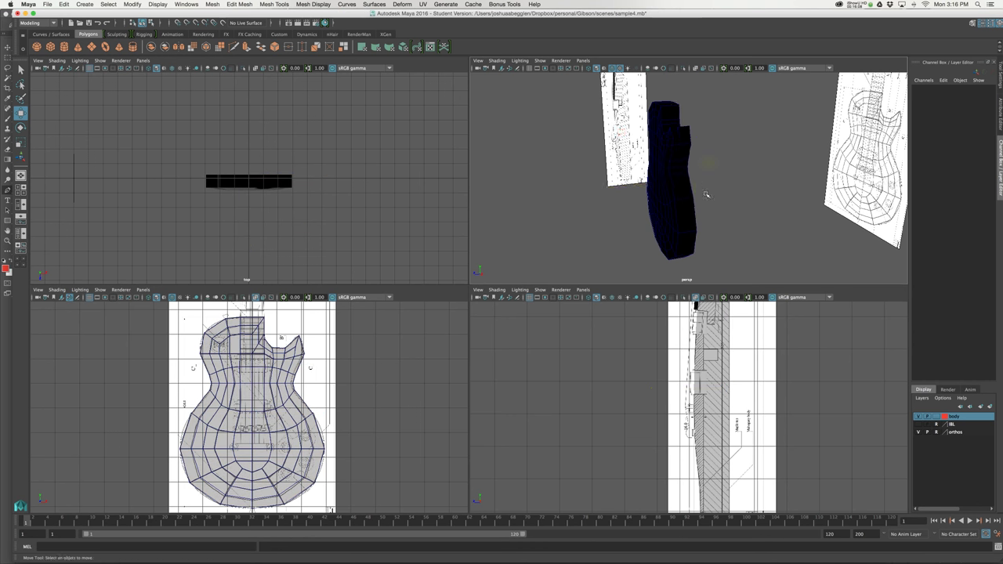
pyautogui.keyDown('alt'); pyautogui.moveTo(712, 163); pyautogui.dragTo(723, 194); pyautogui.keyUp('alt')
pyautogui.click(691, 217)
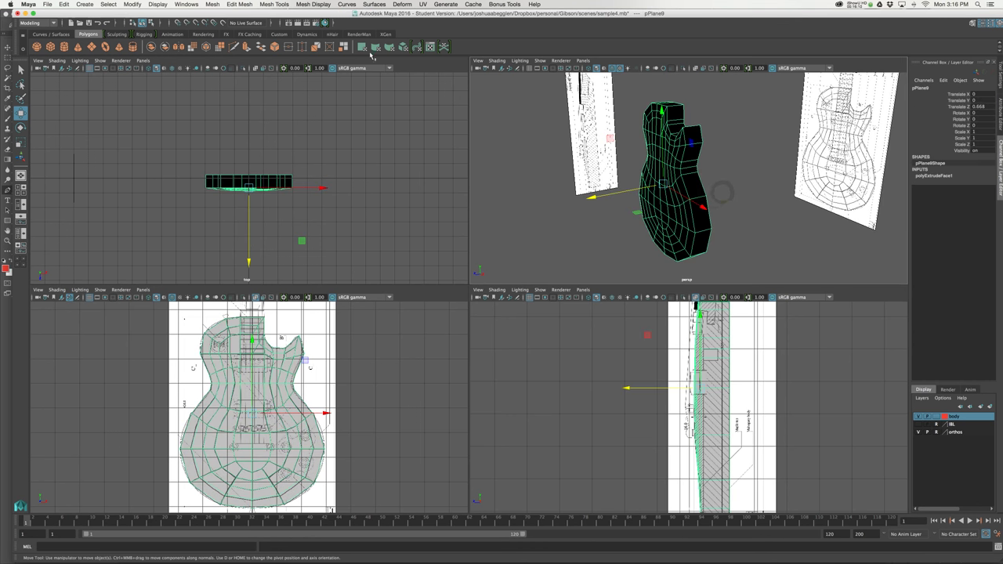
pyautogui.click(305, 4)
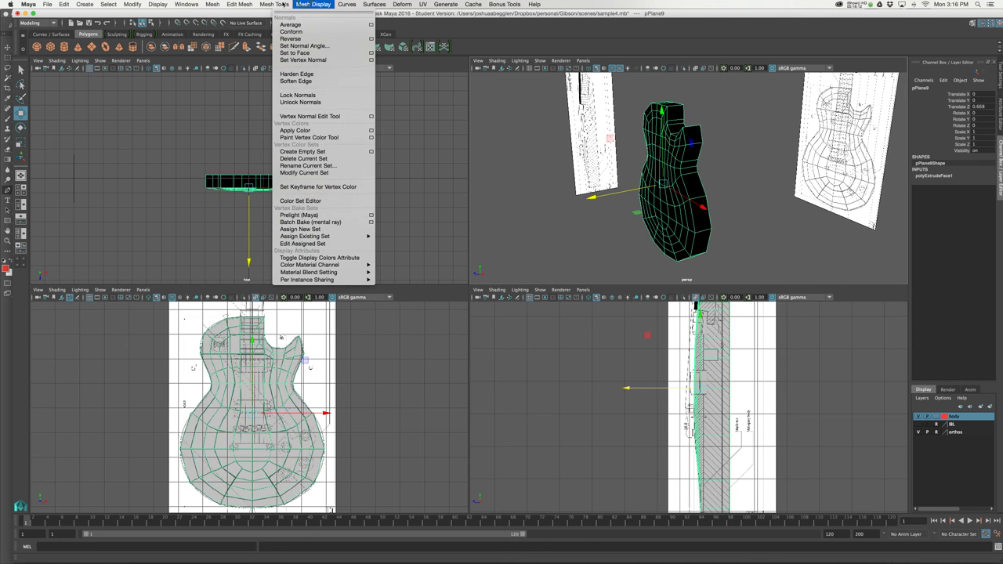
pyautogui.click(291, 39)
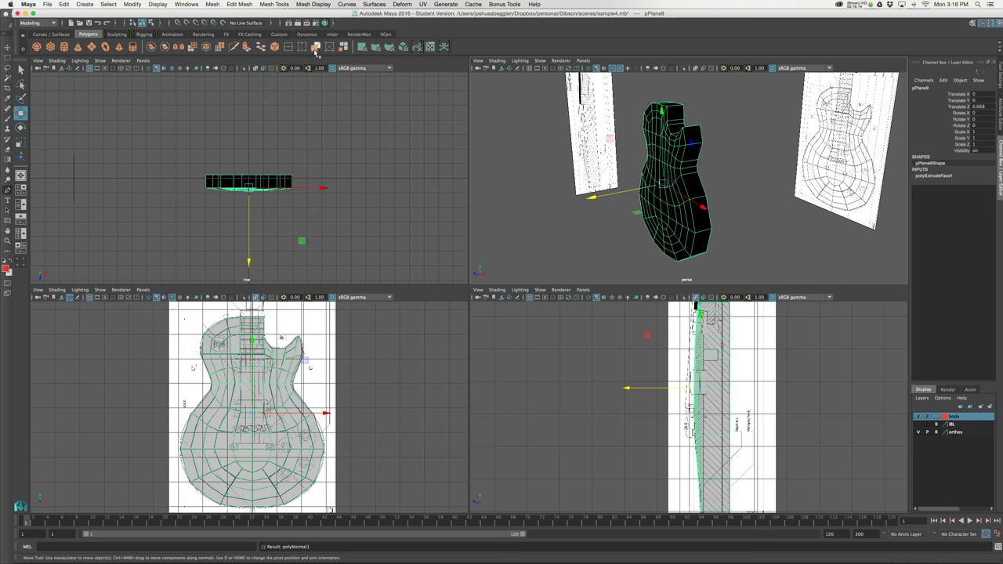
pyautogui.click(751, 214)
pyautogui.moveTo(720, 216)
pyautogui.keyDown('alt'); pyautogui.mouseDown()
pyautogui.moveTo(801, 227)
pyautogui.moveTo(693, 221)
pyautogui.moveTo(694, 202)
pyautogui.moveTo(674, 222)
pyautogui.moveTo(704, 239)
pyautogui.moveTo(780, 235)
pyautogui.moveTo(715, 235)
pyautogui.moveTo(743, 208)
pyautogui.mouseUp(); pyautogui.keyUp('alt')
pyautogui.click(682, 207)
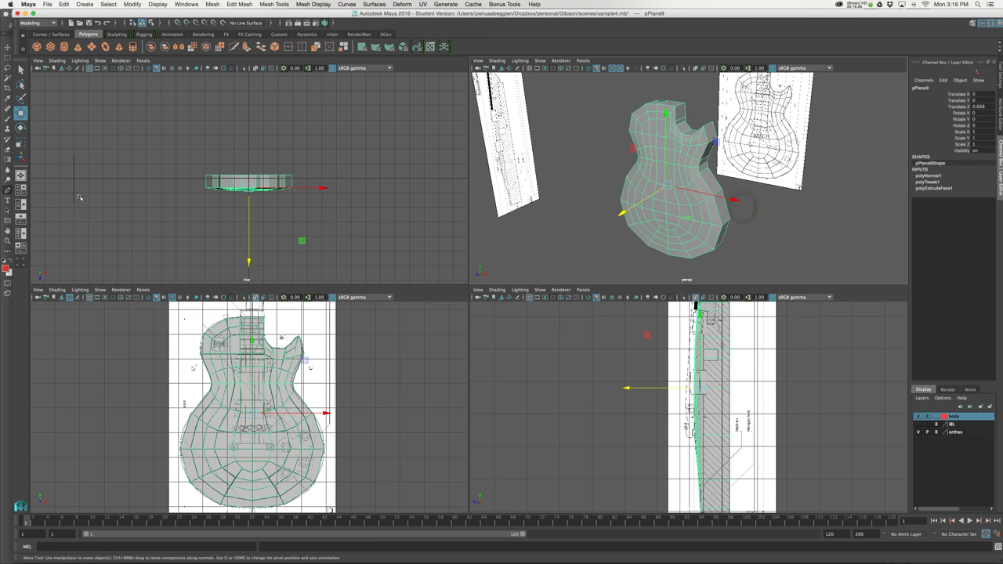
# Assign the numbered checker material blinn1 to the guitar body and check its front and sides for texture stretching
pyautogui.click(22, 237)
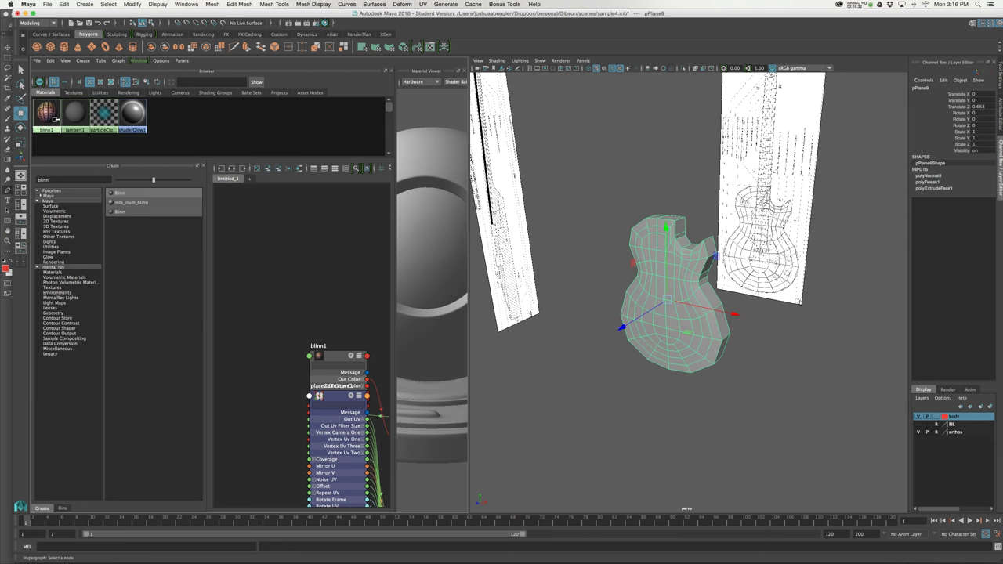
pyautogui.moveTo(56, 121); pyautogui.dragTo(91, 139)
pyautogui.moveTo(693, 283); pyautogui.dragTo(692, 283)
pyautogui.press('f')
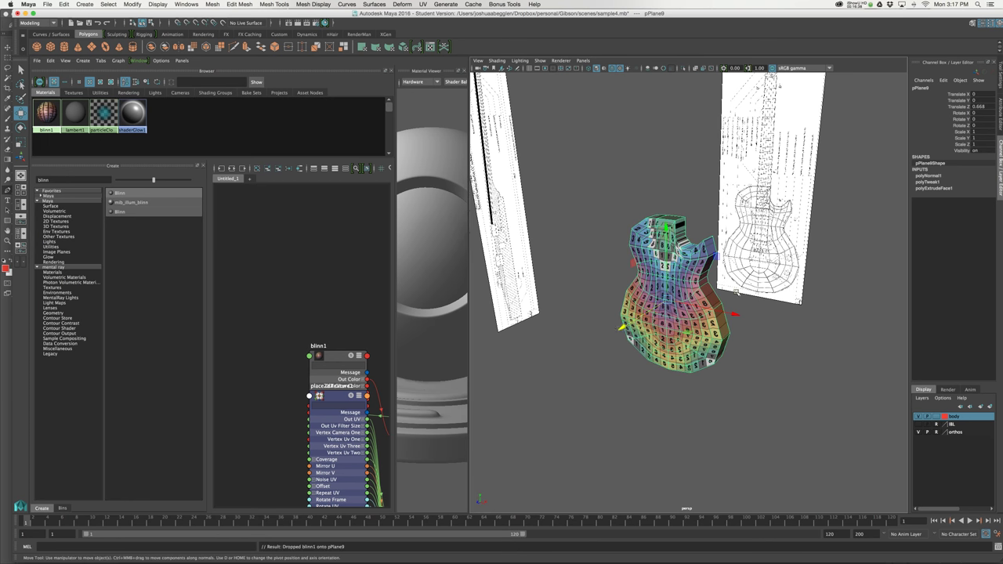
pyautogui.keyDown('alt'); pyautogui.moveTo(741, 290); pyautogui.dragTo(773, 257); pyautogui.keyUp('alt')
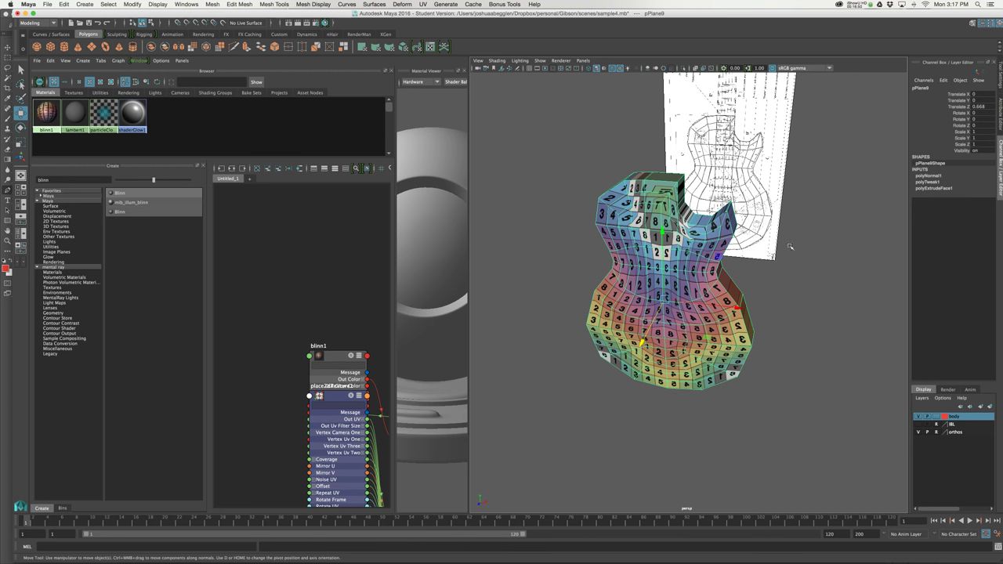
pyautogui.keyDown('alt'); pyautogui.moveTo(707, 337); pyautogui.dragTo(671, 300); pyautogui.keyUp('alt')
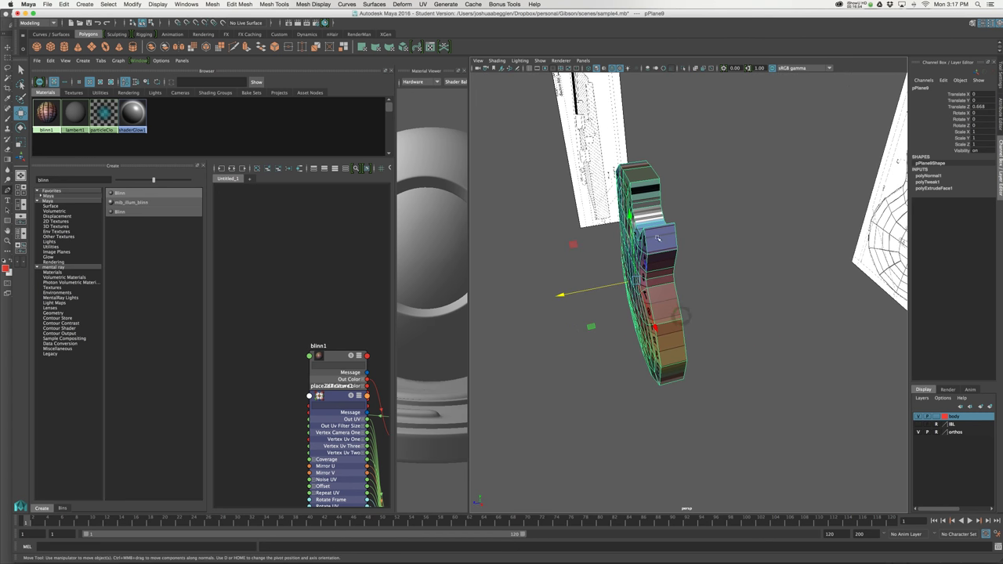
pyautogui.keyDown('alt'); pyautogui.moveTo(645, 210); pyautogui.dragTo(692, 230); pyautogui.keyUp('alt')
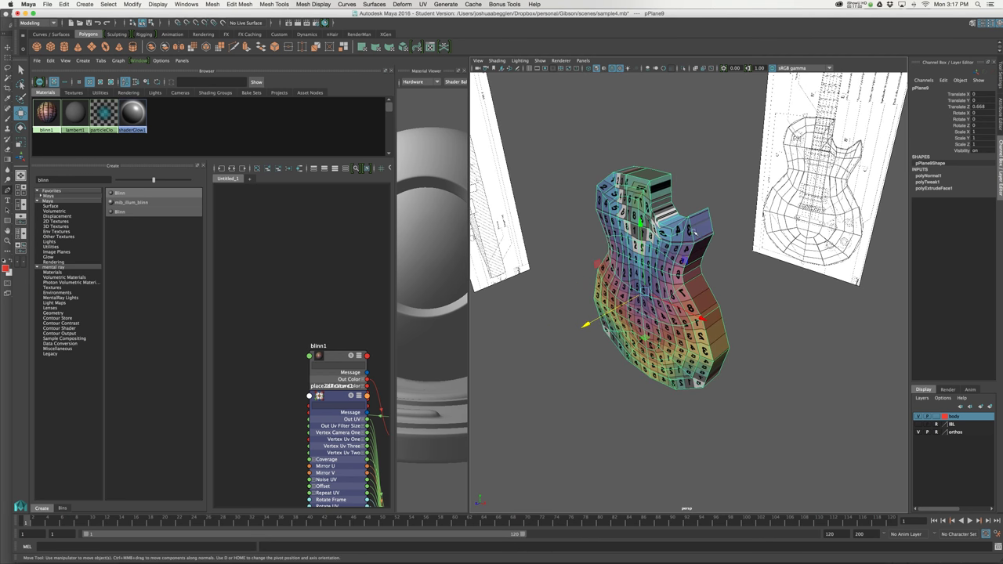
# Open the UV Editor and arrange its window beside the perspective view
pyautogui.click(441, 4)
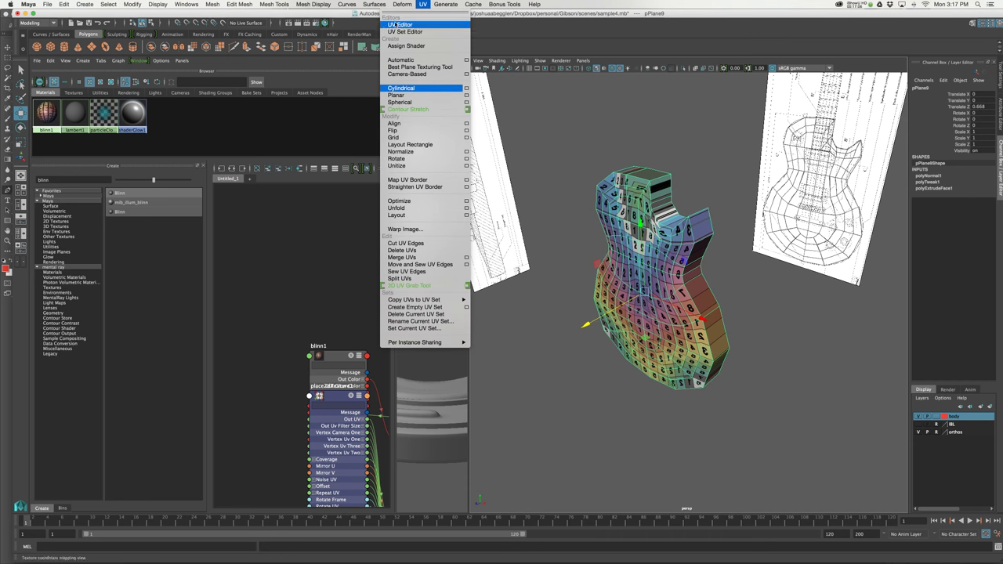
pyautogui.click(400, 24)
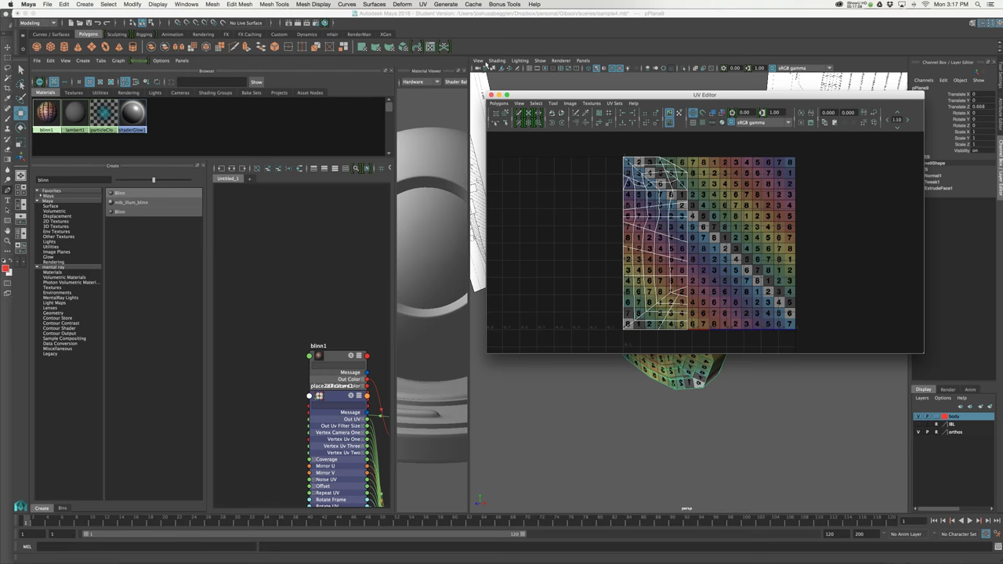
pyautogui.moveTo(717, 94); pyautogui.dragTo(288, 47)
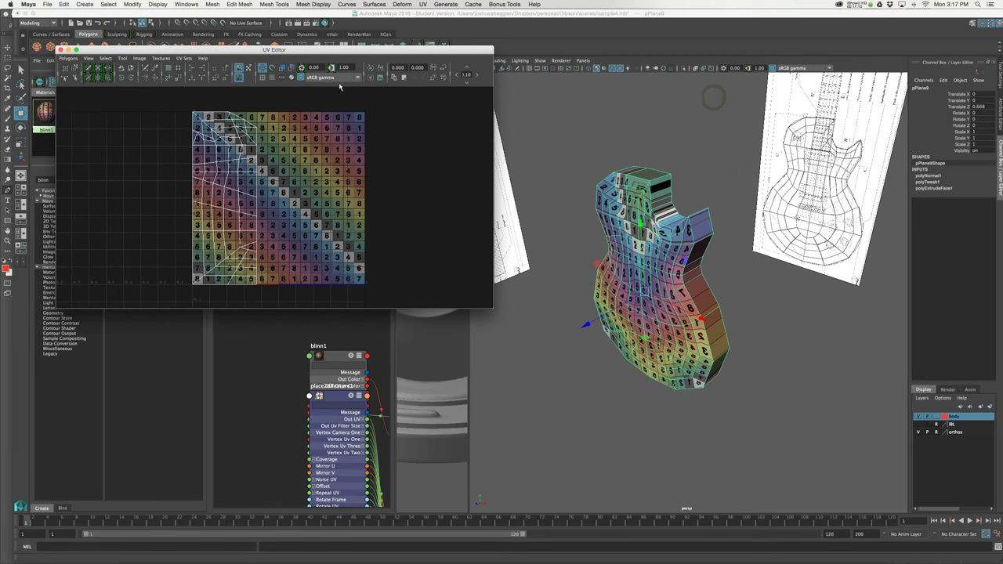
pyautogui.moveTo(492, 308); pyautogui.dragTo(456, 386)
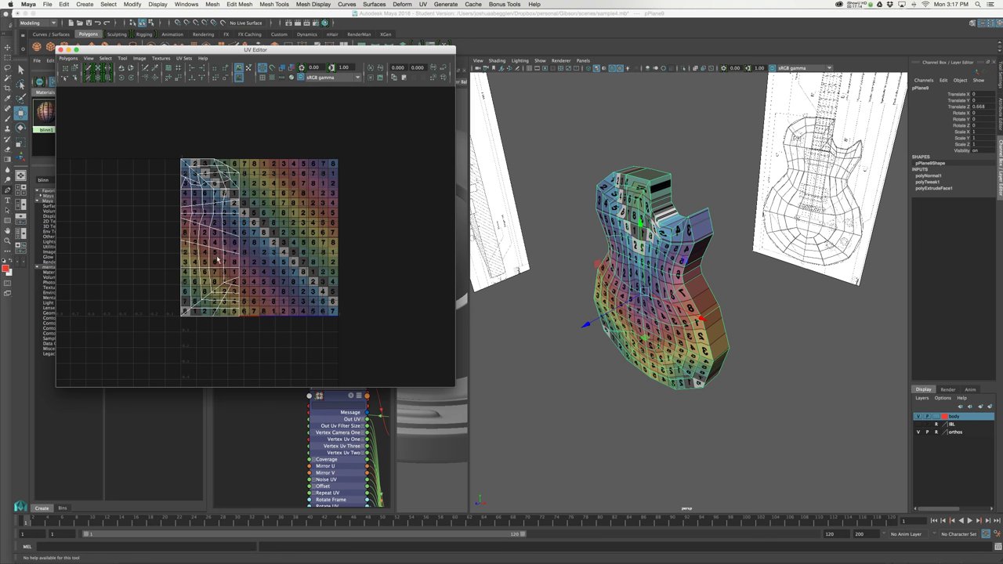
# Apply a planar UV projection to the body from the Z axis, fitted to the bounding box
pyautogui.keyDown('alt'); pyautogui.moveTo(675, 289); pyautogui.dragTo(676, 287); pyautogui.keyUp('alt')
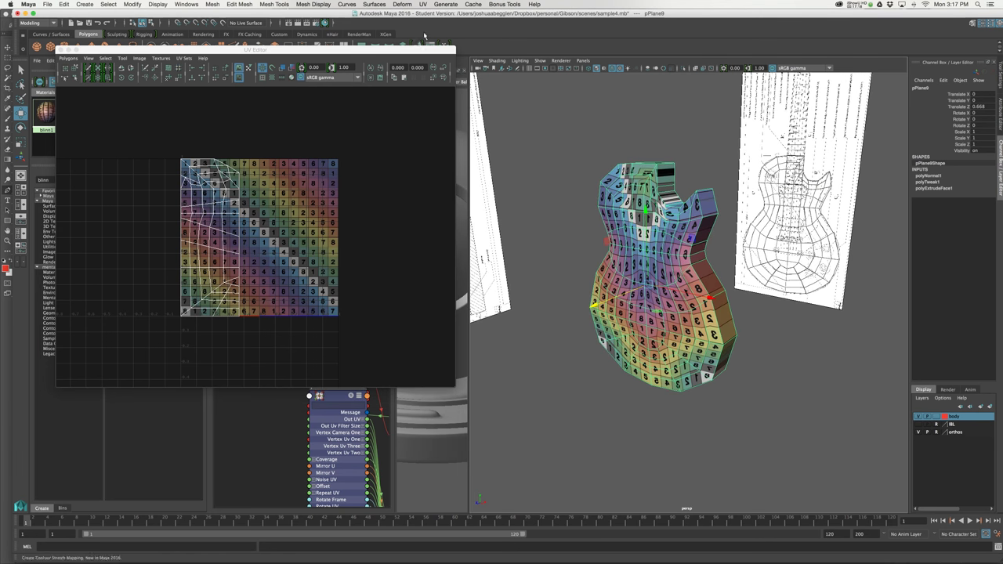
pyautogui.click(445, 4)
pyautogui.moveTo(422, 5)
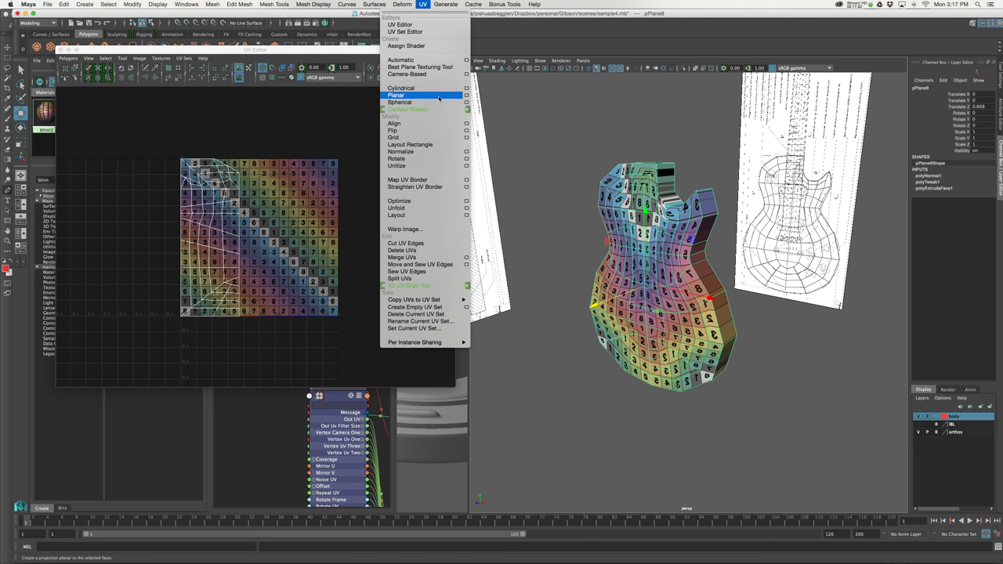
pyautogui.click(468, 94)
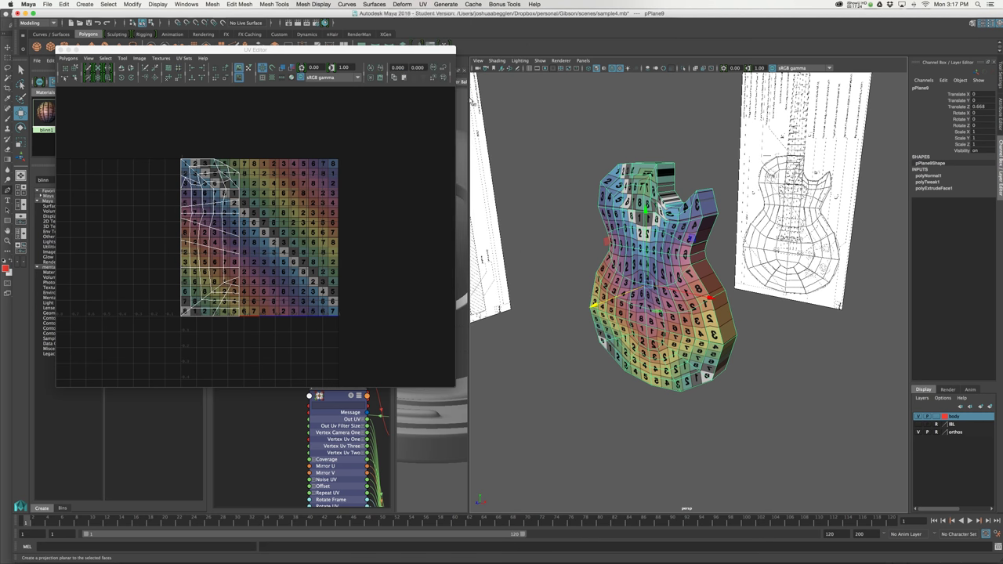
pyautogui.moveTo(703, 106); pyautogui.dragTo(540, 35)
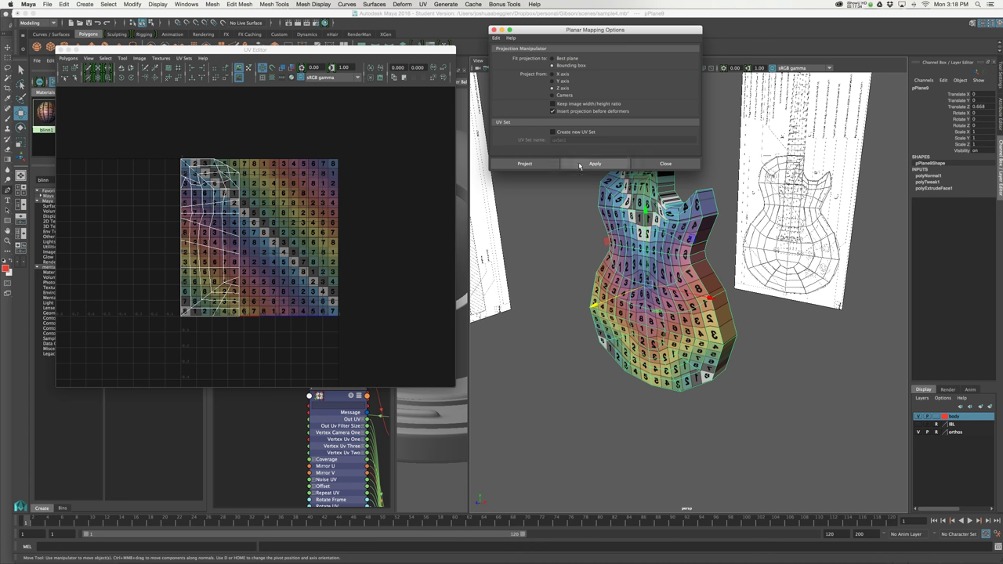
pyautogui.click(536, 164)
pyautogui.click(531, 163)
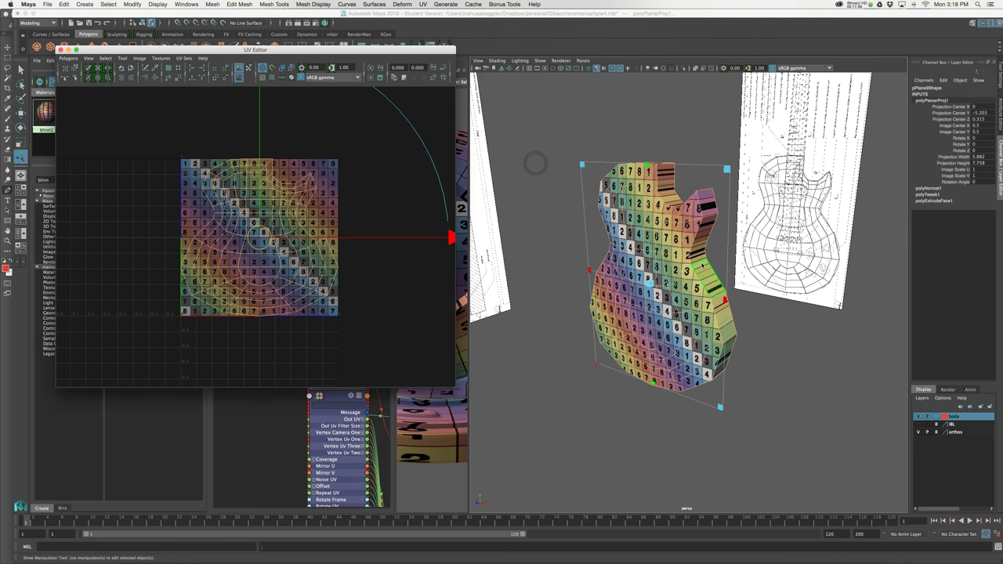
# Select the loop of side faces running around the body's rim
pyautogui.keyDown('alt'); pyautogui.moveTo(611, 255); pyautogui.dragTo(710, 276); pyautogui.keyUp('alt')
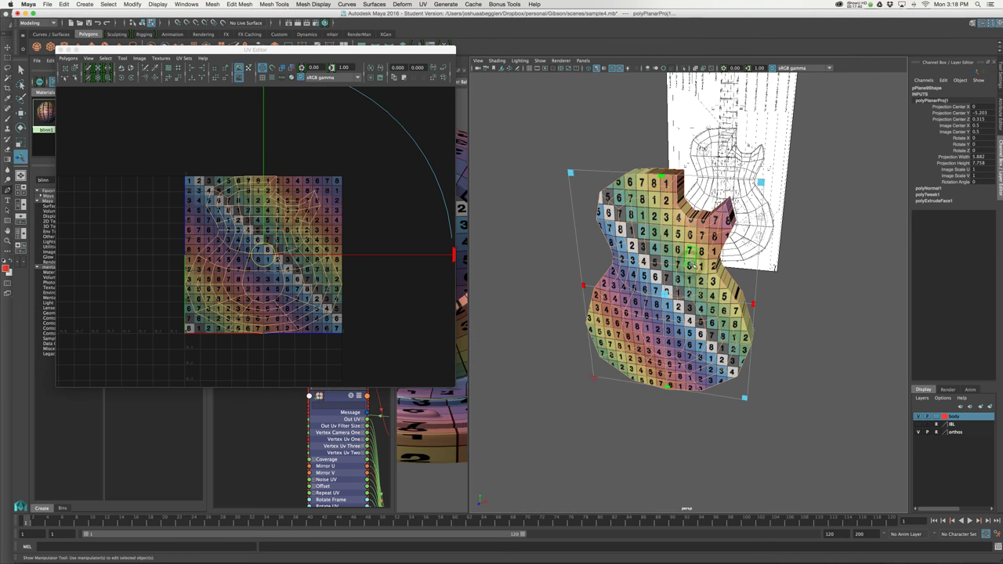
pyautogui.keyDown('alt'); pyautogui.moveTo(710, 275); pyautogui.dragTo(740, 248); pyautogui.keyUp('alt')
pyautogui.press('w')
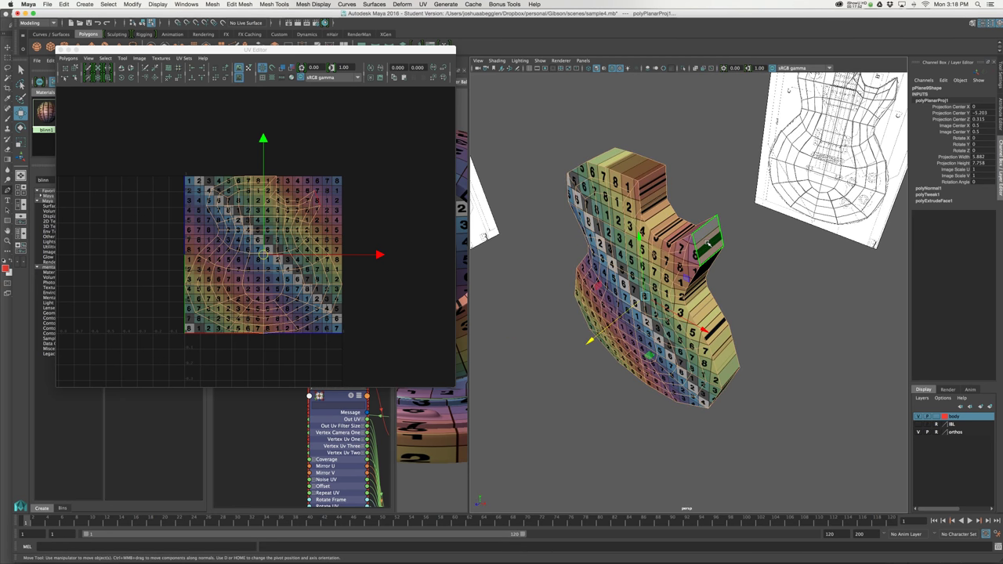
pyautogui.click(710, 244)
pyautogui.keyDown('alt'); pyautogui.moveTo(709, 245); pyautogui.dragTo(708, 229); pyautogui.keyUp('alt')
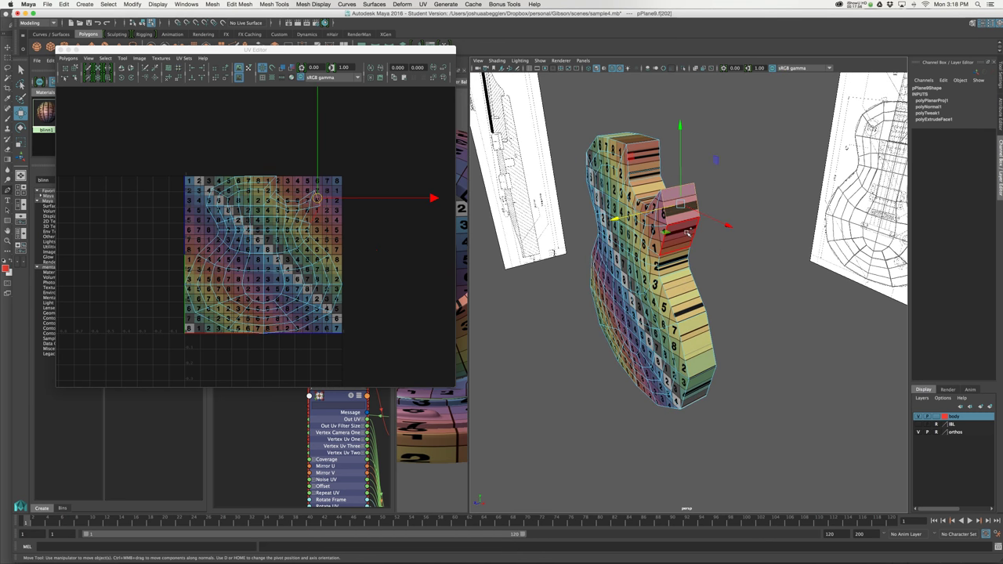
pyautogui.keyDown('shift'); pyautogui.doubleClick(685, 233); pyautogui.keyUp('shift')
# Apply a cylindrical UV projection to the selected rim faces and inspect the checkers around the body's sides
pyautogui.keyDown('alt'); pyautogui.moveTo(714, 251); pyautogui.dragTo(706, 290); pyautogui.keyUp('alt')
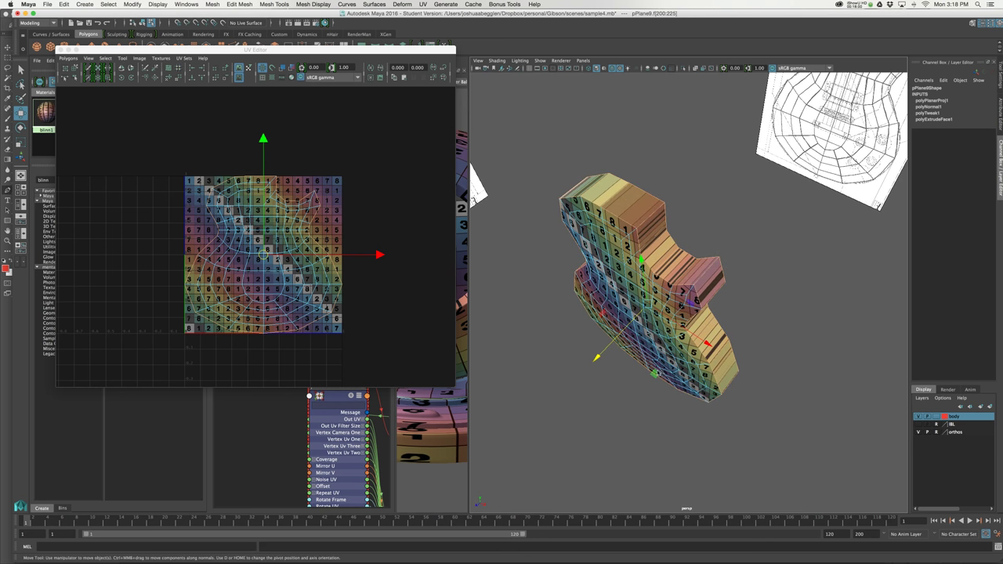
pyautogui.keyDown('alt'); pyautogui.moveTo(715, 325); pyautogui.dragTo(474, 292); pyautogui.keyUp('alt')
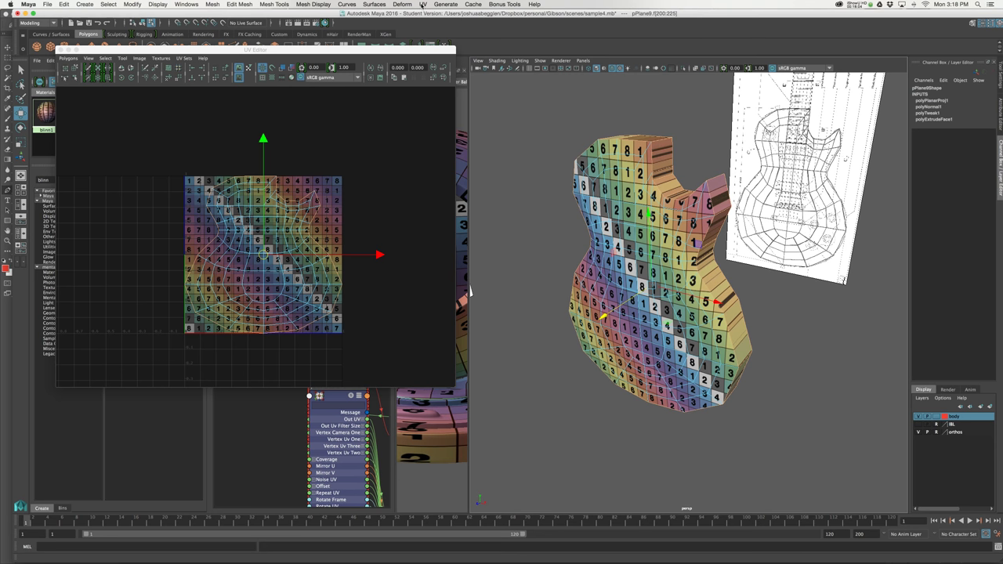
pyautogui.click(445, 4)
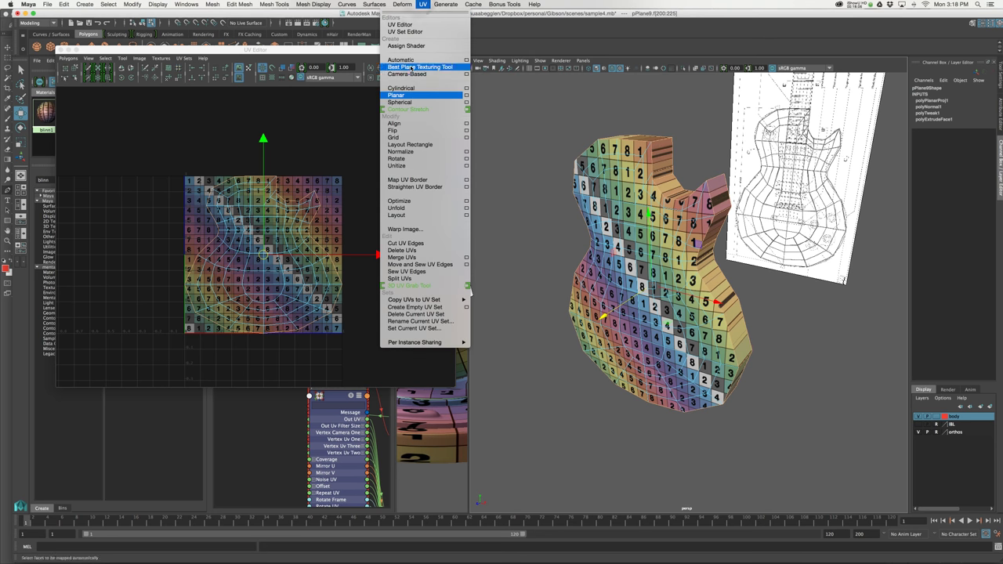
pyautogui.click(440, 91)
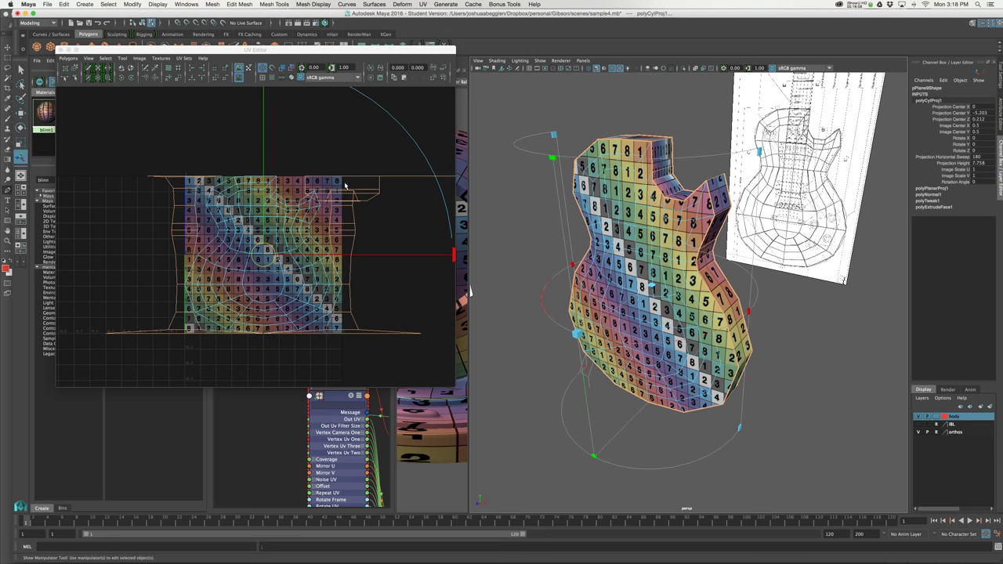
pyautogui.keyDown('alt'); pyautogui.moveTo(470, 290); pyautogui.dragTo(554, 160); pyautogui.keyUp('alt')
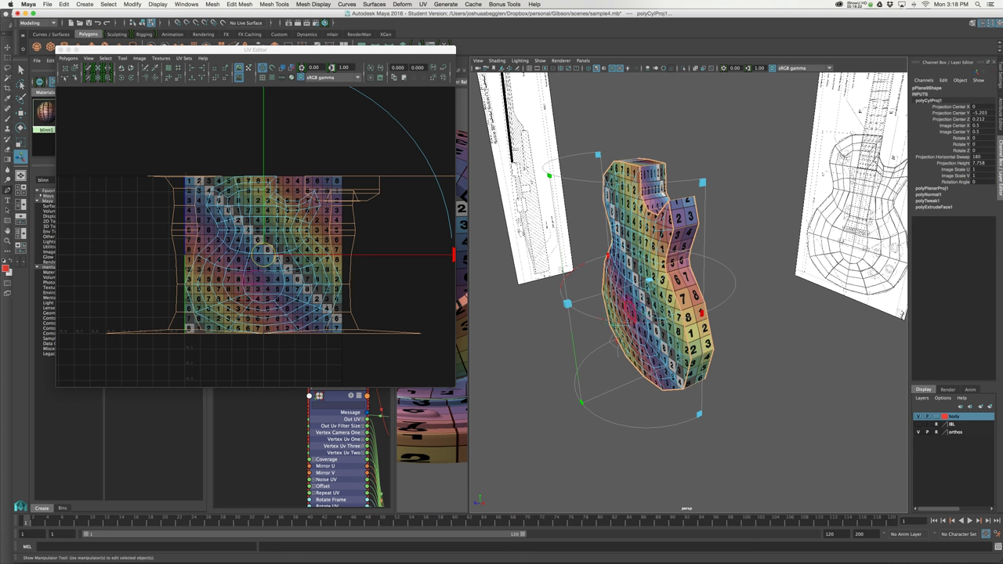
pyautogui.keyDown('alt'); pyautogui.moveTo(715, 297); pyautogui.dragTo(661, 216); pyautogui.keyUp('alt')
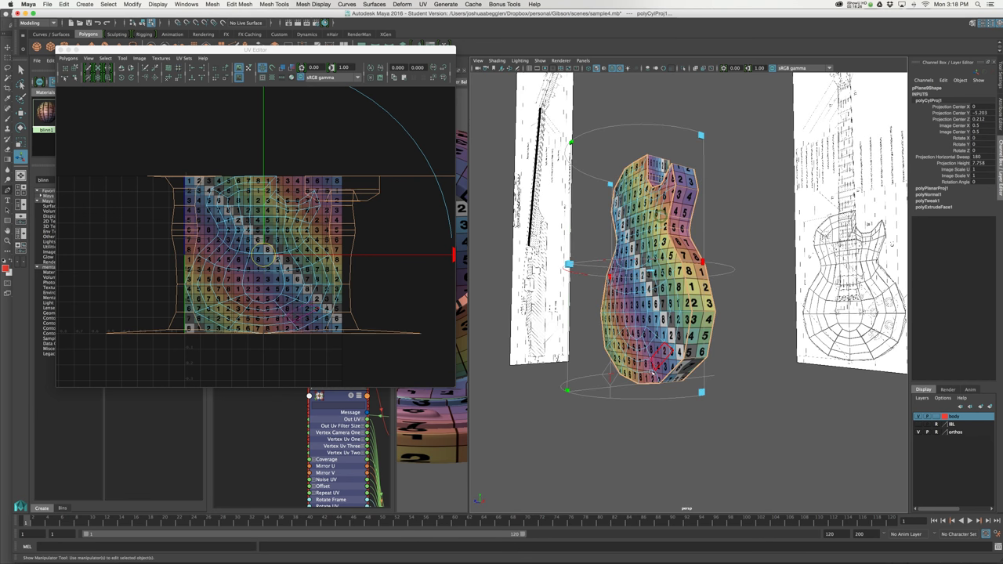
pyautogui.keyDown('alt'); pyautogui.moveTo(661, 345); pyautogui.dragTo(561, 198); pyautogui.keyUp('alt')
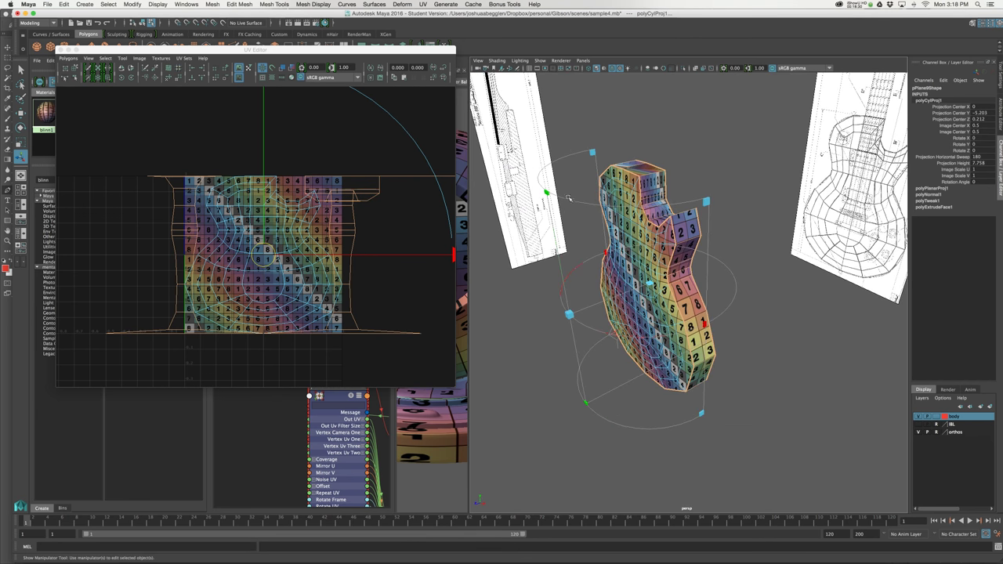
# Set the cylindrical projection's rotation to 90 in X and 180 in Z, and check the checkers along the rim
pyautogui.click(1000, 115)
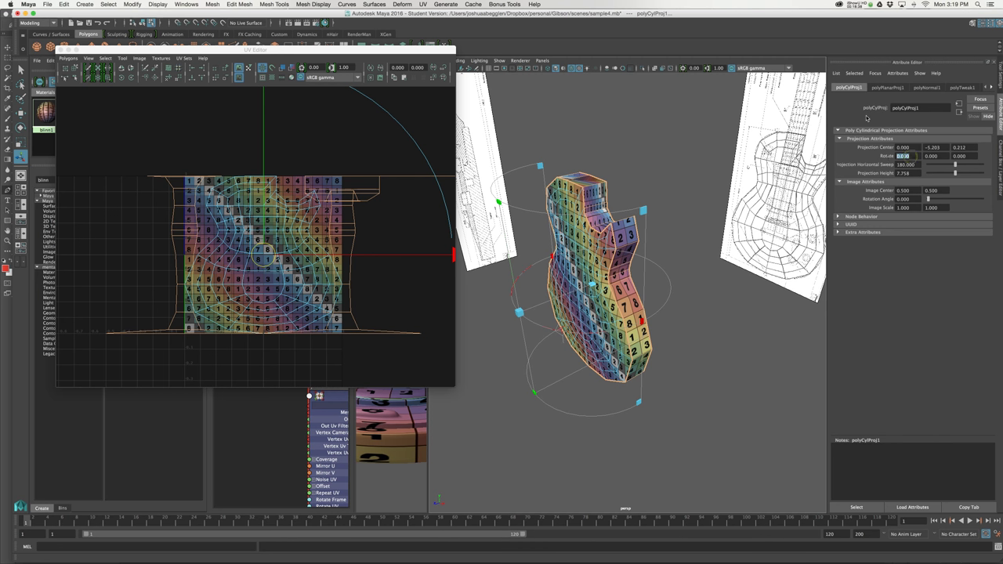
pyautogui.press('Tab')
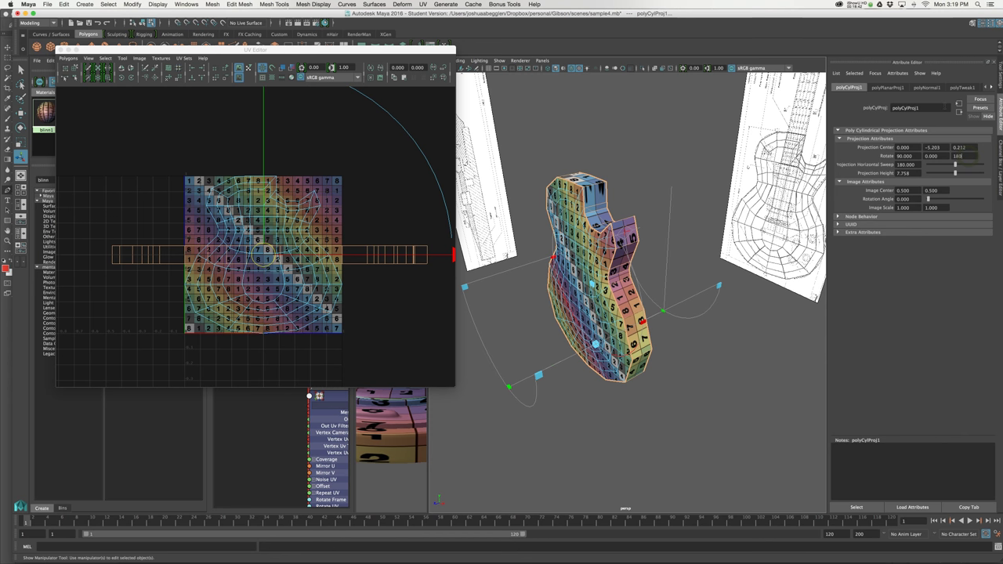
pyautogui.press('Tab')
pyautogui.keyDown('alt'); pyautogui.moveTo(584, 307); pyautogui.dragTo(628, 250); pyautogui.keyUp('alt')
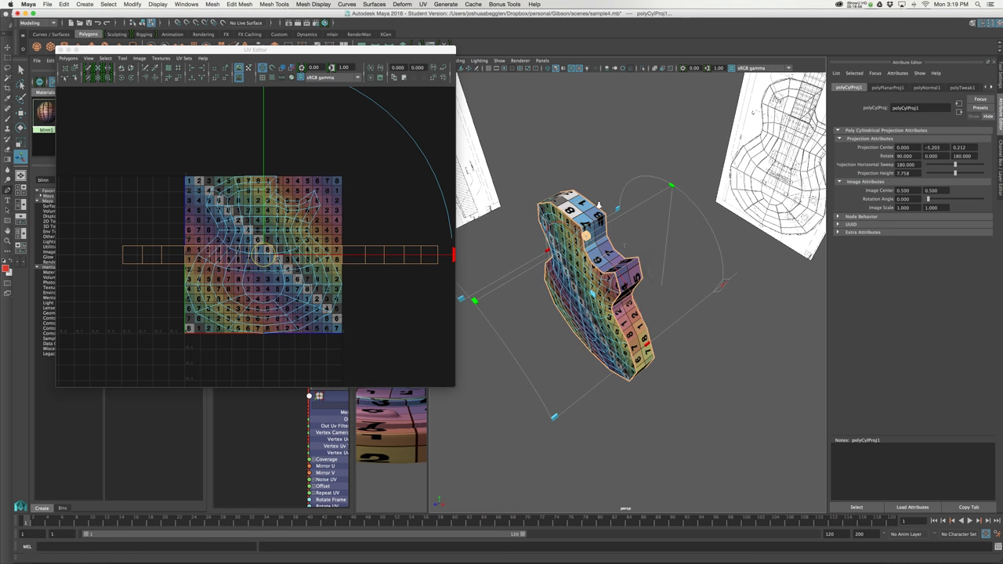
pyautogui.scroll(4, 661, 199)
pyautogui.keyDown('alt'); pyautogui.moveTo(582, 179); pyautogui.dragTo(586, 222); pyautogui.keyUp('alt')
# Select the rim's UV shell and move it up clear of the front-face UVs
pyautogui.click(387, 222)
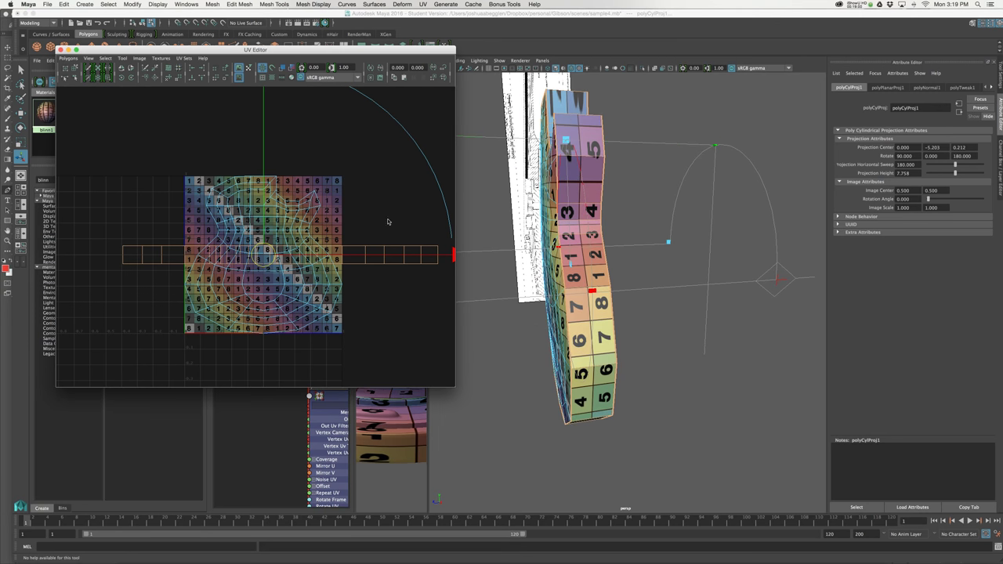
pyautogui.keyDown('alt'); pyautogui.moveTo(332, 246); pyautogui.dragTo(259, 283, button='middle'); pyautogui.keyUp('alt')
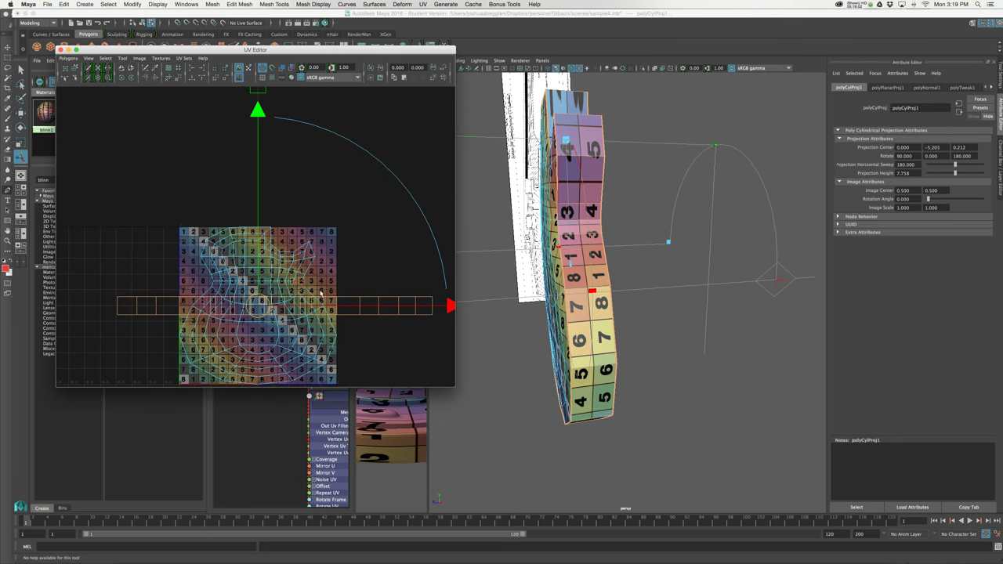
pyautogui.rightClick(342, 301)
pyautogui.moveTo(320, 288); pyautogui.dragTo(314, 286, button='right')
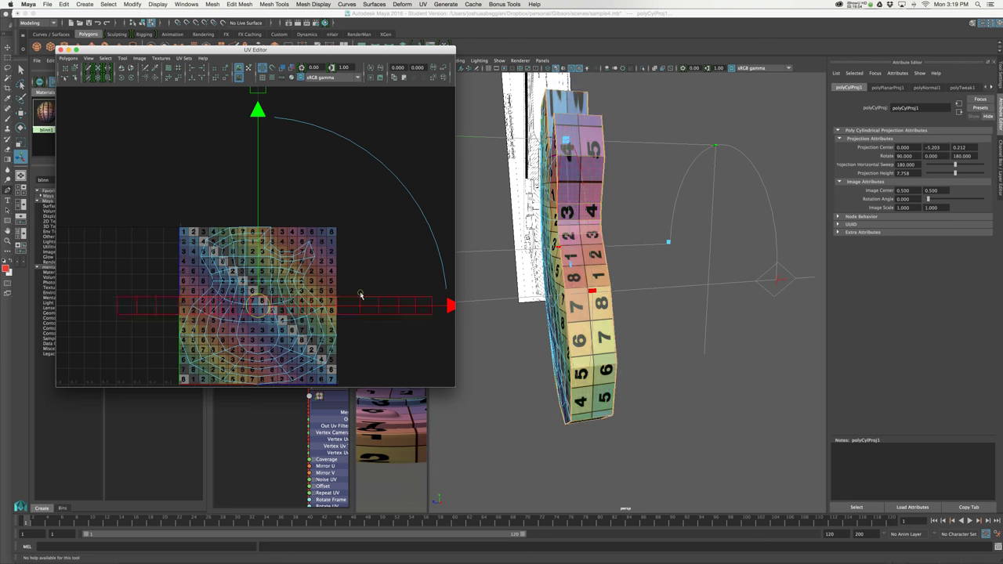
pyautogui.click(361, 294)
pyautogui.press('w')
pyautogui.click(280, 270)
pyautogui.moveTo(292, 308); pyautogui.dragTo(294, 192)
pyautogui.keyDown('alt'); pyautogui.moveTo(295, 193); pyautogui.dragTo(284, 227, button='middle'); pyautogui.keyUp('alt')
# Select the UVs of the rim strip's right half and shift them right to reduce stretching at the upper body corner
pyautogui.keyDown('alt'); pyautogui.moveTo(510, 126); pyautogui.dragTo(574, 178); pyautogui.keyUp('alt')
pyautogui.moveTo(562, 169); pyautogui.dragTo(561, 142, button='right')
pyautogui.click(558, 153)
pyautogui.keyDown('alt'); pyautogui.moveTo(299, 217); pyautogui.dragTo(324, 228, button='middle'); pyautogui.keyUp('alt')
pyautogui.moveTo(319, 230); pyautogui.dragTo(354, 229, button='right')
pyautogui.moveTo(453, 217); pyautogui.dragTo(269, 248)
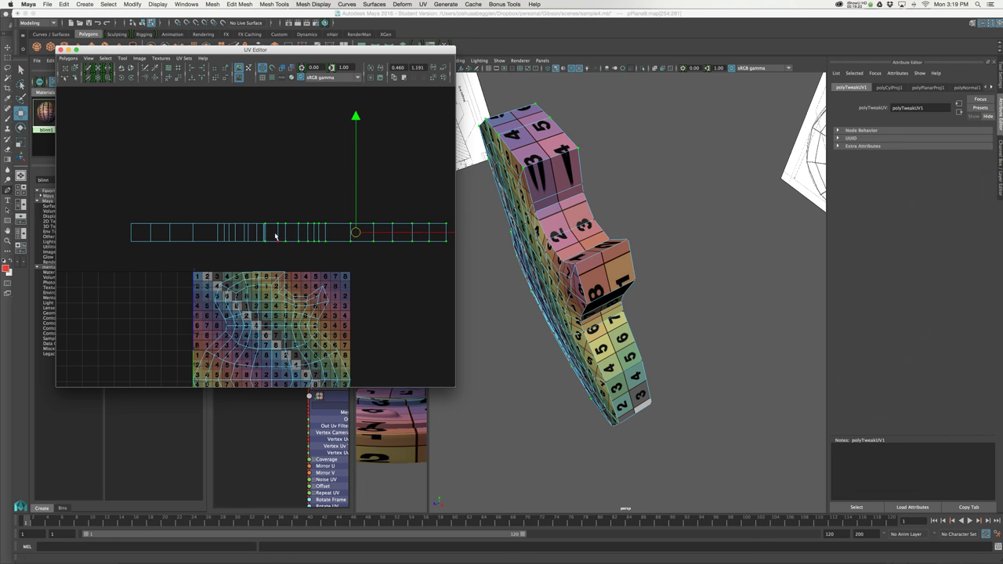
pyautogui.moveTo(387, 233); pyautogui.dragTo(406, 231)
pyautogui.keyDown('alt'); pyautogui.moveTo(591, 202); pyautogui.dragTo(598, 203); pyautogui.keyUp('alt')
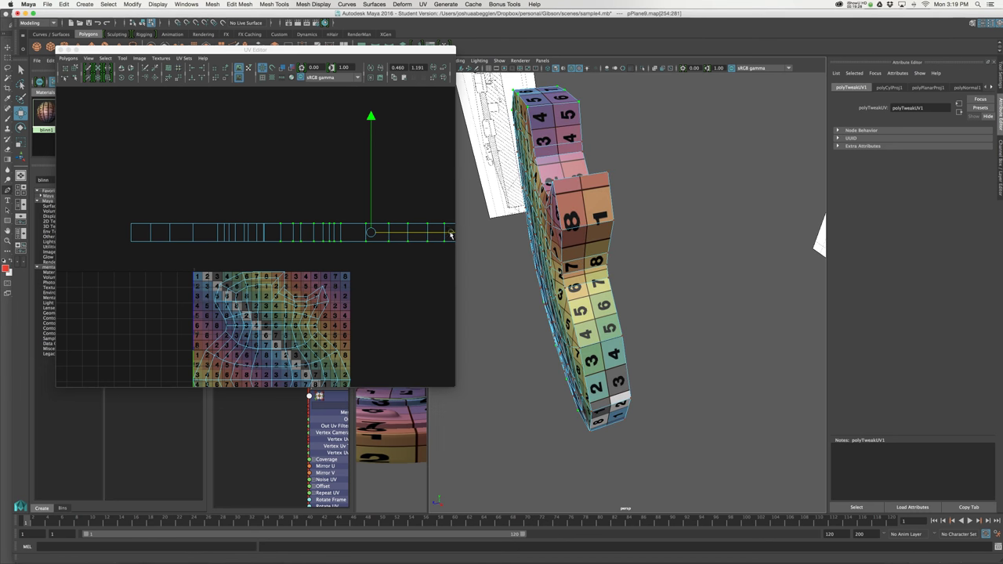
pyautogui.click(450, 234)
pyautogui.moveTo(450, 233); pyautogui.dragTo(446, 236)
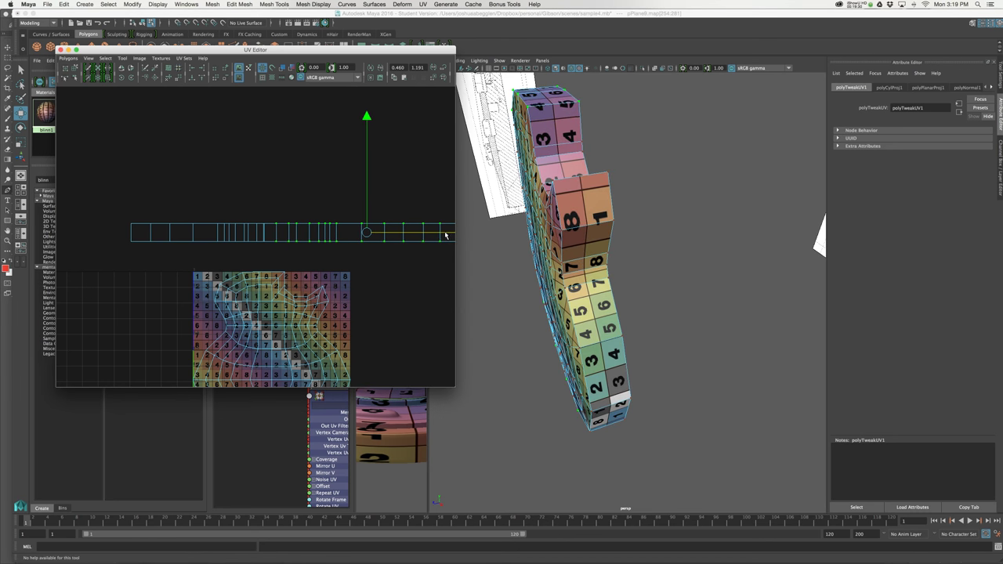
pyautogui.keyDown('alt'); pyautogui.moveTo(572, 188); pyautogui.dragTo(598, 185); pyautogui.keyUp('alt')
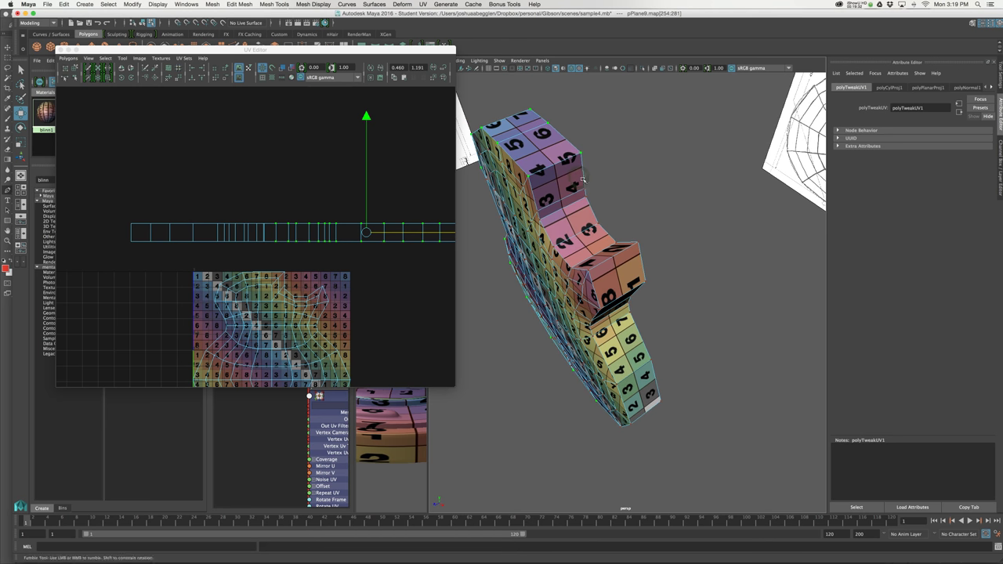
# Select the whole rim UV strip and scale it down vertically to bring its checkers closer to square
pyautogui.keyDown('alt'); pyautogui.moveTo(343, 232); pyautogui.dragTo(328, 229, button='middle'); pyautogui.keyUp('alt')
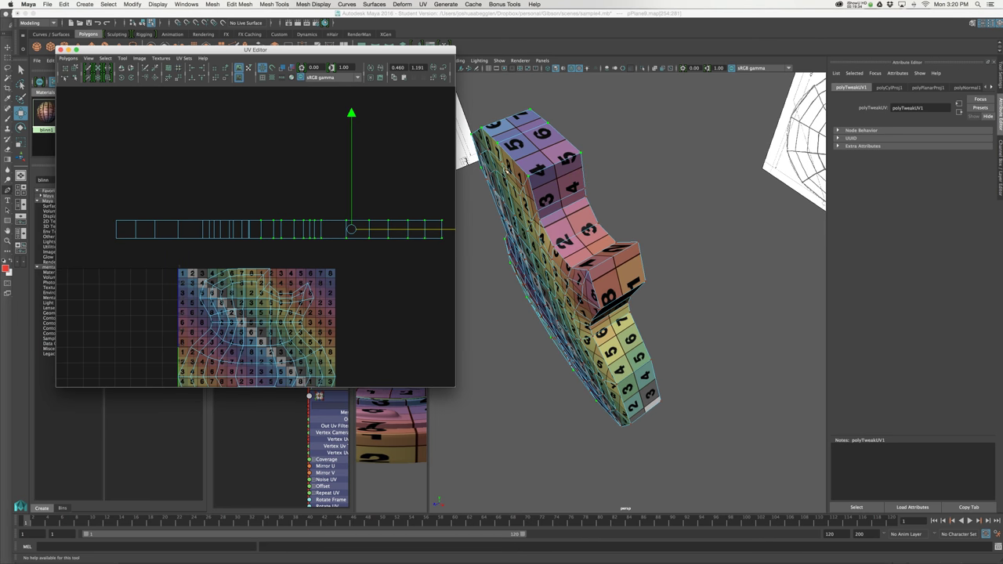
pyautogui.rightClick(296, 229)
pyautogui.moveTo(321, 228); pyautogui.dragTo(295, 207, button='right')
pyautogui.press('e')
pyautogui.press('r')
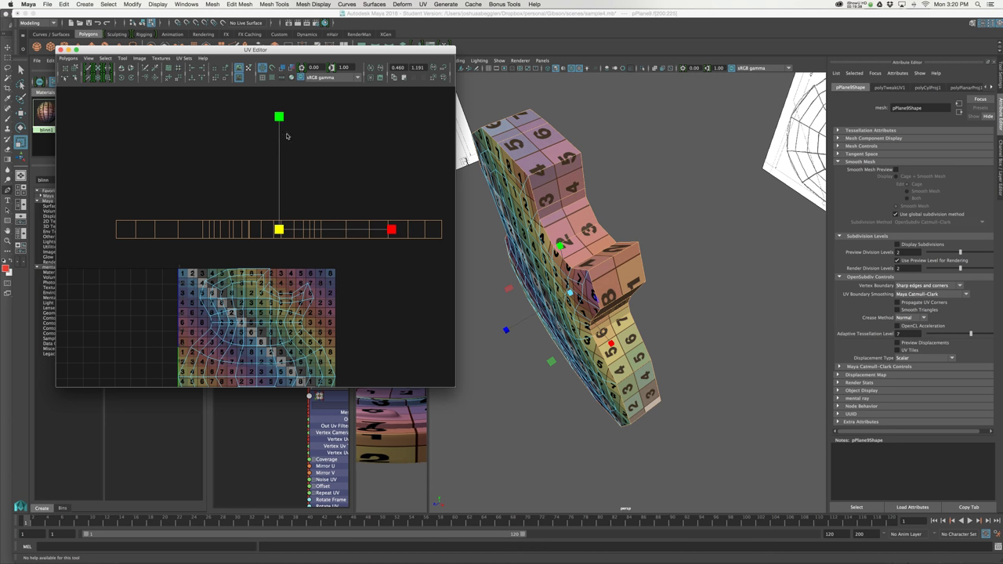
pyautogui.click(276, 124)
pyautogui.moveTo(275, 129); pyautogui.dragTo(271, 147)
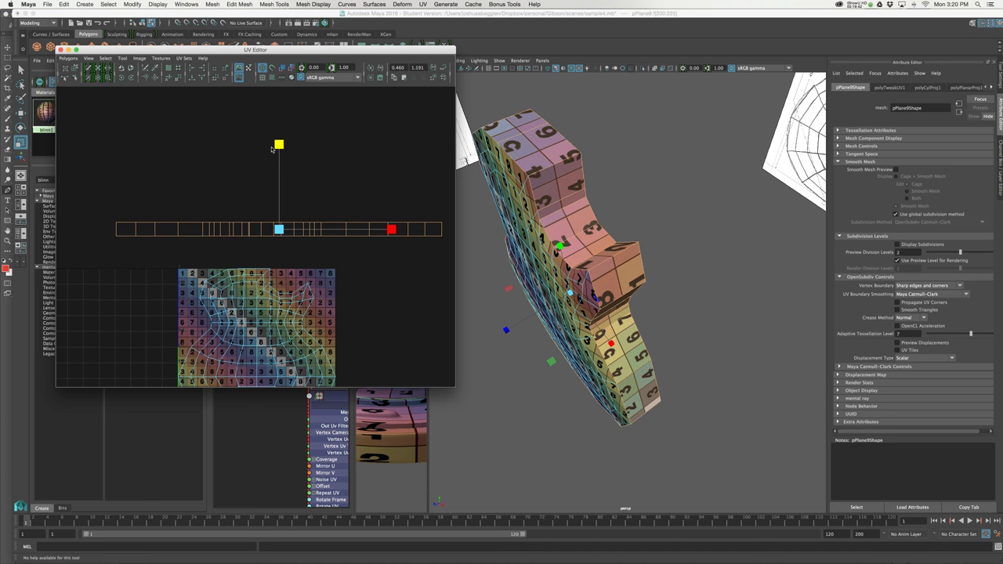
# Reselect the right-half UVs of the rim strip, shift them horizontally, and refine the selection by dropping an inner column
pyautogui.rightClick(312, 228)
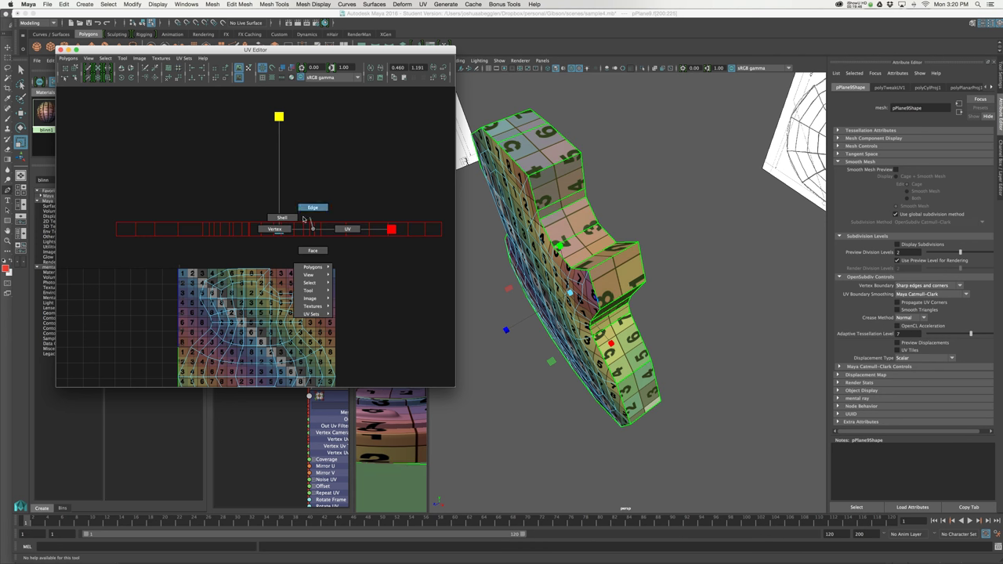
pyautogui.moveTo(317, 227); pyautogui.dragTo(358, 217, button='right')
pyautogui.moveTo(407, 242); pyautogui.dragTo(259, 254)
pyautogui.press('w')
pyautogui.moveTo(399, 231); pyautogui.dragTo(397, 231)
pyautogui.keyDown('alt'); pyautogui.moveTo(389, 224); pyautogui.dragTo(326, 204, button='middle'); pyautogui.keyUp('alt')
pyautogui.keyDown('alt'); pyautogui.moveTo(589, 203); pyautogui.dragTo(650, 237); pyautogui.keyUp('alt')
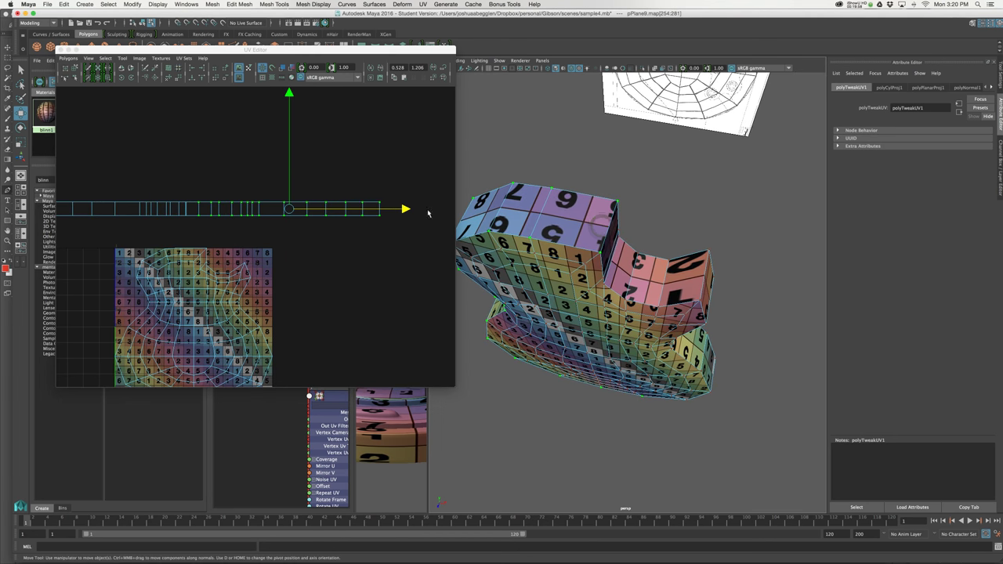
pyautogui.keyDown('alt'); pyautogui.moveTo(190, 199); pyautogui.dragTo(190, 199, button='middle'); pyautogui.keyUp('alt')
pyautogui.keyDown('ctrl'); pyautogui.moveTo(214, 216); pyautogui.dragTo(212, 218); pyautogui.keyUp('ctrl')
pyautogui.press('z')
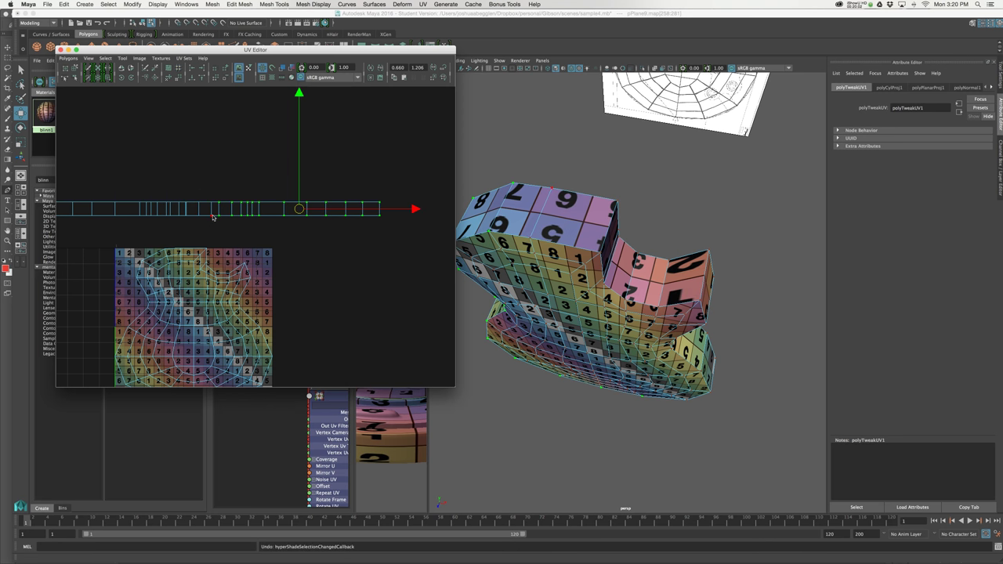
# Select the rim strip's left-half UVs and shift them left in small amounts, dropping inner columns from the selection between moves
pyautogui.keyDown('alt'); pyautogui.moveTo(235, 215); pyautogui.dragTo(323, 213, button='middle'); pyautogui.keyUp('alt')
pyautogui.moveTo(299, 200); pyautogui.dragTo(133, 230)
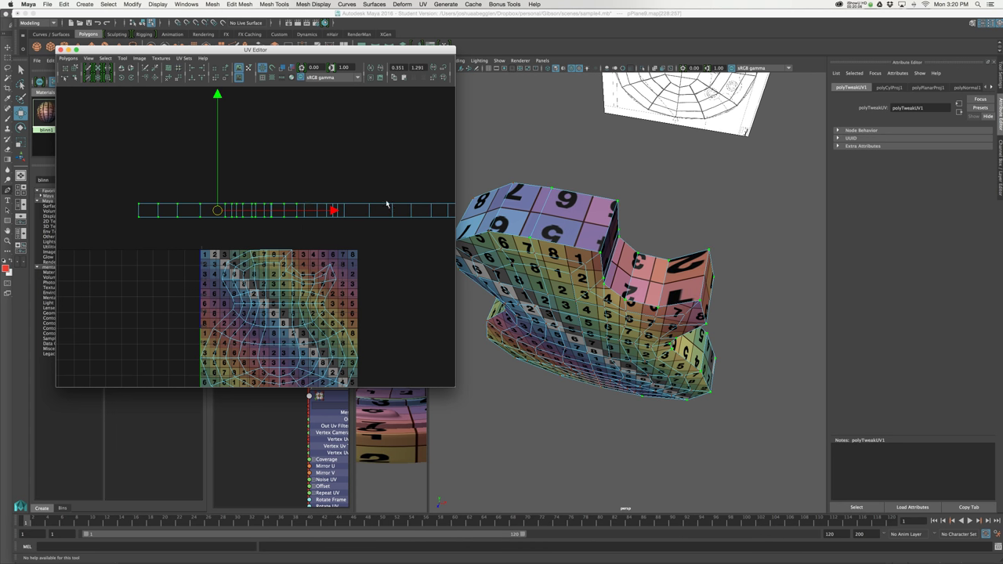
pyautogui.moveTo(333, 212); pyautogui.dragTo(325, 212)
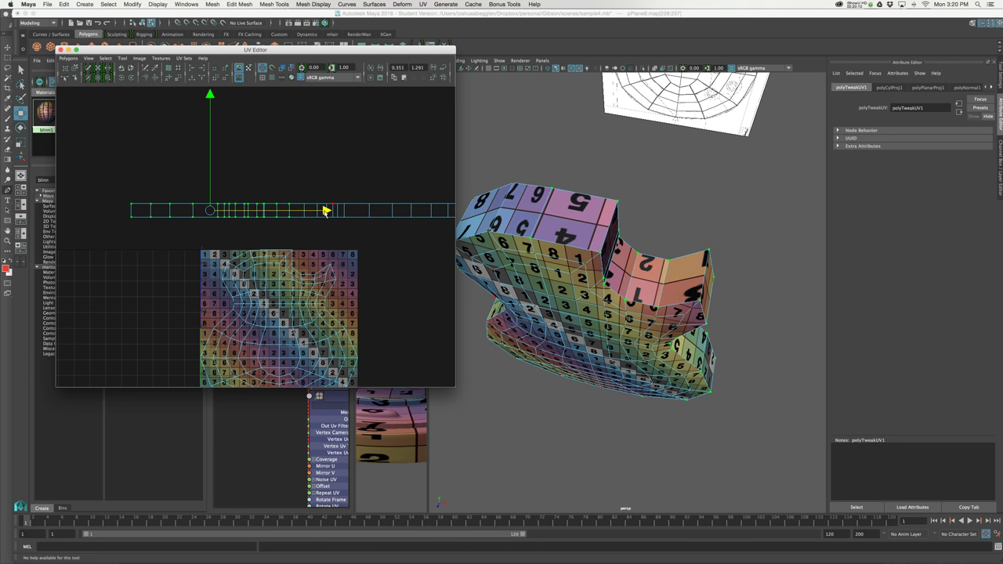
pyautogui.press('z')
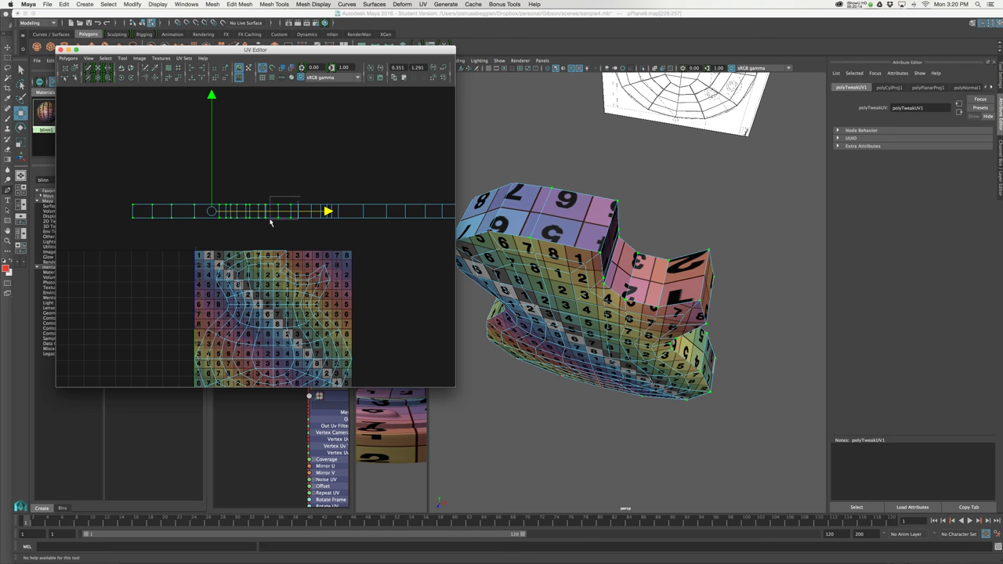
pyautogui.keyDown('ctrl'); pyautogui.moveTo(264, 221); pyautogui.dragTo(293, 212); pyautogui.keyUp('ctrl')
pyautogui.press('z')
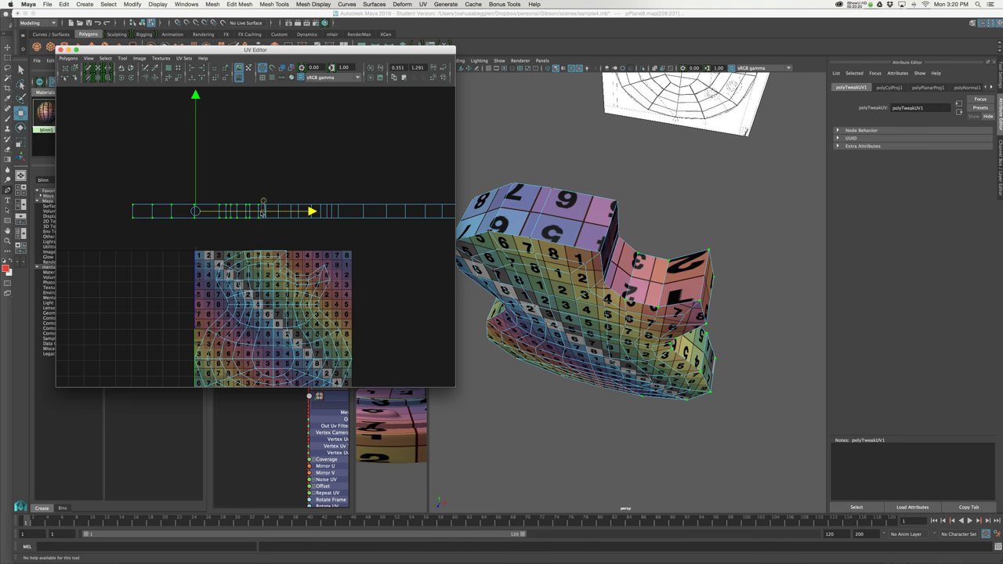
pyautogui.moveTo(310, 212)
pyautogui.mouseDown()
pyautogui.moveTo(291, 212)
pyautogui.moveTo(305, 214)
pyautogui.mouseUp()
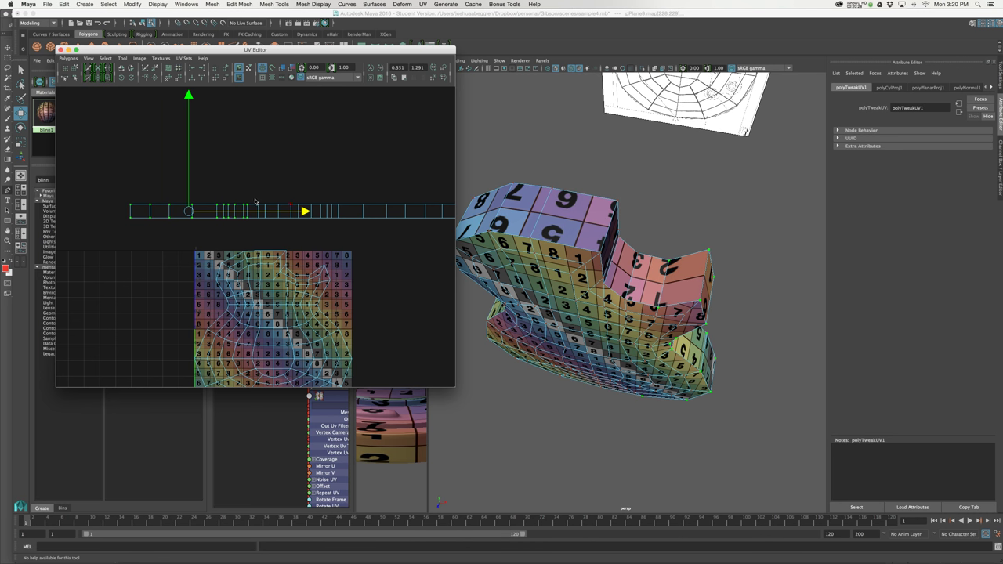
pyautogui.keyDown('ctrl'); pyautogui.moveTo(247, 223); pyautogui.dragTo(247, 222); pyautogui.keyUp('ctrl')
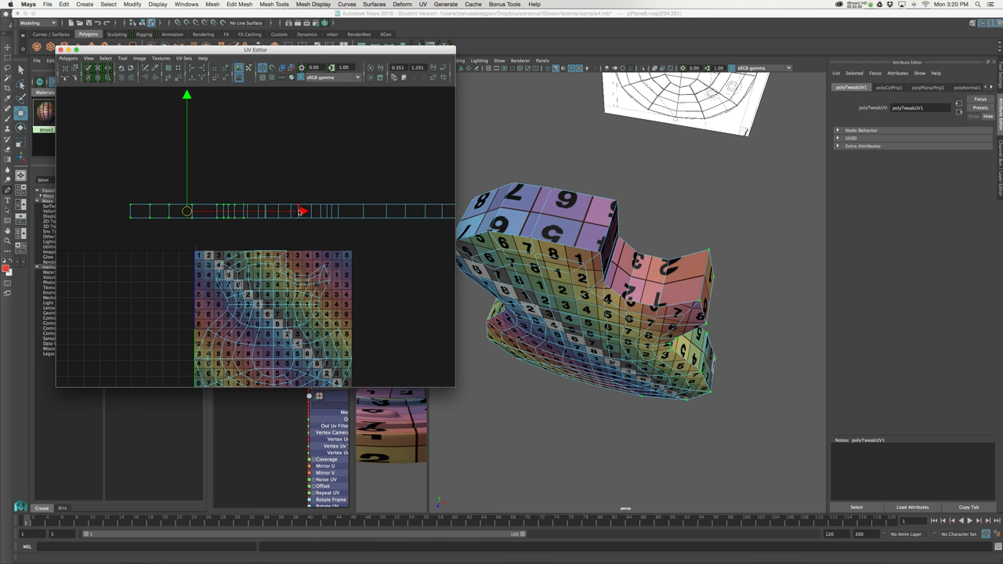
pyautogui.moveTo(303, 211); pyautogui.dragTo(300, 212)
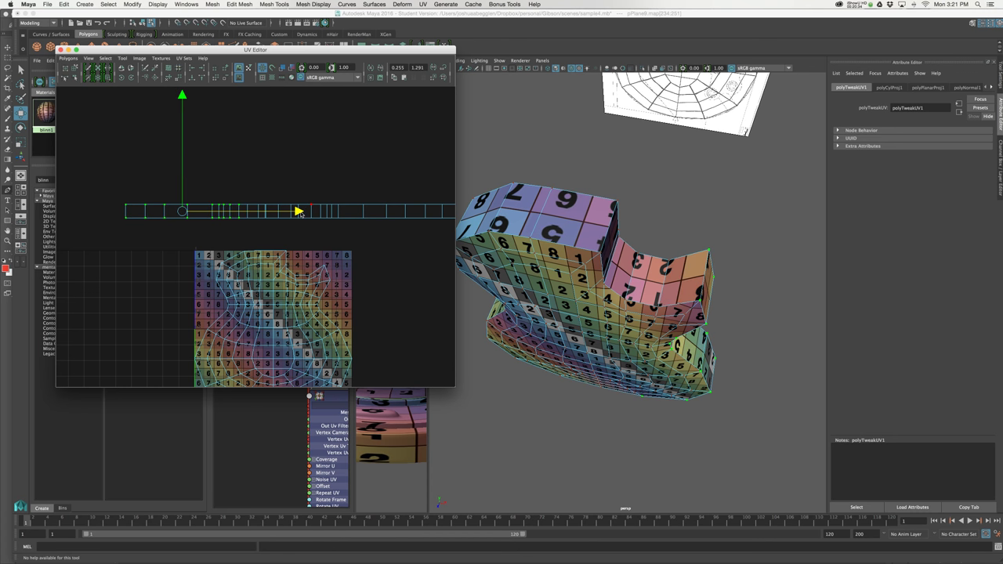
# Deselect more inner columns and move the remaining left-end UVs farther left to even out the checkers below the cutaway horn
pyautogui.moveTo(729, 293)
pyautogui.keyDown('alt'); pyautogui.mouseDown()
pyautogui.moveTo(696, 287)
pyautogui.moveTo(703, 298)
pyautogui.moveTo(669, 271)
pyautogui.moveTo(718, 293)
pyautogui.mouseUp(); pyautogui.keyUp('alt')
pyautogui.keyDown('alt'); pyautogui.moveTo(718, 294); pyautogui.dragTo(740, 308, button='middle'); pyautogui.keyUp('alt')
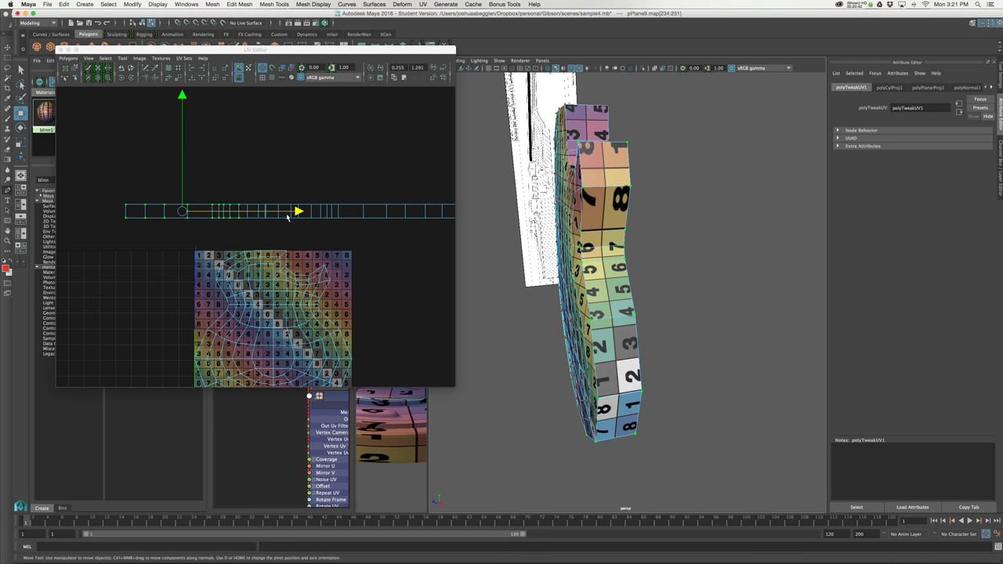
pyautogui.keyDown('alt'); pyautogui.click(244, 202); pyautogui.keyUp('alt')
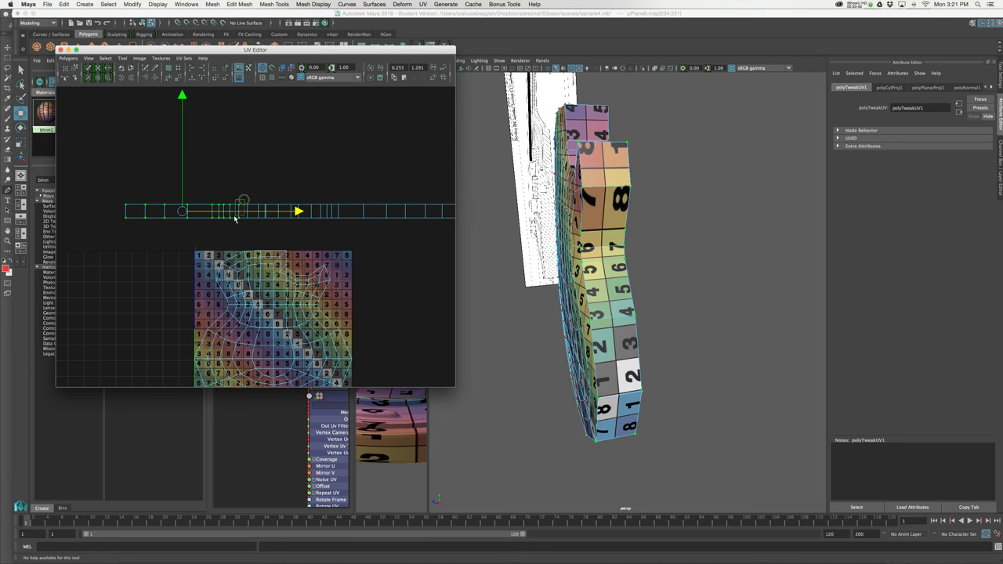
pyautogui.moveTo(229, 224); pyautogui.dragTo(230, 221)
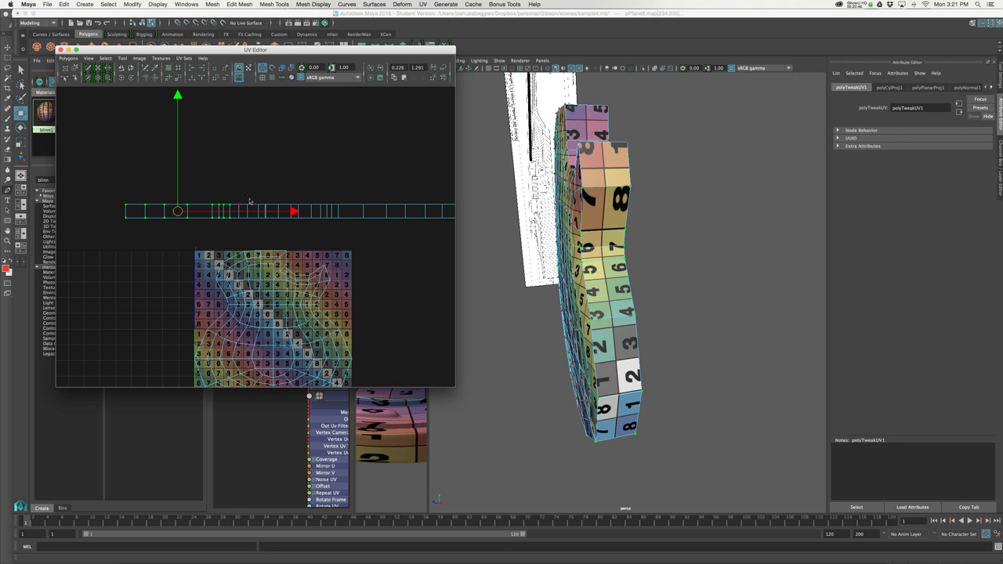
pyautogui.moveTo(294, 212); pyautogui.dragTo(287, 212)
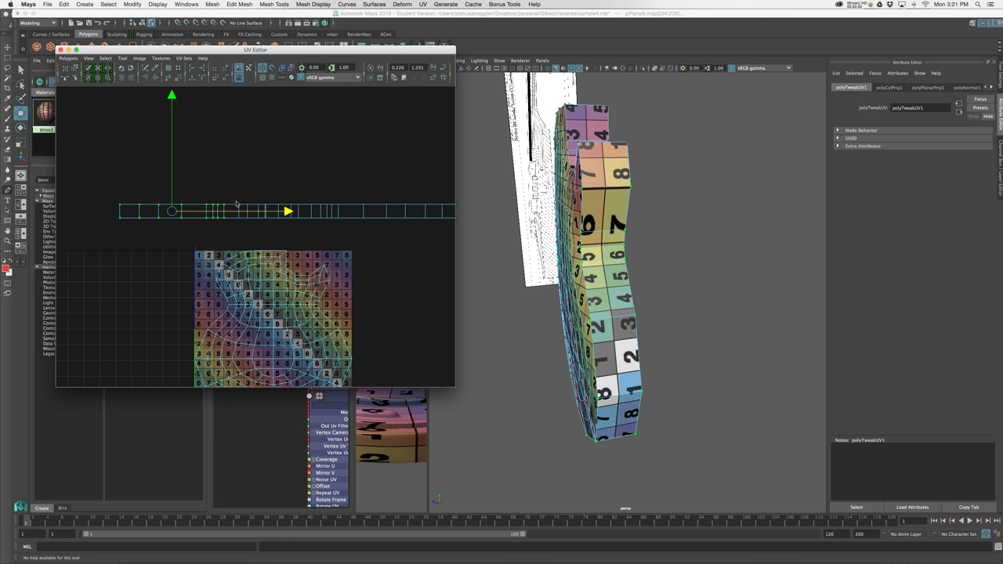
pyautogui.moveTo(279, 213); pyautogui.dragTo(274, 213)
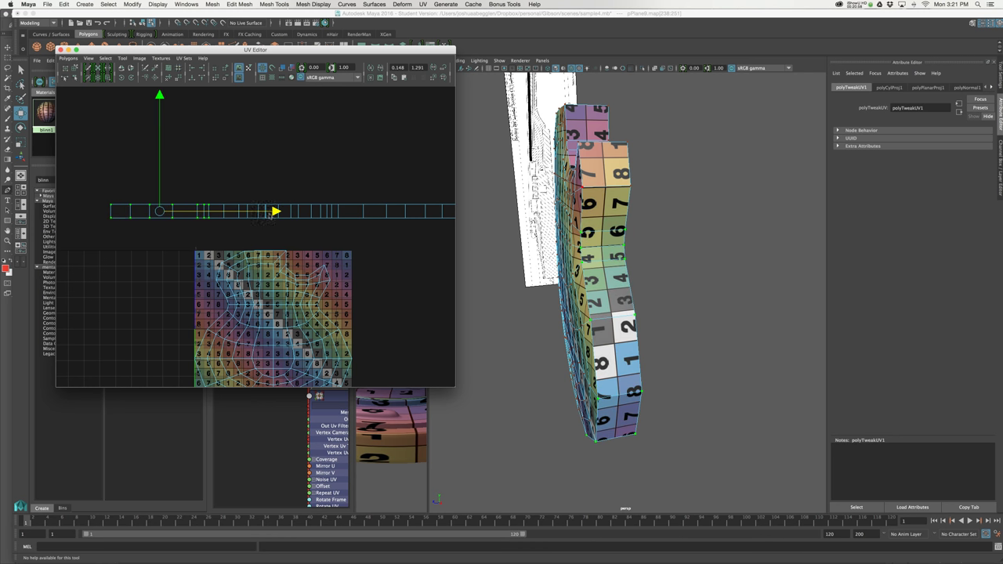
# Shift the rim strip's left-end UV columns horizontally in small amounts, deselecting an inner column between moves, to even out the lower-bout checkers
pyautogui.keyDown('ctrl'); pyautogui.moveTo(210, 217); pyautogui.dragTo(208, 221); pyautogui.keyUp('ctrl')
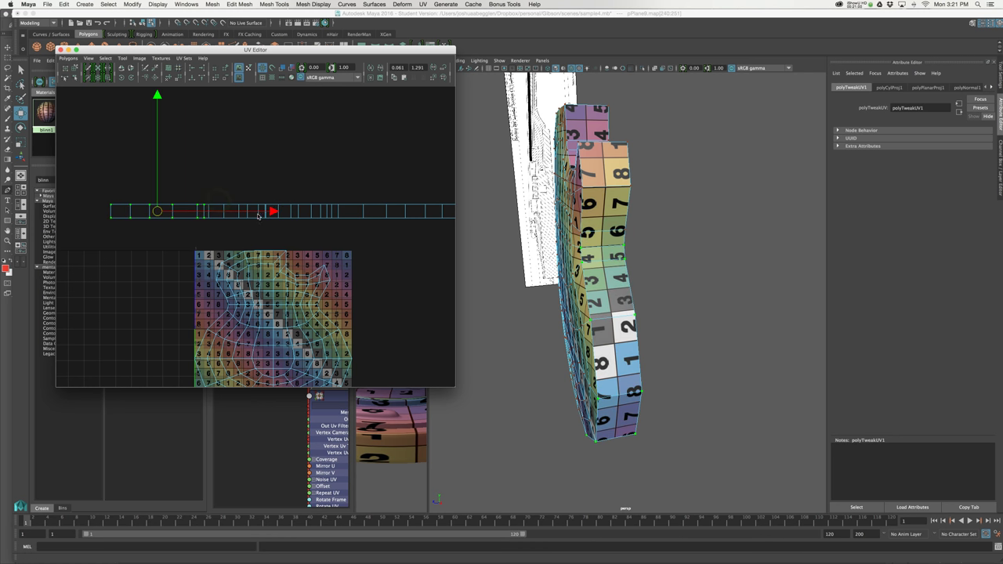
pyautogui.moveTo(274, 214); pyautogui.dragTo(272, 212)
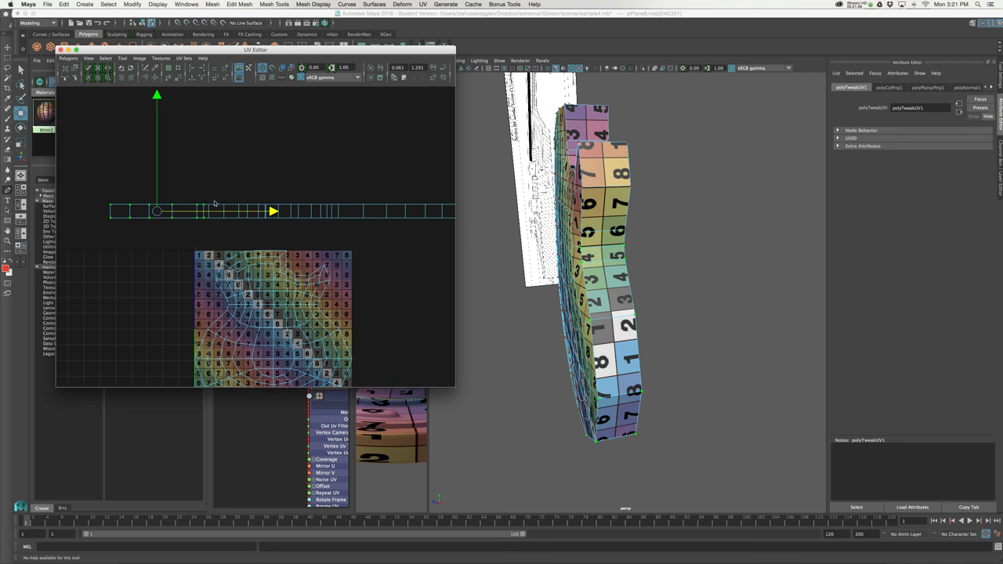
pyautogui.keyDown('ctrl'); pyautogui.moveTo(202, 221); pyautogui.dragTo(201, 225); pyautogui.keyUp('ctrl')
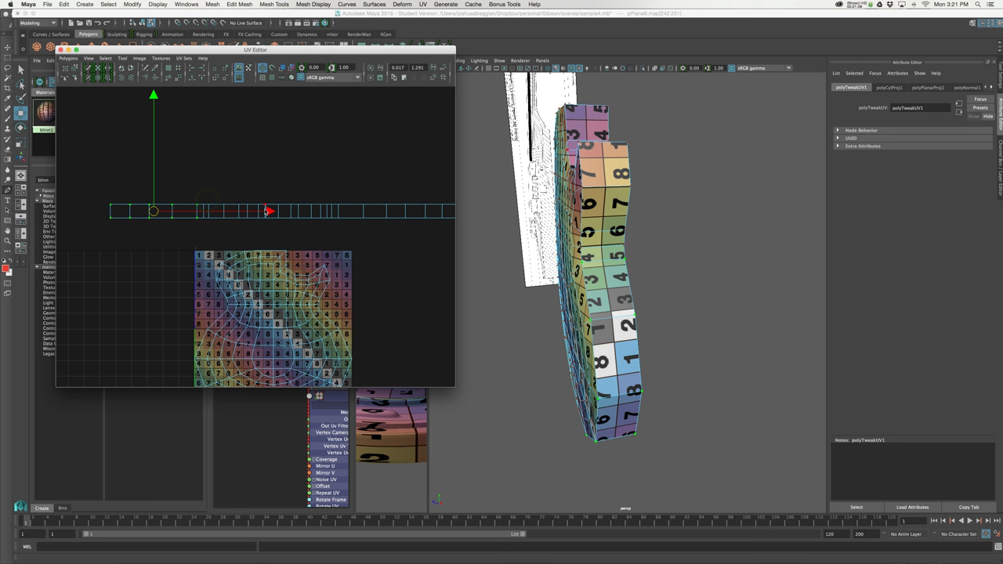
pyautogui.moveTo(268, 211); pyautogui.dragTo(270, 212)
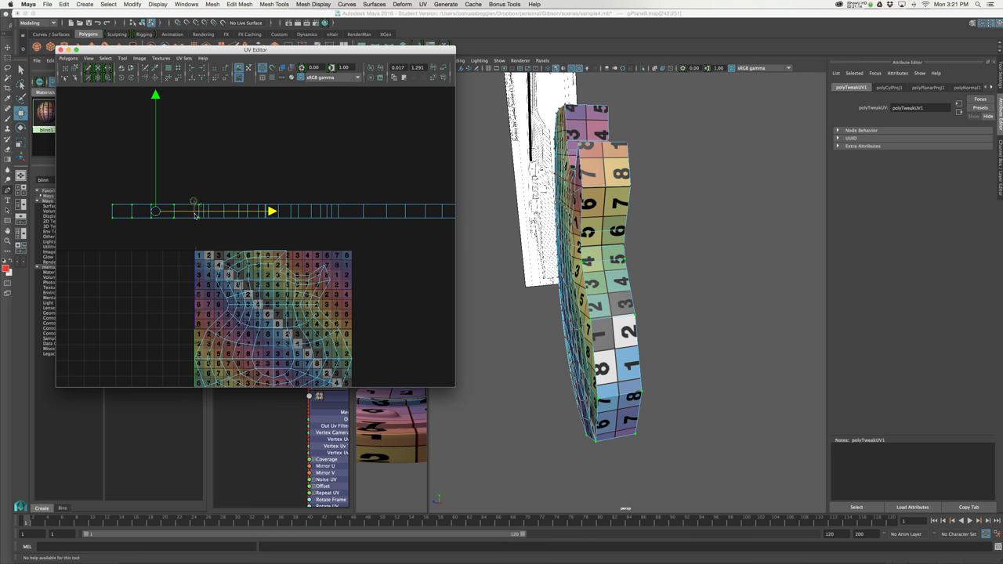
pyautogui.keyDown('ctrl'); pyautogui.moveTo(200, 220); pyautogui.dragTo(266, 211); pyautogui.keyUp('ctrl')
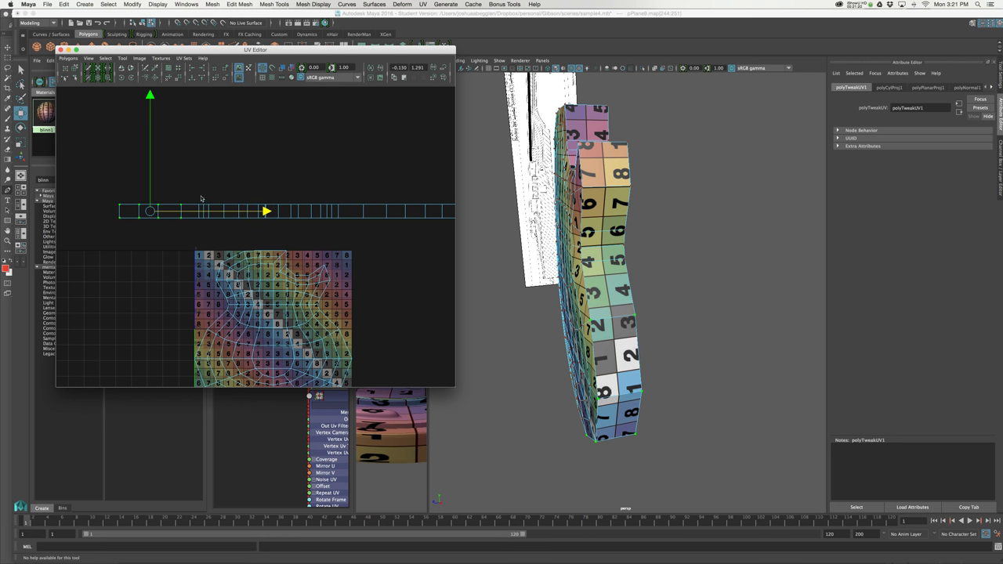
pyautogui.keyDown('ctrl'); pyautogui.moveTo(179, 220); pyautogui.dragTo(179, 222); pyautogui.keyUp('ctrl')
pyautogui.moveTo(253, 213); pyautogui.dragTo(248, 215)
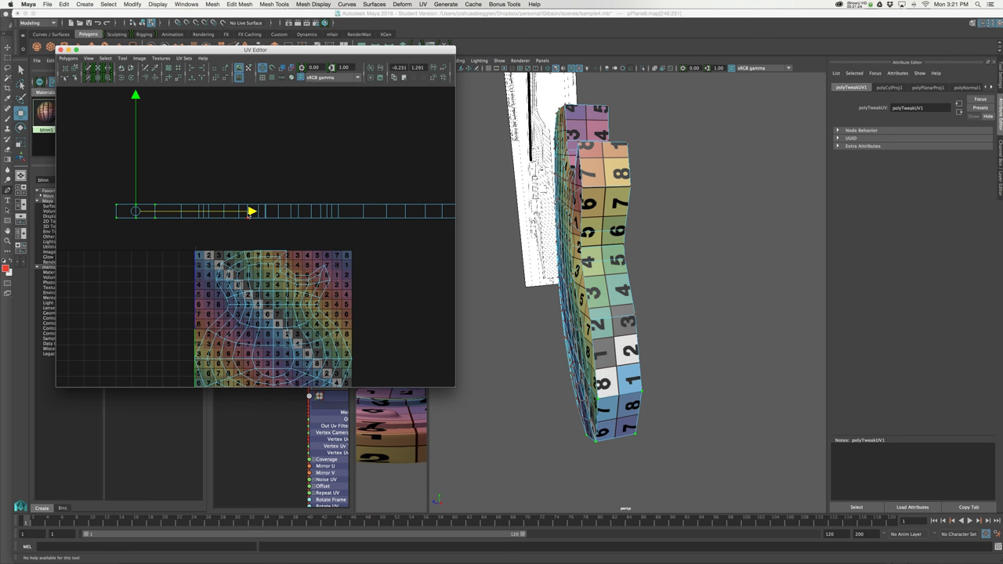
# Select the rim strip's right-half UVs and shift them right in small amounts, dropping inner columns from the selection between moves
pyautogui.keyDown('alt'); pyautogui.moveTo(670, 250); pyautogui.dragTo(759, 270); pyautogui.keyUp('alt')
pyautogui.keyDown('alt'); pyautogui.moveTo(360, 225); pyautogui.dragTo(305, 229, button='middle'); pyautogui.keyUp('alt')
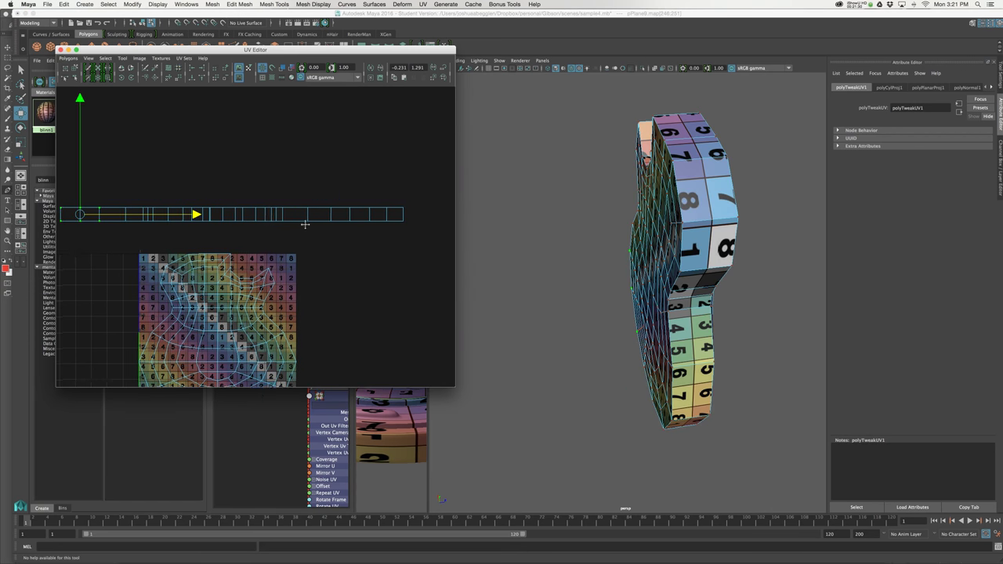
pyautogui.moveTo(415, 191); pyautogui.dragTo(225, 233)
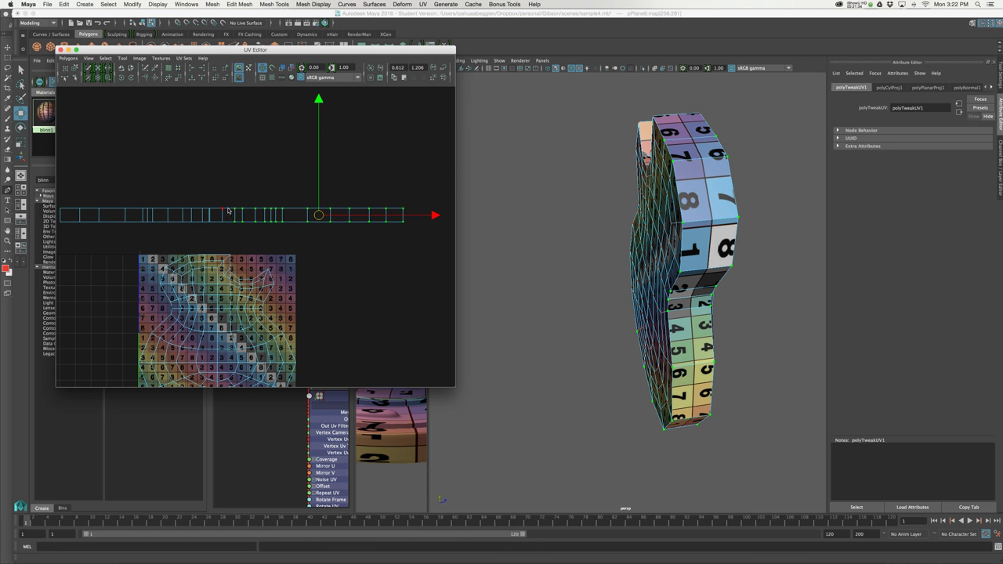
pyautogui.moveTo(233, 218); pyautogui.dragTo(239, 229, button='middle')
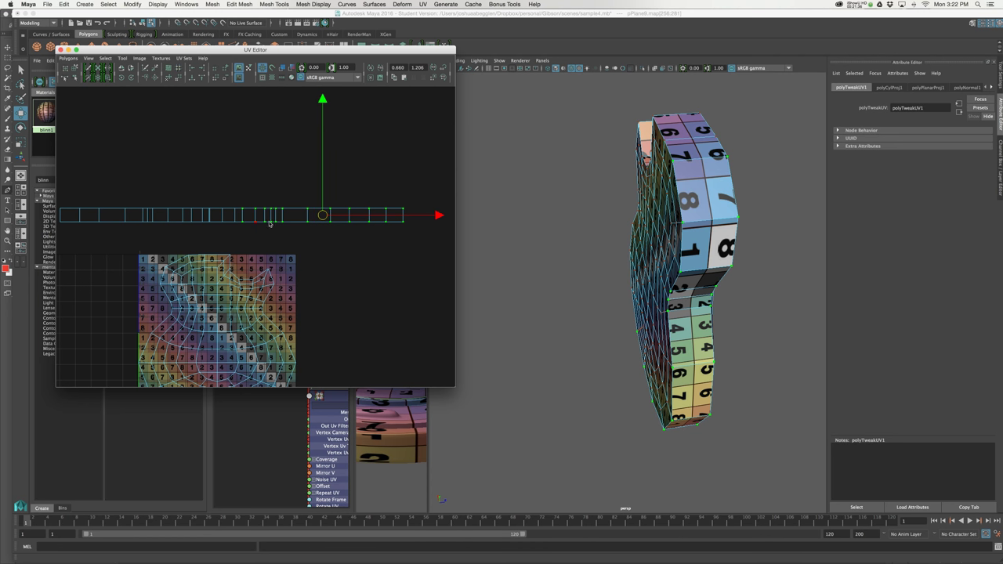
pyautogui.moveTo(436, 215); pyautogui.dragTo(439, 217)
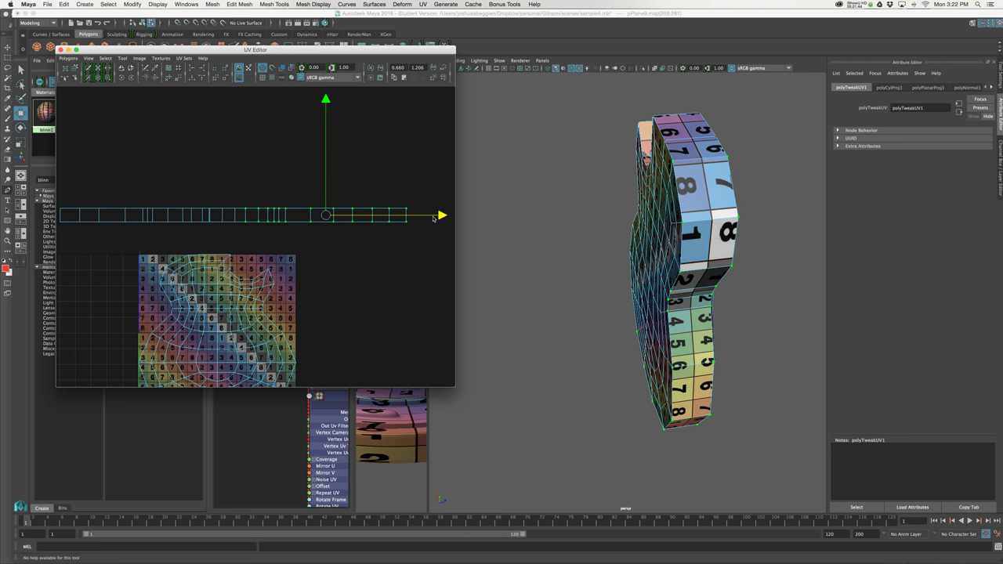
pyautogui.moveTo(250, 225); pyautogui.dragTo(272, 226, button='middle')
pyautogui.moveTo(447, 216); pyautogui.dragTo(451, 217)
pyautogui.moveTo(260, 211); pyautogui.dragTo(269, 220, button='middle')
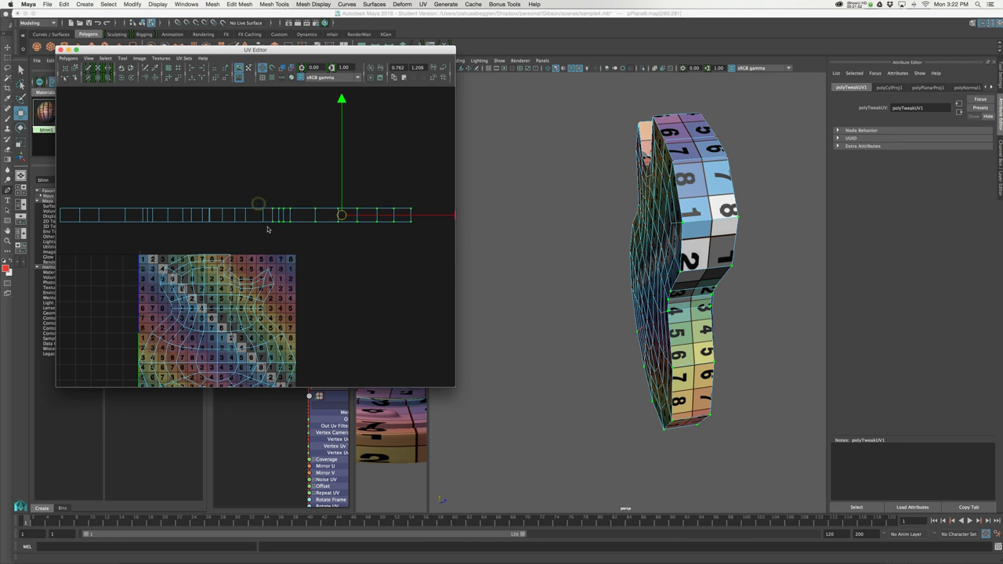
pyautogui.moveTo(379, 218); pyautogui.dragTo(381, 217)
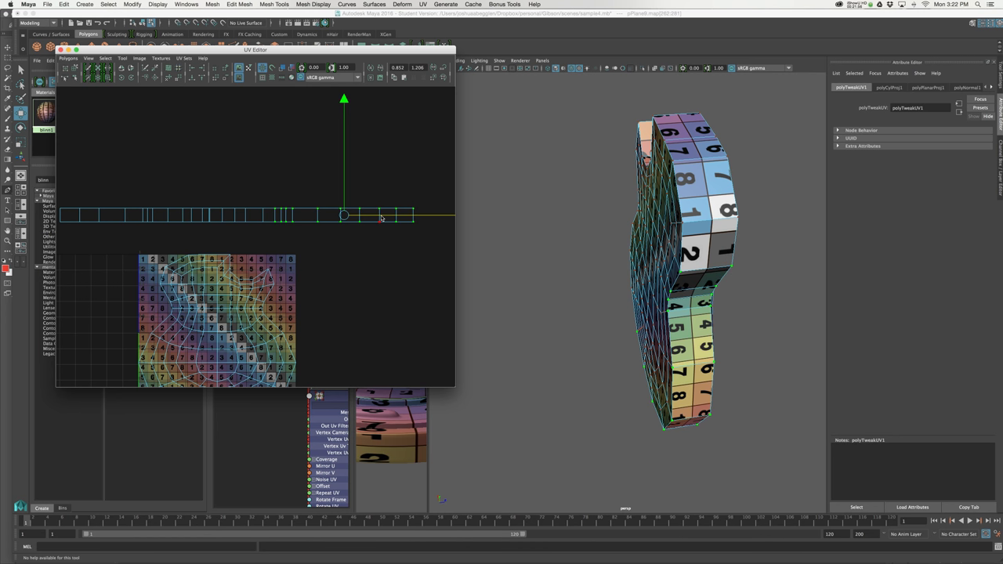
pyautogui.moveTo(278, 225); pyautogui.dragTo(306, 224, button='middle')
pyautogui.moveTo(384, 217); pyautogui.dragTo(387, 218)
# Fine-tune the remaining right-end rim UV columns horizontally, narrowing the selection between moves and shifting the last columns left to square the rim checkers
pyautogui.keyDown('alt'); pyautogui.moveTo(751, 262); pyautogui.dragTo(702, 249); pyautogui.keyUp('alt')
pyautogui.moveTo(433, 218); pyautogui.dragTo(436, 219)
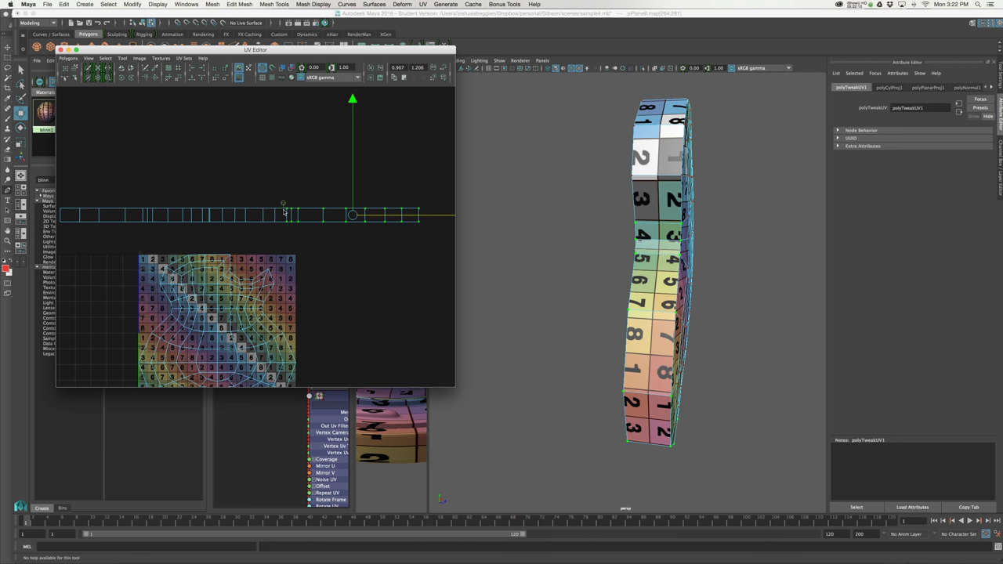
pyautogui.moveTo(288, 232); pyautogui.dragTo(370, 217)
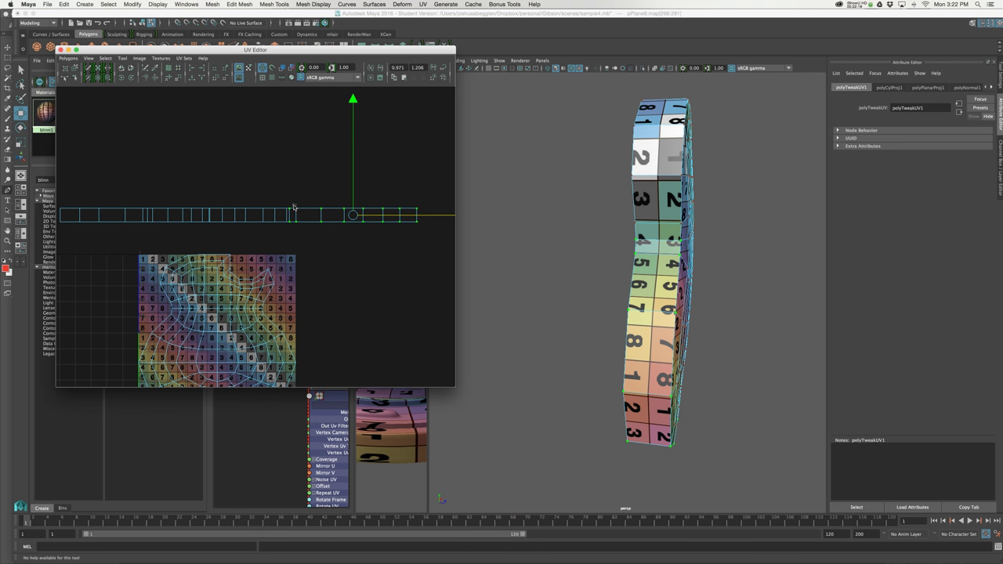
pyautogui.moveTo(289, 226); pyautogui.dragTo(364, 218)
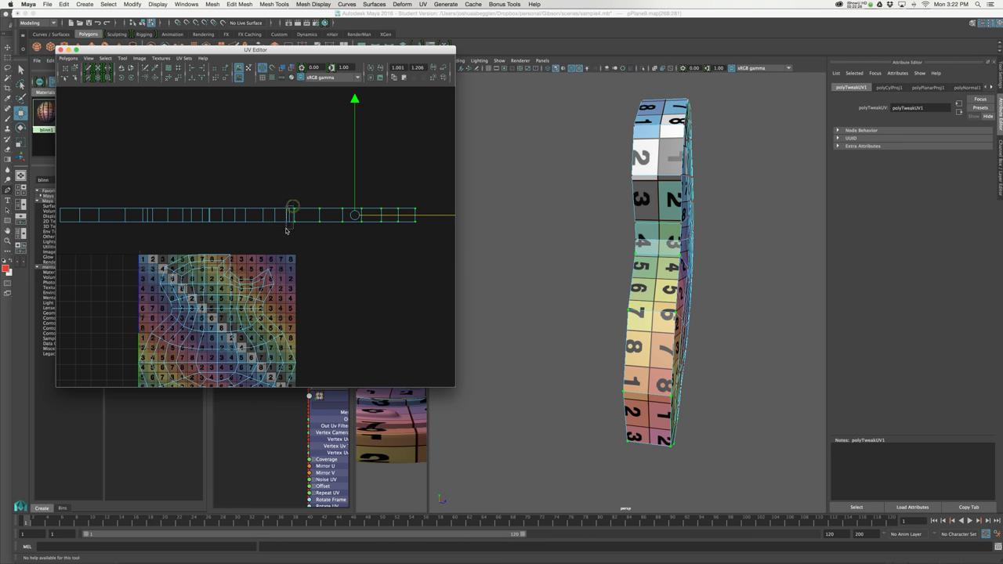
pyautogui.keyDown('shift'); pyautogui.moveTo(290, 228); pyautogui.dragTo(290, 226); pyautogui.keyUp('shift')
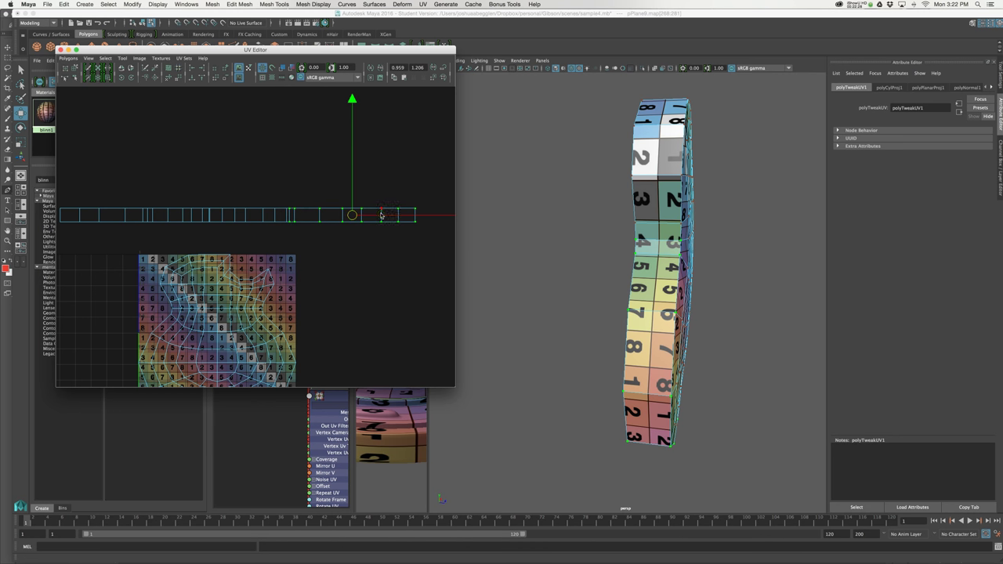
pyautogui.moveTo(381, 216); pyautogui.dragTo(383, 215)
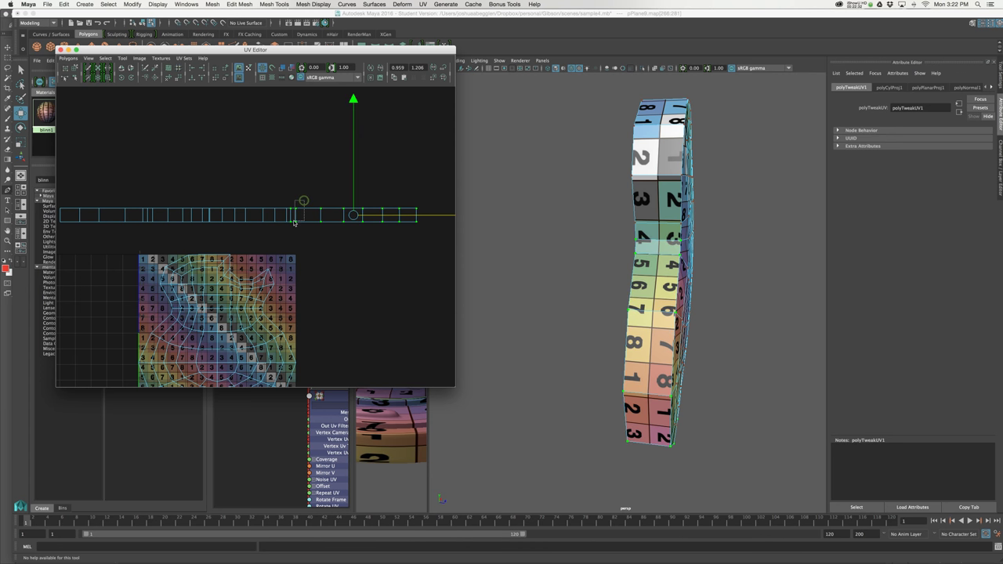
pyautogui.moveTo(336, 216); pyautogui.dragTo(383, 220)
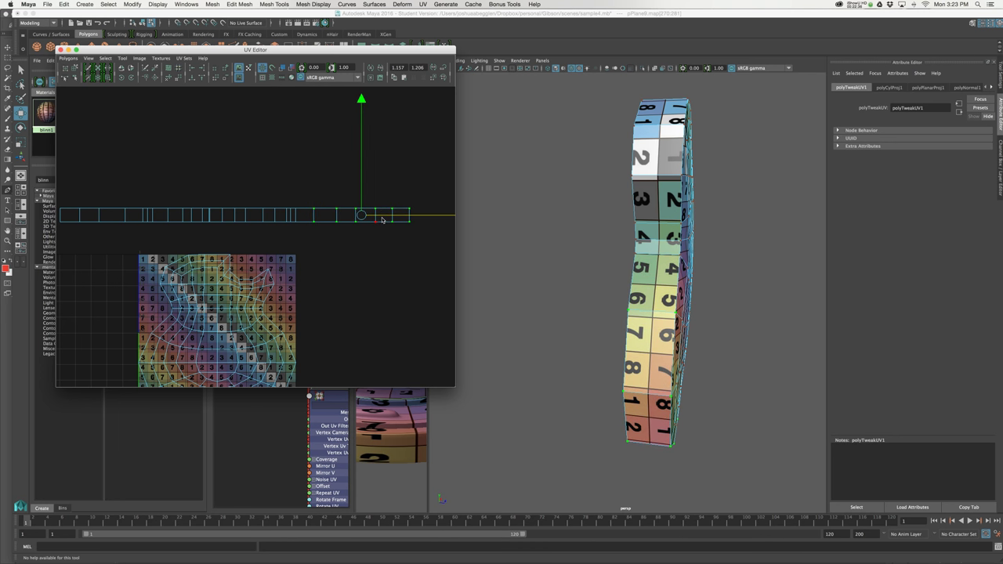
pyautogui.moveTo(382, 220); pyautogui.dragTo(381, 220)
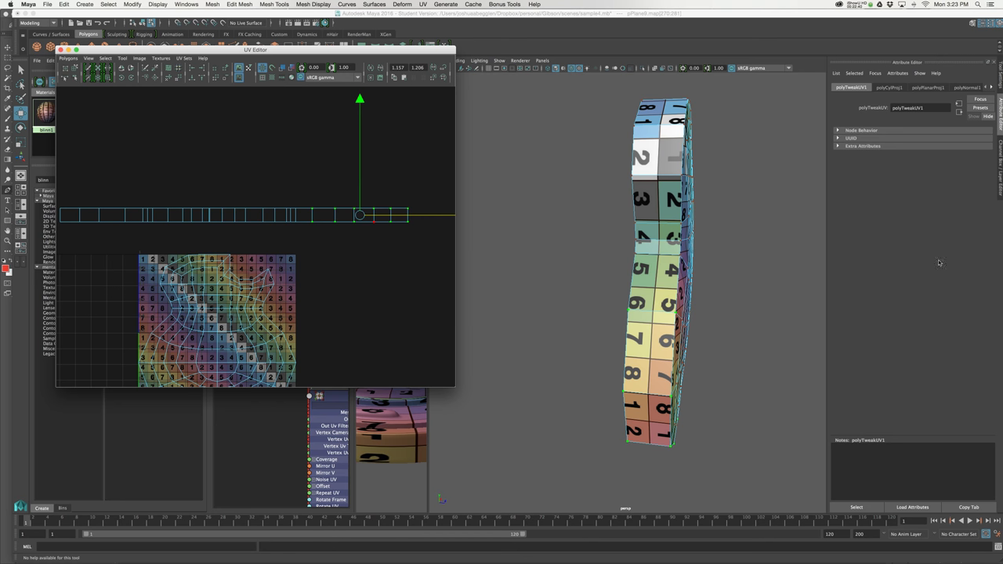
# Select the guitar-face UV shell and scale it down horizontally so its checkers on the body become closer to square
pyautogui.keyDown('alt'); pyautogui.moveTo(673, 245); pyautogui.dragTo(560, 239); pyautogui.keyUp('alt')
pyautogui.moveTo(321, 215); pyautogui.dragTo(352, 217, button='right')
pyautogui.moveTo(255, 294); pyautogui.dragTo(270, 288, button='right')
pyautogui.press('w')
pyautogui.keyDown('alt'); pyautogui.moveTo(746, 298); pyautogui.dragTo(678, 230); pyautogui.keyUp('alt')
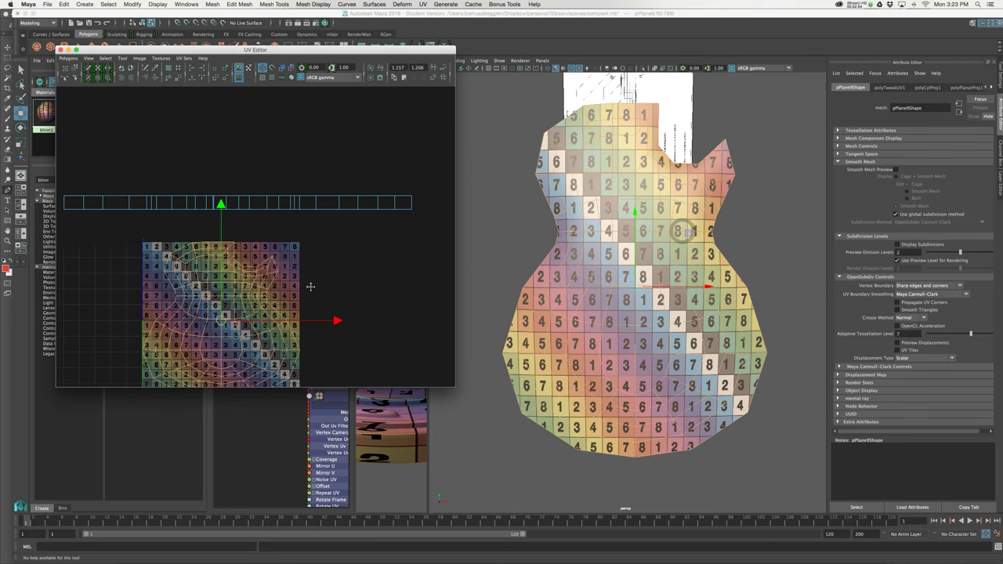
pyautogui.keyDown('alt'); pyautogui.moveTo(318, 310); pyautogui.dragTo(342, 275, button='middle'); pyautogui.keyUp('alt')
pyautogui.moveTo(502, 236)
pyautogui.keyDown('alt'); pyautogui.mouseDown()
pyautogui.moveTo(570, 234)
pyautogui.moveTo(501, 240)
pyautogui.mouseUp(); pyautogui.keyUp('alt')
pyautogui.press('r')
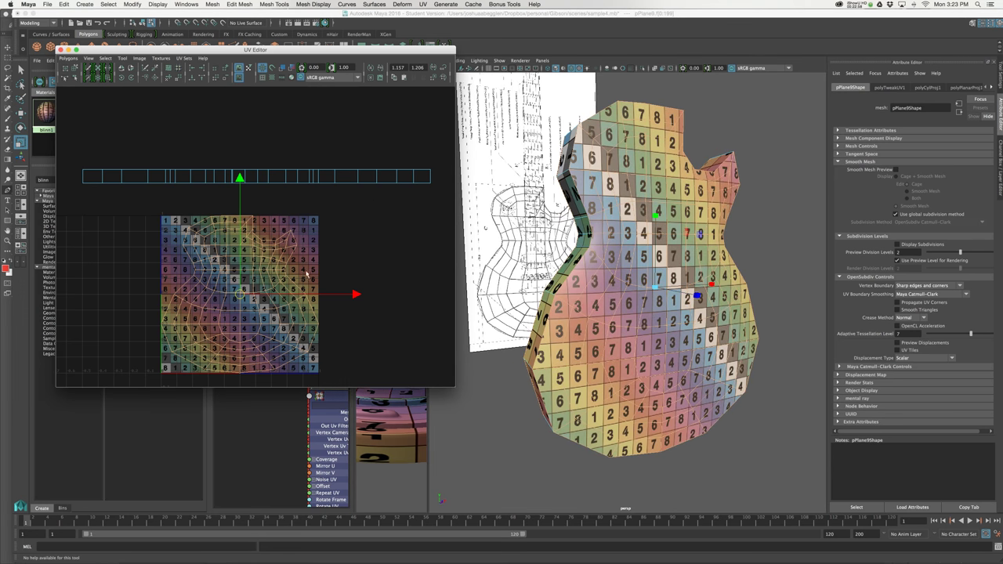
pyautogui.moveTo(353, 295); pyautogui.dragTo(314, 296)
pyautogui.keyDown('alt'); pyautogui.moveTo(673, 294); pyautogui.dragTo(600, 298); pyautogui.keyUp('alt')
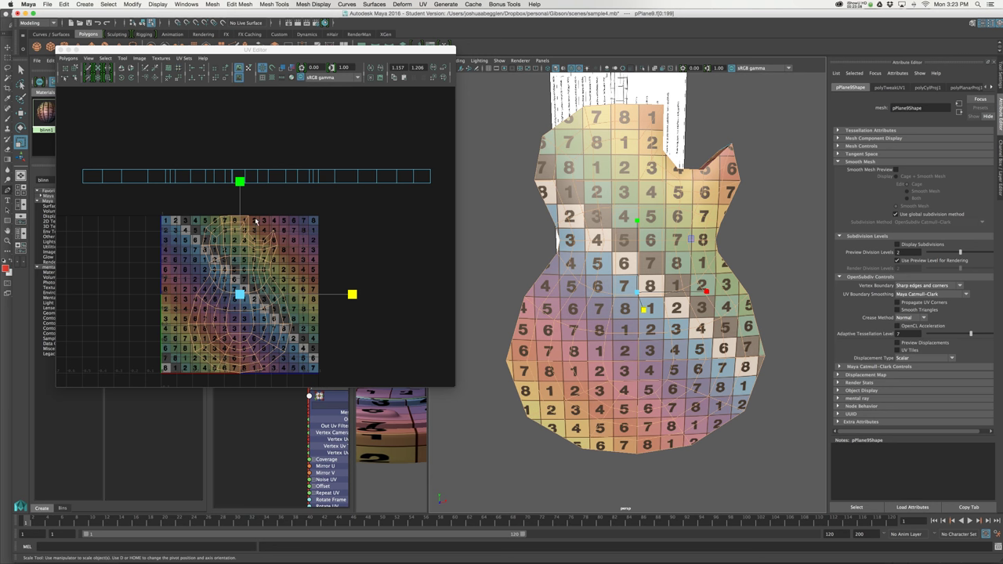
# Select the whole guitar body as an object and run Layout to arrange all its UV shells inside the texture square
pyautogui.moveTo(688, 197); pyautogui.dragTo(681, 199, button='right')
pyautogui.moveTo(760, 177); pyautogui.dragTo(727, 204)
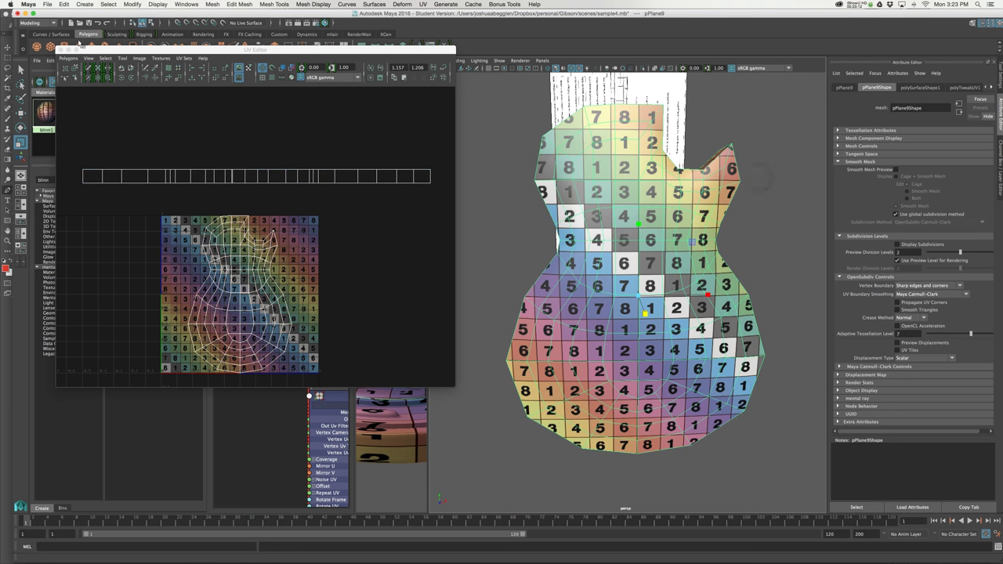
pyautogui.click(67, 59)
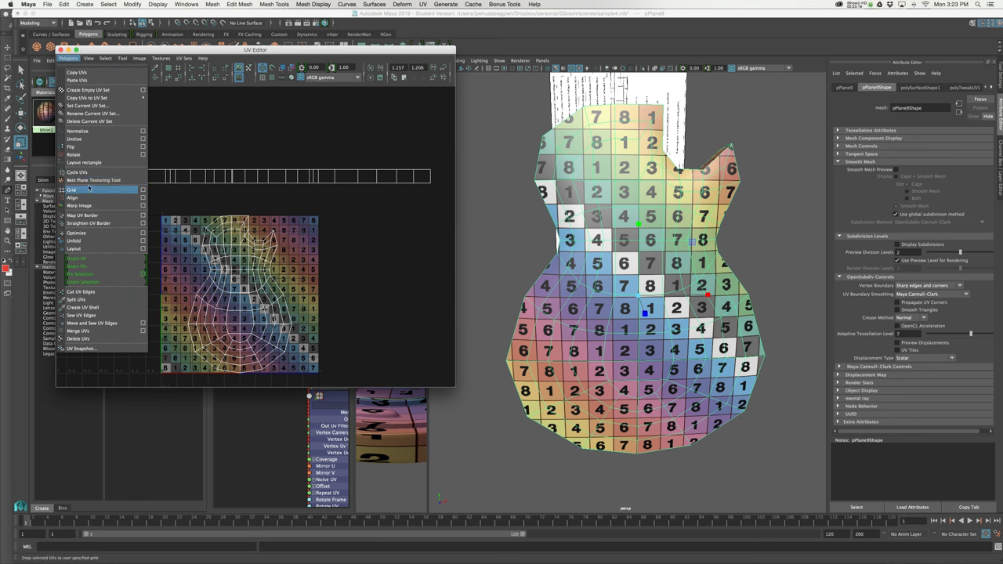
pyautogui.click(87, 249)
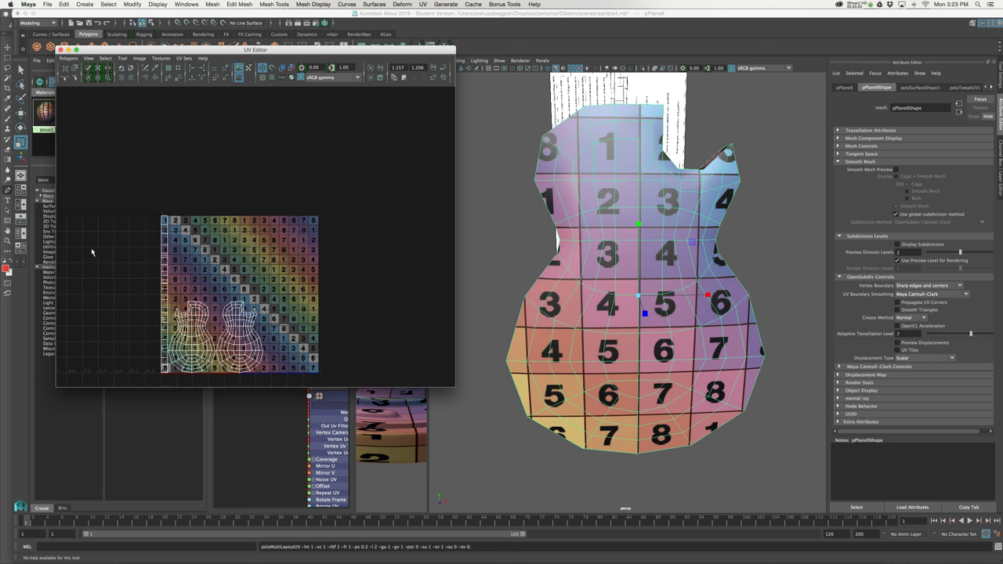
pyautogui.keyDown('alt'); pyautogui.moveTo(273, 279); pyautogui.dragTo(307, 245, button='middle'); pyautogui.keyUp('alt')
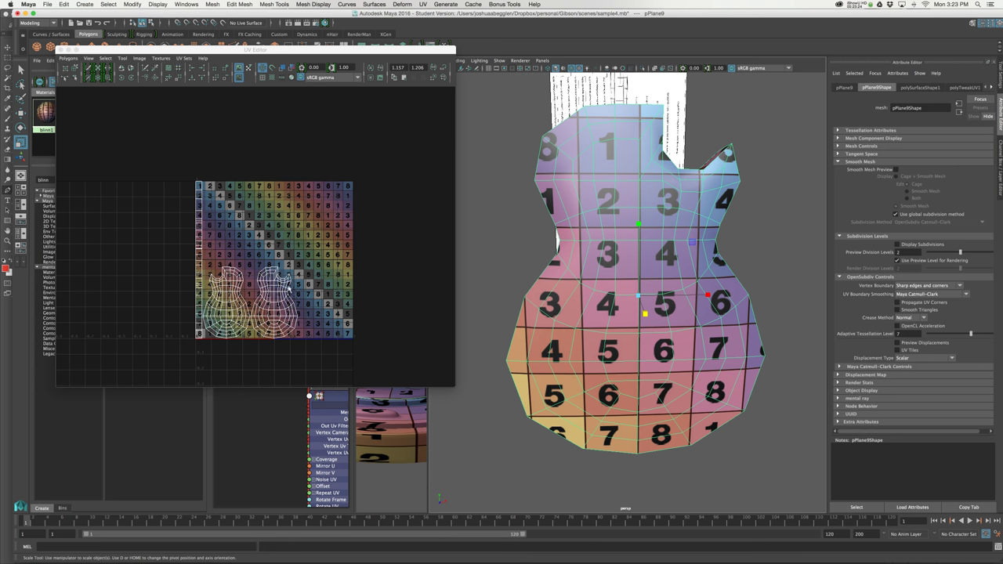
pyautogui.keyDown('alt'); pyautogui.moveTo(262, 275); pyautogui.dragTo(267, 247, button='middle'); pyautogui.keyUp('alt')
pyautogui.keyDown('alt'); pyautogui.moveTo(267, 247); pyautogui.dragTo(396, 268, button='right'); pyautogui.keyUp('alt')
pyautogui.keyDown('alt'); pyautogui.moveTo(325, 271); pyautogui.dragTo(344, 264, button='middle'); pyautogui.keyUp('alt')
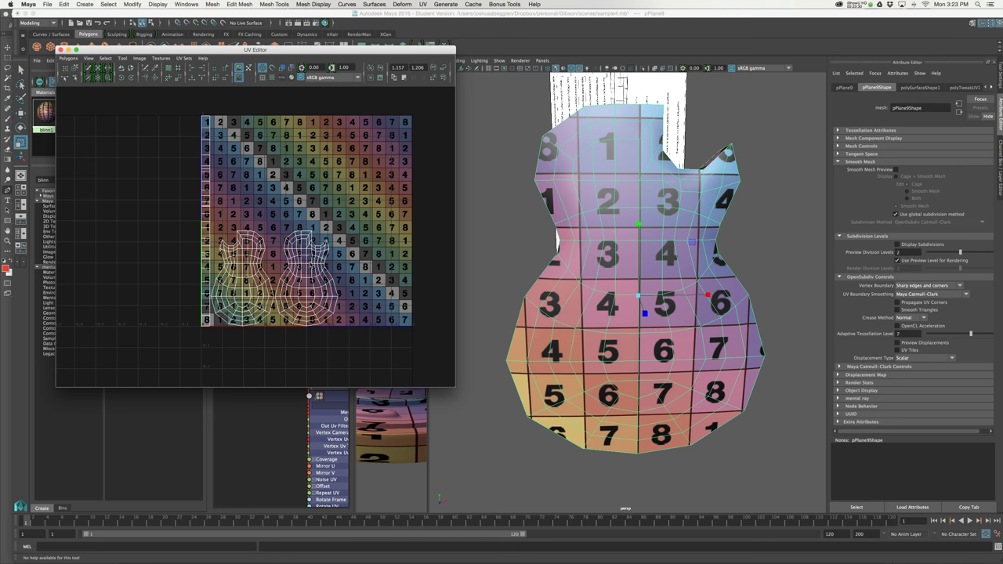
# Select the two guitar-shaped UV shells and move them right, away from the rim strip and with more space between them
pyautogui.moveTo(308, 265); pyautogui.dragTo(279, 253, button='right')
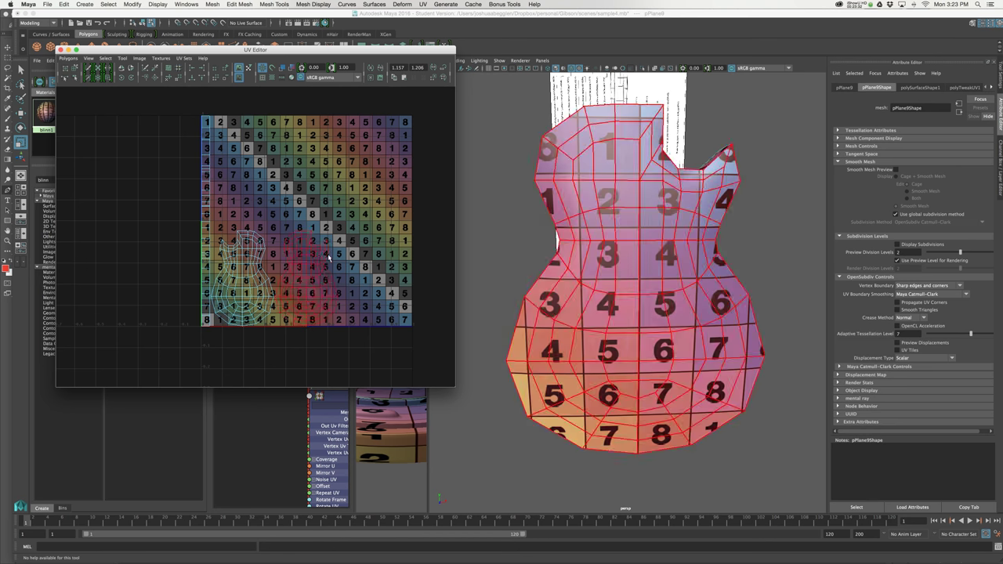
pyautogui.click(301, 265)
pyautogui.moveTo(344, 279); pyautogui.dragTo(298, 257)
pyautogui.keyDown('shift'); pyautogui.click(265, 271); pyautogui.keyUp('shift')
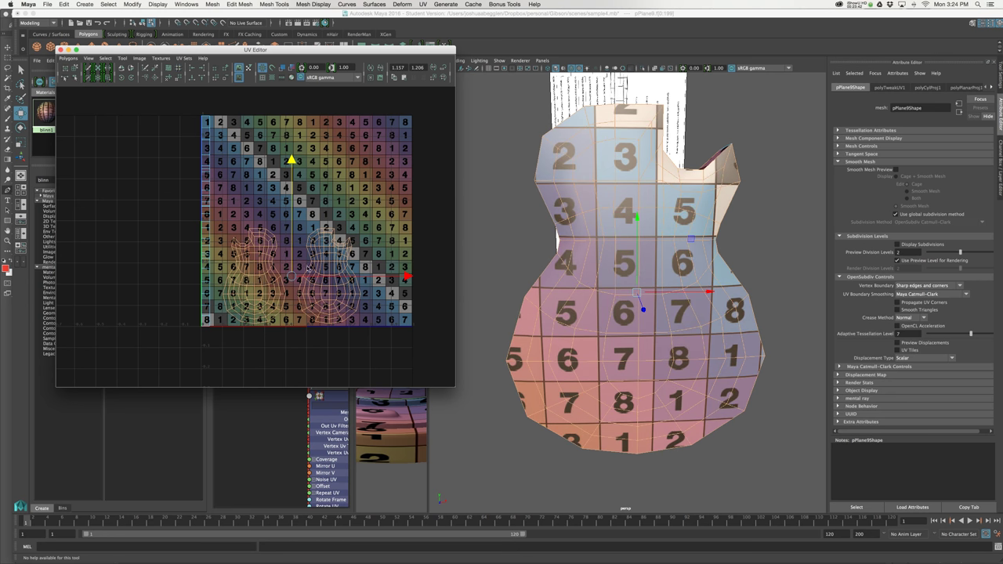
pyautogui.click(339, 245)
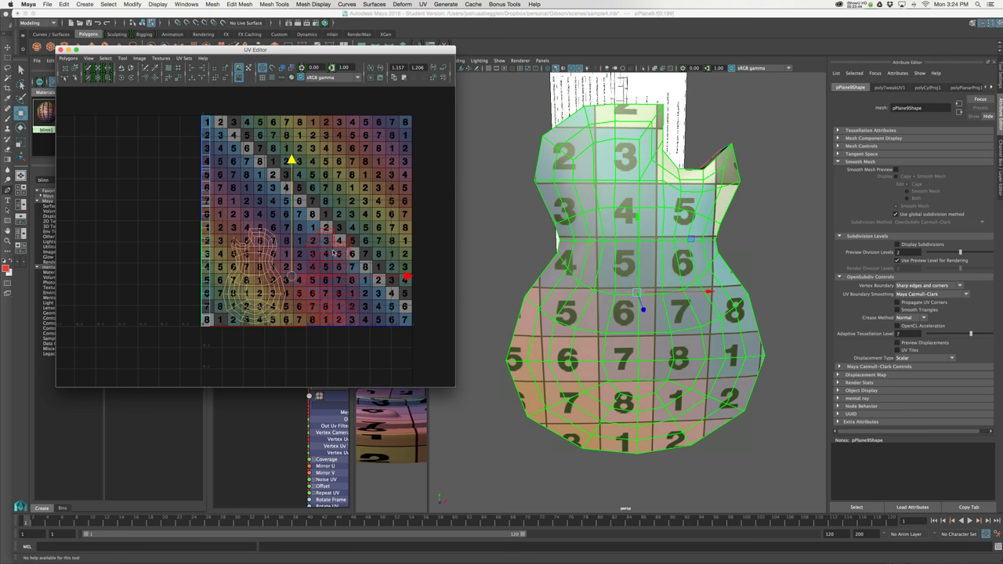
# Return to object selection and preview the guitar body smoothed before restoring the unsmoothed display
pyautogui.keyDown('alt'); pyautogui.moveTo(575, 202); pyautogui.dragTo(593, 171); pyautogui.keyUp('alt')
pyautogui.moveTo(593, 171); pyautogui.dragTo(596, 137, button='right')
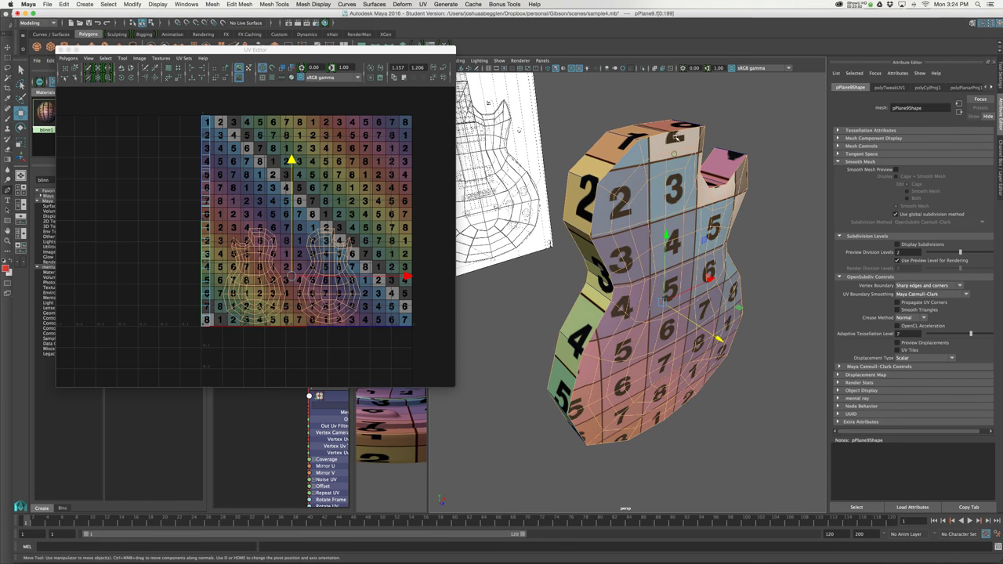
pyautogui.keyDown('alt'); pyautogui.moveTo(758, 164); pyautogui.dragTo(678, 229); pyautogui.keyUp('alt')
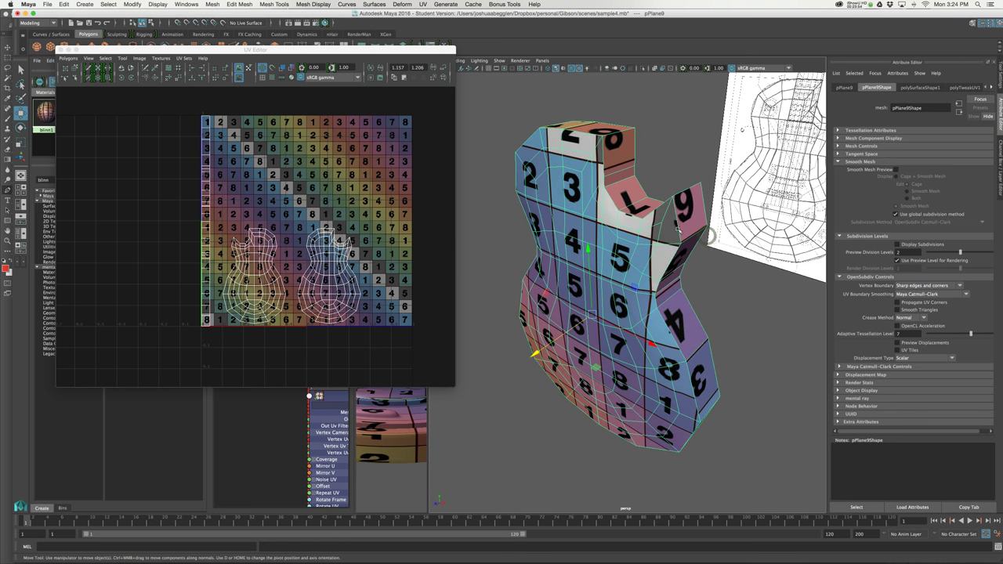
pyautogui.press('3')
pyautogui.press('1')
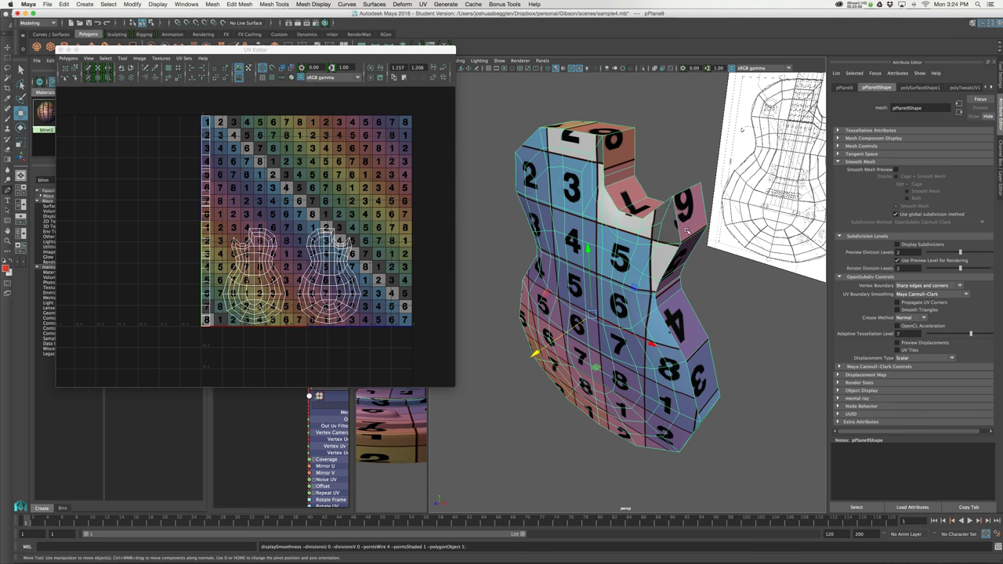
# Insert an edge loop around the guitar's rim close to its front border and another close to its back border
pyautogui.scroll(2, 702, 204)
pyautogui.keyDown('alt'); pyautogui.moveTo(703, 203); pyautogui.dragTo(722, 196, button='right'); pyautogui.keyUp('alt')
pyautogui.keyDown('alt'); pyautogui.moveTo(723, 196); pyautogui.dragTo(720, 220, button='middle'); pyautogui.keyUp('alt')
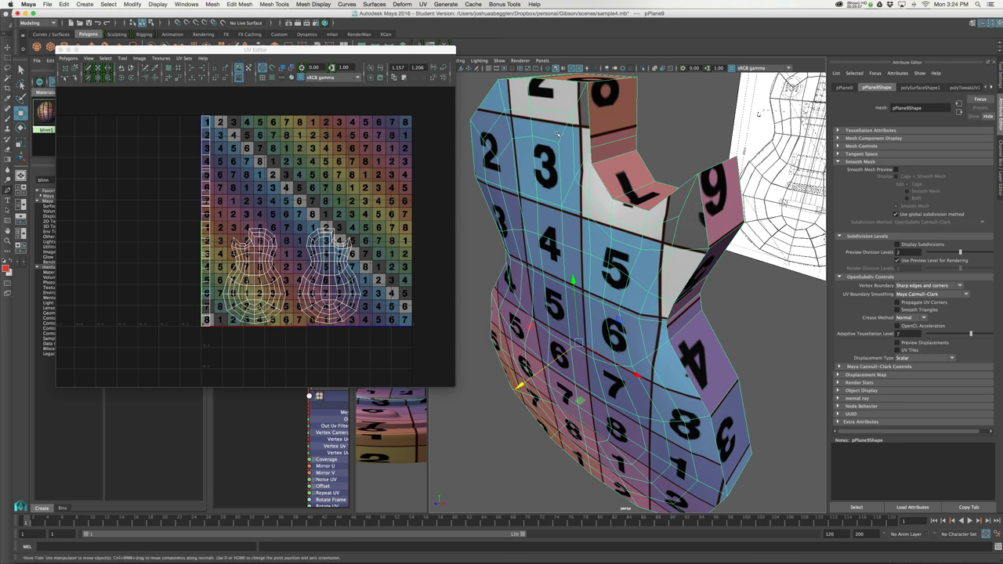
pyautogui.click(296, 4)
pyautogui.moveTo(266, 4)
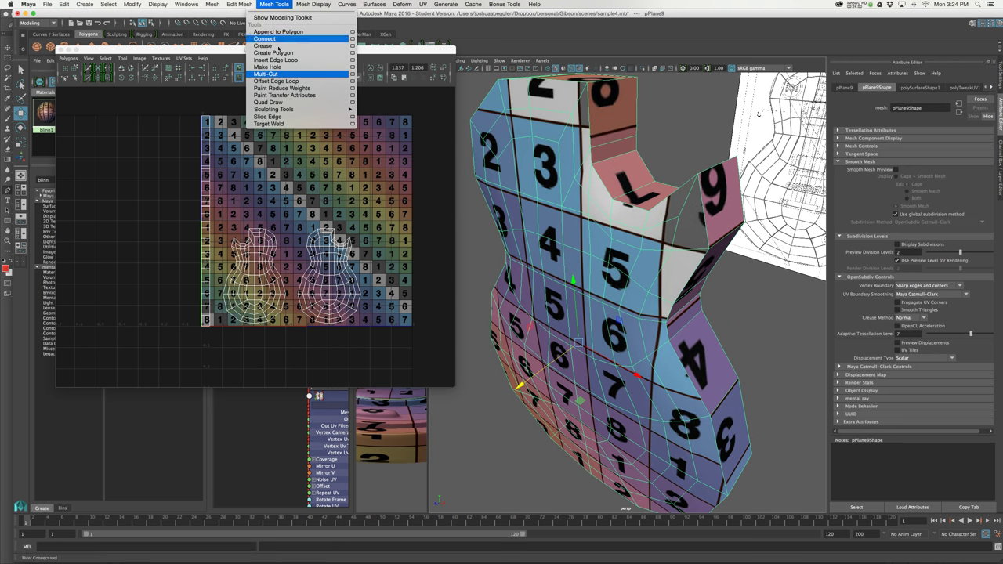
pyautogui.click(276, 60)
pyautogui.keyDown('alt'); pyautogui.moveTo(654, 226); pyautogui.dragTo(619, 290); pyautogui.keyUp('alt')
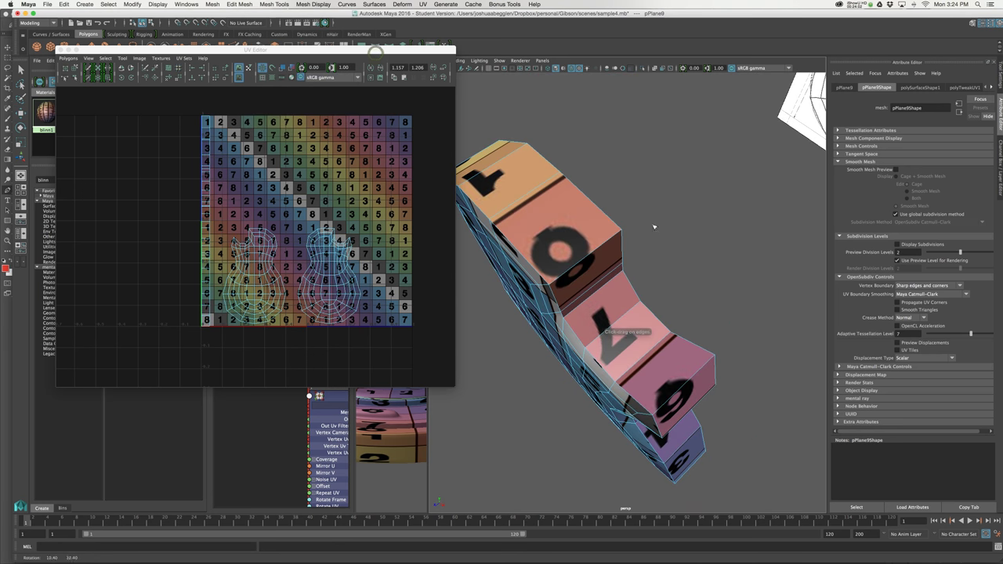
pyautogui.keyDown('alt'); pyautogui.moveTo(653, 226); pyautogui.dragTo(661, 208, button='right'); pyautogui.keyUp('alt')
pyautogui.moveTo(616, 201); pyautogui.dragTo(621, 198)
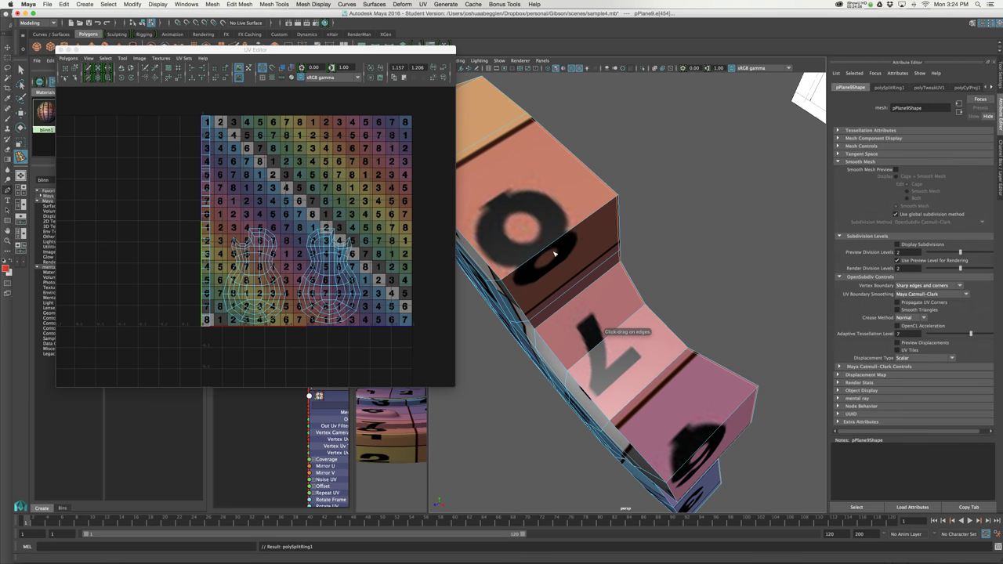
pyautogui.moveTo(507, 279); pyautogui.dragTo(508, 280)
# Insert an edge loop just inside the outline of both the front and back faces of the guitar body
pyautogui.scroll(10, 287, 220)
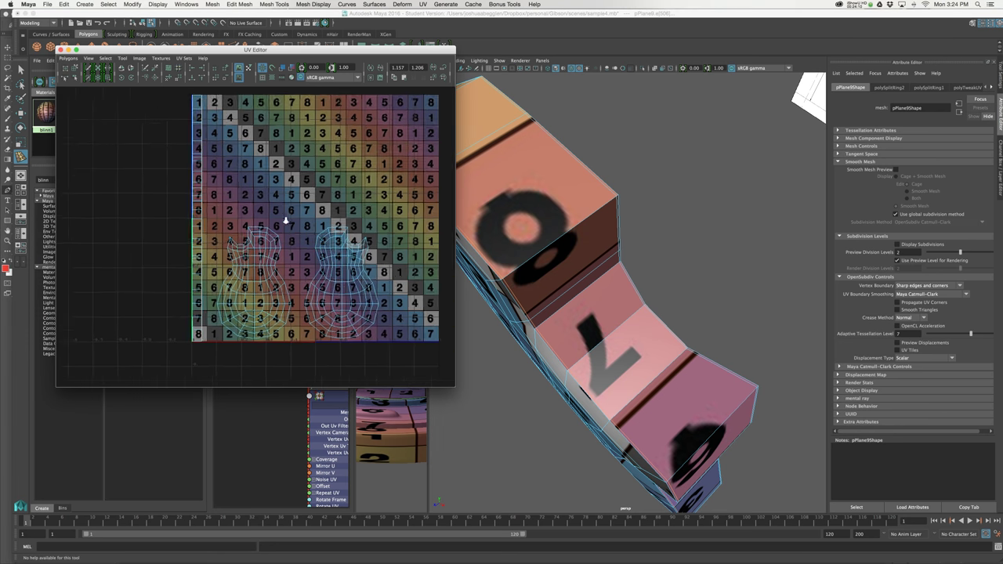
pyautogui.scroll(2, 259, 228)
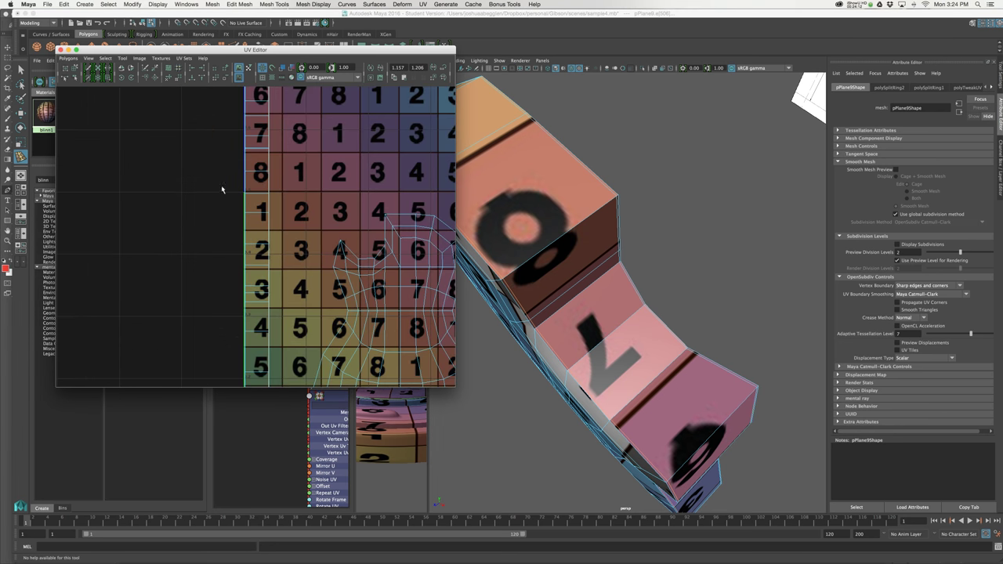
pyautogui.keyDown('alt'); pyautogui.moveTo(620, 280); pyautogui.dragTo(650, 260); pyautogui.keyUp('alt')
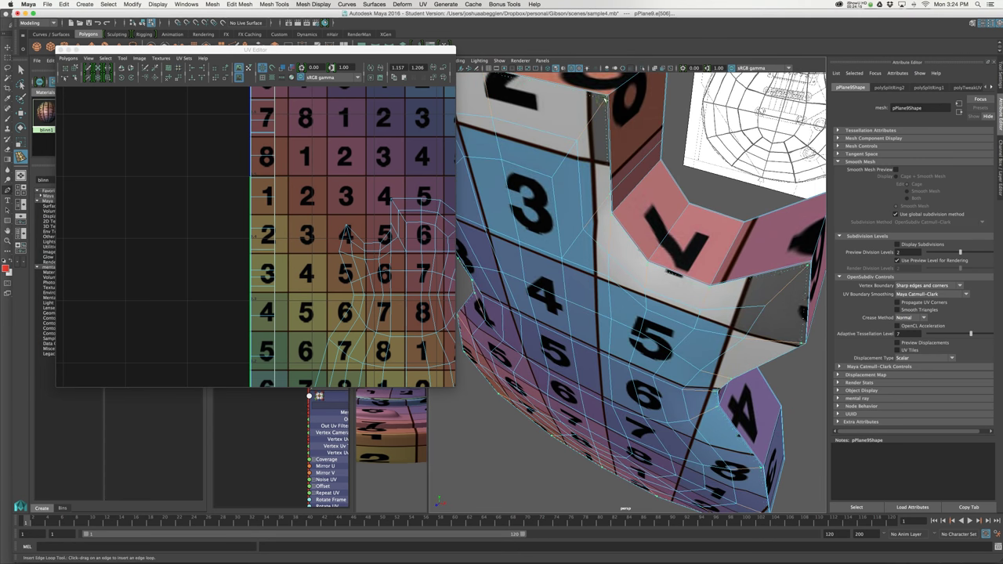
pyautogui.keyDown('alt'); pyautogui.moveTo(606, 98); pyautogui.dragTo(549, 216); pyautogui.keyUp('alt')
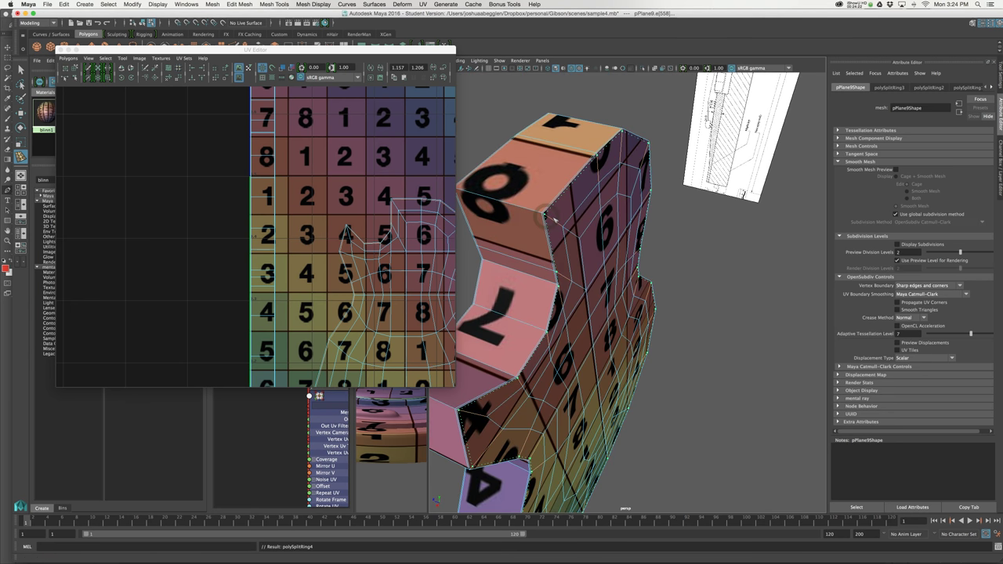
# Preview the guitar body smoothed, examine its outline and the rounded neck corner, and restore the unsmoothed display
pyautogui.press('3')
pyautogui.keyDown('alt'); pyautogui.moveTo(631, 232); pyautogui.dragTo(597, 236); pyautogui.keyUp('alt')
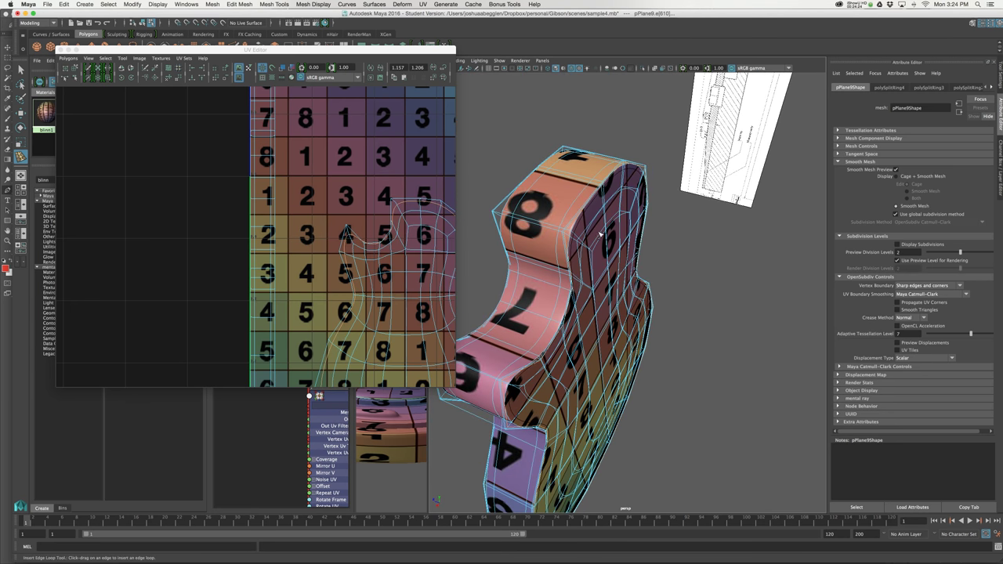
pyautogui.moveTo(599, 232); pyautogui.dragTo(638, 220, button='right')
pyautogui.click(667, 221)
pyautogui.keyDown('alt'); pyautogui.moveTo(590, 238); pyautogui.dragTo(688, 275); pyautogui.keyUp('alt')
pyautogui.scroll(2, 663, 241)
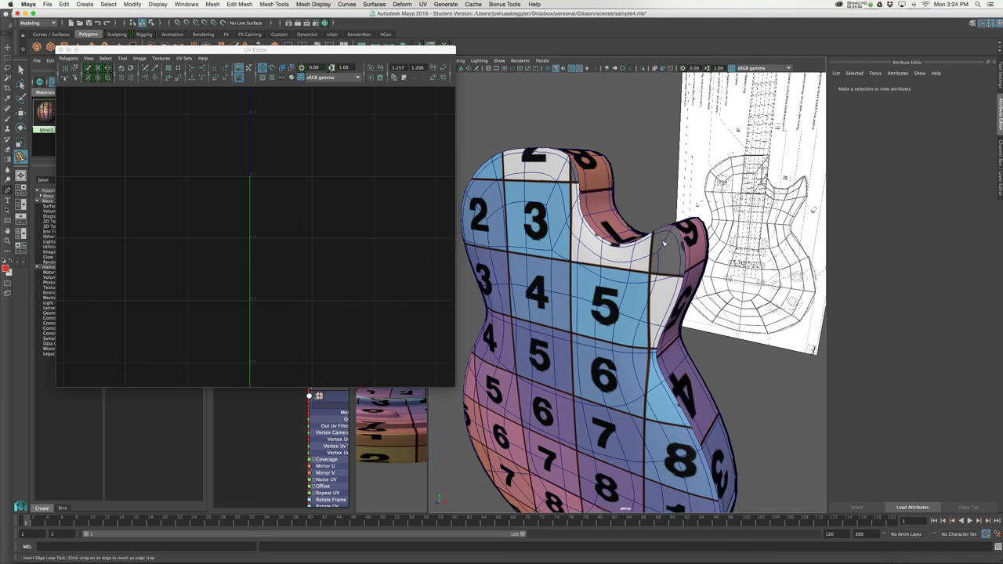
pyautogui.keyDown('alt'); pyautogui.moveTo(604, 233); pyautogui.dragTo(635, 284, button='middle'); pyautogui.keyUp('alt')
pyautogui.click(628, 241)
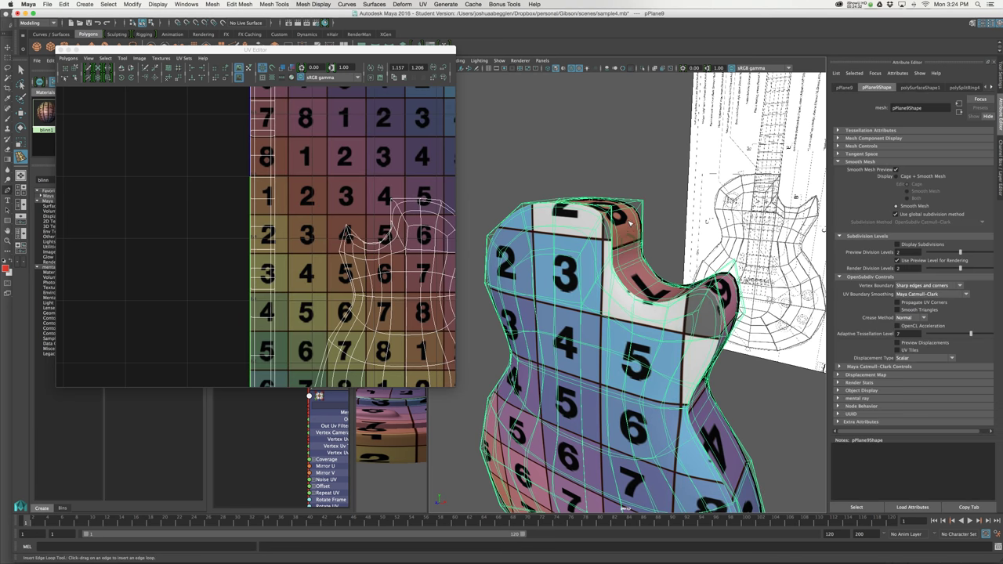
pyautogui.scroll(4, 659, 254)
pyautogui.scroll(5, 683, 267)
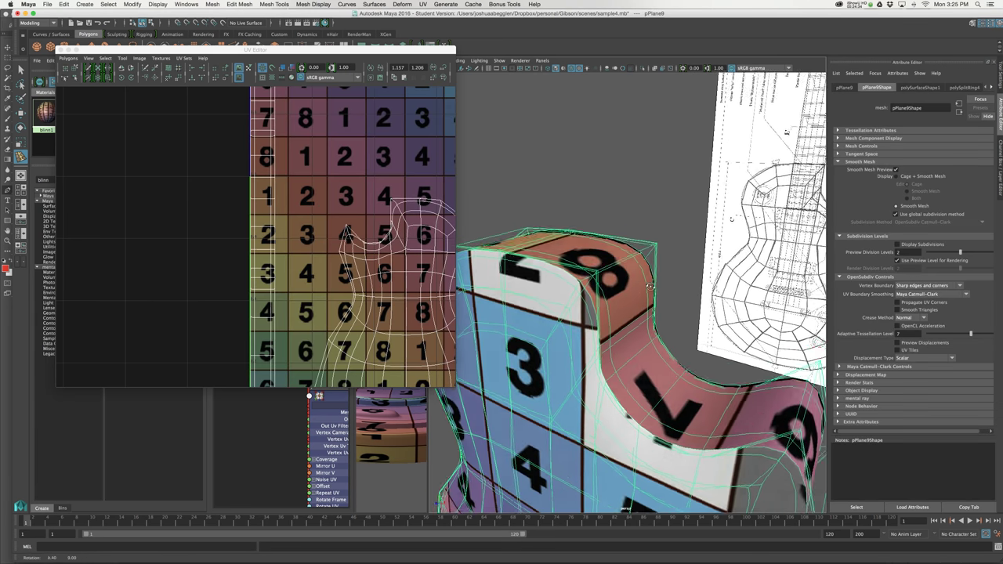
pyautogui.press('1')
# Select the edge crossing the rim at the upper neck corner and show the guitar body smoothed
pyautogui.scroll(4, 562, 272)
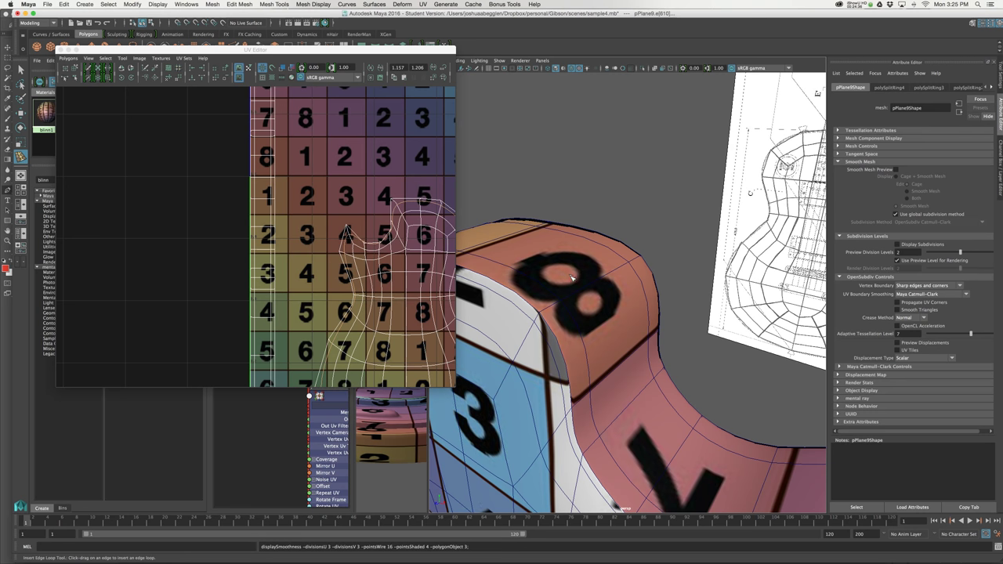
pyautogui.keyDown('alt'); pyautogui.moveTo(617, 284); pyautogui.dragTo(612, 282, button='right'); pyautogui.keyUp('alt')
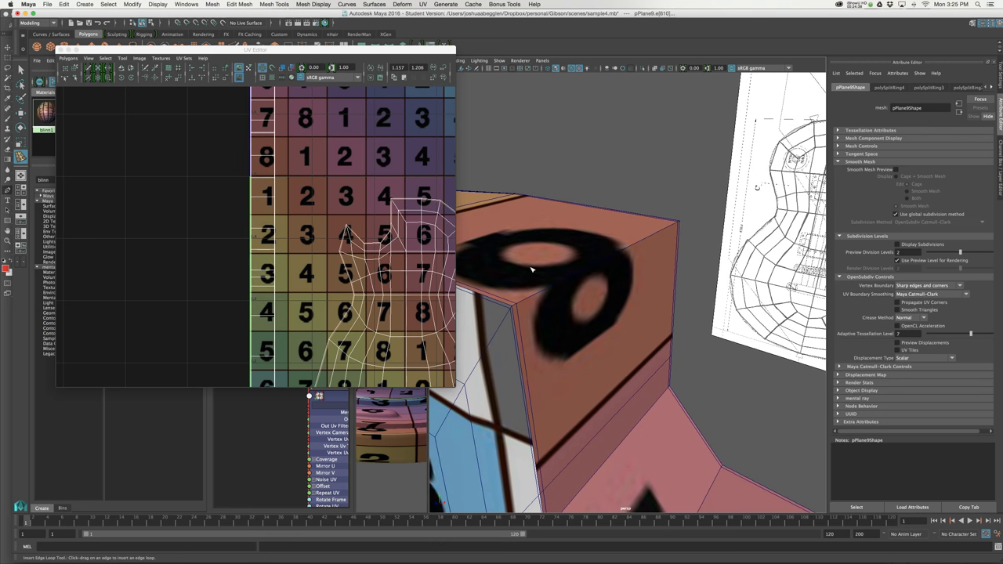
pyautogui.moveTo(539, 284); pyautogui.dragTo(525, 260, button='right')
pyautogui.press('w')
pyautogui.click(541, 291)
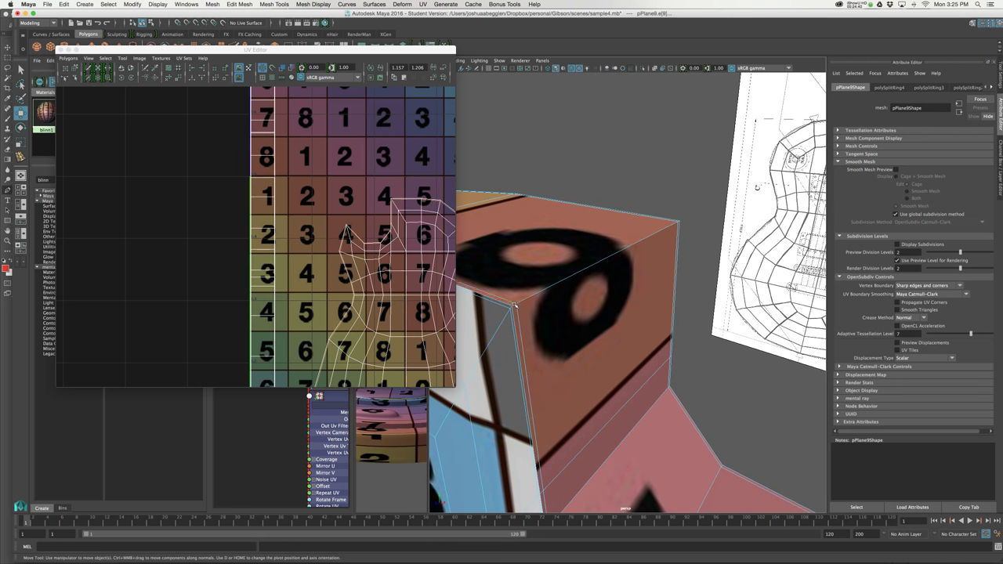
pyautogui.keyDown('alt'); pyautogui.moveTo(546, 301); pyautogui.dragTo(583, 306); pyautogui.keyUp('alt')
pyautogui.keyDown('shift'); pyautogui.click(566, 265); pyautogui.keyUp('shift')
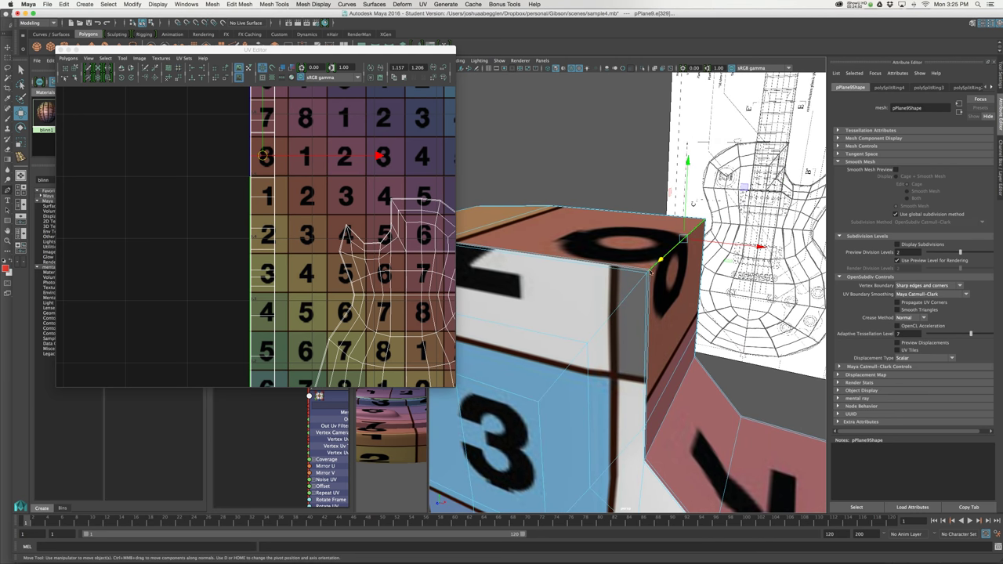
pyautogui.press('3')
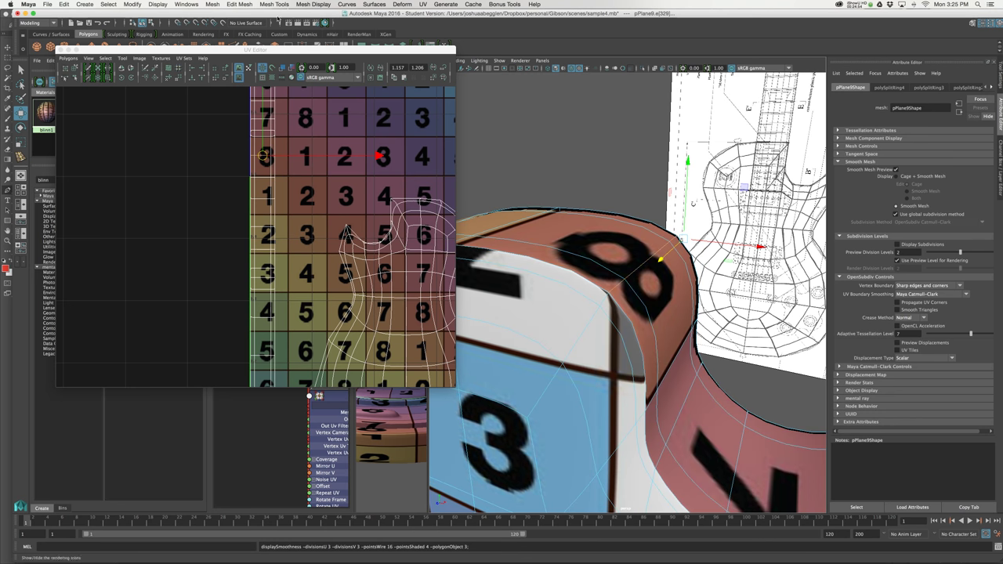
# Try a crease of about 1.7 on the neck-corner rim edge and undo it
pyautogui.click(239, 4)
pyautogui.moveTo(274, 4)
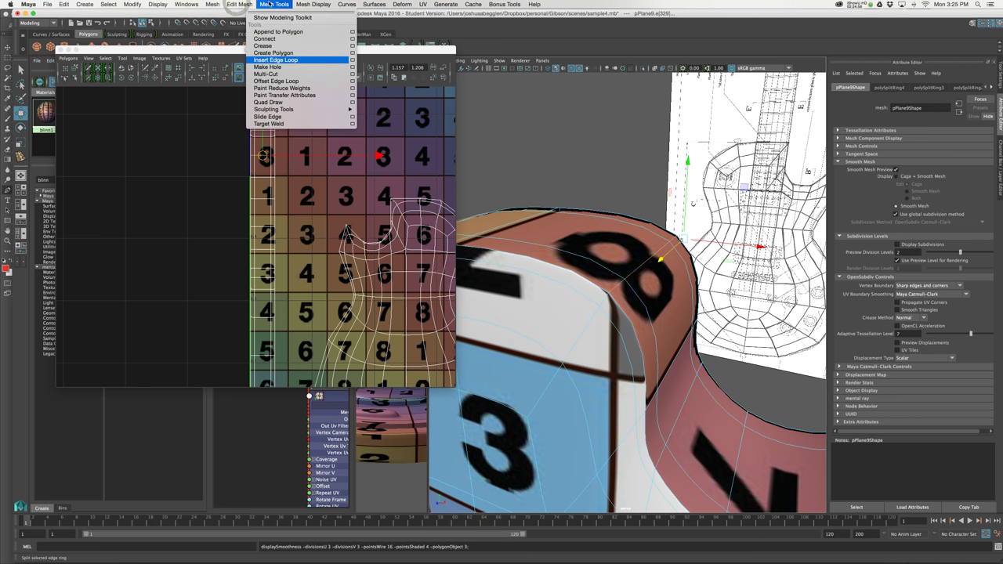
pyautogui.click(263, 45)
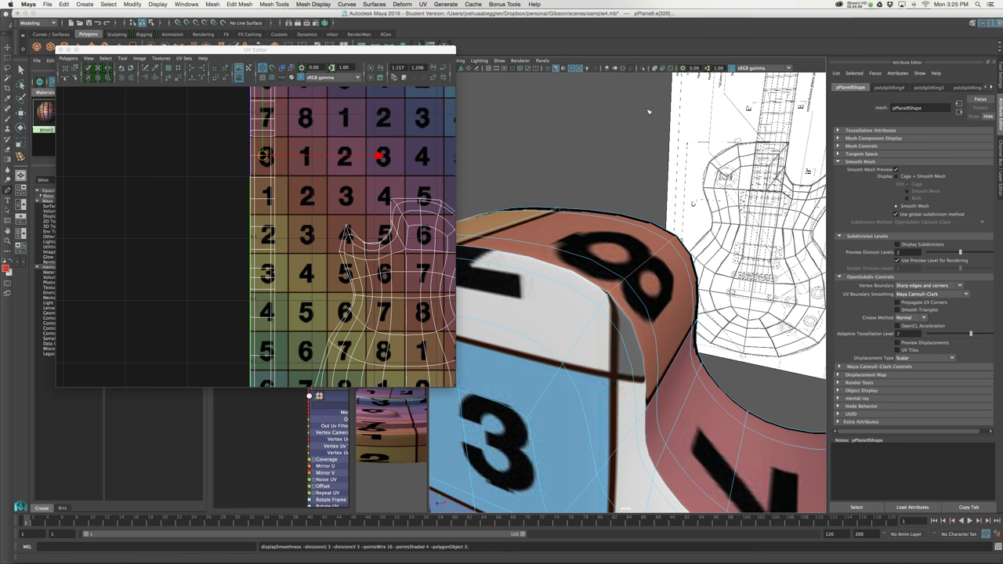
pyautogui.moveTo(613, 181); pyautogui.dragTo(717, 177, button='middle')
pyautogui.press('super+z')
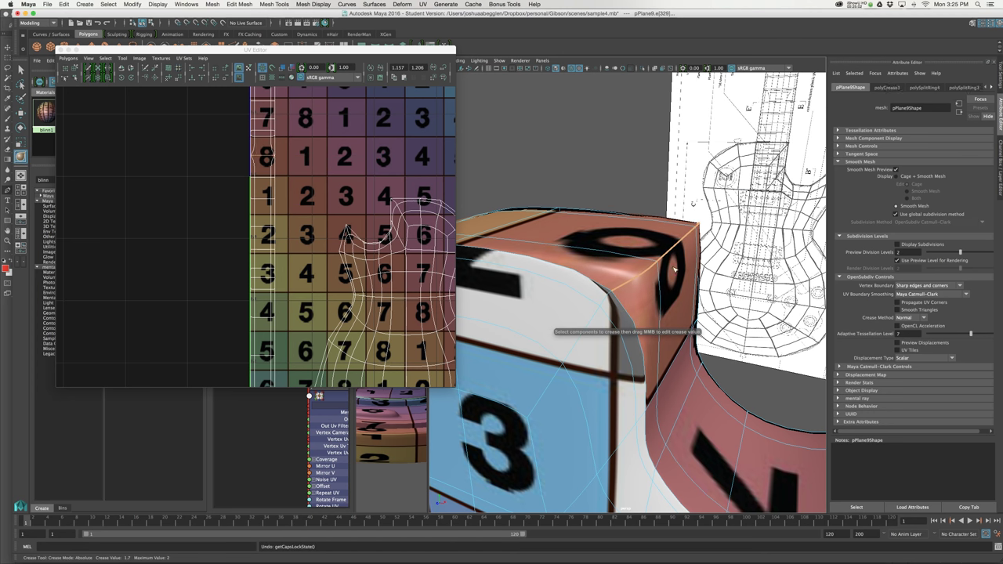
# Add the adjoining diagonal face edges to the neck-corner edge selection and crease them to sharpen the smoothed corner
pyautogui.keyDown('alt'); pyautogui.moveTo(600, 292); pyautogui.dragTo(531, 259); pyautogui.keyUp('alt')
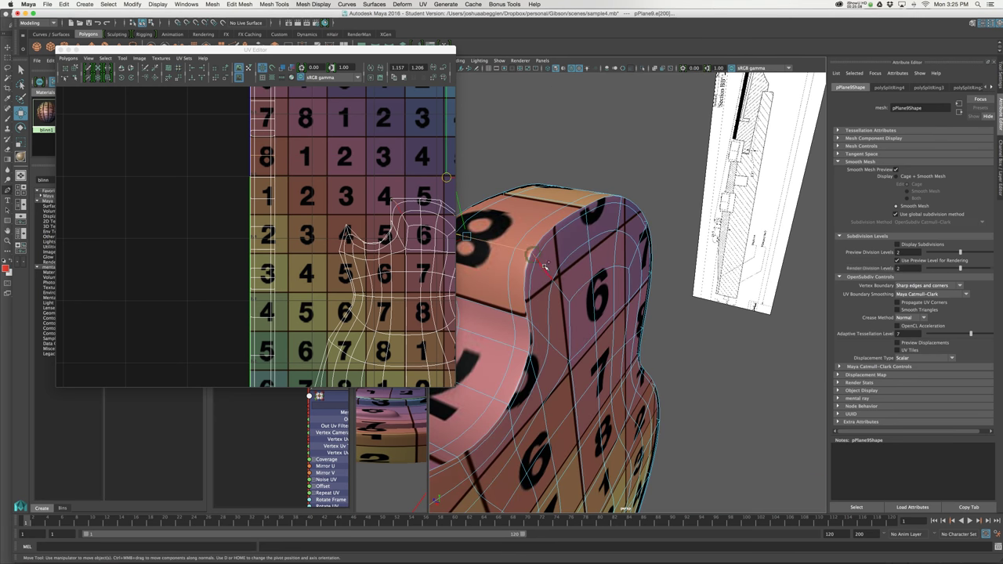
pyautogui.click(542, 265)
pyautogui.keyDown('alt'); pyautogui.moveTo(542, 265); pyautogui.dragTo(607, 277); pyautogui.keyUp('alt')
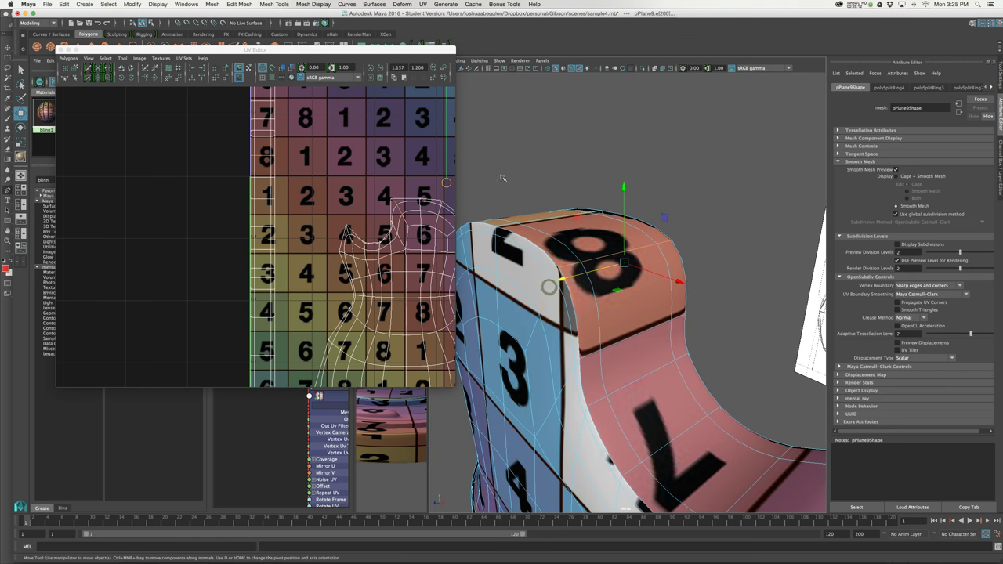
pyautogui.click(274, 4)
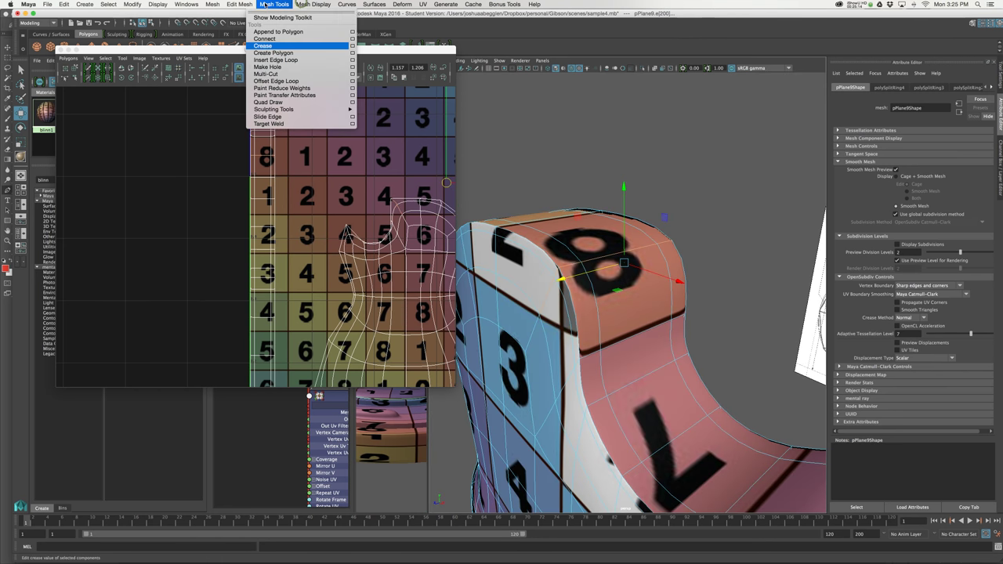
pyautogui.click(322, 46)
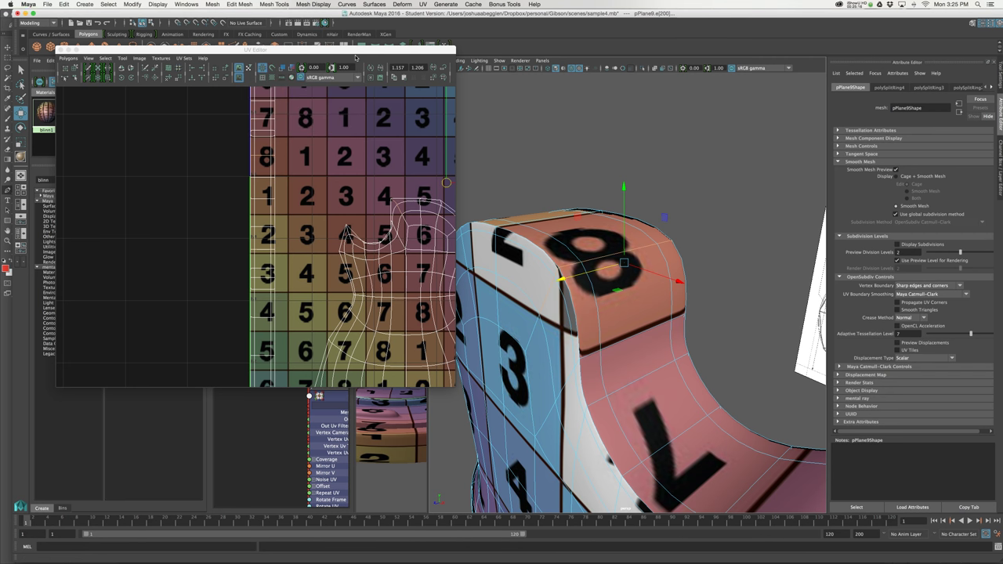
pyautogui.moveTo(585, 230); pyautogui.dragTo(670, 207, button='middle')
pyautogui.keyDown('alt'); pyautogui.moveTo(622, 264); pyautogui.dragTo(632, 267); pyautogui.keyUp('alt')
pyautogui.keyDown('alt'); pyautogui.moveTo(671, 233); pyautogui.dragTo(635, 257, button='middle'); pyautogui.keyUp('alt')
# Select the next diagonal edges running inward from the neck corner on the faces and crease them by about 2.5
pyautogui.press('w')
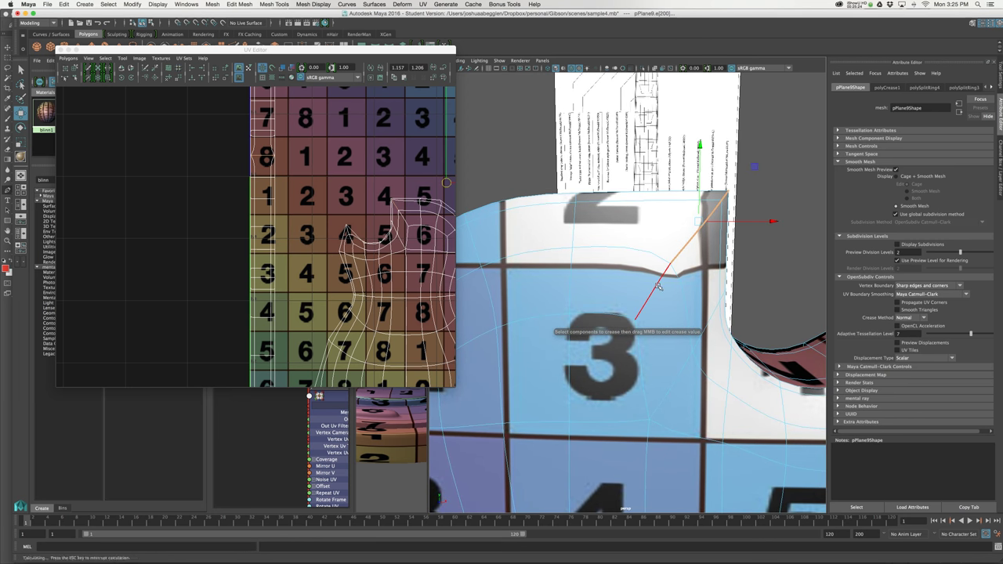
pyautogui.keyDown('alt'); pyautogui.moveTo(657, 286); pyautogui.dragTo(579, 298); pyautogui.keyUp('alt')
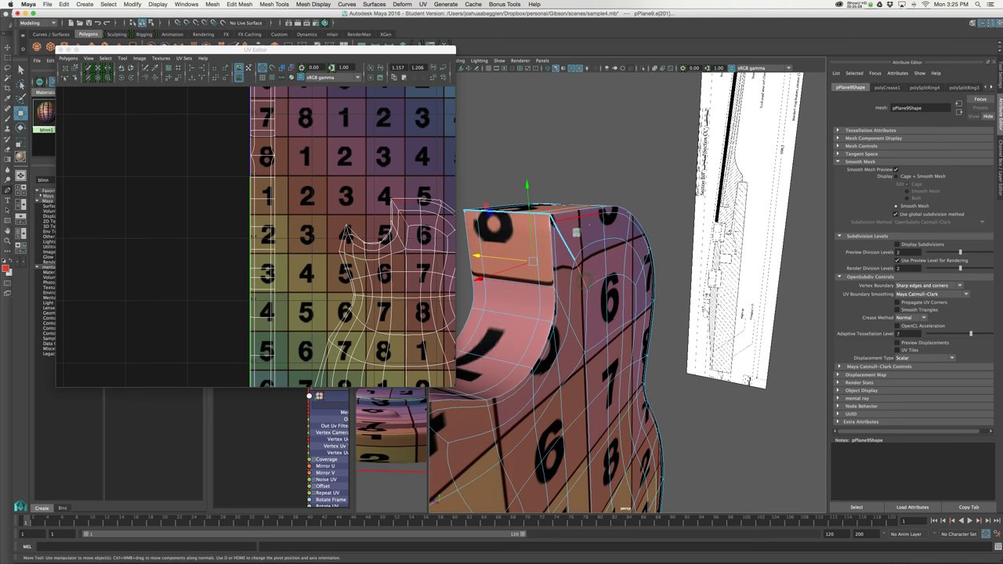
pyautogui.press('y')
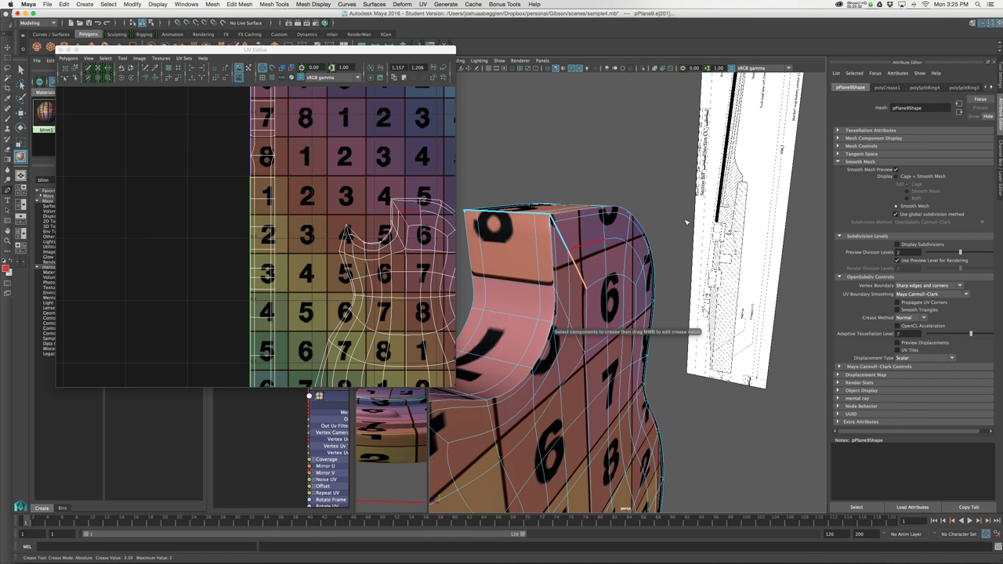
pyautogui.keyDown('alt'); pyautogui.moveTo(683, 223); pyautogui.dragTo(633, 283); pyautogui.keyUp('alt')
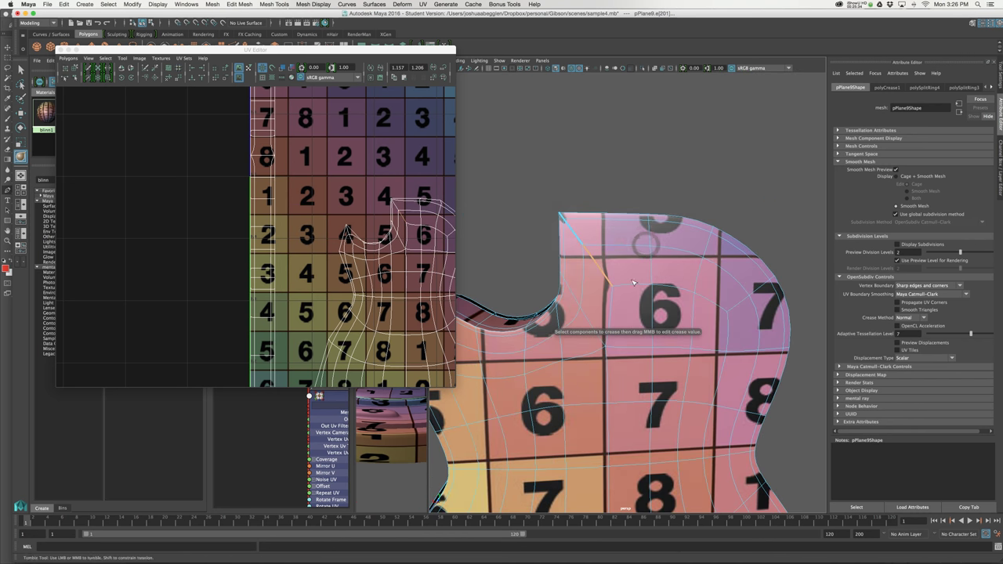
pyautogui.keyDown('alt'); pyautogui.moveTo(634, 283); pyautogui.dragTo(625, 292, button='middle'); pyautogui.keyUp('alt')
pyautogui.moveTo(620, 283)
pyautogui.keyDown('alt'); pyautogui.mouseDown()
pyautogui.moveTo(605, 287)
pyautogui.moveTo(621, 264)
pyautogui.mouseUp(); pyautogui.keyUp('alt')
# Return to object selection and examine the creased neck corner and smoothed guitar body from several angles
pyautogui.rightClick(587, 276)
pyautogui.keyDown('alt'); pyautogui.moveTo(589, 274); pyautogui.dragTo(664, 267, button='right'); pyautogui.keyUp('alt')
pyautogui.press('w')
pyautogui.keyDown('alt'); pyautogui.moveTo(668, 268); pyautogui.dragTo(709, 279); pyautogui.keyUp('alt')
pyautogui.click(822, 276)
pyautogui.keyDown('alt'); pyautogui.moveTo(822, 277); pyautogui.dragTo(640, 252); pyautogui.keyUp('alt')
pyautogui.keyDown('alt'); pyautogui.moveTo(678, 275); pyautogui.dragTo(634, 287, button='right'); pyautogui.keyUp('alt')
pyautogui.keyDown('alt'); pyautogui.moveTo(634, 286); pyautogui.dragTo(620, 254, button='middle'); pyautogui.keyUp('alt')
pyautogui.keyDown('alt'); pyautogui.moveTo(620, 254); pyautogui.dragTo(634, 339); pyautogui.keyUp('alt')
# Select the whole guitar body and delete its construction history
pyautogui.click(609, 332)
pyautogui.keyDown('alt'); pyautogui.moveTo(588, 227); pyautogui.dragTo(627, 300); pyautogui.keyUp('alt')
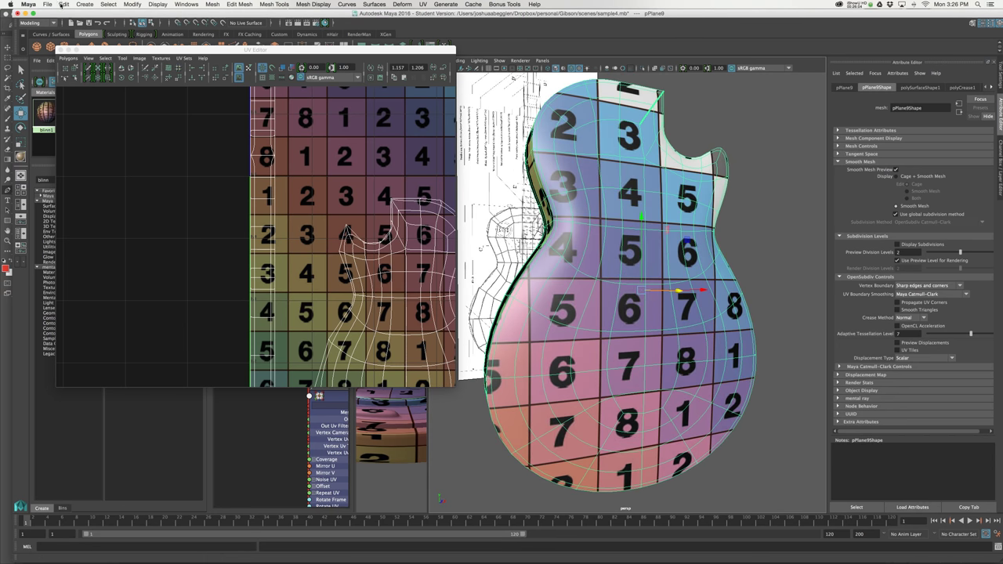
pyautogui.click(62, 5)
pyautogui.moveTo(100, 96)
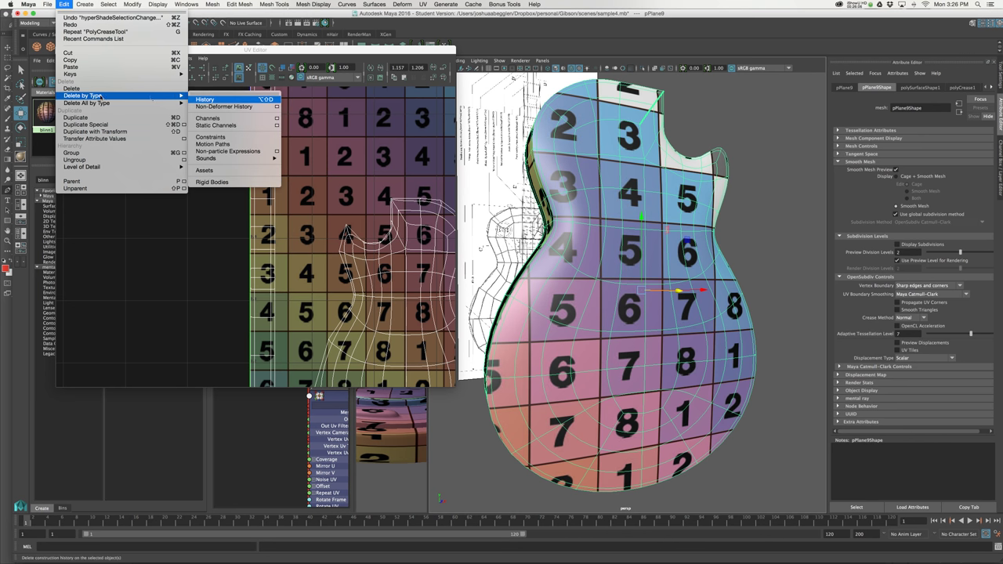
pyautogui.click(205, 100)
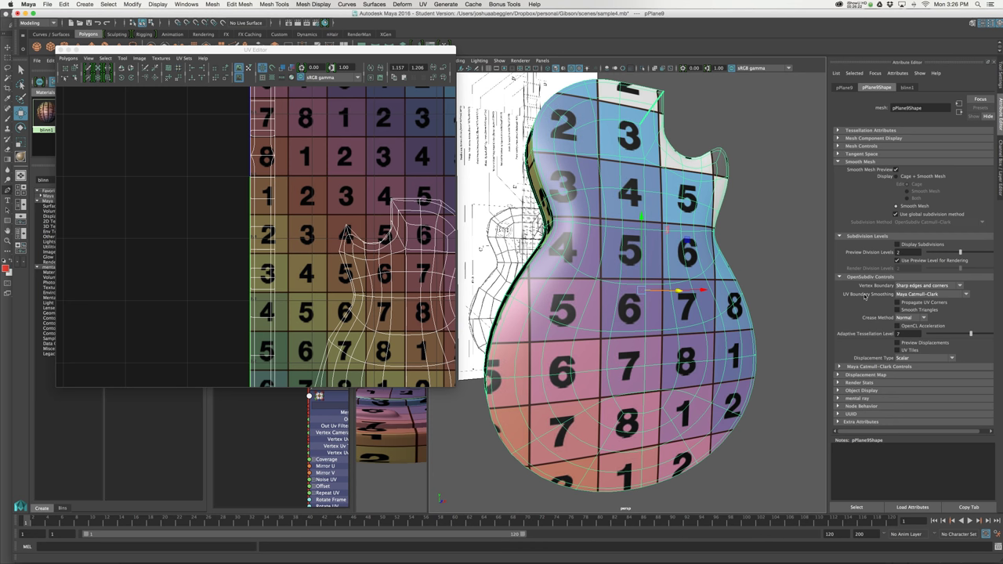
# Set the body's UV Boundary Smoothing to Preserve Edges and Corners and check the checkers along the rim
pyautogui.click(914, 294)
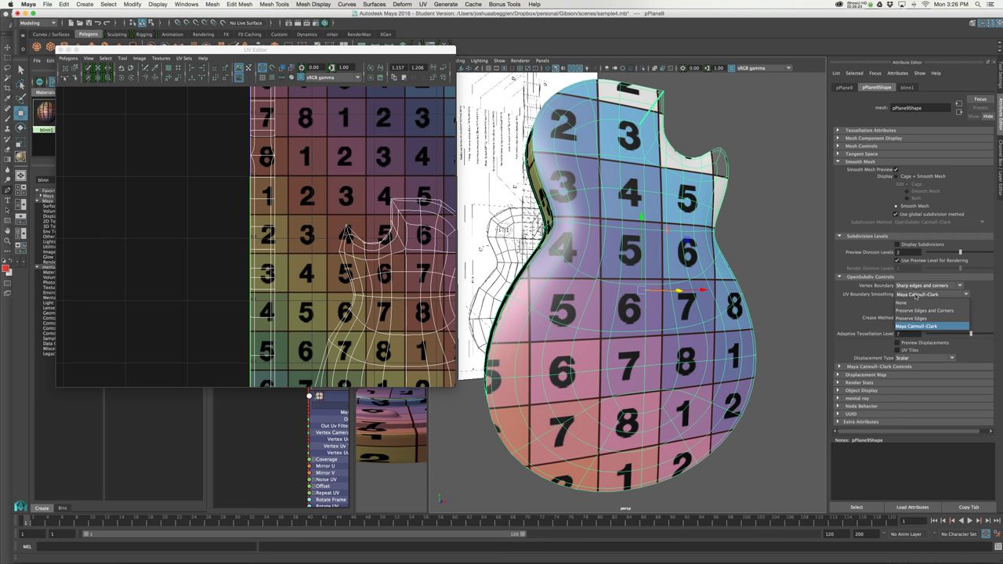
pyautogui.click(919, 312)
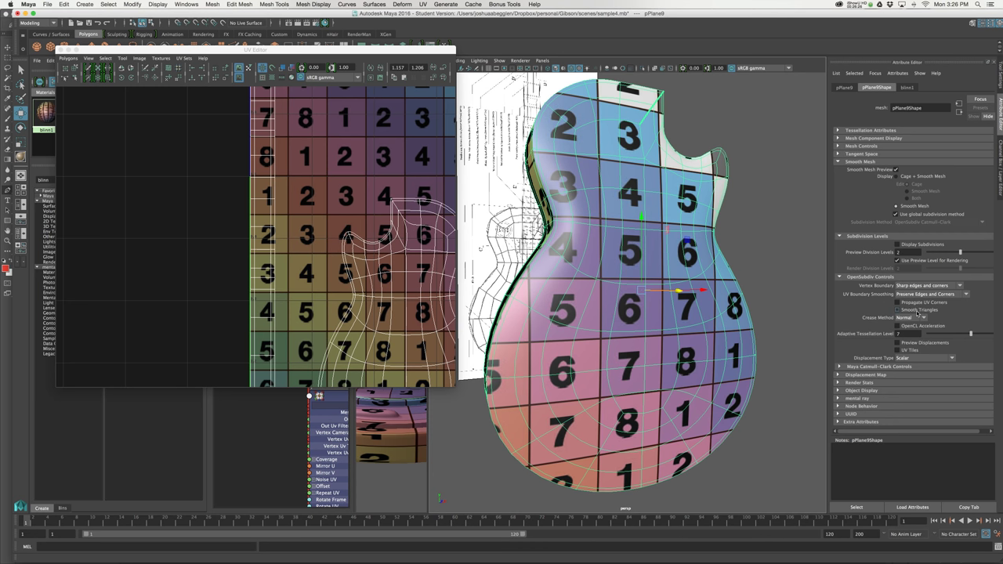
pyautogui.keyDown('alt'); pyautogui.moveTo(757, 236); pyautogui.dragTo(615, 237); pyautogui.keyUp('alt')
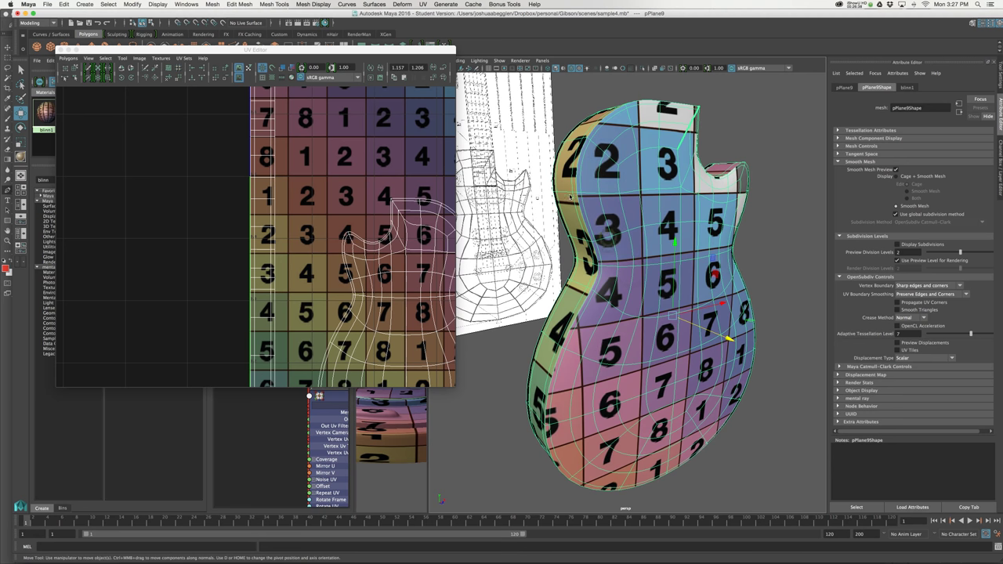
pyautogui.keyDown('alt'); pyautogui.moveTo(572, 150); pyautogui.dragTo(603, 192); pyautogui.keyUp('alt')
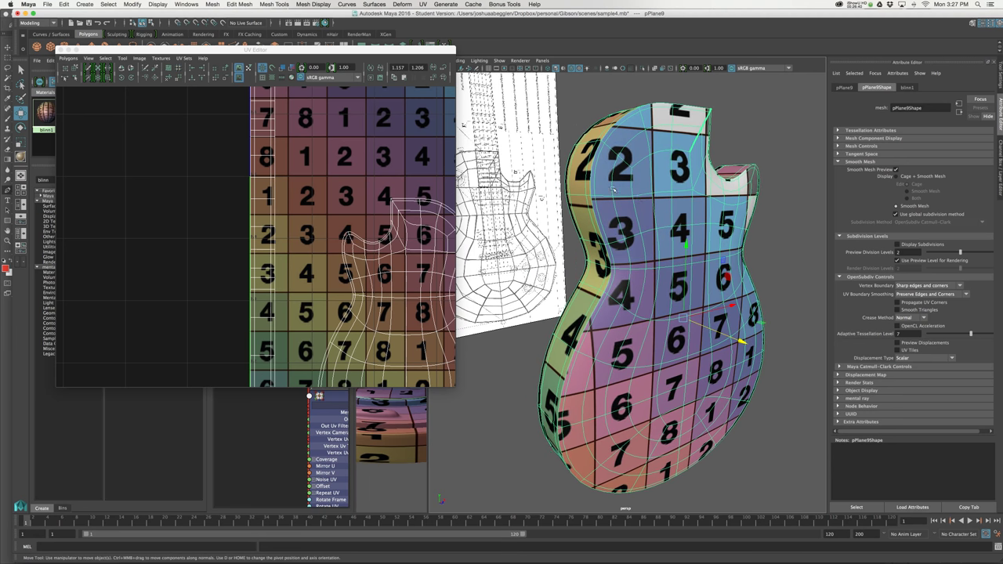
# Export the body's UV layout as a 2048 by 2048 TIFF snapshot named outUV_body, overwriting the existing file
pyautogui.moveTo(638, 197)
pyautogui.mouseDown(button='right')
pyautogui.moveTo(660, 188)
pyautogui.moveTo(650, 207)
pyautogui.mouseUp(button='right')
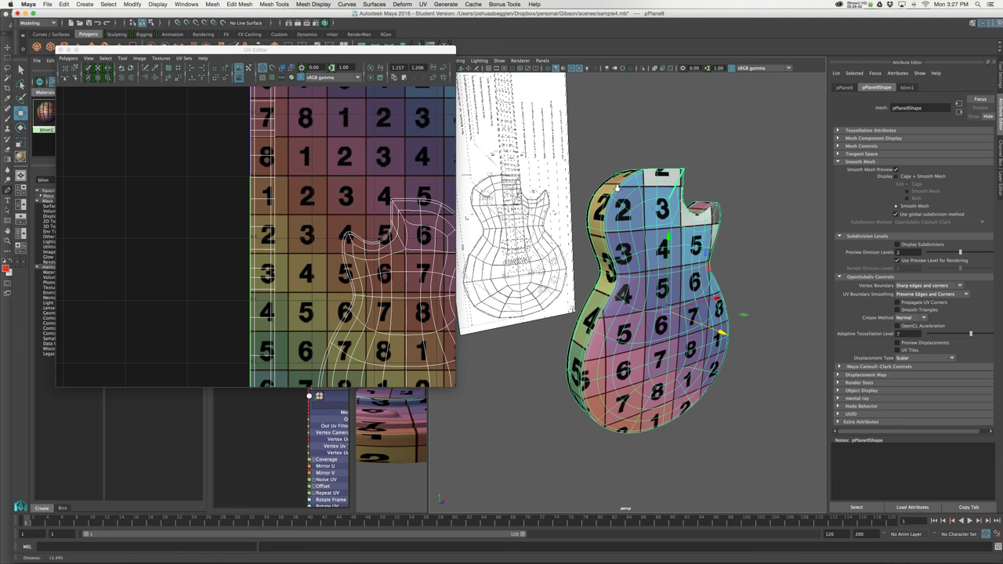
pyautogui.keyDown('alt'); pyautogui.moveTo(417, 230); pyautogui.dragTo(240, 226, button='right'); pyautogui.keyUp('alt')
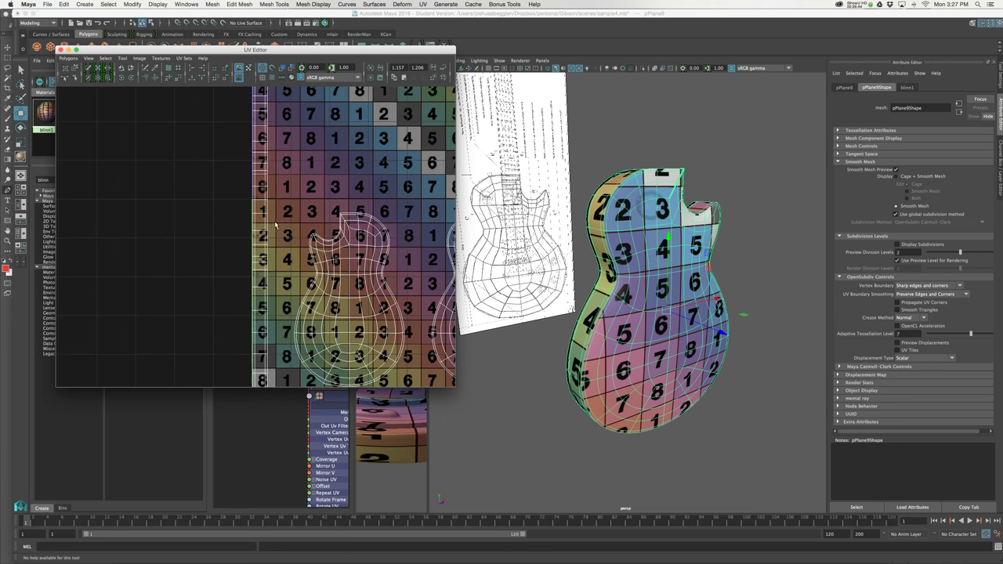
pyautogui.keyDown('alt'); pyautogui.moveTo(370, 229); pyautogui.dragTo(311, 234, button='middle'); pyautogui.keyUp('alt')
pyautogui.scroll(-4, 310, 235)
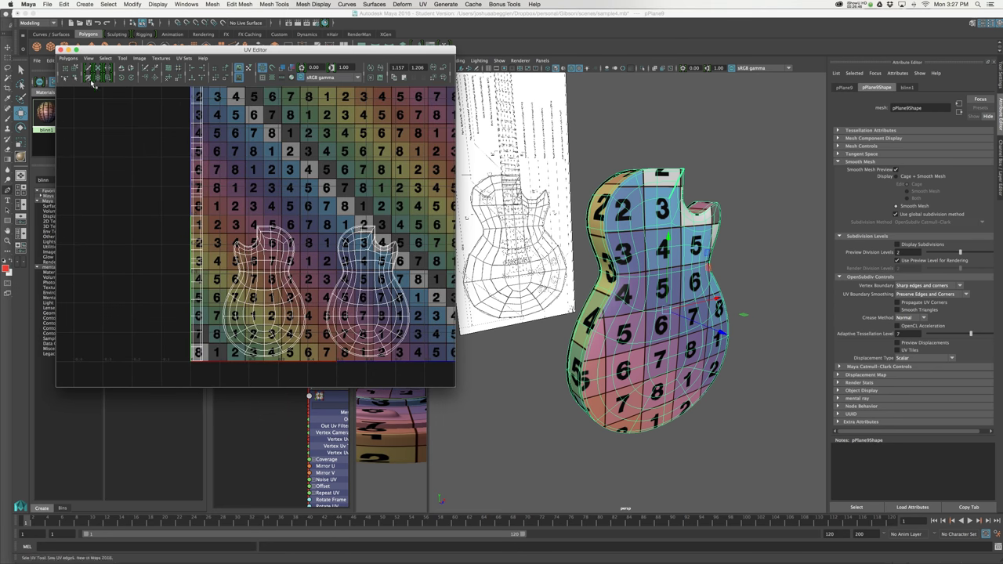
pyautogui.click(69, 59)
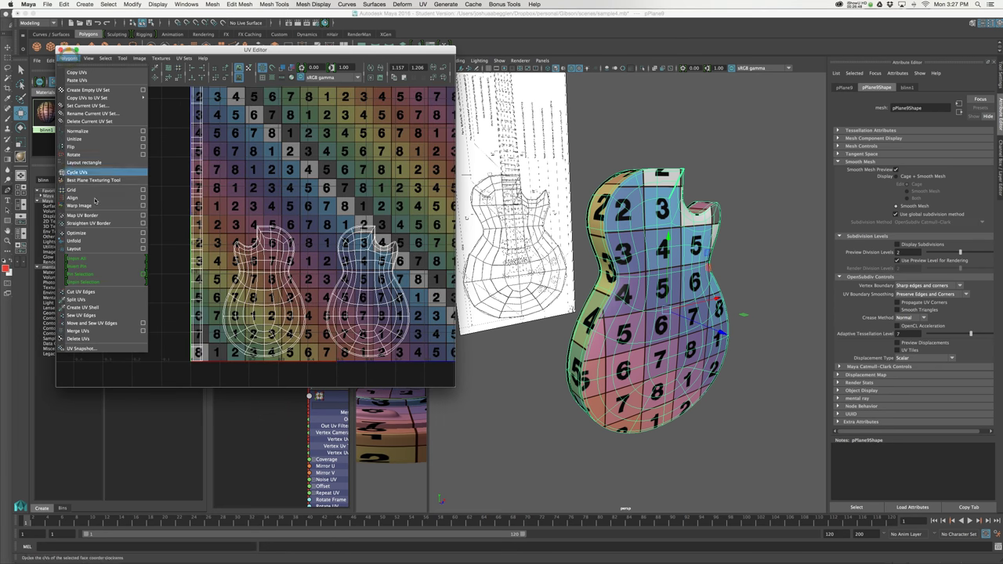
pyautogui.click(89, 349)
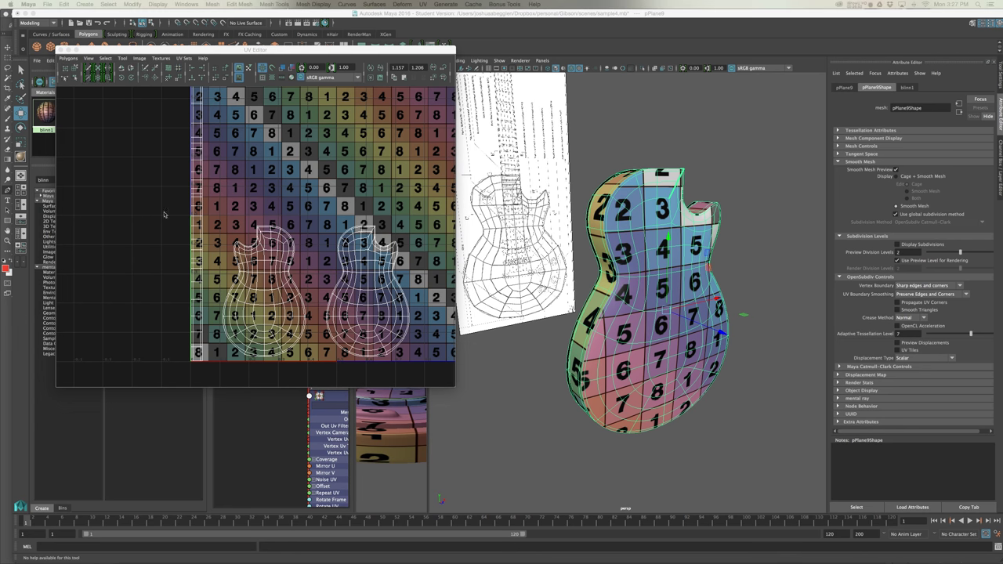
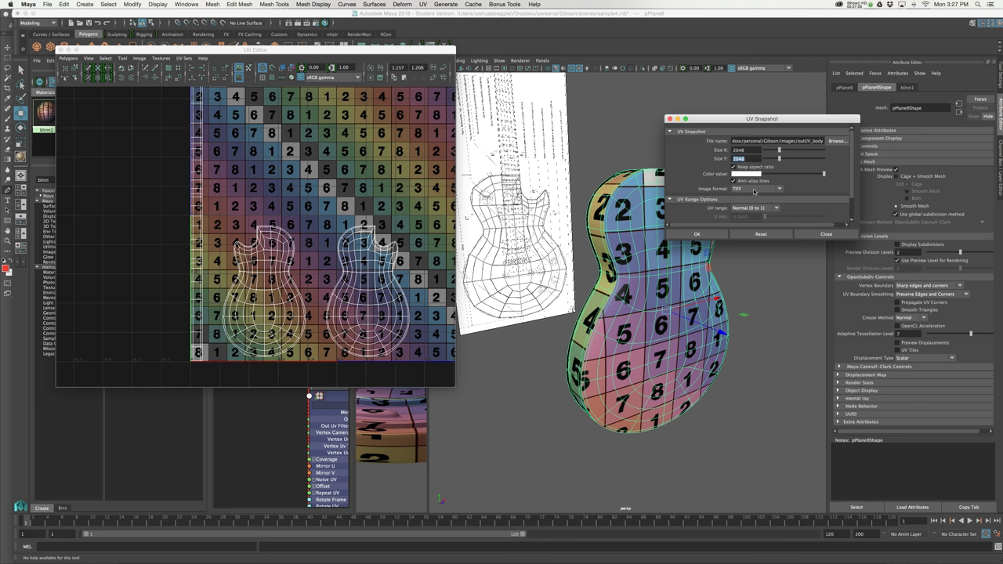
pyautogui.click(715, 237)
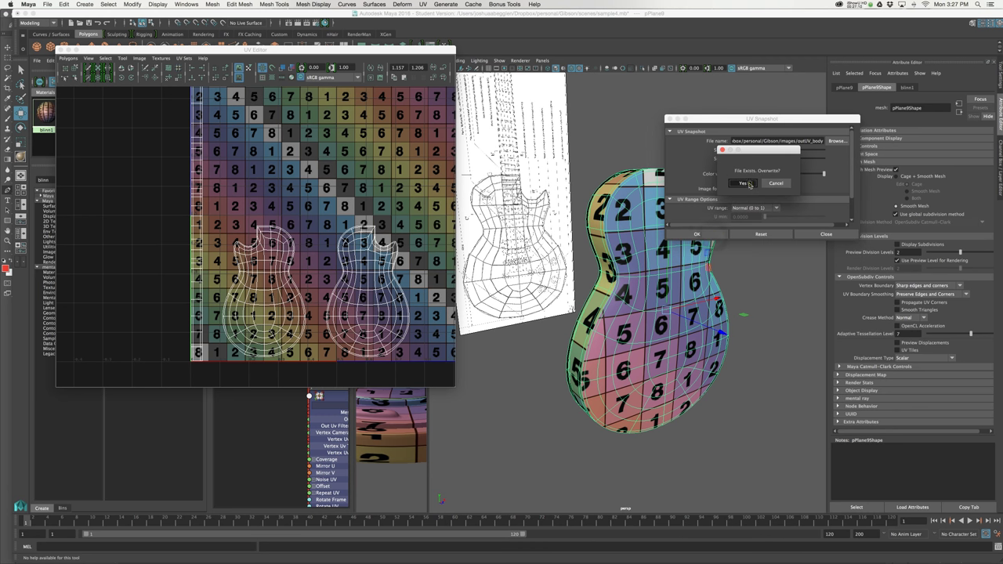
pyautogui.click(745, 184)
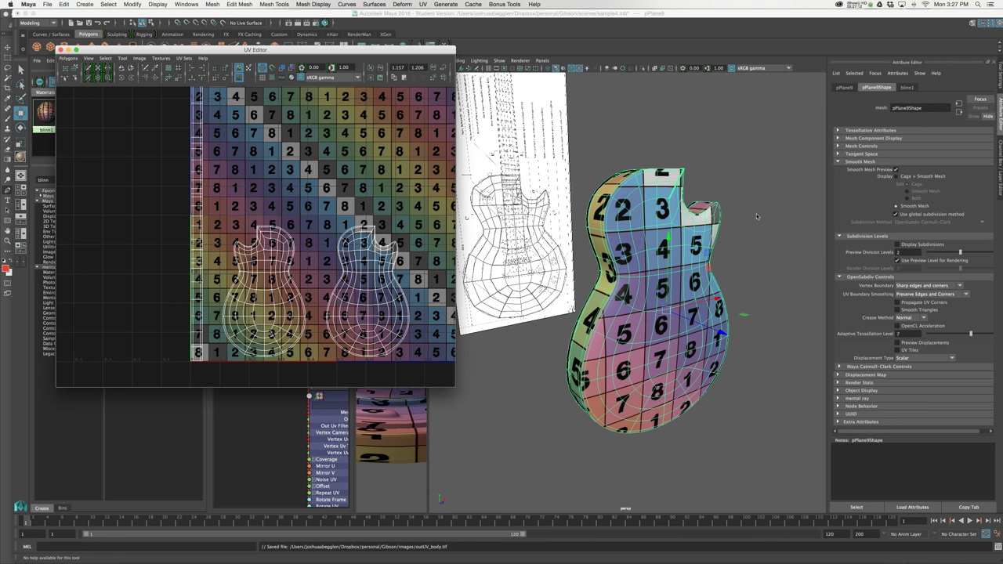
pyautogui.click(729, 243)
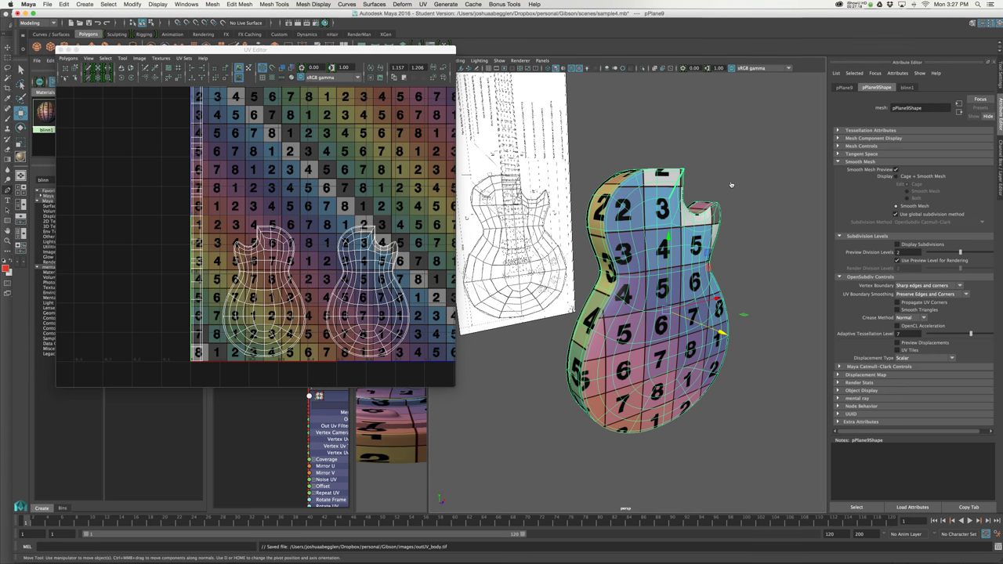
# Switch to Photoshop and close front4.psd, front3.jpg without saving, and side.jpg, keeping Maple.jpg open
pyautogui.press('super+Tab')
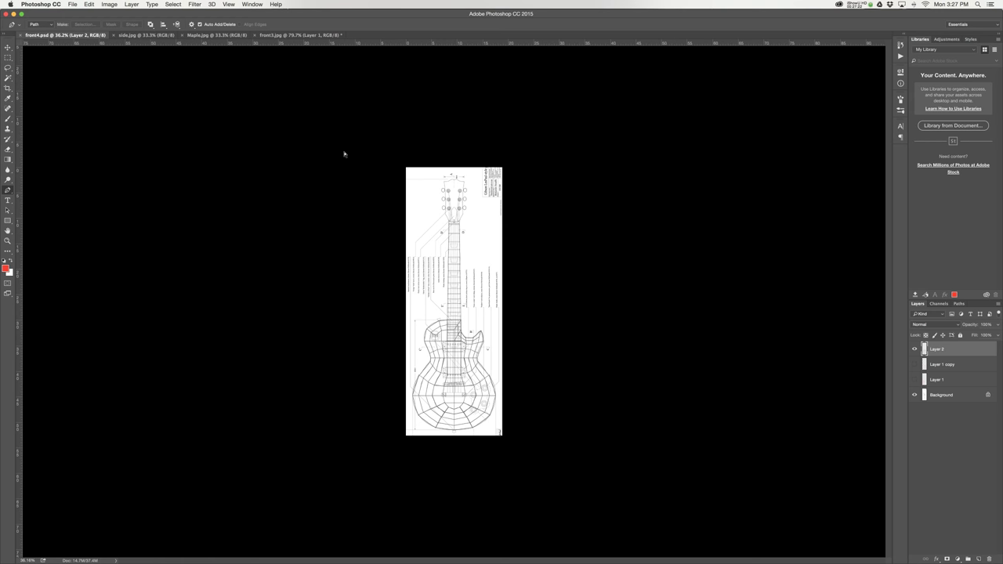
pyautogui.press('super+w')
pyautogui.press('super+w')
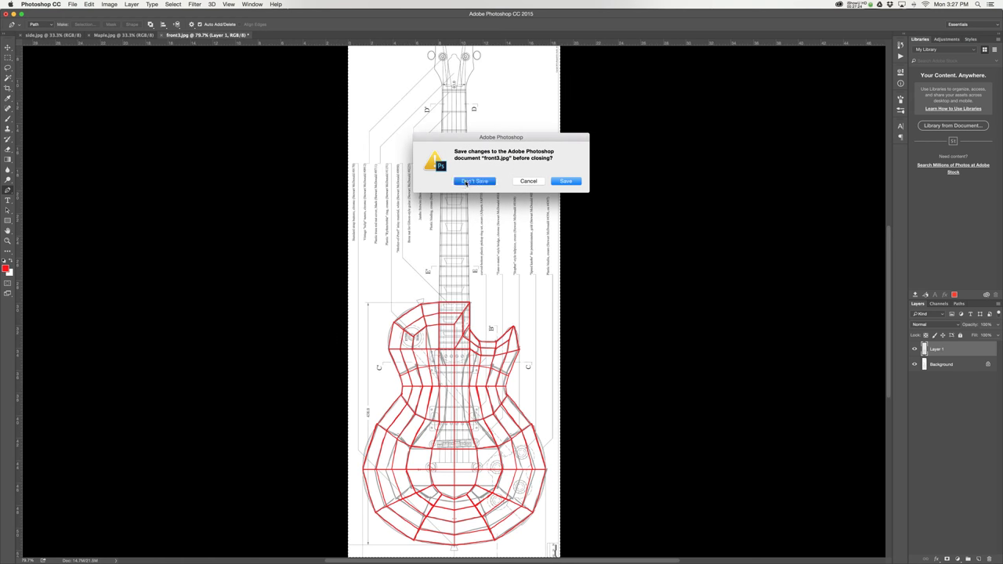
pyautogui.click(466, 182)
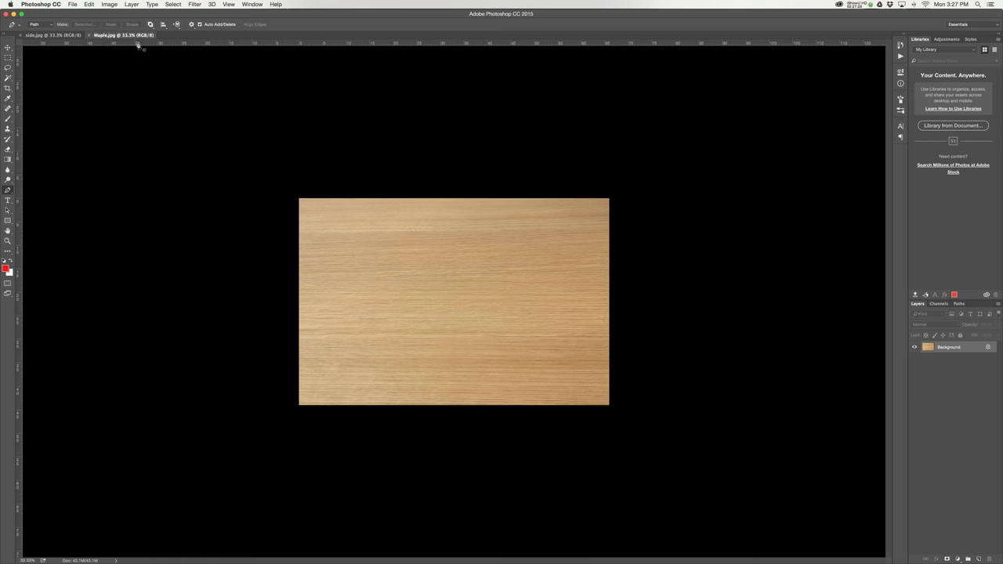
pyautogui.click(65, 37)
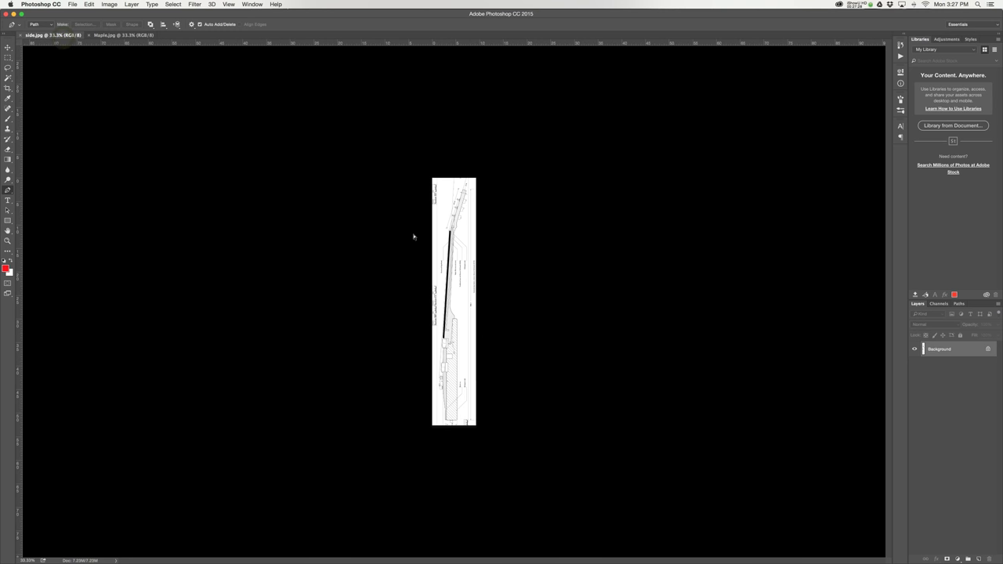
pyautogui.press('super+w')
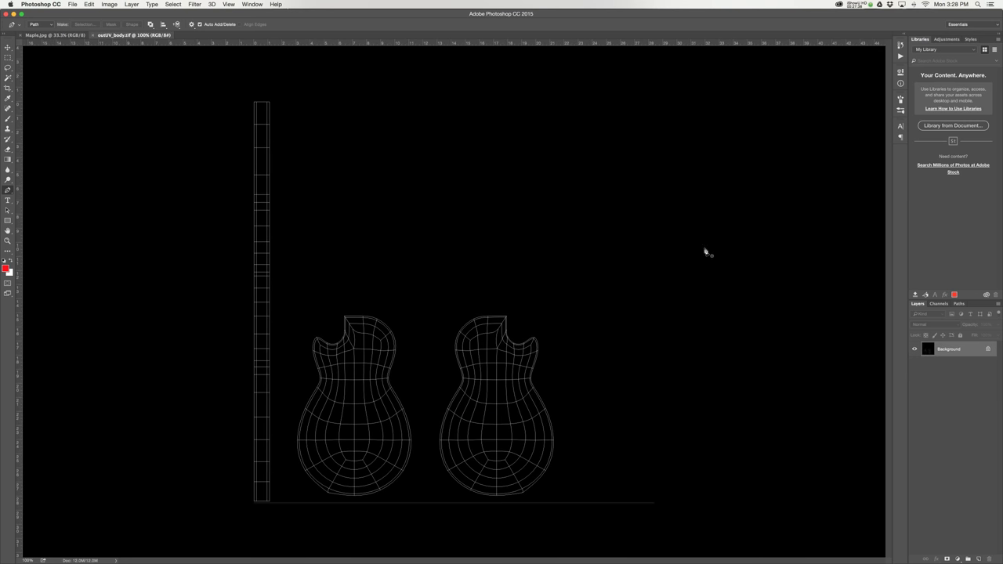
# Invert the colors of outUV_body.tif and convert its background into a regular layer named UVs
pyautogui.press('super+i')
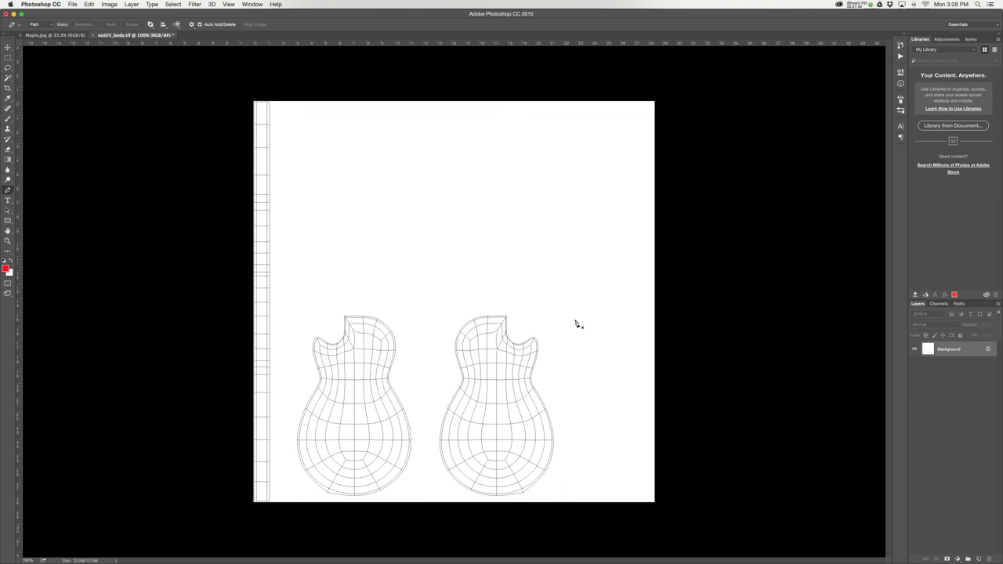
pyautogui.doubleClick(967, 350)
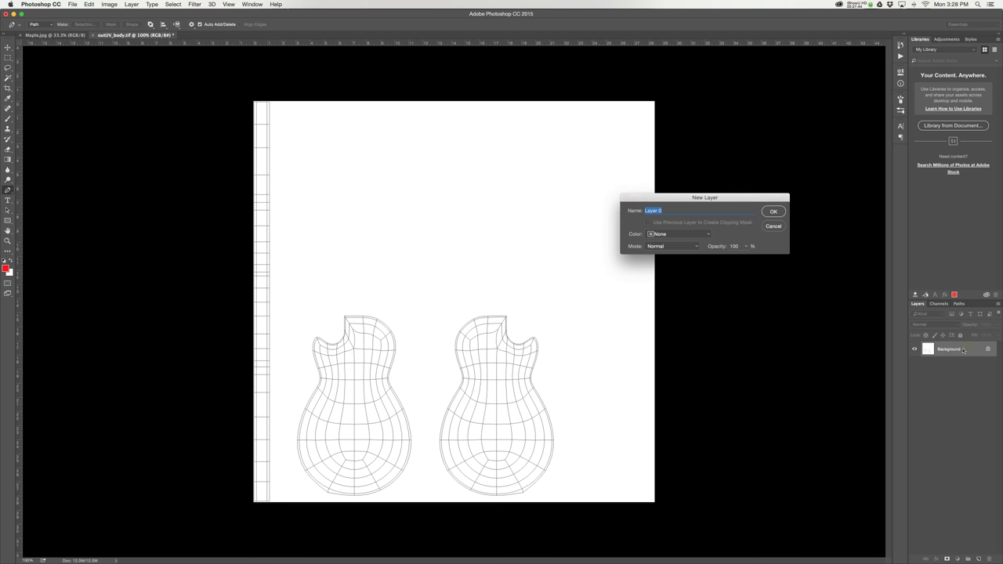
pyautogui.click(772, 211)
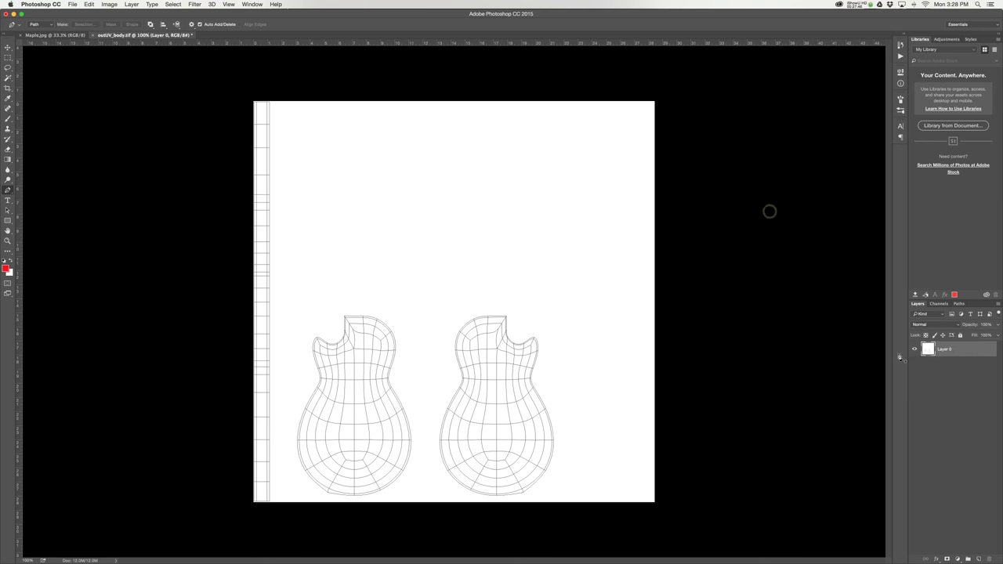
pyautogui.write('Un')
pyautogui.write('s')
pyautogui.press('Return')
# Copy the entire Maple.jpg wood image and paste it into outUV_body.tif as a new layer
pyautogui.click(66, 36)
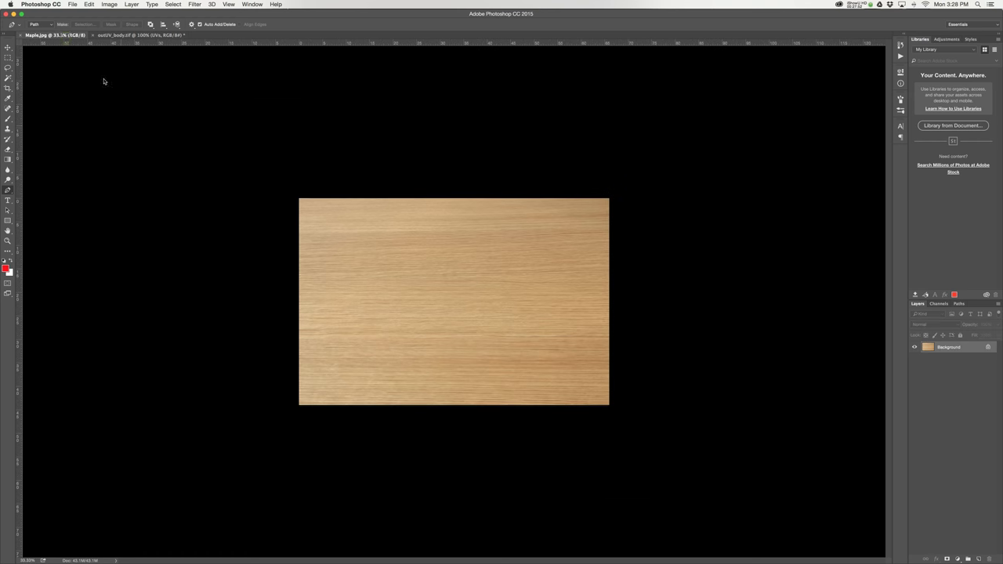
pyautogui.press('super+a')
pyautogui.press('super+c')
pyautogui.hotkey('ctrl', 'Tab')
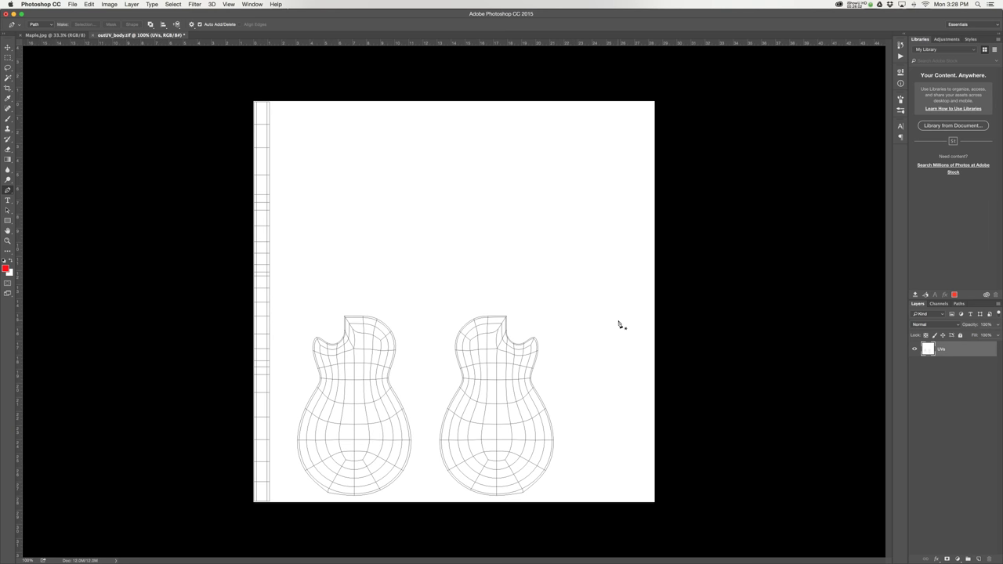
pyautogui.hotkey('ctrl', 'v')
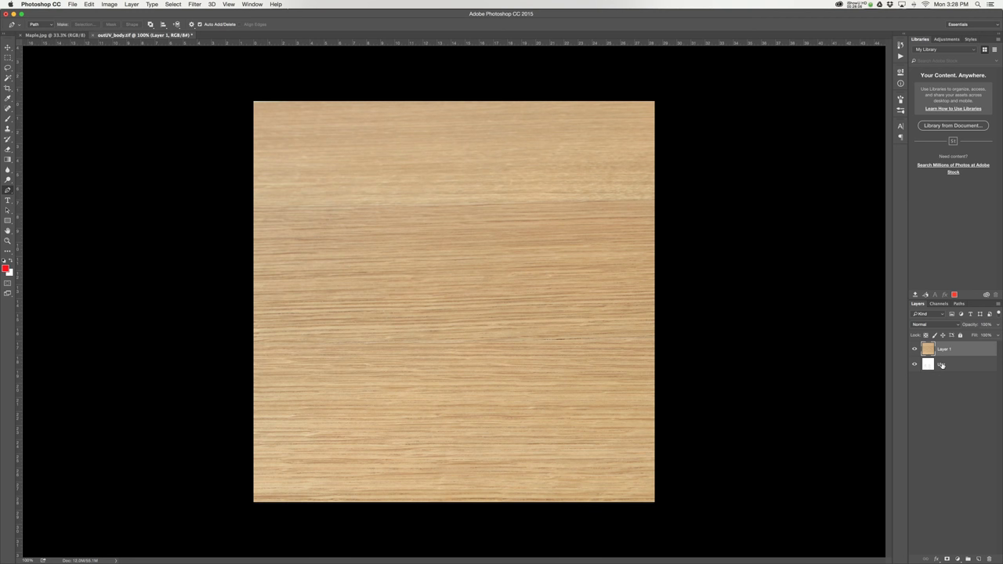
# Move the wood layer below the UVs layer and set the UVs layer's blend mode to Multiply
pyautogui.moveTo(955, 352); pyautogui.dragTo(957, 372)
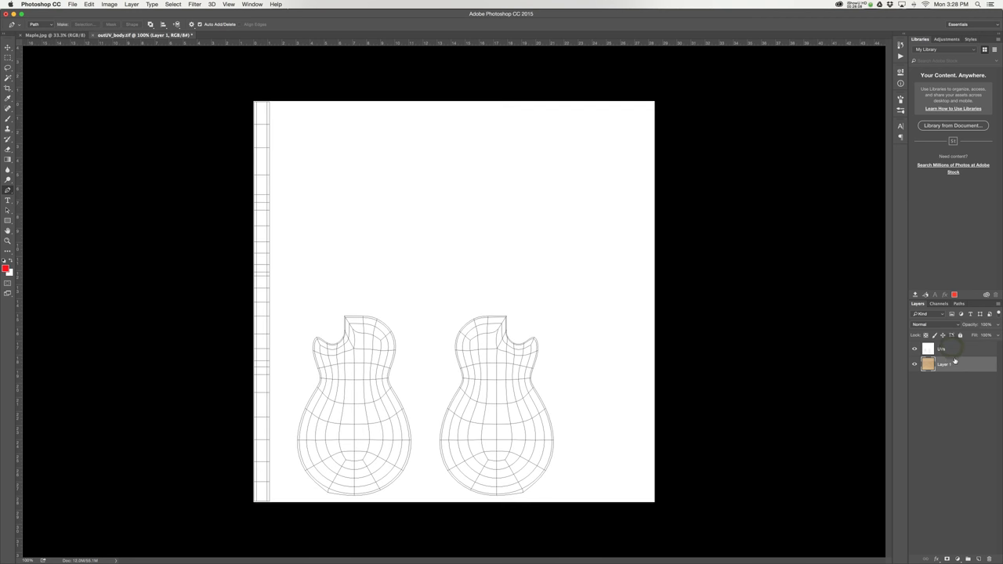
pyautogui.click(953, 349)
pyautogui.click(938, 323)
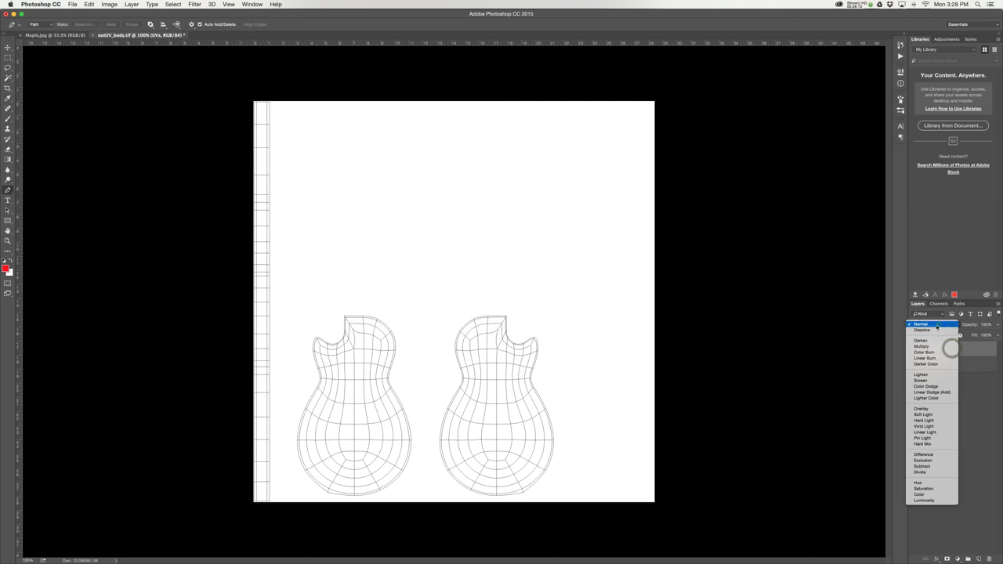
pyautogui.click(937, 347)
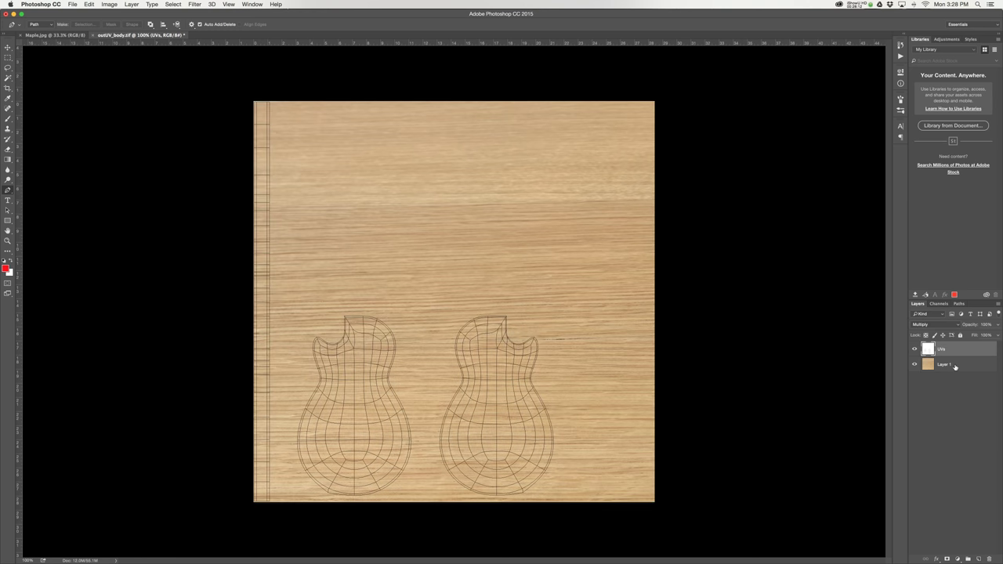
# Duplicate the wood layer and hide the original
pyautogui.click(946, 368)
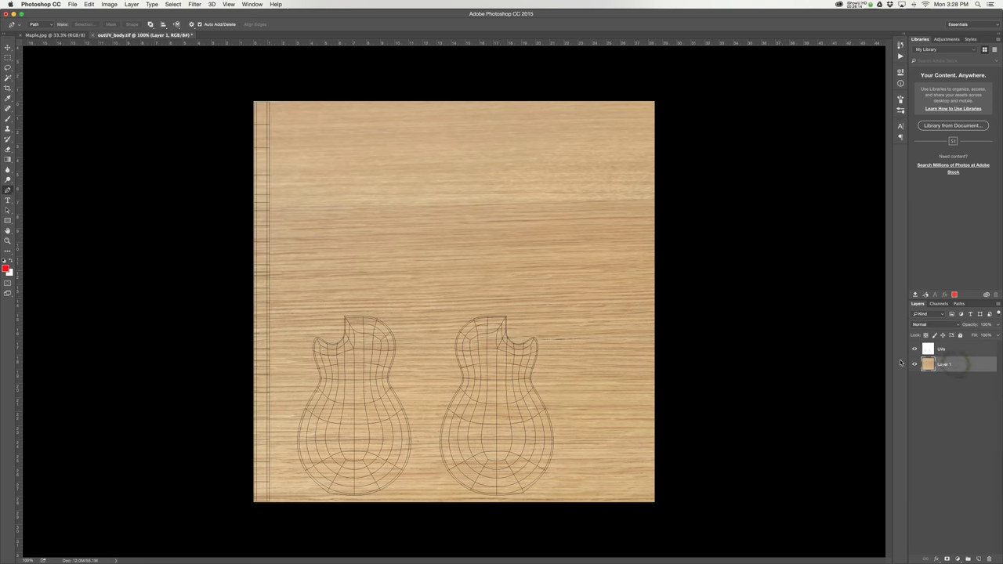
pyautogui.press('super+j')
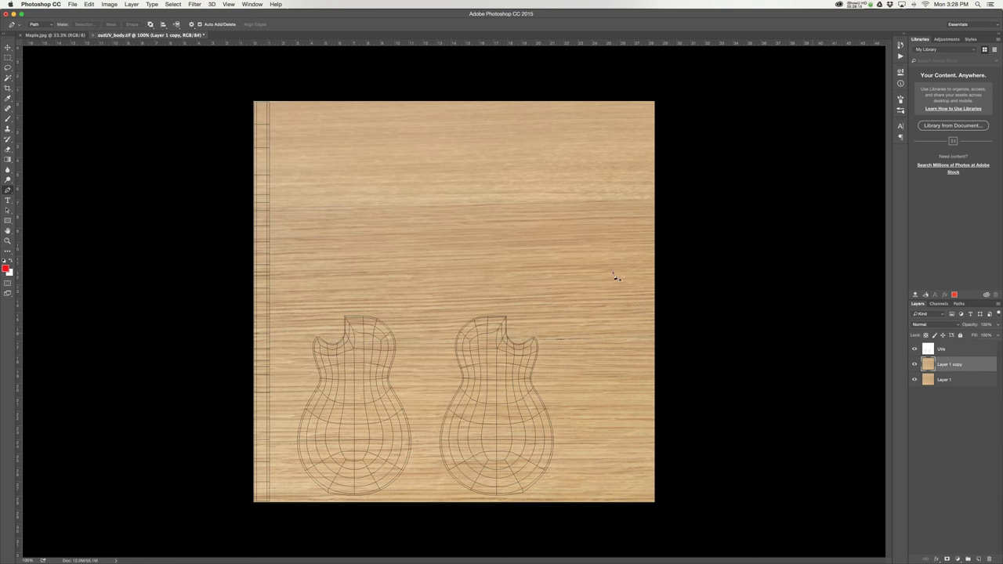
pyautogui.click(915, 381)
# Scale the duplicated wood to about 41%, position it over the second guitar body outline, and rotate it about 8.6 degrees clockwise
pyautogui.press('super+t')
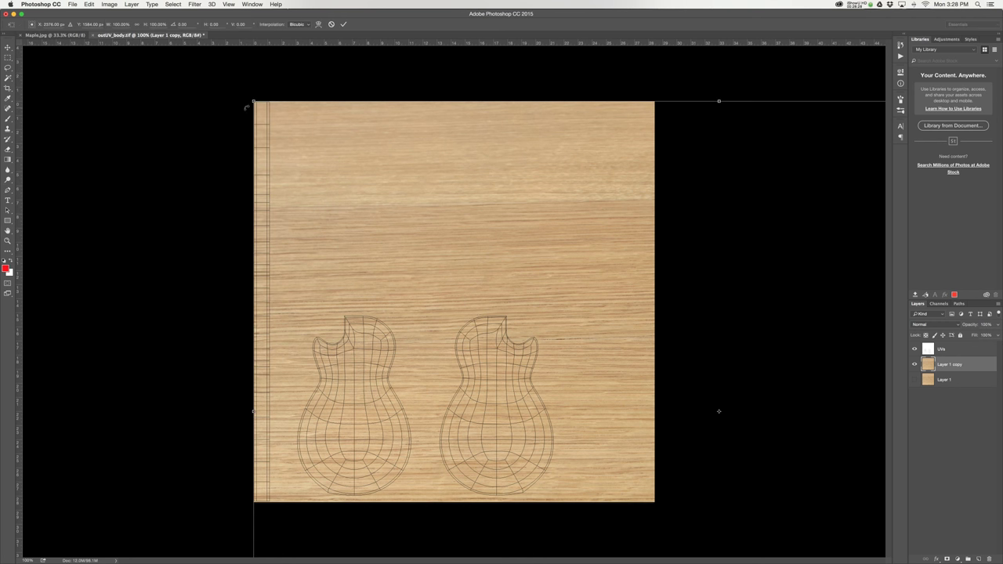
pyautogui.keyDown('shift'); pyautogui.moveTo(253, 103); pyautogui.dragTo(600, 259); pyautogui.keyUp('shift')
pyautogui.moveTo(642, 383); pyautogui.dragTo(496, 370)
pyautogui.press('super+plus')
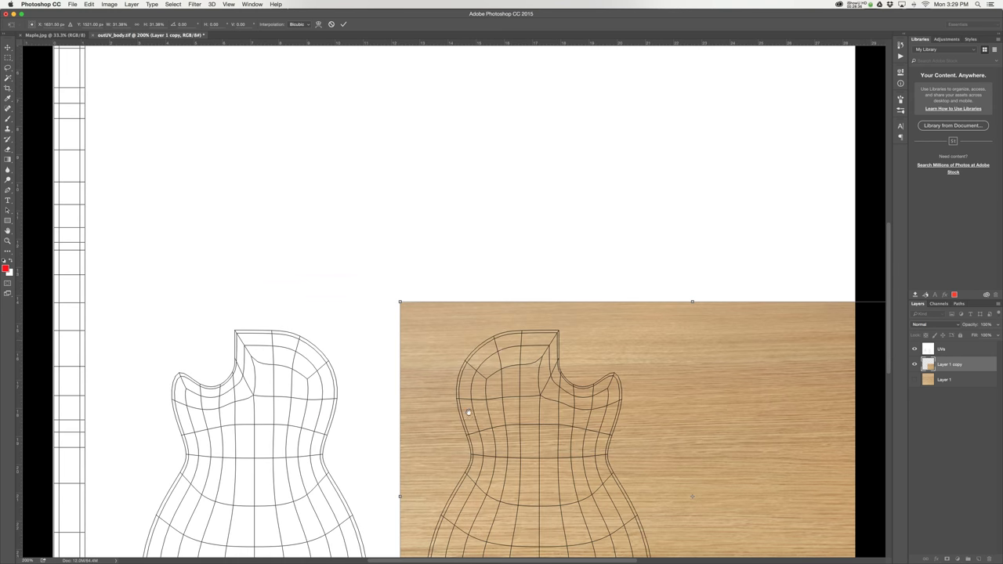
pyautogui.scroll(-6, 455, 403)
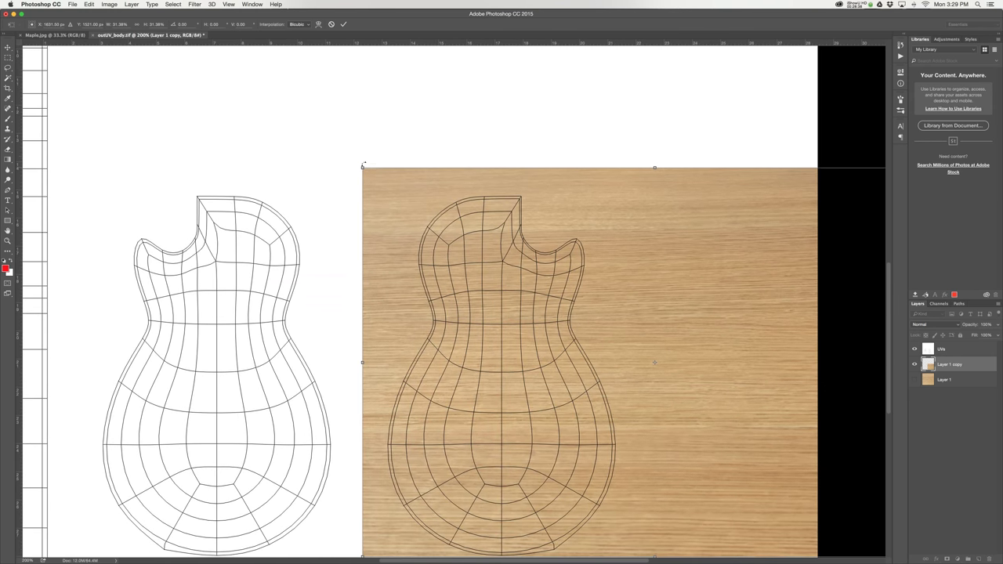
pyautogui.moveTo(363, 167); pyautogui.dragTo(261, 99)
pyautogui.moveTo(242, 279); pyautogui.dragTo(273, 225)
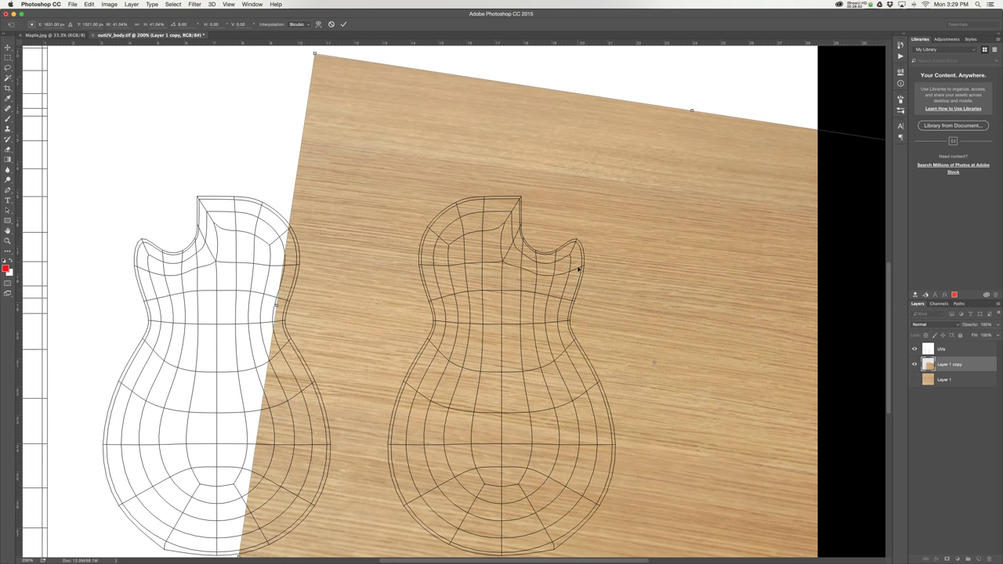
pyautogui.press('p')
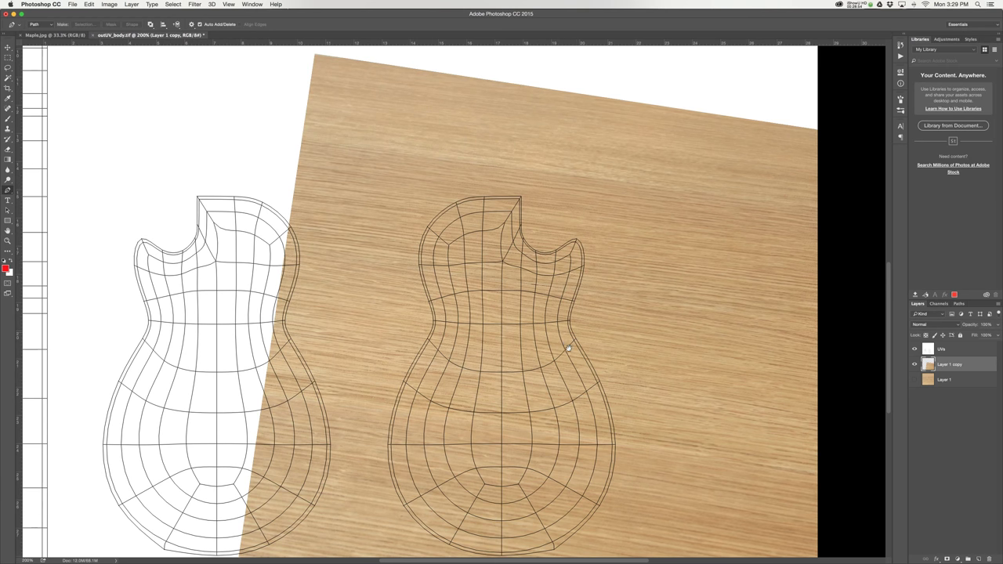
# Select the wood from the second body outline's vertical centre line past its cutaway side and copy that half to a new layer
pyautogui.scroll(-3, 561, 343)
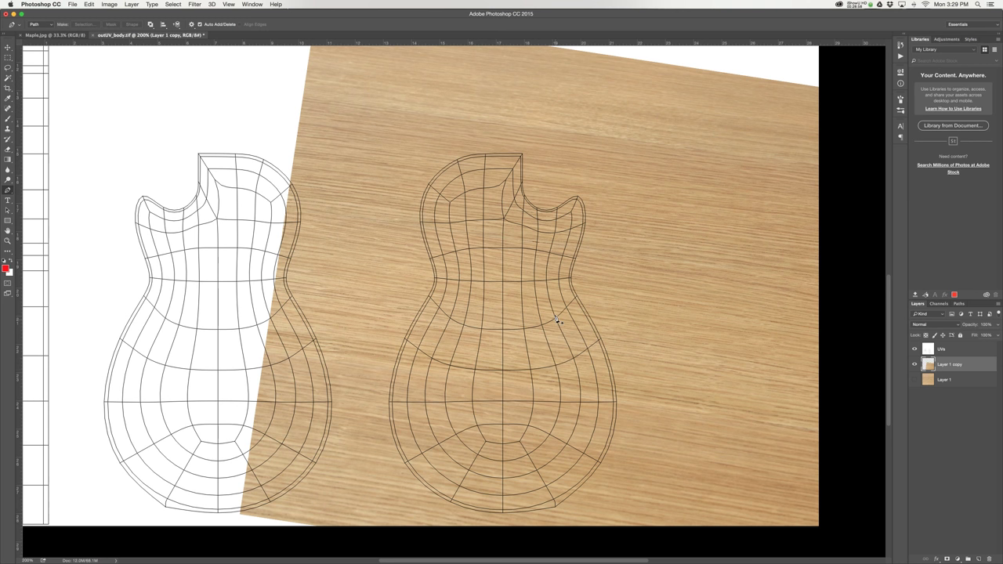
pyautogui.press('m')
pyautogui.moveTo(499, 518); pyautogui.dragTo(608, 145)
pyautogui.press('z')
pyautogui.moveTo(504, 252)
pyautogui.mouseDown()
pyautogui.moveTo(527, 256)
pyautogui.moveTo(520, 260)
pyautogui.mouseUp()
pyautogui.press('m')
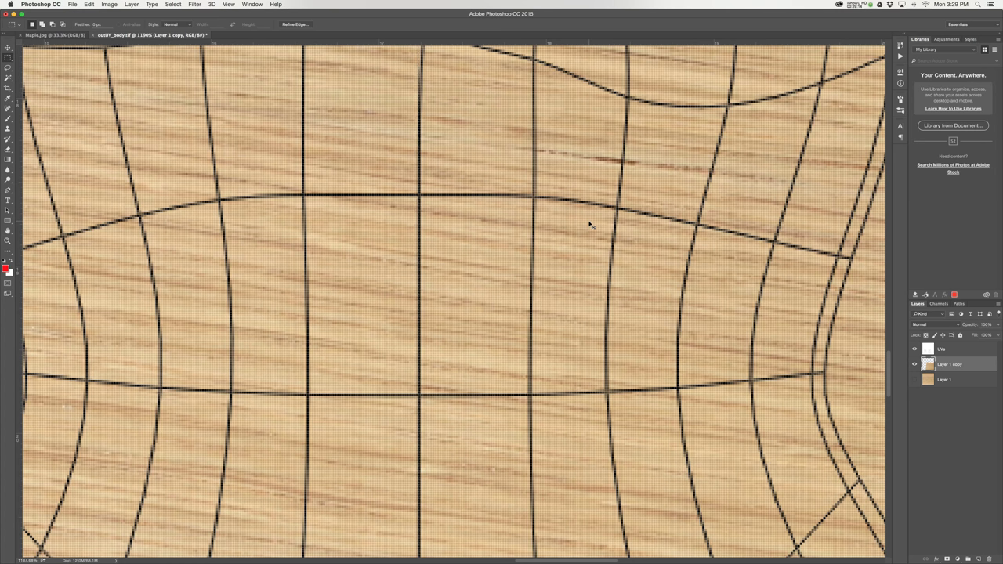
pyautogui.press('super+j')
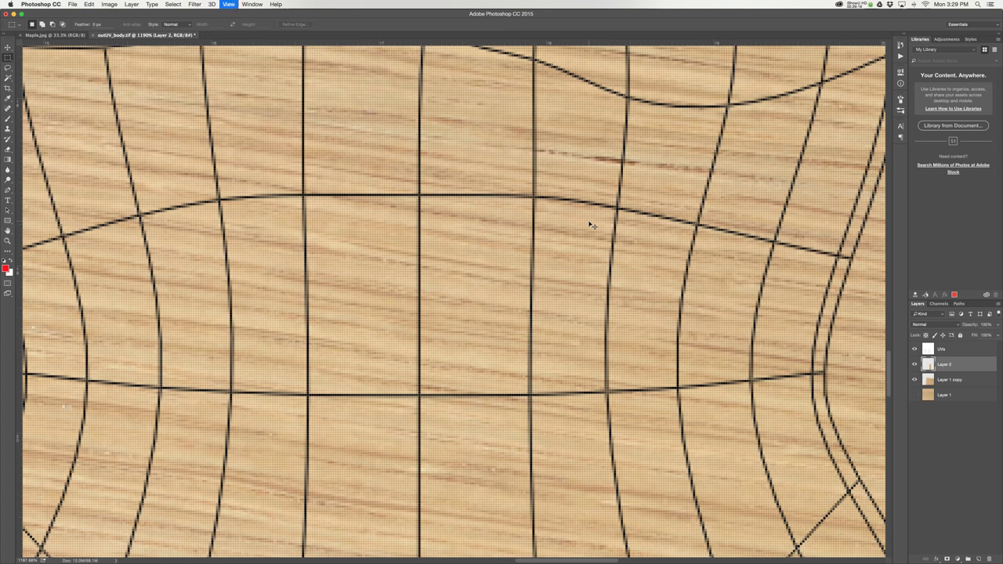
# Mirror the copied wood half horizontally by setting its width to -100%
pyautogui.keyDown('alt'); pyautogui.scroll(-5, 593, 226); pyautogui.keyUp('alt')
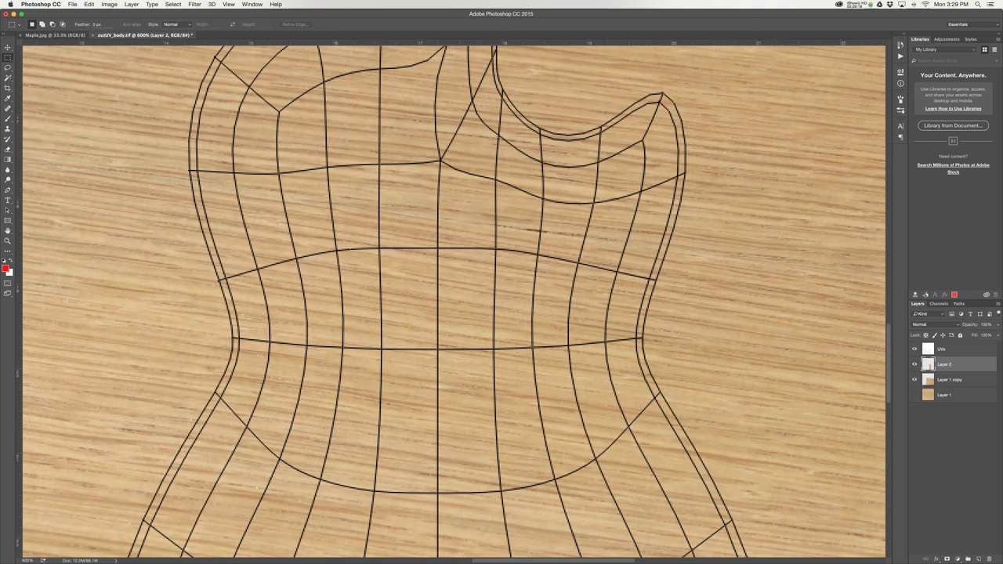
pyautogui.press('super+t')
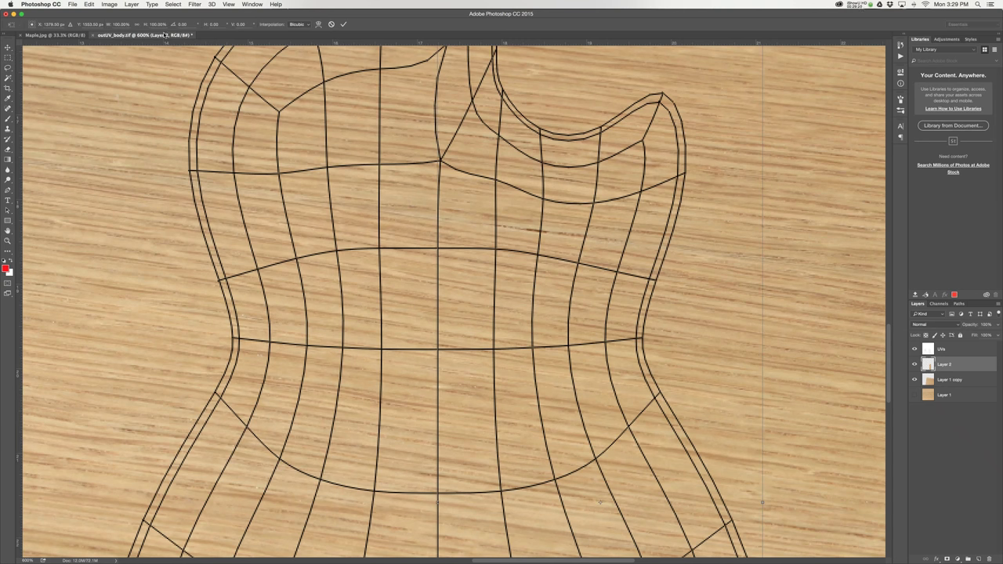
pyautogui.write('-100')
pyautogui.press('Return')
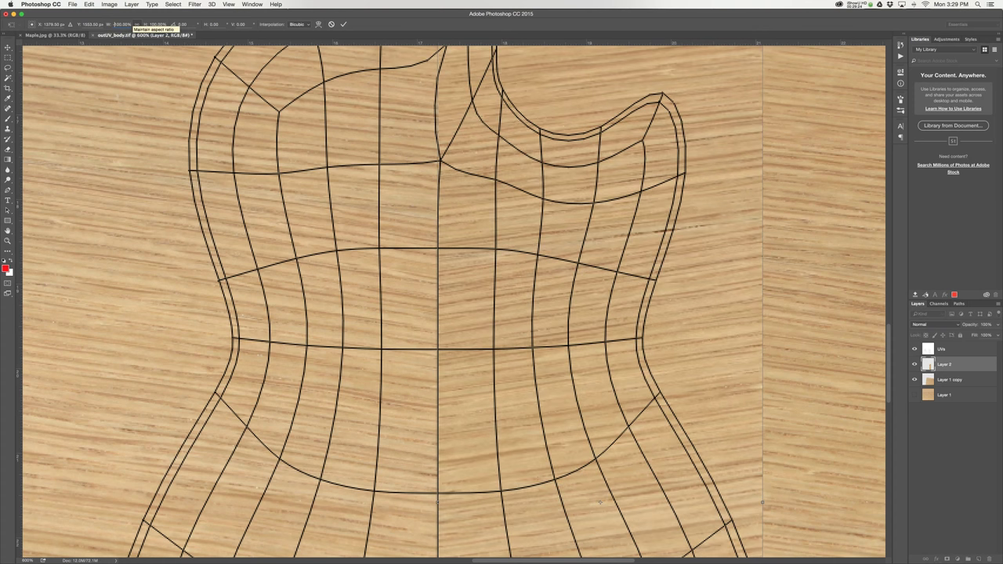
pyautogui.press('Return')
# Move the mirrored wood half straight across to the other side of the second body outline, meeting the original grain at the vertical centre line
pyautogui.press('m')
pyautogui.press('v')
pyautogui.keyDown('shift'); pyautogui.moveTo(726, 293); pyautogui.dragTo(410, 327); pyautogui.keyUp('shift')
pyautogui.press('super+plus')
pyautogui.press('super+plus')
pyautogui.press('super+plus')
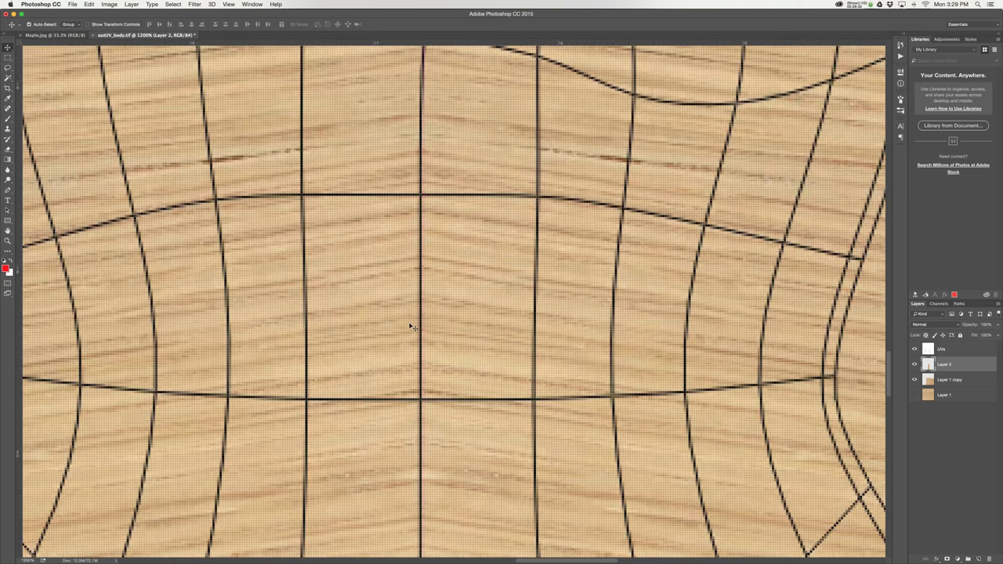
pyautogui.press('super+plus')
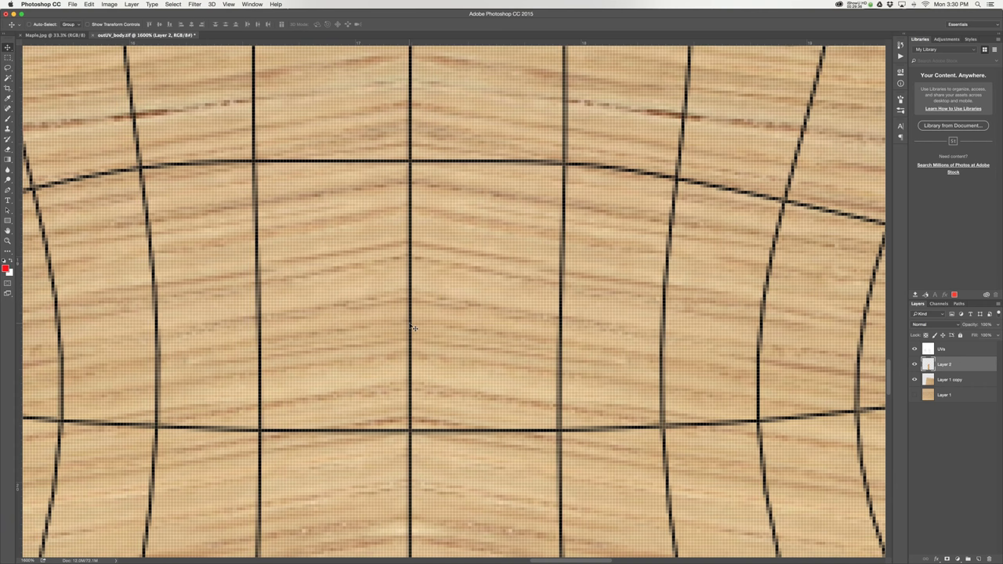
# Stretch the mirrored wood half outward to about 105% width so it covers the outer edge of the second body outline
pyautogui.press('super+minus')
pyautogui.press('super+minus')
pyautogui.press('super+minus')
pyautogui.press('super+minus')
pyautogui.press('super+minus')
pyautogui.press('super+minus')
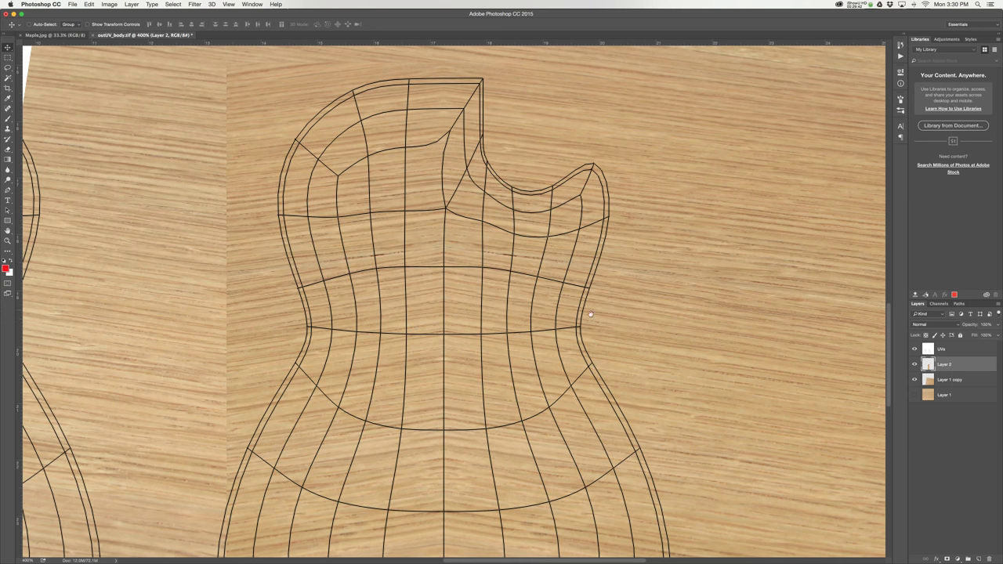
pyautogui.hscroll(-4, 592, 314)
pyautogui.scroll(-3, 591, 315)
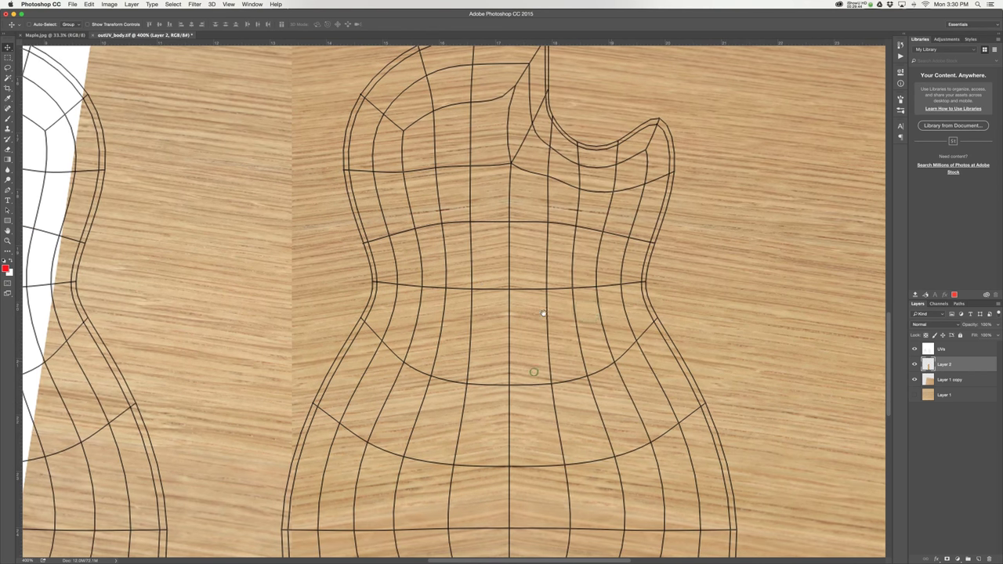
pyautogui.scroll(-5, 543, 316)
pyautogui.hscroll(-1, 544, 316)
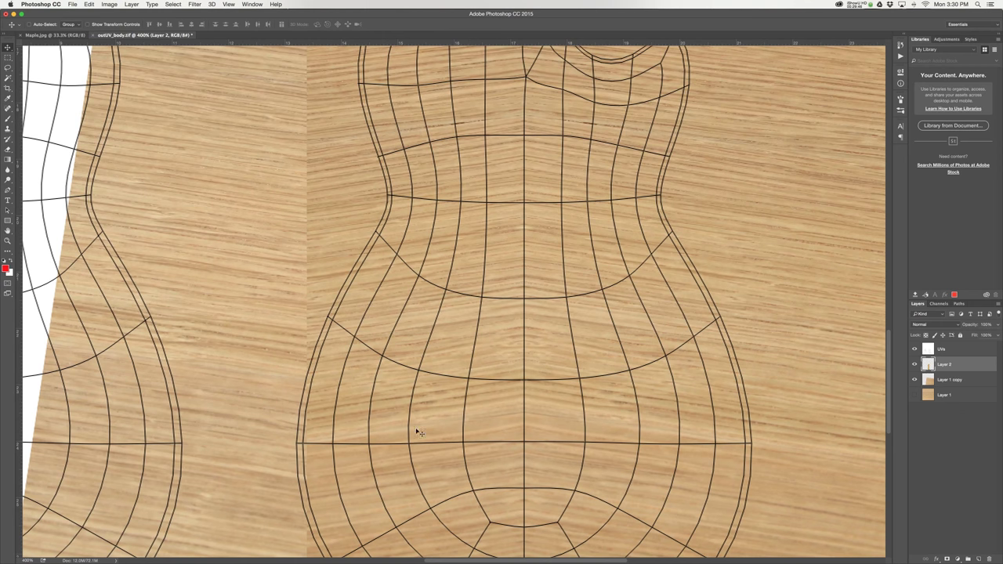
pyautogui.press('super+t')
pyautogui.moveTo(307, 304); pyautogui.dragTo(295, 304)
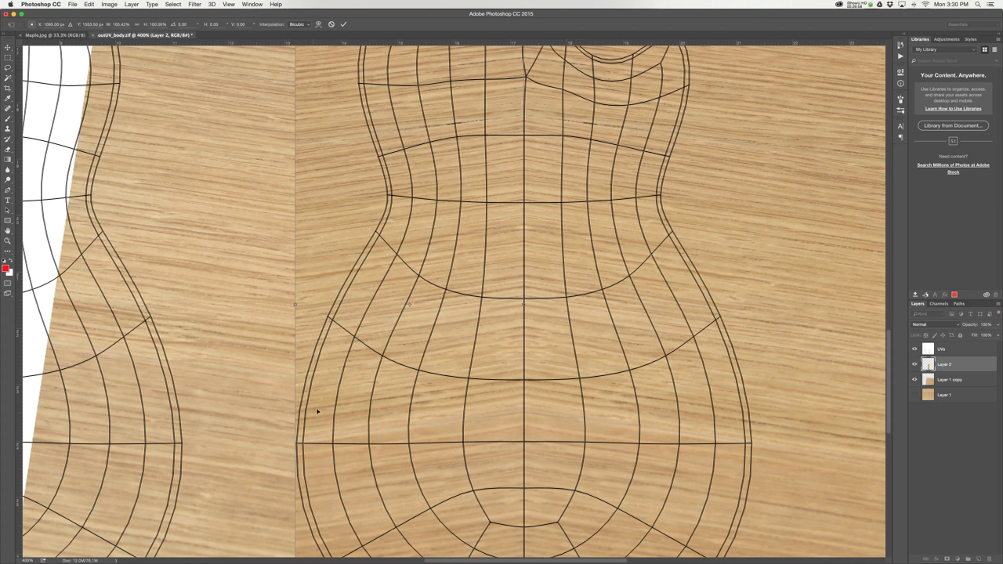
pyautogui.press('Return')
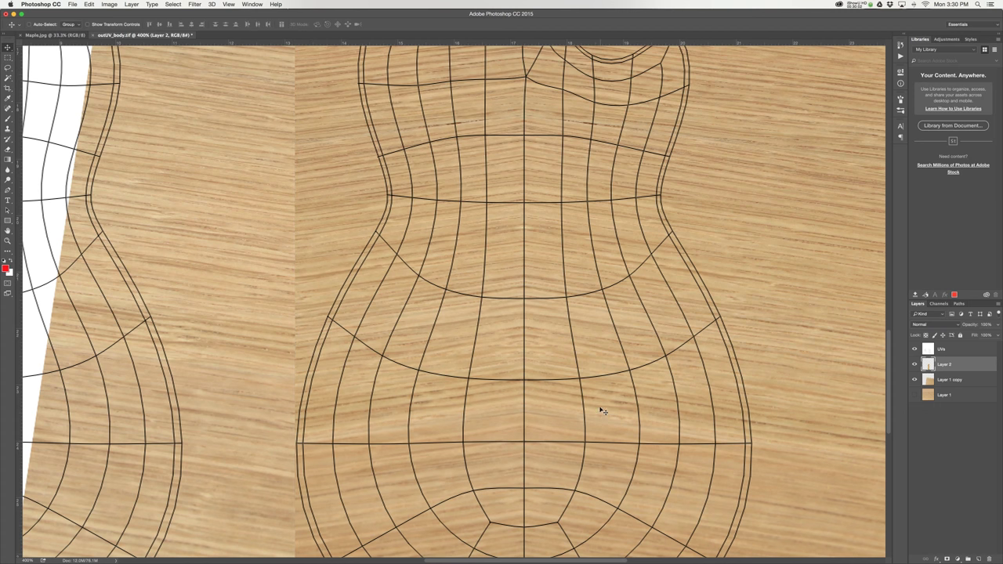
# Merge the mirrored wood half down into the visible wood layer below it
pyautogui.press('super+minus')
pyautogui.press('super+minus')
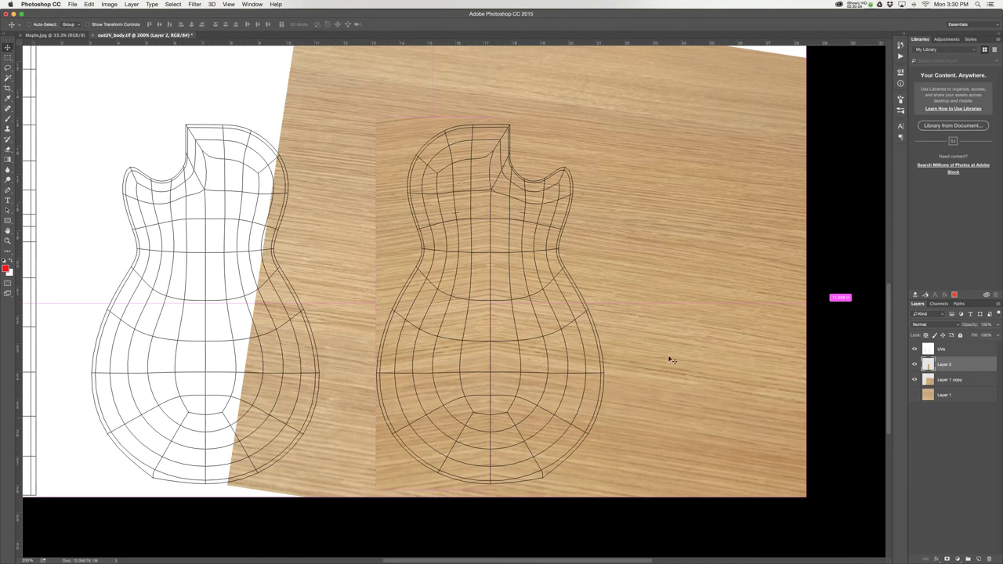
pyautogui.moveTo(770, 423); pyautogui.dragTo(792, 424)
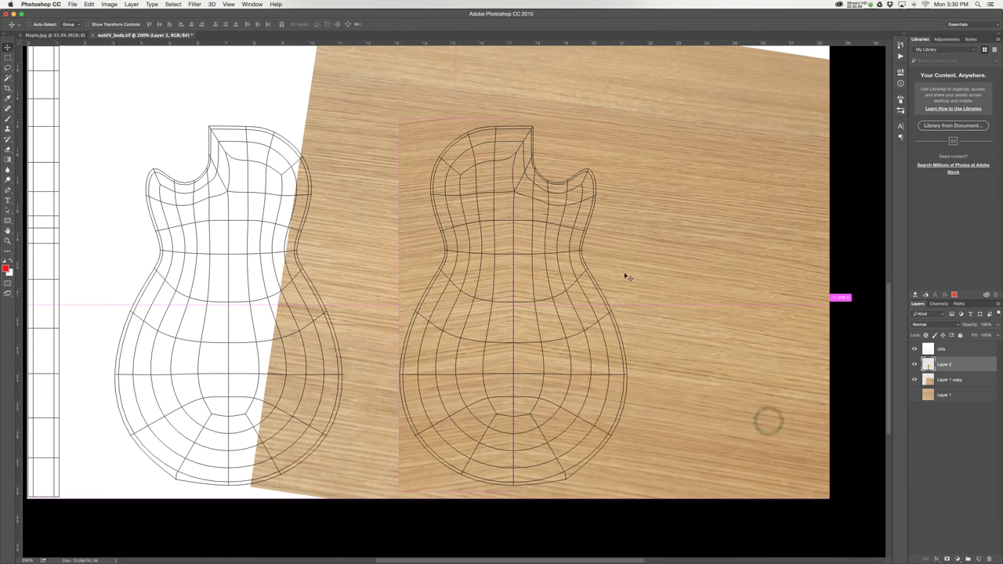
pyautogui.press('super+e')
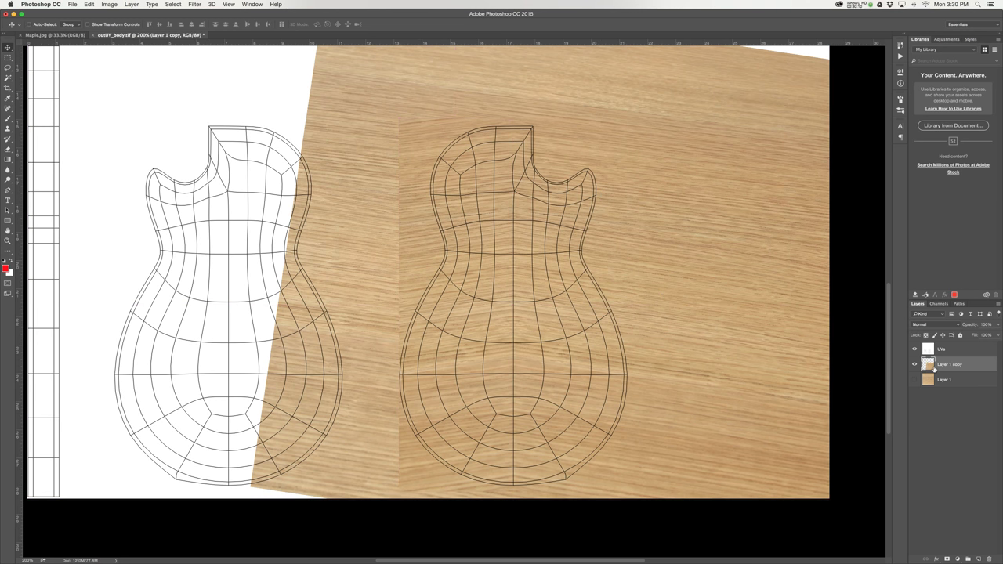
# Select the book-matched wood in a rectangle around the second body outline and copy it to a new layer
pyautogui.press('m')
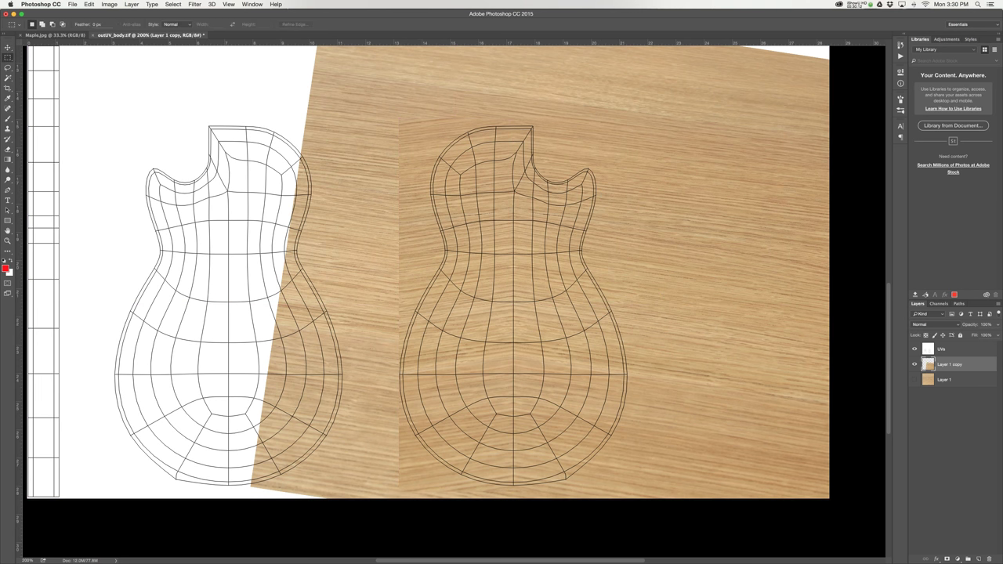
pyautogui.moveTo(396, 119); pyautogui.dragTo(629, 492)
pyautogui.press('super+j')
pyautogui.press('v')
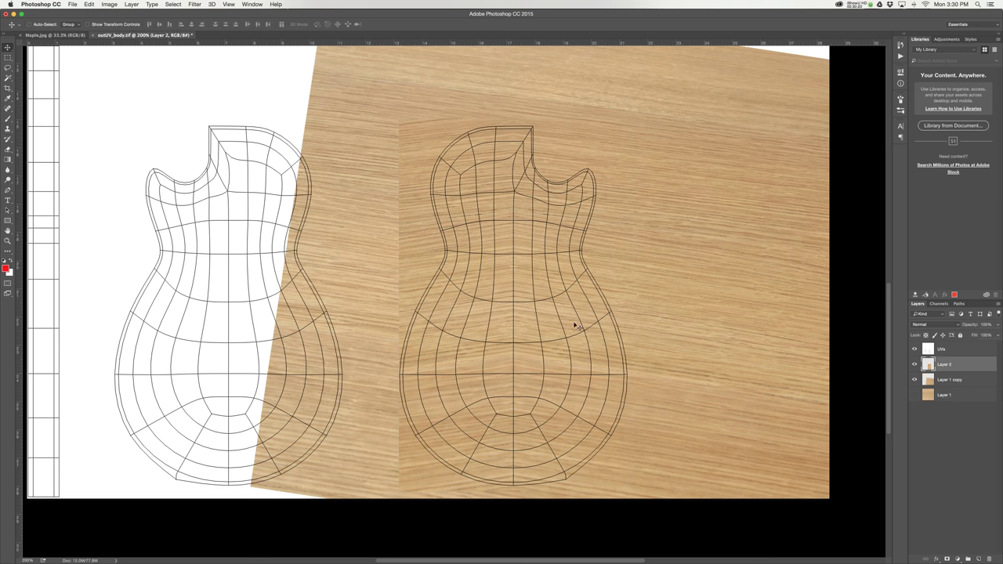
# Move the copied book-matched wood over the first body outline, with its seam on that outline's vertical centre line
pyautogui.moveTo(554, 339); pyautogui.dragTo(271, 337)
pyautogui.press('z')
pyautogui.click(233, 327)
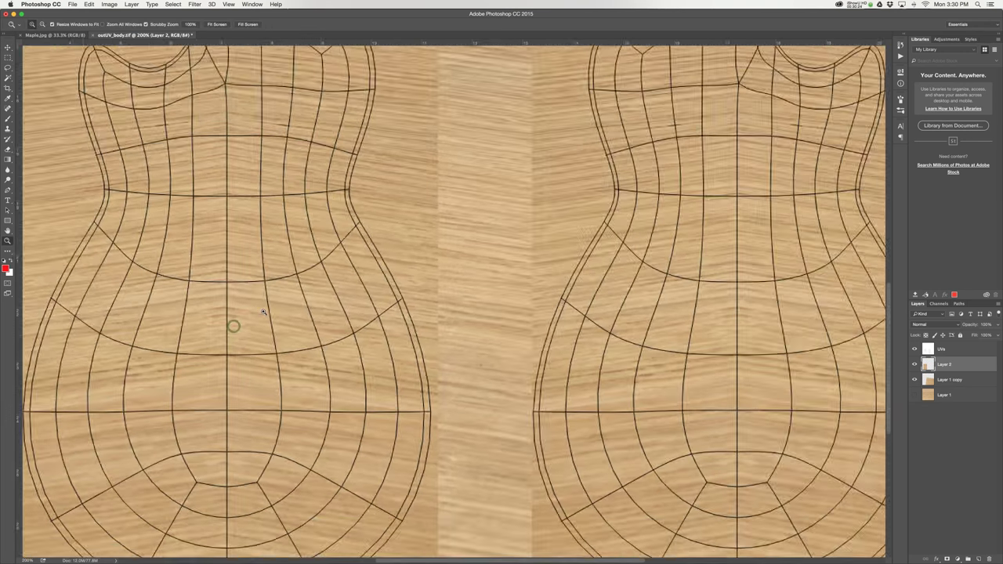
pyautogui.moveTo(285, 300); pyautogui.dragTo(258, 274)
pyautogui.press('v')
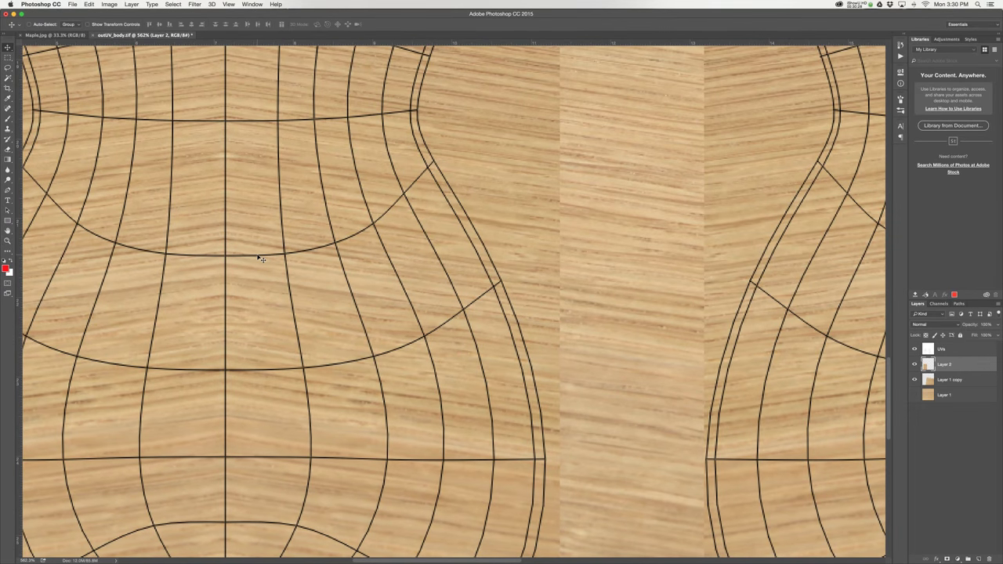
# Merge Layer 2 down into the Layer 1 copy wood layer
pyautogui.press('super+minus')
pyautogui.press('super+minus')
pyautogui.press('super+minus')
pyautogui.press('super+minus')
pyautogui.press('super+minus')
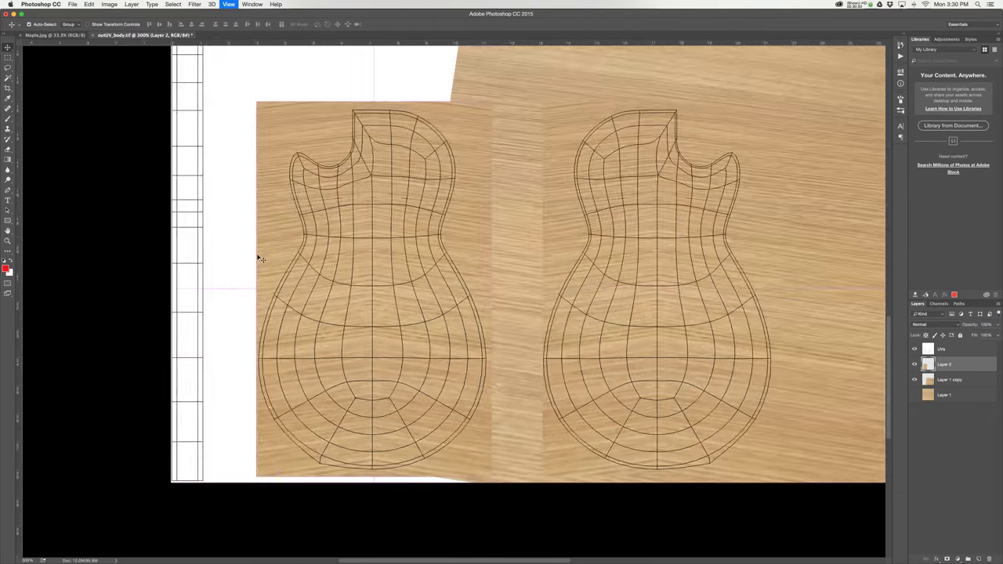
pyautogui.press('super+minus')
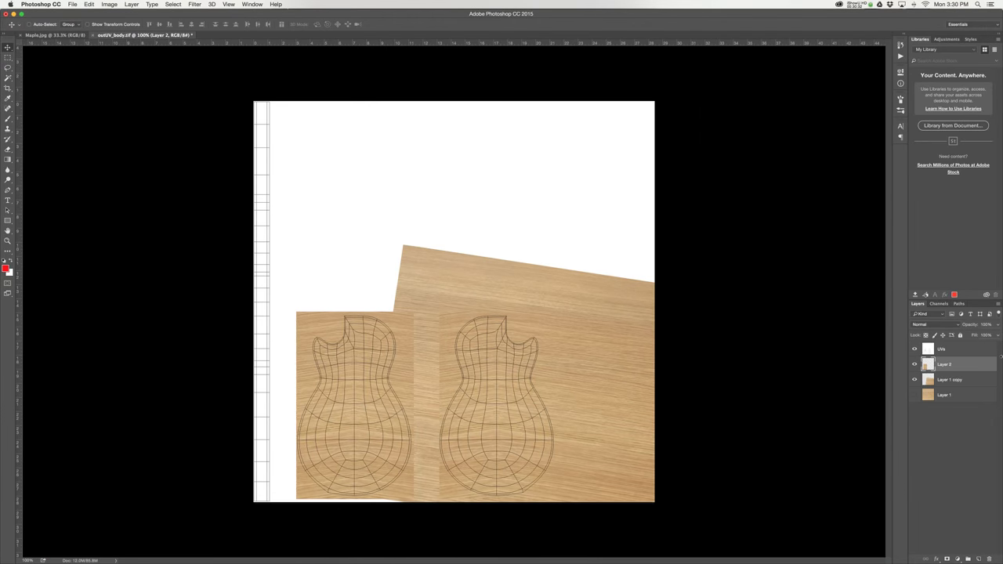
pyautogui.press('super+e')
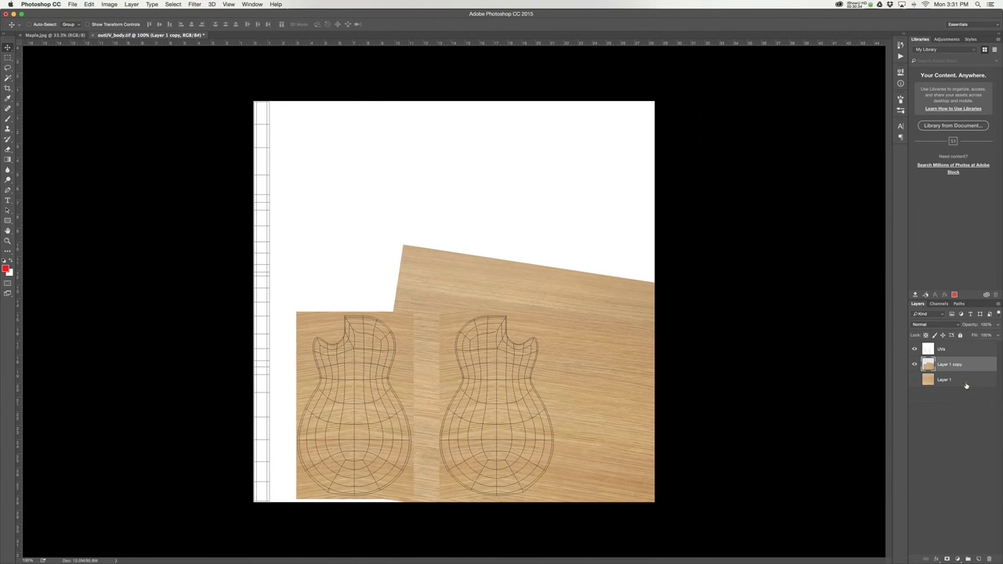
# Duplicate Layer 1, make the duplicate visible and rotate it by -90 degrees so the grain runs vertically
pyautogui.click(965, 383)
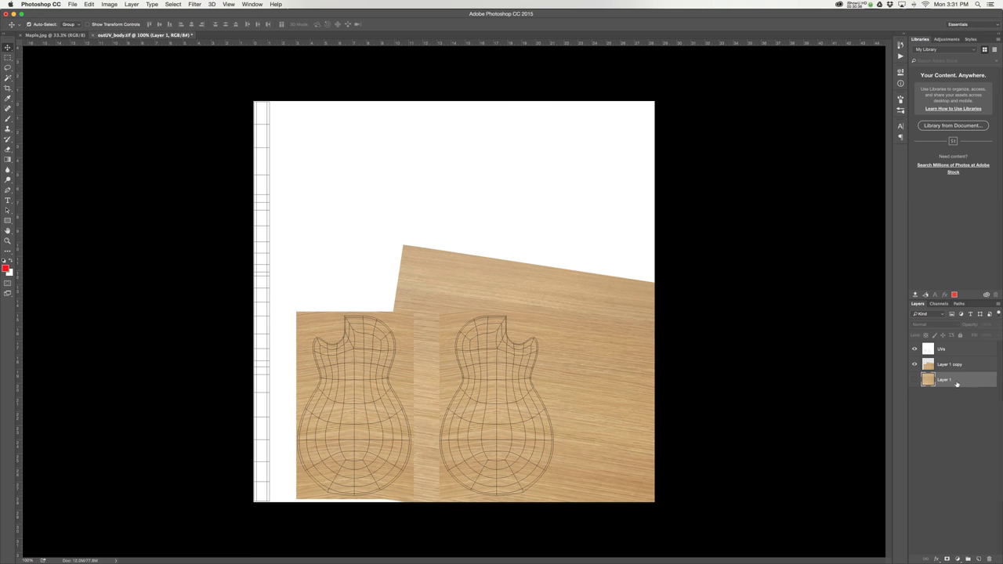
pyautogui.press('super+j')
pyautogui.click(914, 380)
pyautogui.press('super+t')
pyautogui.moveTo(242, 238); pyautogui.dragTo(688, 469)
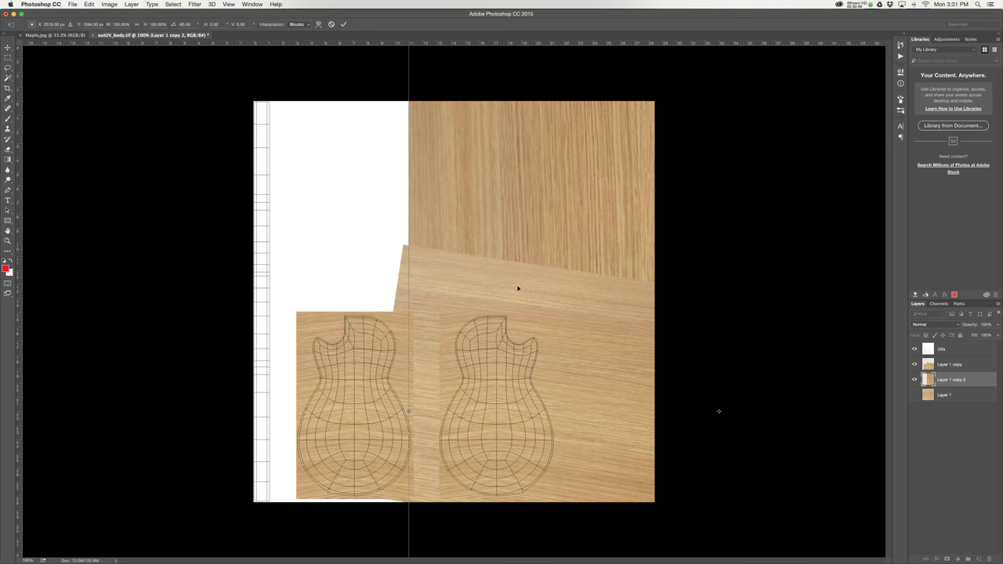
# Scale the rotated wood duplicate proportionally about its center to about 48%
pyautogui.press('super+minus')
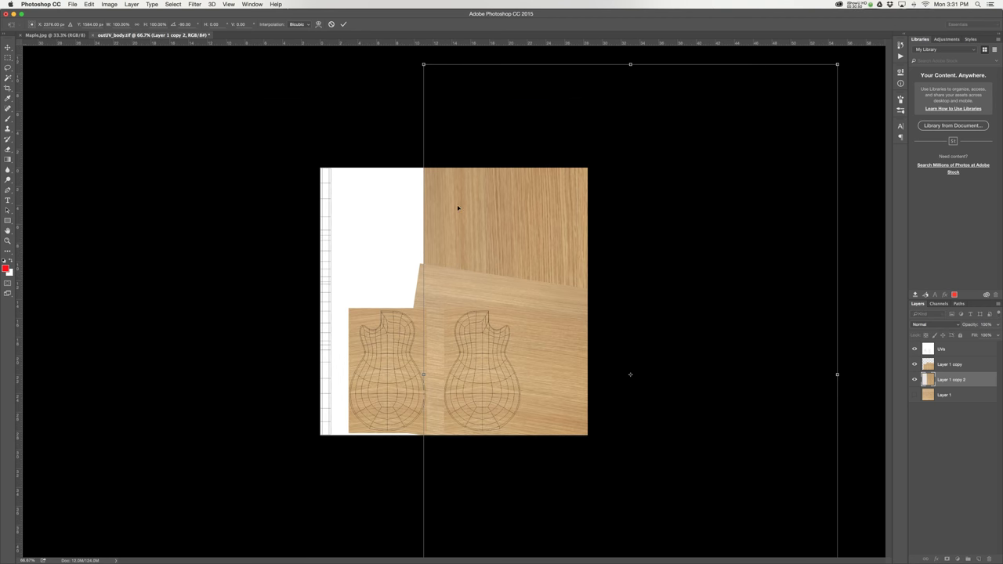
pyautogui.keyDown('alt'); pyautogui.moveTo(424, 65); pyautogui.dragTo(462, 90); pyautogui.keyUp('alt')
pyautogui.moveTo(500, 124); pyautogui.dragTo(530, 150)
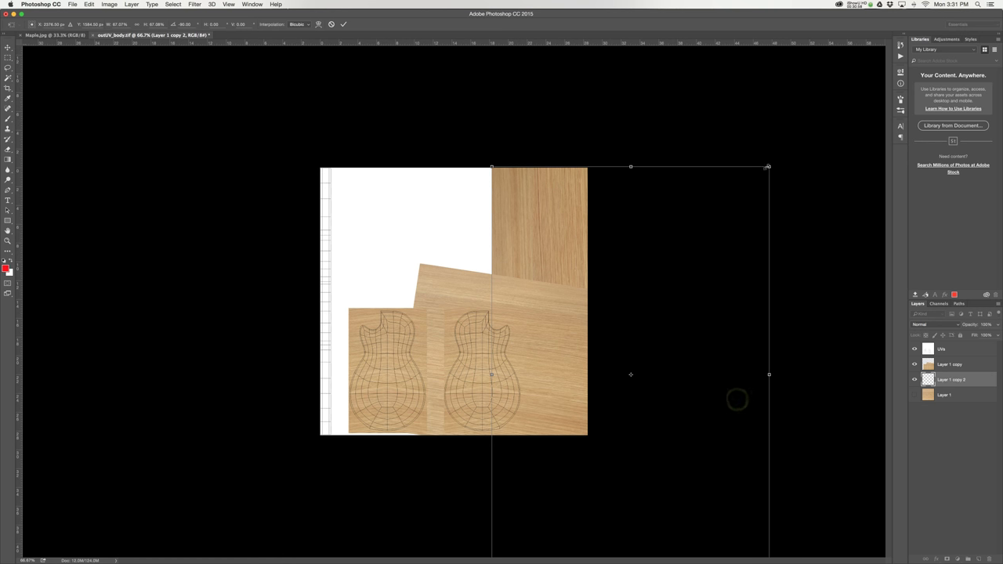
pyautogui.keyDown('alt'); pyautogui.keyDown('shift'); pyautogui.moveTo(769, 167); pyautogui.dragTo(732, 226); pyautogui.keyUp('shift'); pyautogui.keyUp('alt')
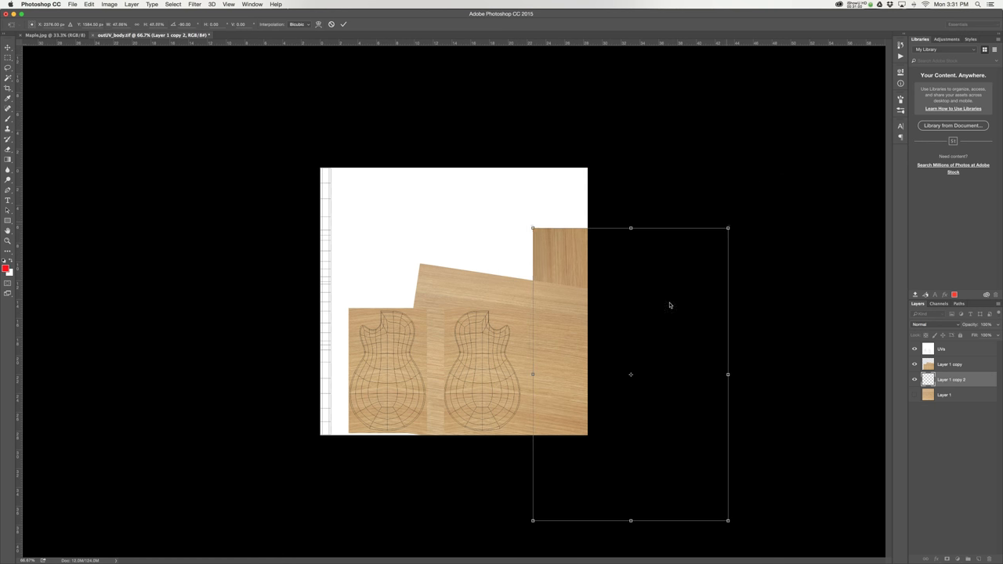
# Move the scaled wood duplicate over the narrow vertical UV strip at the canvas's left edge
pyautogui.moveTo(653, 317); pyautogui.dragTo(330, 262)
pyautogui.press('super+equal')
pyautogui.press('super+equal')
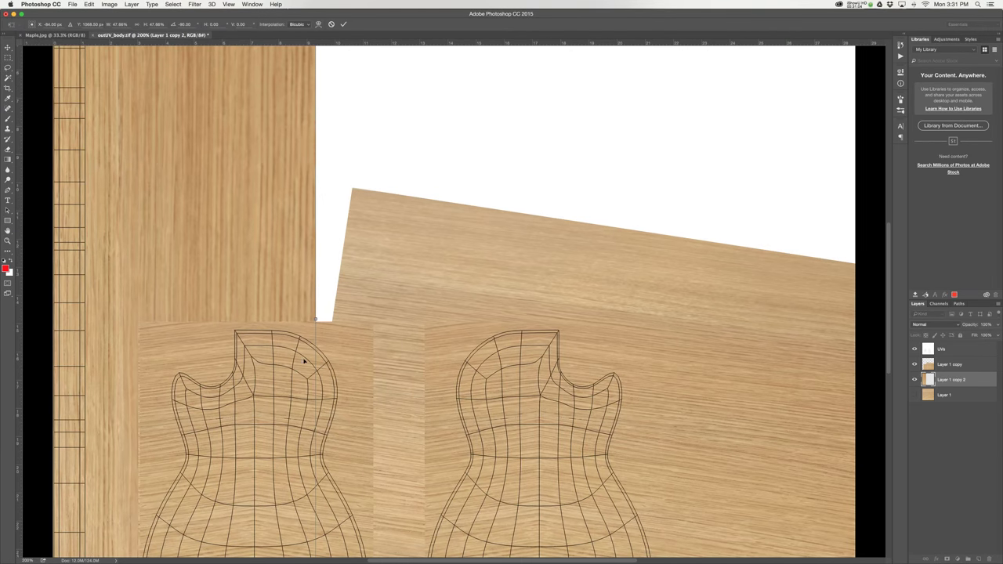
pyautogui.hscroll(-10, 359, 367)
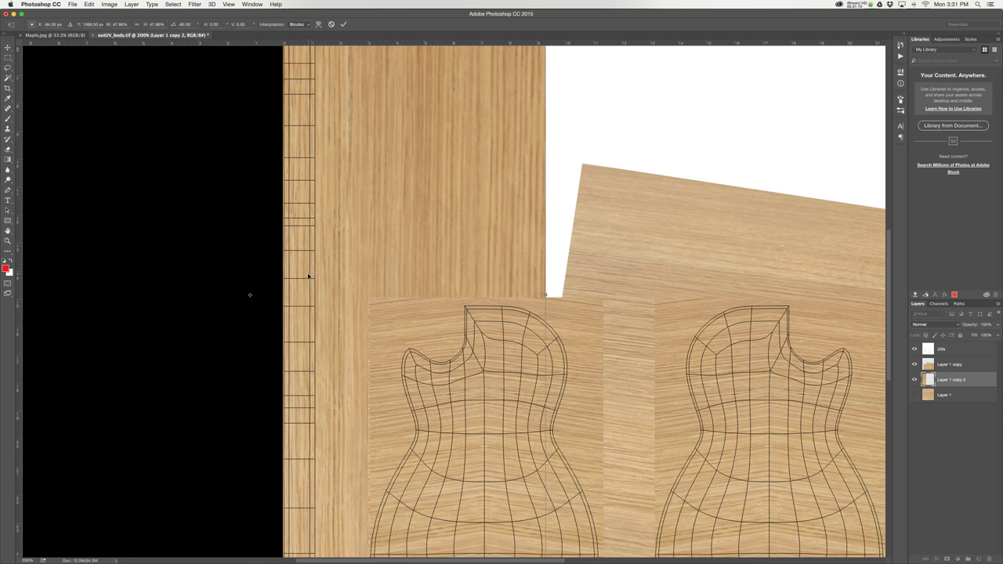
# Reduce the vertical-grain wood to about 45%, nudge it up to cover the full UV strip and apply the transform
pyautogui.press('super+minus')
pyautogui.press('super+minus')
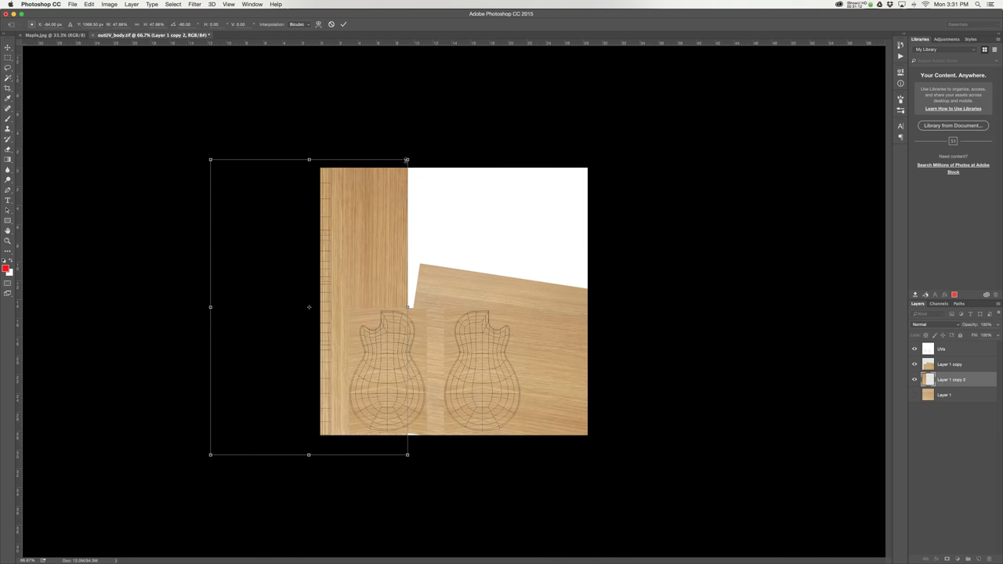
pyautogui.moveTo(408, 160); pyautogui.dragTo(401, 168)
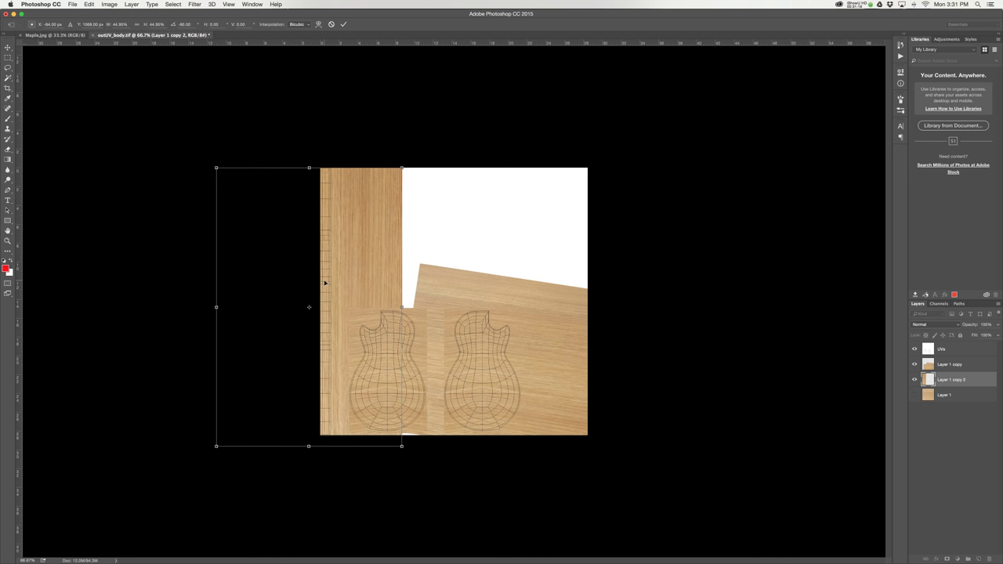
pyautogui.press('Up')
pyautogui.press('Up')
pyautogui.press('Up')
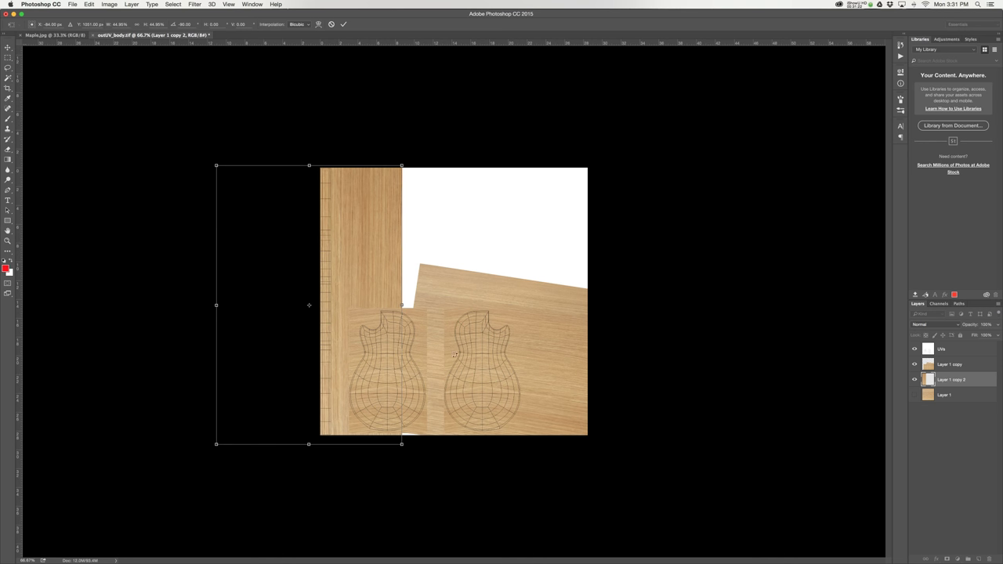
pyautogui.press('Return')
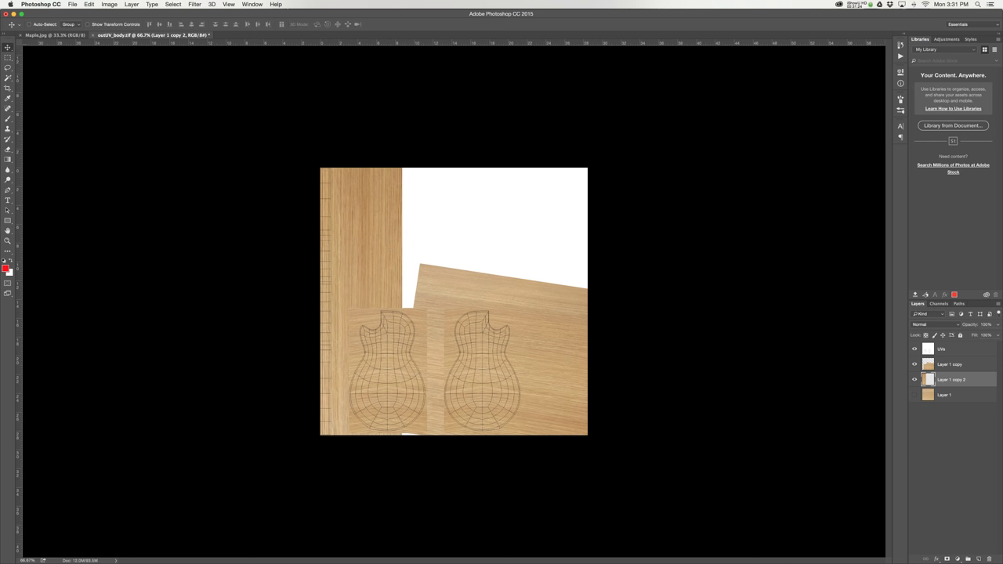
# Merge Layer 1 copy with Layer 1 copy 2 and name the merged layer "wood grain"
pyautogui.keyDown('shift'); pyautogui.click(957, 365); pyautogui.keyUp('shift')
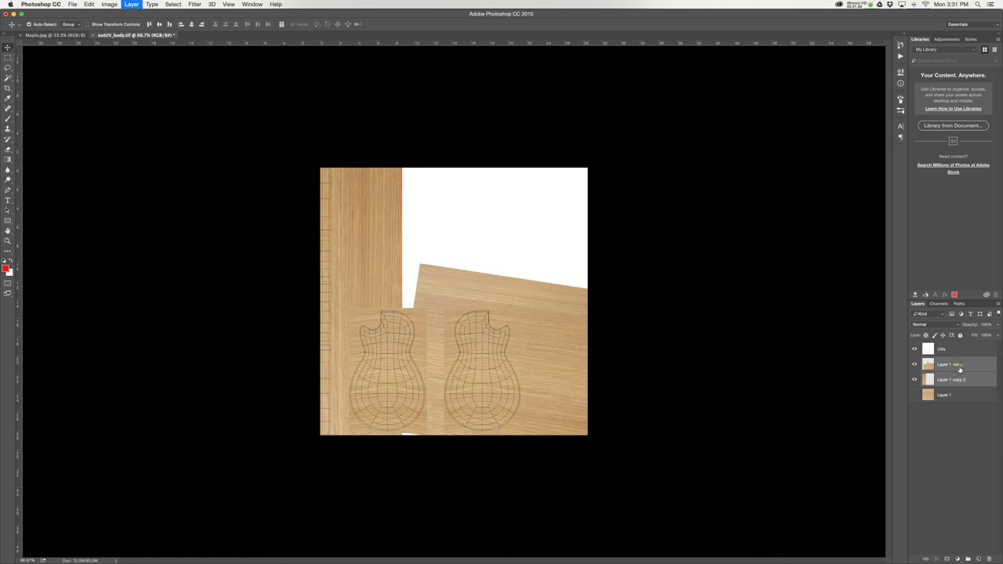
pyautogui.press('super+e')
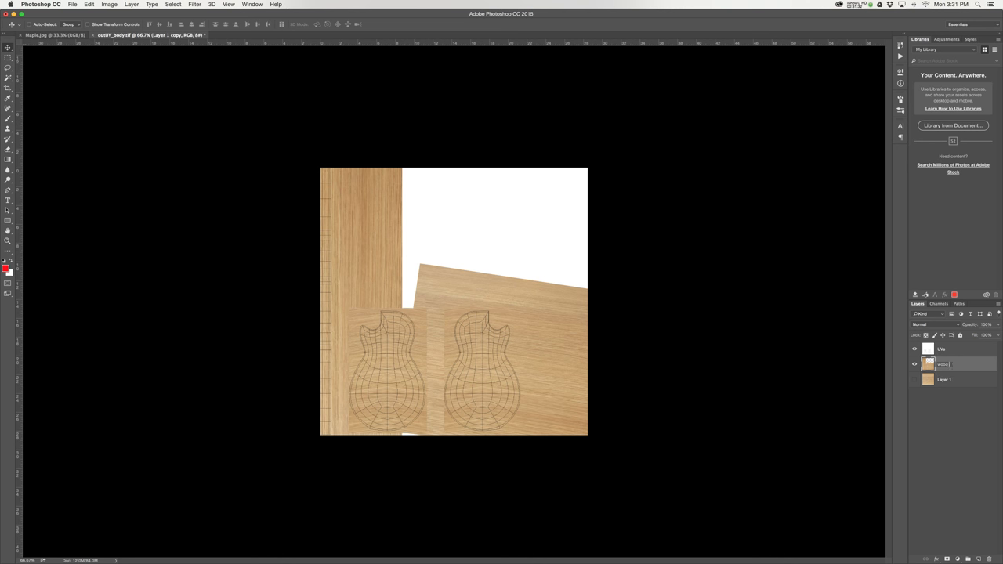
pyautogui.write('in')
pyautogui.press('Return')
# Hide the UVs layer and save the document in Photoshop format as body_diff.psd in the sourceimages folder
pyautogui.click(913, 350)
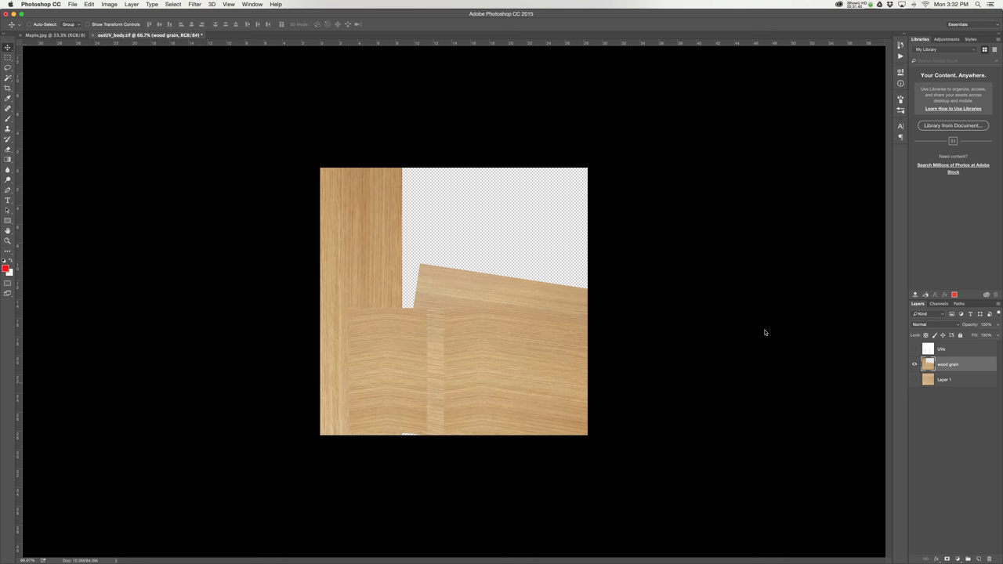
pyautogui.press('super+shift+s')
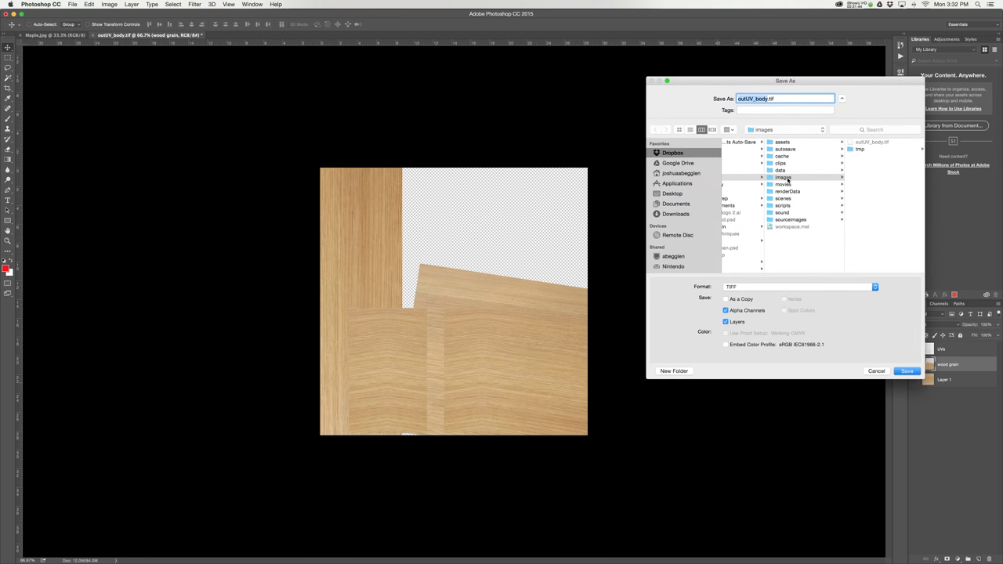
pyautogui.click(791, 220)
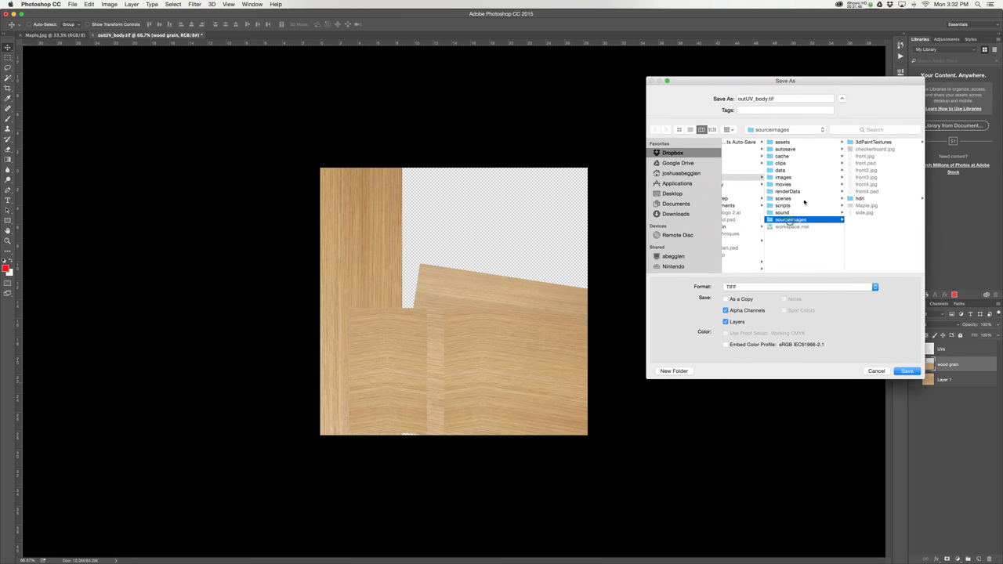
pyautogui.moveTo(766, 99); pyautogui.dragTo(737, 100)
pyautogui.press('BackSpace')
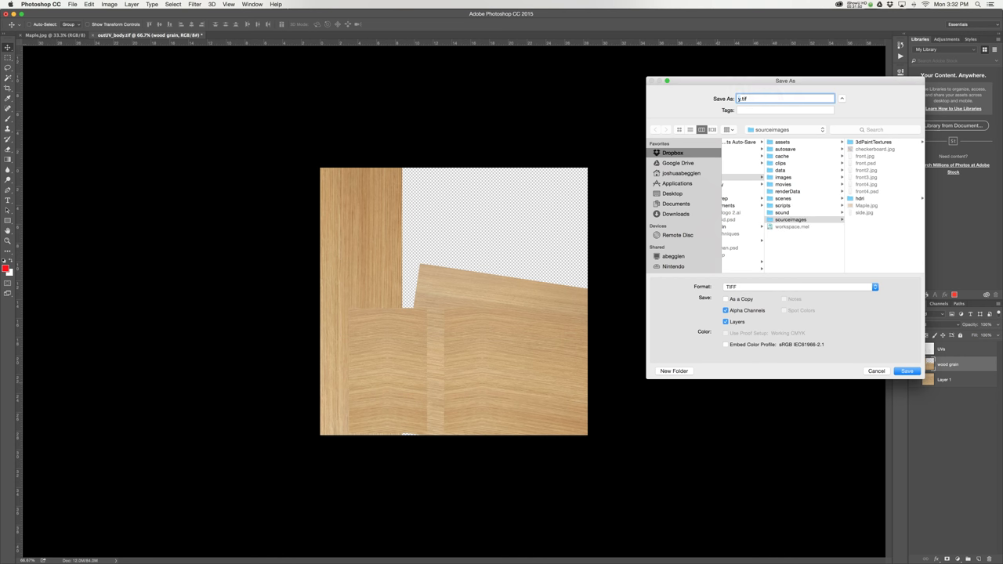
pyautogui.write('_diff')
pyautogui.click(774, 291)
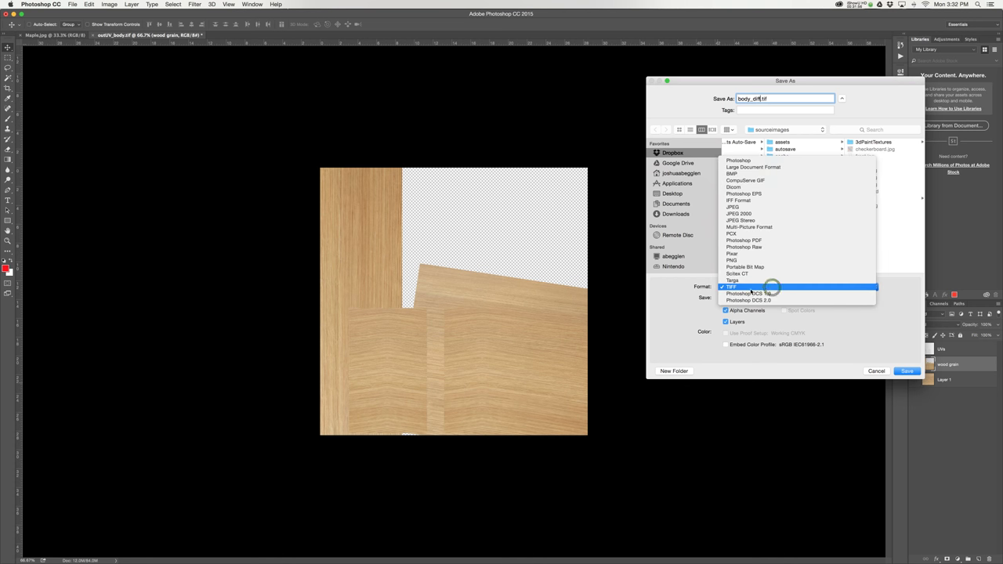
pyautogui.click(753, 160)
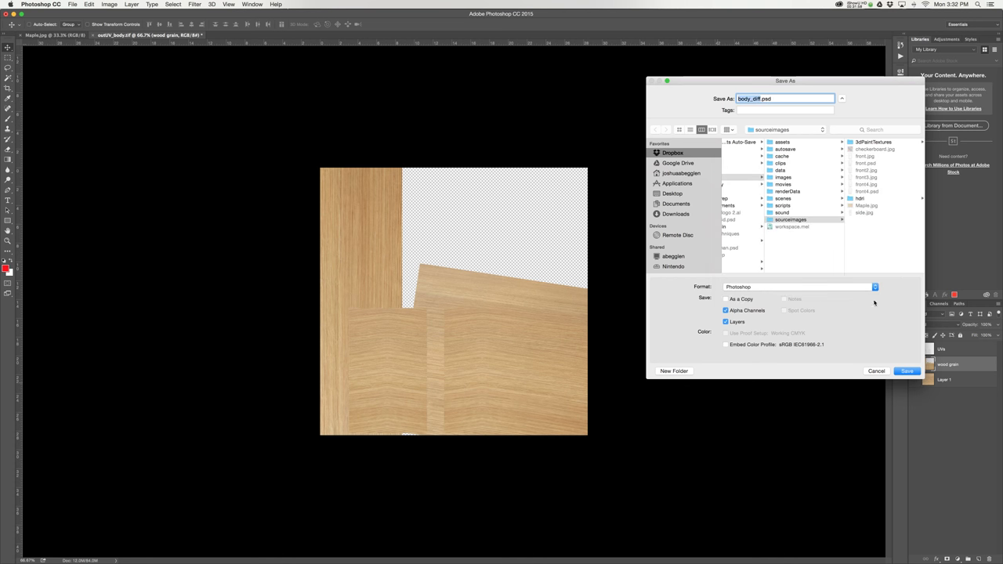
pyautogui.click(907, 371)
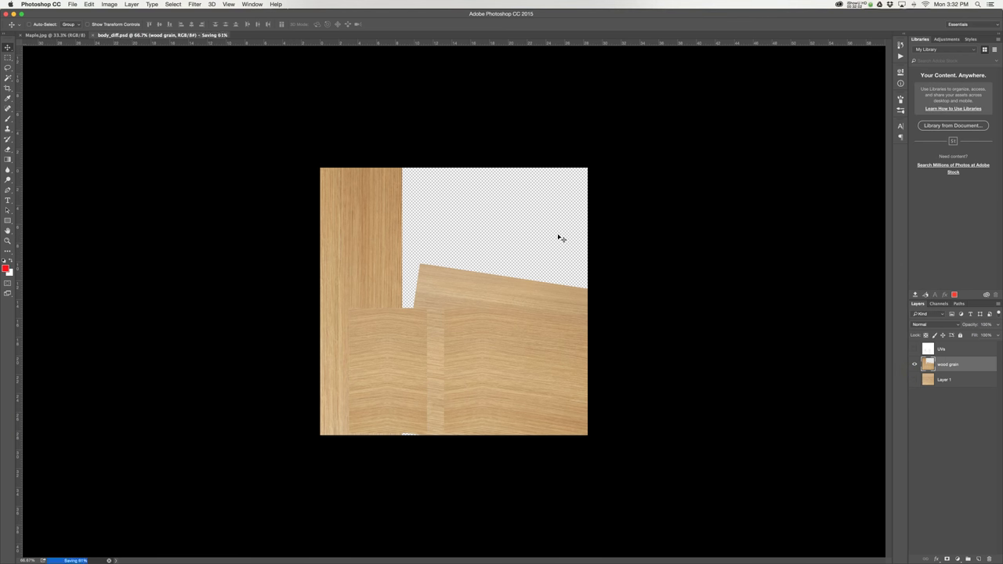
# Switch to Maya, close the UV Editor and create a mia_material_x material
pyautogui.press('super+Tab')
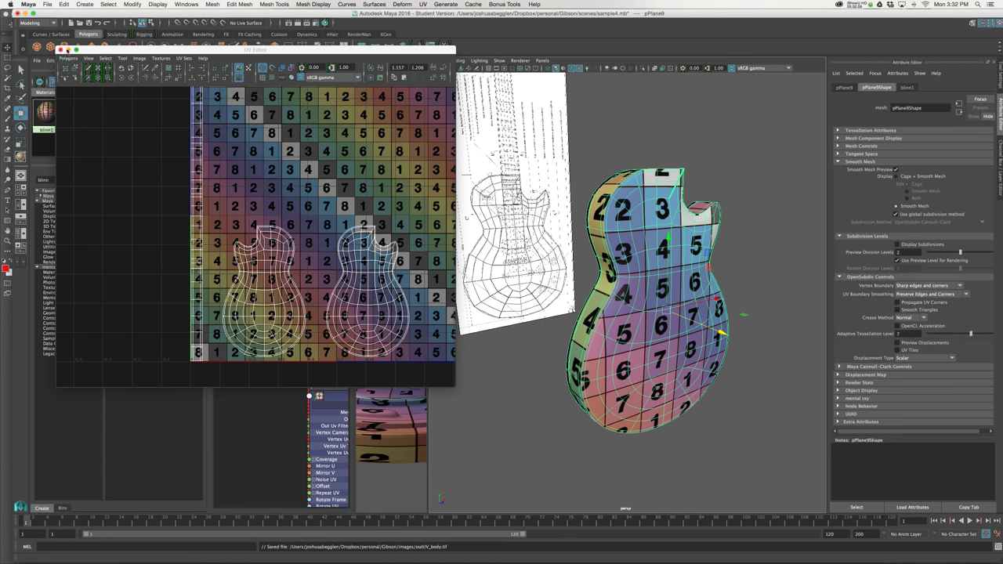
pyautogui.click(58, 50)
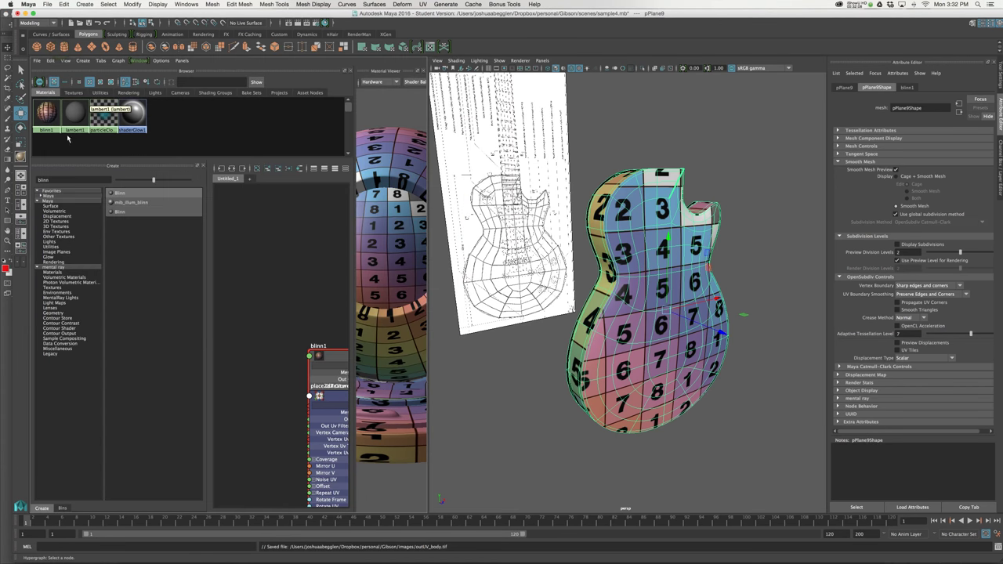
pyautogui.doubleClick(63, 181)
pyautogui.write('mia')
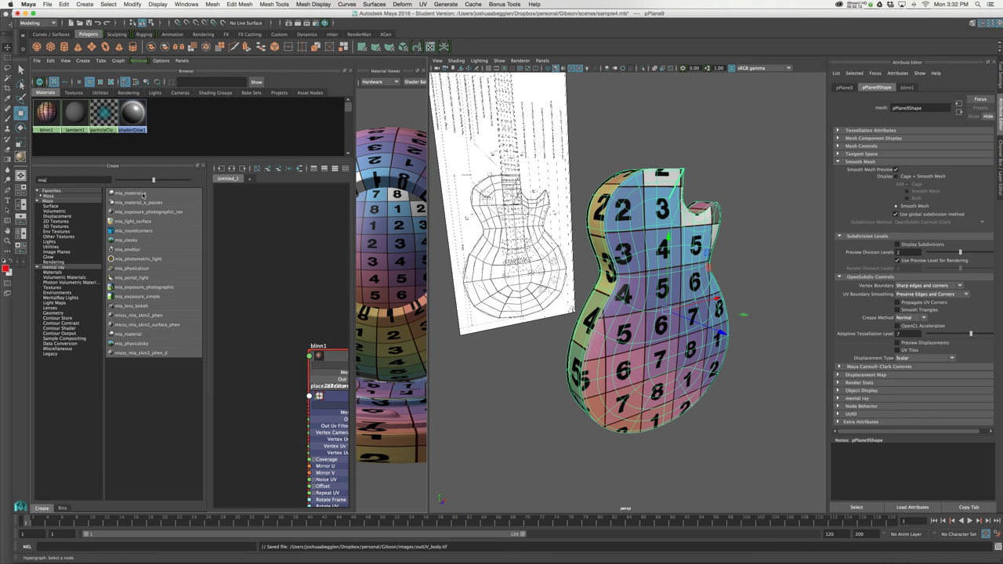
pyautogui.click(142, 195)
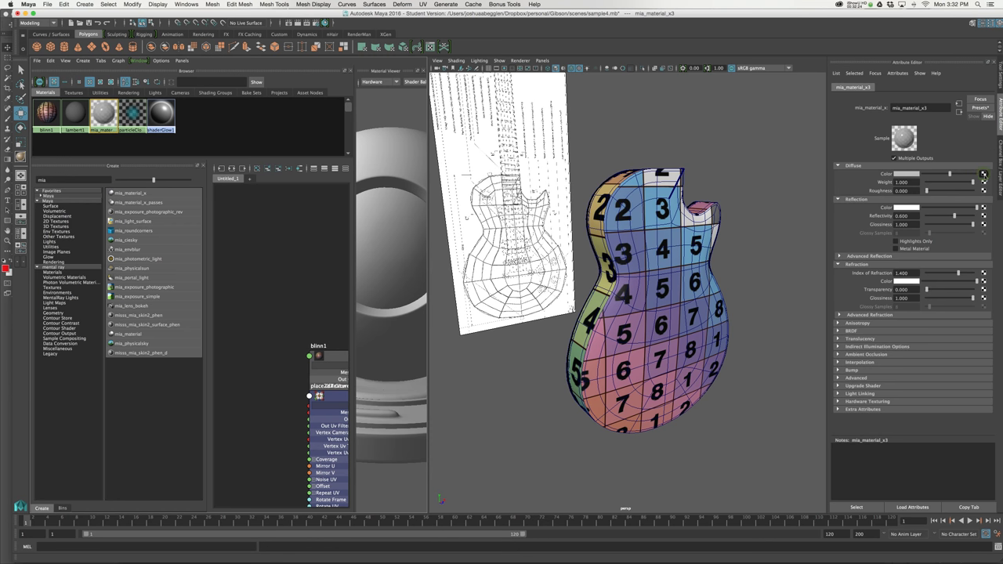
# Connect a PSD File texture to the new material's diffuse color and load body_diff.psd from sourceimages into it
pyautogui.click(983, 175)
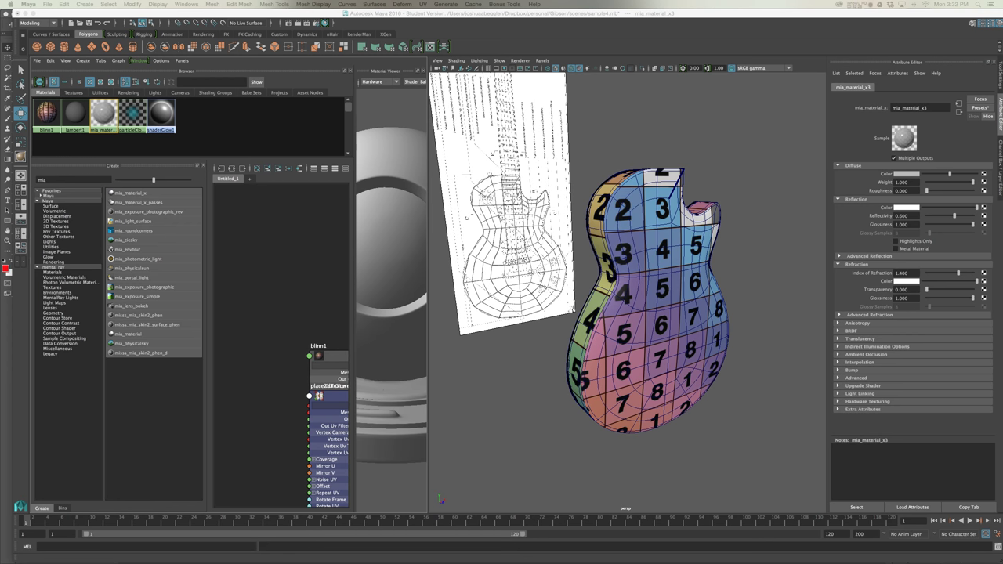
pyautogui.moveTo(782, 98); pyautogui.dragTo(771, 79)
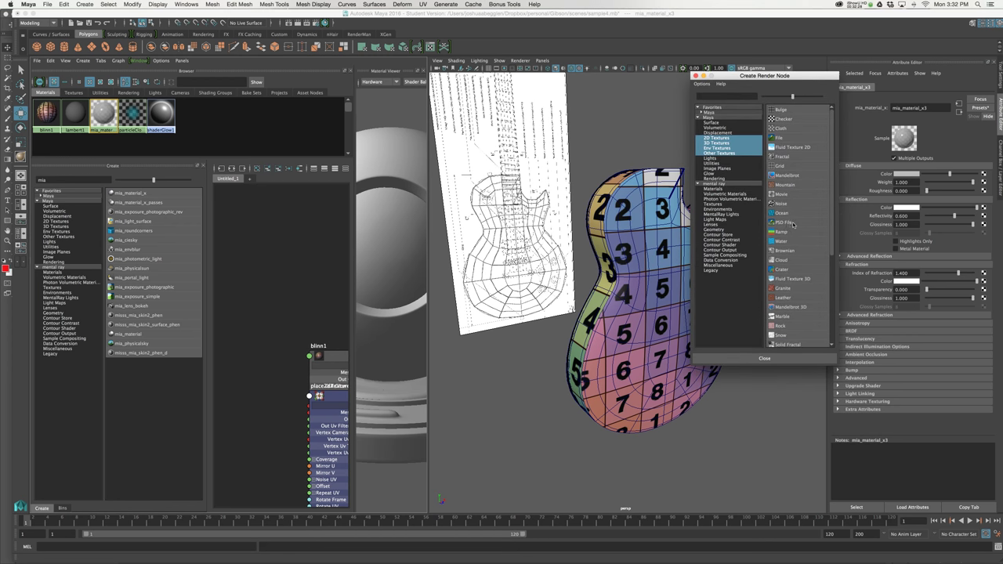
pyautogui.click(793, 225)
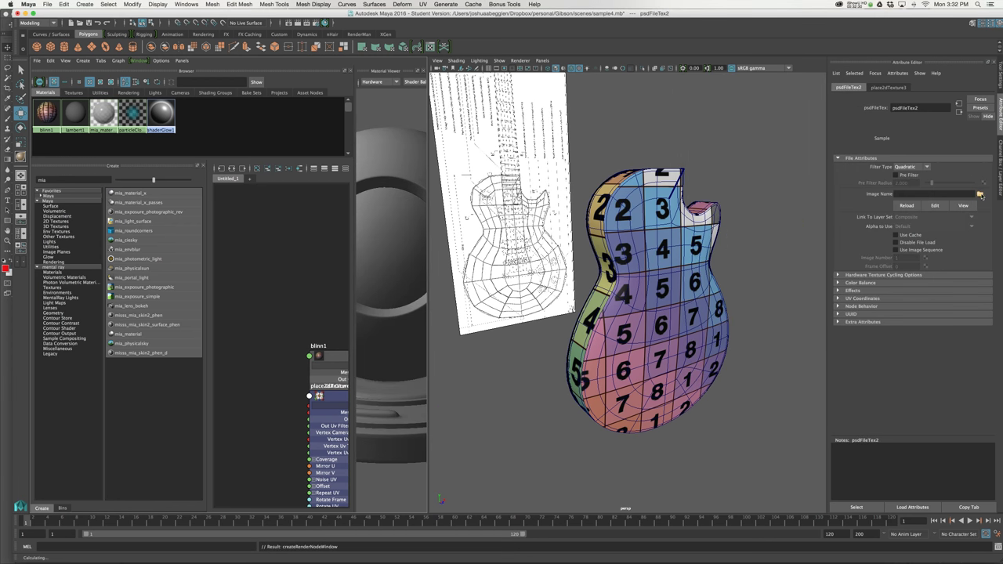
pyautogui.click(980, 194)
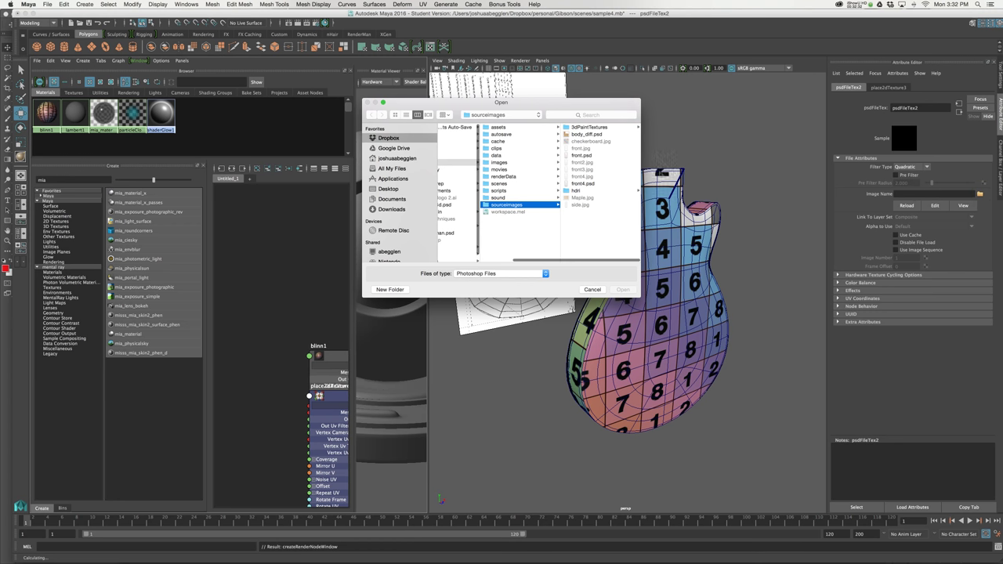
pyautogui.click(588, 134)
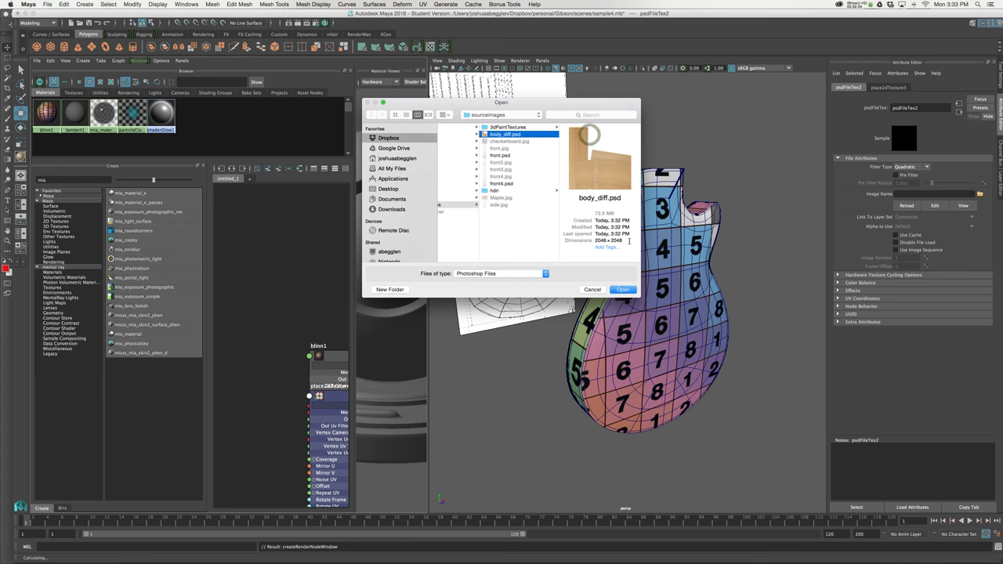
pyautogui.click(626, 292)
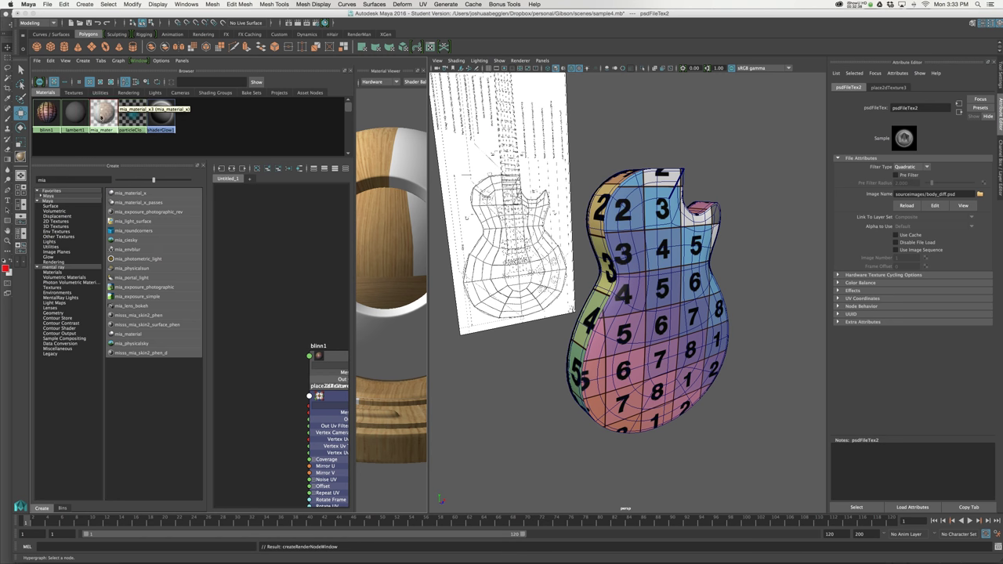
# Assign the new wood material to the guitar body and inspect its front up close
pyautogui.moveTo(105, 117); pyautogui.dragTo(217, 152)
pyautogui.moveTo(657, 290); pyautogui.dragTo(661, 279)
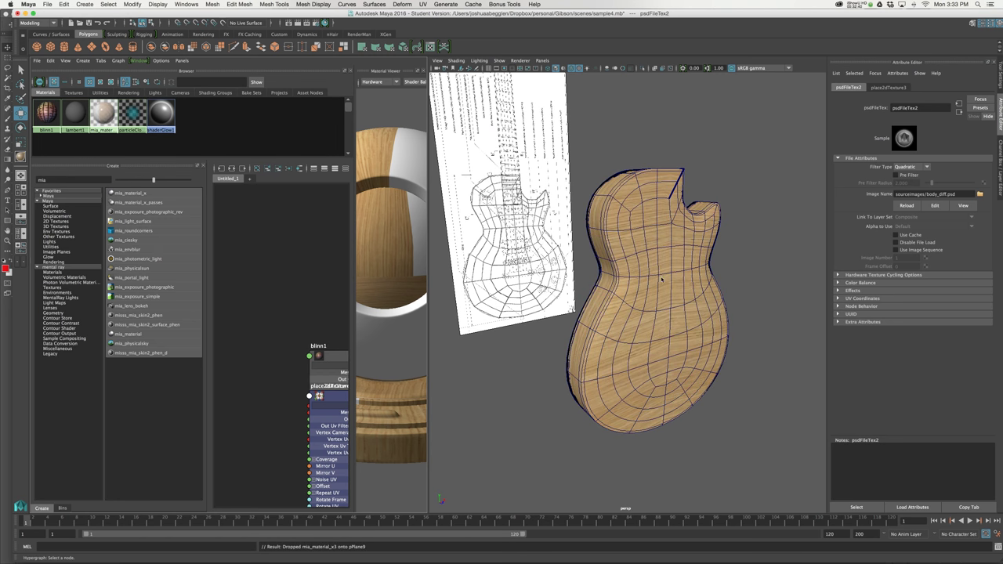
pyautogui.keyDown('alt'); pyautogui.moveTo(770, 248); pyautogui.dragTo(726, 244); pyautogui.keyUp('alt')
pyautogui.keyDown('alt'); pyautogui.moveTo(707, 216); pyautogui.dragTo(702, 216, button='right'); pyautogui.keyUp('alt')
pyautogui.scroll(4, 703, 215)
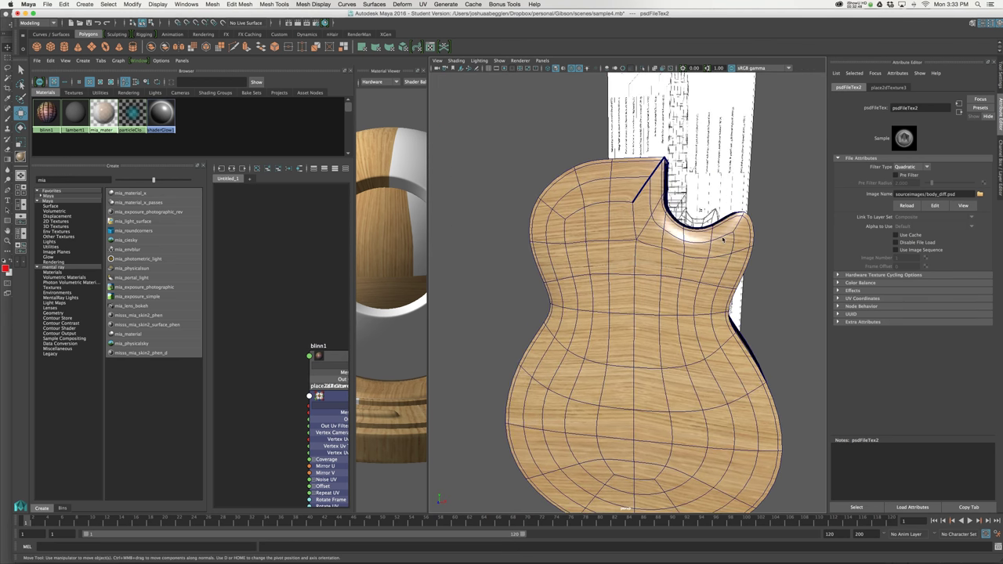
# Show the resolution gate in the perspective view and switch to the layout pairing the Outliner with the perspective view
pyautogui.keyDown('alt'); pyautogui.moveTo(640, 214); pyautogui.dragTo(702, 226); pyautogui.keyUp('alt')
pyautogui.keyDown('alt'); pyautogui.moveTo(602, 198); pyautogui.dragTo(636, 196, button='right'); pyautogui.keyUp('alt')
pyautogui.keyDown('alt'); pyautogui.moveTo(637, 196); pyautogui.dragTo(651, 235, button='middle'); pyautogui.keyUp('alt')
pyautogui.moveTo(650, 235)
pyautogui.keyDown('alt'); pyautogui.mouseDown()
pyautogui.moveTo(663, 238)
pyautogui.moveTo(626, 222)
pyautogui.moveTo(657, 234)
pyautogui.mouseUp(); pyautogui.keyUp('alt')
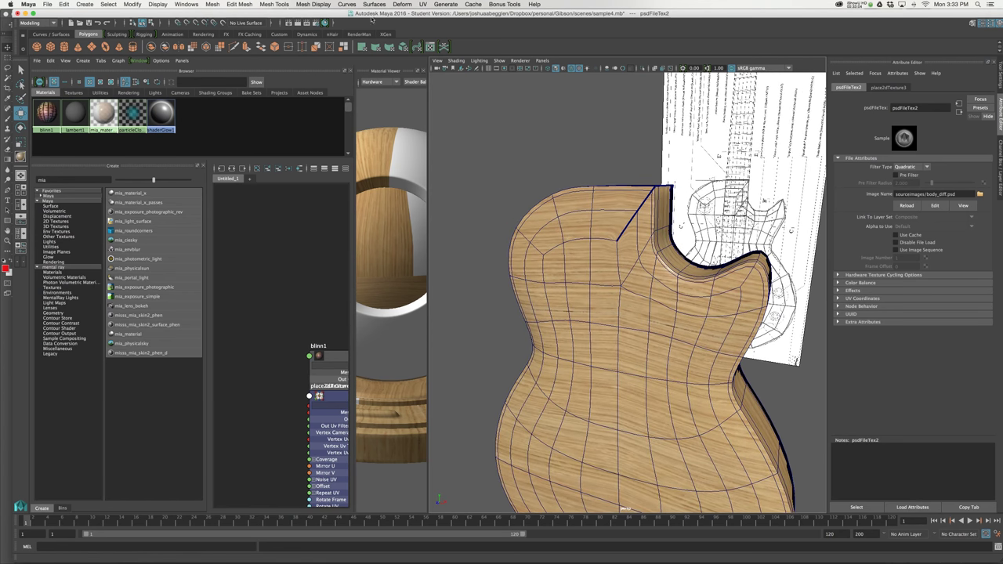
pyautogui.click(498, 69)
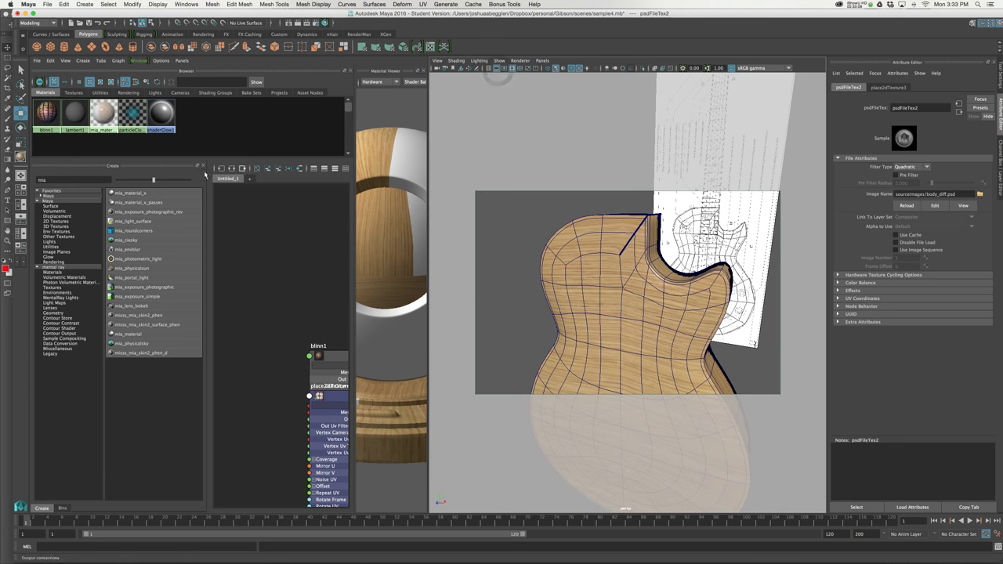
pyautogui.click(25, 206)
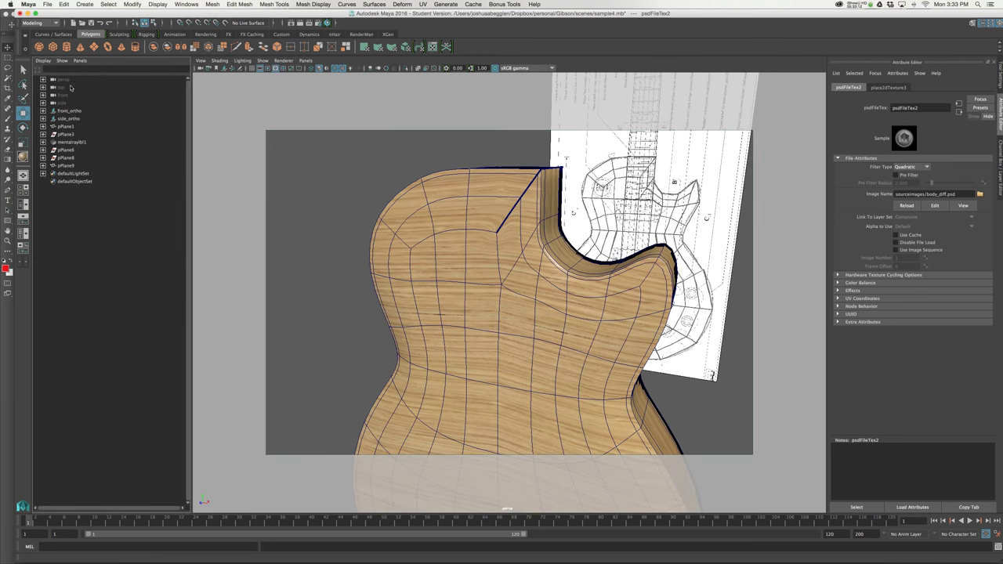
# Set the persp camera's horizontal and vertical film aperture to 1 for a square frame, and widen the Outliner pane
pyautogui.click(72, 80)
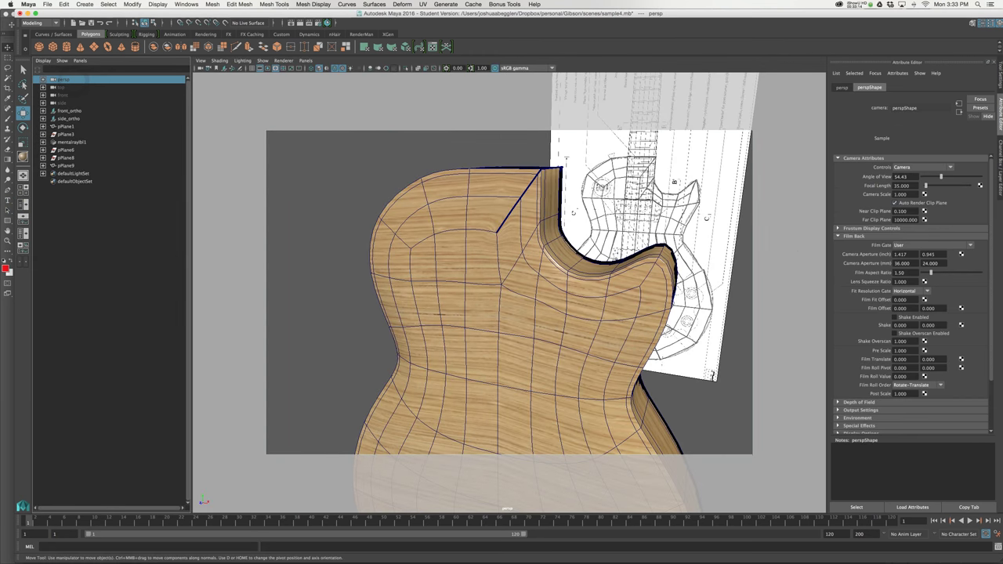
pyautogui.click(999, 161)
pyautogui.click(983, 170)
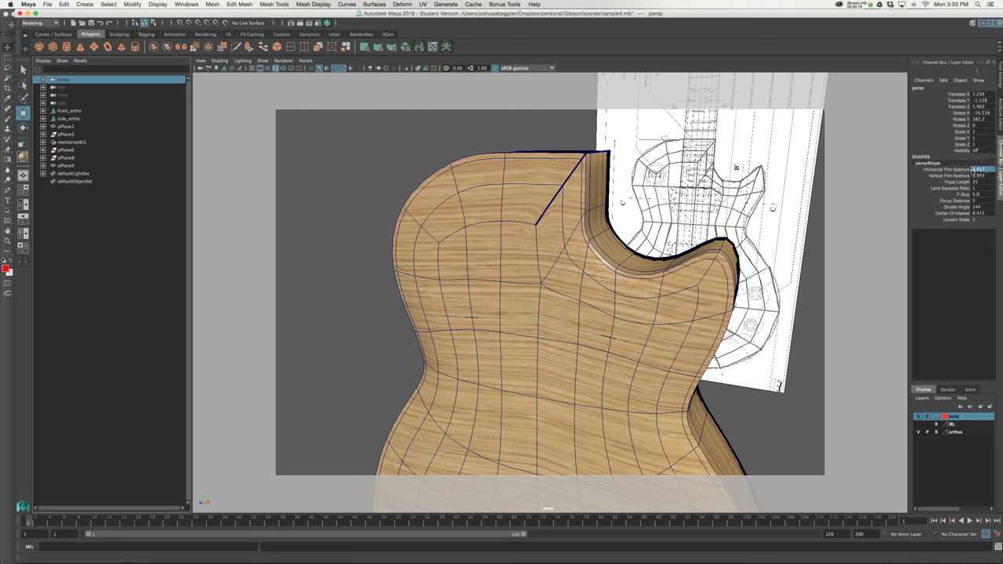
pyautogui.write('1')
pyautogui.press('Return')
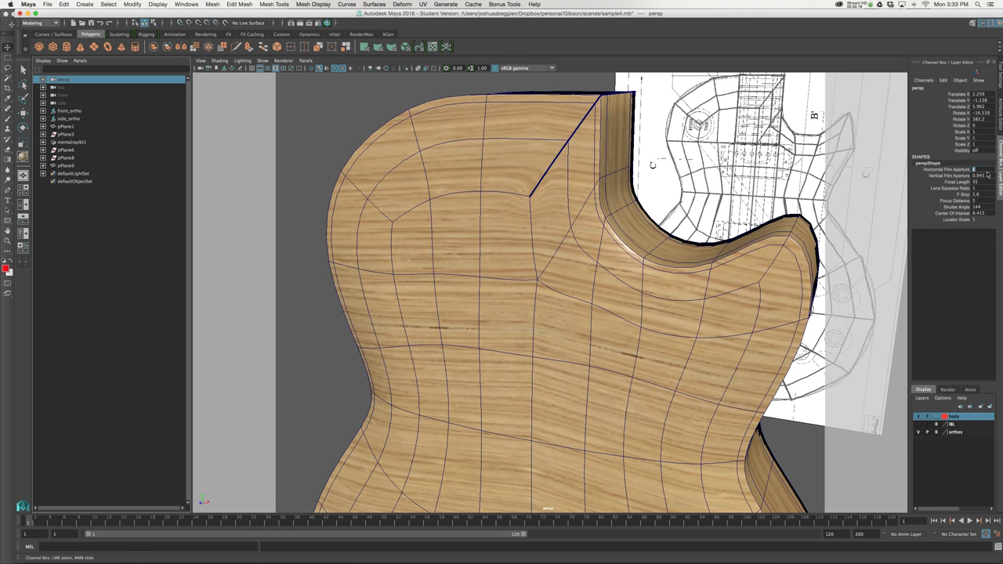
pyautogui.press('Tab')
pyautogui.moveTo(195, 251); pyautogui.dragTo(408, 190)
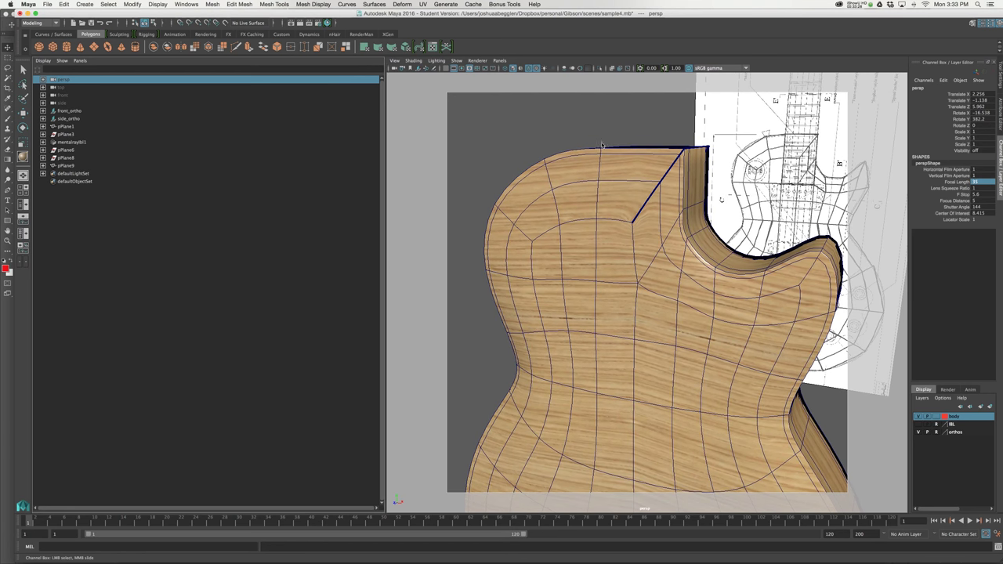
# Set the render image size to the 1k Square preset and close the render settings
pyautogui.click(321, 24)
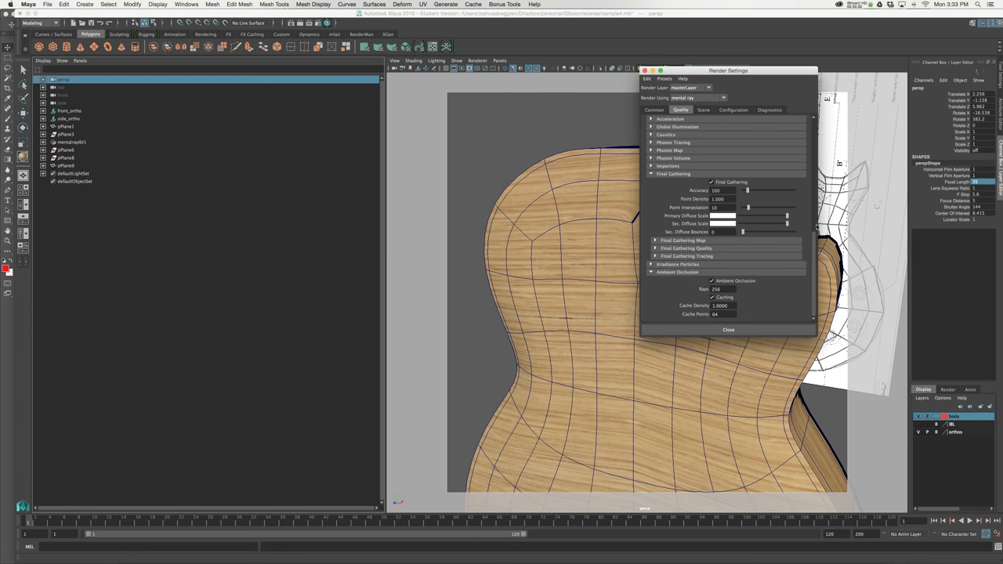
pyautogui.moveTo(813, 236); pyautogui.dragTo(813, 169)
pyautogui.click(654, 111)
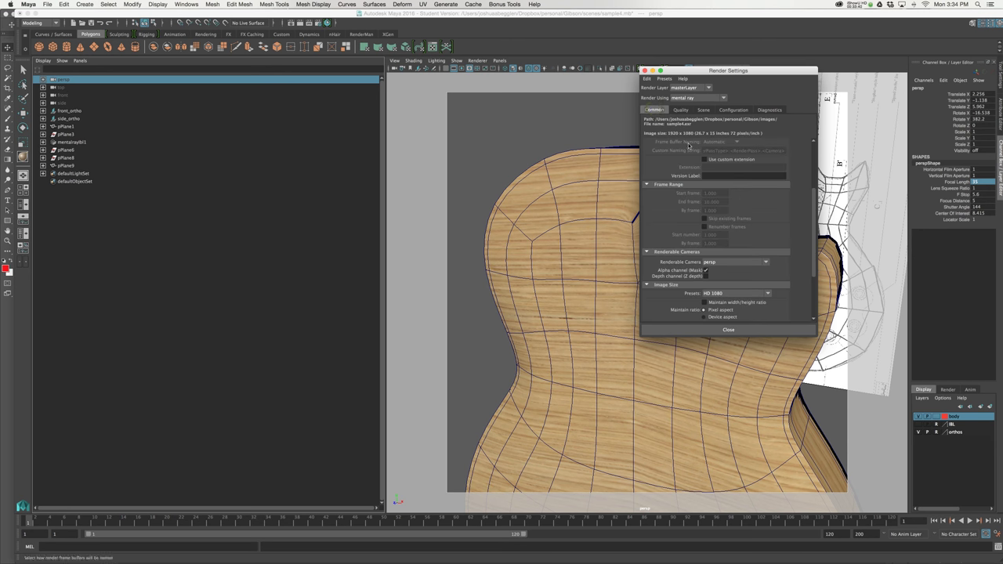
pyautogui.click(726, 296)
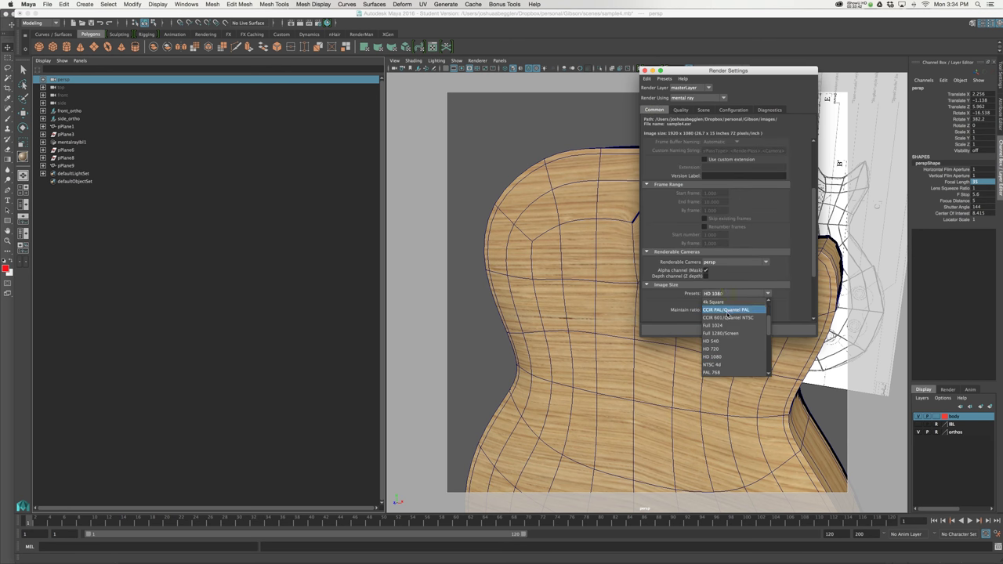
pyautogui.scroll(5, 769, 323)
pyautogui.click(741, 316)
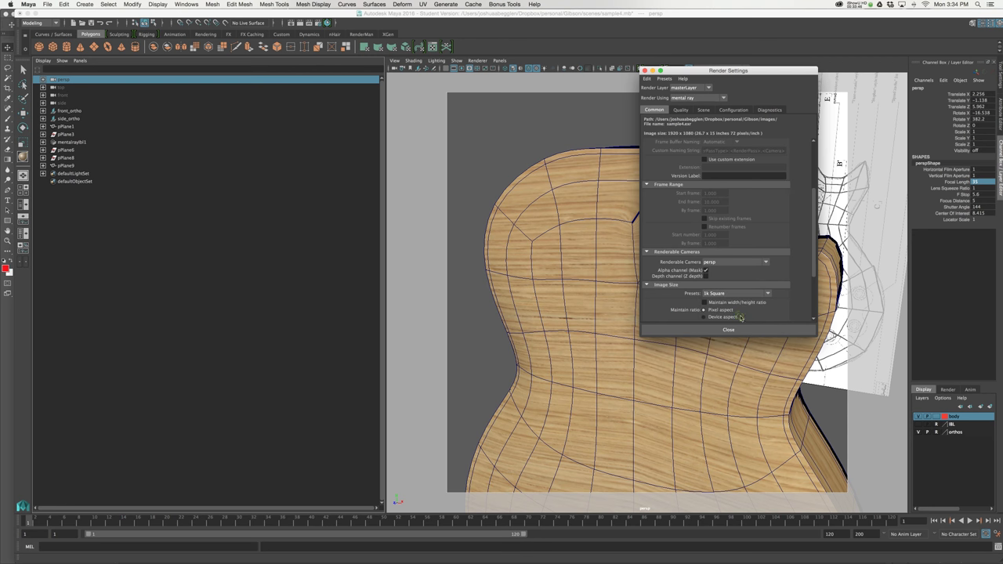
pyautogui.click(645, 71)
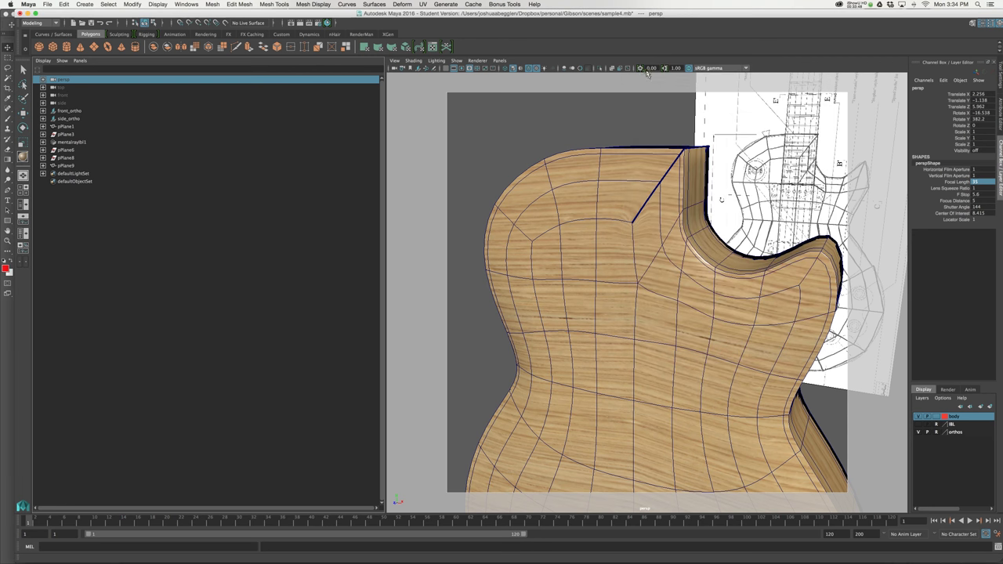
# Frame the whole guitar body inside the square gate and render the current frame with mental ray
pyautogui.scroll(-5, 645, 267)
pyautogui.keyDown('alt'); pyautogui.moveTo(646, 286); pyautogui.dragTo(673, 228); pyautogui.keyUp('alt')
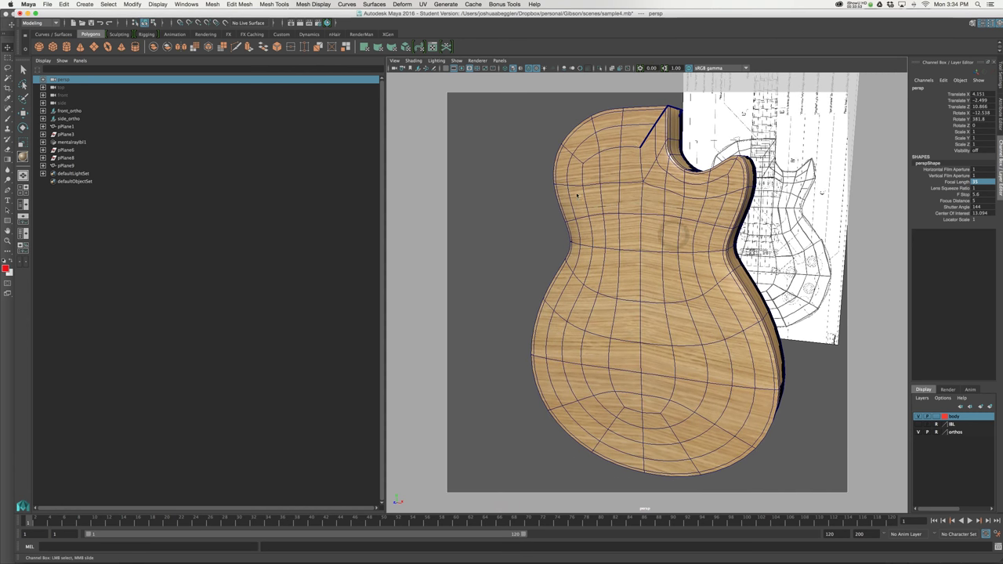
pyautogui.click(300, 23)
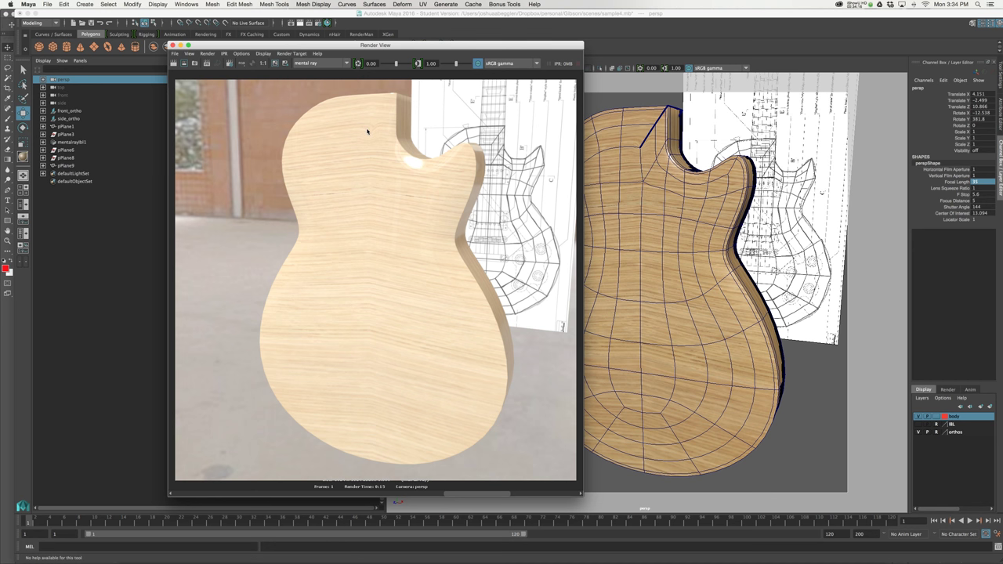
# Select the hard diagonal edge beside the body's neck notch and lower its crease value to 0 with the Crease tool
pyautogui.moveTo(656, 145); pyautogui.dragTo(658, 122, button='right')
pyautogui.click(647, 133)
pyautogui.keyDown('alt'); pyautogui.moveTo(696, 169); pyautogui.dragTo(447, 179); pyautogui.keyUp('alt')
pyautogui.keyDown('alt'); pyautogui.moveTo(694, 181); pyautogui.dragTo(721, 196, button='middle'); pyautogui.keyUp('alt')
pyautogui.keyDown('alt'); pyautogui.moveTo(683, 184); pyautogui.dragTo(667, 181); pyautogui.keyUp('alt')
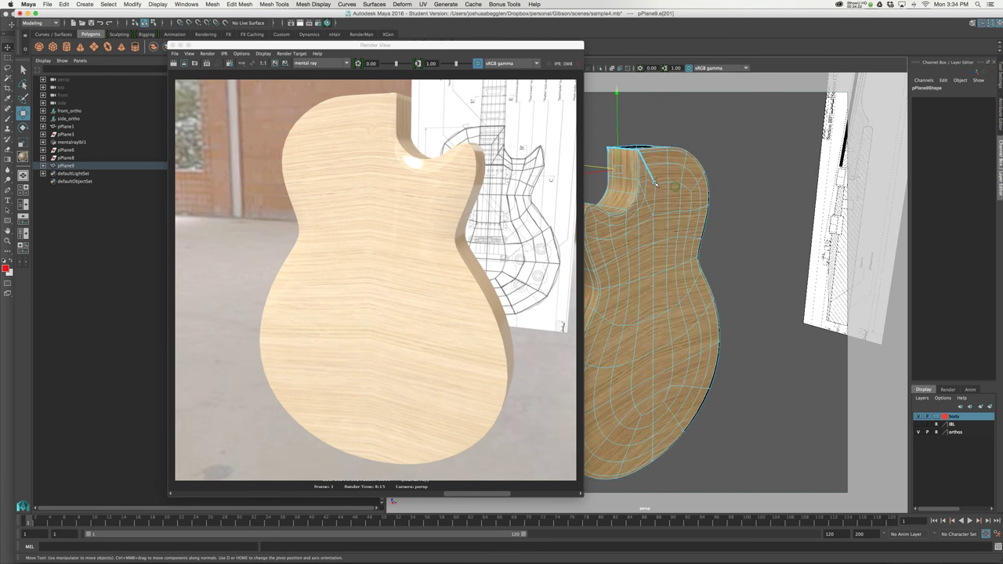
pyautogui.click(397, 5)
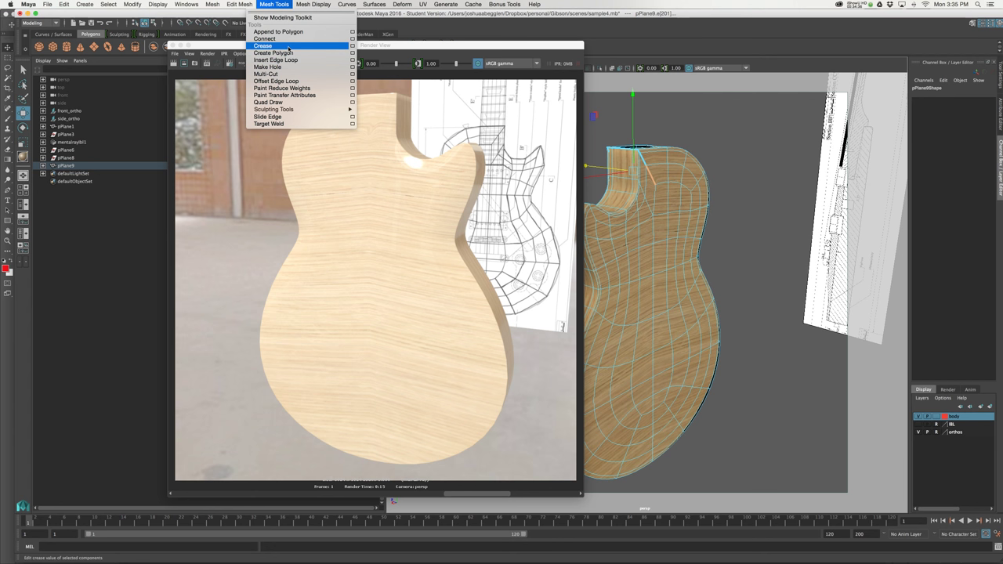
pyautogui.click(289, 49)
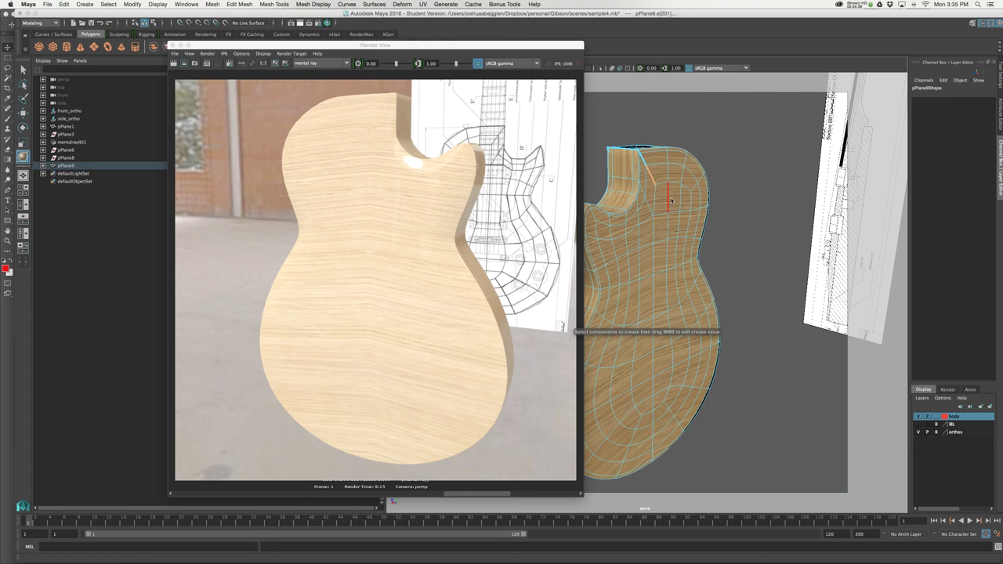
pyautogui.moveTo(681, 192); pyautogui.dragTo(659, 187, button='middle')
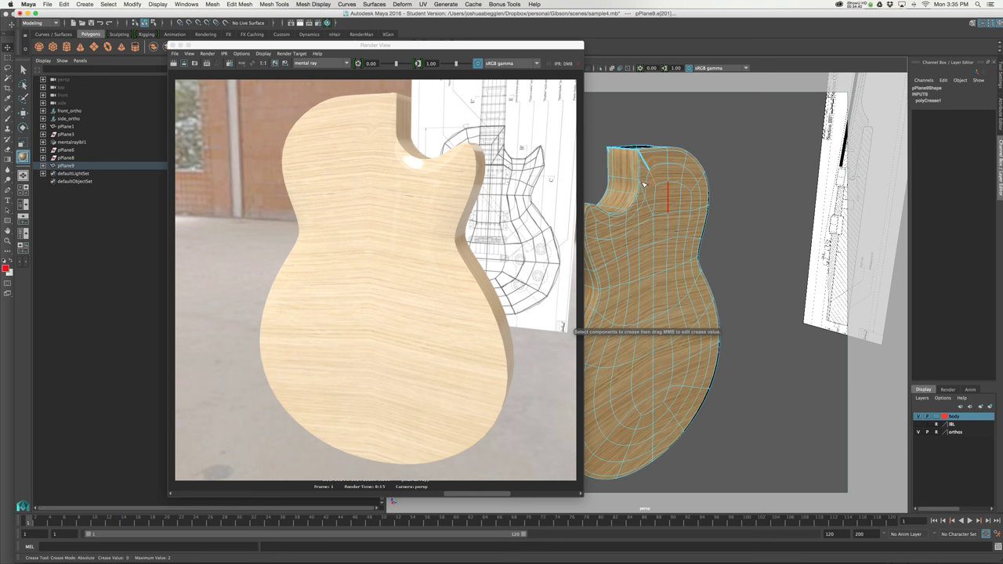
# Select the creased edges around the body's neck notch and adjust their crease value to about 0.57 with the Crease tool
pyautogui.keyDown('alt'); pyautogui.moveTo(678, 153); pyautogui.dragTo(696, 232); pyautogui.keyUp('alt')
pyautogui.press('w')
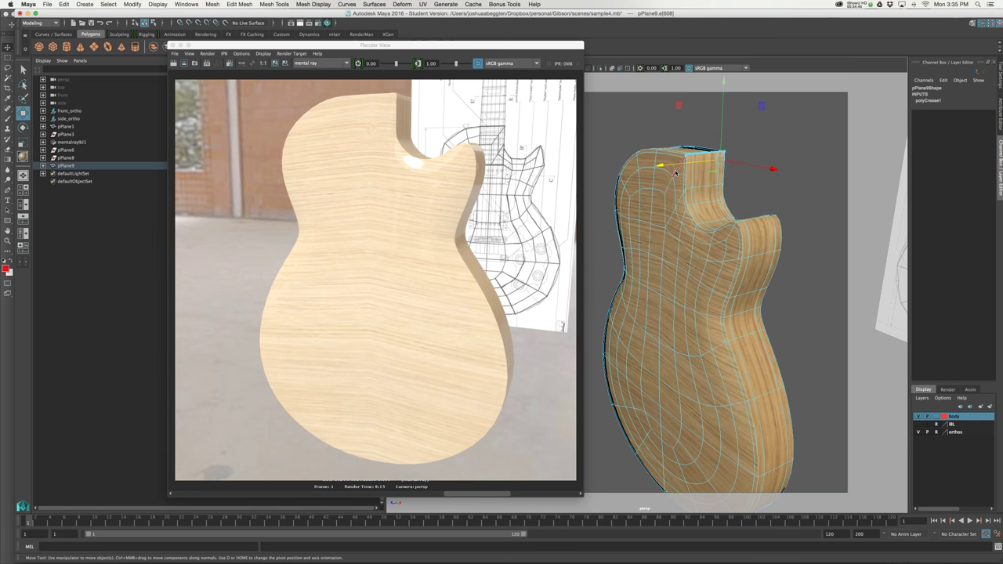
pyautogui.keyDown('shift'); pyautogui.click(677, 171); pyautogui.keyUp('shift')
pyautogui.press('y')
pyautogui.keyDown('alt'); pyautogui.moveTo(666, 217); pyautogui.dragTo(737, 223); pyautogui.keyUp('alt')
pyautogui.keyDown('alt'); pyautogui.moveTo(676, 156); pyautogui.dragTo(686, 213, button='middle'); pyautogui.keyUp('alt')
pyautogui.keyDown('alt'); pyautogui.moveTo(686, 212); pyautogui.dragTo(690, 229, button='right'); pyautogui.keyUp('alt')
pyautogui.keyDown('alt'); pyautogui.moveTo(690, 229); pyautogui.dragTo(686, 262, button='middle'); pyautogui.keyUp('alt')
pyautogui.press('w')
pyautogui.keyDown('alt'); pyautogui.moveTo(674, 229); pyautogui.dragTo(671, 264); pyautogui.keyUp('alt')
pyautogui.keyDown('shift'); pyautogui.moveTo(717, 246); pyautogui.dragTo(730, 208, button='right'); pyautogui.keyUp('shift')
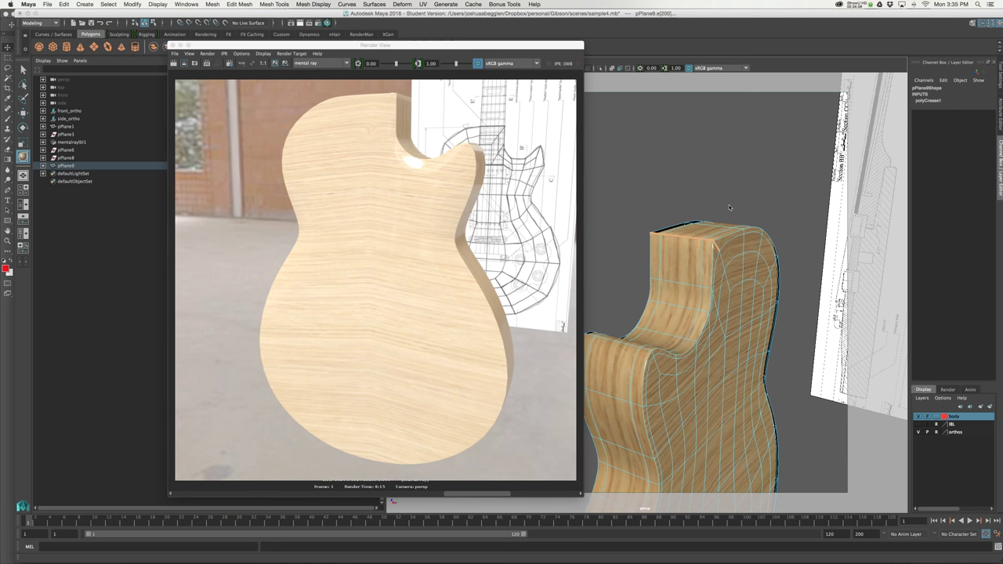
pyautogui.moveTo(720, 220); pyautogui.dragTo(741, 225, button='middle')
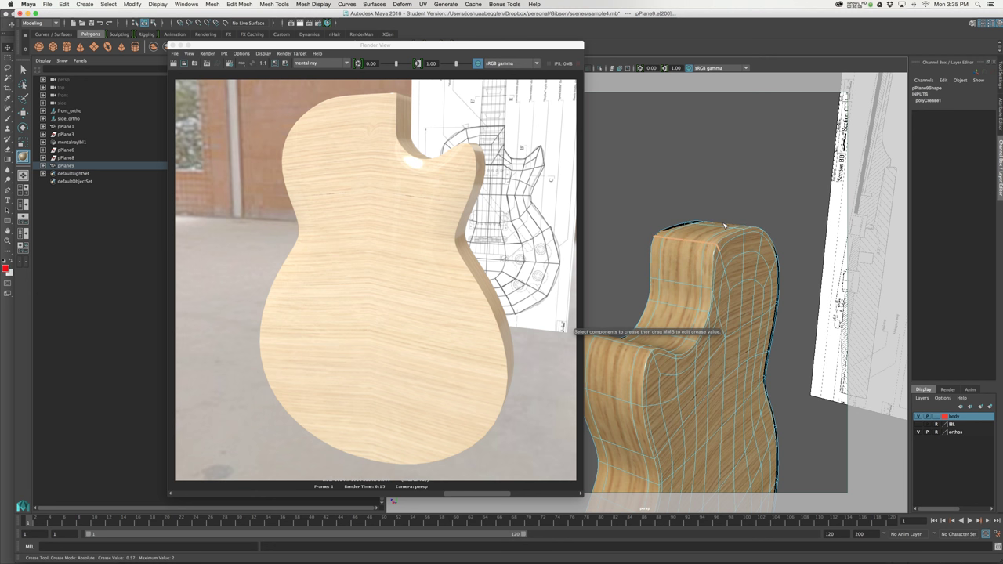
# Hide the orthos display layer, then select the guitar body in object mode and turn off its smooth mesh preview
pyautogui.keyDown('alt'); pyautogui.moveTo(746, 226); pyautogui.dragTo(815, 233); pyautogui.keyUp('alt')
pyautogui.moveTo(697, 233)
pyautogui.keyDown('alt'); pyautogui.mouseDown(button='middle')
pyautogui.moveTo(749, 235)
pyautogui.moveTo(710, 238)
pyautogui.mouseUp(button='middle'); pyautogui.keyUp('alt')
pyautogui.moveTo(694, 245); pyautogui.dragTo(667, 223, button='right')
pyautogui.keyDown('alt'); pyautogui.moveTo(668, 224); pyautogui.dragTo(682, 97, button='middle'); pyautogui.keyUp('alt')
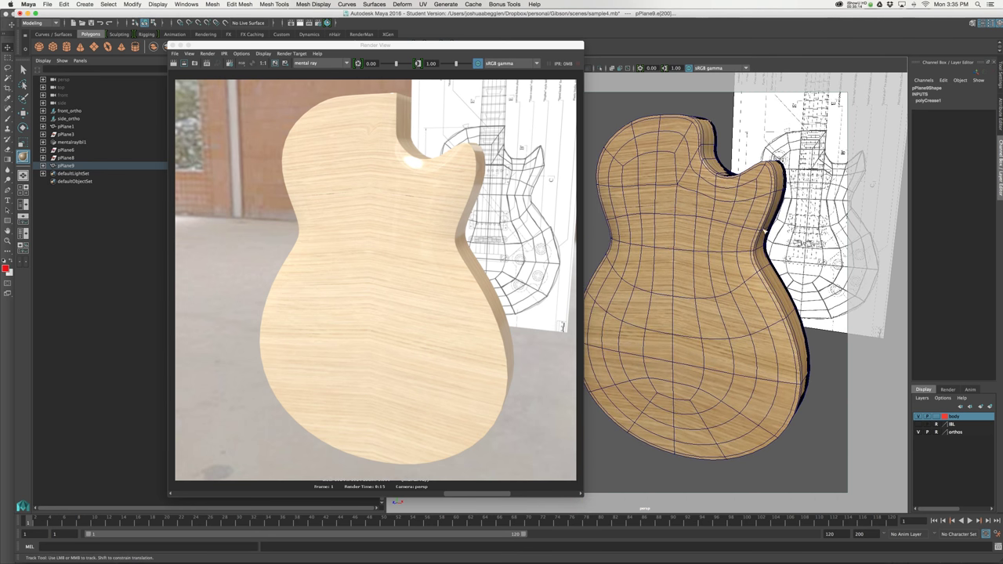
pyautogui.click(918, 432)
pyautogui.moveTo(728, 217); pyautogui.dragTo(770, 203, button='right')
pyautogui.press('w')
pyautogui.keyDown('alt'); pyautogui.moveTo(791, 221); pyautogui.dragTo(808, 219); pyautogui.keyUp('alt')
pyautogui.press('F8')
pyautogui.press('1')
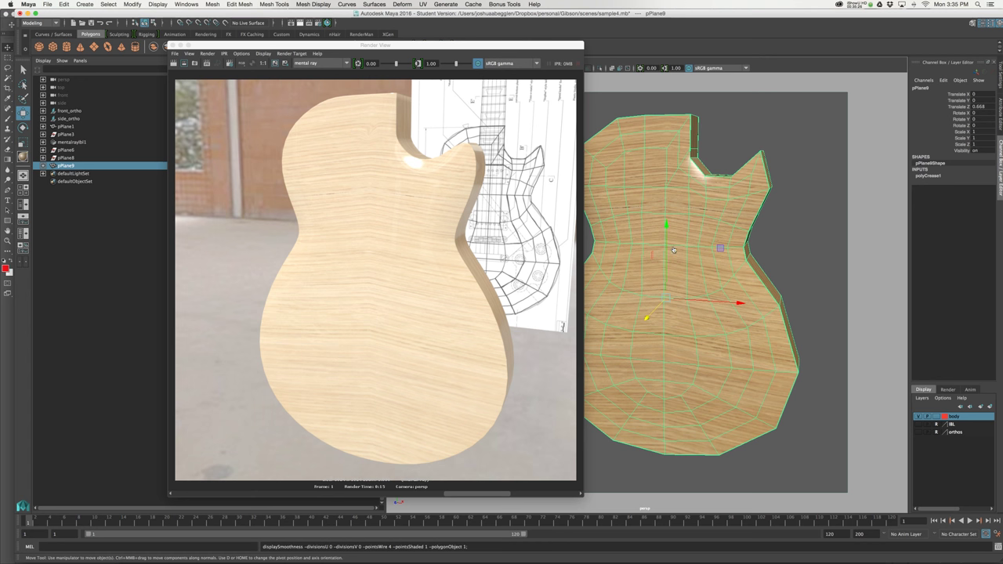
# Switch to Photoshop and add a red-filled layer above wood grain in body_diff.psd with its blend mode set to Multiply
pyautogui.press('super+Tab')
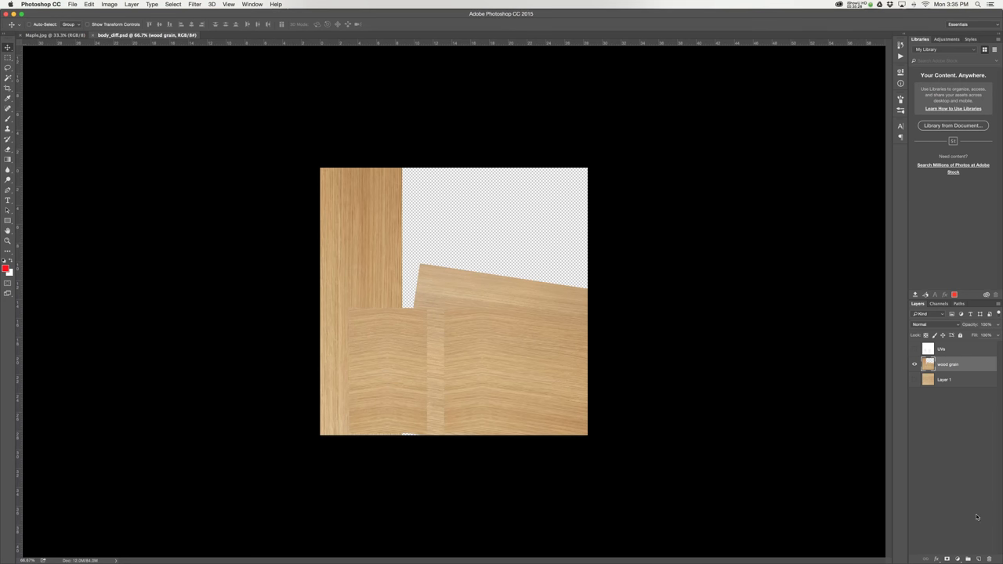
pyautogui.click(979, 559)
pyautogui.hotkey('alt', 'BackSpace')
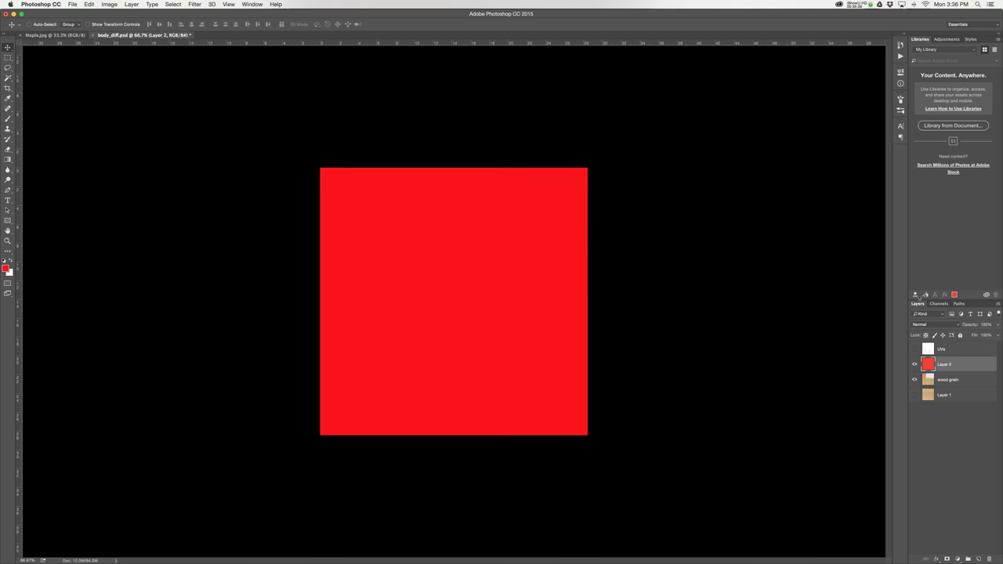
pyautogui.click(944, 328)
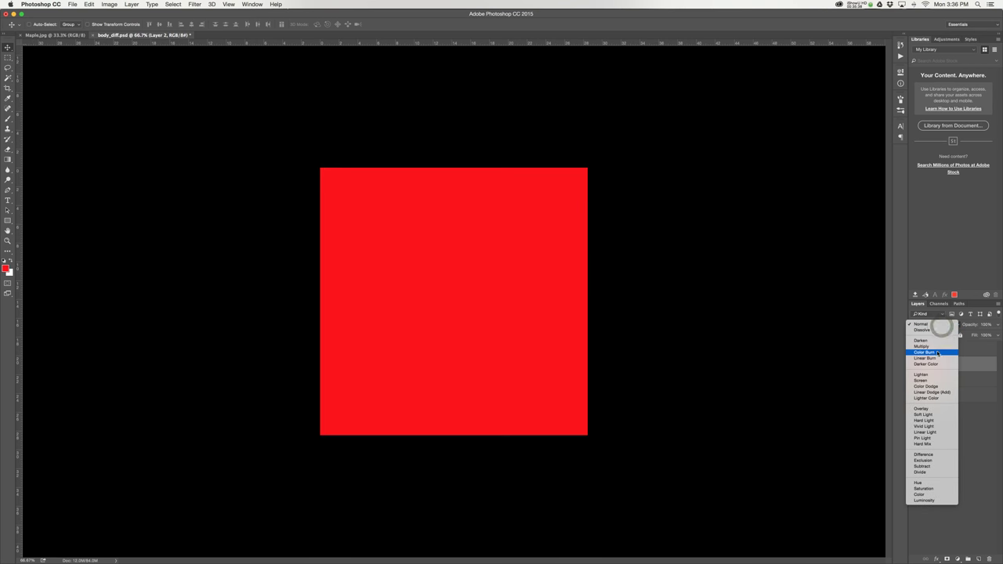
pyautogui.click(937, 348)
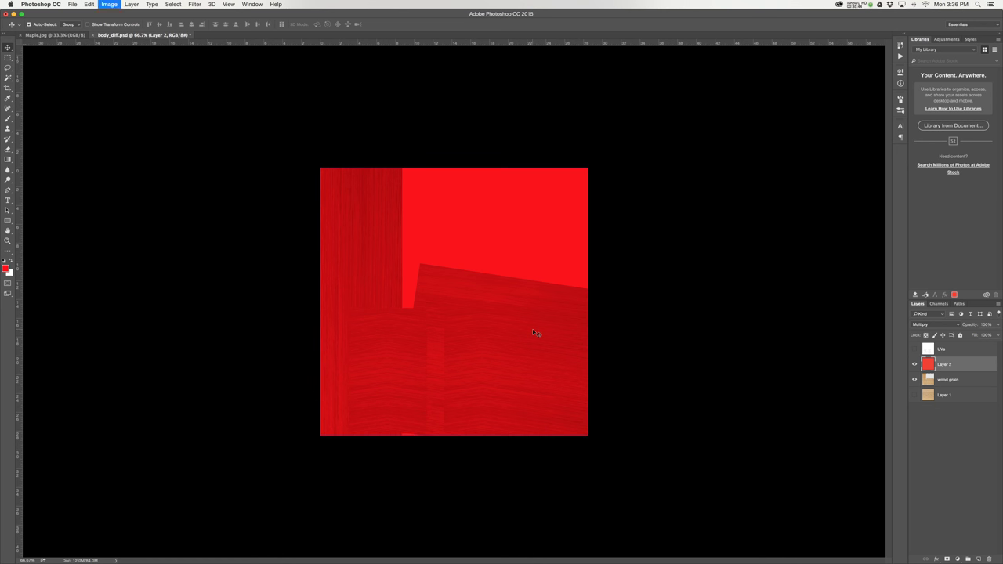
# Recolor the red layer to an orange-brown with Hue/Saturation at hue +28, saturation -24 and lightness -17
pyautogui.press('i')
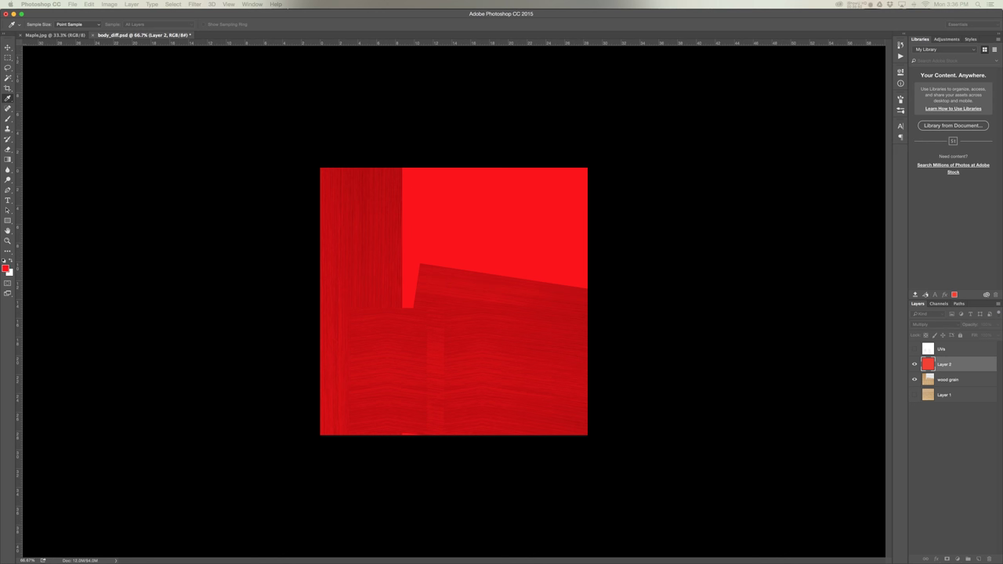
pyautogui.press('super+u')
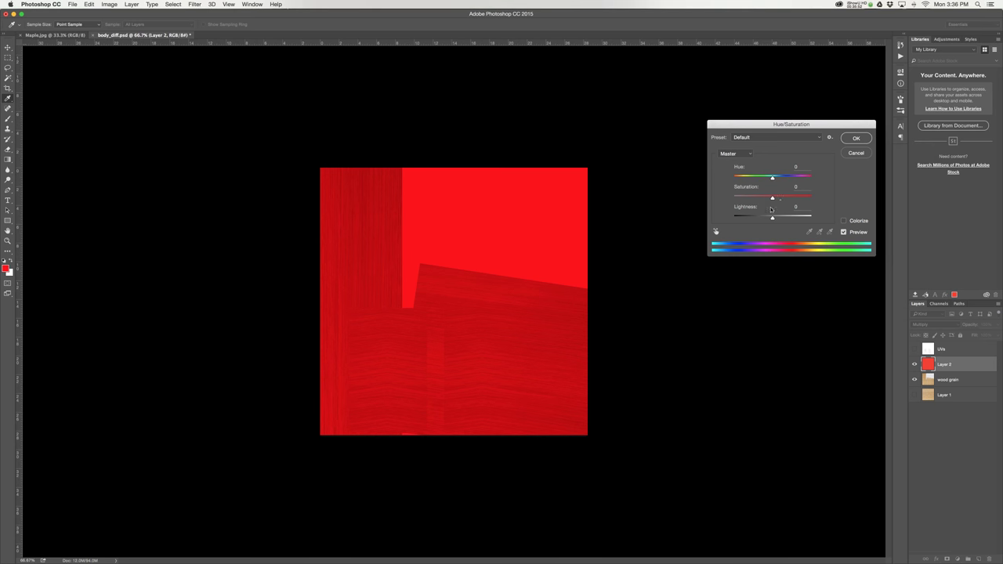
pyautogui.moveTo(769, 199)
pyautogui.mouseDown()
pyautogui.moveTo(756, 200)
pyautogui.moveTo(766, 219)
pyautogui.mouseUp()
pyautogui.moveTo(772, 178); pyautogui.dragTo(780, 179)
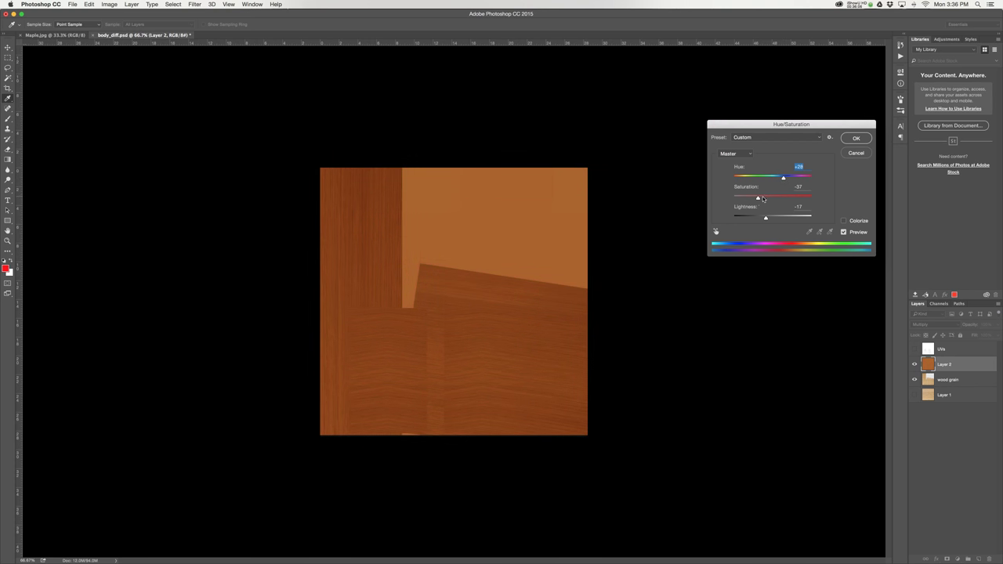
pyautogui.moveTo(759, 200); pyautogui.dragTo(763, 199)
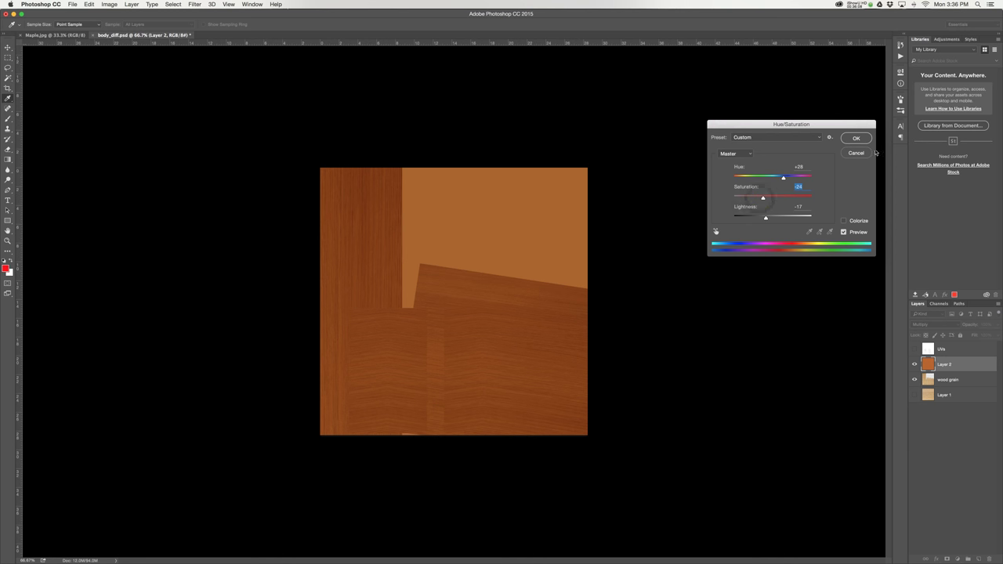
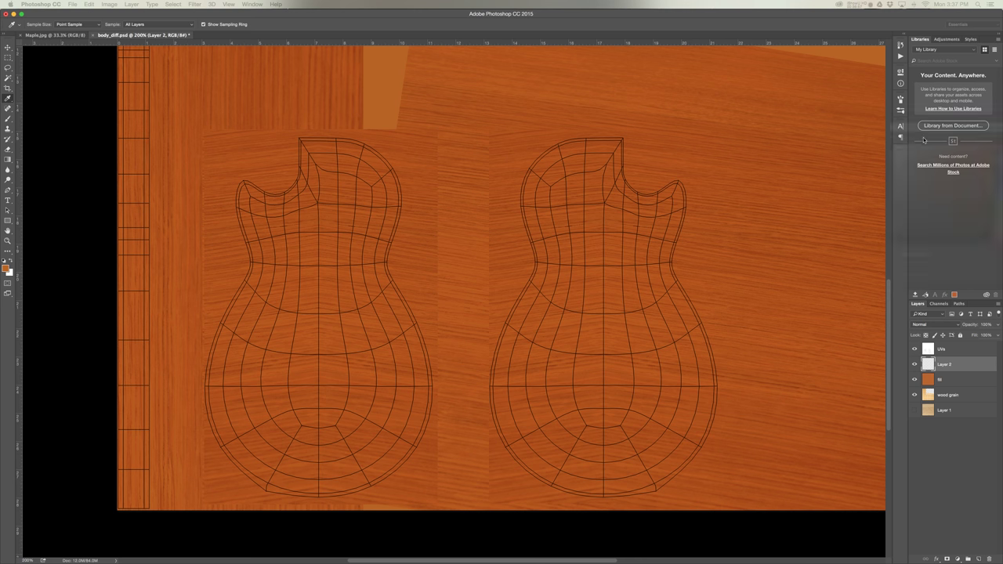
# Set the foreground color to dark brown #693d17 and change Layer 2's blend mode to Multiply
pyautogui.moveTo(577, 188)
pyautogui.mouseDown()
pyautogui.moveTo(591, 205)
pyautogui.moveTo(570, 210)
pyautogui.mouseUp()
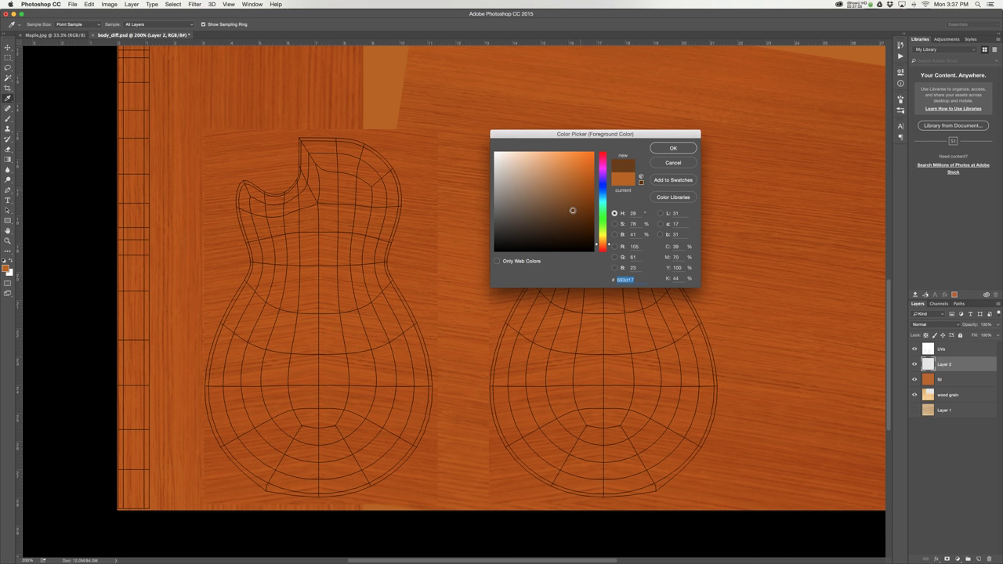
pyautogui.click(668, 149)
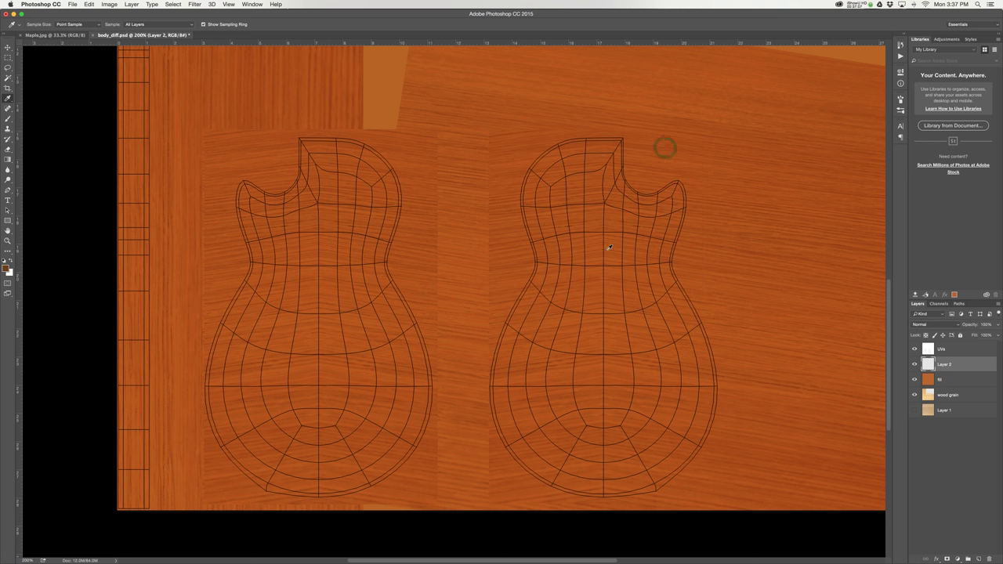
pyautogui.click(951, 324)
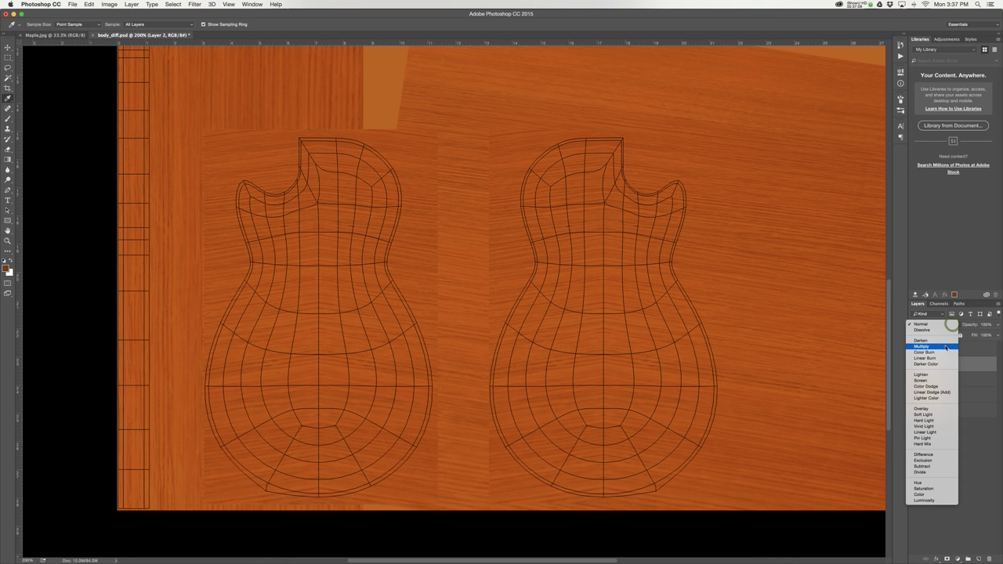
pyautogui.click(950, 355)
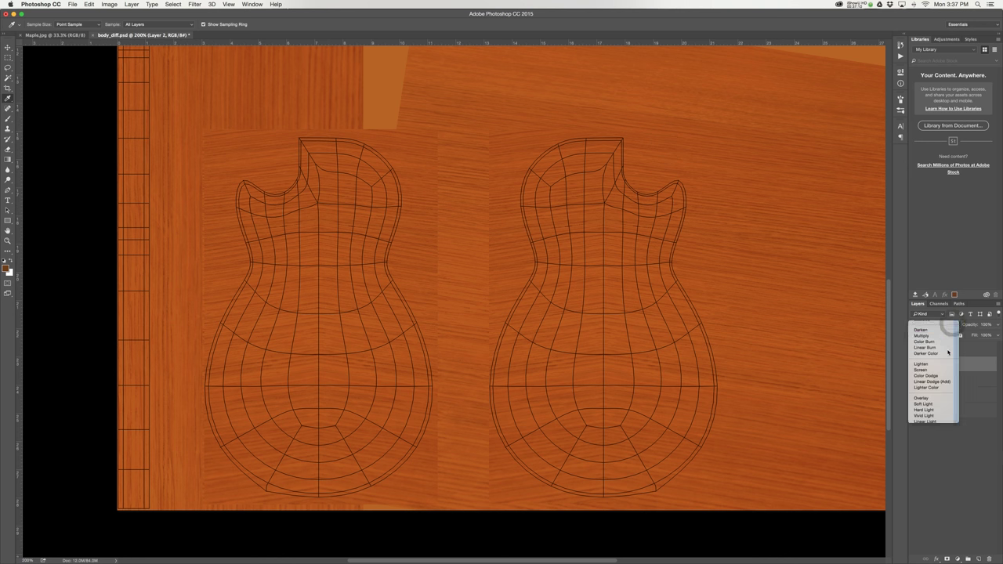
# Choose a soft round brush, try a stroke beside the left body layout, and undo it
pyautogui.press('b')
pyautogui.rightClick(466, 255)
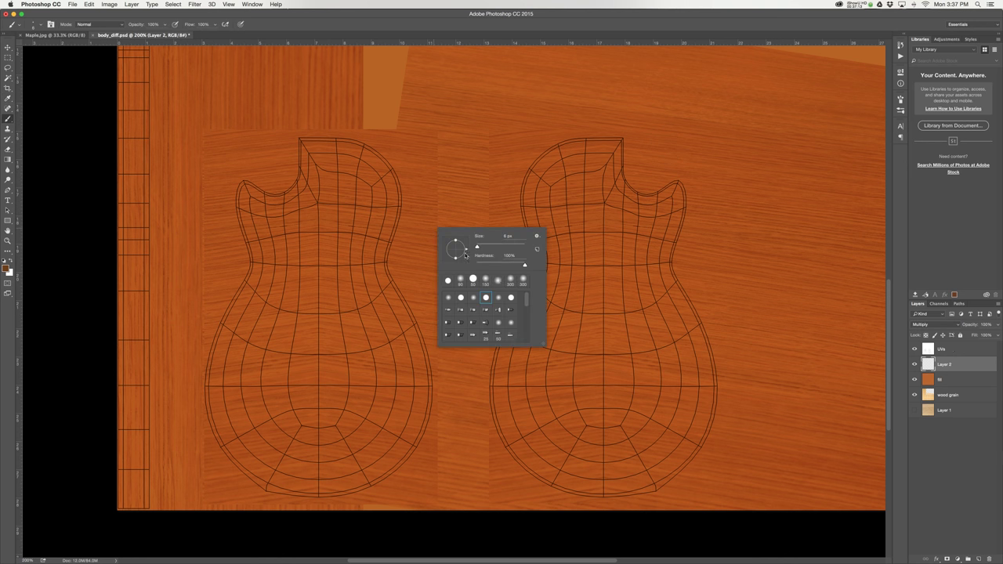
pyautogui.click(500, 299)
pyautogui.moveTo(419, 155); pyautogui.dragTo(448, 189)
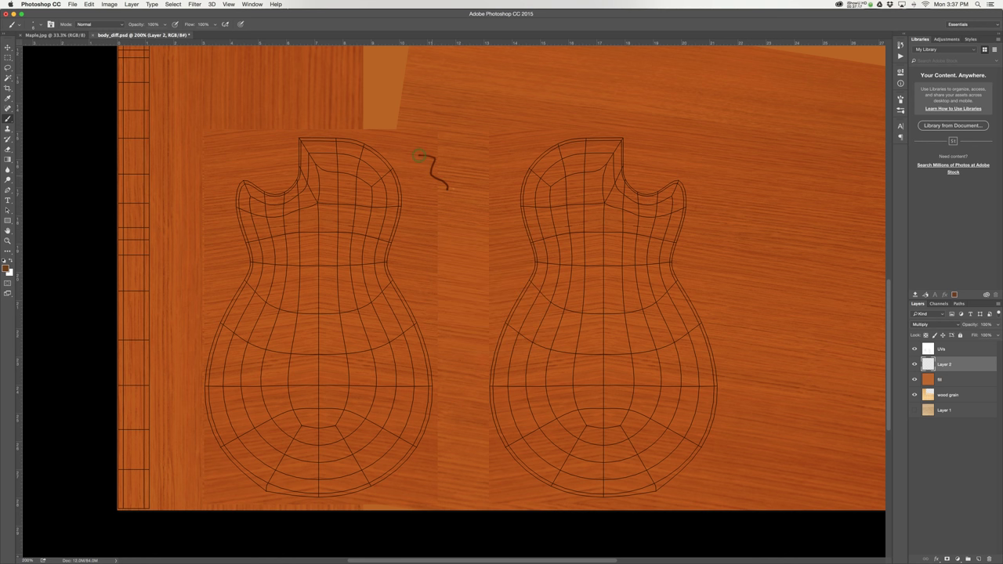
pyautogui.press('super+z')
# Enlarge the brush, undo the test stroke, and enable airbrush build-up with a low flow
pyautogui.press(']')
pyautogui.press(']')
pyautogui.press(']')
pyautogui.press(']')
pyautogui.press(']')
pyautogui.moveTo(442, 227)
pyautogui.mouseDown()
pyautogui.moveTo(453, 247)
pyautogui.moveTo(448, 230)
pyautogui.moveTo(541, 262)
pyautogui.moveTo(592, 266)
pyautogui.moveTo(576, 321)
pyautogui.moveTo(533, 344)
pyautogui.moveTo(576, 380)
pyautogui.moveTo(650, 356)
pyautogui.moveTo(688, 321)
pyautogui.moveTo(731, 329)
pyautogui.moveTo(742, 351)
pyautogui.mouseUp()
pyautogui.press('super+z')
pyautogui.click(226, 24)
pyautogui.press('2')
# Paint dark brown sunburst shading on Layer 2 around the whole outline of the left body layout, building it up along the edges
pyautogui.moveTo(416, 203); pyautogui.dragTo(417, 202)
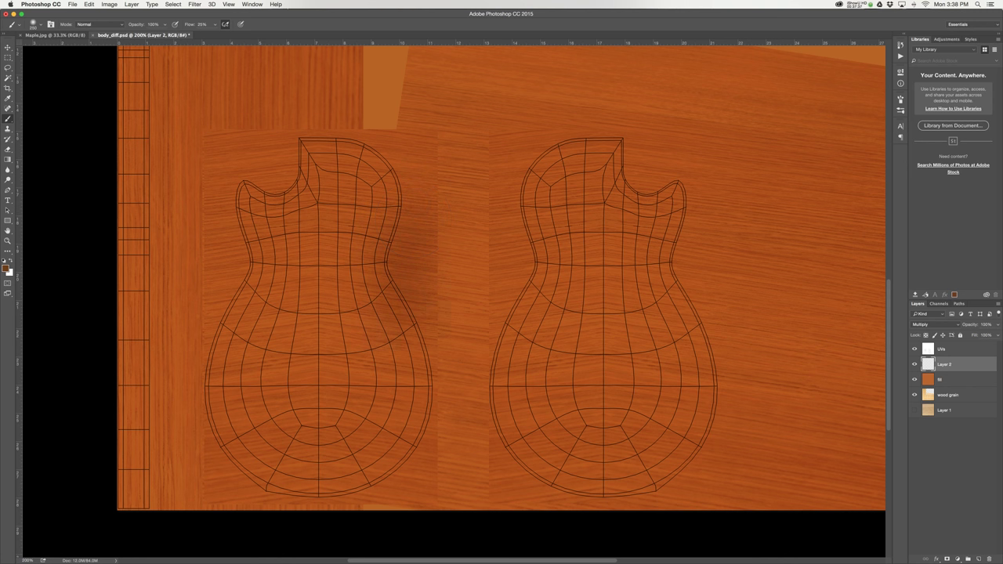
pyautogui.moveTo(357, 470)
pyautogui.mouseDown()
pyautogui.moveTo(324, 483)
pyautogui.moveTo(238, 480)
pyautogui.moveTo(208, 462)
pyautogui.moveTo(192, 423)
pyautogui.moveTo(196, 377)
pyautogui.moveTo(218, 351)
pyautogui.moveTo(239, 256)
pyautogui.moveTo(229, 222)
pyautogui.mouseUp()
pyautogui.moveTo(304, 166)
pyautogui.mouseDown()
pyautogui.moveTo(388, 149)
pyautogui.moveTo(403, 196)
pyautogui.mouseUp()
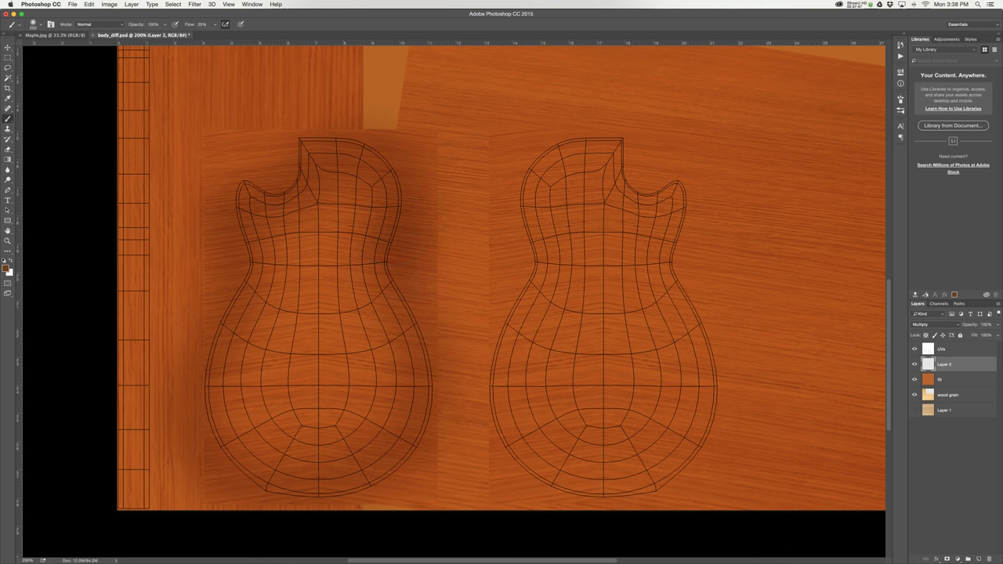
pyautogui.moveTo(432, 322); pyautogui.dragTo(432, 325)
pyautogui.moveTo(419, 443)
pyautogui.mouseDown()
pyautogui.moveTo(353, 495)
pyautogui.moveTo(267, 494)
pyautogui.moveTo(238, 476)
pyautogui.mouseUp()
pyautogui.moveTo(219, 410)
pyautogui.mouseDown()
pyautogui.moveTo(205, 362)
pyautogui.moveTo(256, 272)
pyautogui.mouseUp()
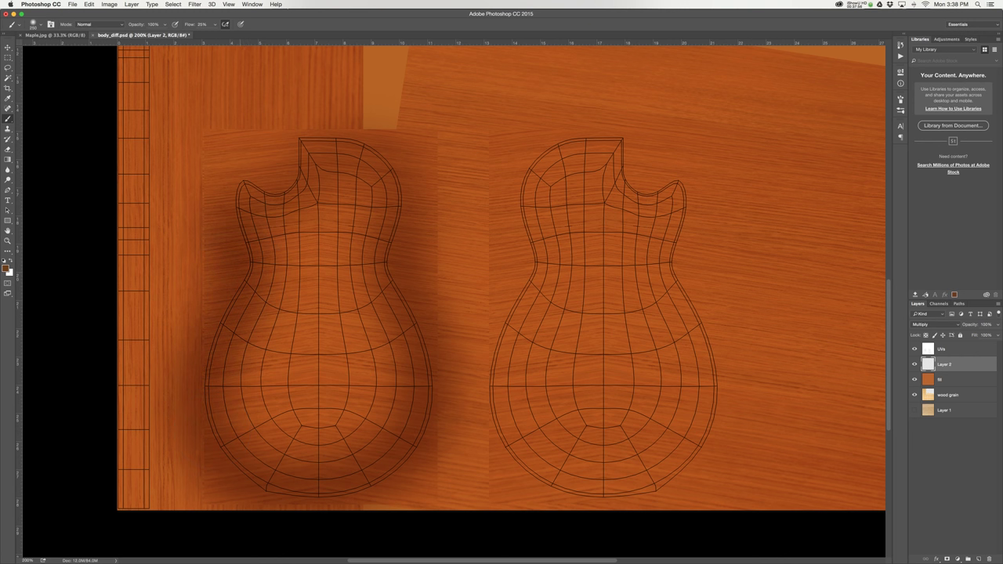
pyautogui.moveTo(270, 168); pyautogui.dragTo(371, 148)
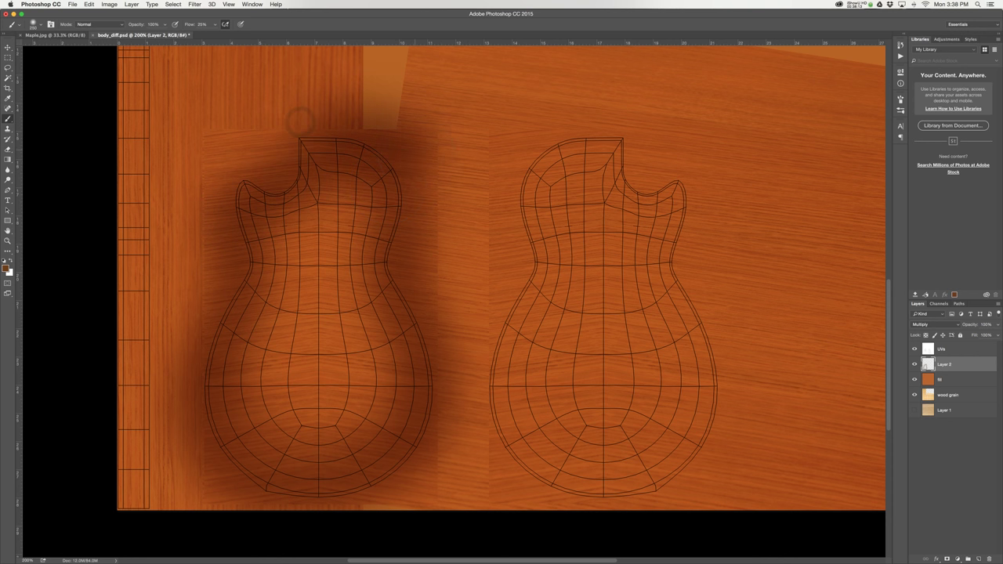
pyautogui.moveTo(433, 193); pyautogui.dragTo(432, 243)
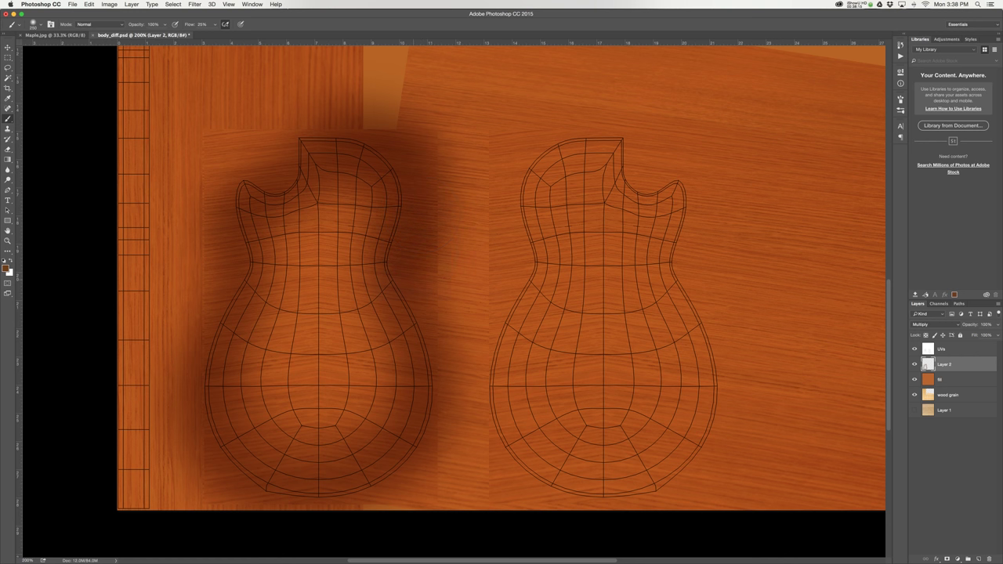
pyautogui.moveTo(443, 309)
pyautogui.mouseDown()
pyautogui.moveTo(462, 351)
pyautogui.moveTo(461, 388)
pyautogui.moveTo(439, 450)
pyautogui.moveTo(401, 498)
pyautogui.moveTo(362, 517)
pyautogui.moveTo(221, 497)
pyautogui.moveTo(206, 467)
pyautogui.moveTo(172, 450)
pyautogui.moveTo(207, 460)
pyautogui.moveTo(192, 377)
pyautogui.moveTo(235, 258)
pyautogui.moveTo(231, 190)
pyautogui.moveTo(295, 161)
pyautogui.moveTo(306, 153)
pyautogui.moveTo(291, 146)
pyautogui.moveTo(335, 119)
pyautogui.moveTo(410, 157)
pyautogui.moveTo(425, 200)
pyautogui.moveTo(395, 247)
pyautogui.mouseUp()
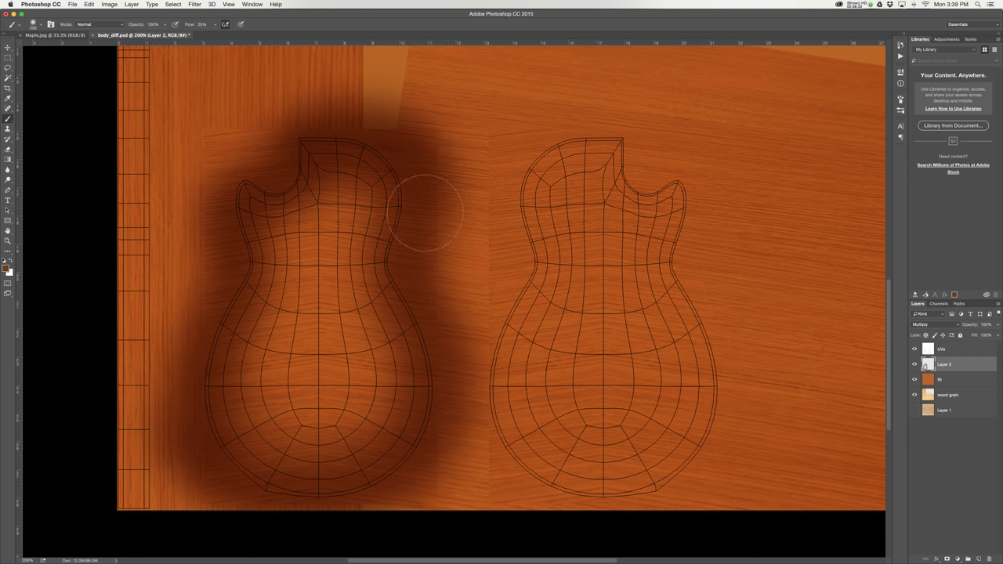
# Trim the shading to a rectangle around the left body layout by deleting everything outside that selection
pyautogui.press('m')
pyautogui.moveTo(207, 128); pyautogui.dragTo(463, 496)
pyautogui.moveTo(188, 122); pyautogui.dragTo(449, 502)
pyautogui.press('super+shift+i')
pyautogui.press('Delete')
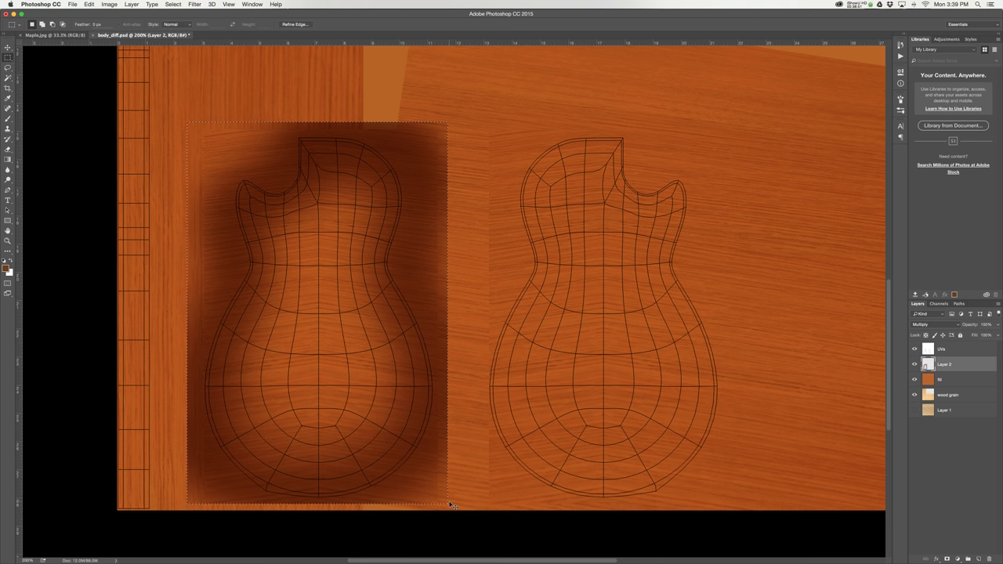
# Copy the selected shading to a new layer and place it over the right body layout
pyautogui.press('super+j')
pyautogui.press('v')
pyautogui.moveTo(411, 296); pyautogui.dragTo(698, 312)
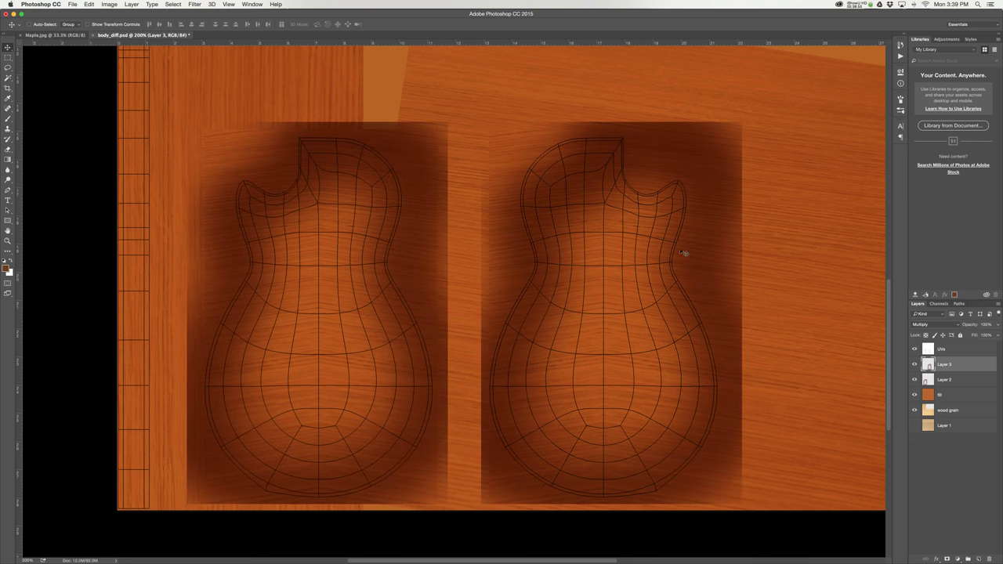
# Mirror the copied shading with a width of -100% and nudge it left to align with the right body layout
pyautogui.press('super+t')
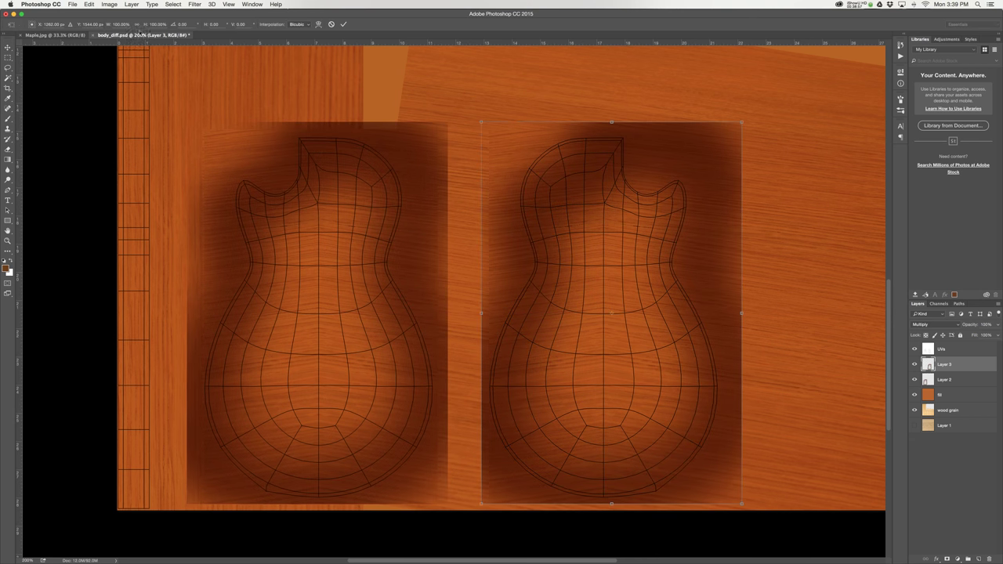
pyautogui.click(127, 24)
pyautogui.write('-100')
pyautogui.press('Return')
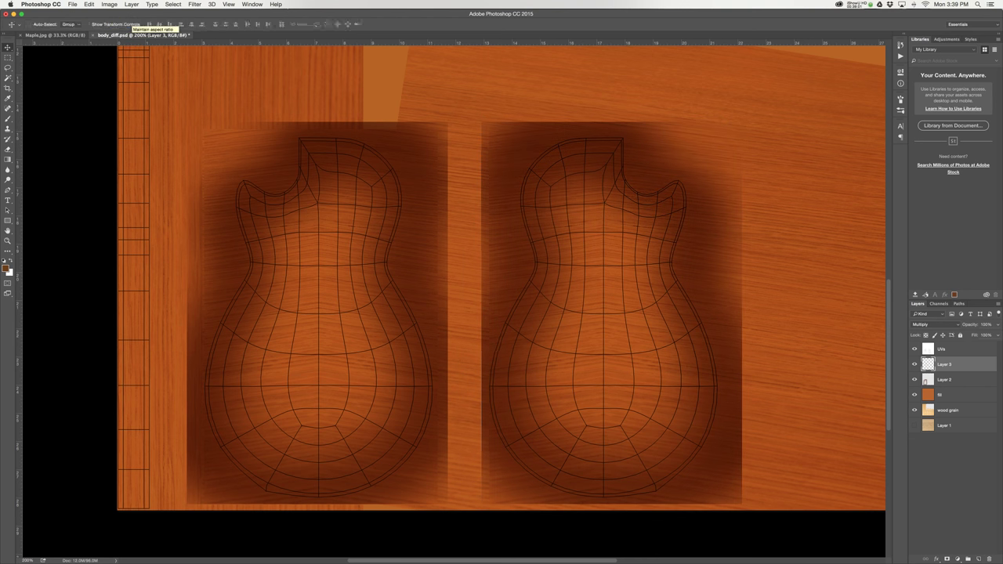
pyautogui.press('b')
pyautogui.press('v')
pyautogui.press('Left')
pyautogui.press('Left')
pyautogui.press('Left')
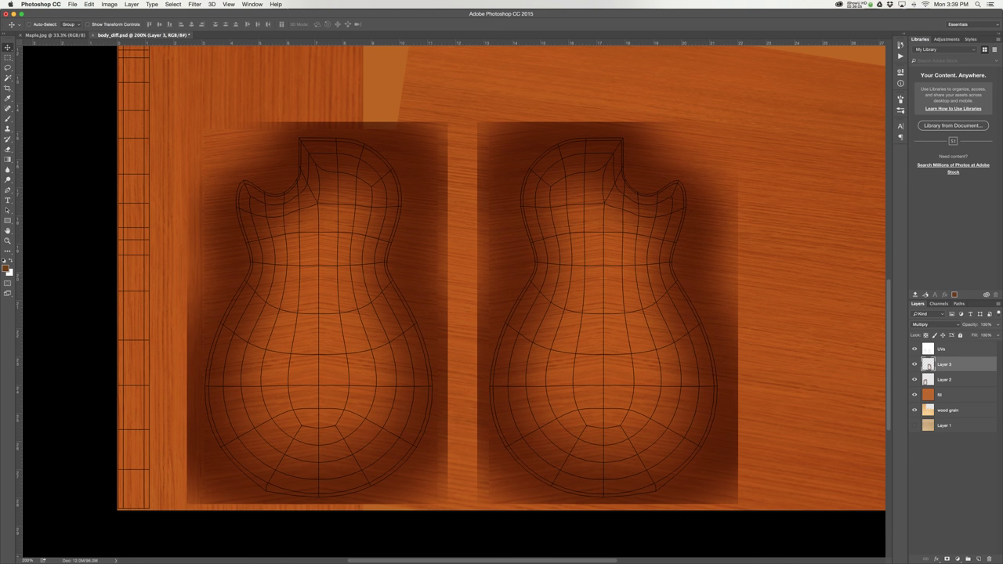
pyautogui.press('Right')
# Merge the mirrored copy down into Layer 2 and rename the merged layer "sunburst"
pyautogui.press('super+e')
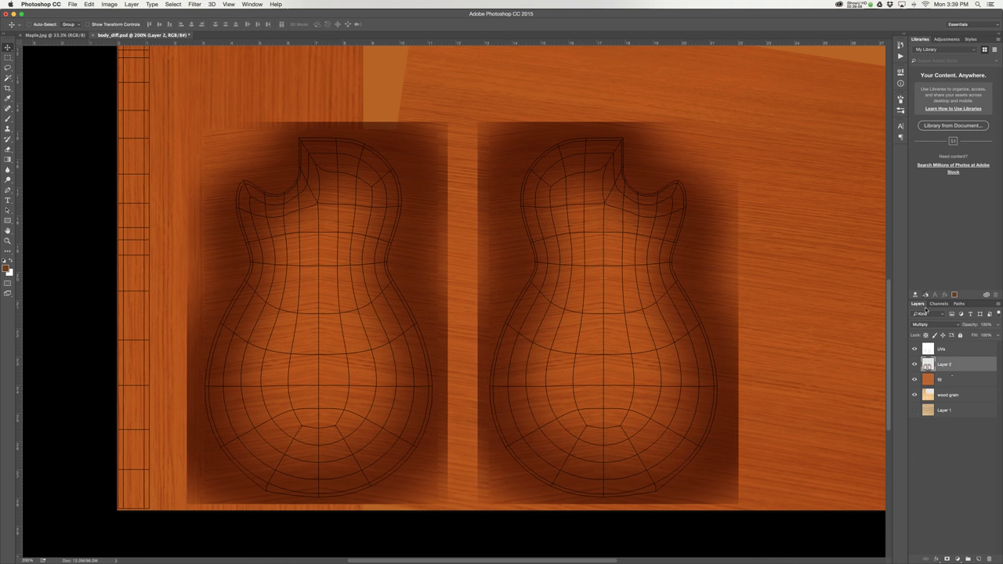
pyautogui.write('d')
pyautogui.press('Return')
# Hide the UVs layer and save body_diff.psd
pyautogui.press('super+1')
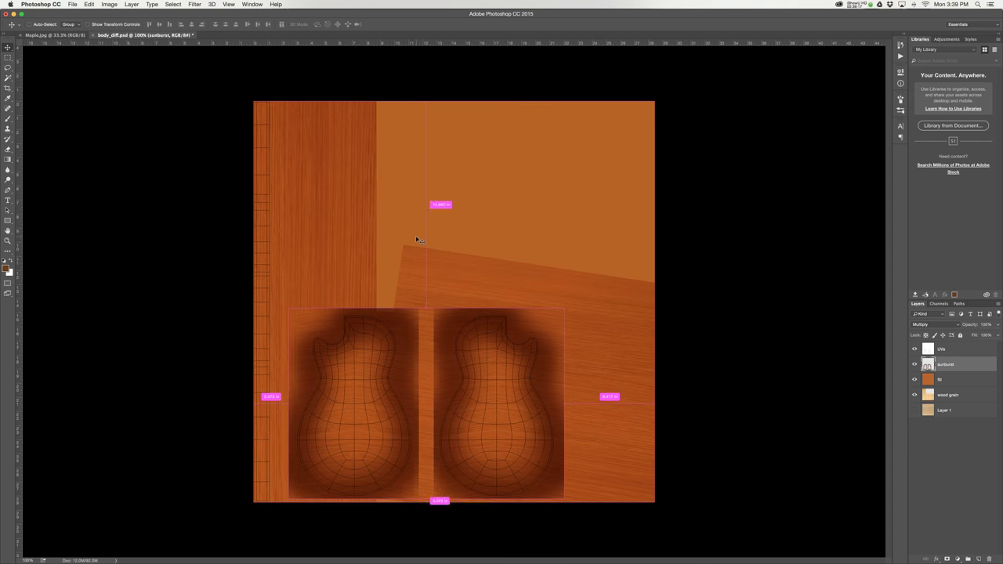
pyautogui.click(914, 349)
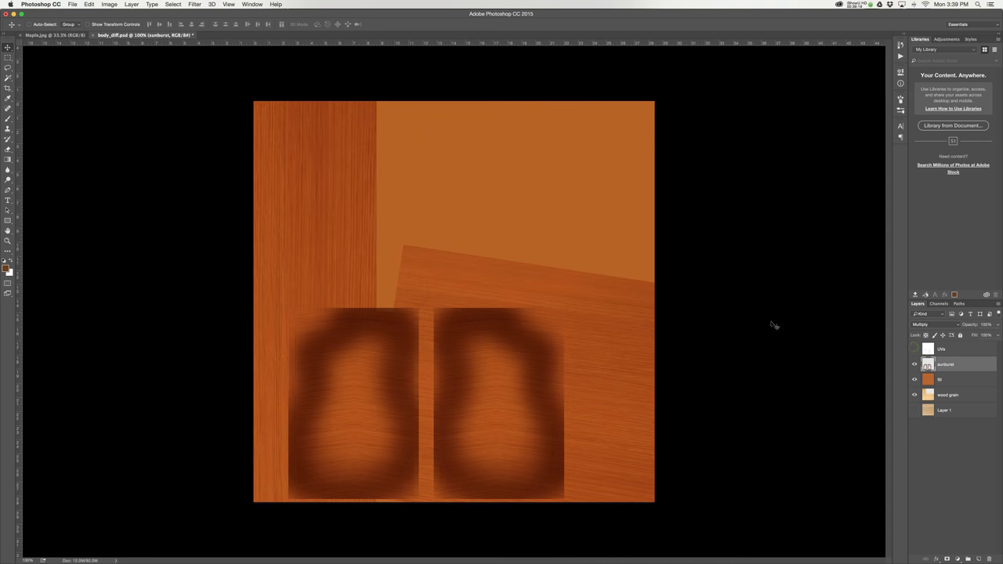
pyautogui.press('super+s')
# Switch to Maya, keep the current render image, and reload body_diff.psd in the diffuse color texture of mia_material_x3
pyautogui.press('super+Tab')
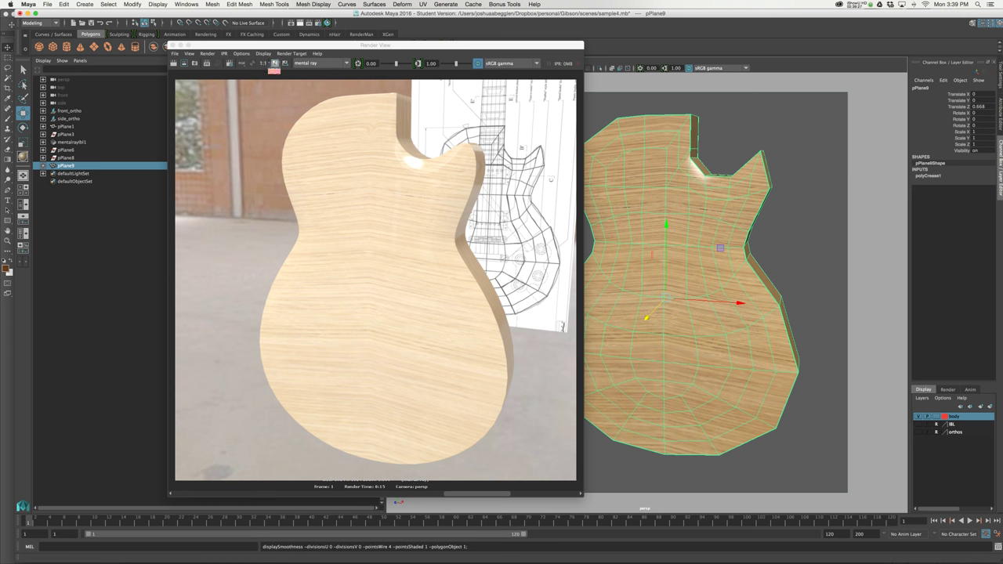
pyautogui.click(271, 63)
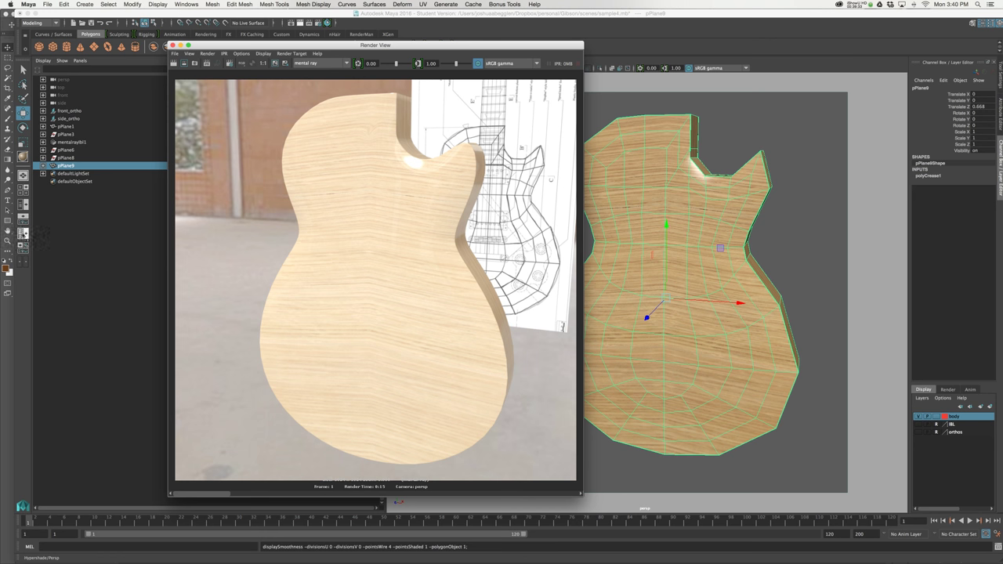
pyautogui.click(24, 234)
pyautogui.click(105, 114)
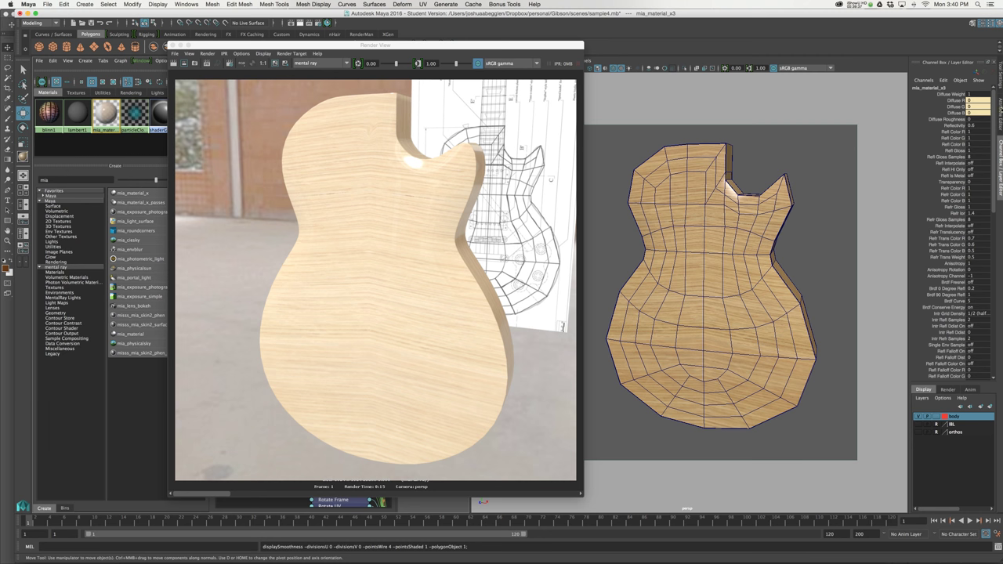
pyautogui.hotkey('ctrl', 'a')
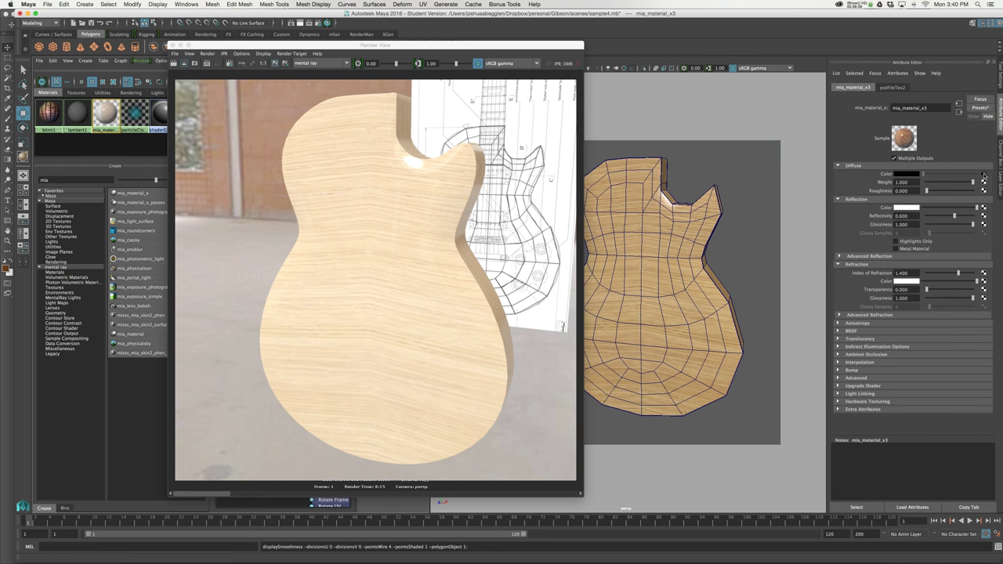
pyautogui.click(984, 177)
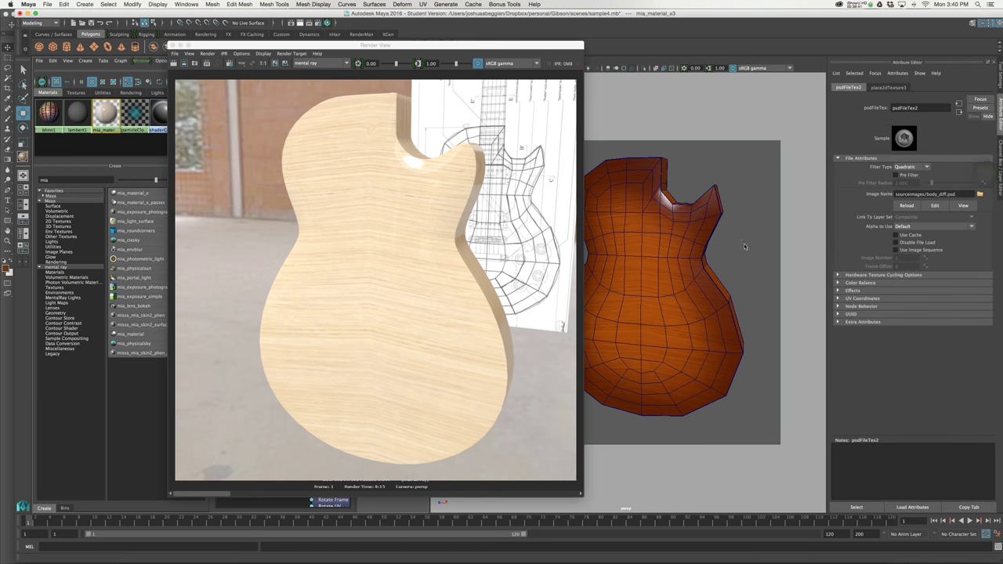
# Turn on smooth mesh preview for the guitar body and render it from an angled view
pyautogui.keyDown('alt'); pyautogui.moveTo(764, 272); pyautogui.dragTo(747, 279); pyautogui.keyUp('alt')
pyautogui.press('3')
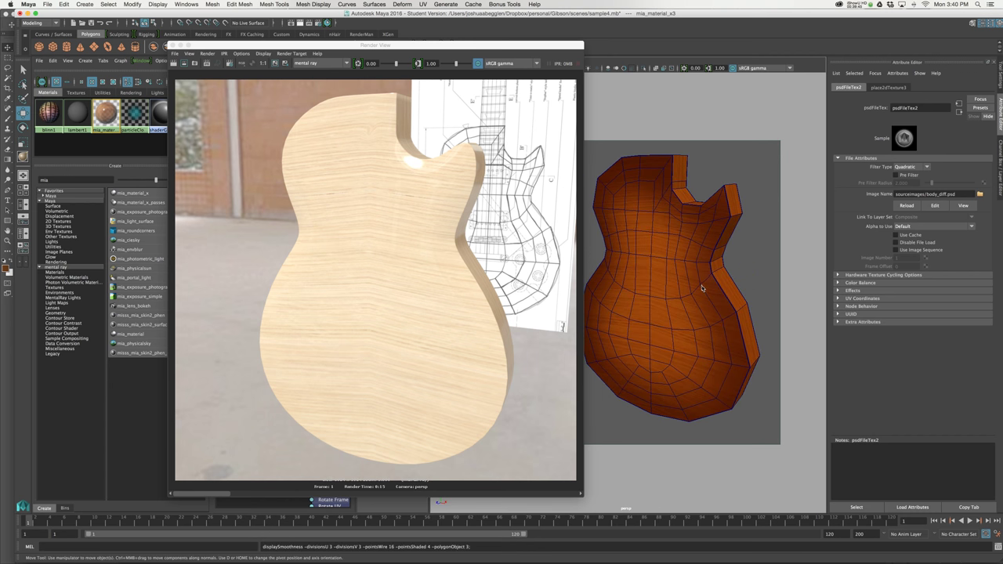
pyautogui.click(702, 288)
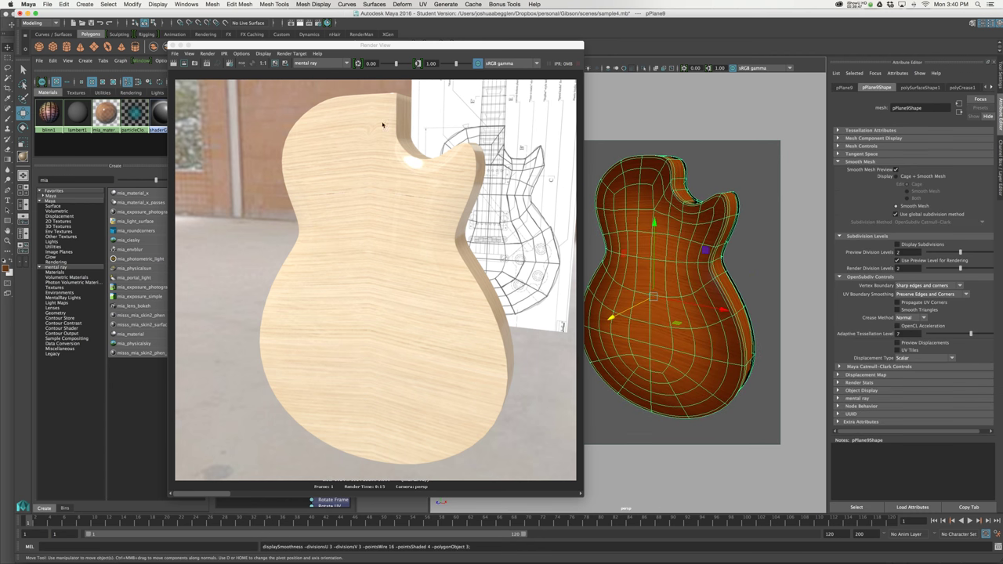
pyautogui.click(174, 63)
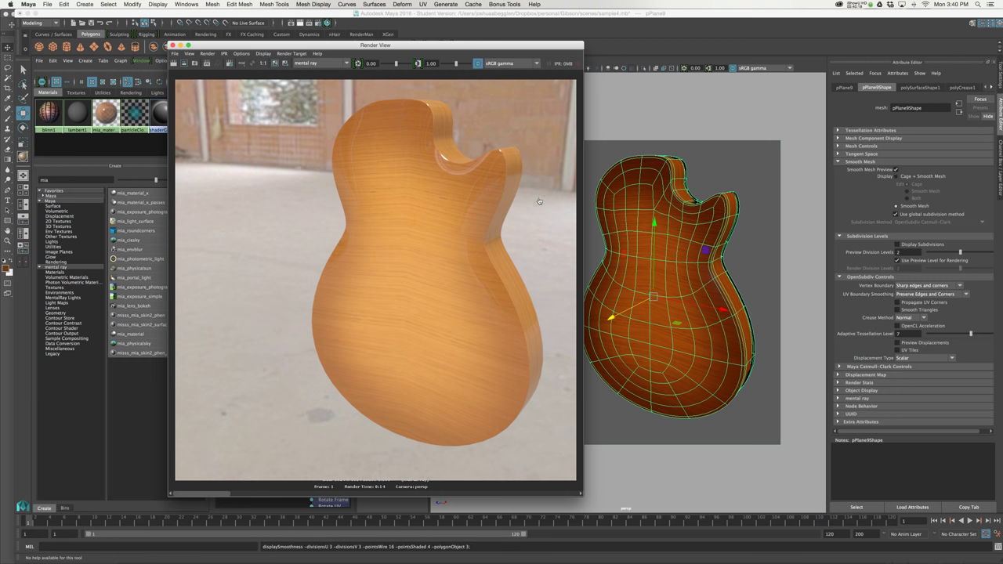
# Switch to Photoshop, darken the sunburst layer by raising the black input level in Levels, and save the file
pyautogui.press('super+Tab')
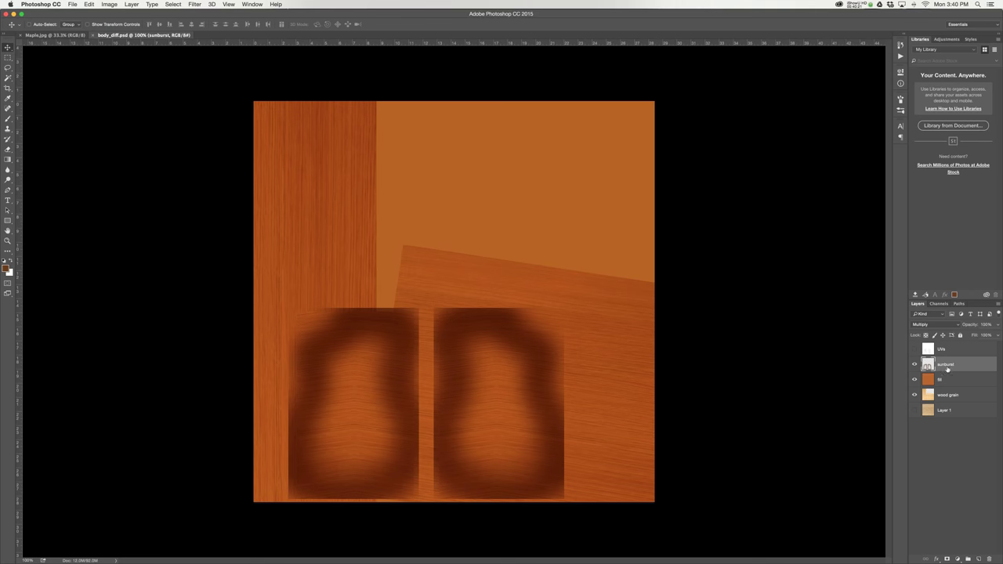
pyautogui.press('super+l')
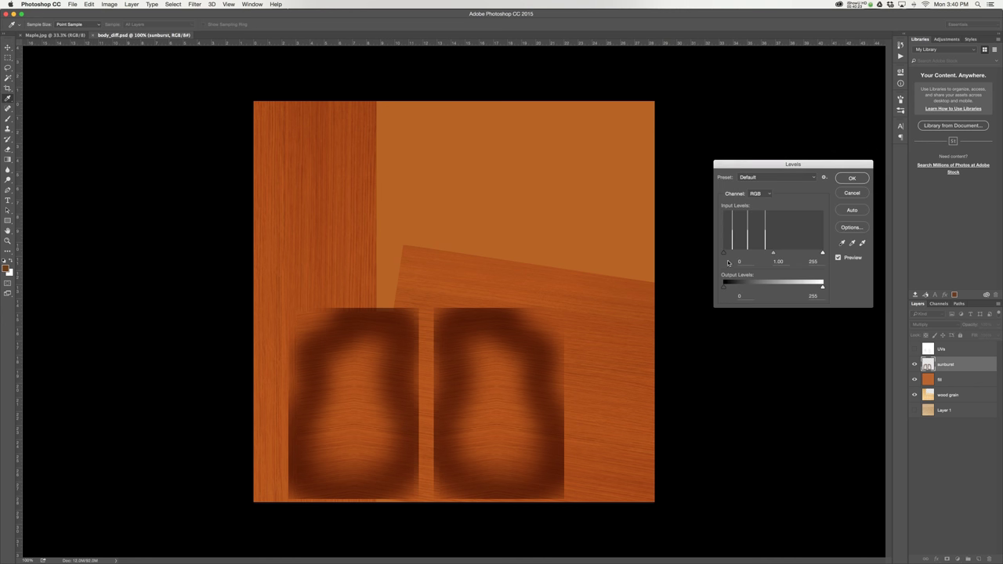
pyautogui.moveTo(724, 253); pyautogui.dragTo(750, 257)
pyautogui.click(859, 179)
pyautogui.press('super+s')
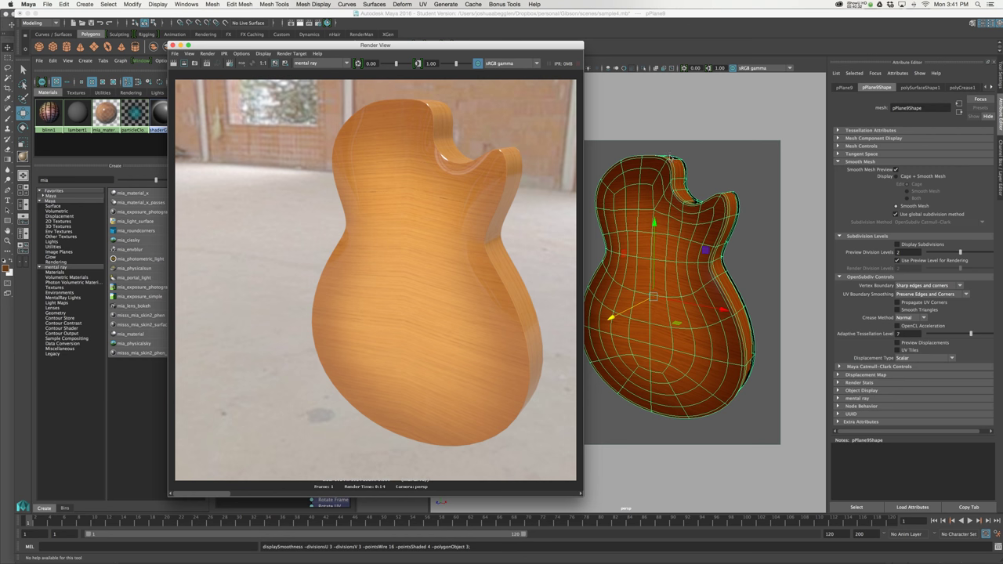
# In Maya, reload body_diff.psd in mia_material_x3's diffuse texture and render the body again, keeping the previous image
pyautogui.click(106, 114)
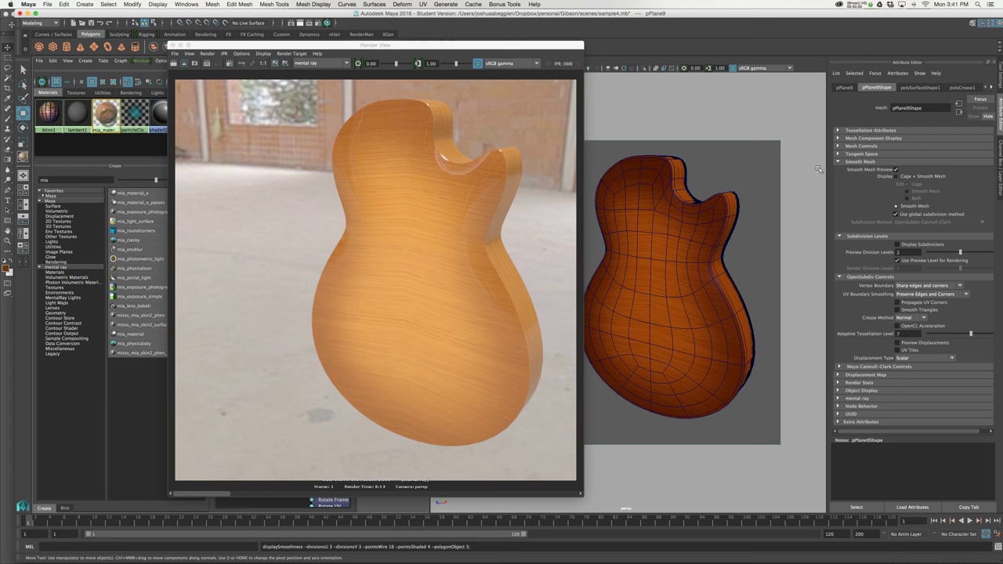
pyautogui.click(982, 175)
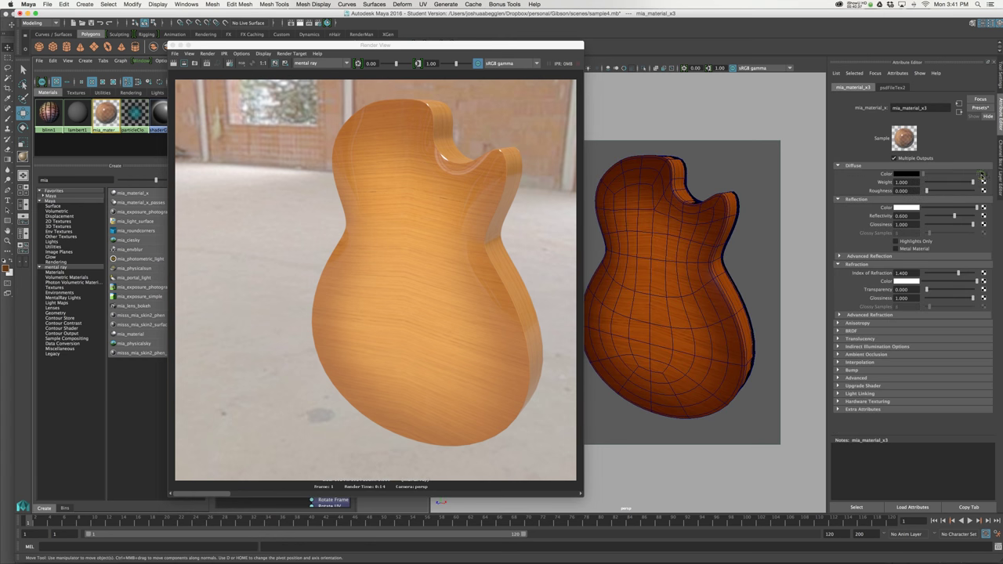
pyautogui.click(983, 177)
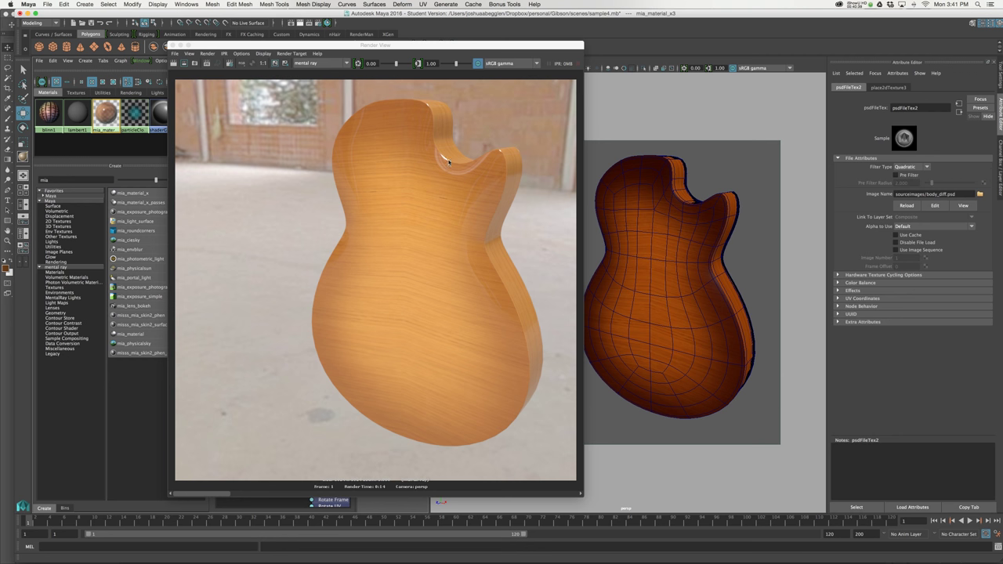
pyautogui.click(275, 64)
pyautogui.click(181, 63)
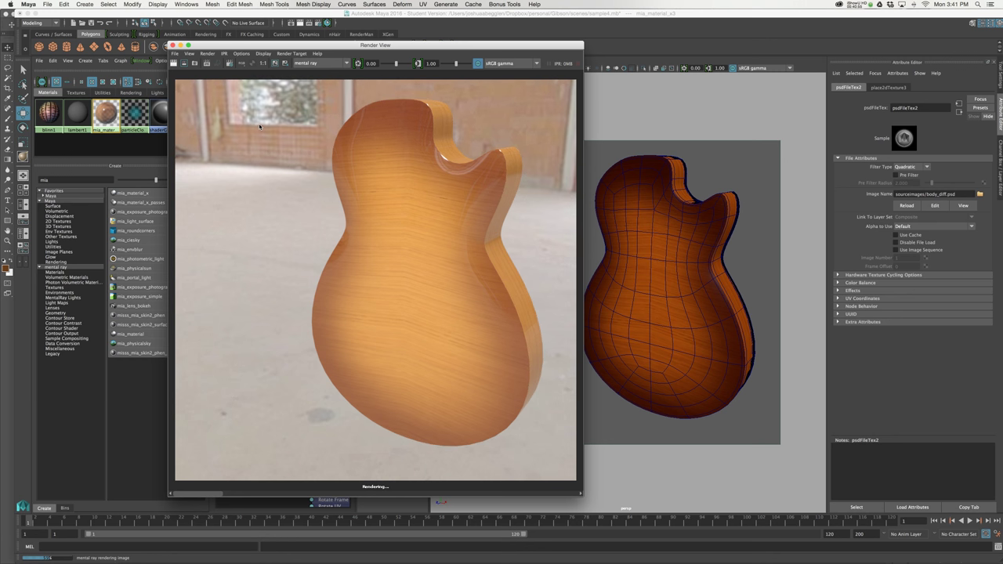
pyautogui.click(442, 156)
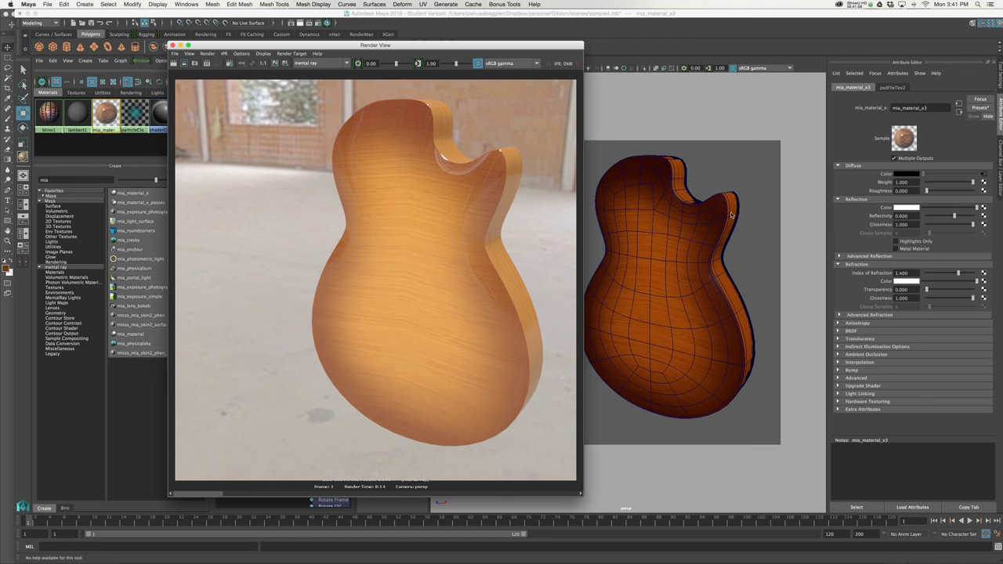
pyautogui.click(717, 235)
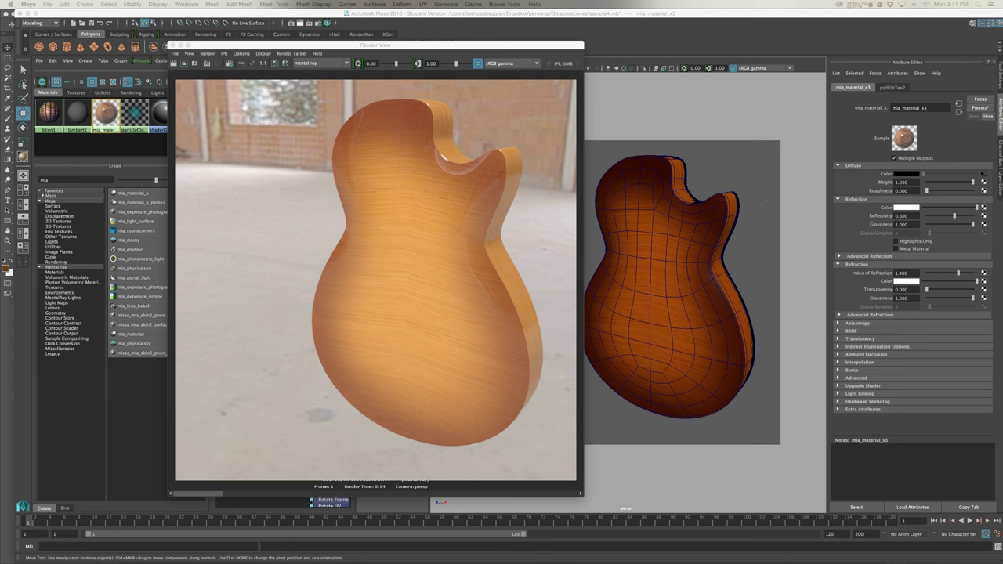
# Switch to Illustrator, create a new 2048 by 2048 pixel document, and enlarge its window to fill the screen
pyautogui.moveTo(1002, 49); pyautogui.dragTo(686, 108)
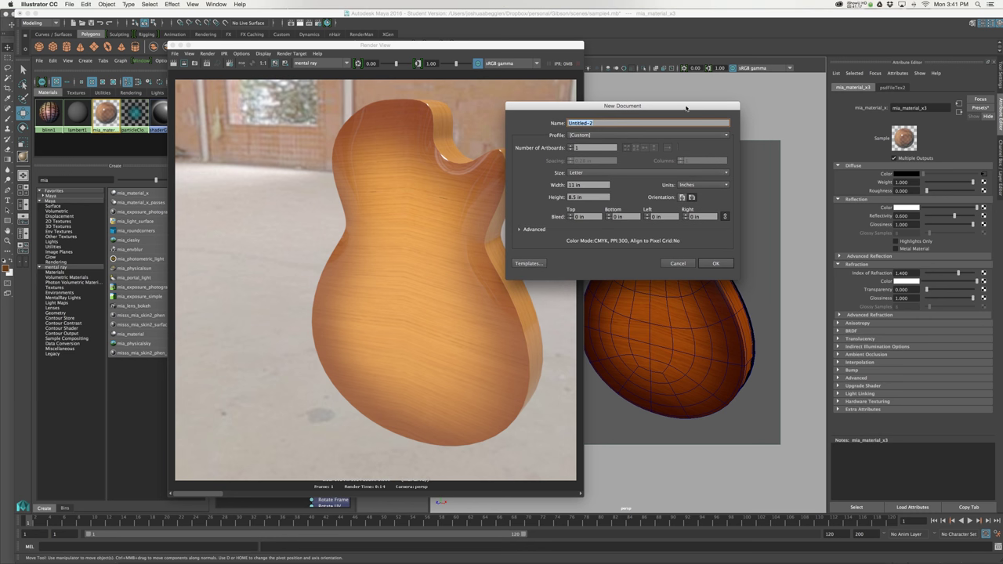
pyautogui.click(702, 185)
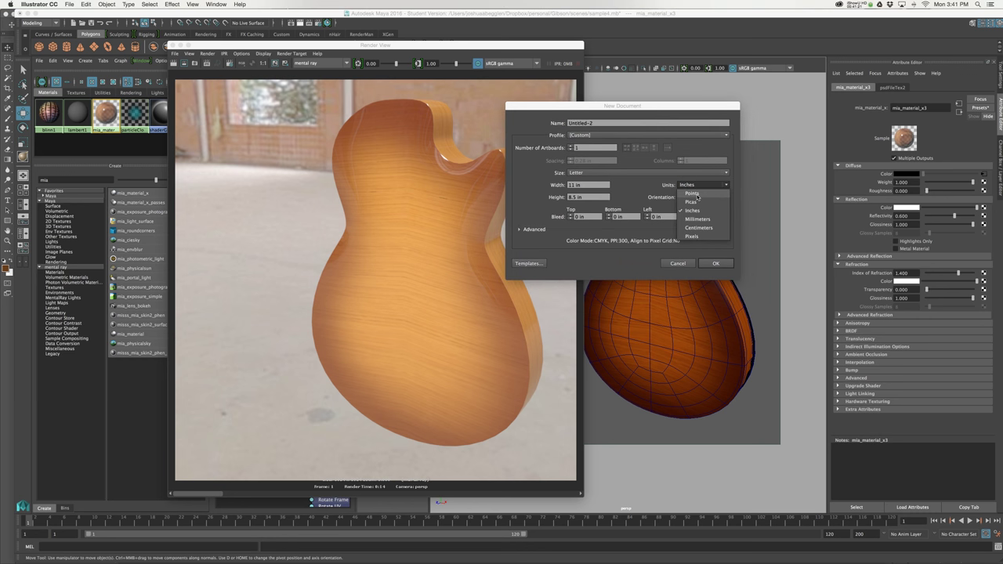
pyautogui.click(698, 236)
pyautogui.moveTo(593, 185); pyautogui.dragTo(570, 186)
pyautogui.write('2048')
pyautogui.press('Tab')
pyautogui.write('20')
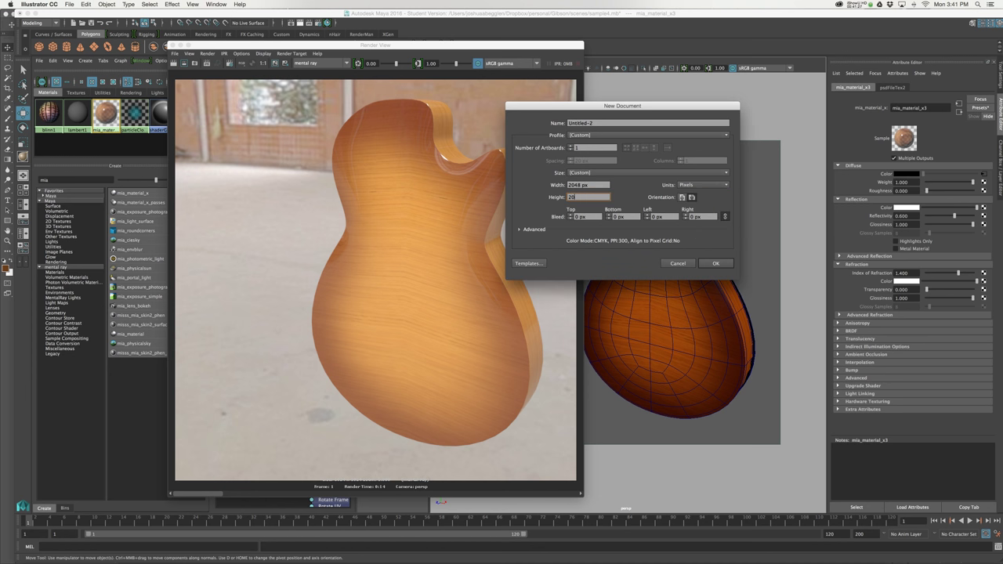
pyautogui.write('48')
pyautogui.press('Return')
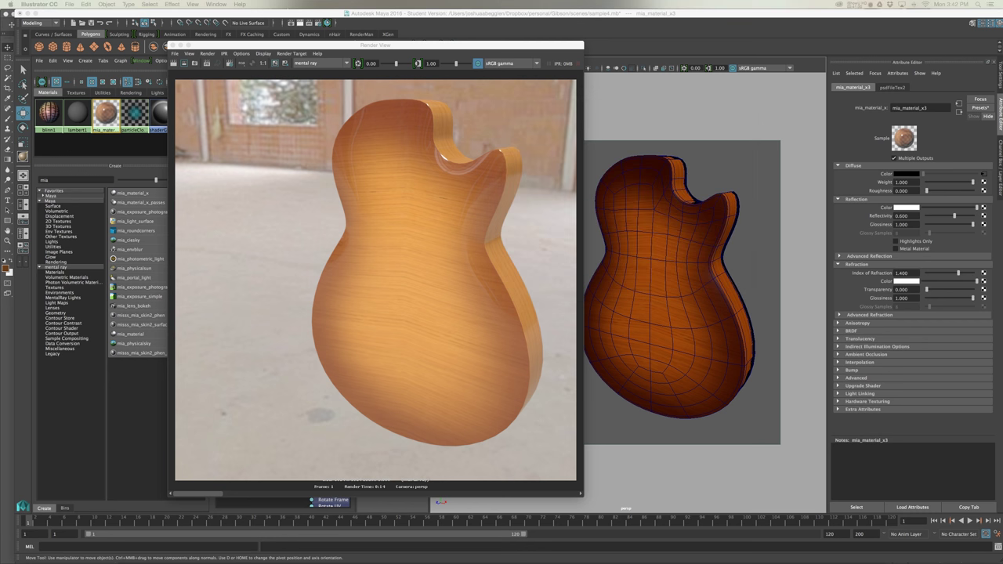
pyautogui.moveTo(1002, 81); pyautogui.dragTo(203, 61)
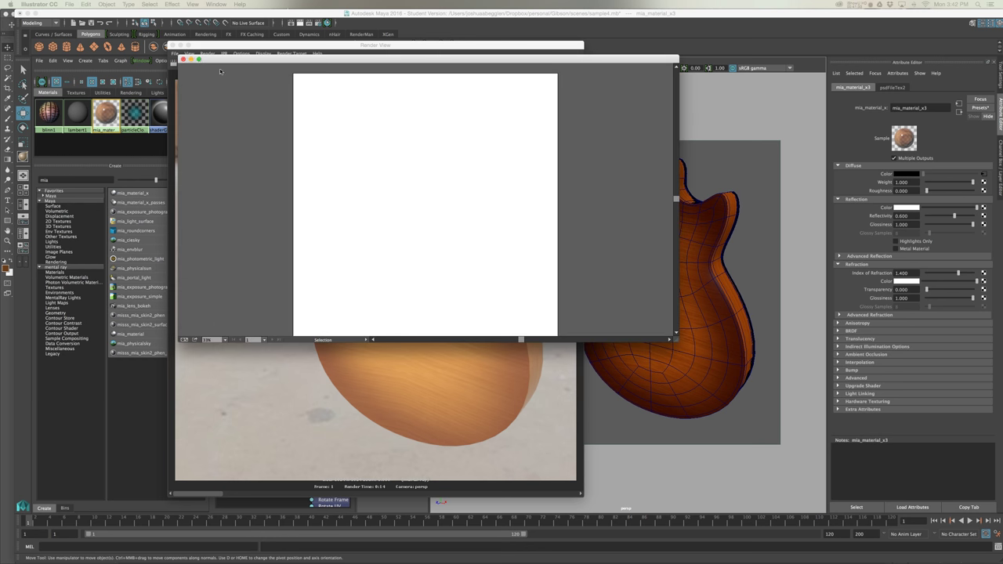
pyautogui.click(200, 61)
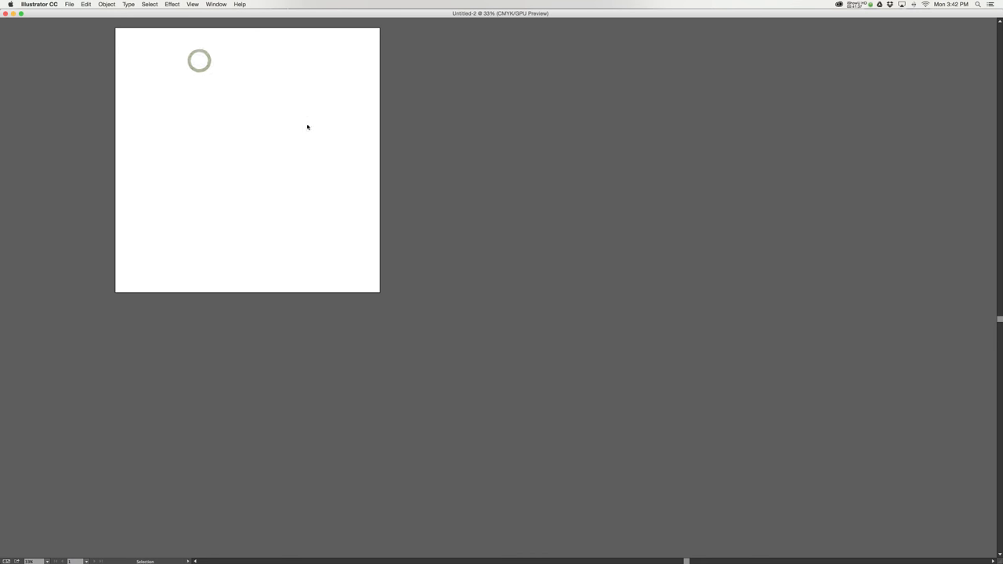
pyautogui.press('super+0')
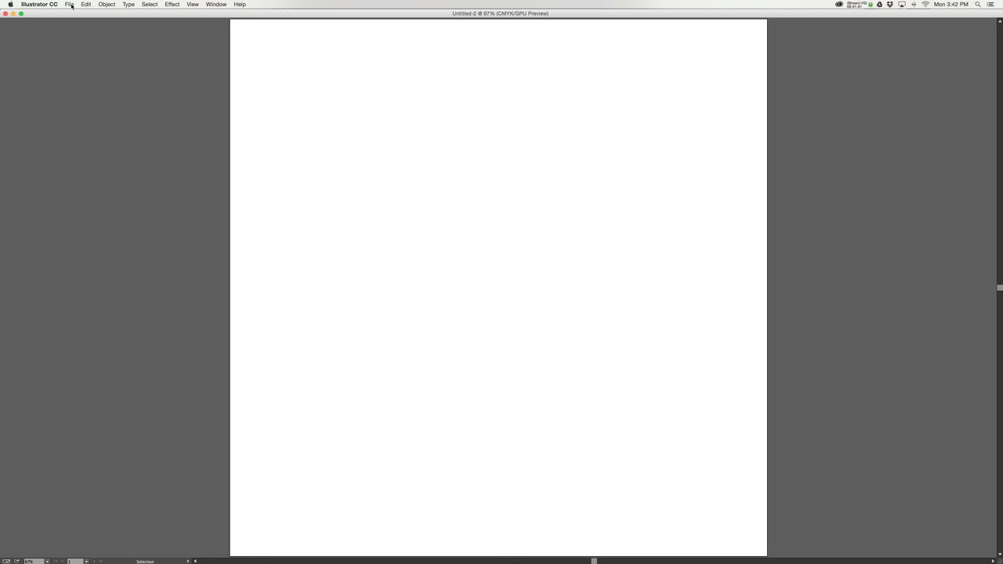
# Start placing a file and browse to the Gibson folder inside Dropbox's personal folder
pyautogui.click(70, 4)
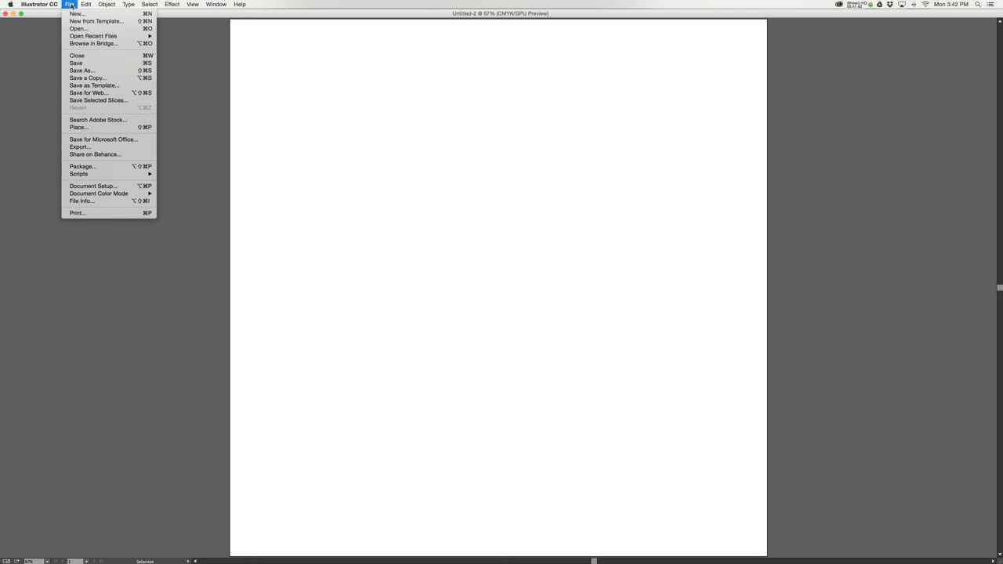
pyautogui.click(106, 128)
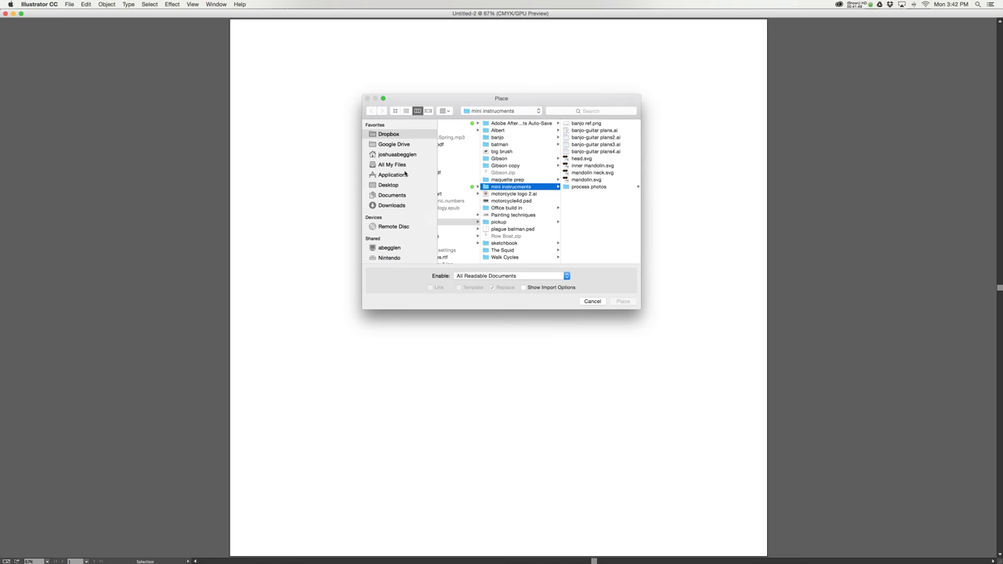
pyautogui.click(404, 136)
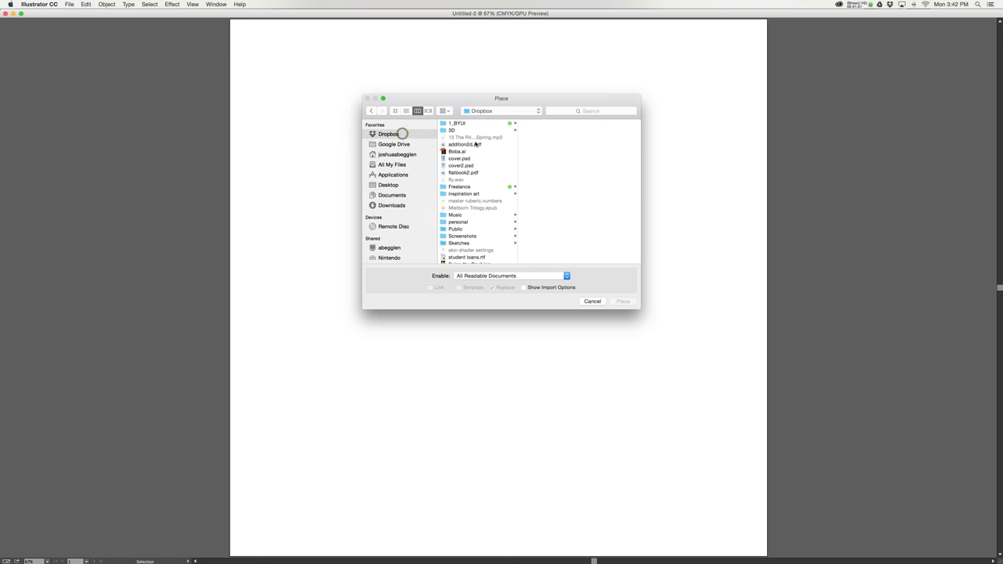
pyautogui.click(471, 131)
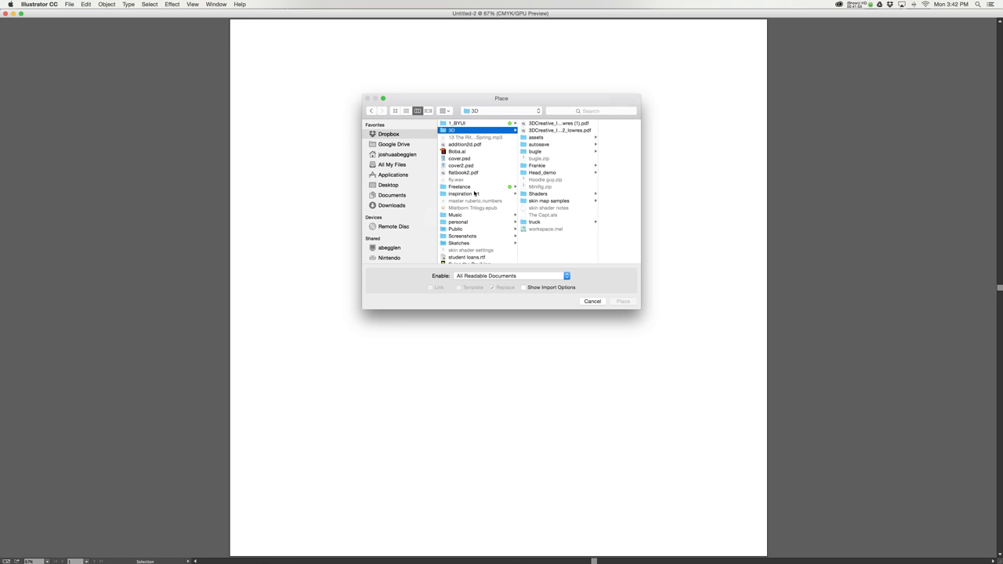
pyautogui.click(474, 223)
pyautogui.click(546, 160)
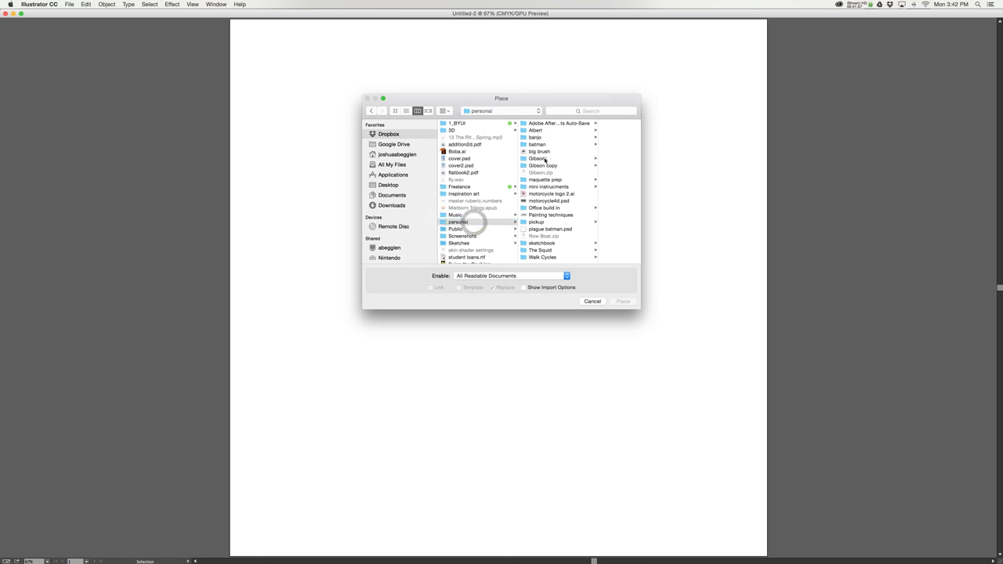
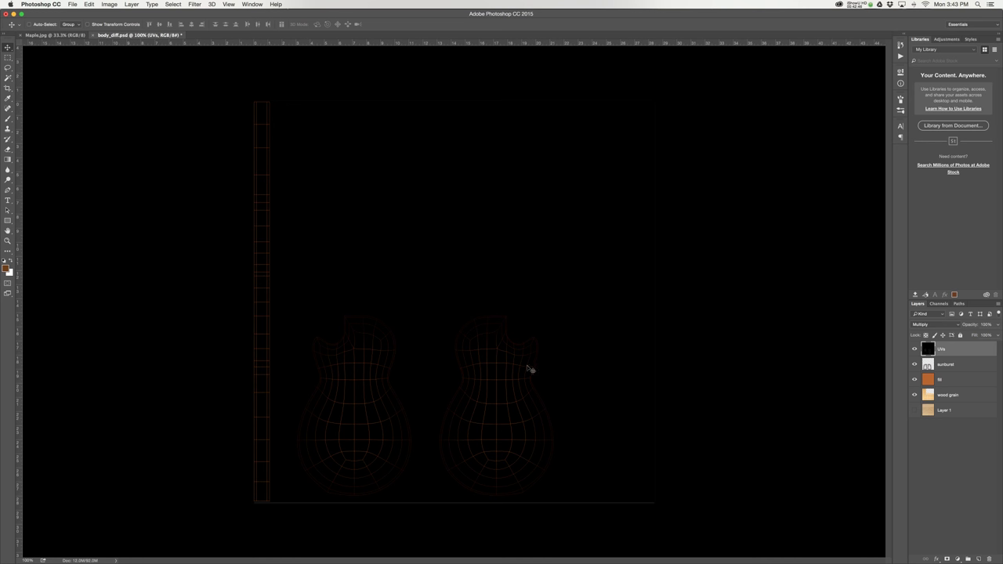
# In Photoshop, set the UVs layer's blend mode to Screen in body_diff.psd
pyautogui.click(943, 323)
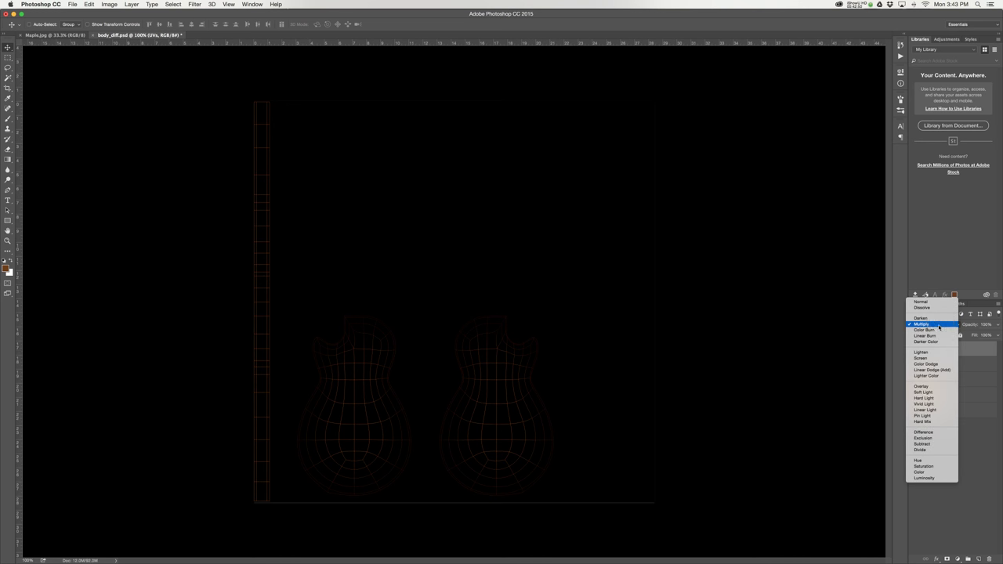
pyautogui.click(940, 386)
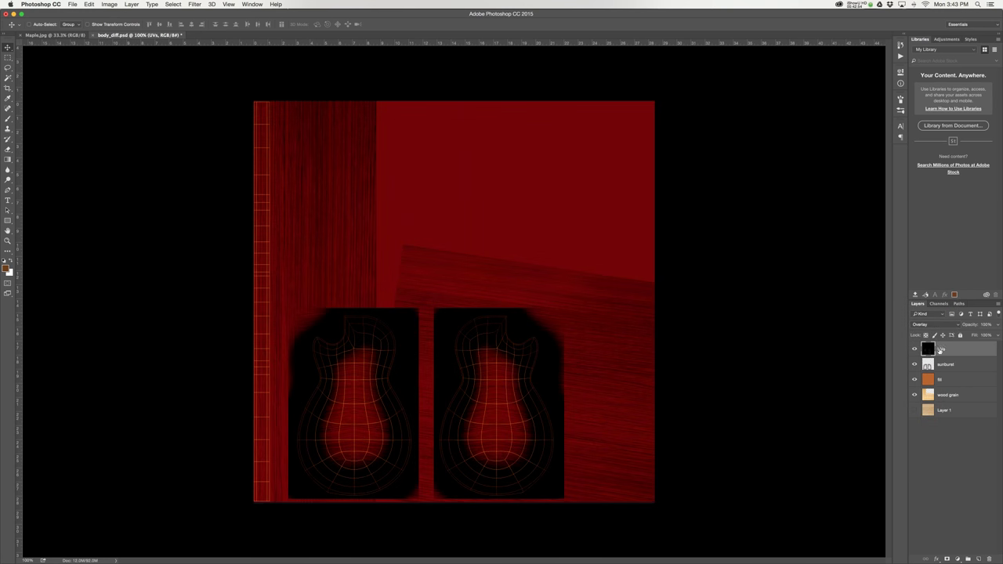
pyautogui.click(933, 325)
pyautogui.click(932, 295)
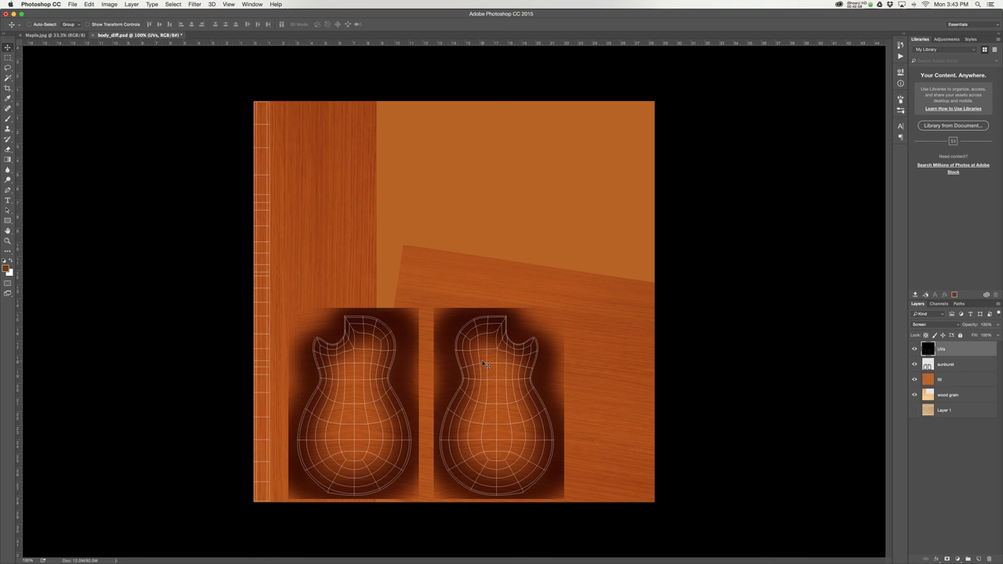
# Save body_diff.psd in Photoshop, then switch to Illustrator and update the modified link
pyautogui.press('super+Tab')
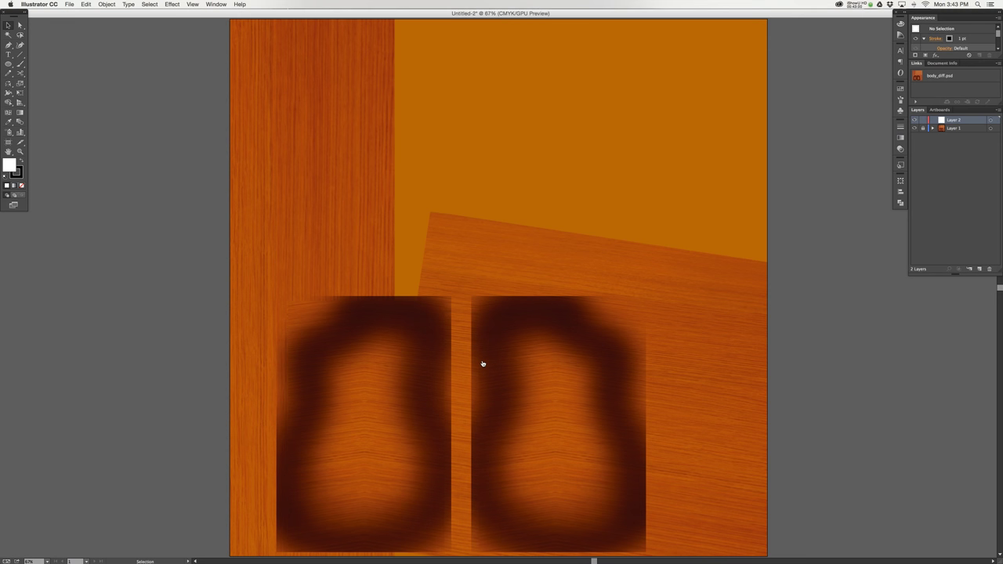
pyautogui.press('super+Tab')
pyautogui.press('super+s')
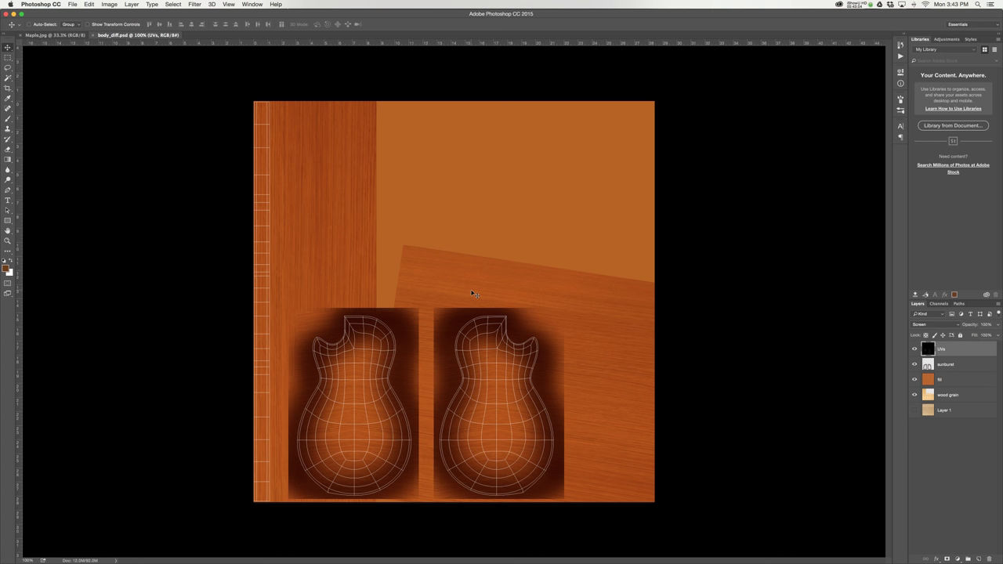
pyautogui.press('super+Tab')
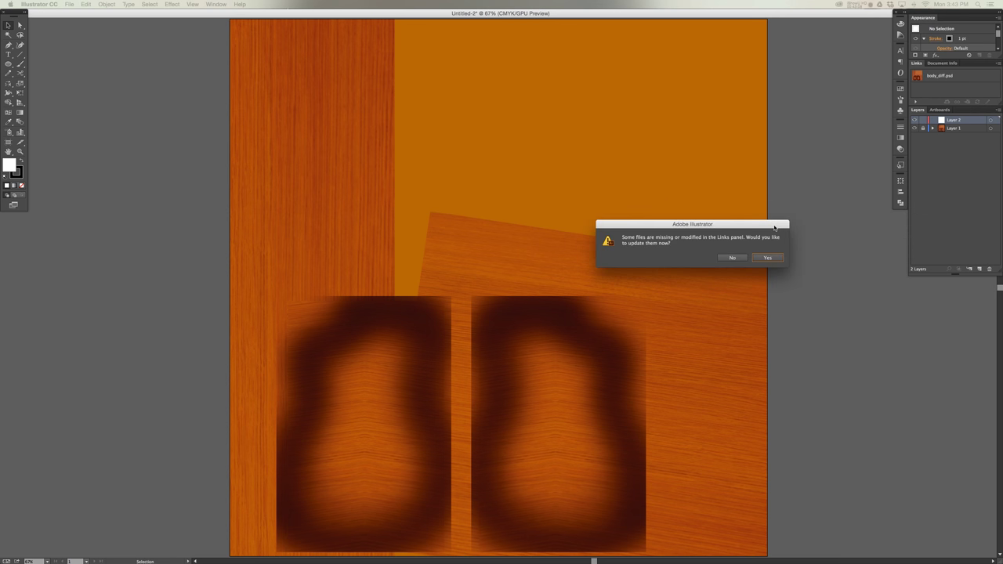
pyautogui.click(767, 258)
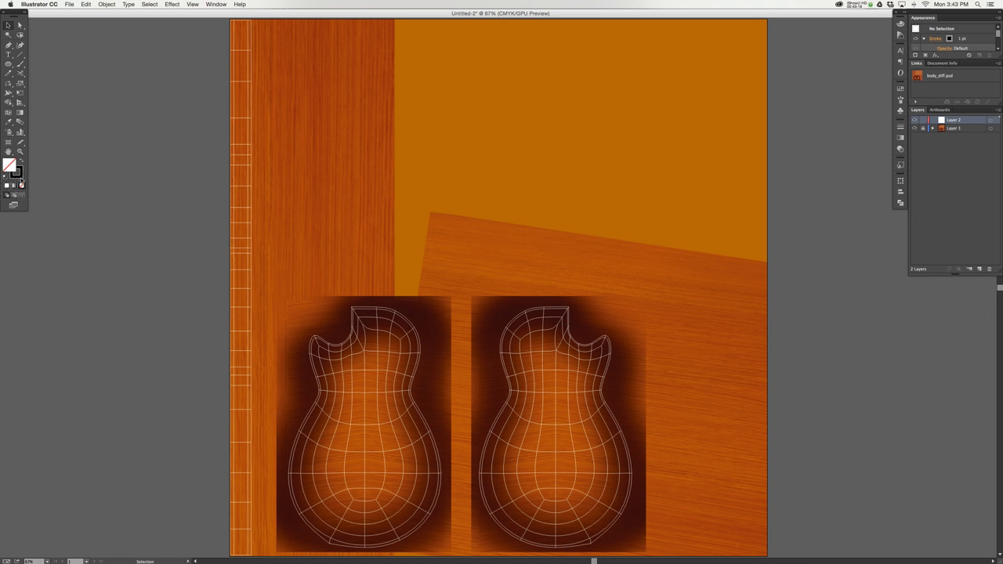
# Set the stroke color to a bright blue, with red 0 and green 0
pyautogui.click(19, 175)
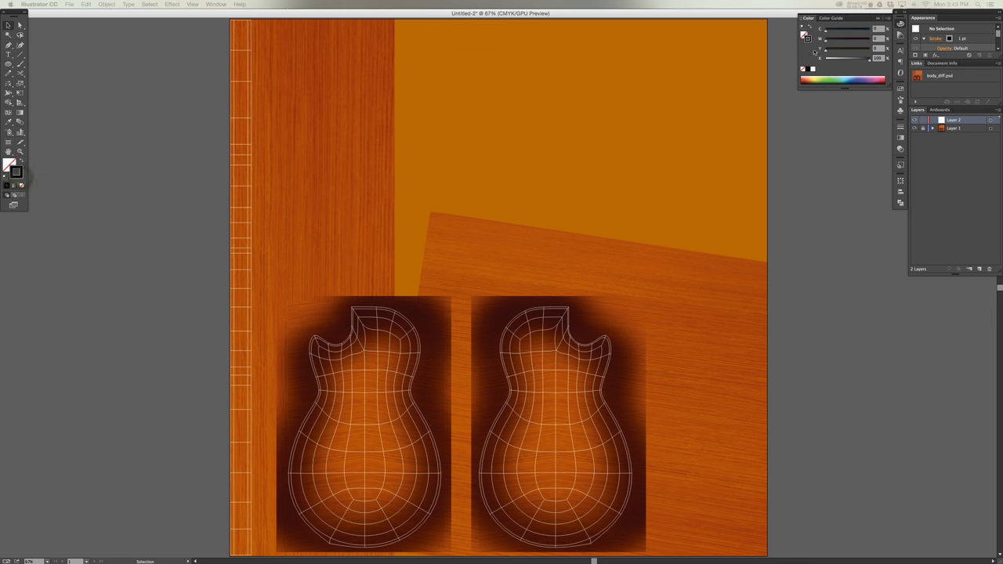
pyautogui.moveTo(1002, 134); pyautogui.dragTo(732, 136)
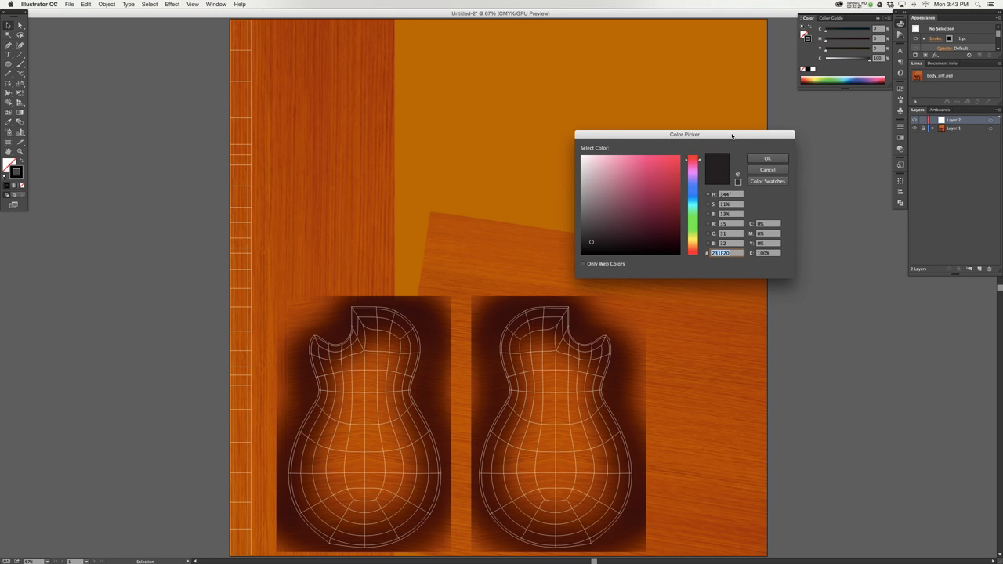
pyautogui.click(722, 225)
pyautogui.write('0')
pyautogui.press('Tab')
pyautogui.write('0')
pyautogui.press('Tab')
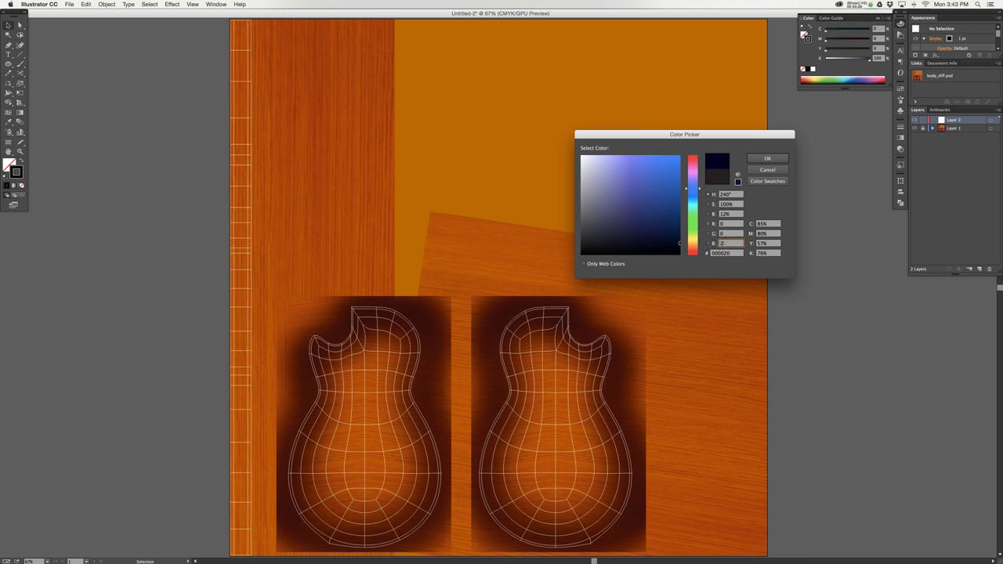
pyautogui.press('Return')
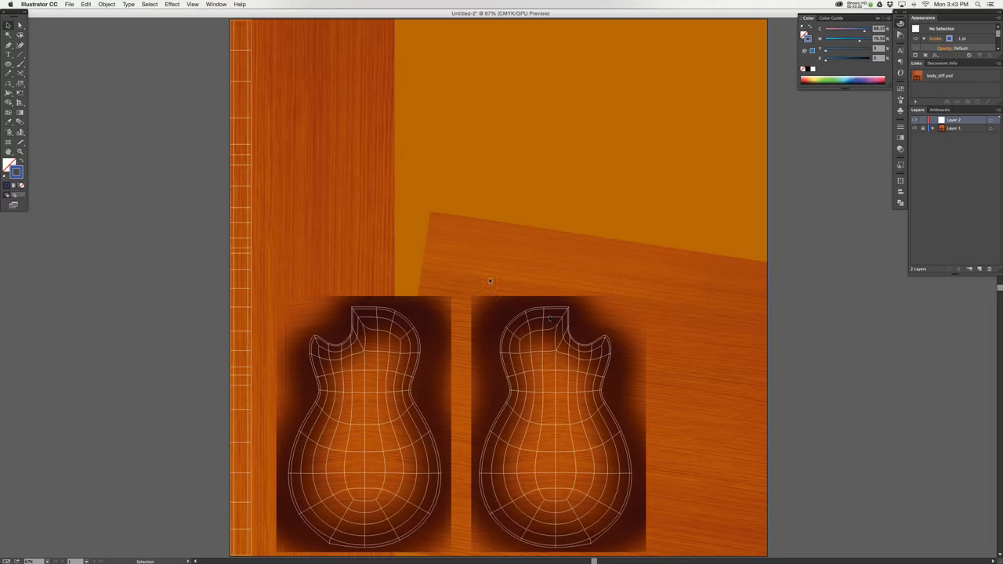
# With the Pen tool, trace the left guitar body's outline from the cutaway's sharp corner along the top edge and around the shoulder
pyautogui.keyDown('alt'); pyautogui.scroll(2, 490, 281); pyautogui.keyUp('alt')
pyautogui.moveTo(300, 359); pyautogui.dragTo(694, 247)
pyautogui.press('super+plus')
pyautogui.keyDown('alt'); pyautogui.scroll(1, 638, 222); pyautogui.keyUp('alt')
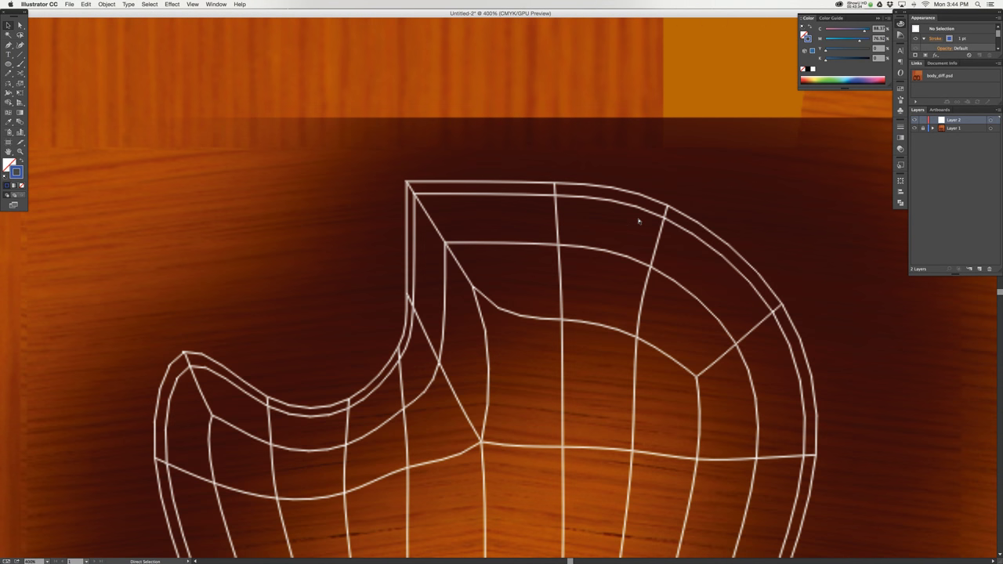
pyautogui.press('p')
pyautogui.click(555, 185)
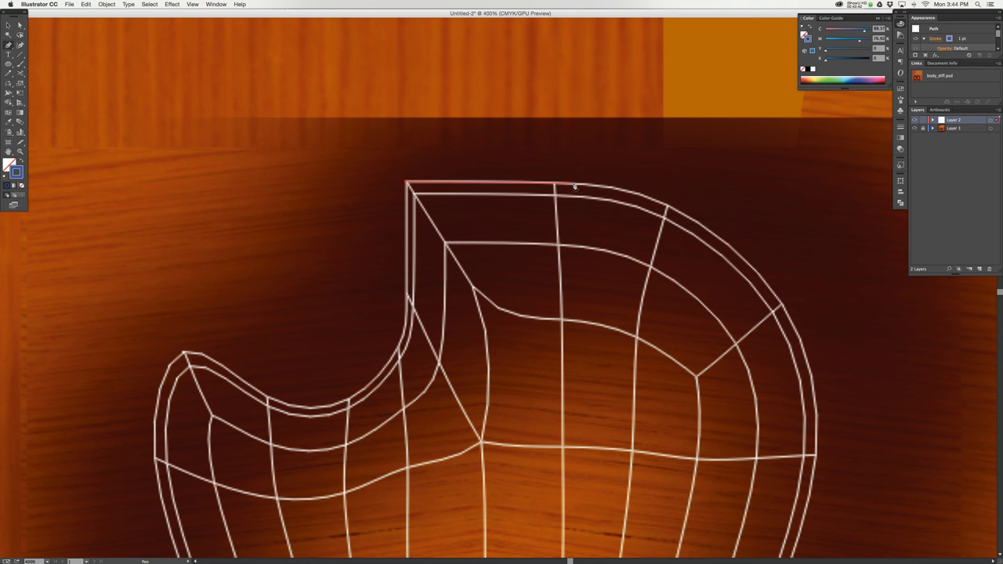
pyautogui.moveTo(608, 187); pyautogui.dragTo(648, 190)
pyautogui.moveTo(781, 297); pyautogui.dragTo(808, 342)
pyautogui.click(760, 276)
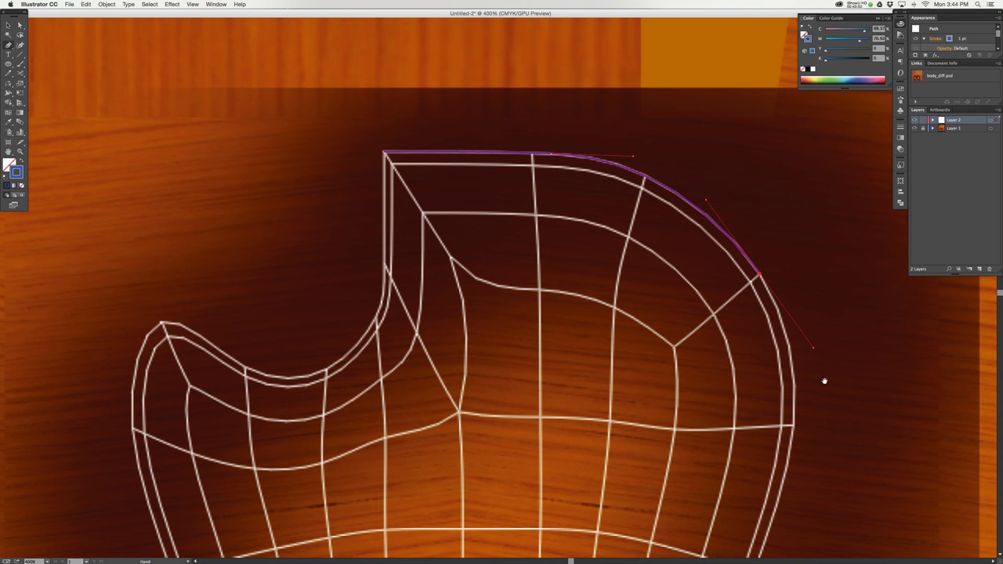
# Continue the pen path down the right side of the body outline to the waist, with a vertical curve handle there
pyautogui.scroll(-5, 824, 381)
pyautogui.hscroll(1, 824, 381)
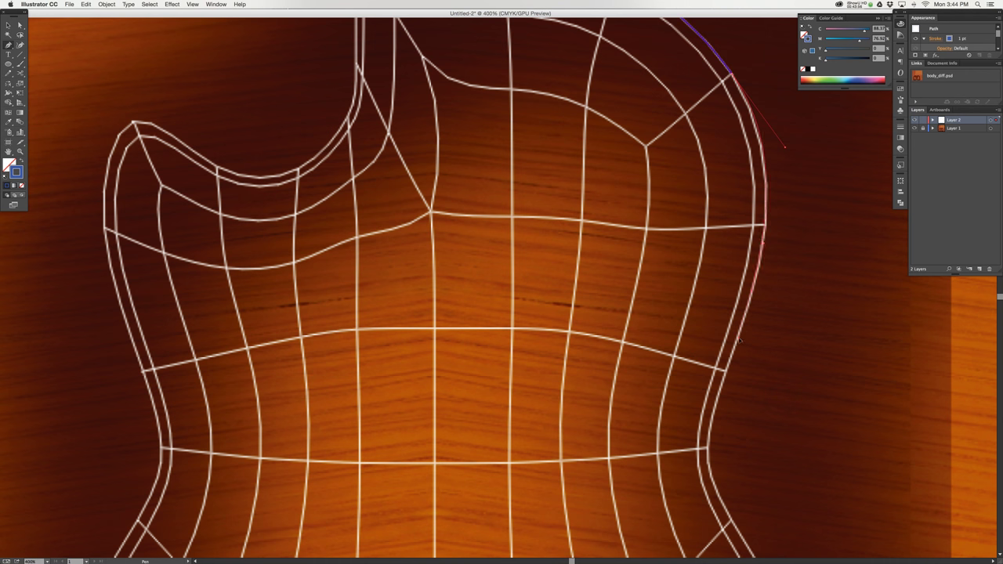
pyautogui.scroll(-2, 755, 342)
pyautogui.hscroll(1, 755, 342)
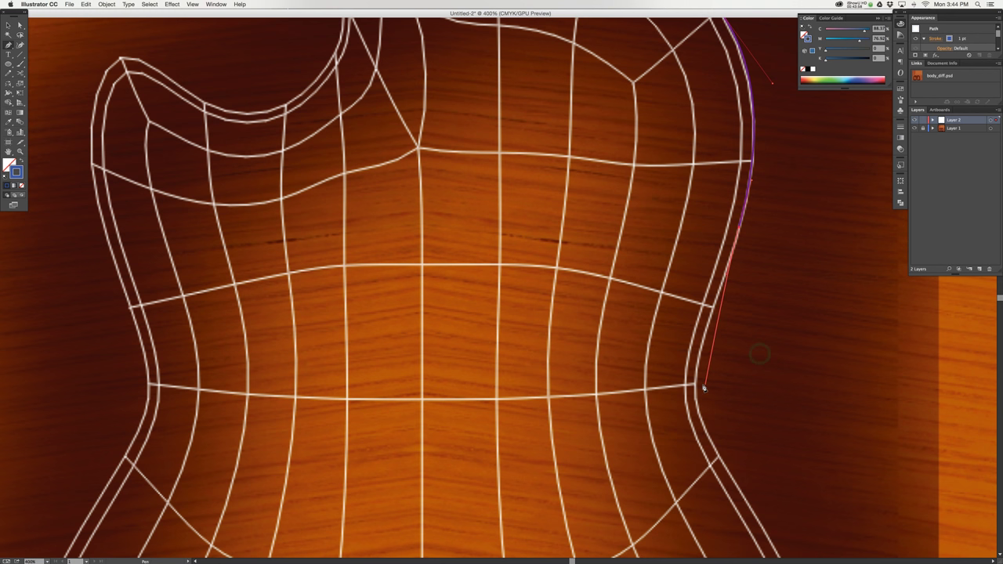
pyautogui.click(694, 385)
pyautogui.press('super+z')
pyautogui.keyDown('shift'); pyautogui.moveTo(695, 384); pyautogui.dragTo(695, 242); pyautogui.keyUp('shift')
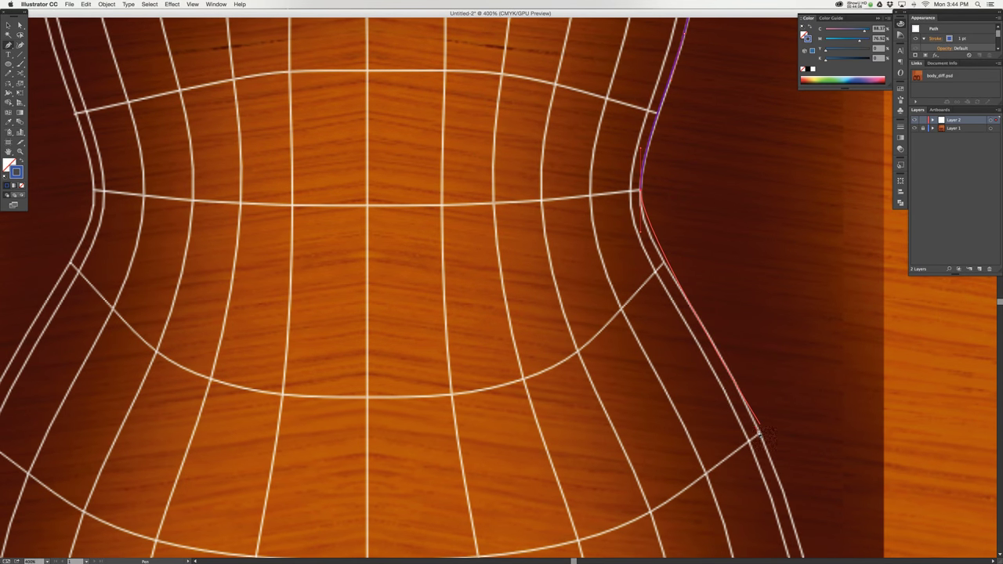
# Continue the pen path down the body's right lower bout, through its widest point, to a horizontally curved anchor at the bottom center
pyautogui.moveTo(759, 435); pyautogui.dragTo(807, 520)
pyautogui.moveTo(793, 465); pyautogui.dragTo(767, 173)
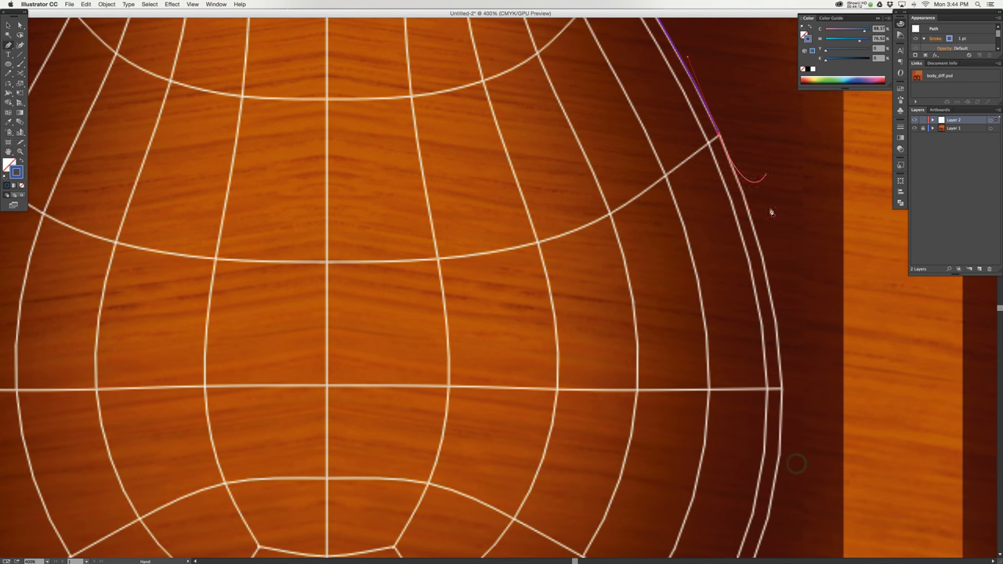
pyautogui.moveTo(781, 389); pyautogui.dragTo(795, 124)
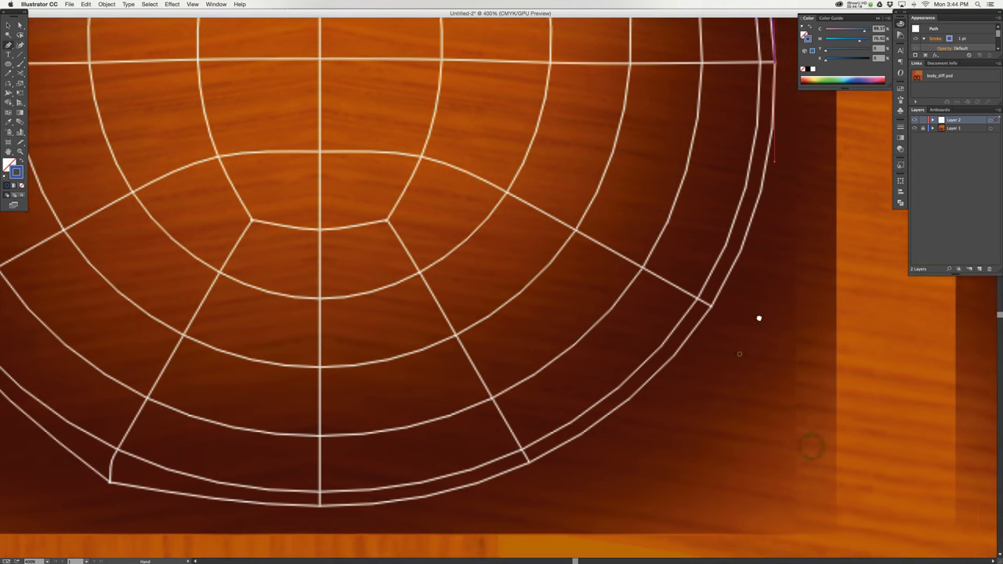
pyautogui.moveTo(759, 319); pyautogui.dragTo(800, 266)
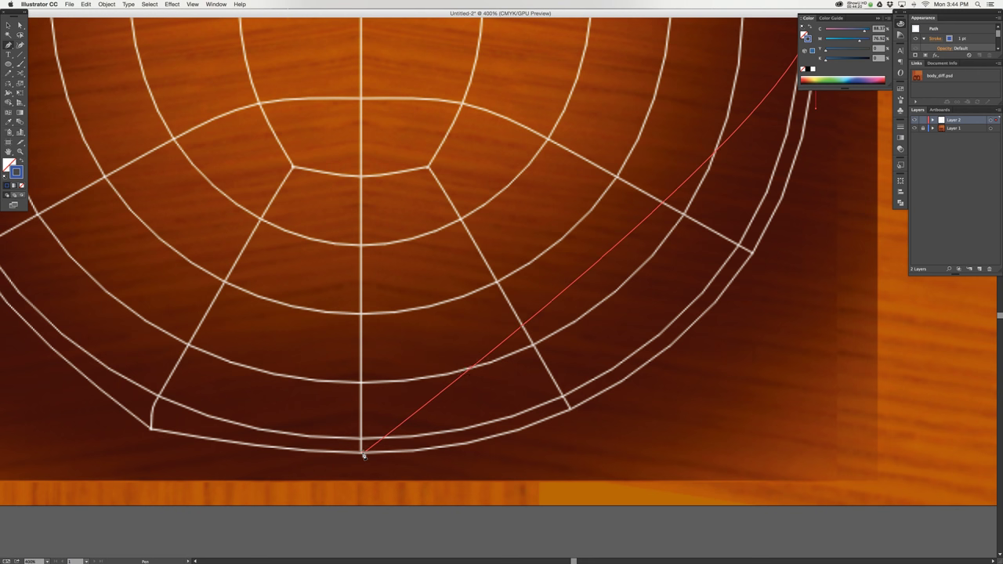
pyautogui.keyDown('shift'); pyautogui.moveTo(363, 453); pyautogui.dragTo(47, 434); pyautogui.keyUp('shift')
# Trace up the left side of the body with vertically curved anchors at the lower bout's widest point and at the waist
pyautogui.moveTo(168, 410); pyautogui.dragTo(551, 473)
pyautogui.moveTo(450, 305); pyautogui.dragTo(469, 366)
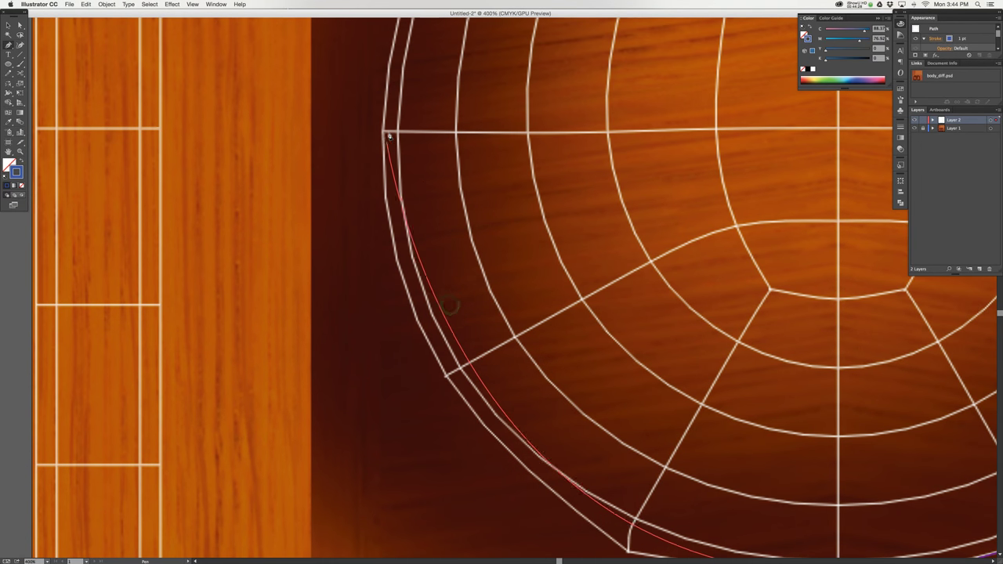
pyautogui.keyDown('shift'); pyautogui.moveTo(383, 132); pyautogui.dragTo(374, 75); pyautogui.keyUp('shift')
pyautogui.moveTo(472, 151); pyautogui.dragTo(488, 439)
pyautogui.moveTo(602, 197); pyautogui.dragTo(570, 308)
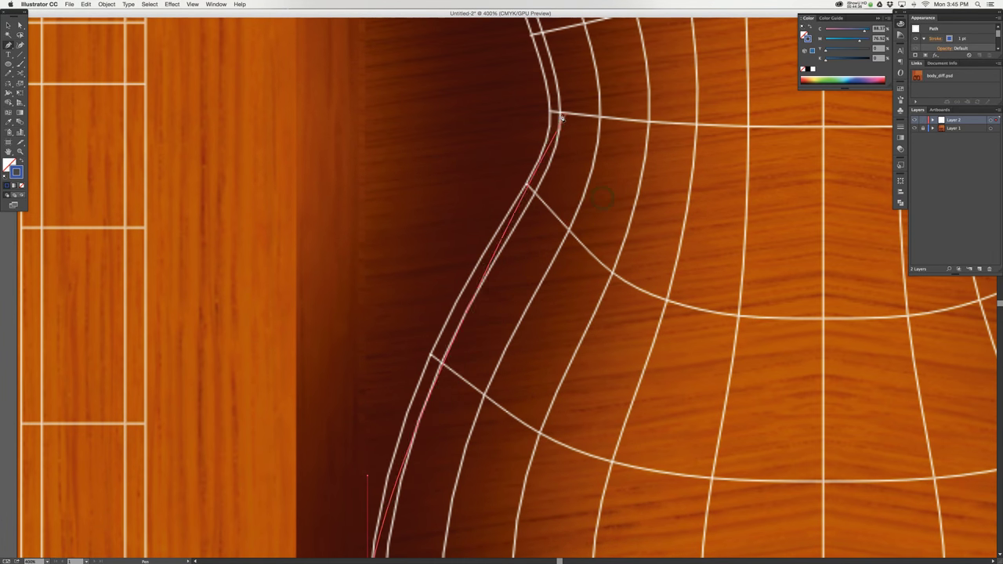
pyautogui.keyDown('shift'); pyautogui.moveTo(550, 112); pyautogui.dragTo(556, 36); pyautogui.keyUp('shift')
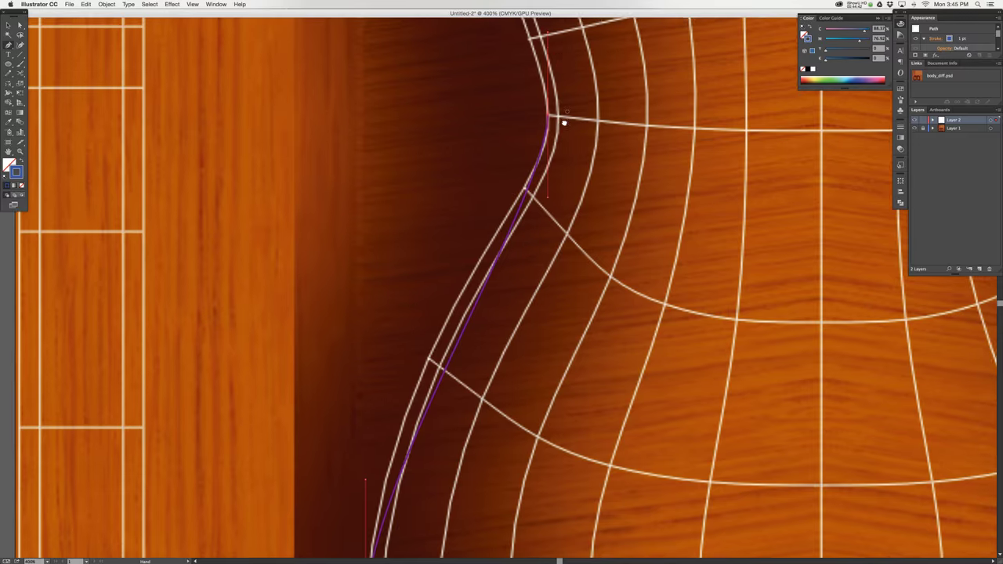
# Trace the left horn and cutaway curve, and close the path at the cutaway's sharp corner
pyautogui.scroll(10, 560, 118)
pyautogui.moveTo(534, 94); pyautogui.dragTo(607, 50)
pyautogui.keyDown('shift'); pyautogui.moveTo(666, 148); pyautogui.dragTo(588, 327); pyautogui.keyUp('shift')
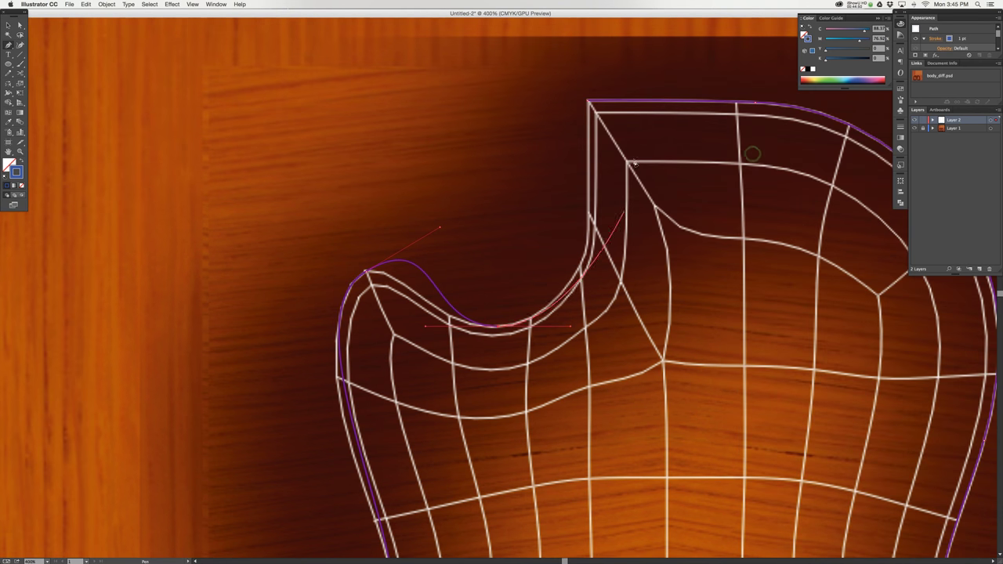
pyautogui.keyDown('shift'); pyautogui.moveTo(589, 220); pyautogui.dragTo(589, 191); pyautogui.keyUp('shift')
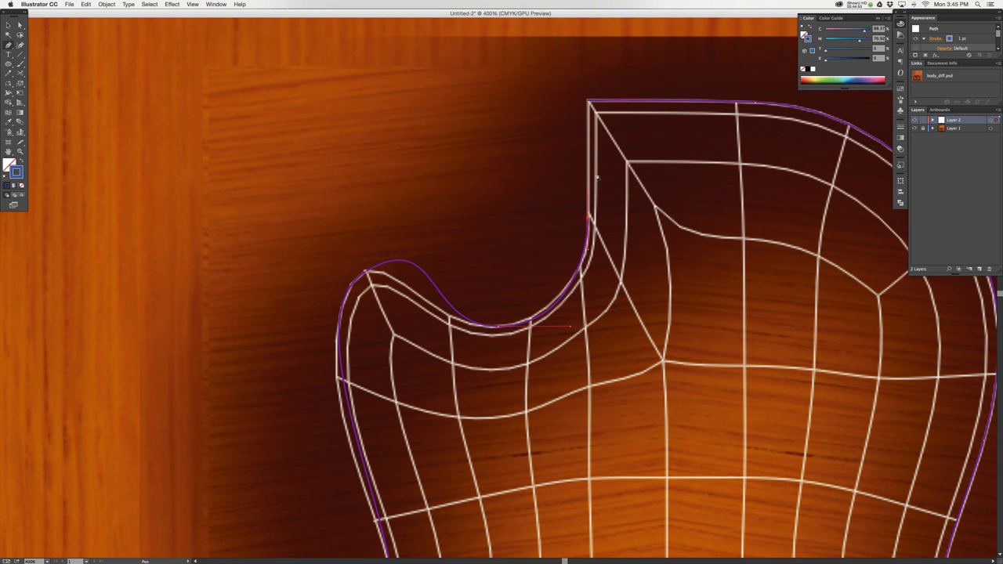
pyautogui.click(587, 103)
# Adjust the curve handles at the cutaway's low point and the horn tip so the path follows the wireframe edge
pyautogui.scroll(-2, 607, 193)
pyautogui.press('a')
pyautogui.click(500, 298)
pyautogui.moveTo(578, 298); pyautogui.dragTo(573, 284)
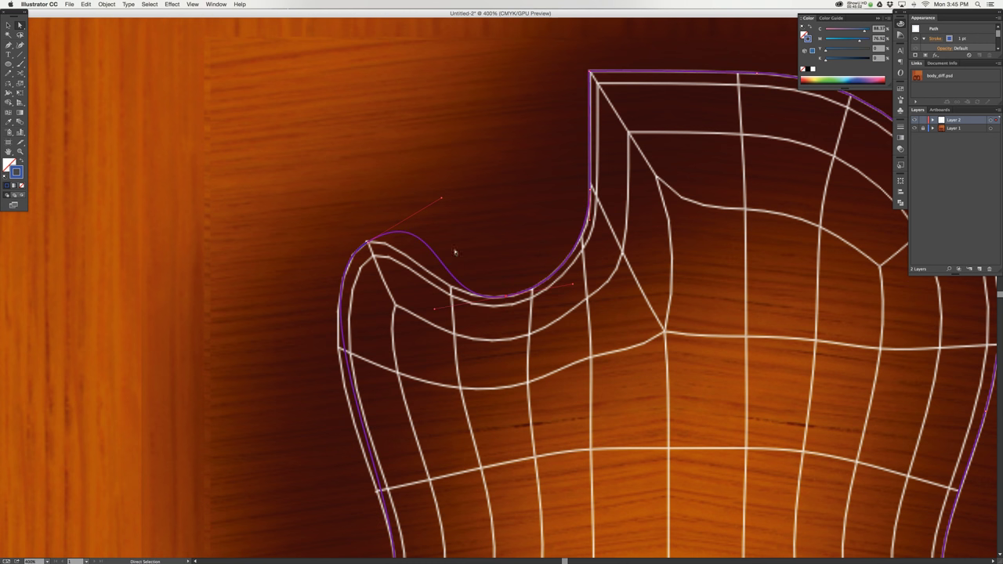
pyautogui.click(367, 243)
pyautogui.moveTo(443, 201); pyautogui.dragTo(406, 229)
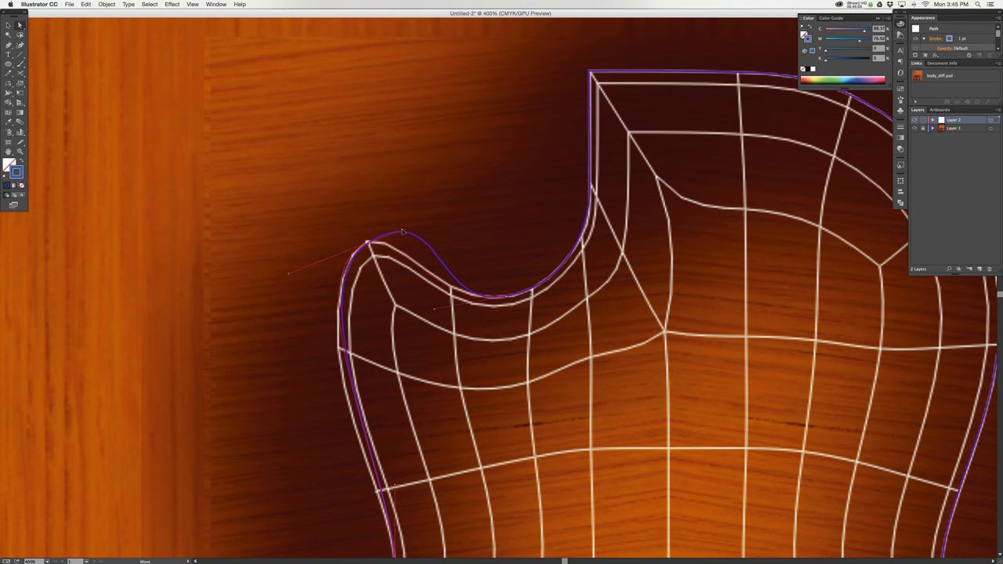
pyautogui.moveTo(406, 230); pyautogui.dragTo(407, 229)
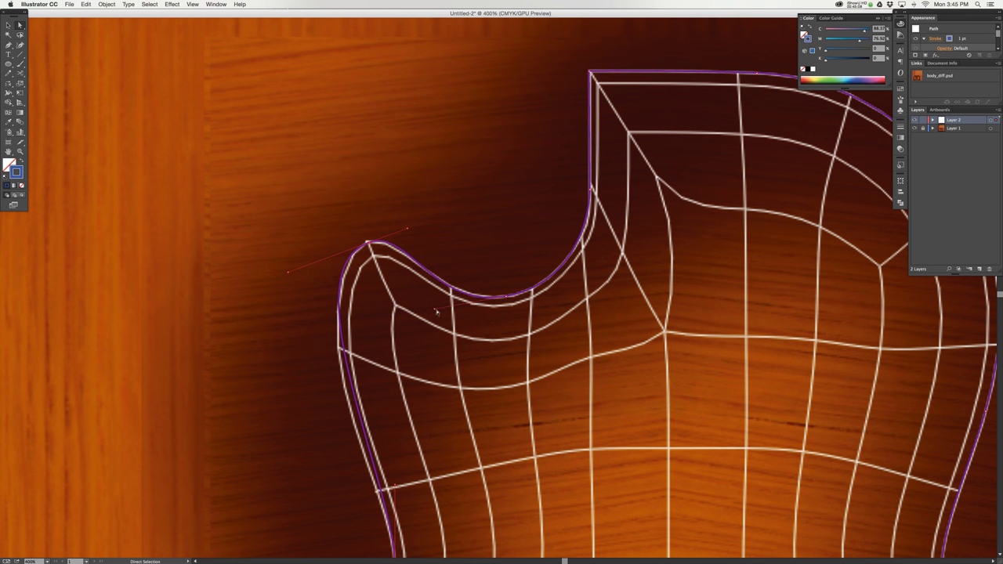
# Add an anchor on the left side below the horn, move it onto the outer edge, and refine the horn tip's handle
pyautogui.scroll(-3, 413, 319)
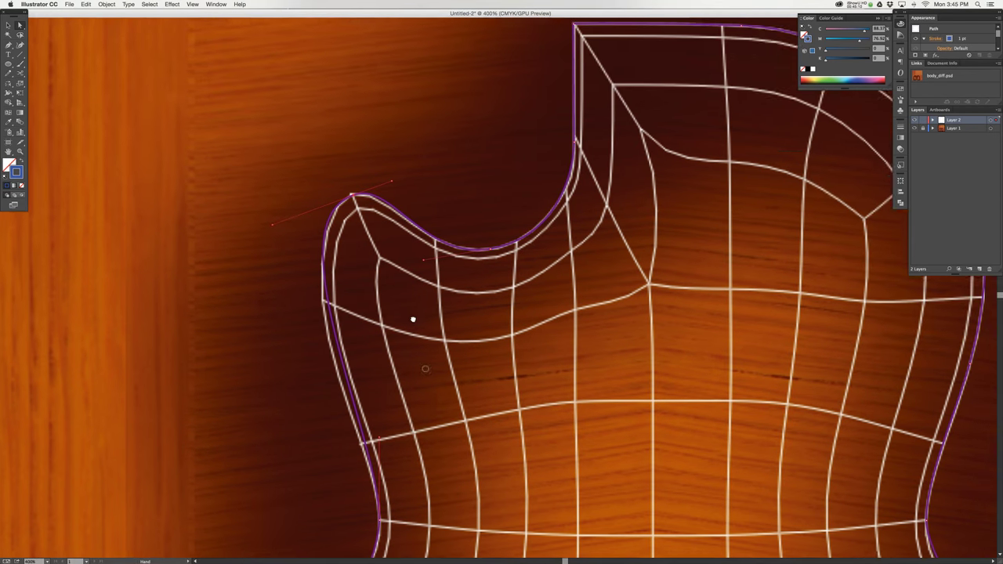
pyautogui.press('p')
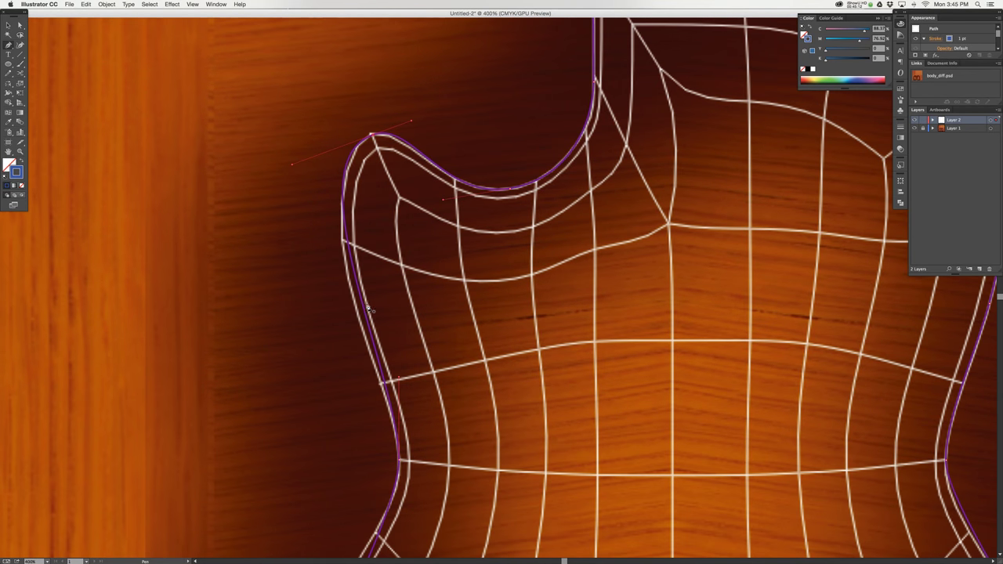
pyautogui.press('super+h')
pyautogui.press('a')
pyautogui.click(363, 308)
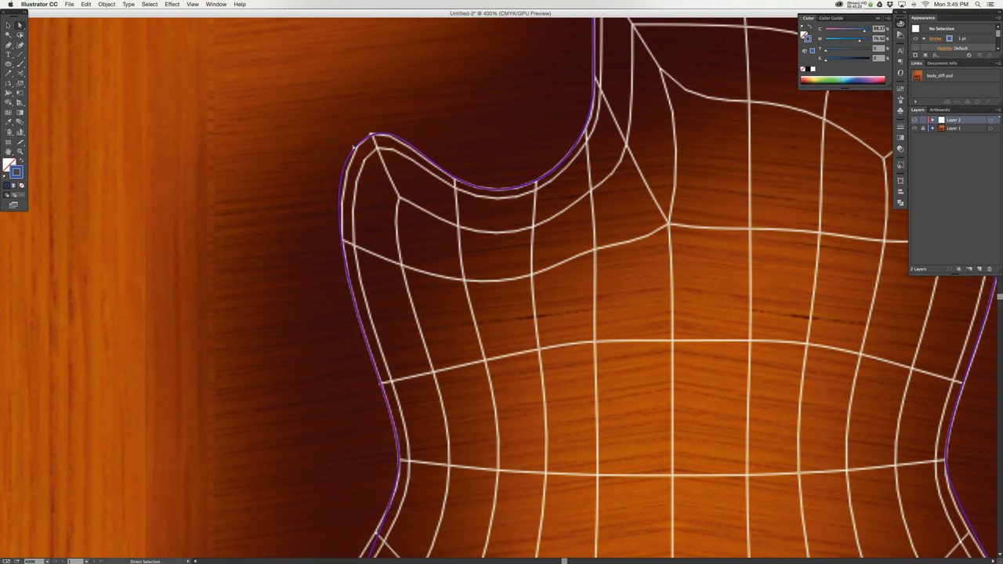
pyautogui.click(374, 138)
pyautogui.moveTo(328, 152); pyautogui.dragTo(341, 146)
# Fit the left side between waist and lower bout by extending the vertical handle and adding an anchor moved onto the outer edge
pyautogui.moveTo(471, 374); pyautogui.dragTo(522, 133)
pyautogui.moveTo(511, 299); pyautogui.dragTo(552, 112)
pyautogui.click(357, 441)
pyautogui.click(355, 305)
pyautogui.click(356, 437)
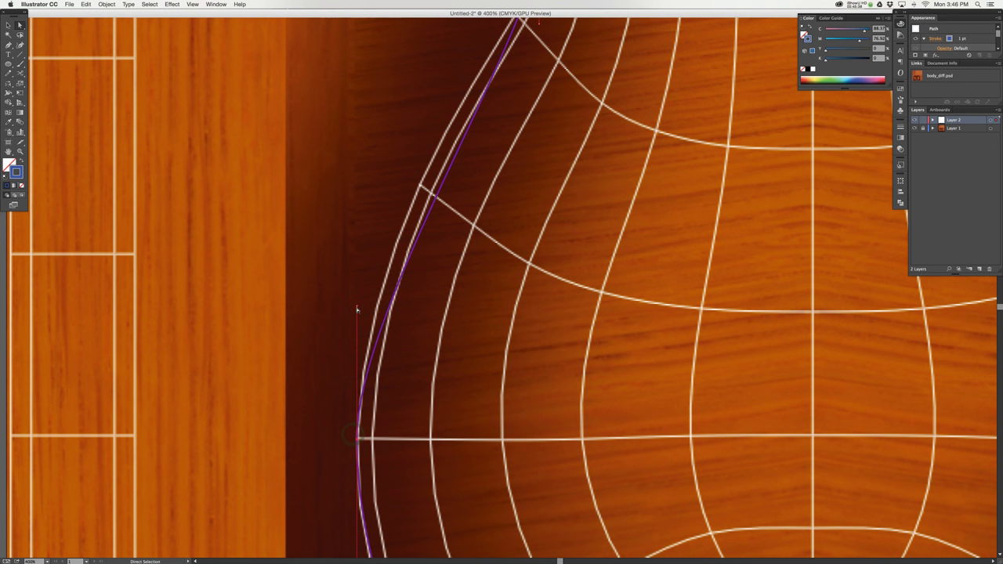
pyautogui.keyDown('shift'); pyautogui.moveTo(357, 308); pyautogui.dragTo(348, 221); pyautogui.keyUp('shift')
pyautogui.moveTo(525, 206); pyautogui.dragTo(550, 302)
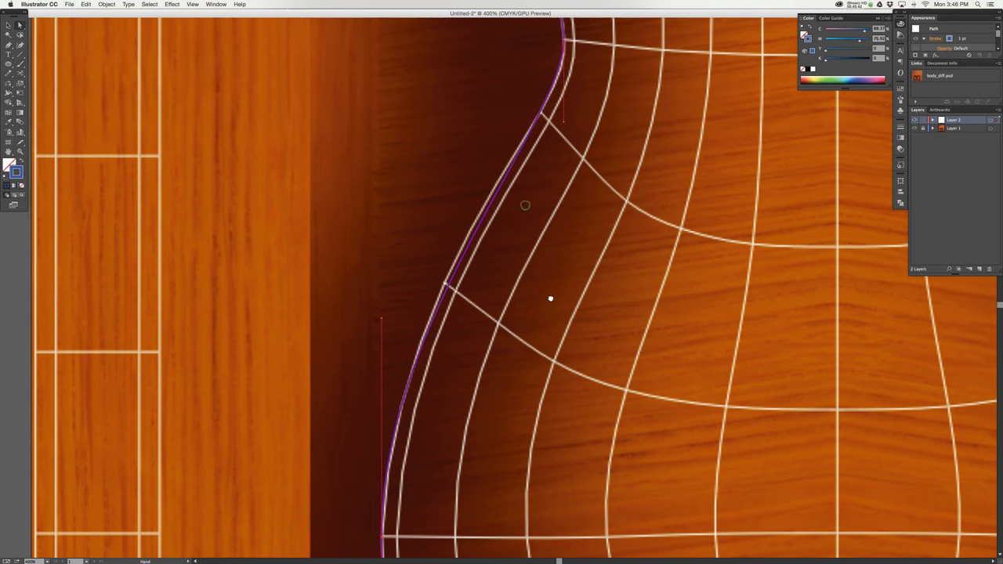
pyautogui.press('p')
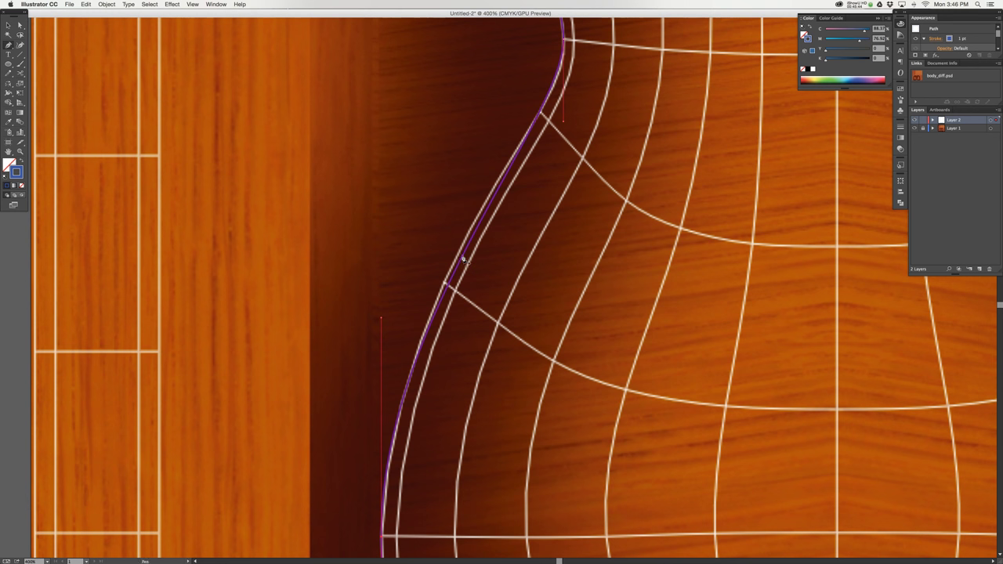
pyautogui.click(463, 261)
pyautogui.press('a')
pyautogui.click(460, 257)
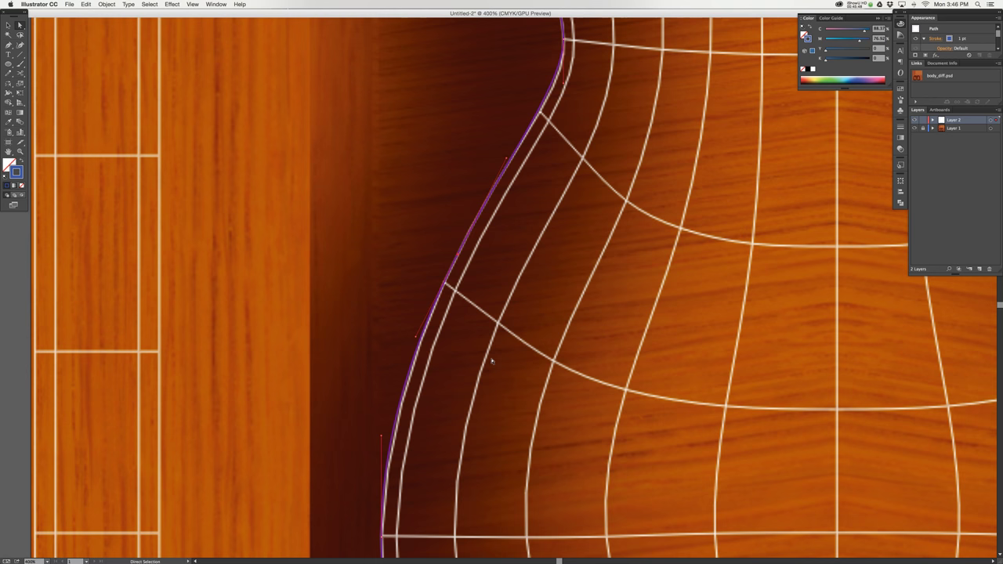
# Adjust the vertical and horizontal handles of the lower-right curve to match the body's outer edge
pyautogui.press('space')
pyautogui.moveTo(593, 364); pyautogui.dragTo(478, 111)
pyautogui.moveTo(691, 341); pyautogui.dragTo(656, 260)
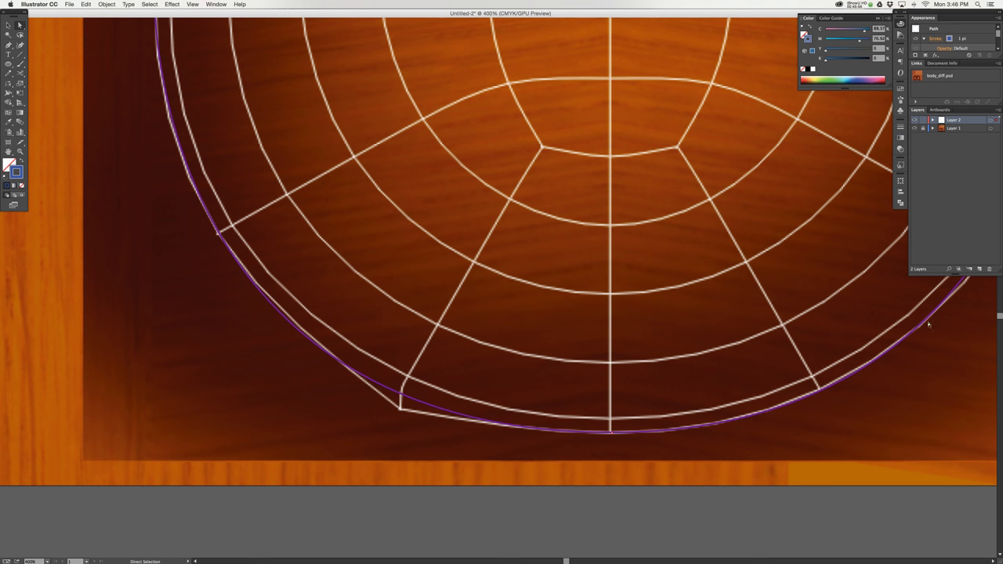
pyautogui.moveTo(932, 342); pyautogui.dragTo(622, 410)
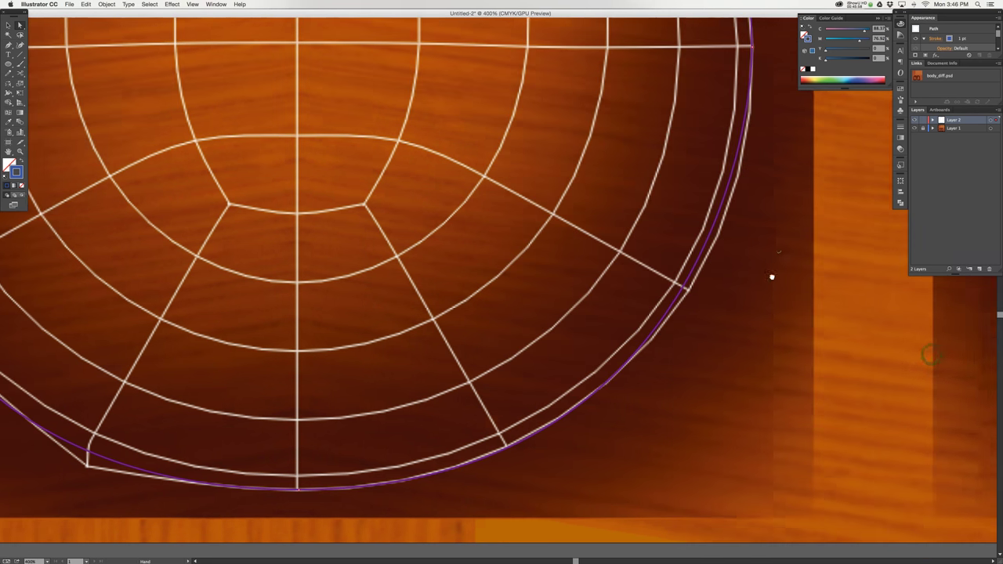
pyautogui.moveTo(819, 127); pyautogui.dragTo(789, 200)
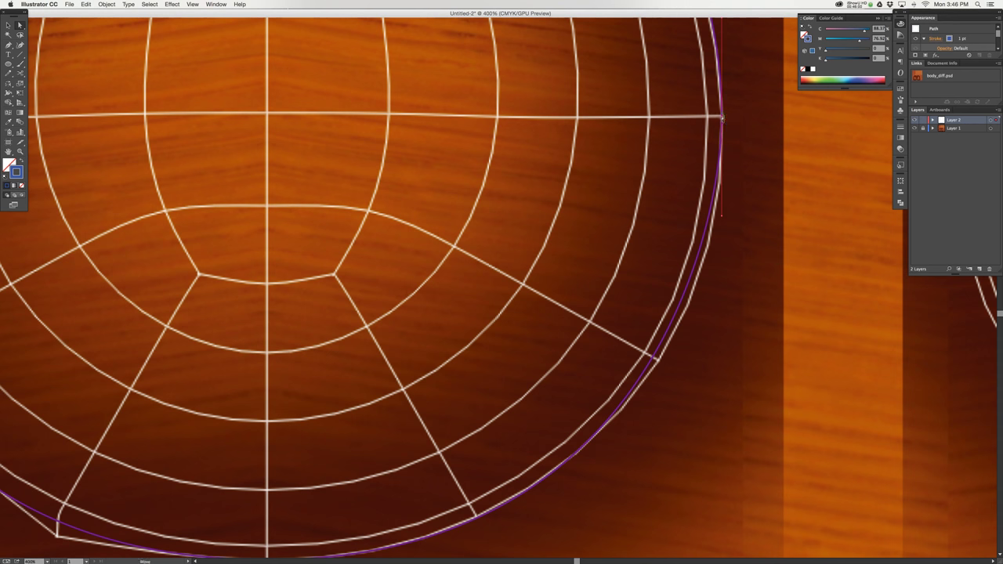
pyautogui.moveTo(724, 223); pyautogui.dragTo(718, 258)
pyautogui.scroll(-5, 733, 289)
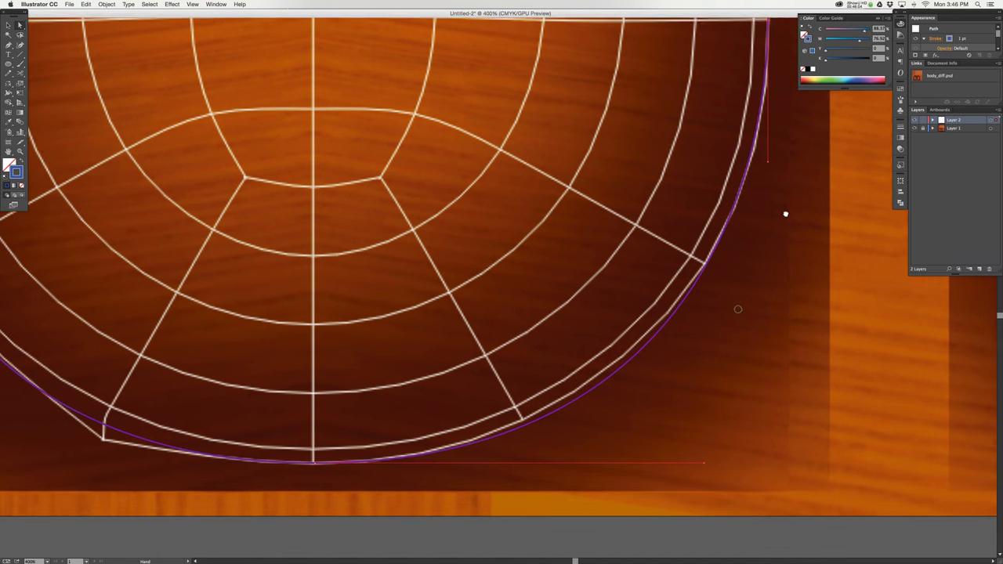
pyautogui.keyDown('shift'); pyautogui.moveTo(708, 463); pyautogui.dragTo(679, 461); pyautogui.keyUp('shift')
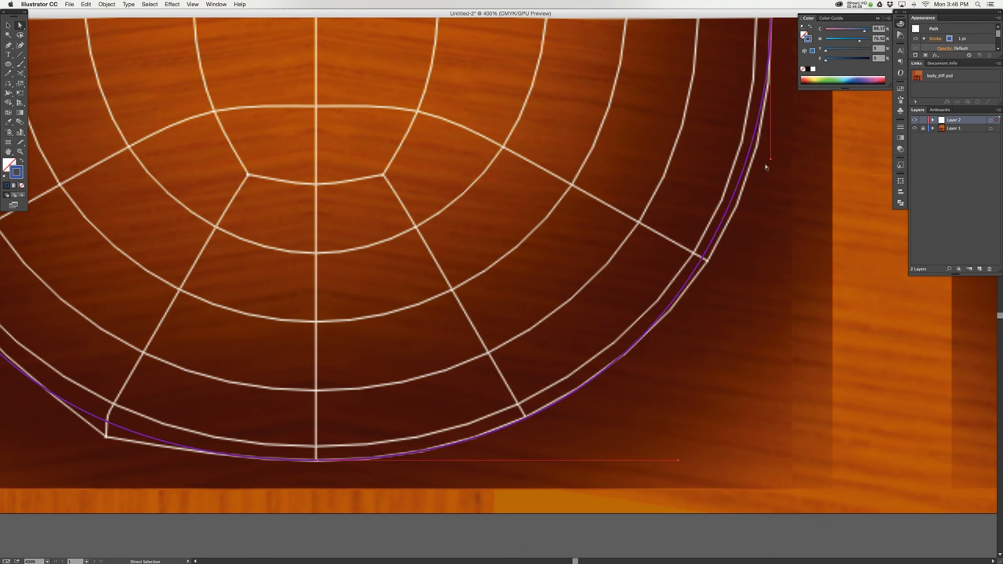
pyautogui.keyDown('shift'); pyautogui.moveTo(771, 162); pyautogui.dragTo(770, 168); pyautogui.keyUp('shift')
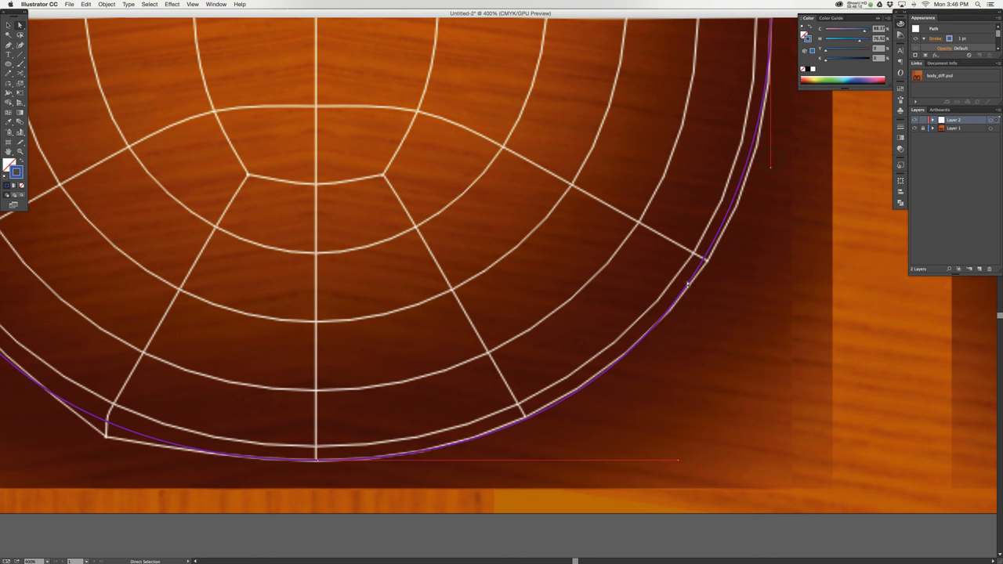
# Add an anchor in the middle of the lower-right curve, move it onto the outer edge and adjust its upper handle
pyautogui.click(689, 284)
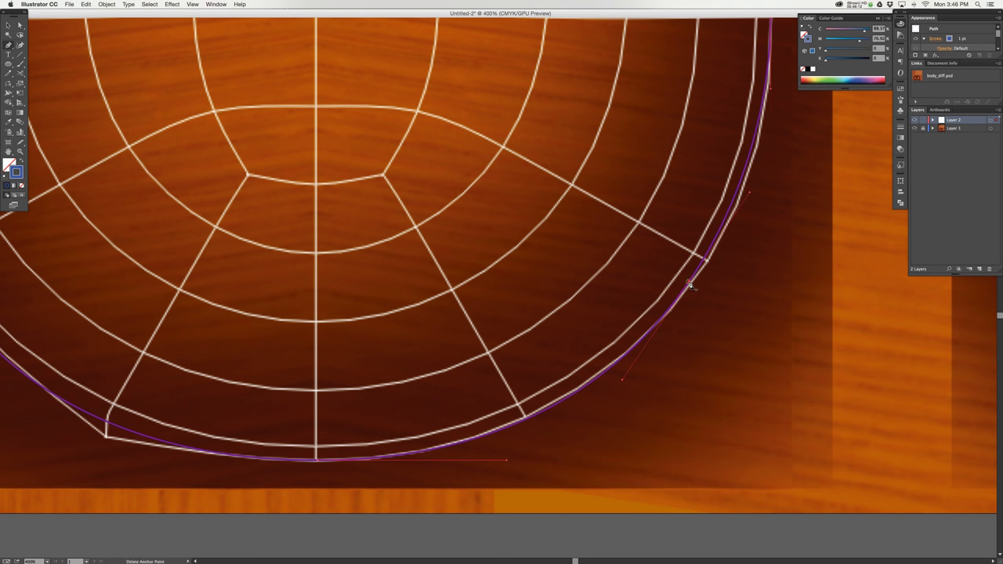
pyautogui.moveTo(690, 283); pyautogui.dragTo(693, 283)
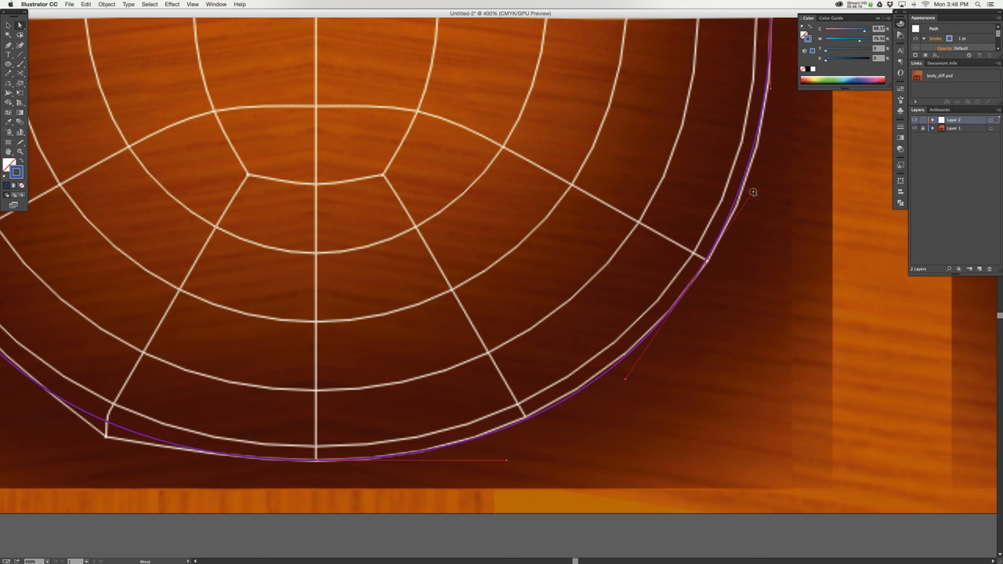
pyautogui.moveTo(754, 192); pyautogui.dragTo(758, 191)
# Lengthen the lower vertical handle of the right waist anchor to fit the outer edge
pyautogui.moveTo(789, 133); pyautogui.dragTo(752, 412)
pyautogui.moveTo(720, 176); pyautogui.dragTo(730, 340)
pyautogui.click(606, 151)
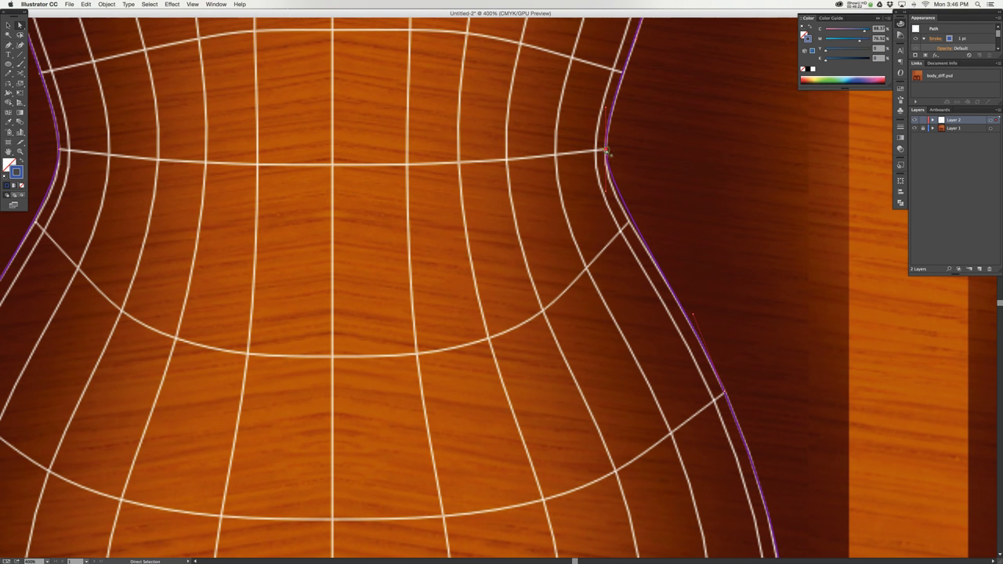
pyautogui.keyDown('shift'); pyautogui.moveTo(605, 191); pyautogui.dragTo(603, 211); pyautogui.keyUp('shift')
# Increase the stroke weight of the whole body outline to 13 pt
pyautogui.moveTo(685, 210); pyautogui.dragTo(713, 376)
pyautogui.moveTo(721, 221); pyautogui.dragTo(748, 343)
pyautogui.scroll(5, 748, 343)
pyautogui.hscroll(-4, 747, 343)
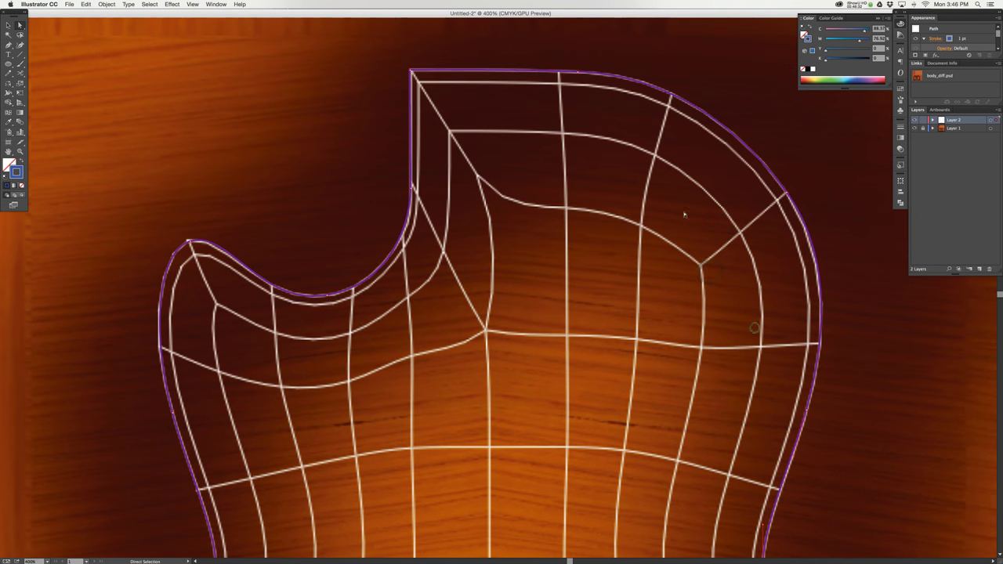
pyautogui.press('v')
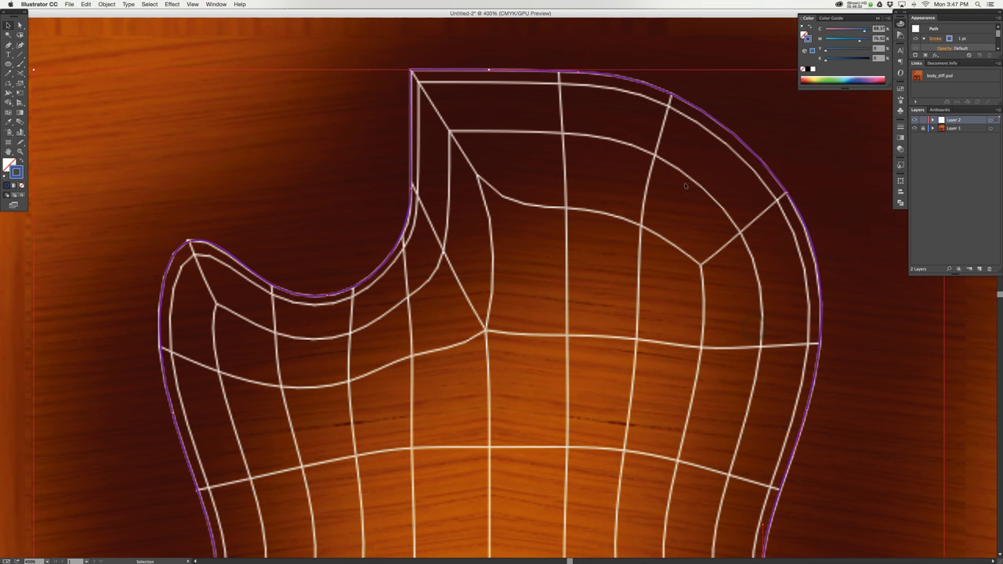
pyautogui.click(902, 128)
pyautogui.click(830, 128)
pyautogui.click(830, 129)
pyautogui.click(829, 128)
pyautogui.click(829, 129)
pyautogui.click(830, 129)
pyautogui.click(829, 129)
pyautogui.click(829, 129)
pyautogui.click(829, 129)
pyautogui.click(830, 130)
pyautogui.click(830, 129)
pyautogui.click(830, 130)
pyautogui.click(829, 130)
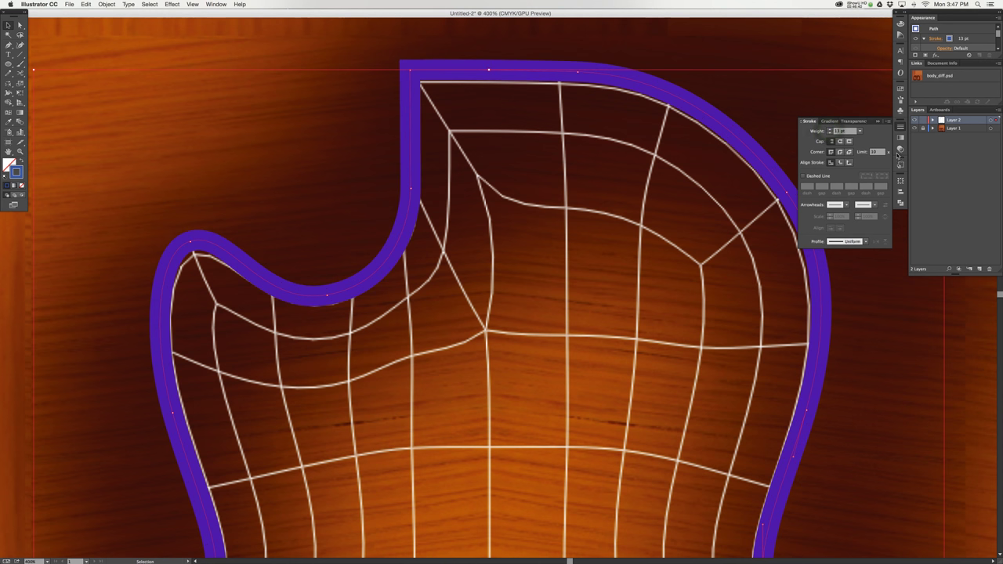
# Set the outline's opacity to 50% and deselect it
pyautogui.click(901, 148)
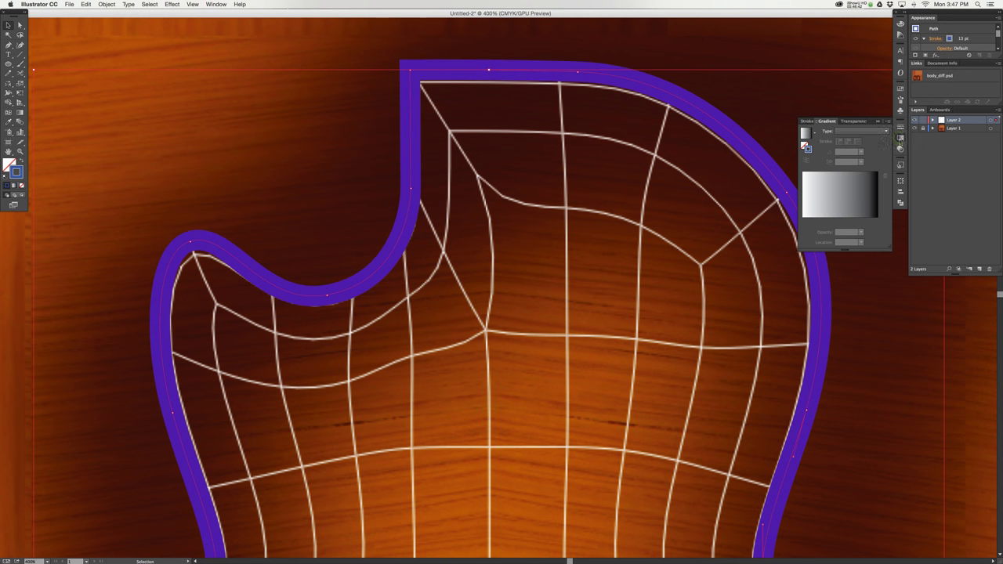
pyautogui.click(900, 149)
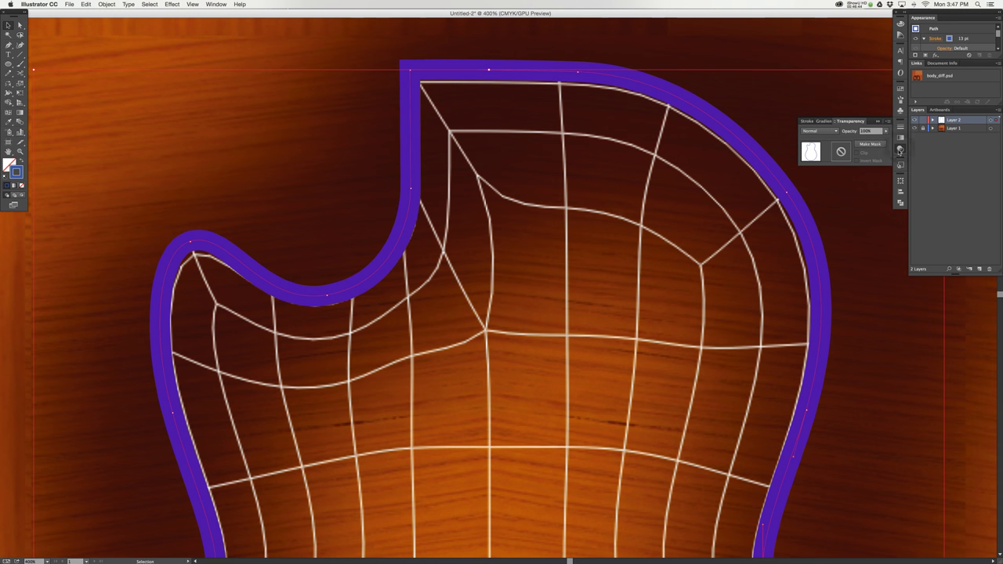
pyautogui.moveTo(880, 131); pyautogui.dragTo(846, 132)
pyautogui.write('50')
pyautogui.press('Return')
pyautogui.click(603, 298)
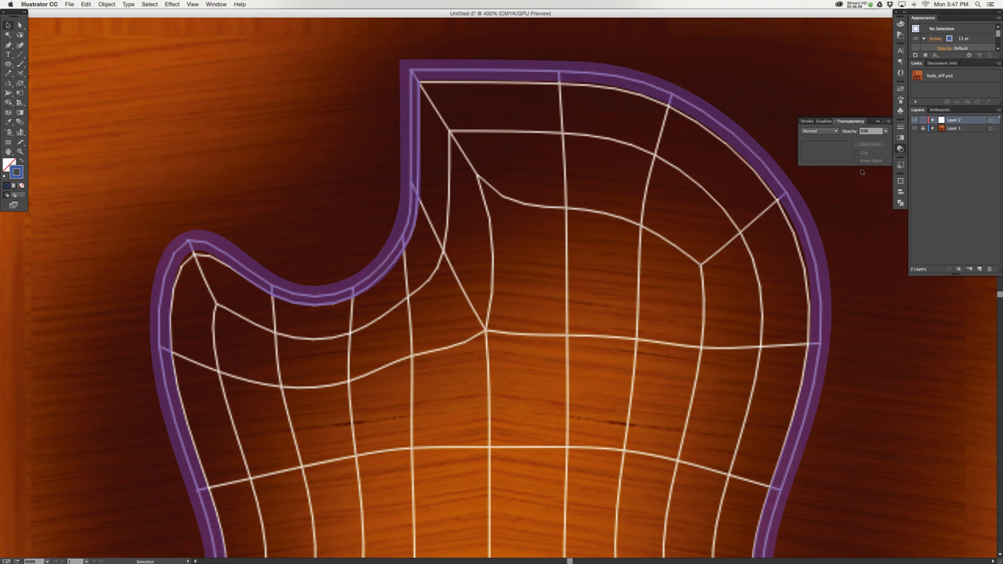
# Duplicate the guitar body outline horizontally over towards the second body's UV layout
pyautogui.moveTo(613, 326); pyautogui.dragTo(640, 220)
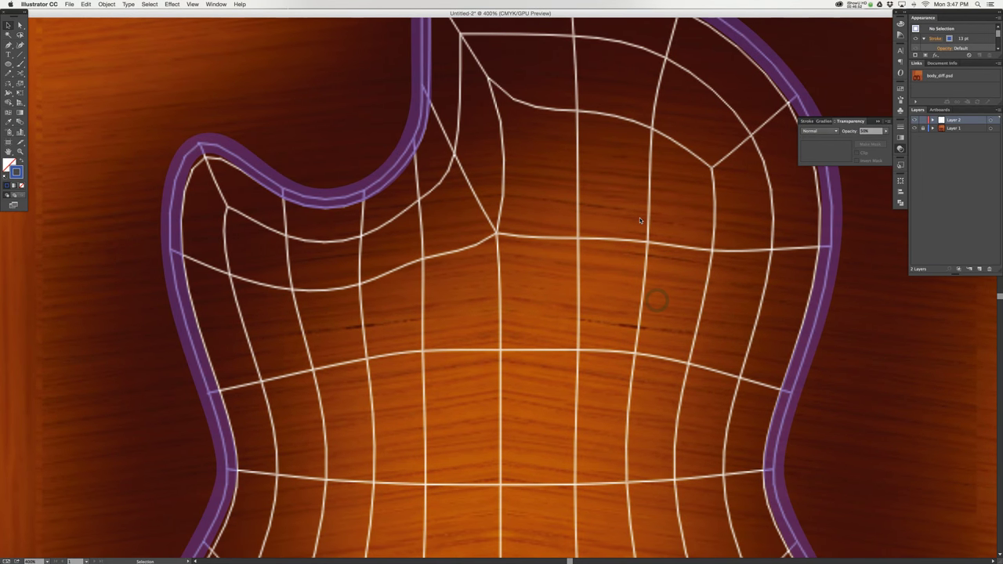
pyautogui.press('super+minus')
pyautogui.press('super+minus')
pyautogui.press('super+minus')
pyautogui.moveTo(661, 343); pyautogui.dragTo(593, 196)
pyautogui.click(552, 253)
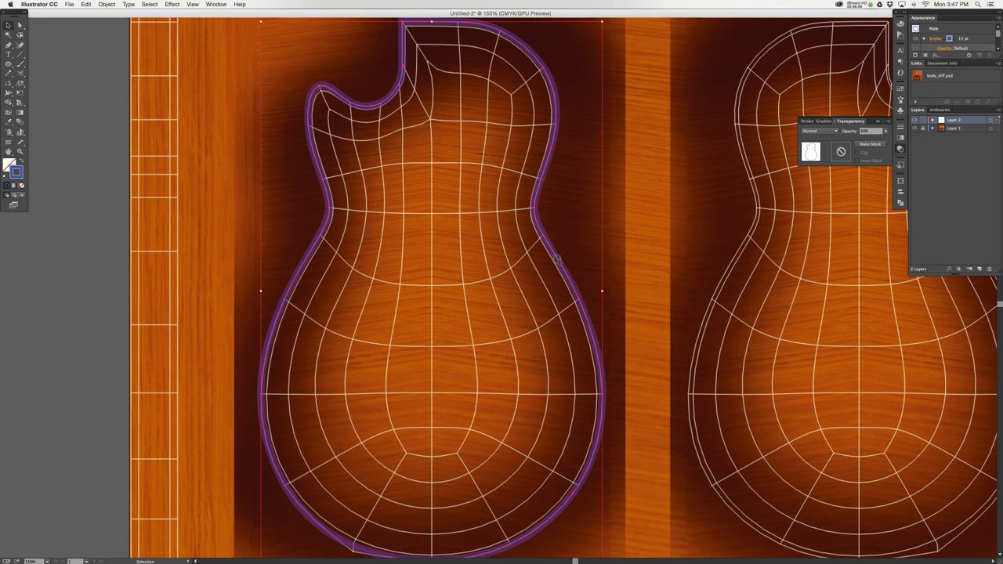
pyautogui.keyDown('alt'); pyautogui.keyDown('shift'); pyautogui.moveTo(558, 261); pyautogui.dragTo(937, 300); pyautogui.keyUp('shift'); pyautogui.keyUp('alt')
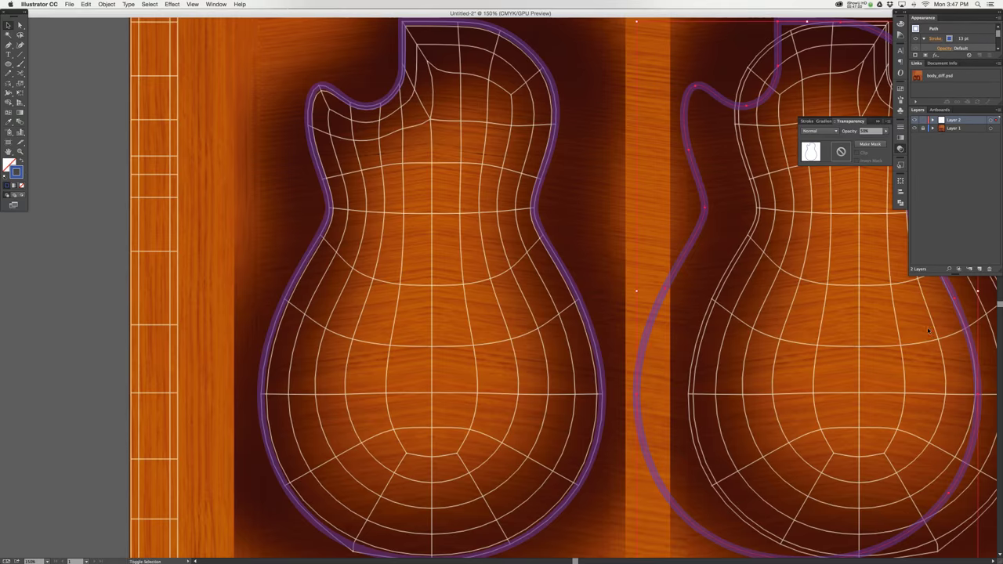
# Reflect the duplicated outline across the vertical axis at 90°
pyautogui.hscroll(5, 795, 329)
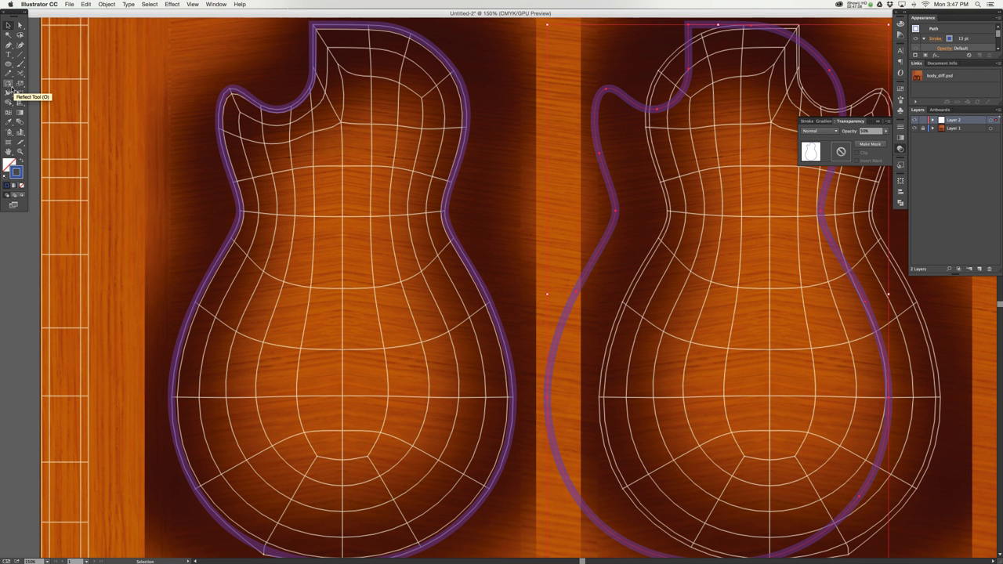
pyautogui.click(9, 86)
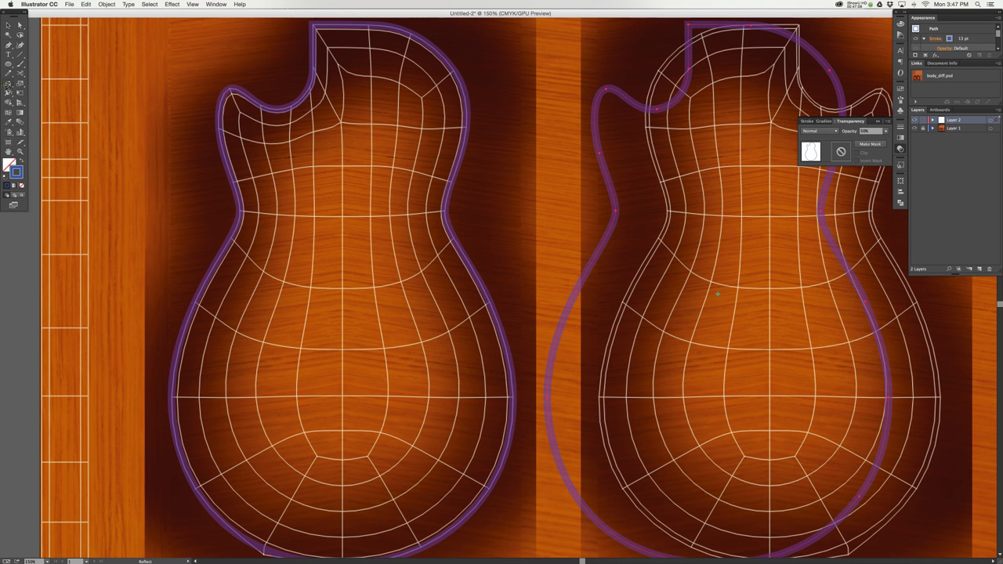
pyautogui.click(9, 87)
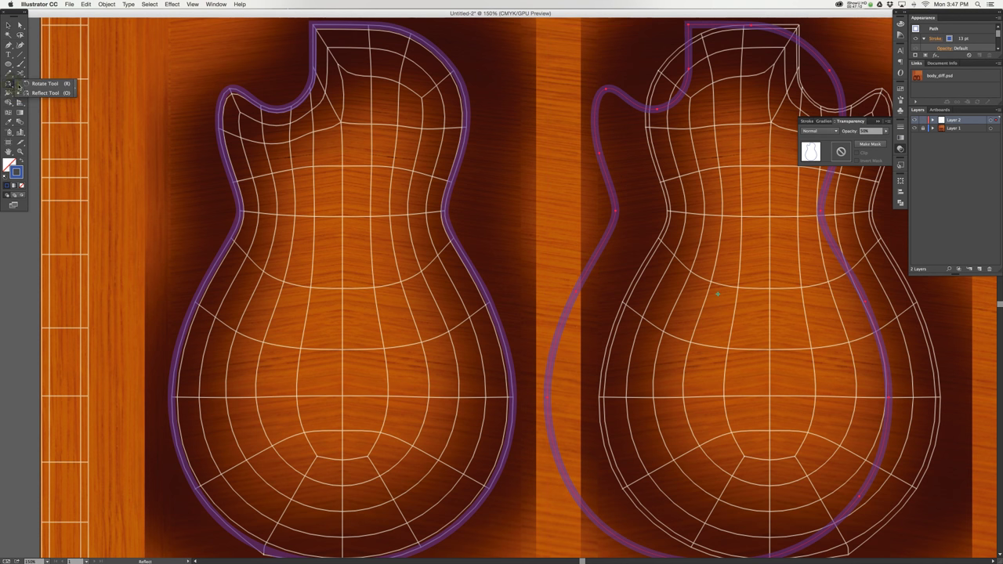
pyautogui.doubleClick(11, 85)
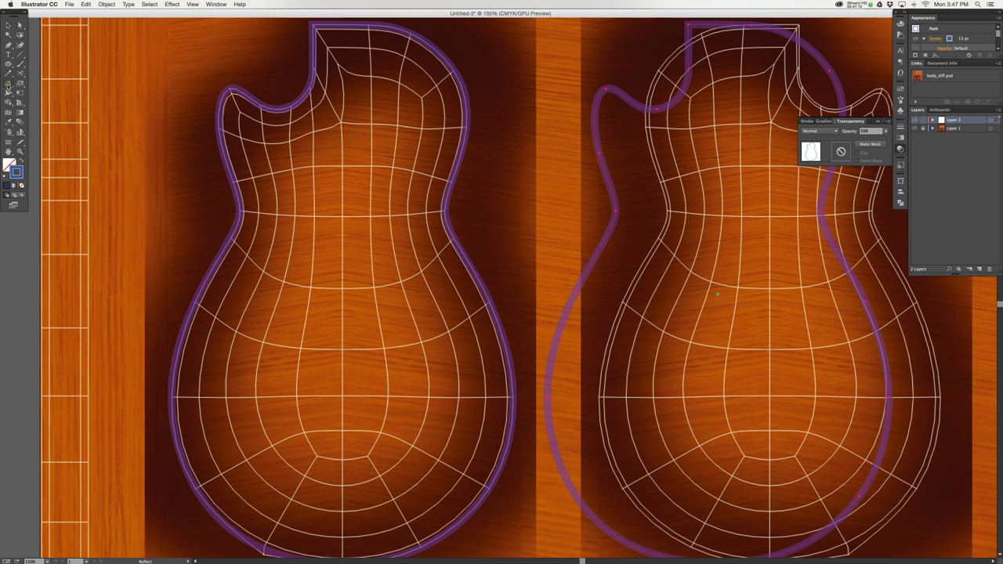
pyautogui.moveTo(1000, 125); pyautogui.dragTo(584, 108)
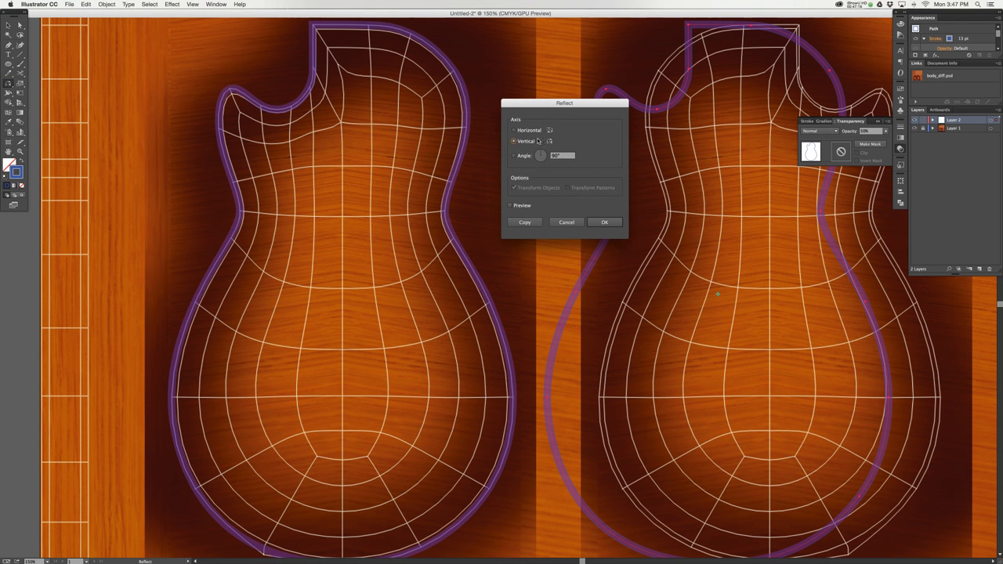
pyautogui.click(603, 223)
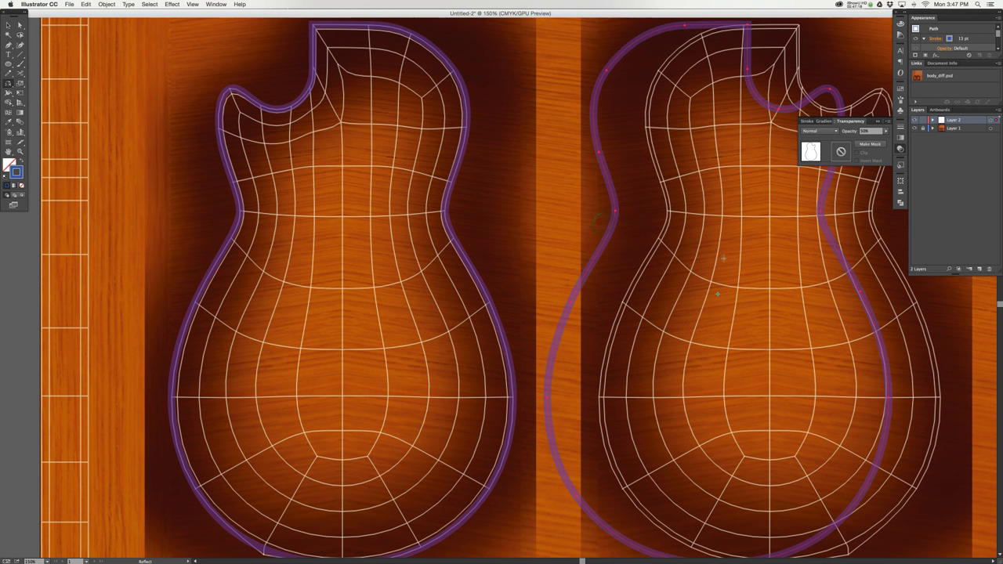
# Move the mirrored outline onto the second guitar body and nudge it sideways to match the UV edge
pyautogui.hscroll(5, 714, 263)
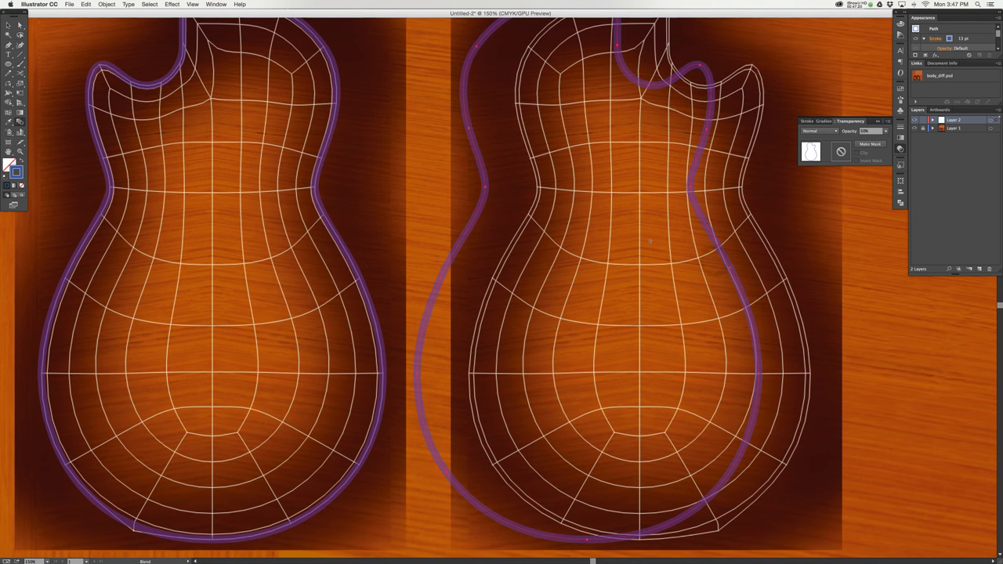
pyautogui.press('v')
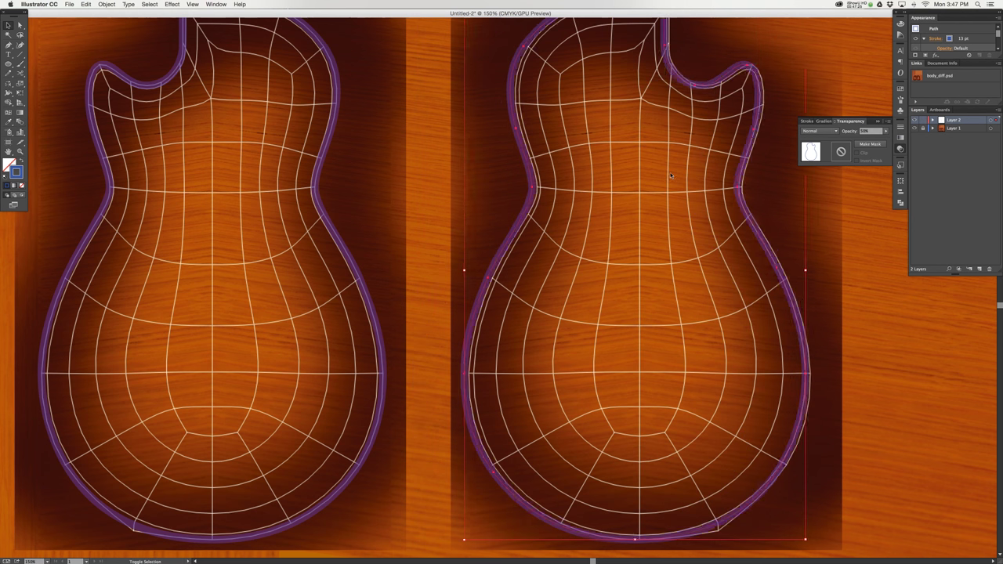
pyautogui.hotkey('shift', 'Right')
pyautogui.press('Left')
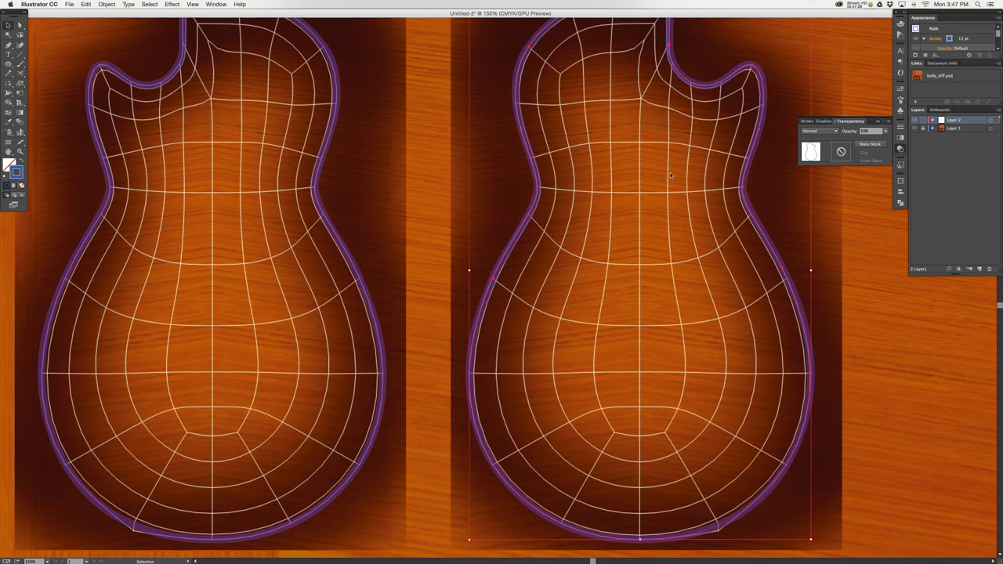
# Draw a straight vertical Pen path along the inner edge of the narrow UV strip, from just below the artboard to just above it
pyautogui.moveTo(580, 278); pyautogui.dragTo(884, 297)
pyautogui.moveTo(551, 325); pyautogui.dragTo(591, 170)
pyautogui.click(294, 398)
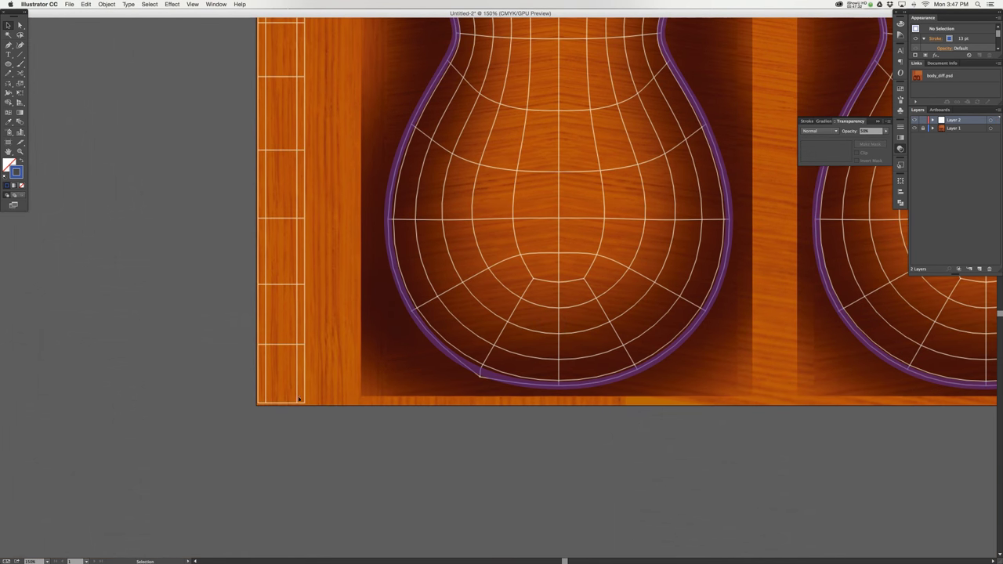
pyautogui.press('p')
pyautogui.click(304, 404)
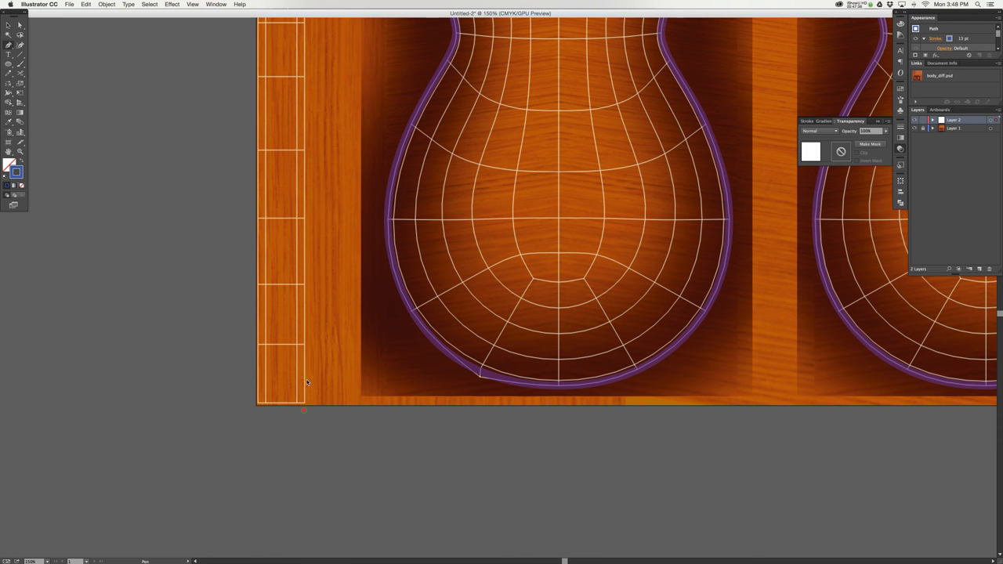
pyautogui.moveTo(305, 67); pyautogui.dragTo(348, 496)
pyautogui.moveTo(322, 219); pyautogui.dragTo(330, 475)
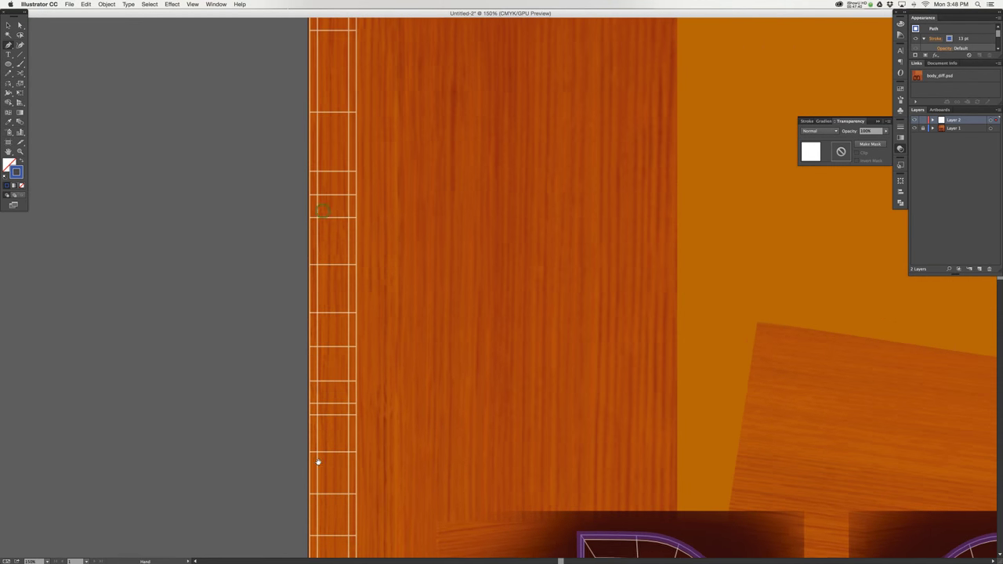
pyautogui.moveTo(328, 169); pyautogui.dragTo(335, 458)
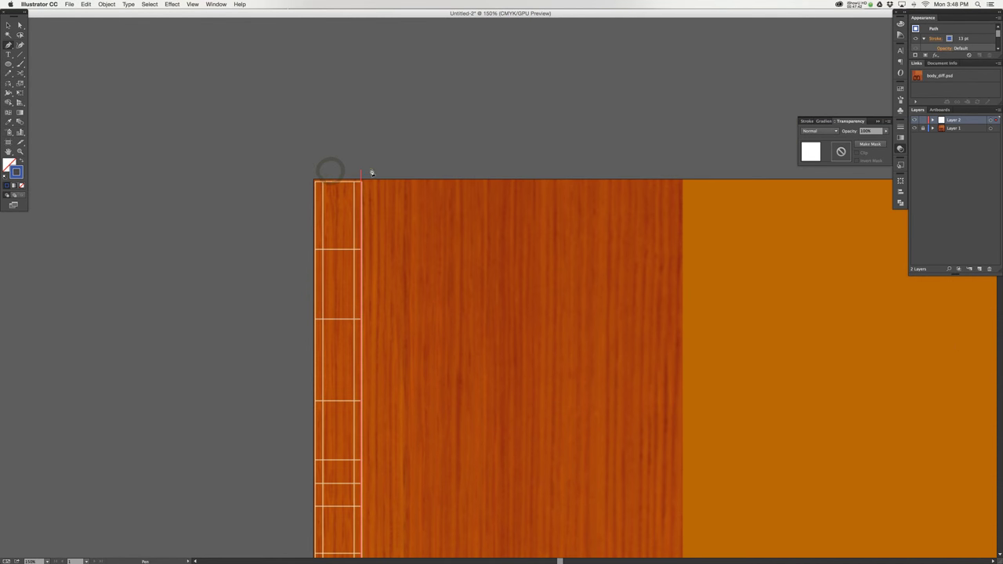
pyautogui.keyDown('shift'); pyautogui.click(372, 171); pyautogui.keyUp('shift')
pyautogui.write('v')
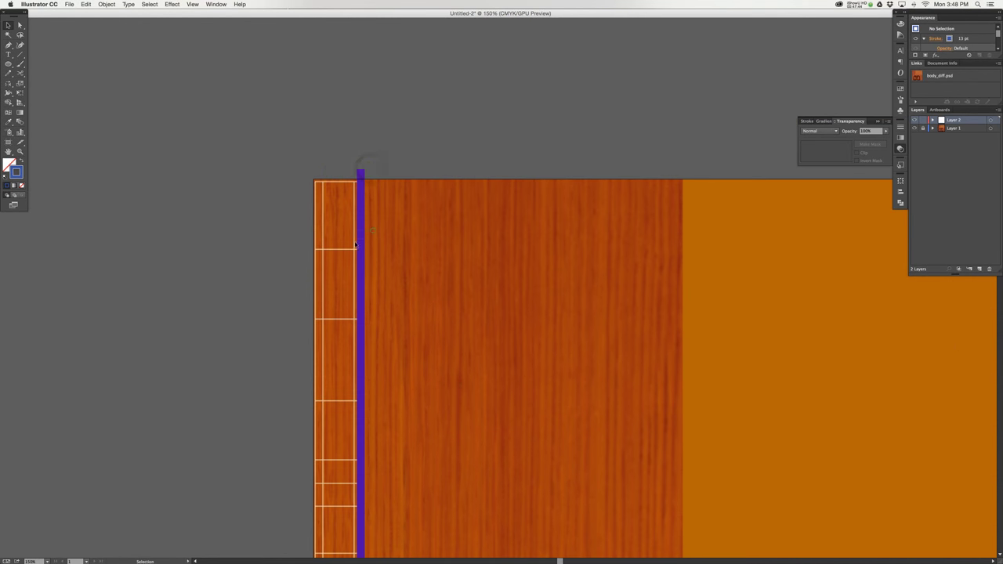
# Set the new vertical line's opacity to 50%
pyautogui.write('50')
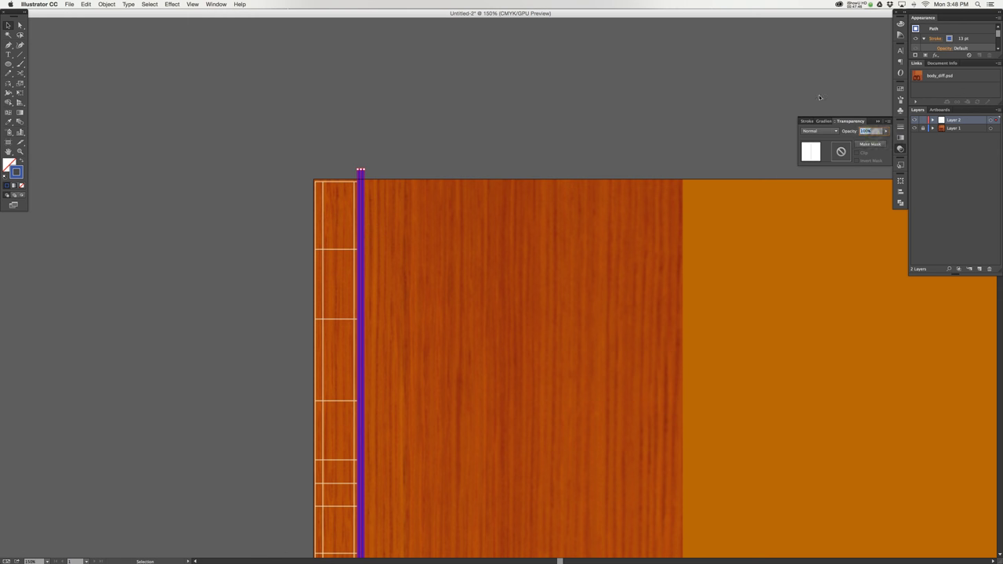
pyautogui.press('Return')
# Align the vertical line with the strip's right UV edge and place a copy on its left edge
pyautogui.press('z')
pyautogui.click(376, 320)
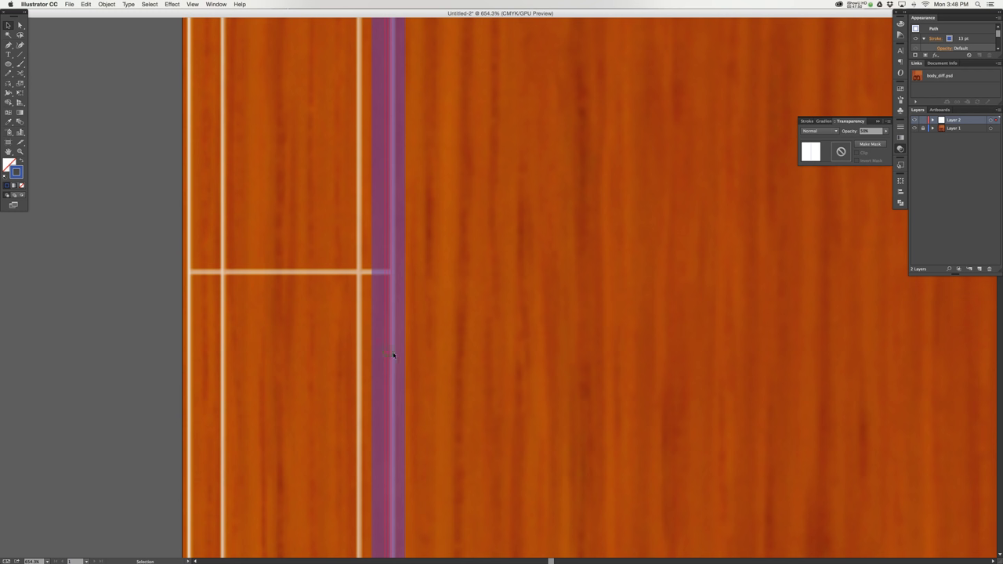
pyautogui.keyDown('shift'); pyautogui.click(389, 353); pyautogui.keyUp('shift')
pyautogui.moveTo(420, 358)
pyautogui.keyDown('shift'); pyautogui.mouseDown()
pyautogui.moveTo(188, 377)
pyautogui.moveTo(189, 366)
pyautogui.mouseUp(); pyautogui.keyUp('shift')
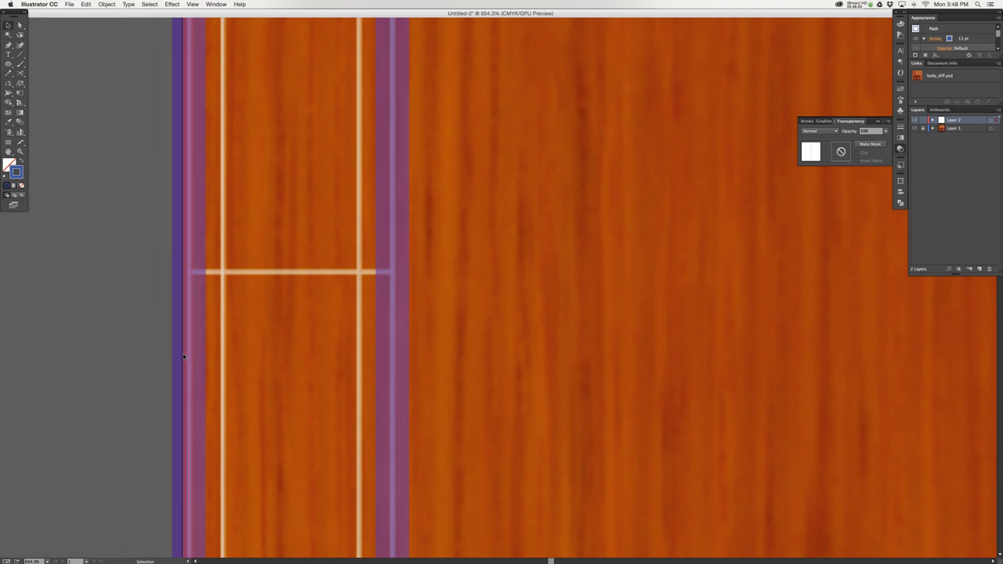
# Select all the border paths and set their opacity to 100%
pyautogui.press('super+1')
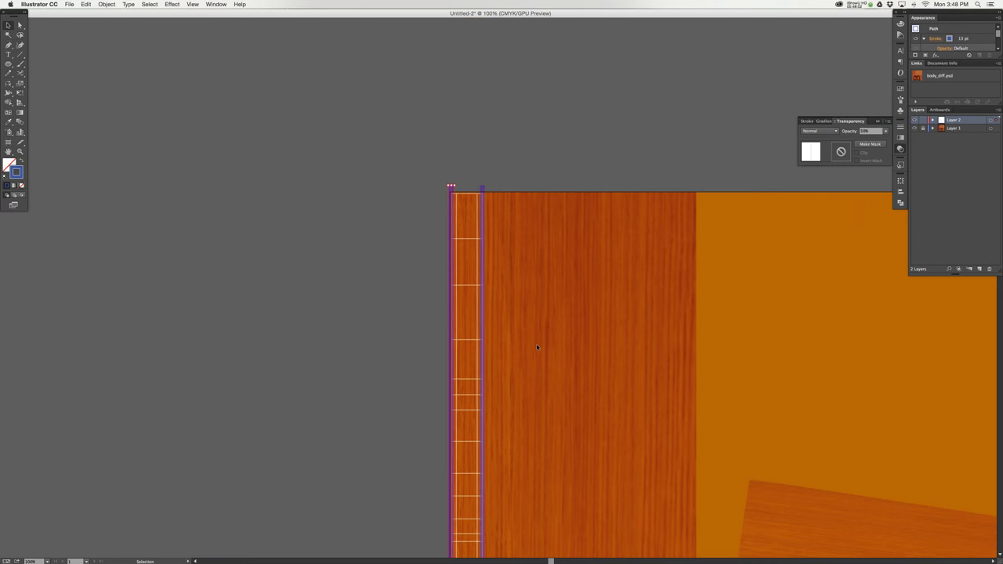
pyautogui.press('super+minus')
pyautogui.press('super+minus')
pyautogui.moveTo(691, 416); pyautogui.dragTo(614, 232)
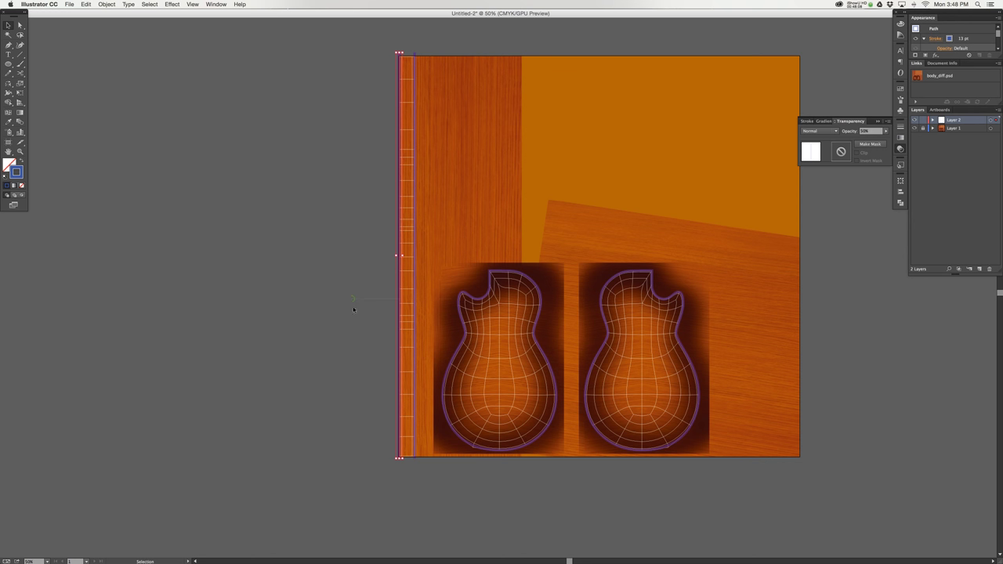
pyautogui.press('super+a')
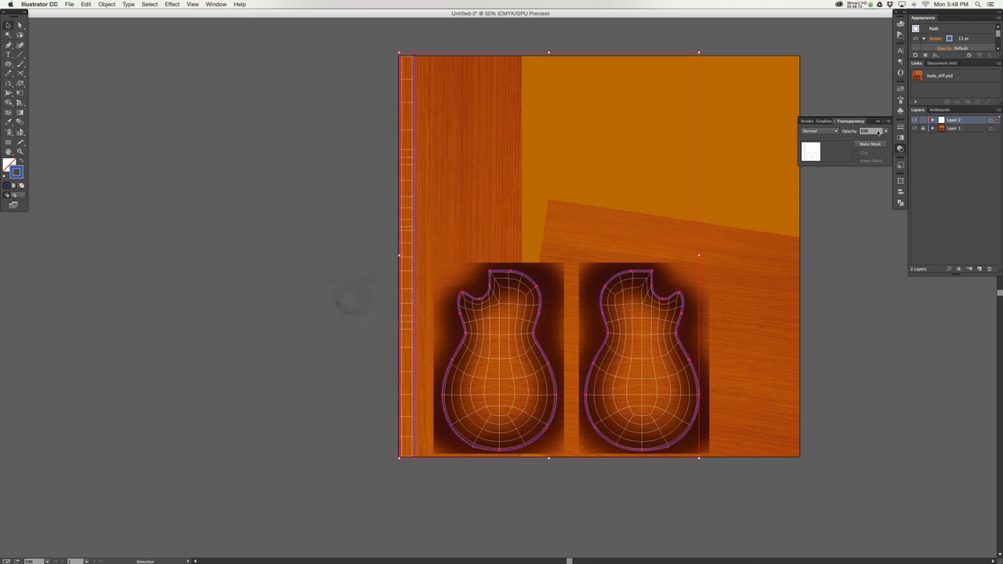
pyautogui.press('Return')
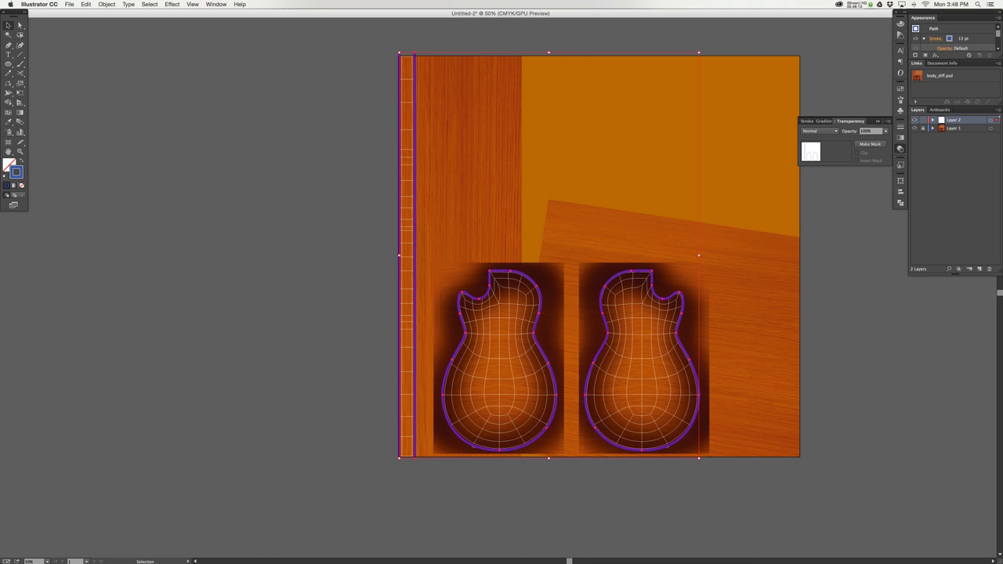
# Change the stroke color of all selected paths to a pale cream yellow, RGB 255, 234, 174
pyautogui.doubleClick(16, 174)
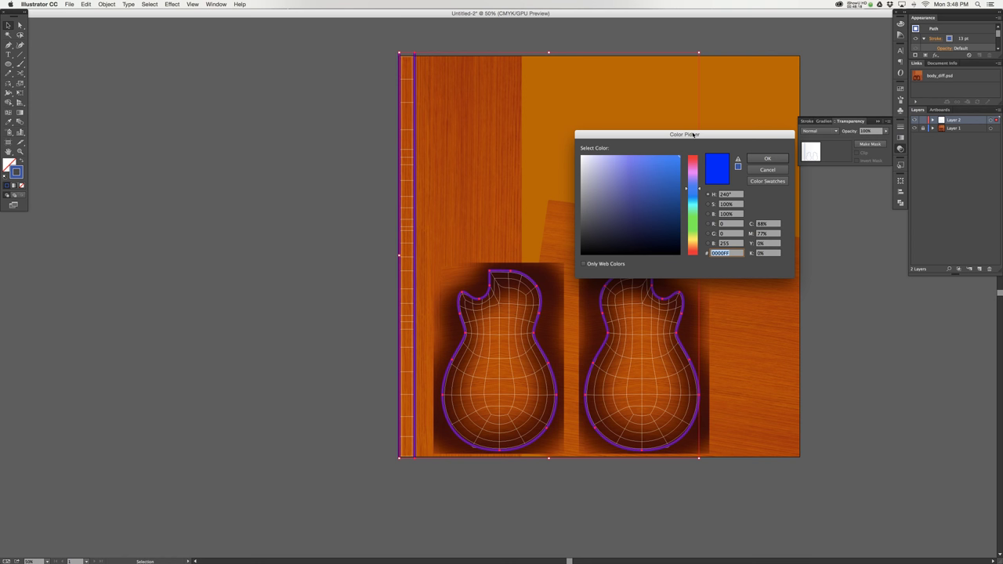
pyautogui.moveTo(693, 135); pyautogui.dragTo(669, 124)
pyautogui.click(668, 233)
pyautogui.click(594, 145)
pyautogui.moveTo(594, 146); pyautogui.dragTo(587, 145)
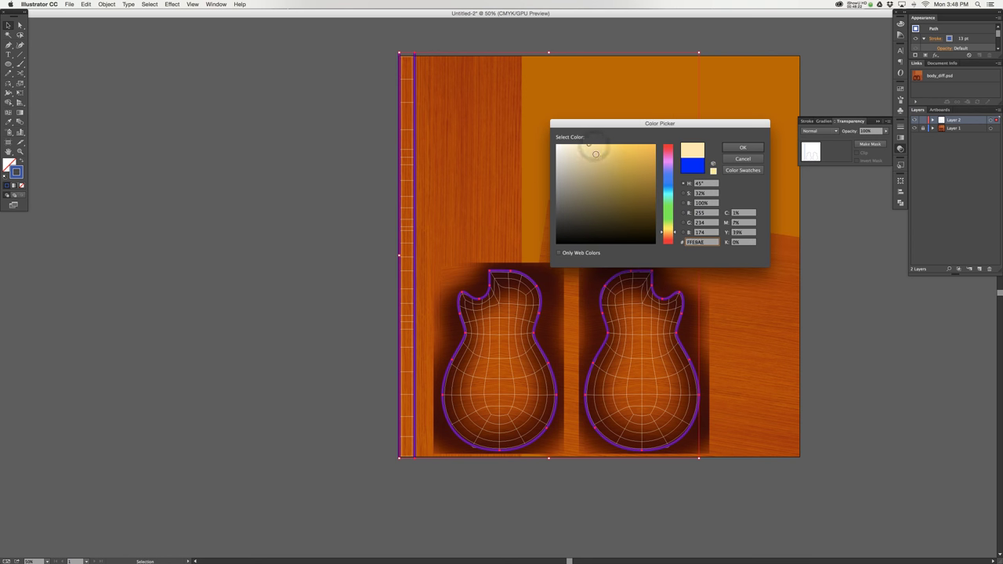
pyautogui.click(743, 147)
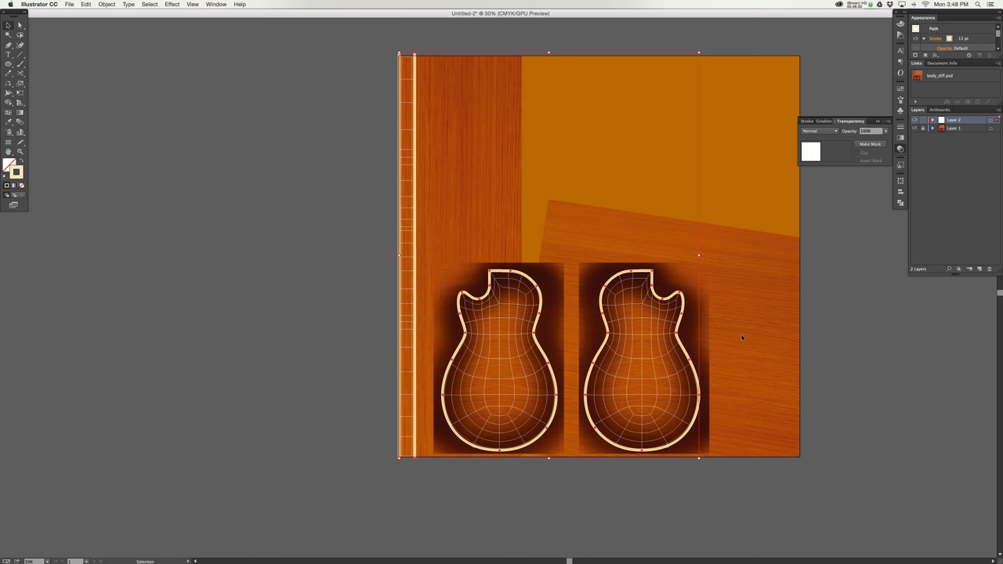
# Copy the border paths into body_diff.psd in Photoshop, pasting them as pixels
pyautogui.press('a')
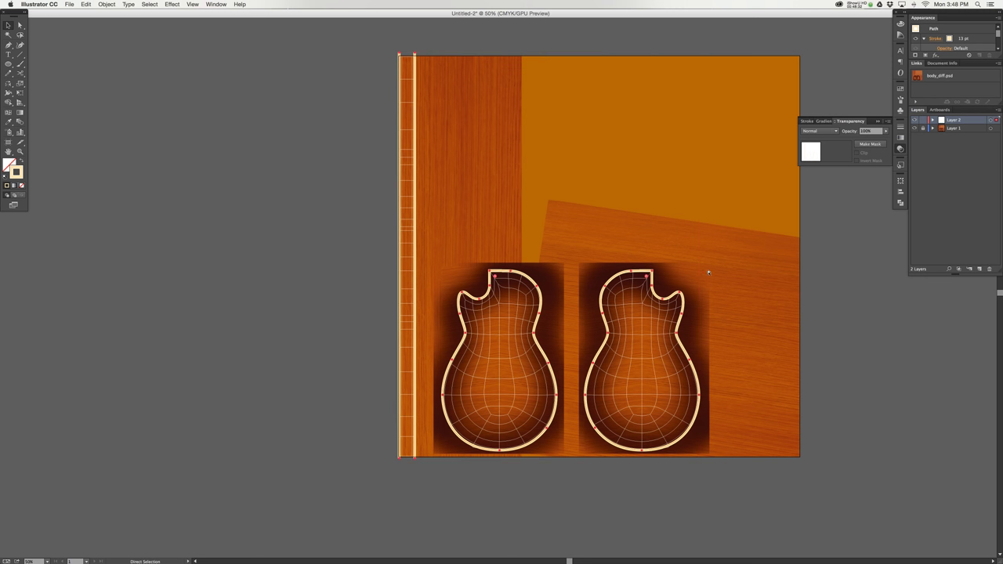
pyautogui.press('v')
pyautogui.press('a')
pyautogui.press('super+Tab')
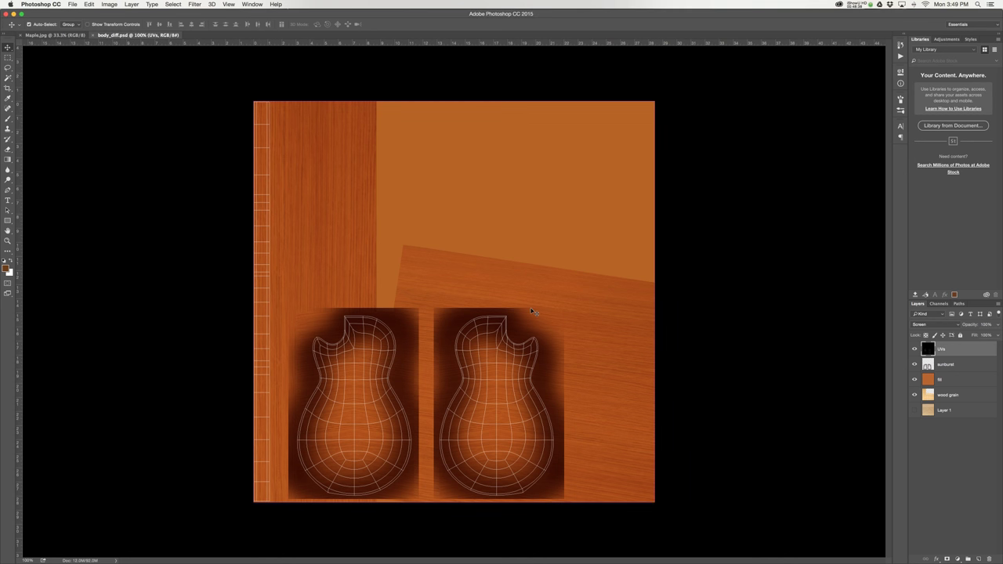
pyautogui.press('super+v')
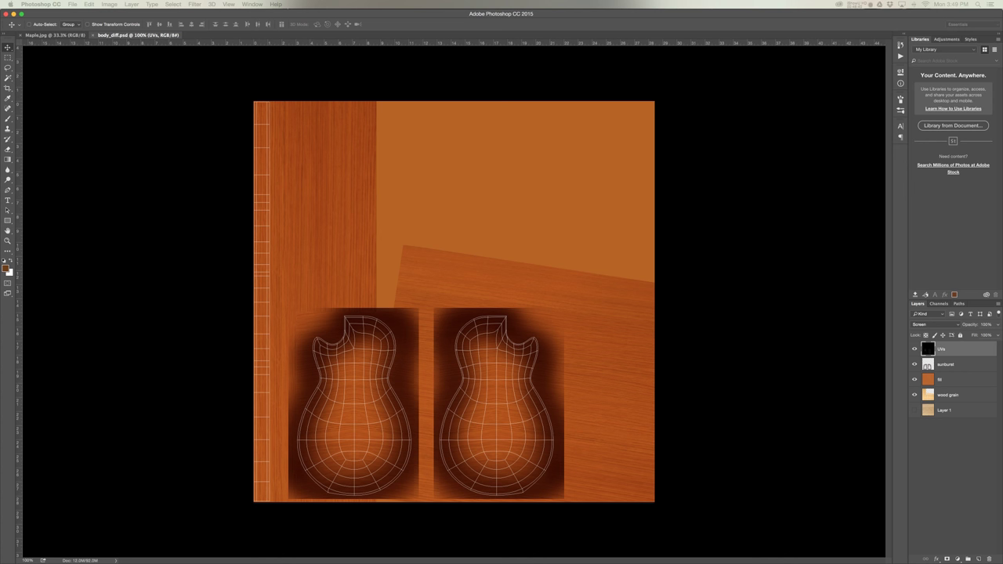
pyautogui.press('super+v')
pyautogui.moveTo(796, 131); pyautogui.dragTo(767, 132)
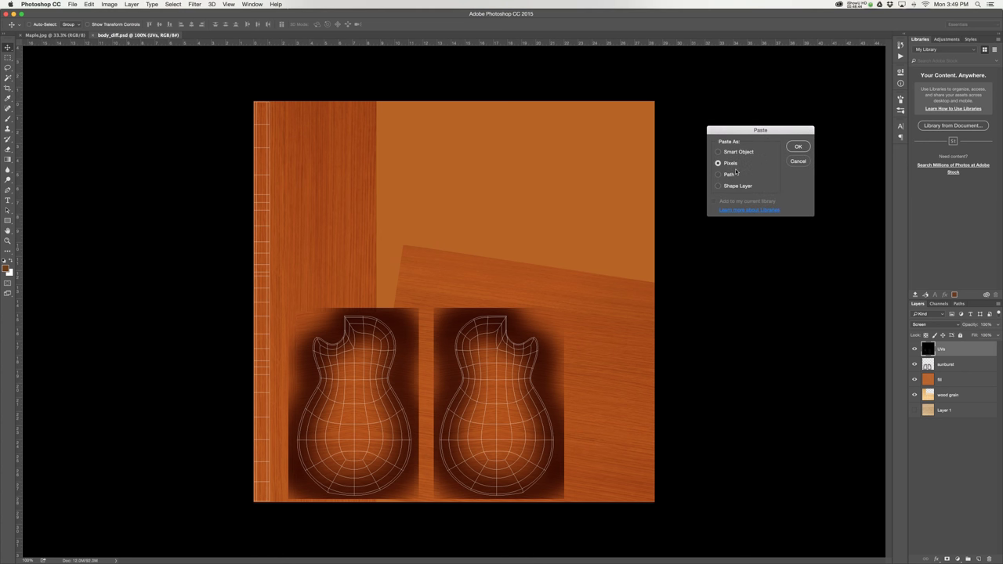
pyautogui.click(798, 147)
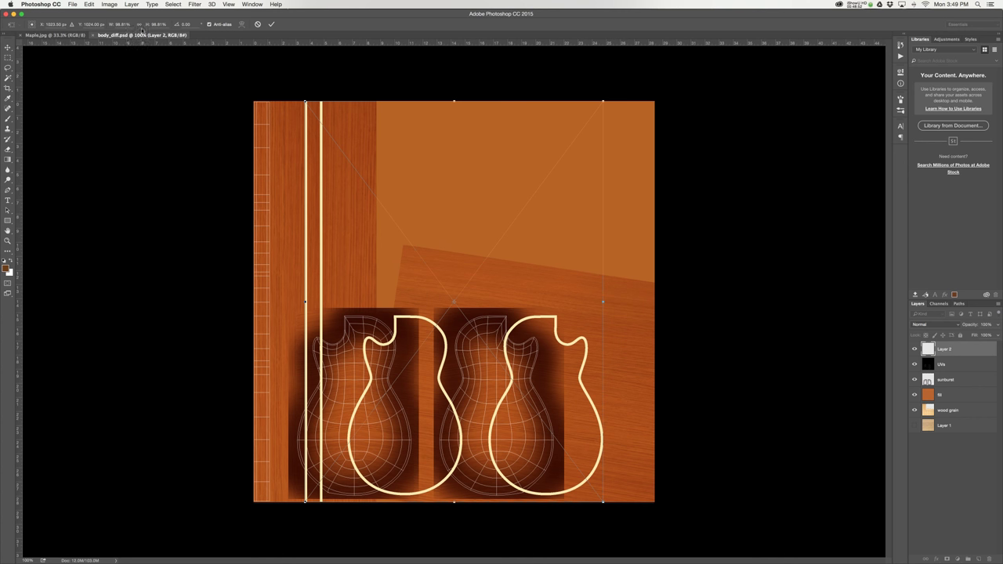
# Scale the pasted borders to 100% width and height with linked proportions and commit the placement
pyautogui.click(139, 26)
pyautogui.click(125, 25)
pyautogui.write('100')
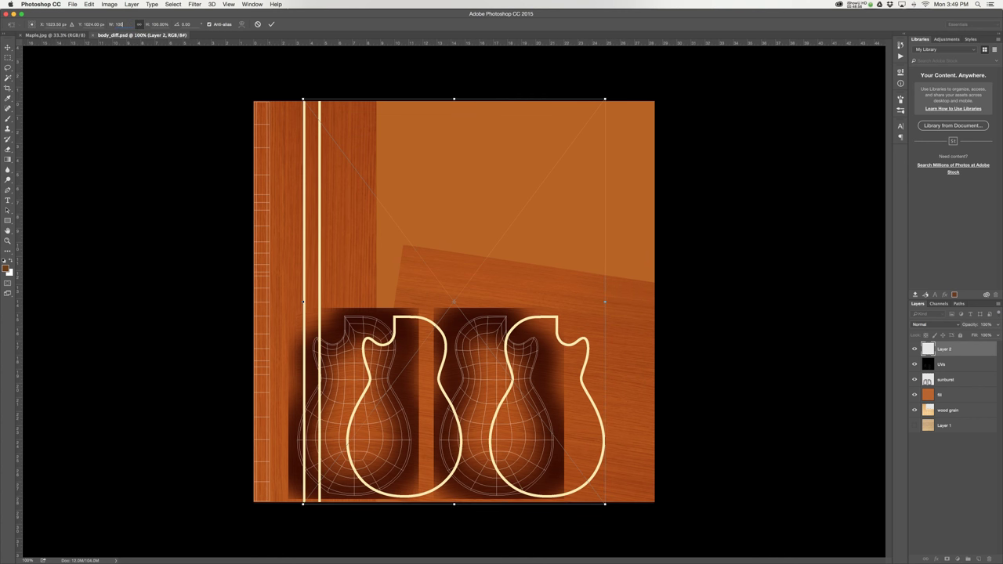
pyautogui.press('Return')
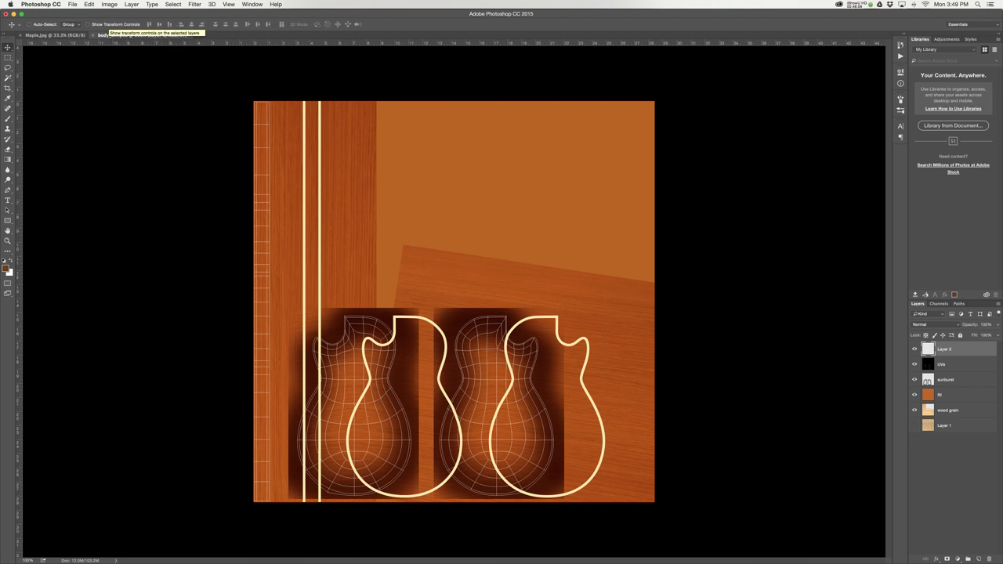
# Move the pasted cream borders over the two UV body outlines and set their layer's opacity to 50%
pyautogui.keyDown('shift'); pyautogui.moveTo(561, 392); pyautogui.dragTo(605, 359); pyautogui.keyUp('shift')
pyautogui.press('z')
pyautogui.press('v')
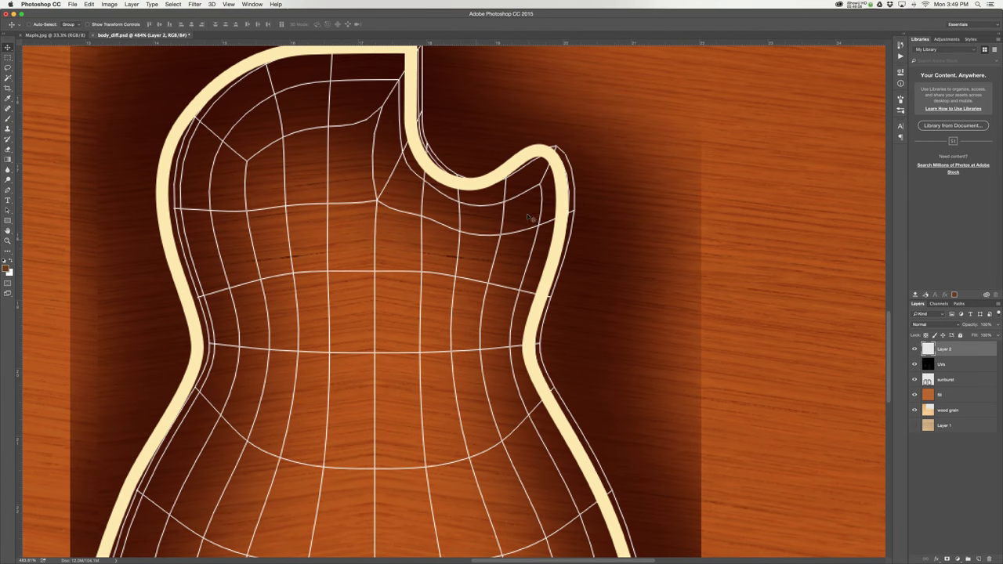
pyautogui.press('5')
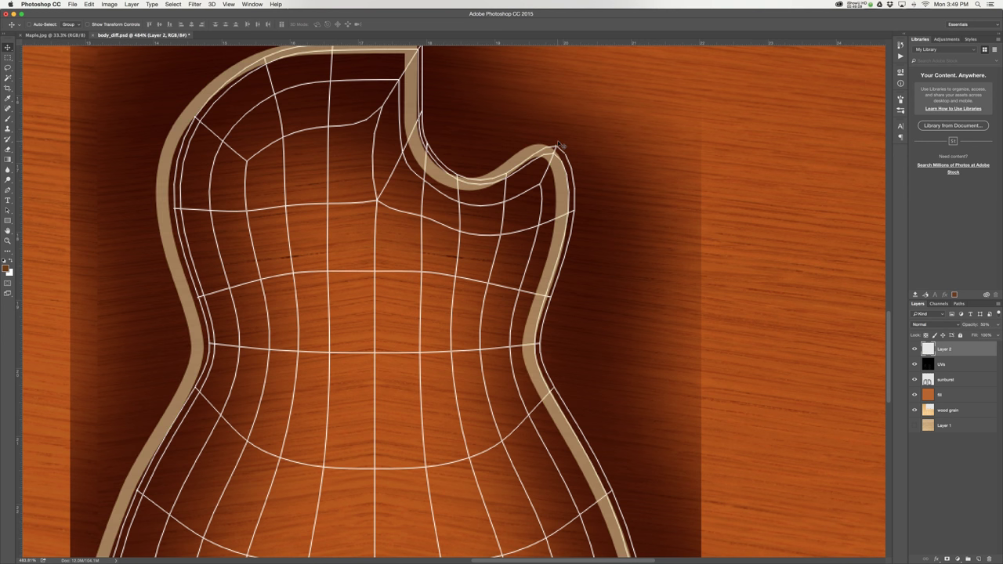
# Nudge the border layer into alignment with the outer edges of the UV body outline
pyautogui.press('Right')
pyautogui.press('Right')
pyautogui.press('Right')
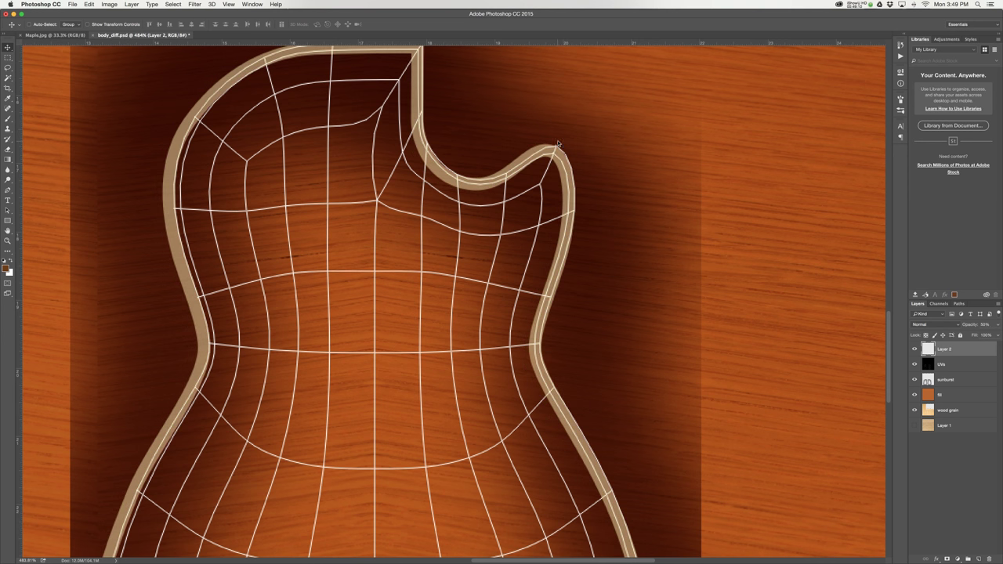
pyautogui.press('Right')
pyautogui.press('Right')
pyautogui.press('Up')
pyautogui.press('Up')
pyautogui.press('Up')
pyautogui.press('Up')
pyautogui.press('Right')
pyautogui.press('Down')
pyautogui.press('Left')
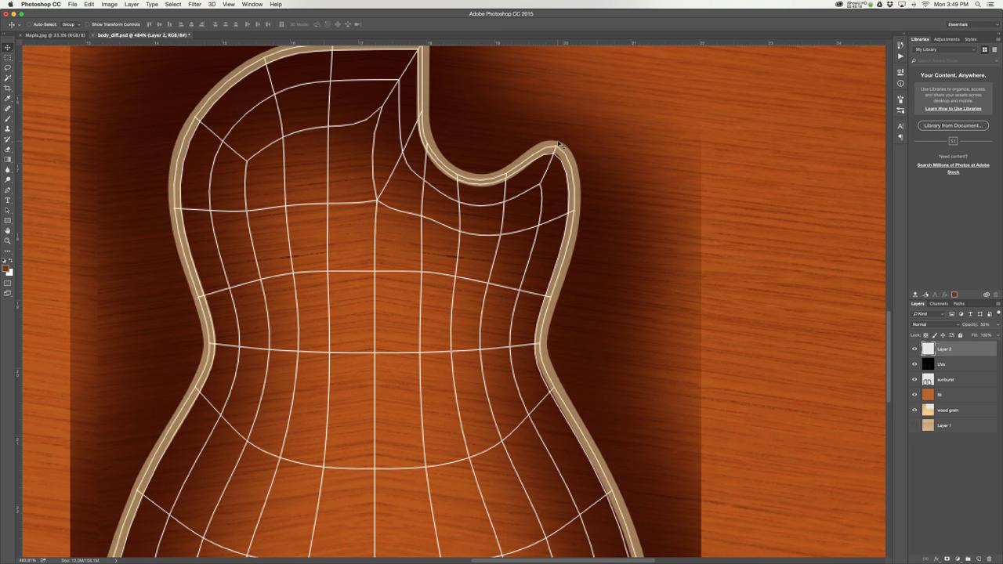
pyautogui.press('super+minus')
pyautogui.press('super+minus')
pyautogui.press('super+minus')
pyautogui.press('super+minus')
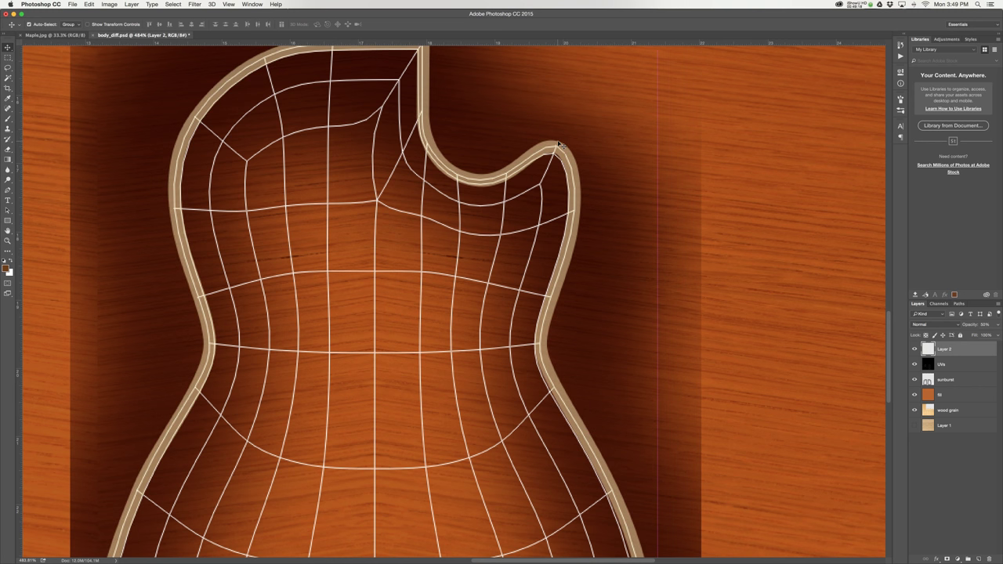
pyautogui.press('super+minus')
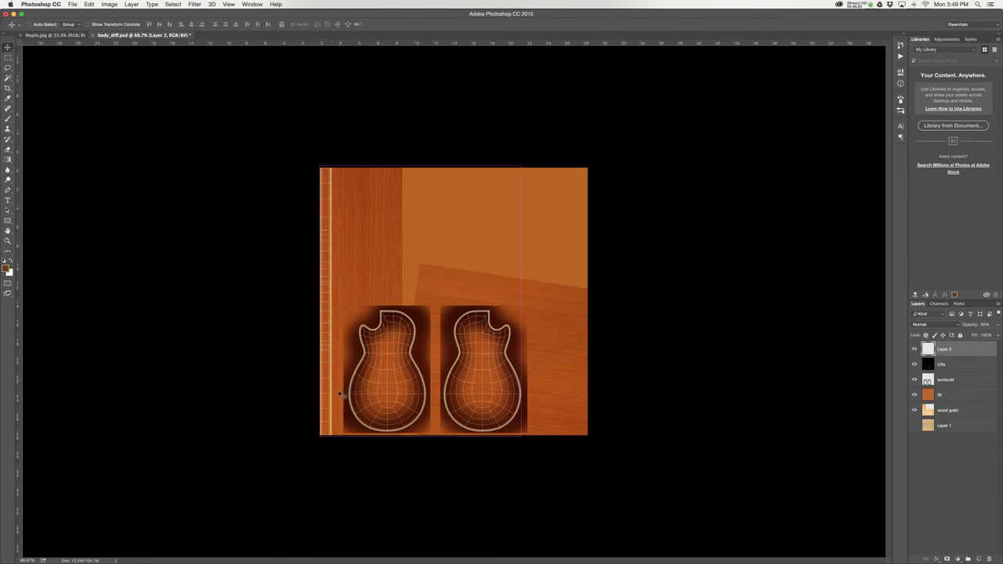
# Reposition the border layer roughly over the UV shells and compare it with its previous placement
pyautogui.moveTo(398, 396); pyautogui.dragTo(403, 365)
pyautogui.press('z')
pyautogui.press('super+plus')
pyautogui.moveTo(329, 345); pyautogui.dragTo(341, 345)
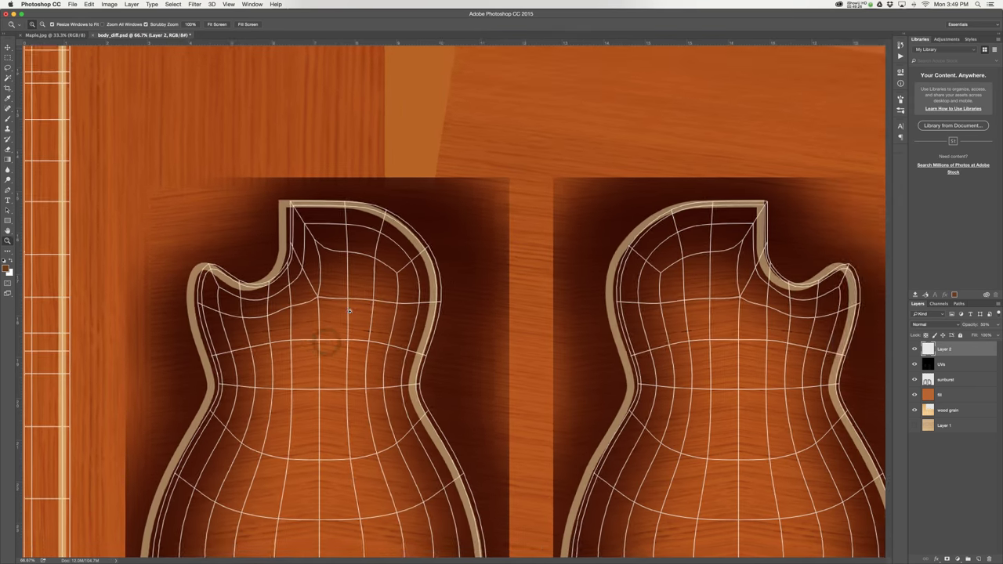
pyautogui.moveTo(171, 319); pyautogui.dragTo(443, 318)
pyautogui.moveTo(318, 335); pyautogui.dragTo(443, 319)
pyautogui.moveTo(324, 288); pyautogui.dragTo(302, 283)
pyautogui.hscroll(5, 301, 282)
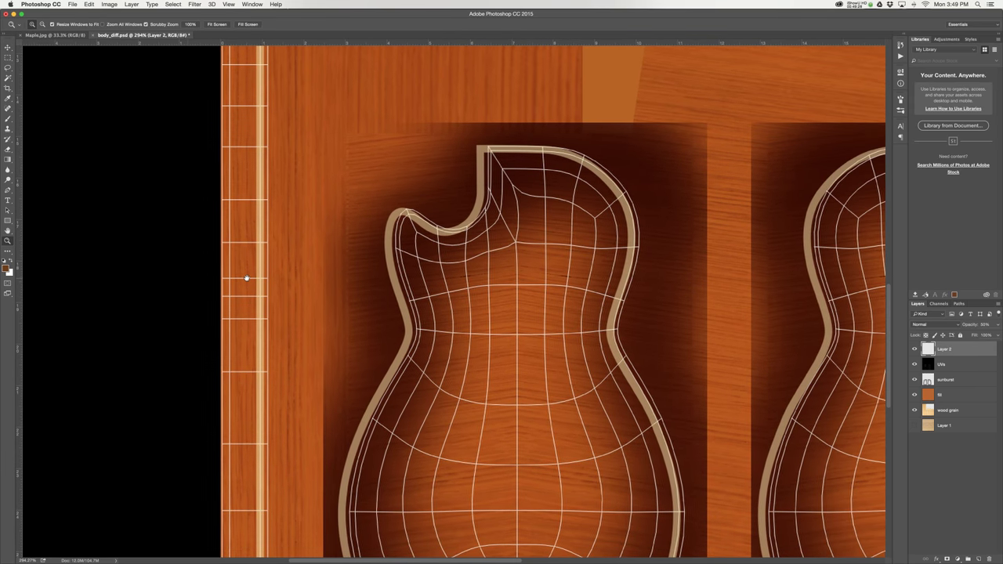
pyautogui.hscroll(5, 428, 280)
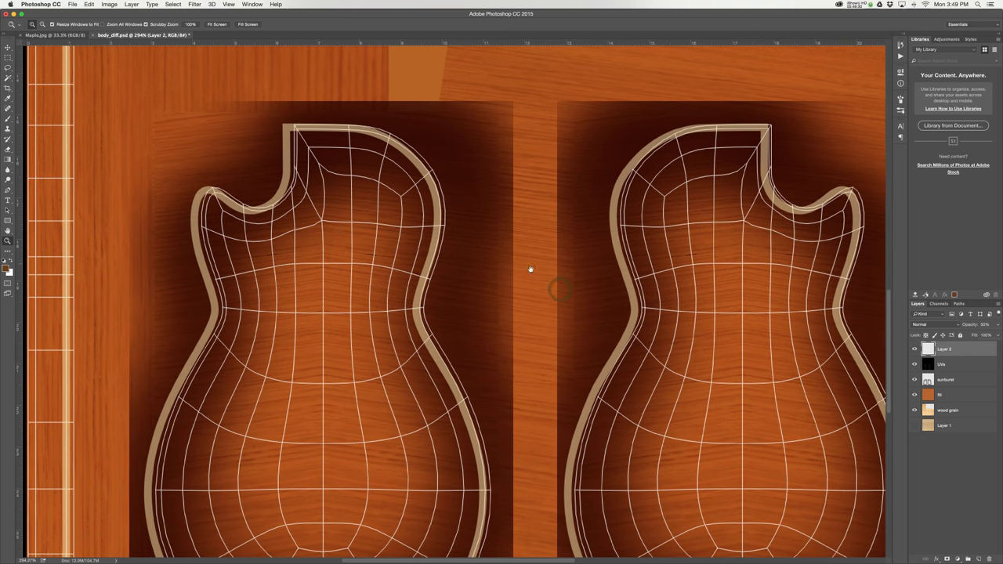
pyautogui.press('super+z')
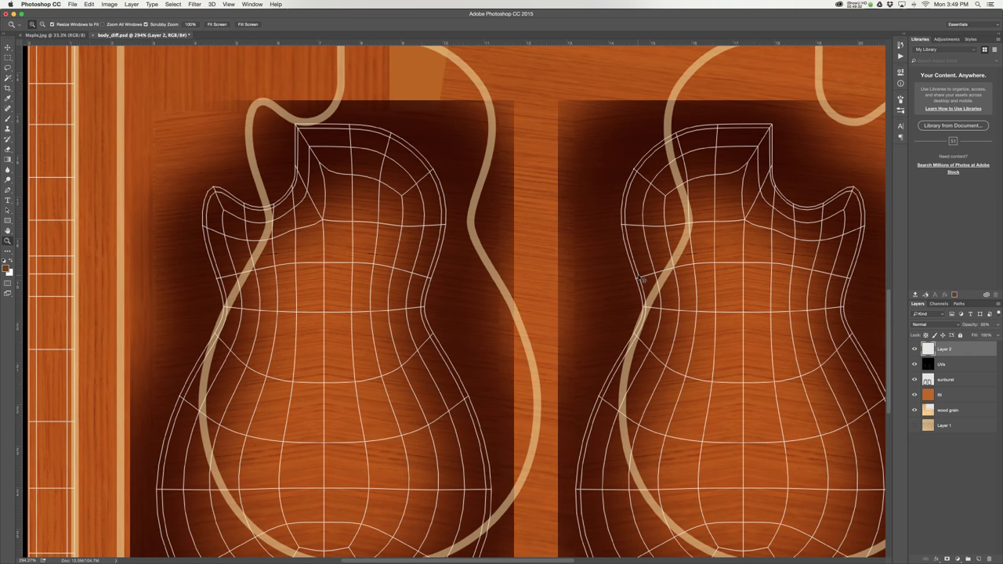
pyautogui.press('super+z')
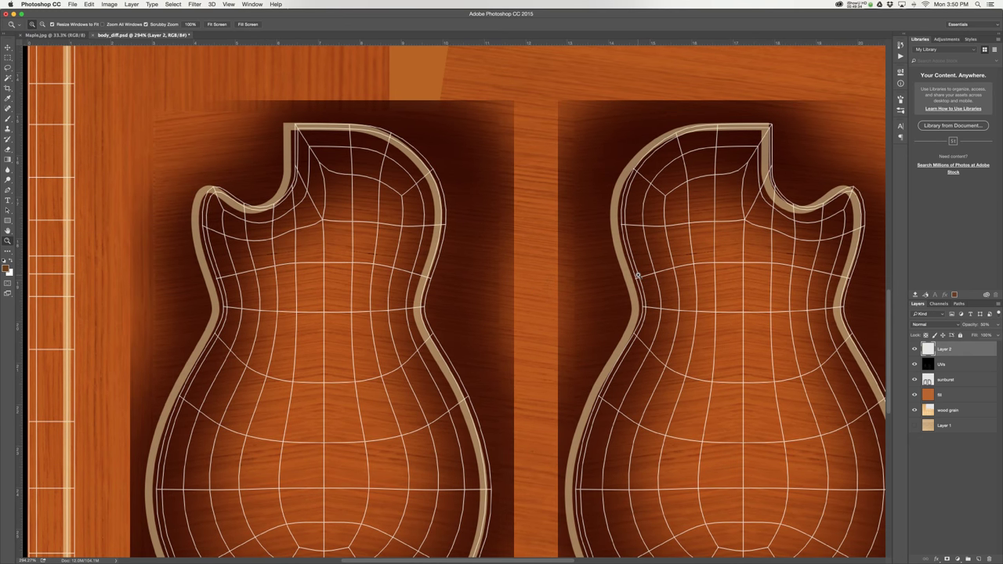
# Fine-tune the border layer's position in small steps until the lines follow both body outlines and the side strip
pyautogui.press('v')
pyautogui.moveTo(638, 275); pyautogui.dragTo(641, 280)
pyautogui.press('Right')
pyautogui.press('Right')
pyautogui.press('Right')
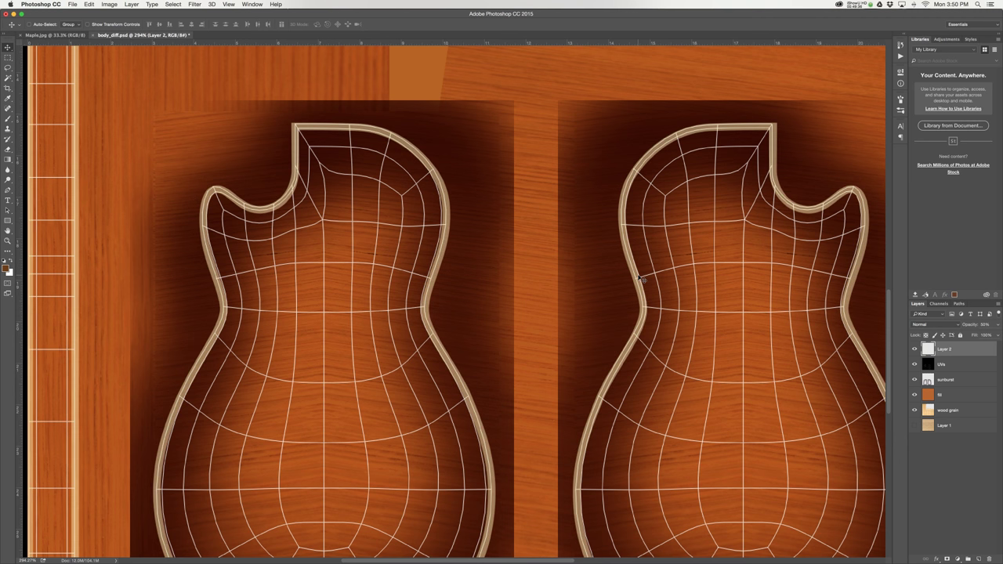
pyautogui.press('Up')
pyautogui.press('Up')
pyautogui.press('Up')
pyautogui.press('Up')
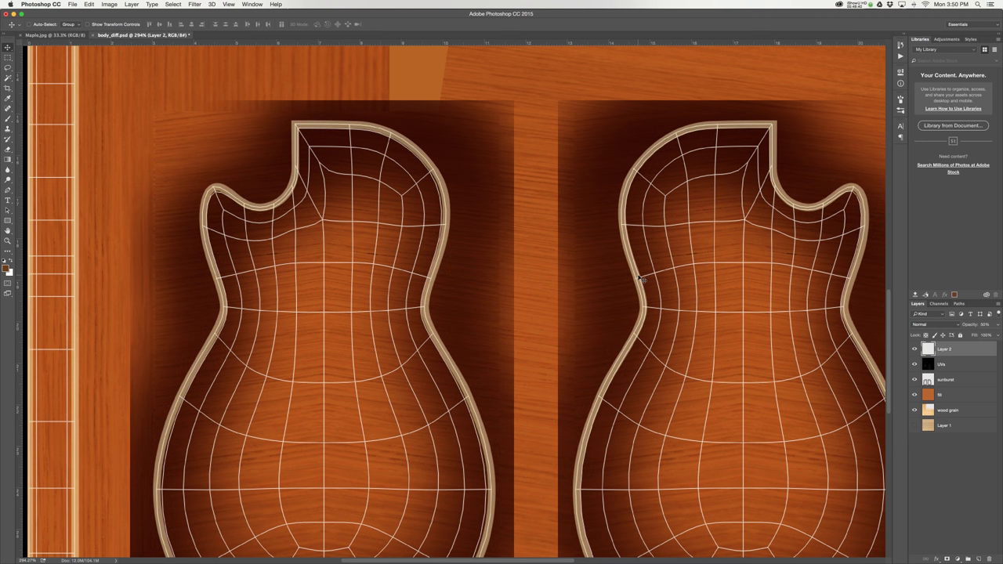
pyautogui.press('Left')
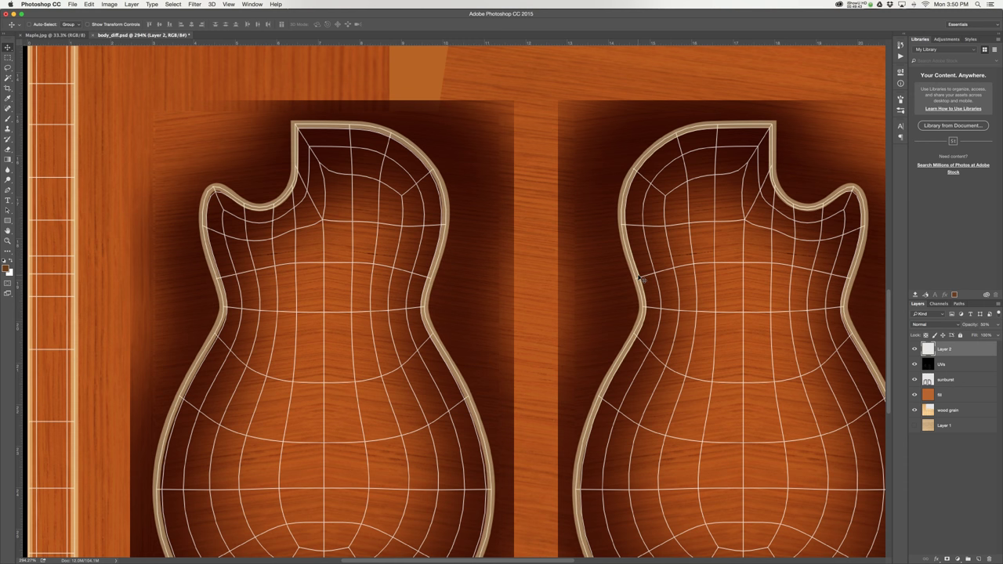
# Move the border layer beneath the UVs layer and hide the UVs layer
pyautogui.moveTo(315, 313); pyautogui.dragTo(440, 307)
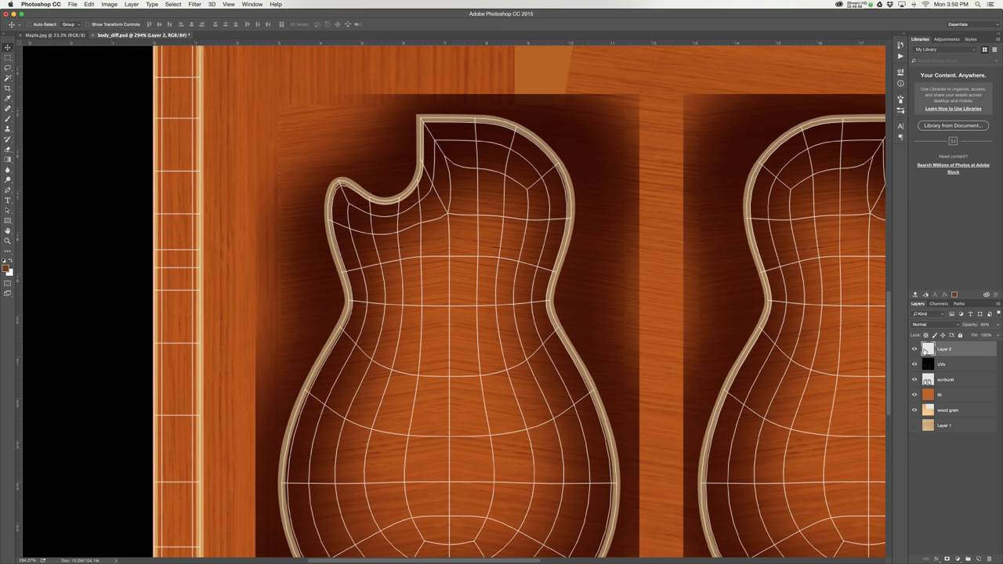
pyautogui.moveTo(948, 352); pyautogui.dragTo(938, 367)
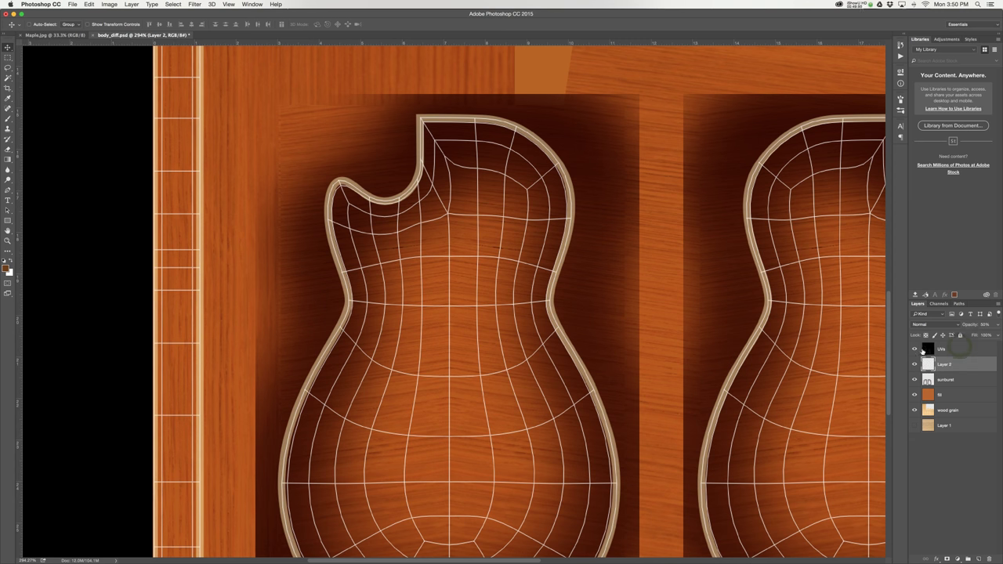
pyautogui.click(915, 350)
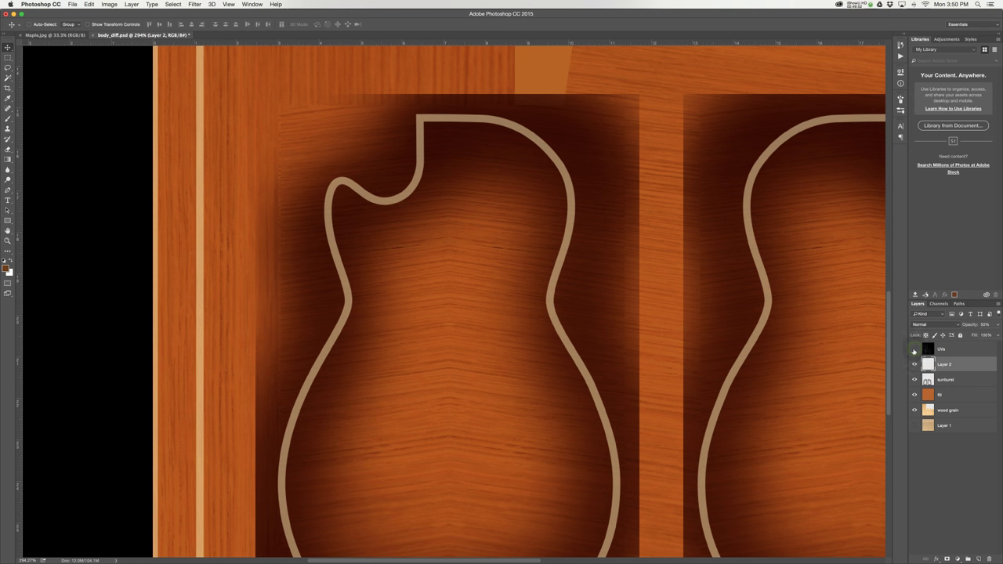
# Restore the border layer's opacity to 100% and save body_diff.psd
pyautogui.moveTo(827, 335)
pyautogui.mouseDown()
pyautogui.moveTo(768, 337)
pyautogui.moveTo(767, 347)
pyautogui.mouseUp()
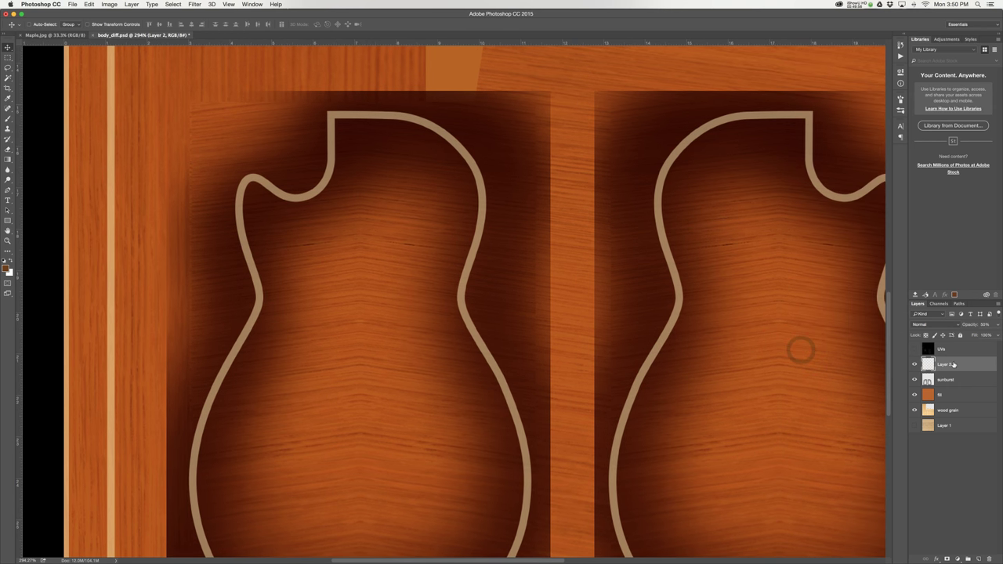
pyautogui.press('0')
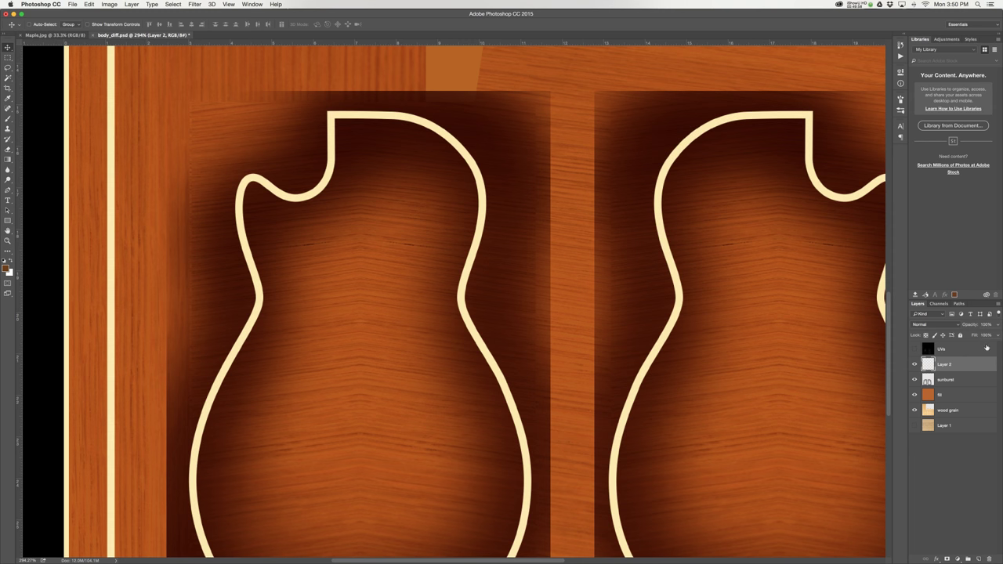
pyautogui.moveTo(709, 334); pyautogui.dragTo(718, 322)
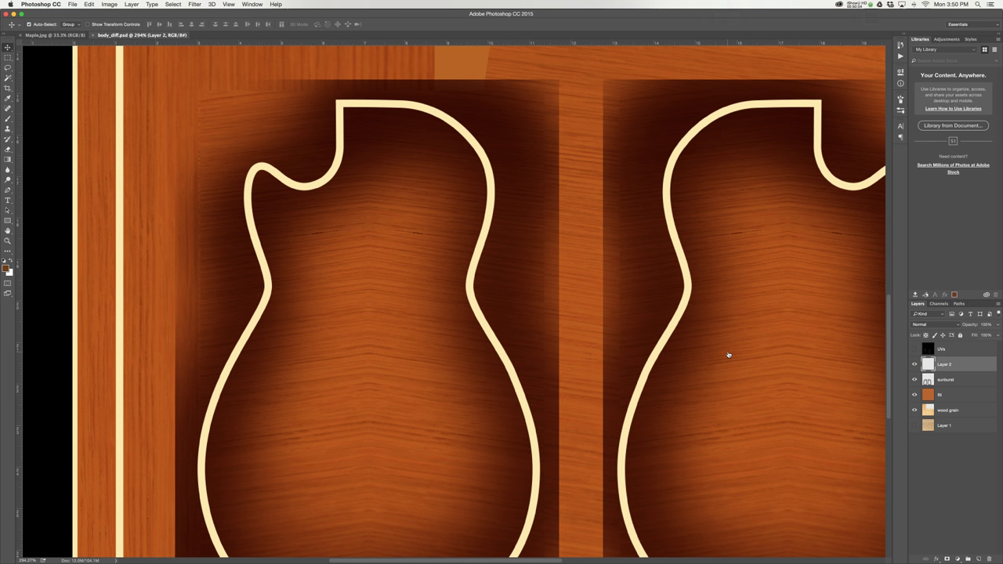
# Switch to Maya and re-render the guitar body with the updated body_diff.psd texture
pyautogui.press('super+Tab')
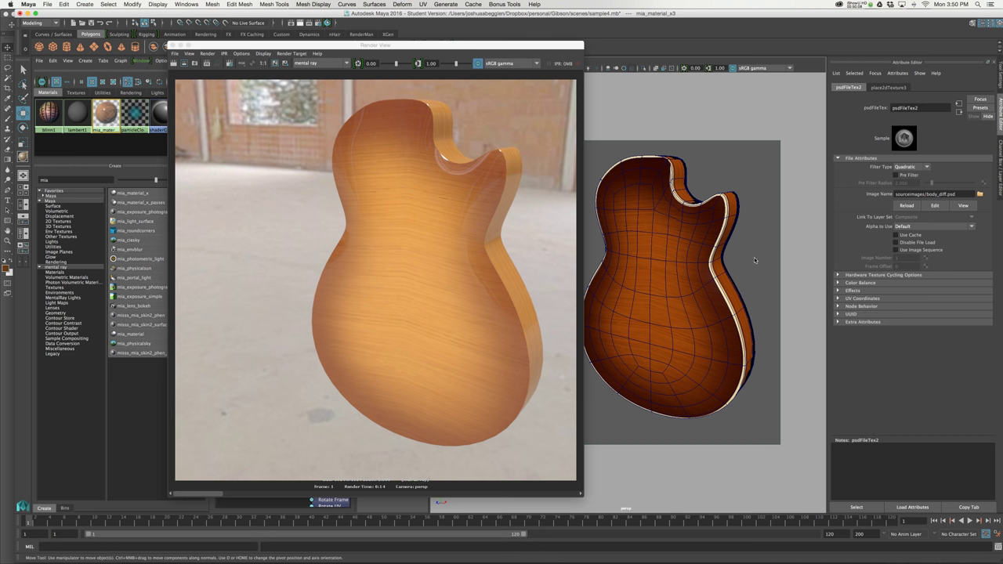
pyautogui.click(277, 65)
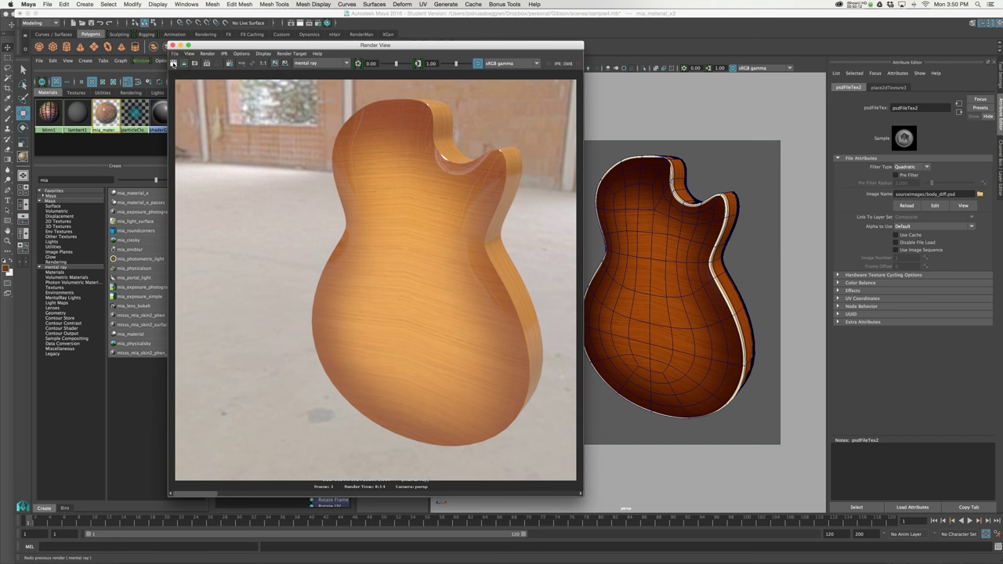
pyautogui.click(173, 63)
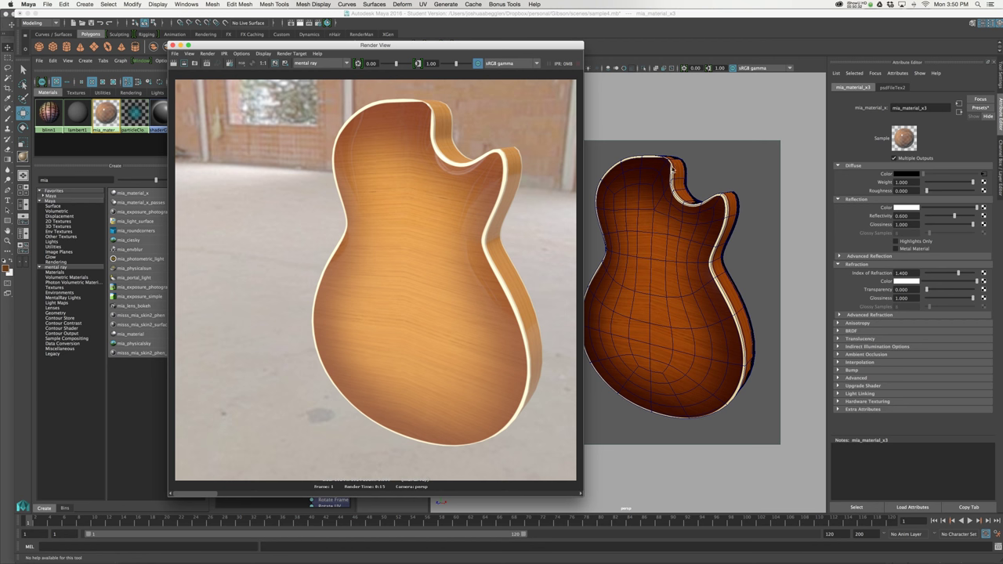
# Try to crease the edge across the body's side at the upper cutaway corner to a value of about 1.56
pyautogui.keyDown('alt'); pyautogui.moveTo(688, 221); pyautogui.dragTo(683, 200); pyautogui.keyUp('alt')
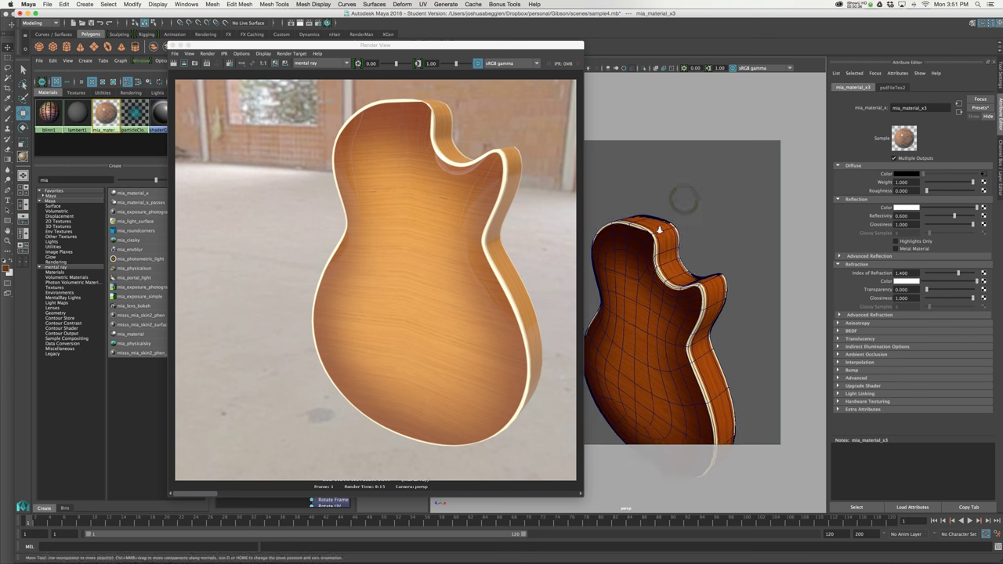
pyautogui.keyDown('alt'); pyautogui.moveTo(684, 199); pyautogui.dragTo(714, 235, button='right'); pyautogui.keyUp('alt')
pyautogui.keyDown('alt'); pyautogui.moveTo(715, 235); pyautogui.dragTo(704, 293, button='middle'); pyautogui.keyUp('alt')
pyautogui.moveTo(662, 227)
pyautogui.keyDown('alt'); pyautogui.mouseDown(button='right')
pyautogui.moveTo(682, 250)
pyautogui.moveTo(680, 223)
pyautogui.mouseUp(button='right'); pyautogui.keyUp('alt')
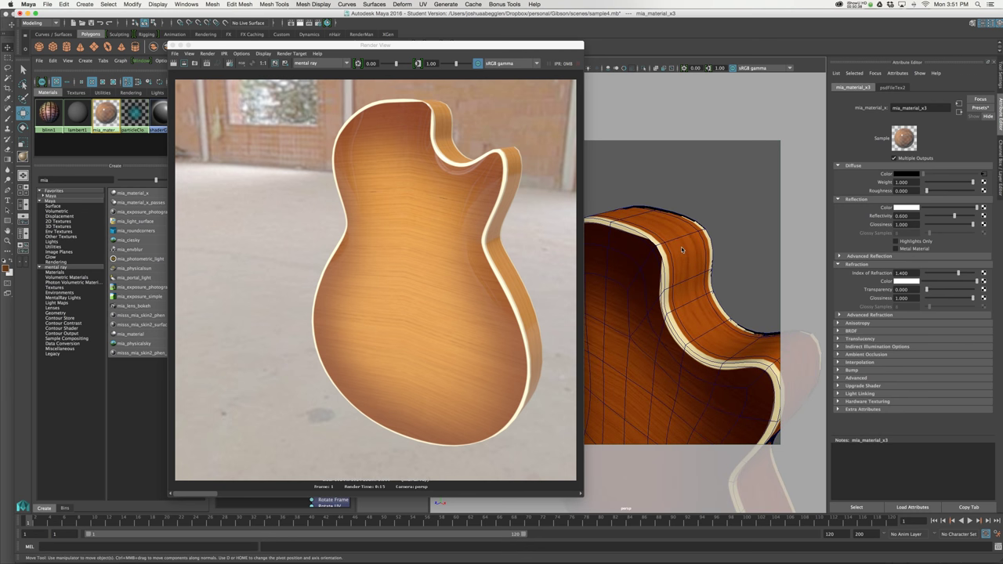
pyautogui.moveTo(715, 250)
pyautogui.keyDown('alt'); pyautogui.mouseDown()
pyautogui.moveTo(694, 260)
pyautogui.moveTo(717, 252)
pyautogui.mouseUp(); pyautogui.keyUp('alt')
pyautogui.click(686, 266)
pyautogui.click(392, 3)
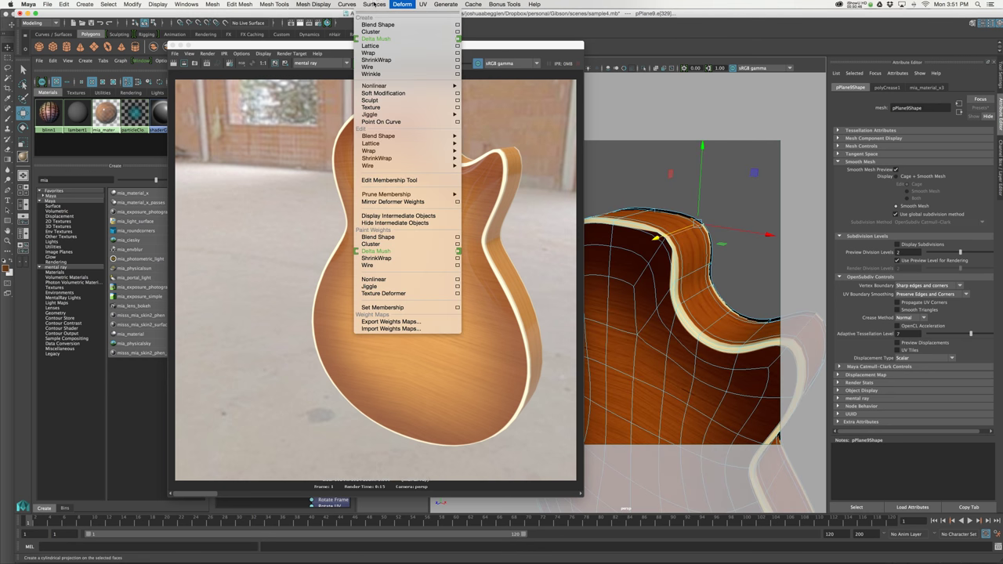
pyautogui.moveTo(275, 4)
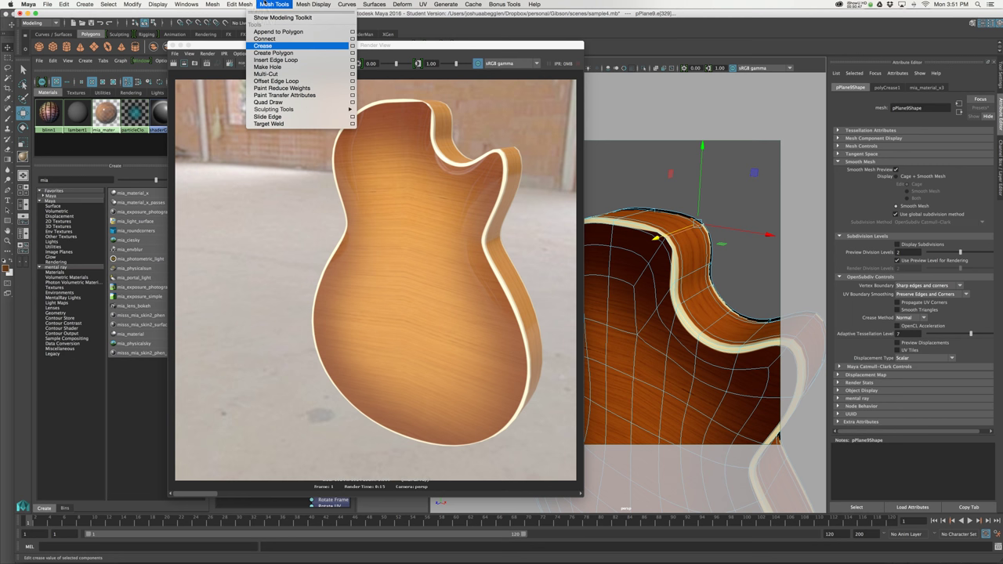
pyautogui.click(275, 47)
pyautogui.moveTo(655, 210); pyautogui.dragTo(707, 210, button='middle')
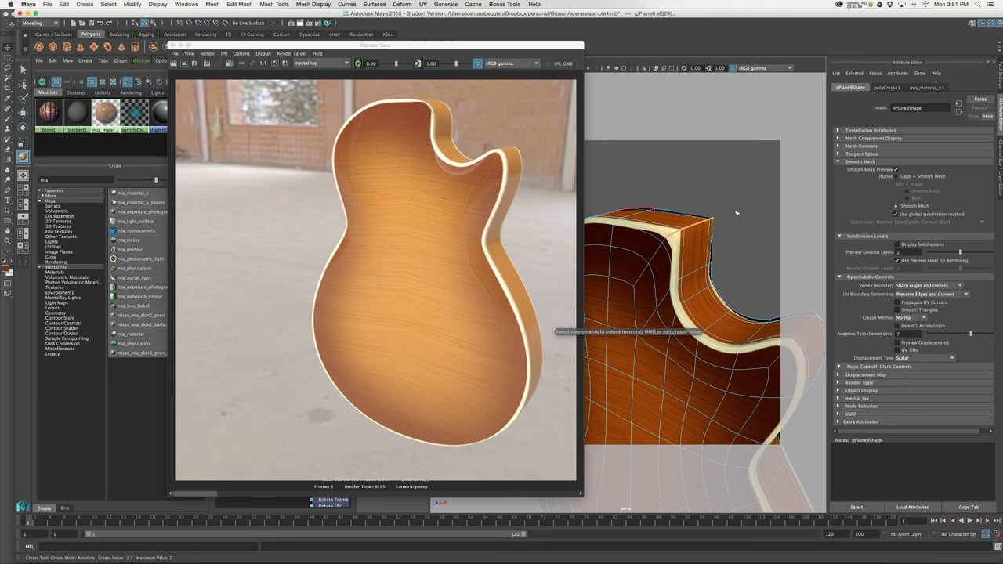
pyautogui.moveTo(712, 220); pyautogui.dragTo(704, 223, button='middle')
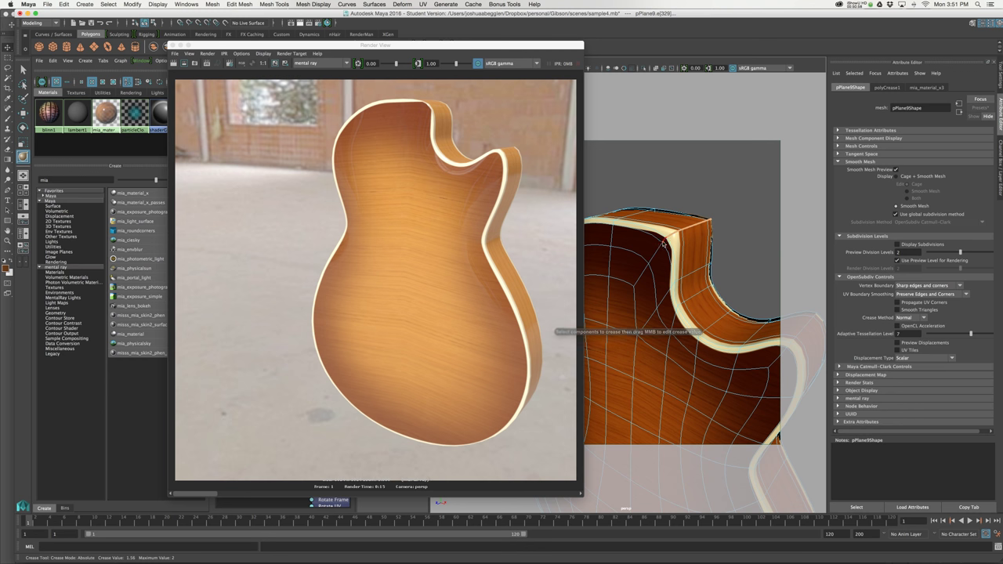
# Try to crease the neighboring edges around the binding at the upper cutaway corner
pyautogui.click(708, 246)
pyautogui.keyDown('alt'); pyautogui.moveTo(708, 246); pyautogui.dragTo(729, 256); pyautogui.keyUp('alt')
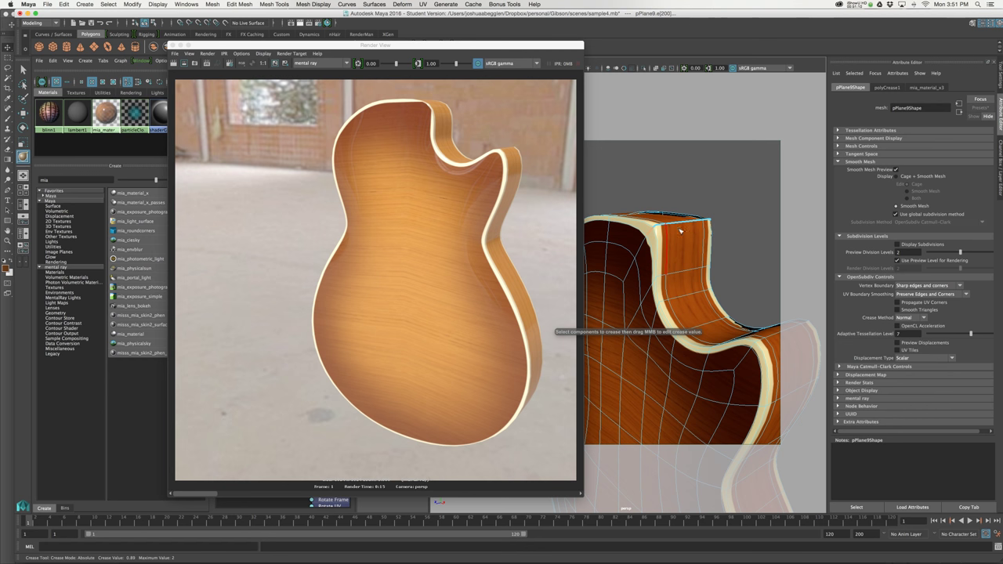
pyautogui.moveTo(640, 245)
pyautogui.keyDown('alt'); pyautogui.mouseDown()
pyautogui.moveTo(621, 256)
pyautogui.moveTo(698, 264)
pyautogui.moveTo(658, 237)
pyautogui.mouseUp(); pyautogui.keyUp('alt')
pyautogui.moveTo(658, 236); pyautogui.dragTo(704, 218, button='middle')
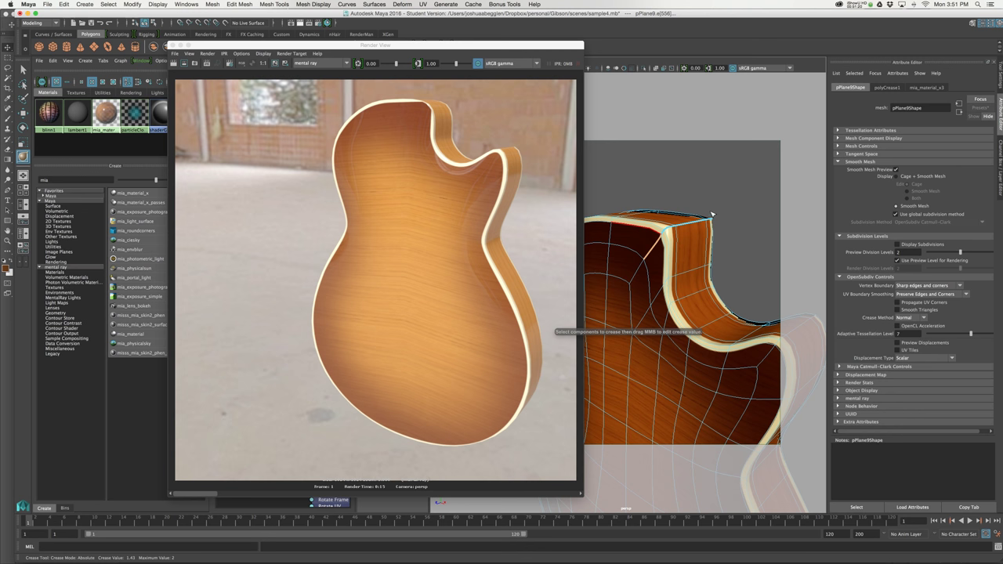
pyautogui.keyDown('alt'); pyautogui.moveTo(712, 224); pyautogui.dragTo(622, 250); pyautogui.keyUp('alt')
pyautogui.moveTo(621, 251); pyautogui.dragTo(817, 229, button='middle')
pyautogui.moveTo(680, 223); pyautogui.dragTo(768, 189, button='middle')
pyautogui.scroll(3, 695, 191)
pyautogui.keyDown('alt'); pyautogui.moveTo(695, 191); pyautogui.dragTo(688, 197, button='middle'); pyautogui.keyUp('alt')
# Undo the edge creases at the upper cutaway corner
pyautogui.press('super+z')
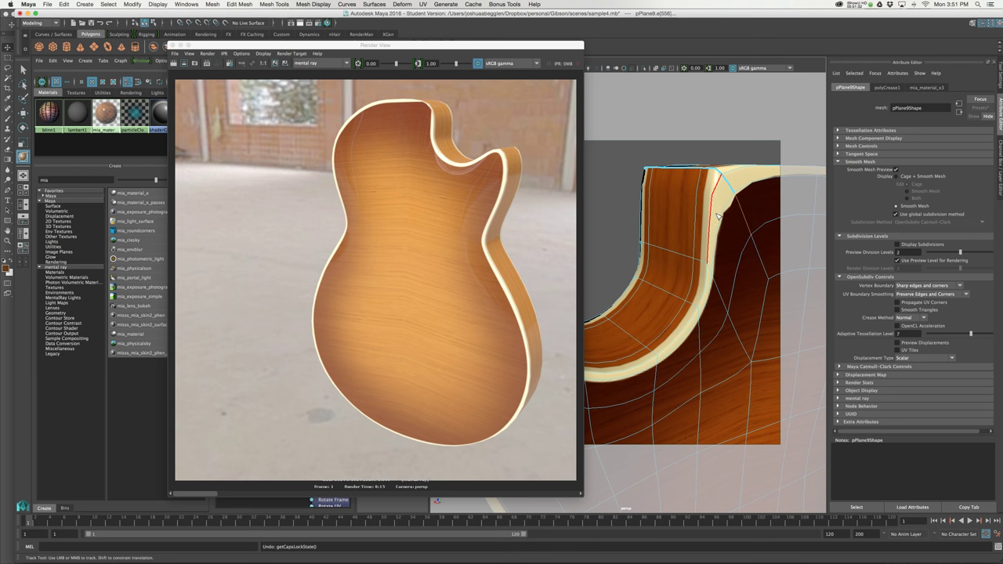
pyautogui.keyDown('alt'); pyautogui.moveTo(711, 206); pyautogui.dragTo(815, 210); pyautogui.keyUp('alt')
pyautogui.keyDown('alt'); pyautogui.moveTo(701, 205); pyautogui.dragTo(716, 247, button='middle'); pyautogui.keyUp('alt')
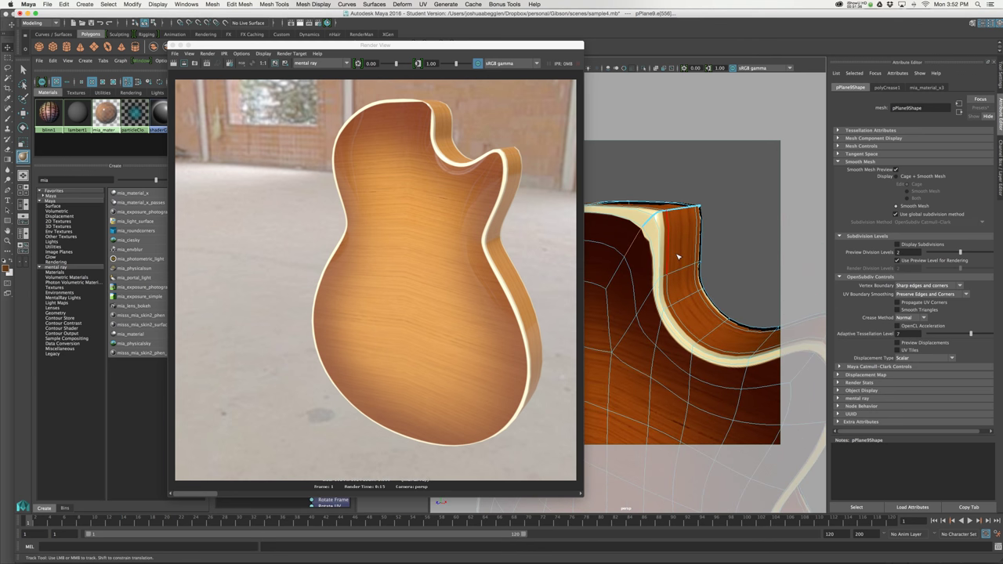
pyautogui.moveTo(682, 251)
pyautogui.keyDown('alt'); pyautogui.mouseDown()
pyautogui.moveTo(661, 253)
pyautogui.moveTo(683, 241)
pyautogui.mouseUp(); pyautogui.keyUp('alt')
pyautogui.keyDown('alt'); pyautogui.moveTo(675, 250); pyautogui.dragTo(682, 240, button='middle'); pyautogui.keyUp('alt')
pyautogui.hotkey('ctrl', 'z')
pyautogui.hotkey('ctrl', 'z')
pyautogui.hotkey('ctrl', 'z')
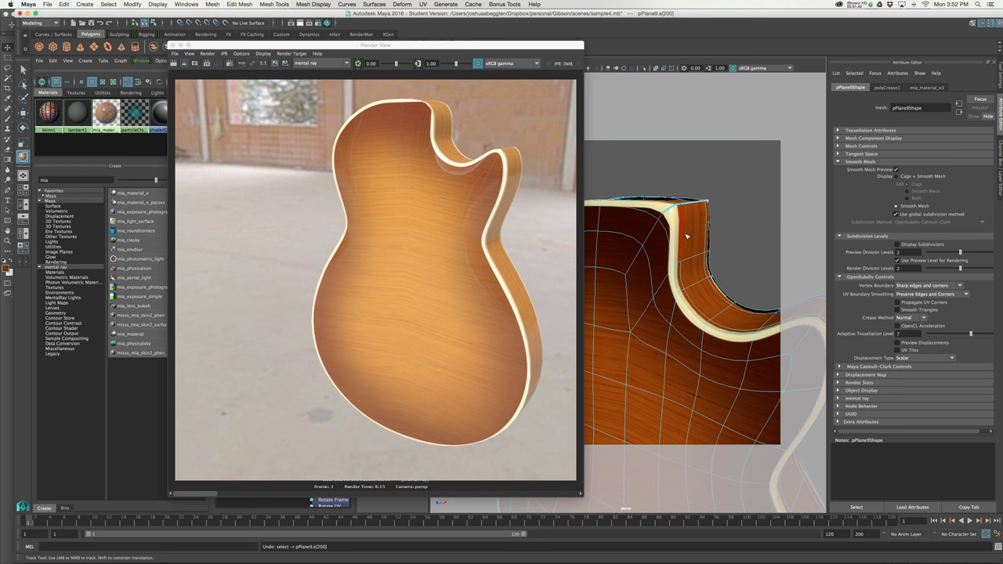
pyautogui.click(687, 235)
pyautogui.moveTo(686, 235)
pyautogui.keyDown('alt'); pyautogui.mouseDown()
pyautogui.moveTo(598, 250)
pyautogui.moveTo(703, 245)
pyautogui.mouseUp(); pyautogui.keyUp('alt')
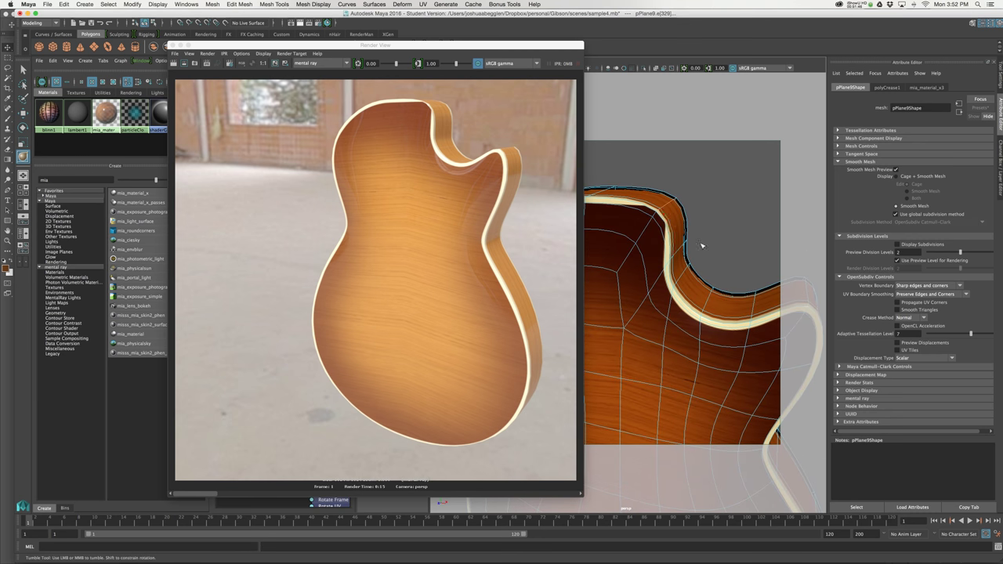
# Return the guitar body mesh to object selection and show its whole UV layout in the UV Editor
pyautogui.moveTo(671, 243); pyautogui.dragTo(709, 225, button='right')
pyautogui.press('w')
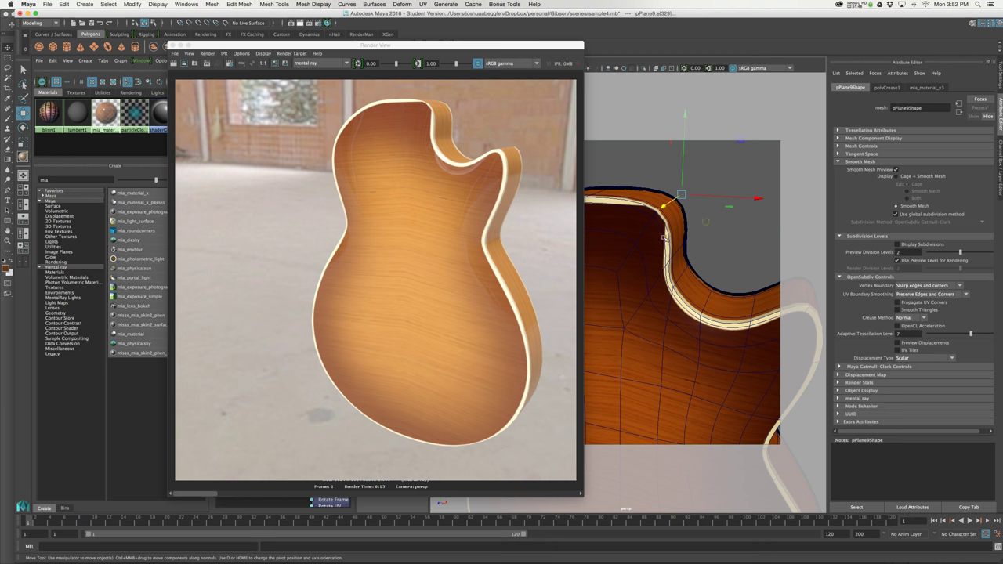
pyautogui.click(663, 220)
pyautogui.moveTo(661, 229); pyautogui.dragTo(671, 217, button='right')
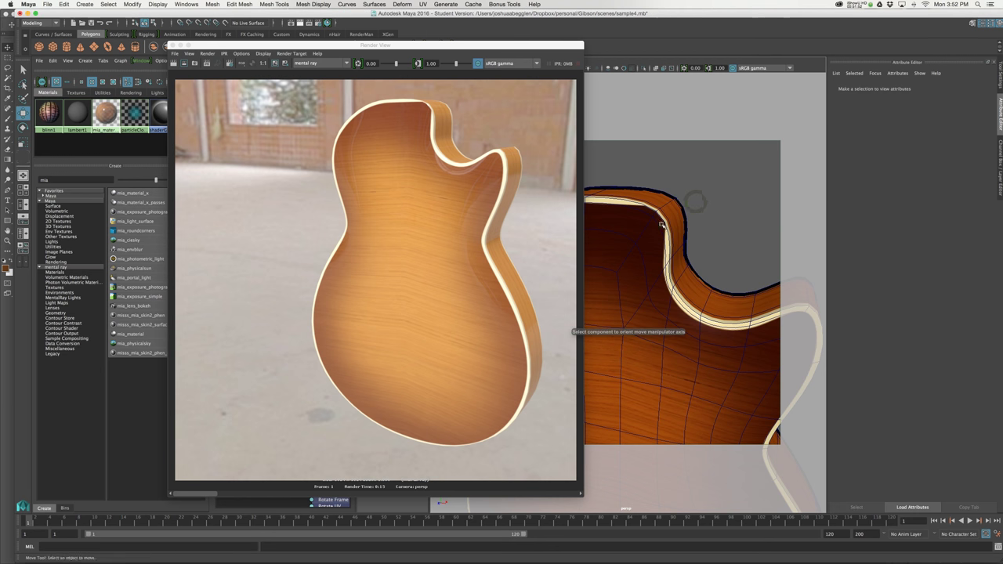
pyautogui.click(670, 218)
pyautogui.click(423, 4)
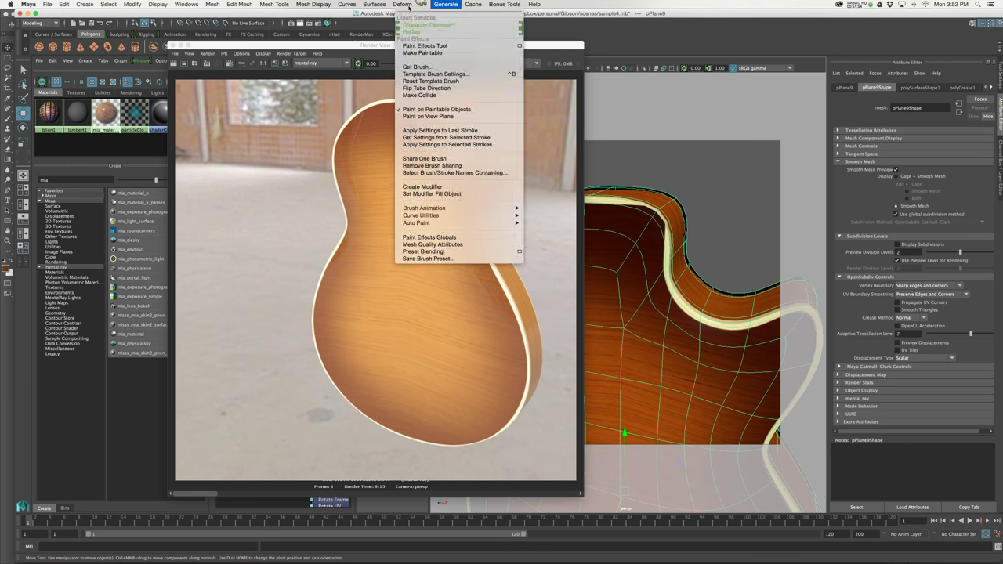
pyautogui.click(415, 26)
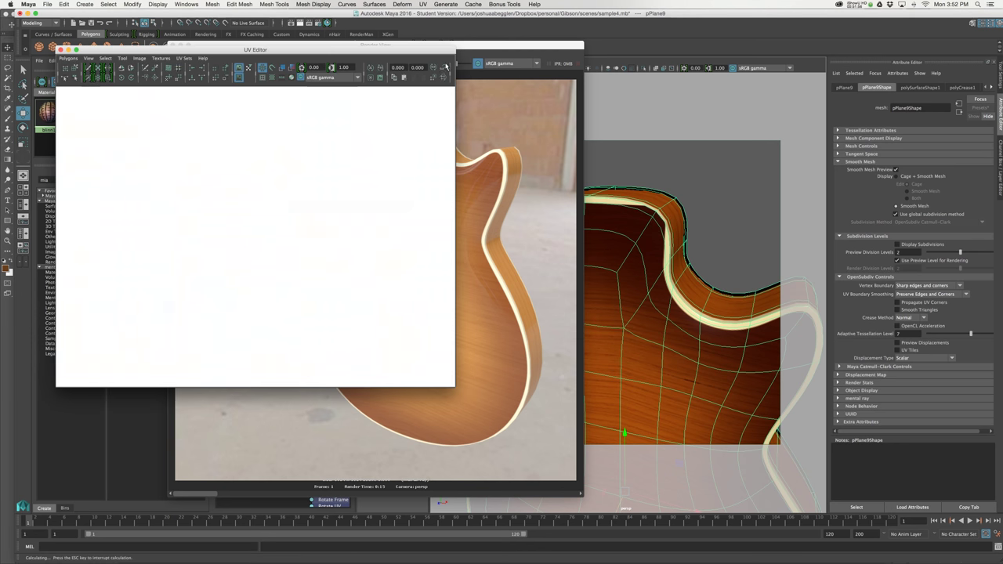
pyautogui.keyDown('alt'); pyautogui.moveTo(290, 229); pyautogui.dragTo(429, 277, button='right'); pyautogui.keyUp('alt')
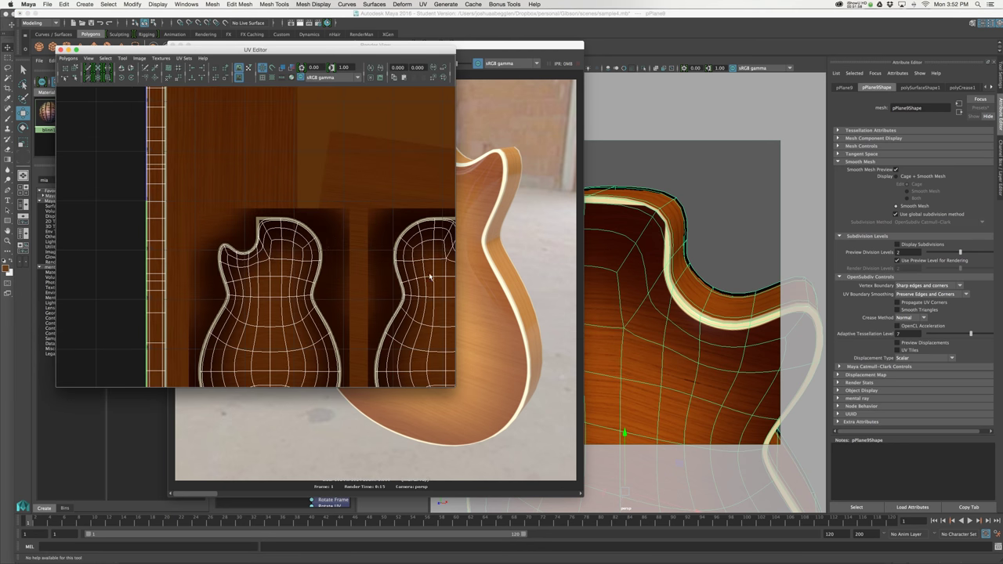
pyautogui.keyDown('alt'); pyautogui.moveTo(321, 236); pyautogui.dragTo(231, 217, button='middle'); pyautogui.keyUp('alt')
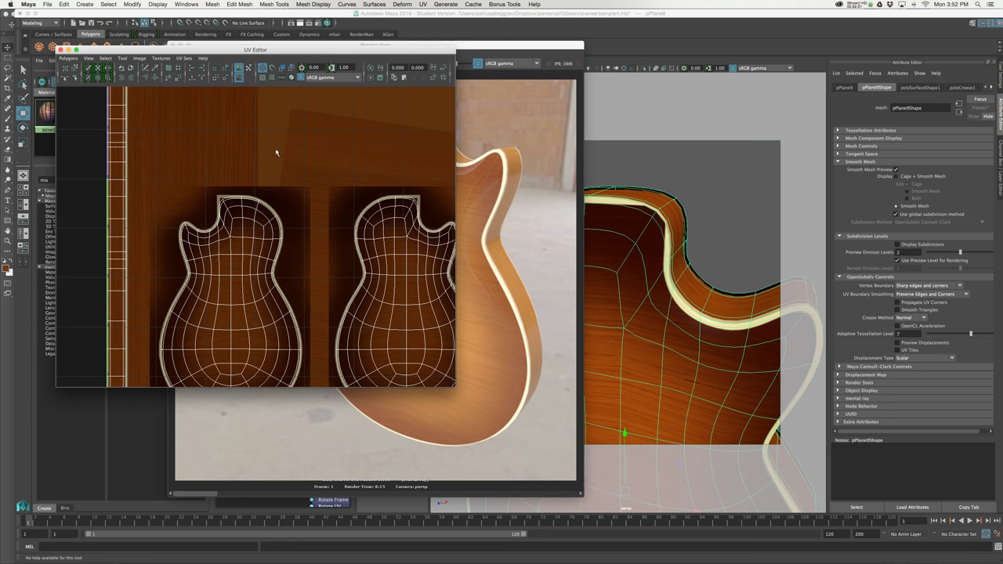
# Export a 2048 × 2048 TIFF UV snapshot of the guitar body as outUV_body in the Gibson images folder
pyautogui.click(69, 58)
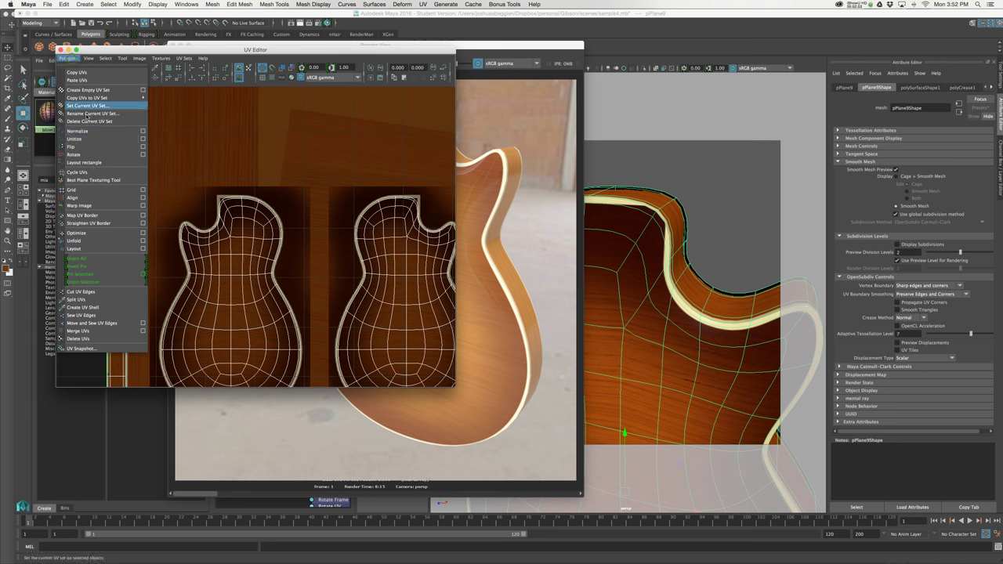
pyautogui.click(116, 349)
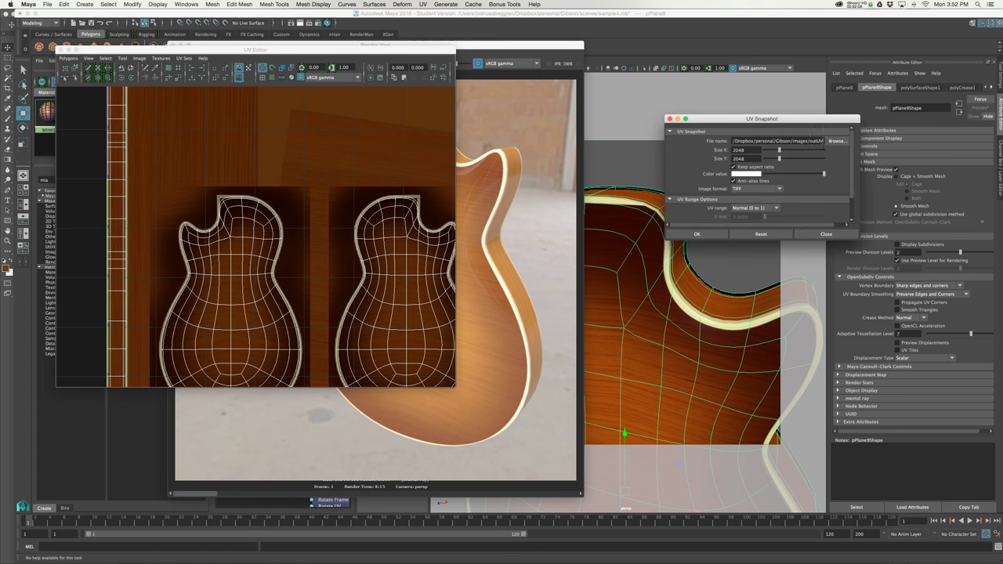
pyautogui.write('_body')
pyautogui.click(696, 234)
pyautogui.click(744, 186)
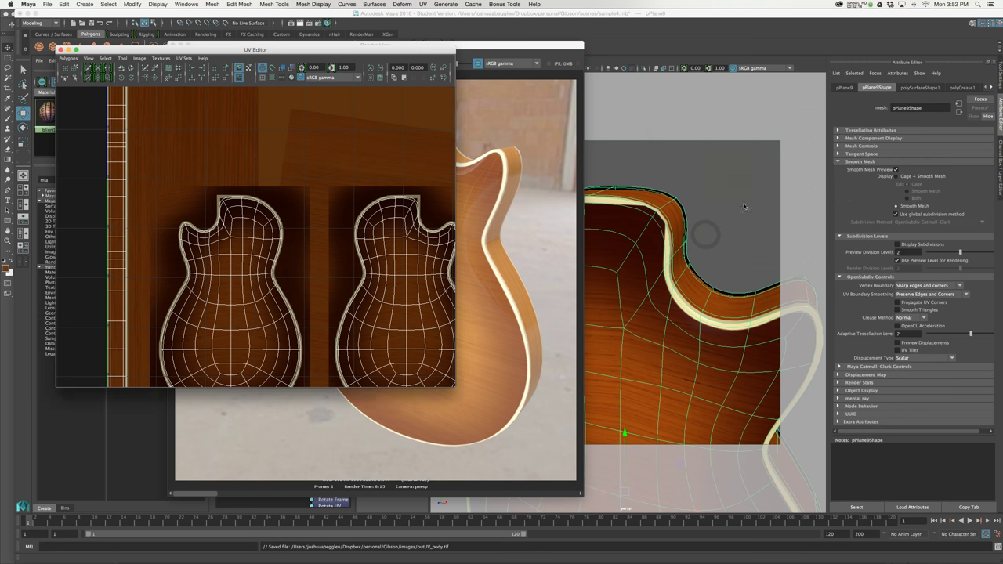
pyautogui.click(699, 260)
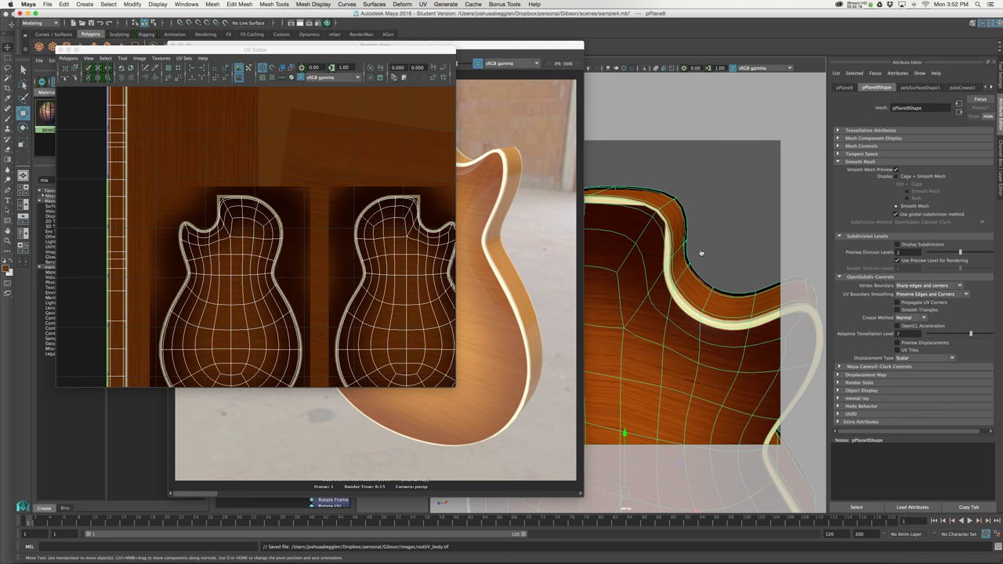
# Switch to Finder and browse Dropbox to the images folder of the personal Gibson project
pyautogui.press('super+Tab')
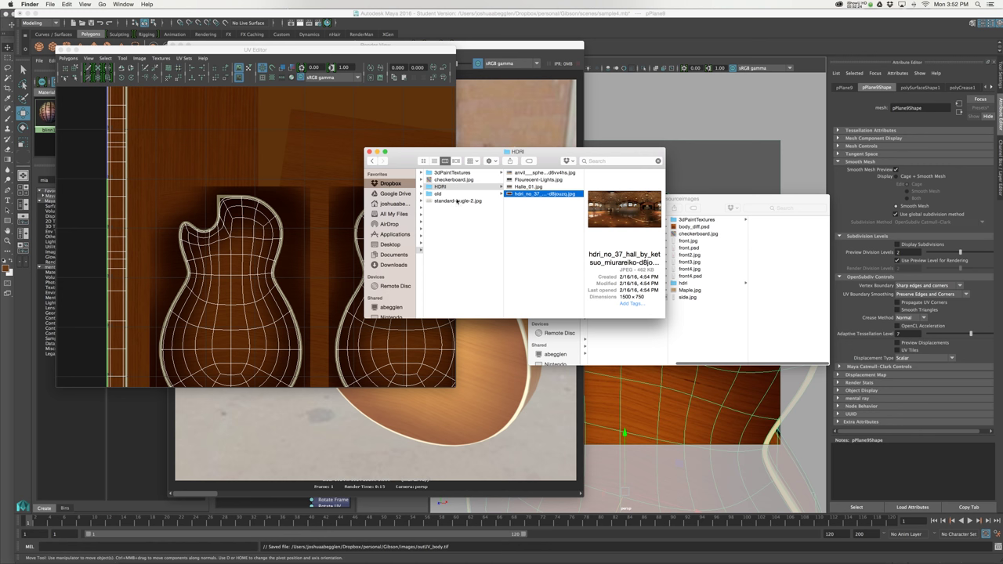
pyautogui.hscroll(-5, 455, 215)
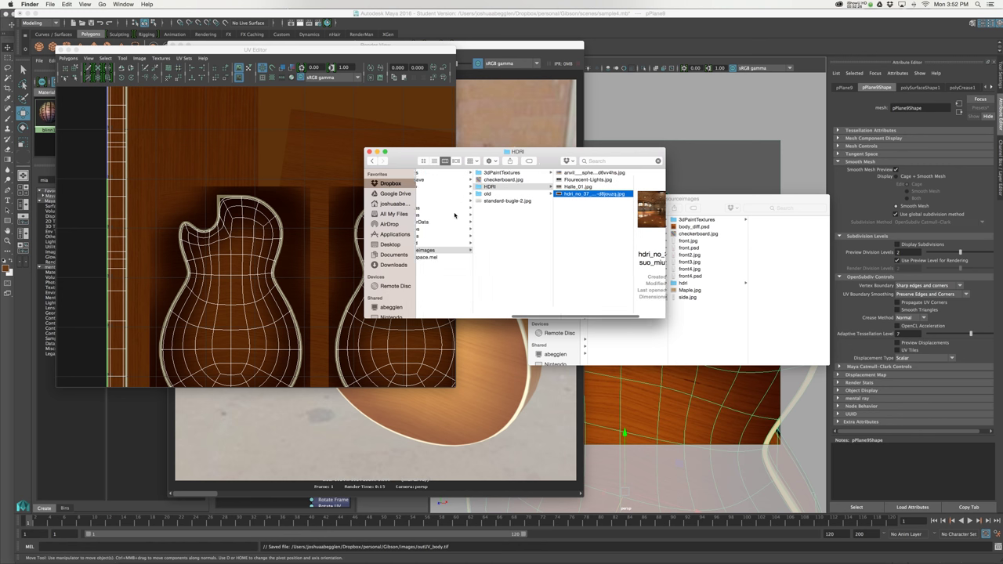
pyautogui.click(439, 209)
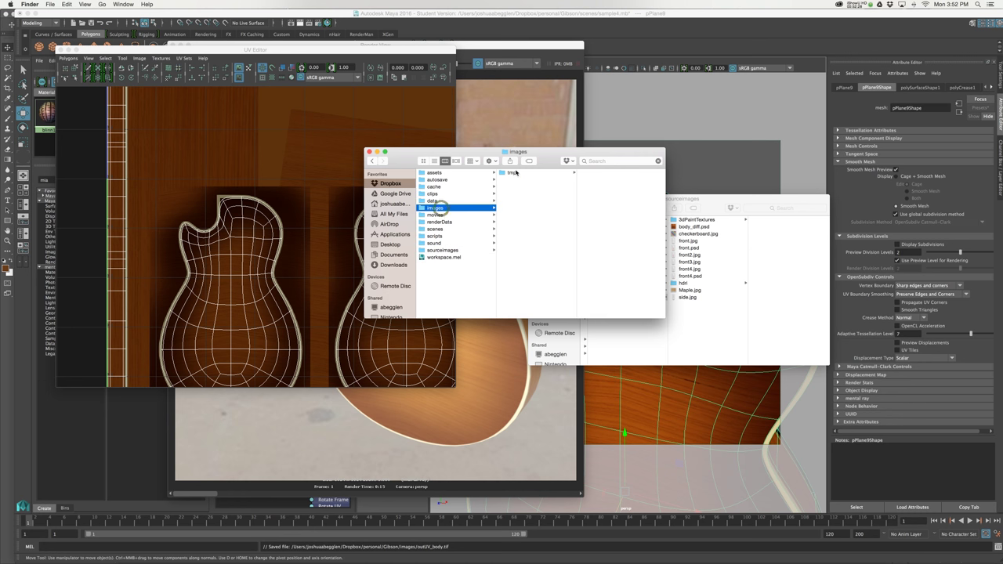
pyautogui.click(392, 183)
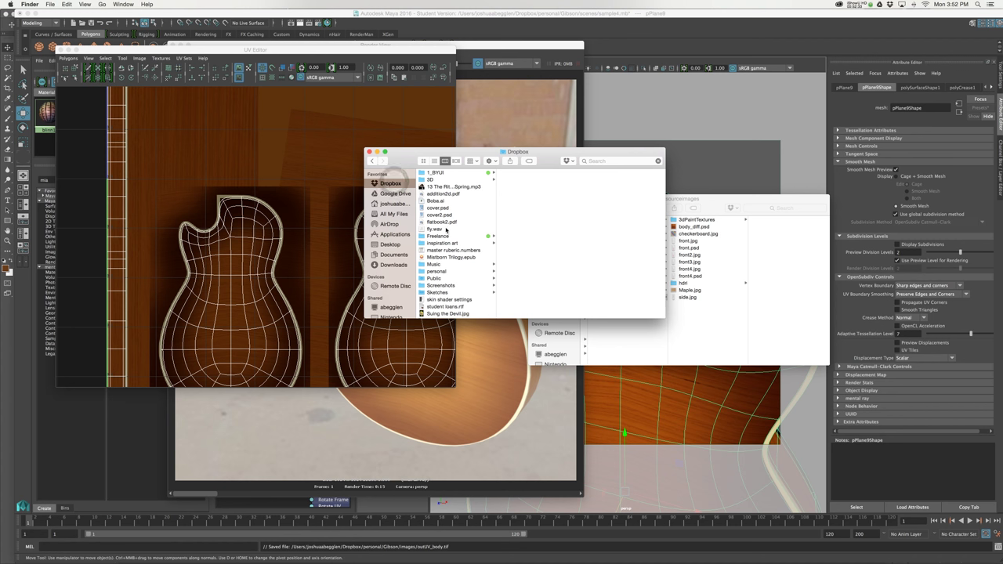
pyautogui.click(444, 272)
pyautogui.click(515, 208)
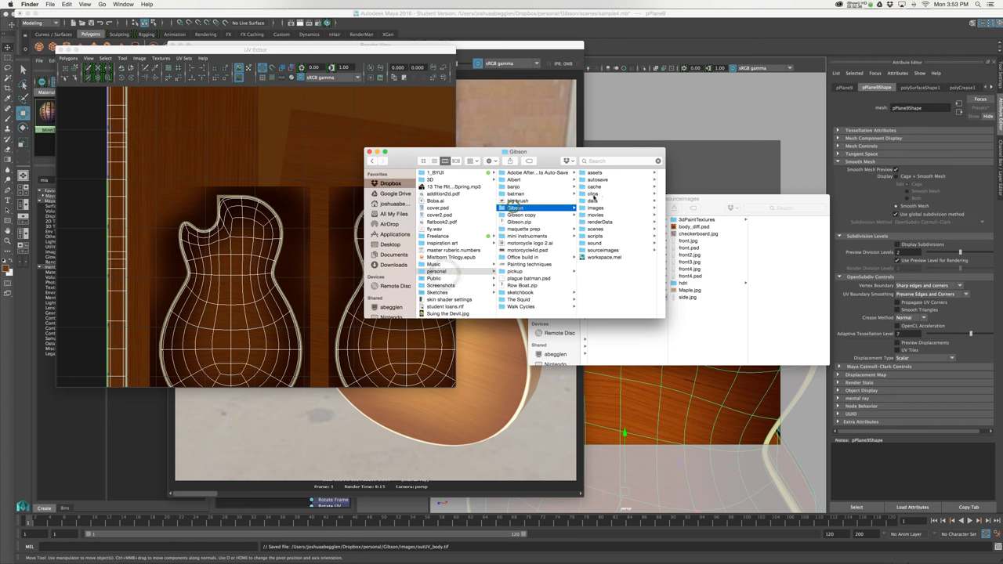
pyautogui.click(597, 209)
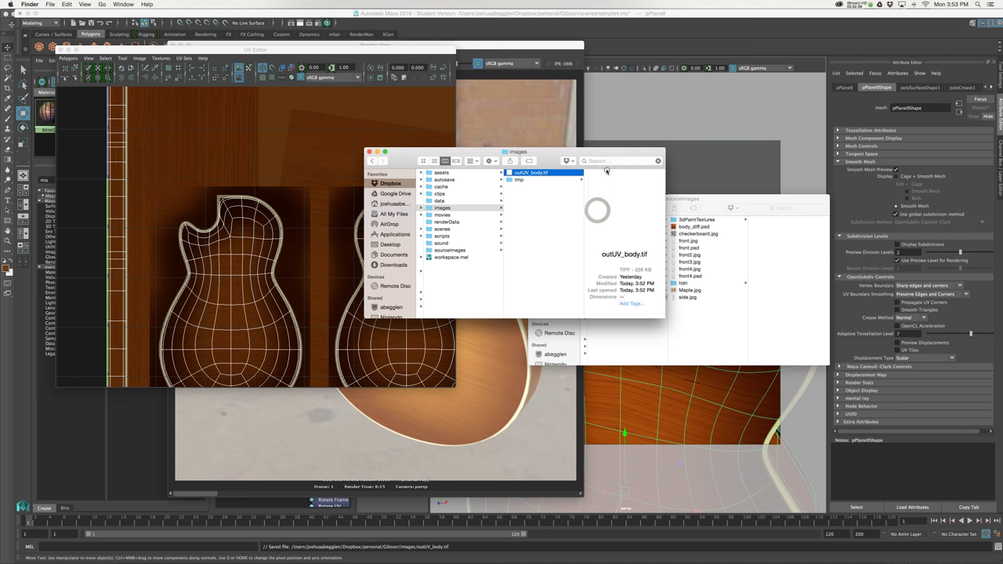
# Open outUV_body.tif in Photoshop and paste its full image as a new layer in body_diff.psd
pyautogui.rightClick(543, 173)
pyautogui.moveTo(574, 182)
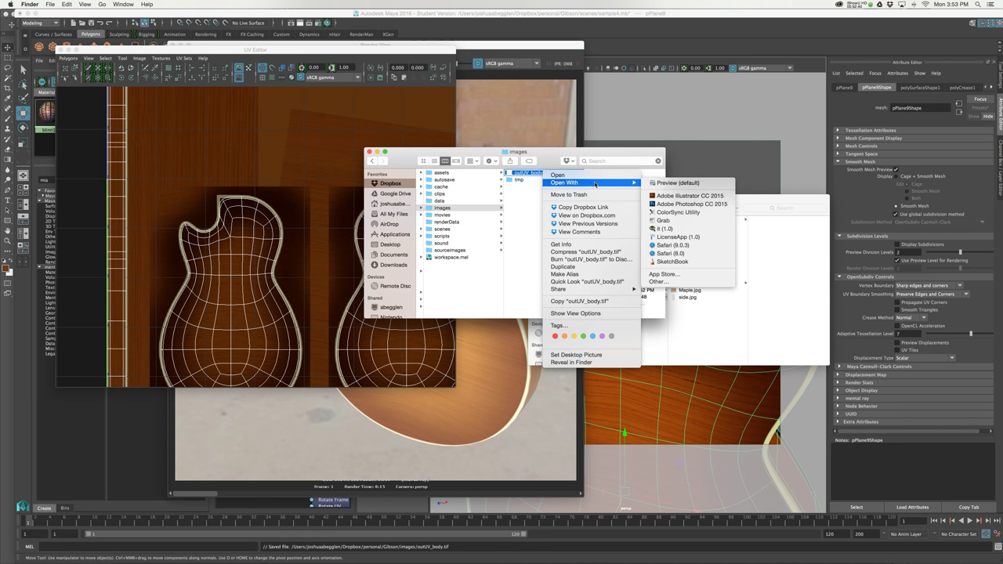
pyautogui.click(671, 203)
pyautogui.press('super+a')
pyautogui.hotkey('ctrl', 'Tab')
pyautogui.hotkey('ctrl', 'Tab')
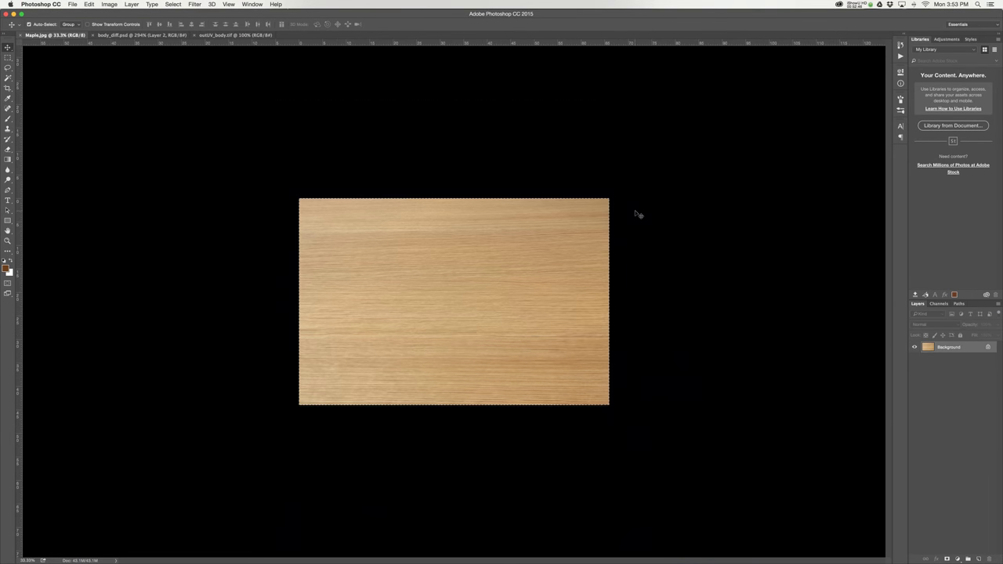
pyautogui.press('super+v')
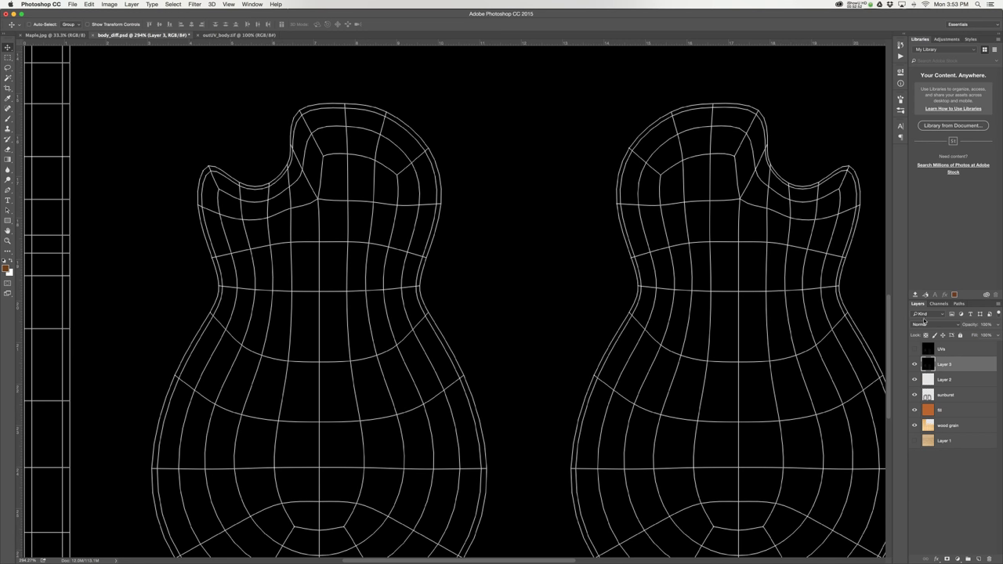
# Set the pasted wireframe layer's blend mode to Screen and rename the layer UVs
pyautogui.click(933, 324)
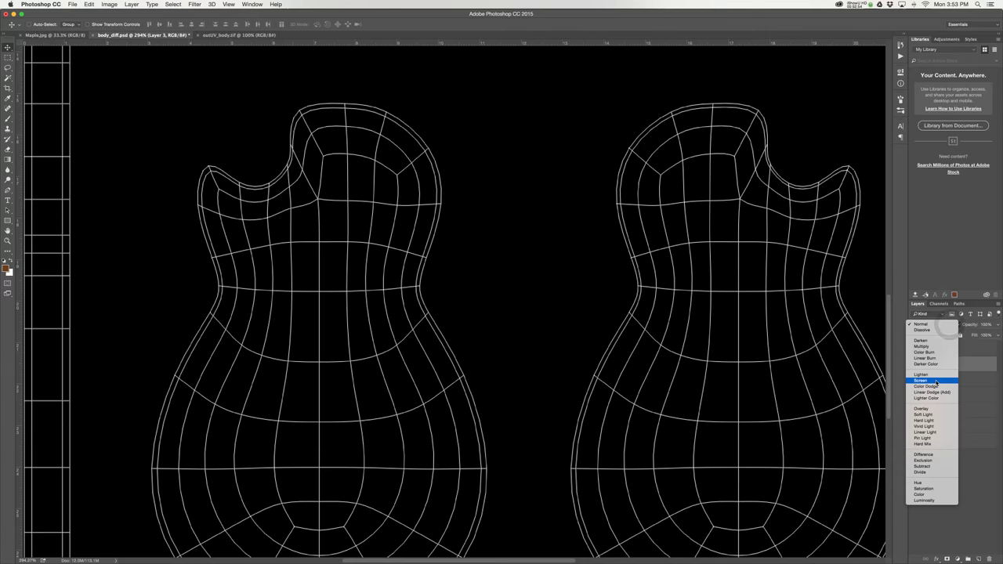
pyautogui.click(936, 381)
pyautogui.doubleClick(944, 365)
pyautogui.write('UVs')
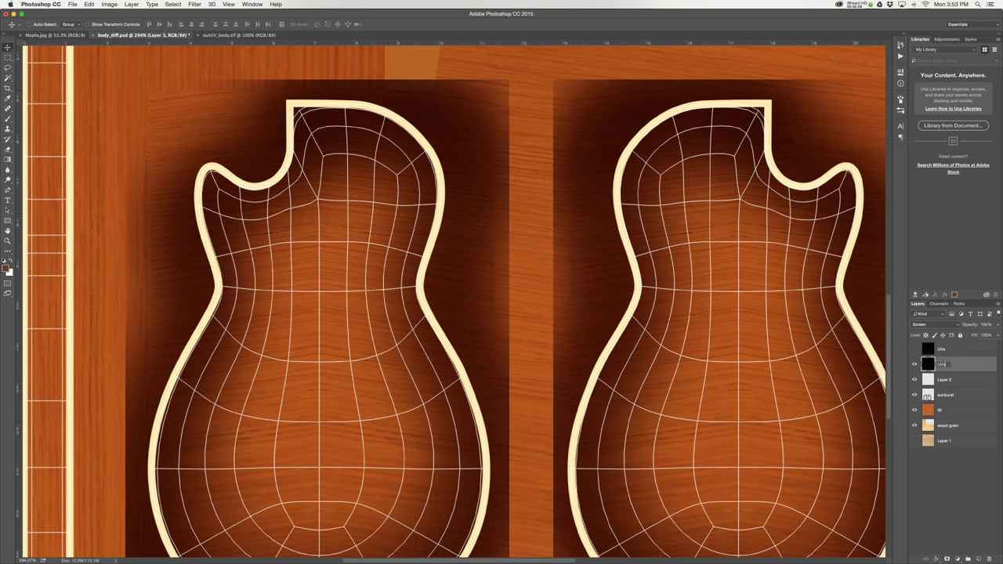
pyautogui.press('Return')
# Delete the outdated UVs layer and hide the cream binding layer, Layer 2, in body_diff.psd
pyautogui.moveTo(976, 351); pyautogui.dragTo(976, 349)
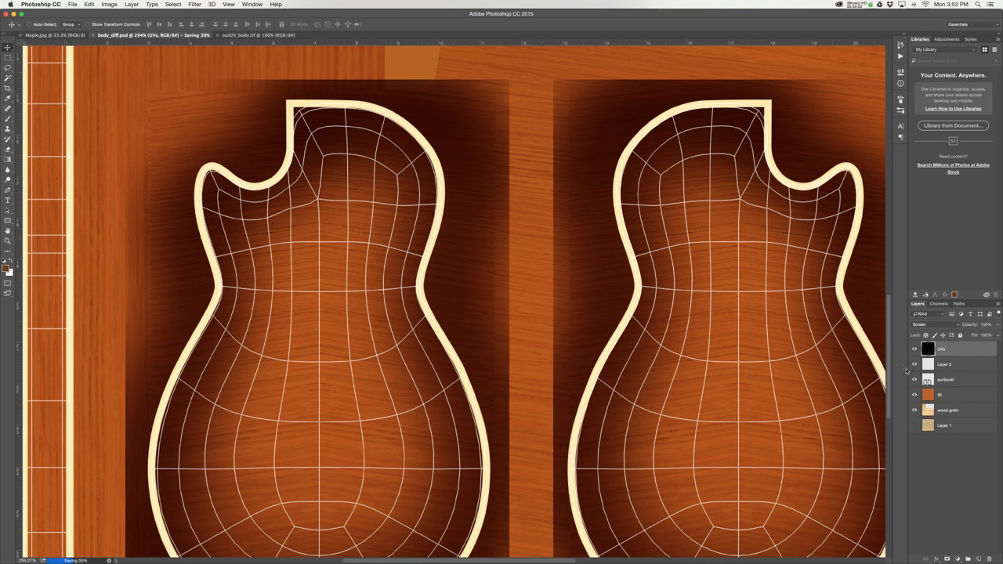
pyautogui.click(915, 366)
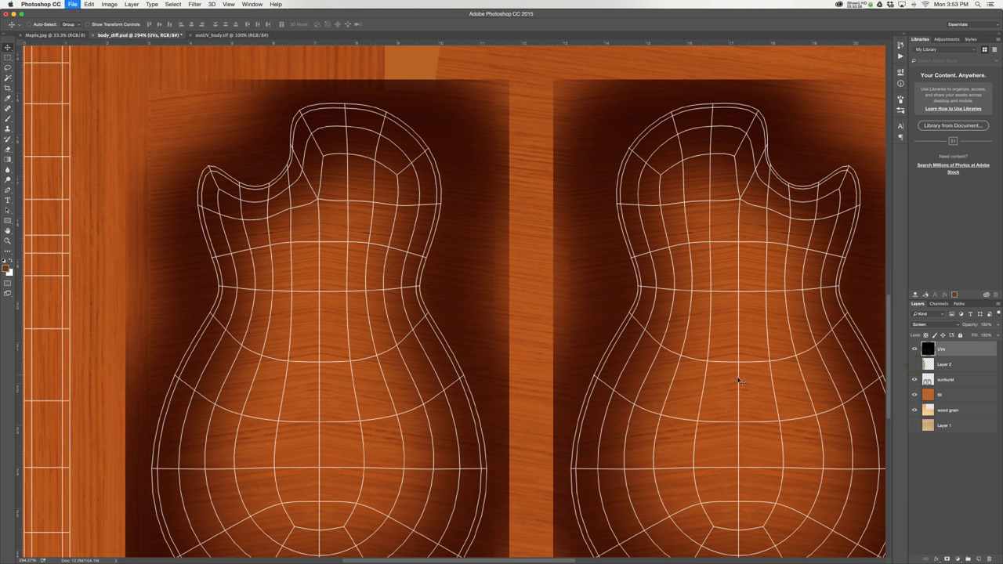
# Switch to Illustrator and round the square upper cutaway corner of the right guitar's binding path to follow the smoothed UV outline
pyautogui.press('super+Tab')
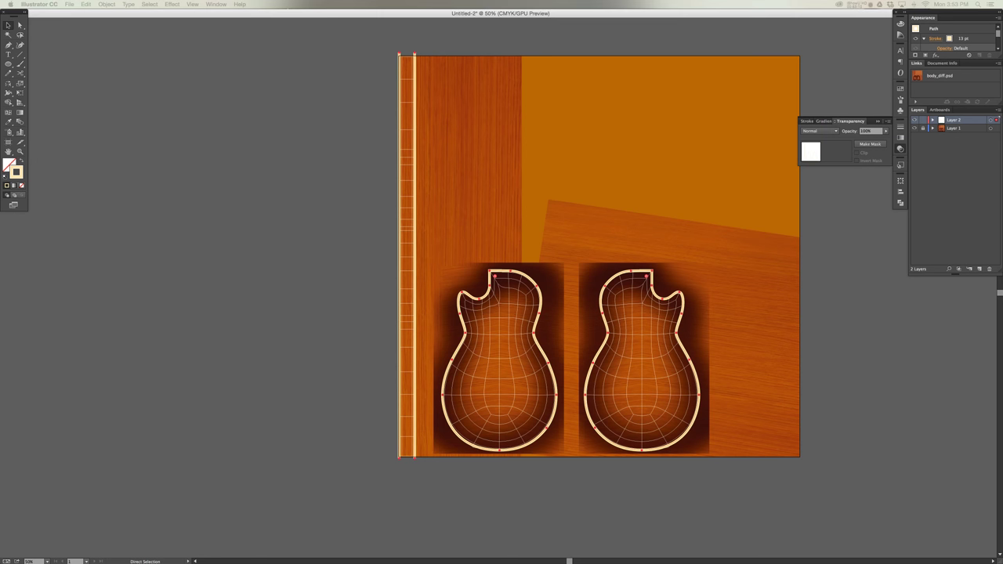
pyautogui.click(722, 247)
pyautogui.rightClick(650, 274)
pyautogui.press('Escape')
pyautogui.press('a')
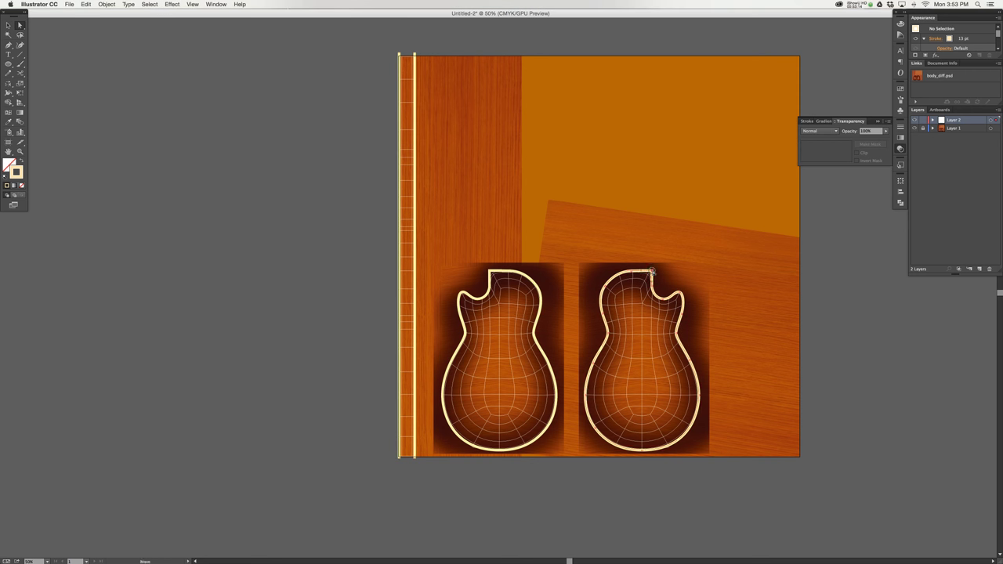
pyautogui.click(652, 271)
pyautogui.press('super+equal')
pyautogui.press('super+equal')
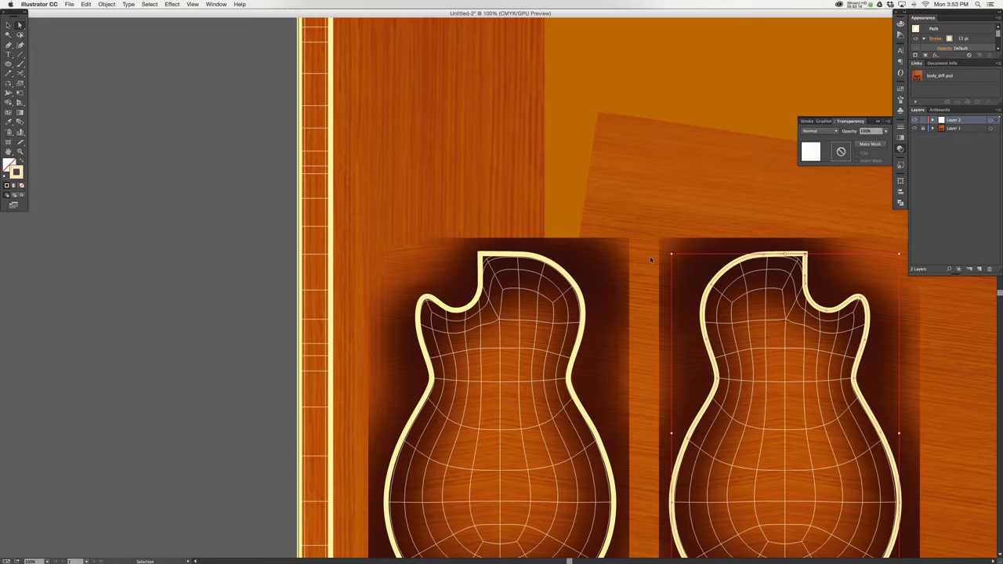
pyautogui.press('super+equal')
pyautogui.moveTo(751, 372); pyautogui.dragTo(531, 378)
pyautogui.click(734, 245)
pyautogui.moveTo(731, 249); pyautogui.dragTo(702, 268)
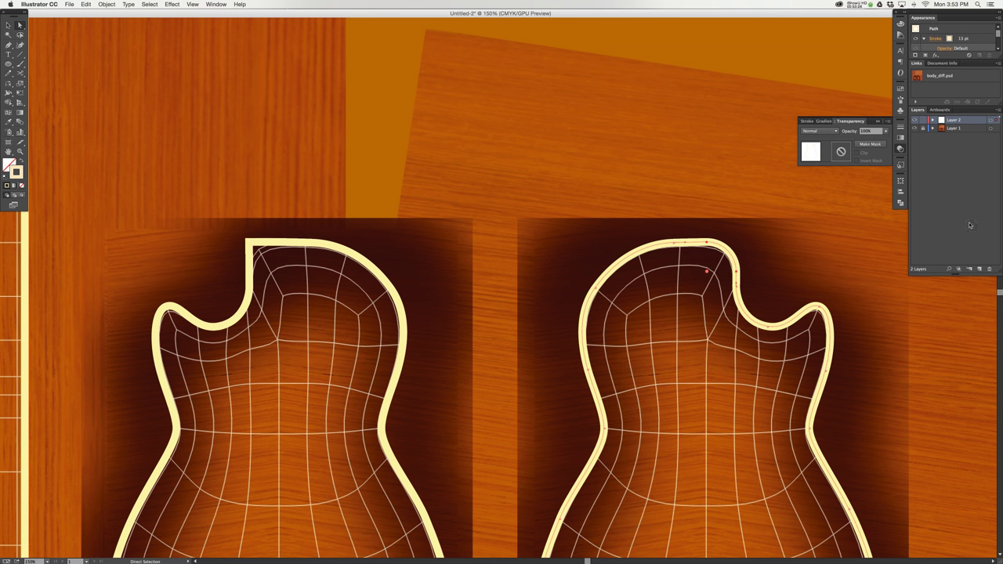
# Lower the right guitar binding path's opacity to 50%
pyautogui.press('w')
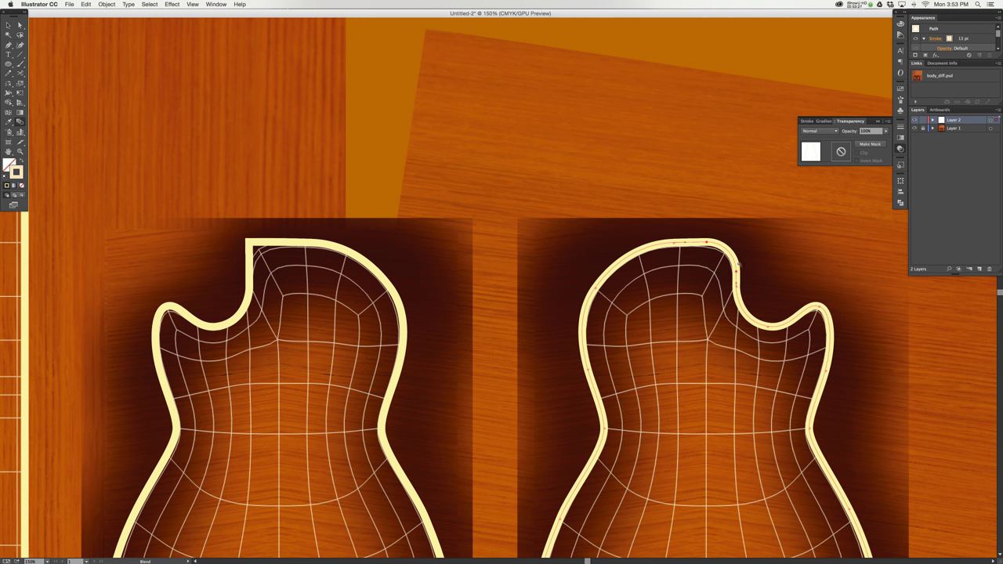
pyautogui.click(871, 133)
pyautogui.moveTo(871, 133); pyautogui.dragTo(845, 133)
pyautogui.write('30')
pyautogui.press('Return')
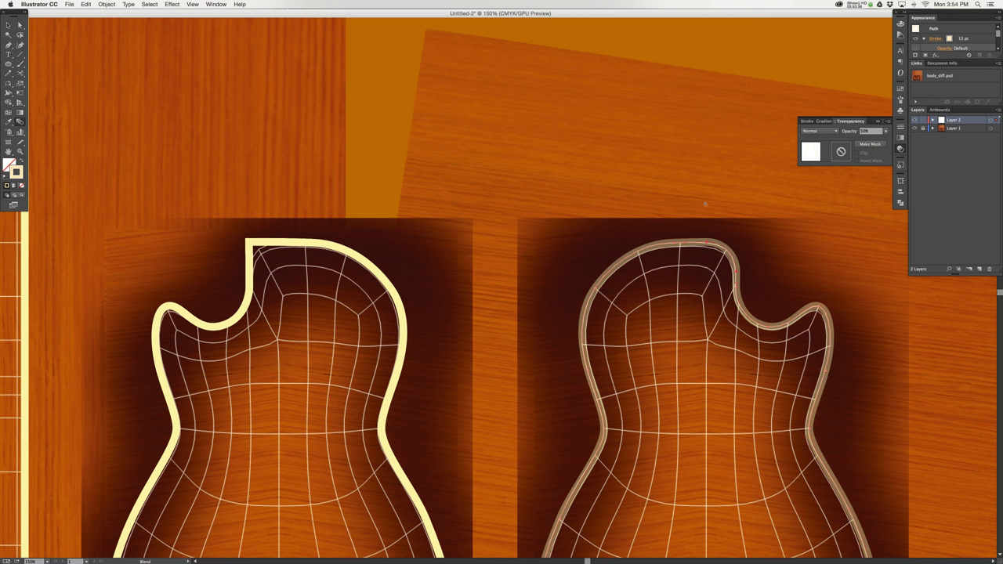
# Round the square upper cutaway corner of the left guitar's binding path to mirror the right one
pyautogui.press('a')
pyautogui.click(249, 243)
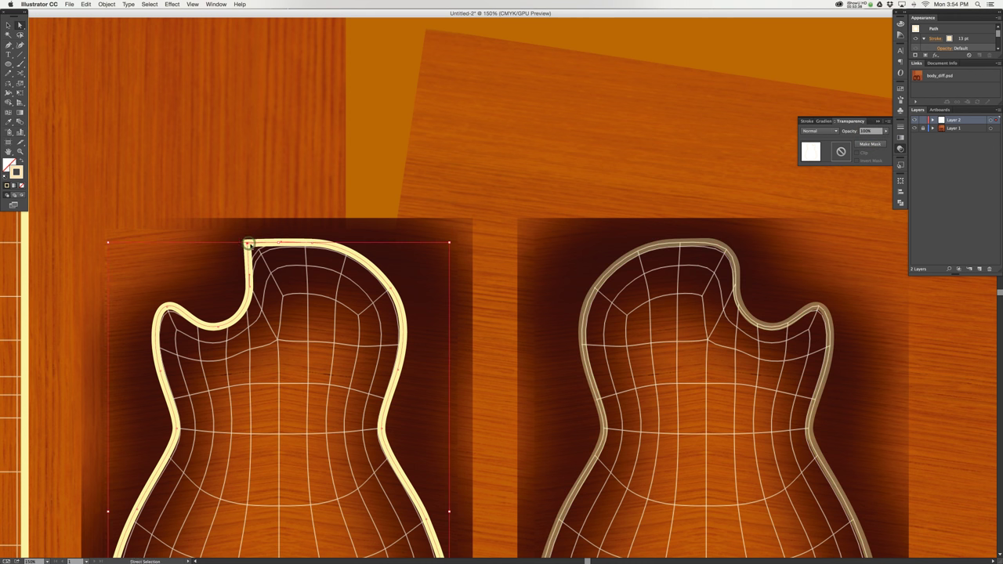
pyautogui.moveTo(254, 248); pyautogui.dragTo(301, 270)
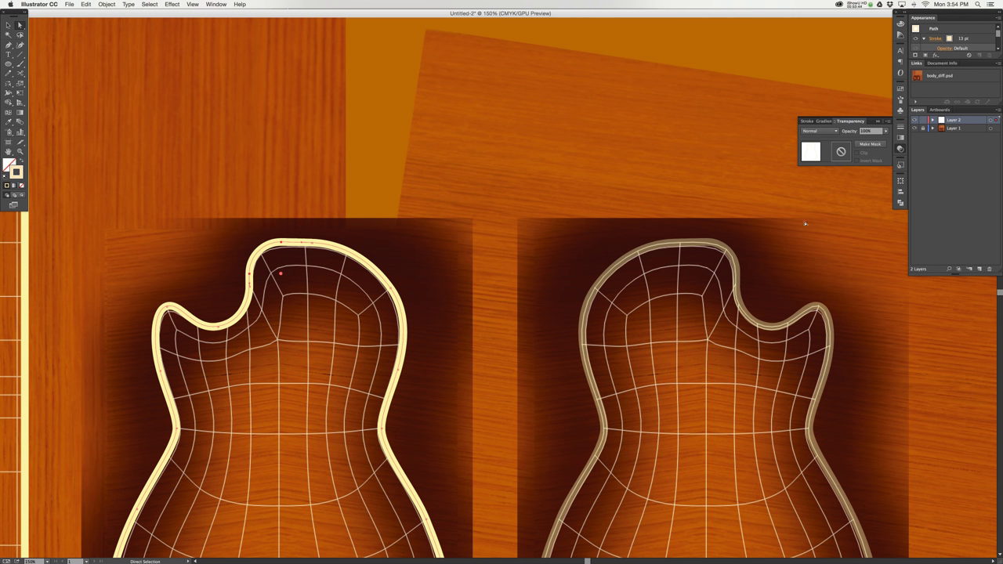
# Set the right guitar binding path's opacity to 100%
pyautogui.rightClick(729, 261)
pyautogui.press('Escape')
pyautogui.press('v')
pyautogui.click(733, 259)
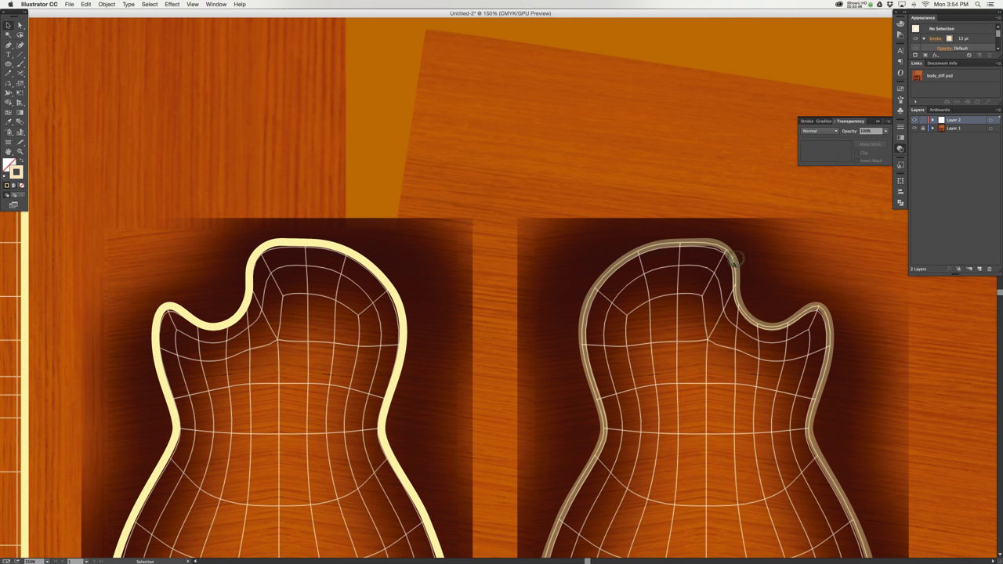
pyautogui.click(737, 255)
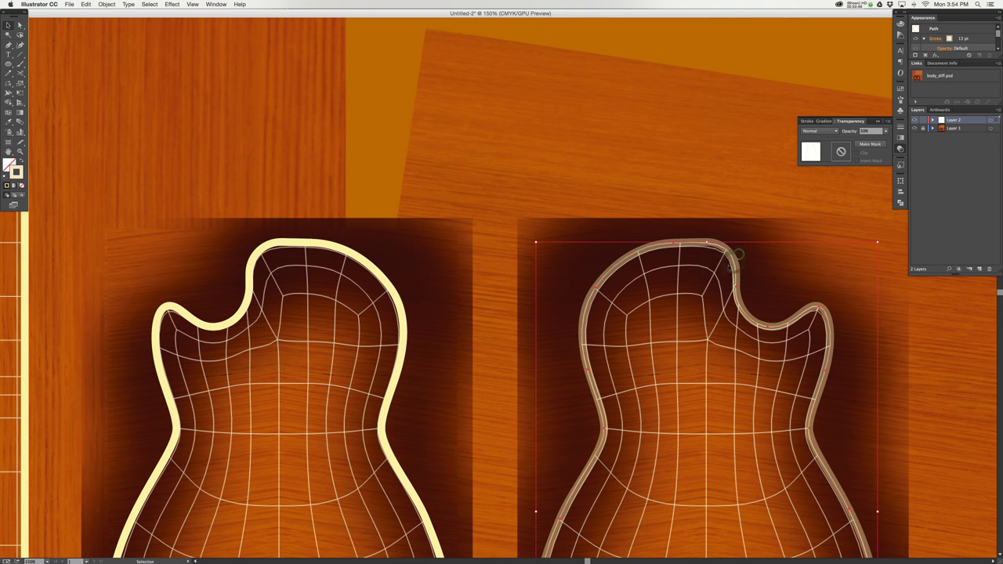
pyautogui.doubleClick(869, 131)
pyautogui.write('100')
pyautogui.press('Return')
# Copy all the binding paths and switch to Photoshop, pasting them as pixels above Layer 2 at 100% scale
pyautogui.press('super+a')
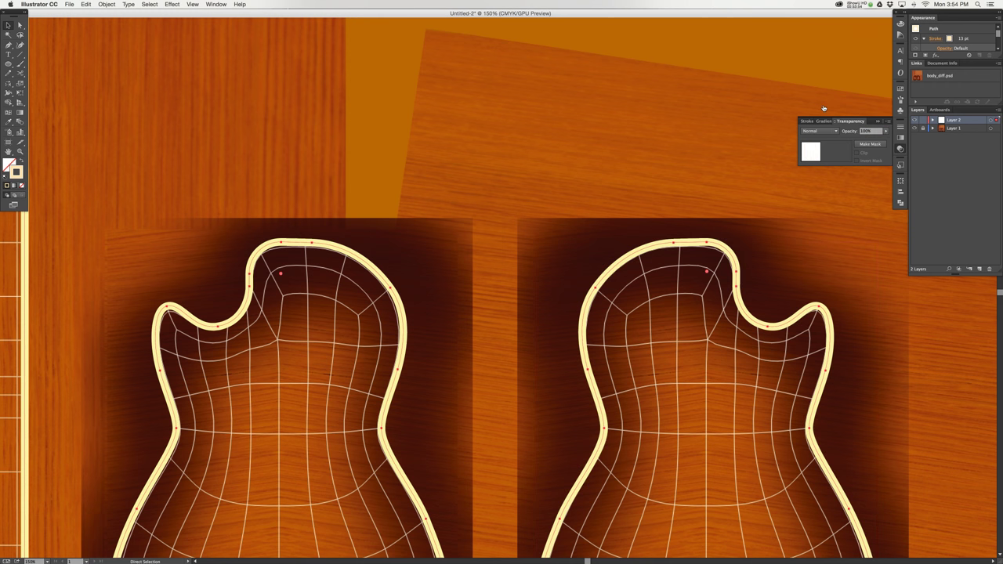
pyautogui.press('super+Tab')
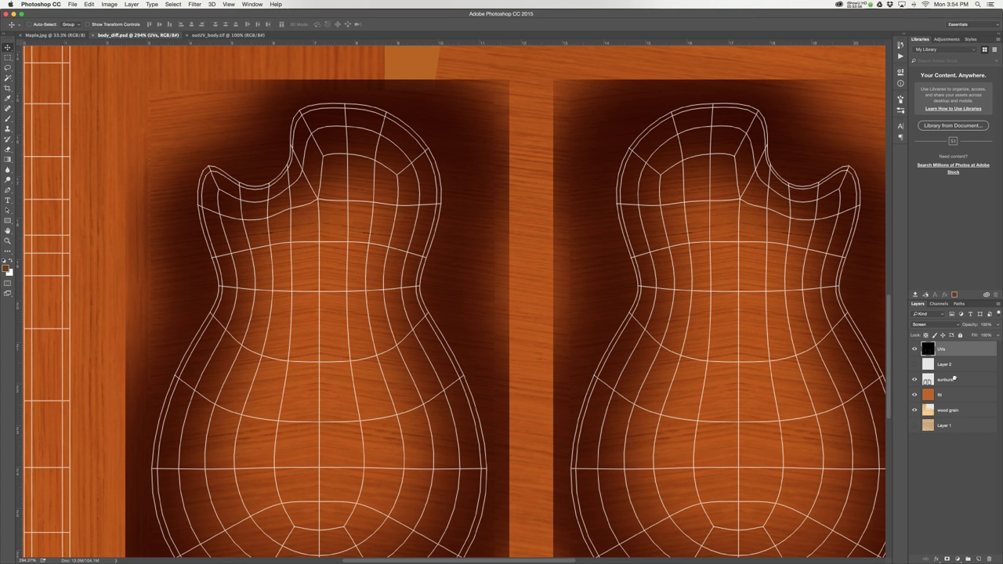
pyautogui.click(955, 364)
pyautogui.press('super+v')
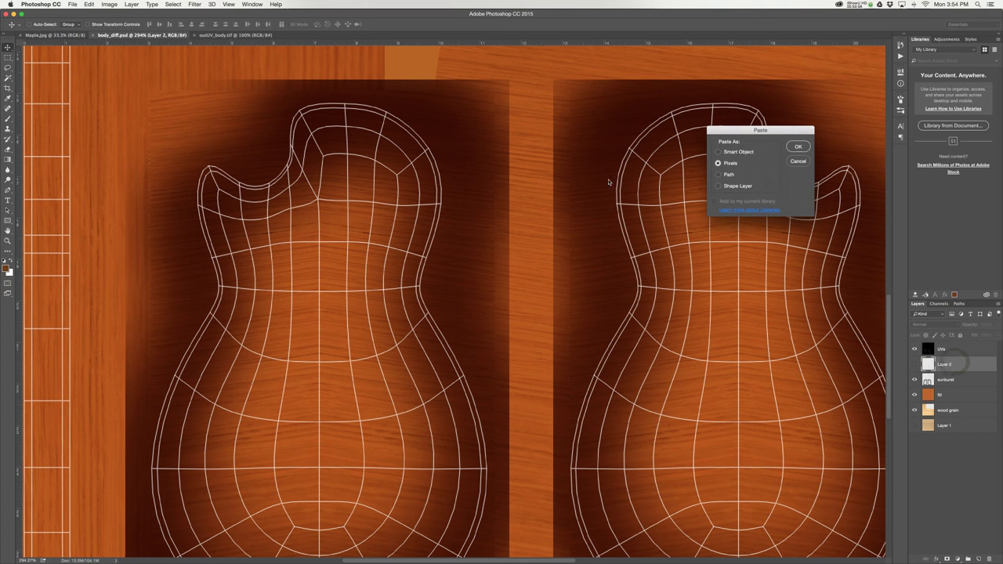
pyautogui.click(793, 149)
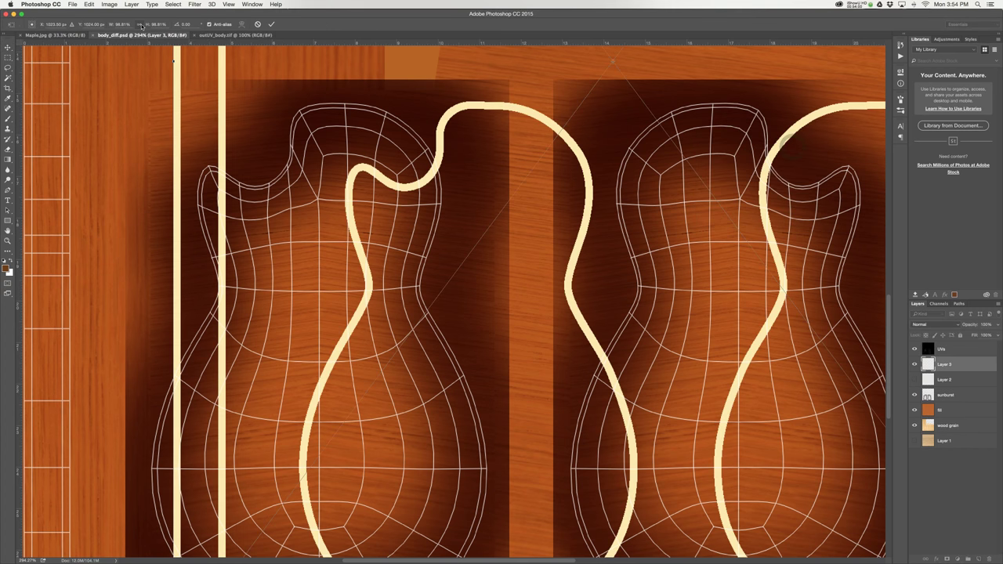
pyautogui.doubleClick(127, 25)
pyautogui.write('100')
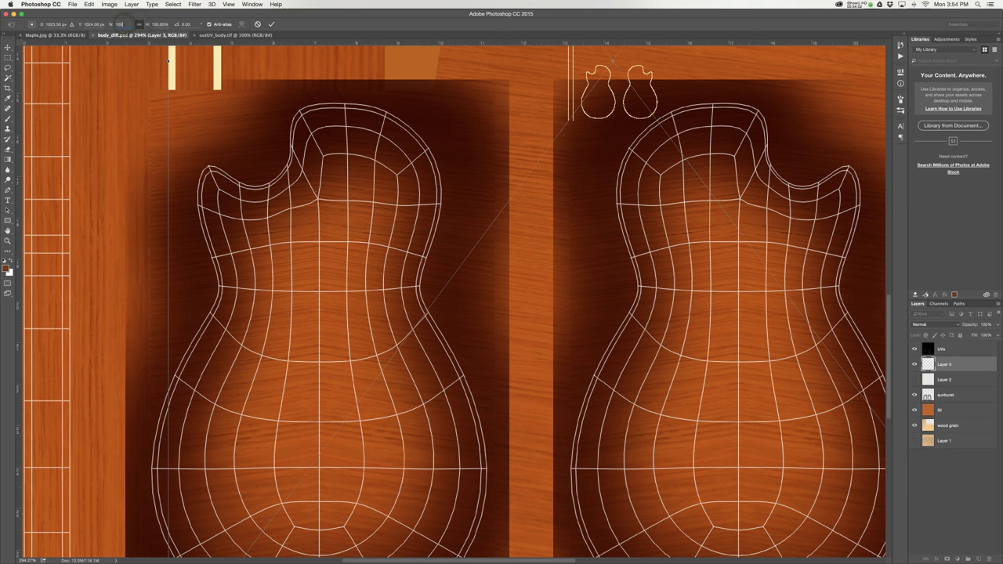
pyautogui.press('Return')
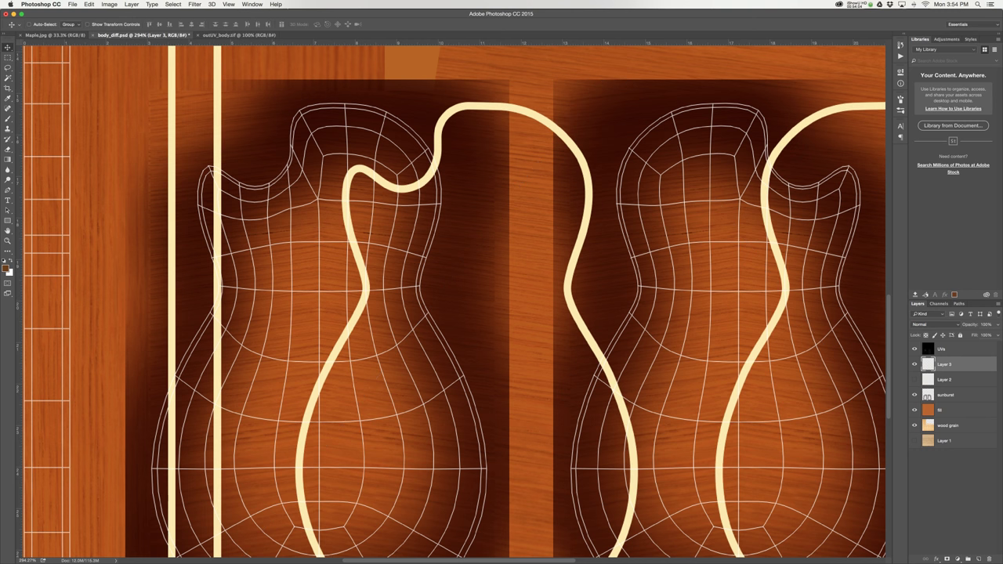
# Nudge the pasted binding left and slightly up onto the UV outlines at 50% opacity, and restore its opacity to 100%
pyautogui.press('w')
pyautogui.click(589, 180)
pyautogui.hotkey('ctrl', 's')
pyautogui.press('v')
pyautogui.press('5')
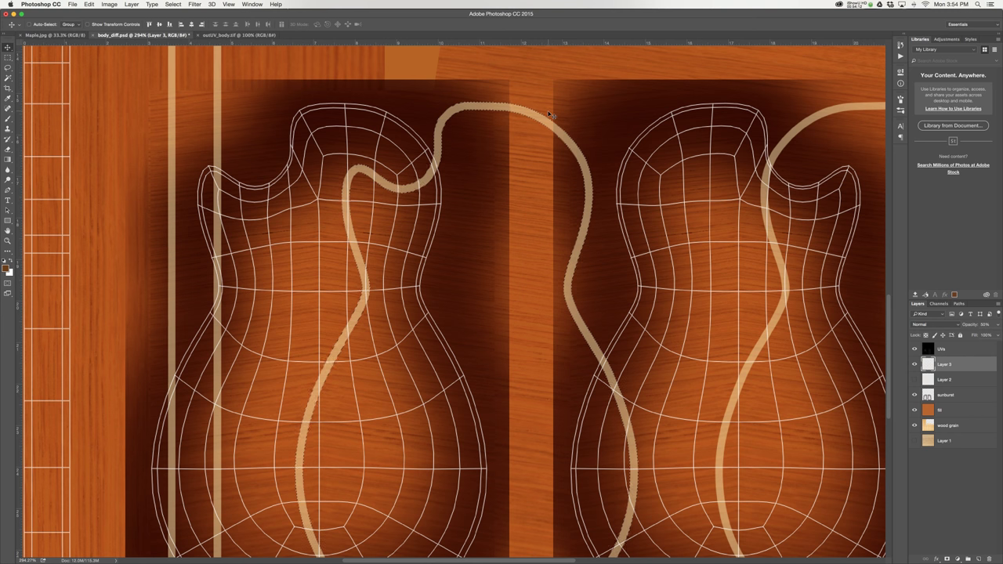
pyautogui.hotkey('shift', 'Left')
pyautogui.hotkey('shift', 'Left')
pyautogui.hotkey('shift', 'Left')
pyautogui.hotkey('shift', 'Left')
pyautogui.hotkey('shift', 'Left')
pyautogui.hotkey('shift', 'Left')
pyautogui.hotkey('shift', 'Left')
pyautogui.hotkey('shift', 'Left')
pyautogui.hotkey('shift', 'Left')
pyautogui.hotkey('shift', 'Left')
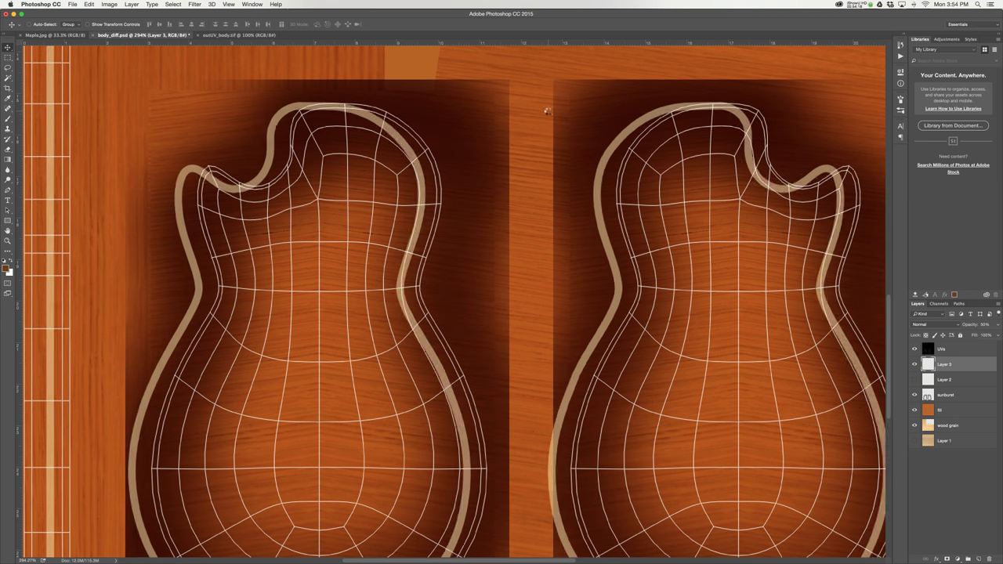
pyautogui.hotkey('shift', 'Left')
pyautogui.hotkey('shift', 'Left')
pyautogui.hotkey('shift', 'Left')
pyautogui.hotkey('shift', 'Left')
pyautogui.hotkey('shift', 'Left')
pyautogui.hotkey('shift', 'Right')
pyautogui.hotkey('shift', 'Right')
pyautogui.hotkey('shift', 'Right')
pyautogui.hotkey('shift', 'Right')
pyautogui.hotkey('shift', 'Right')
pyautogui.hotkey('shift', 'Right')
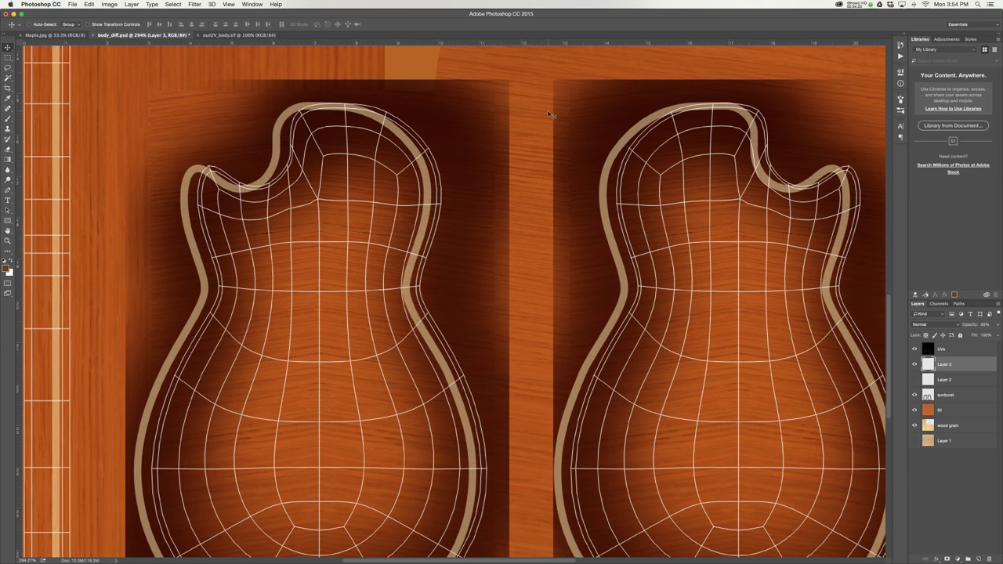
pyautogui.hotkey('shift', 'Right')
pyautogui.press('Right')
pyautogui.press('Right')
pyautogui.press('Right')
pyautogui.press('Right')
pyautogui.press('Right')
pyautogui.press('Up')
pyautogui.press('Up')
pyautogui.press('Up')
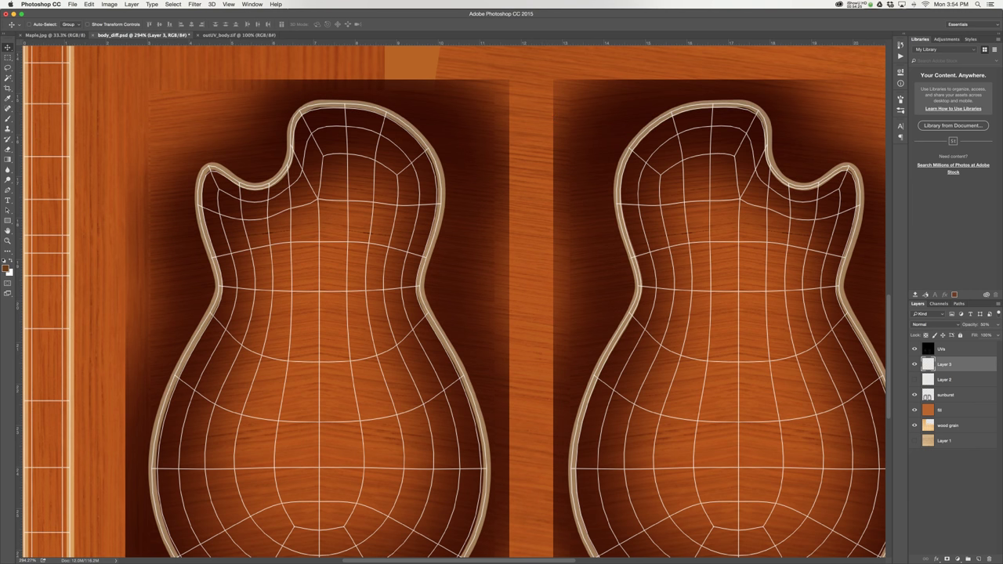
pyautogui.press('0')
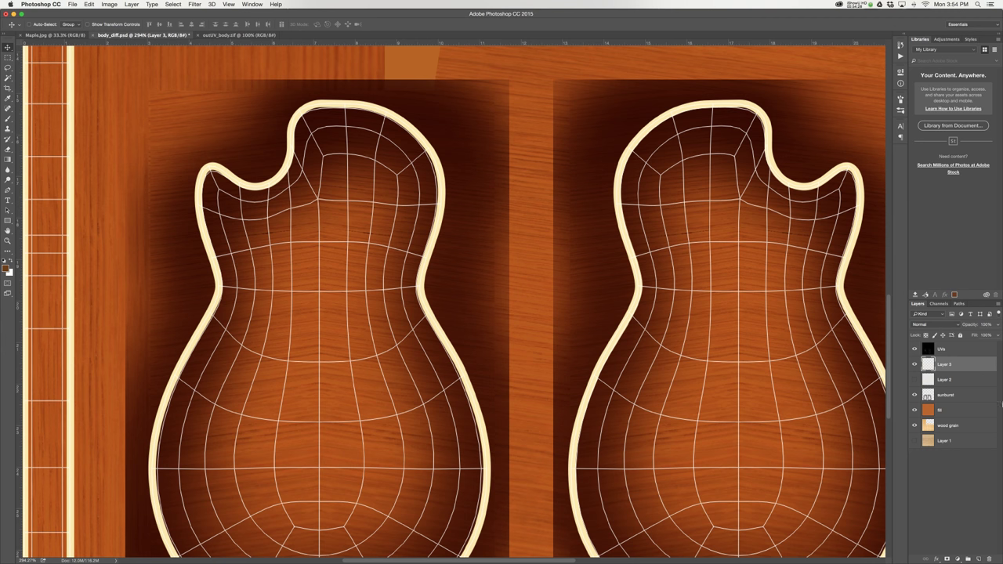
# Delete the old Layer 2 and rename the new binding layer as edging
pyautogui.click(957, 380)
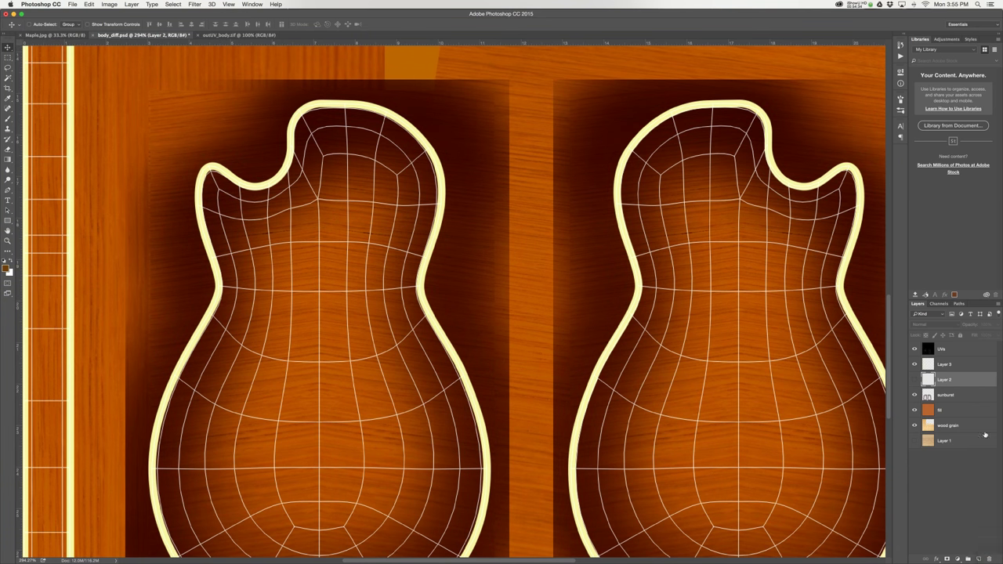
pyautogui.click(989, 558)
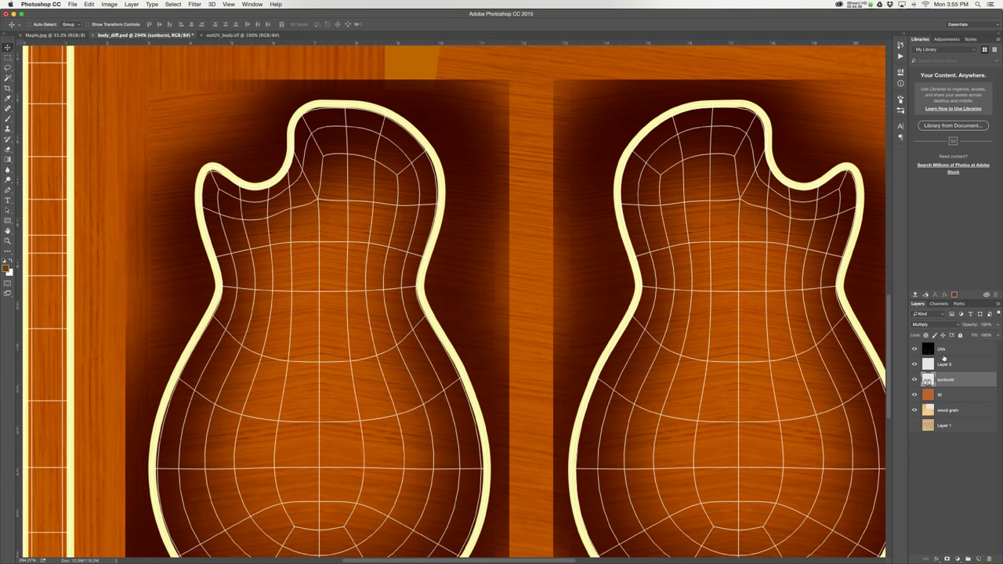
pyautogui.doubleClick(945, 365)
pyautogui.write('edging')
pyautogui.press('Return')
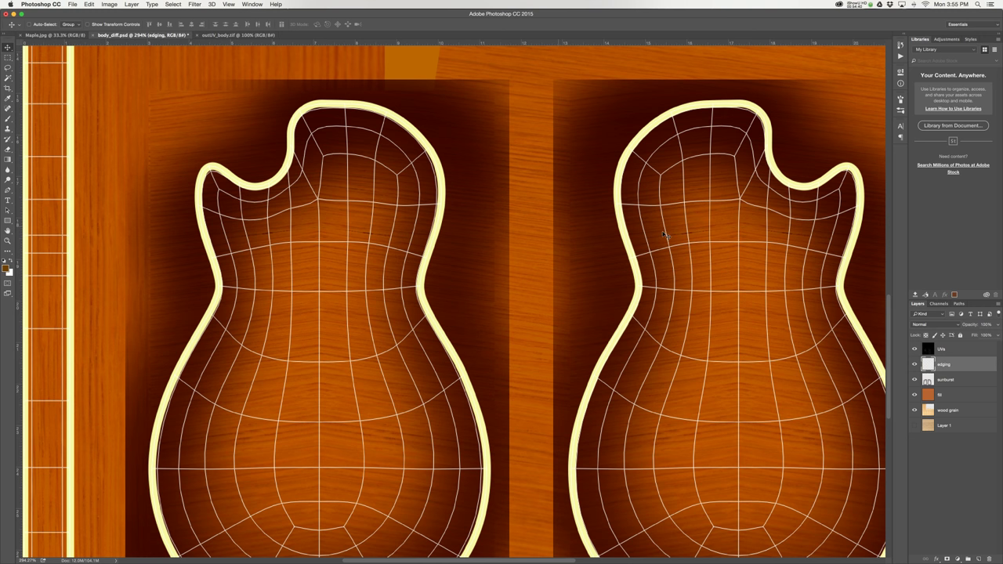
# Hide the UVs layer and save the body_diff.psd texture
pyautogui.click(915, 348)
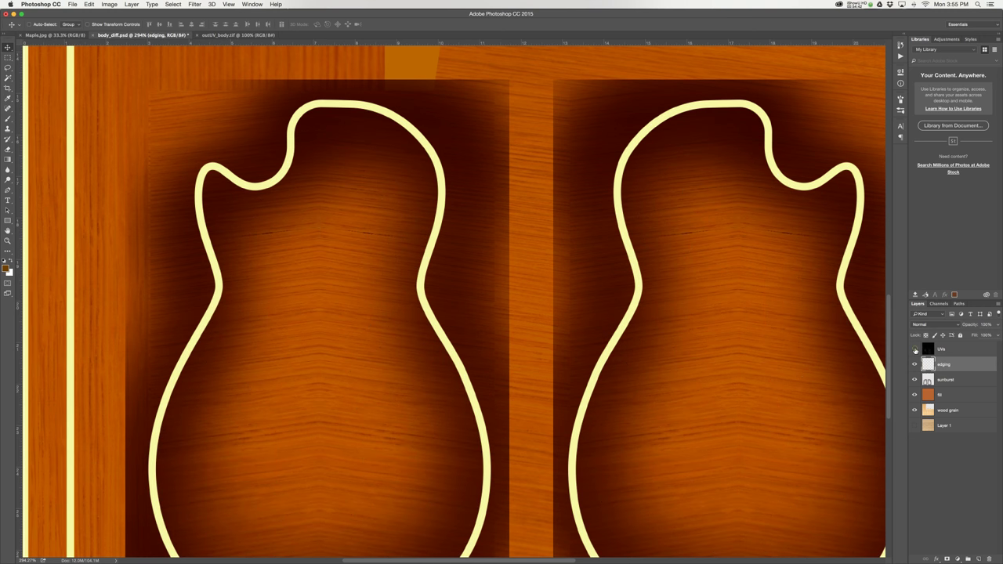
pyautogui.press('super+s')
# Switch to Maya and reload the body_diff.psd texture on mia_material_x3's diffuse color, then close the Render View
pyautogui.press('super+Tab')
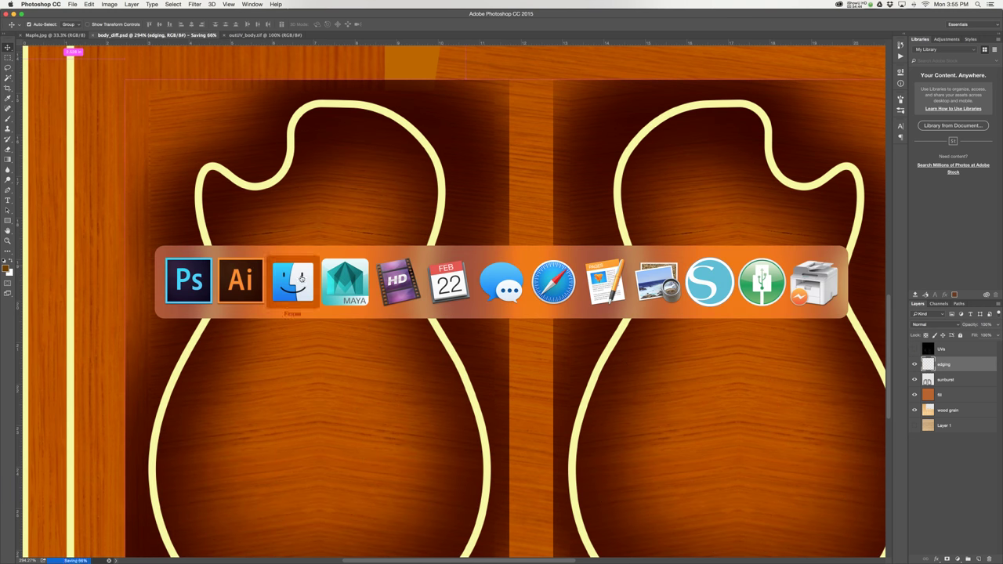
pyautogui.click(343, 283)
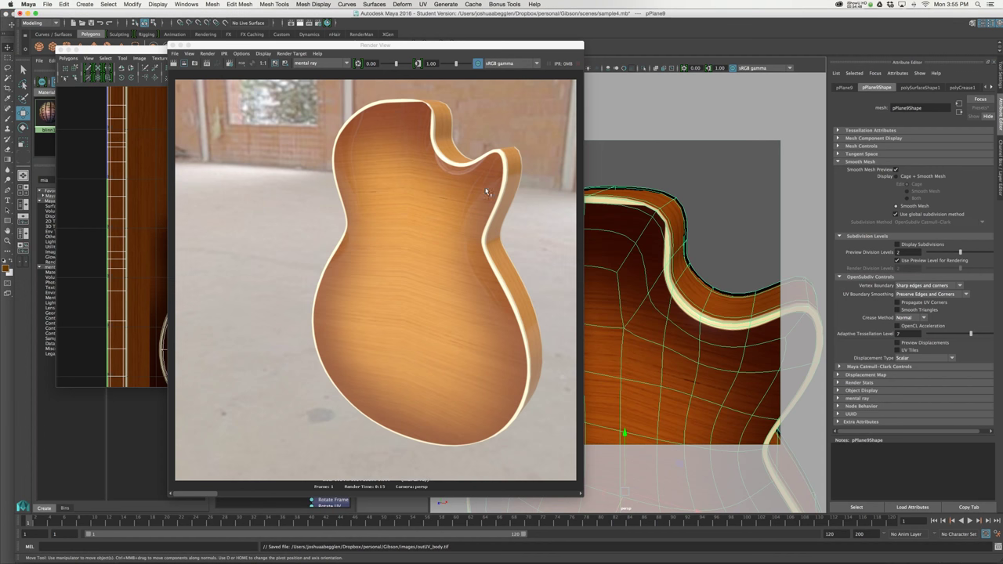
pyautogui.click(60, 49)
pyautogui.click(105, 114)
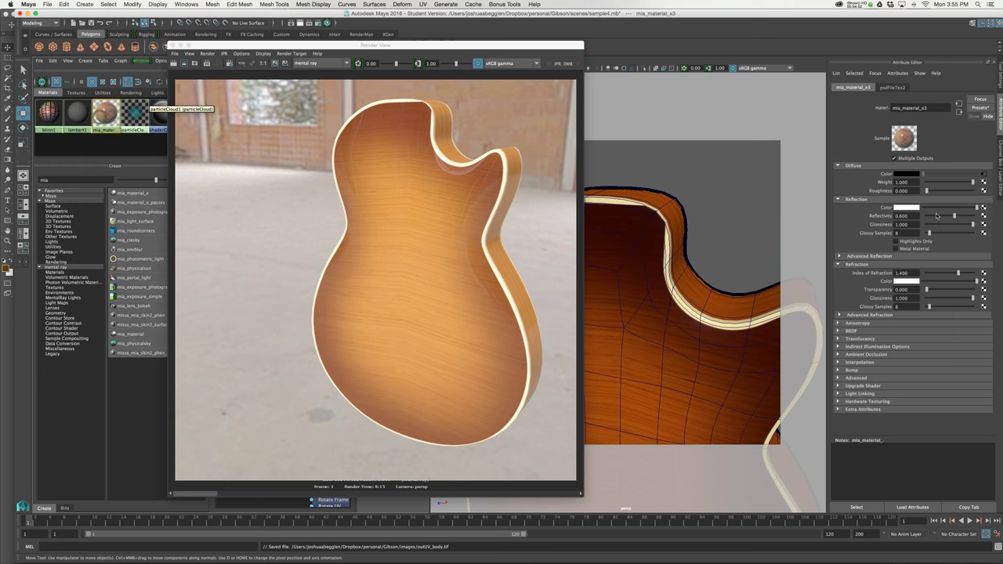
pyautogui.click(985, 179)
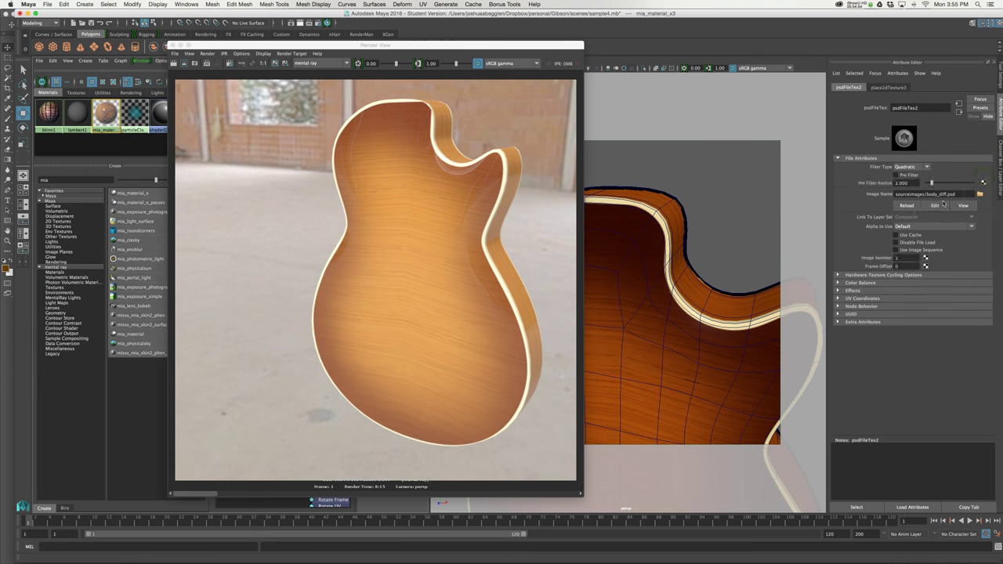
pyautogui.keyDown('alt'); pyautogui.moveTo(704, 217); pyautogui.dragTo(680, 237); pyautogui.keyUp('alt')
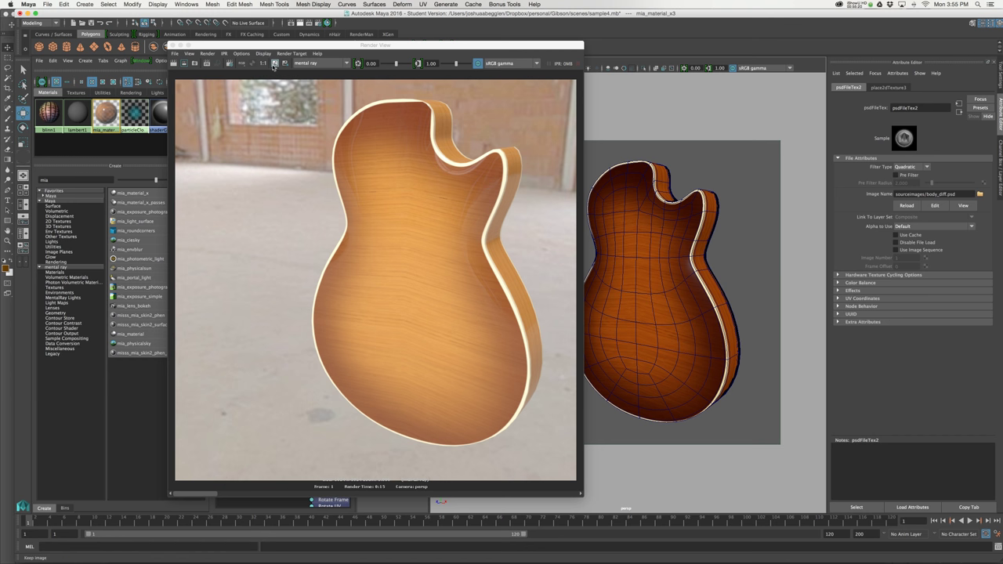
pyautogui.click(194, 49)
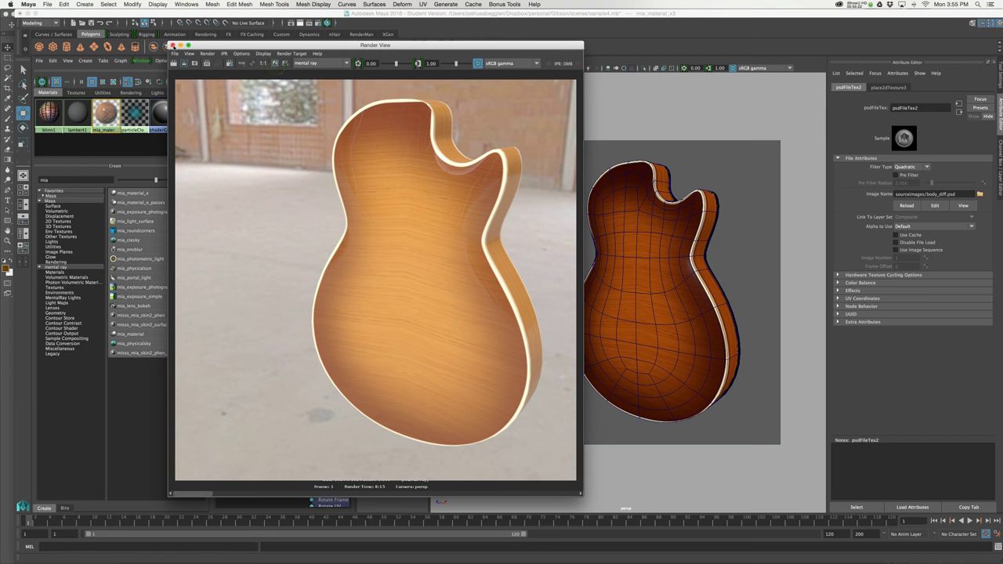
pyautogui.click(173, 46)
# Switch to Photoshop and save a copy of the body texture as body_bump.psd in the sourceimages folder
pyautogui.press('super+Tab')
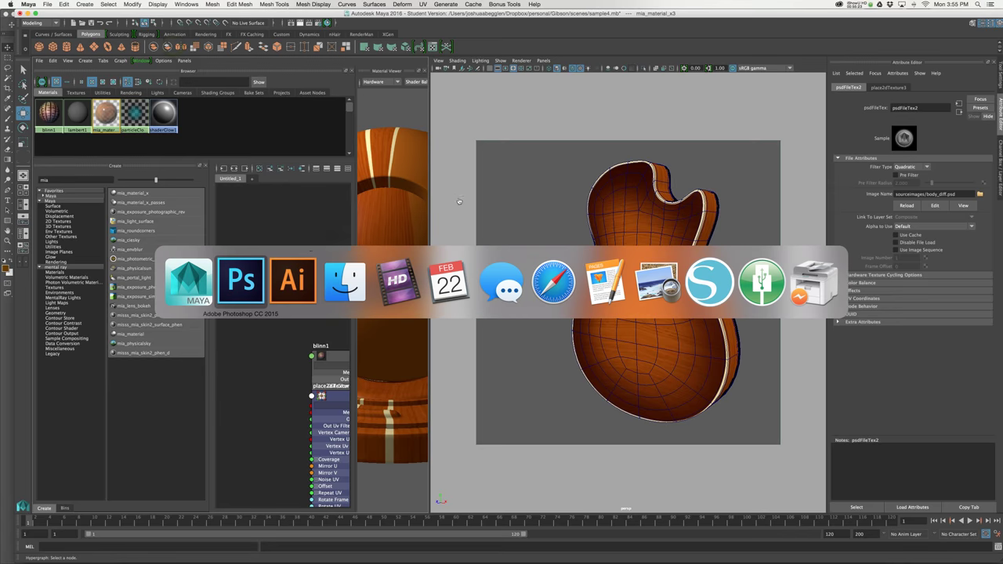
pyautogui.click(235, 290)
pyautogui.press('super+1')
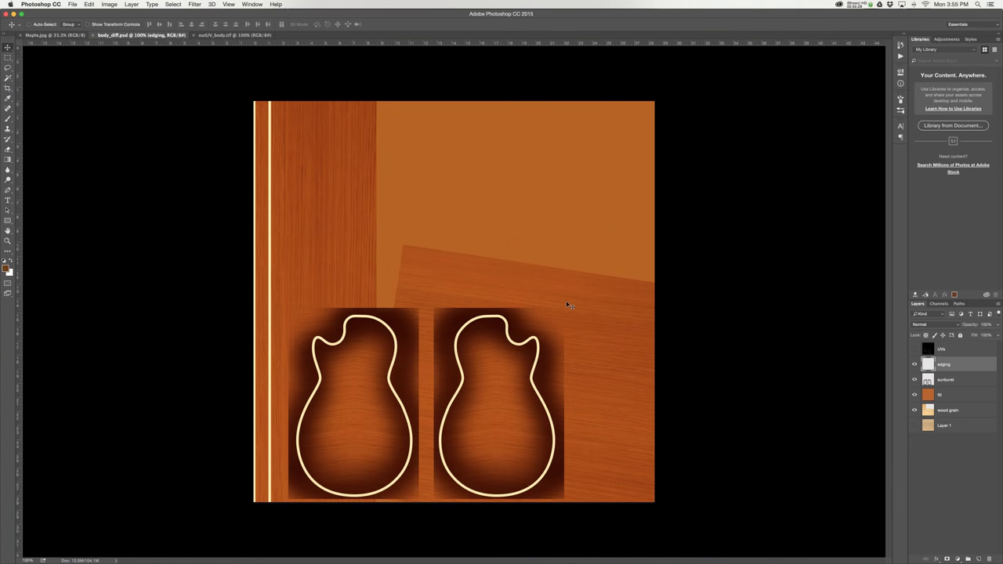
pyautogui.press('shift+super+s')
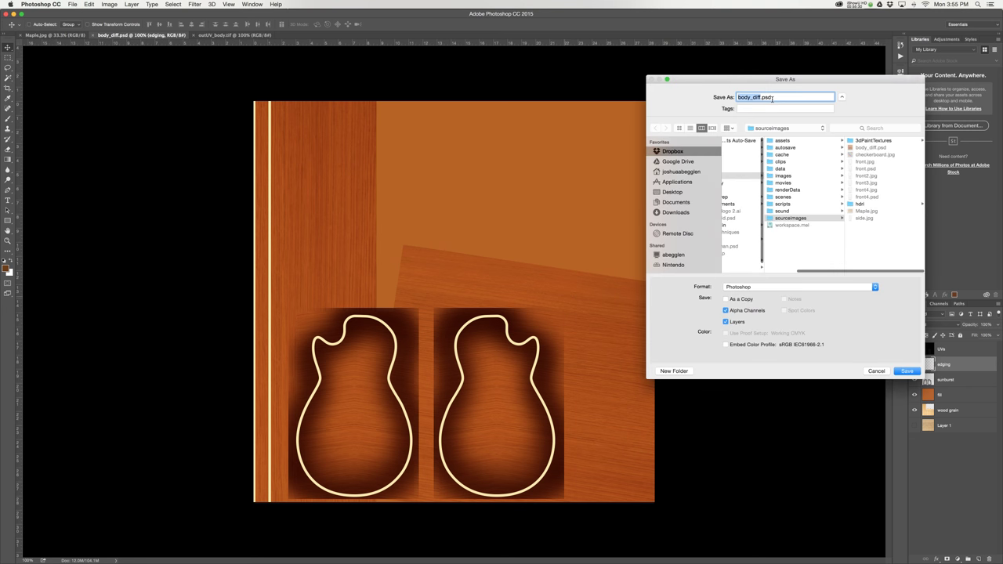
pyautogui.press('Right')
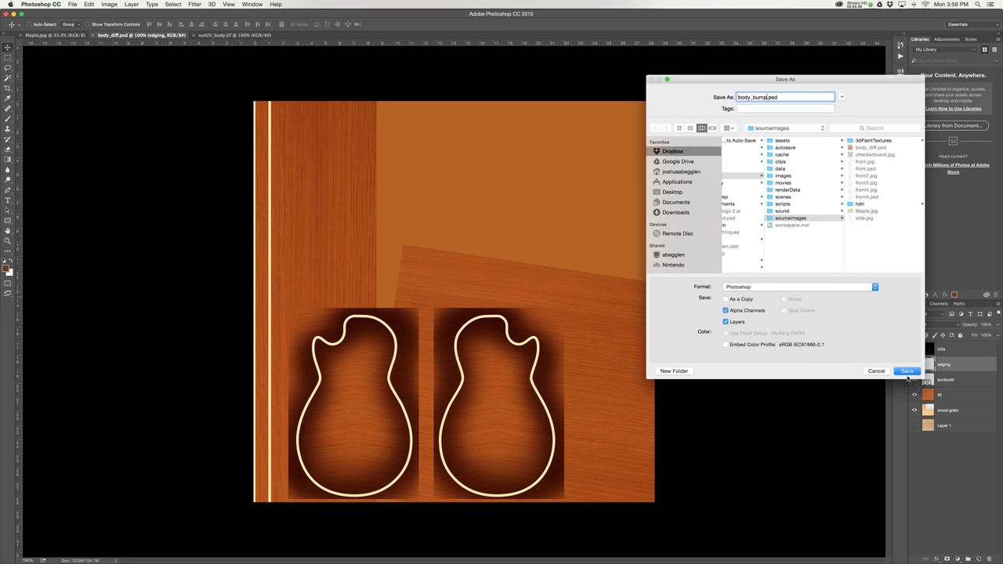
pyautogui.click(908, 371)
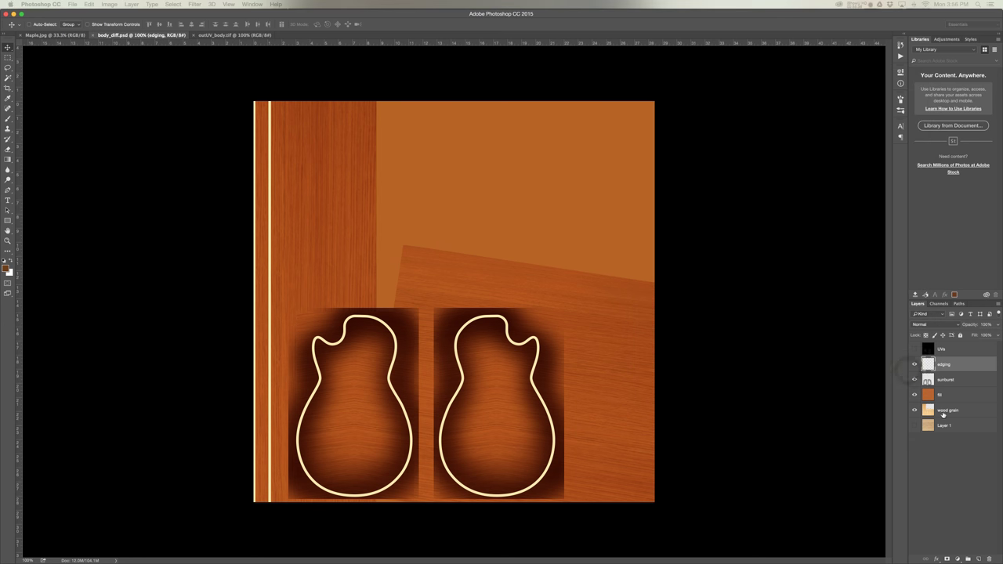
# Delete the sunburst and fill layers from the bump texture
pyautogui.click(961, 380)
pyautogui.moveTo(992, 547); pyautogui.dragTo(989, 559)
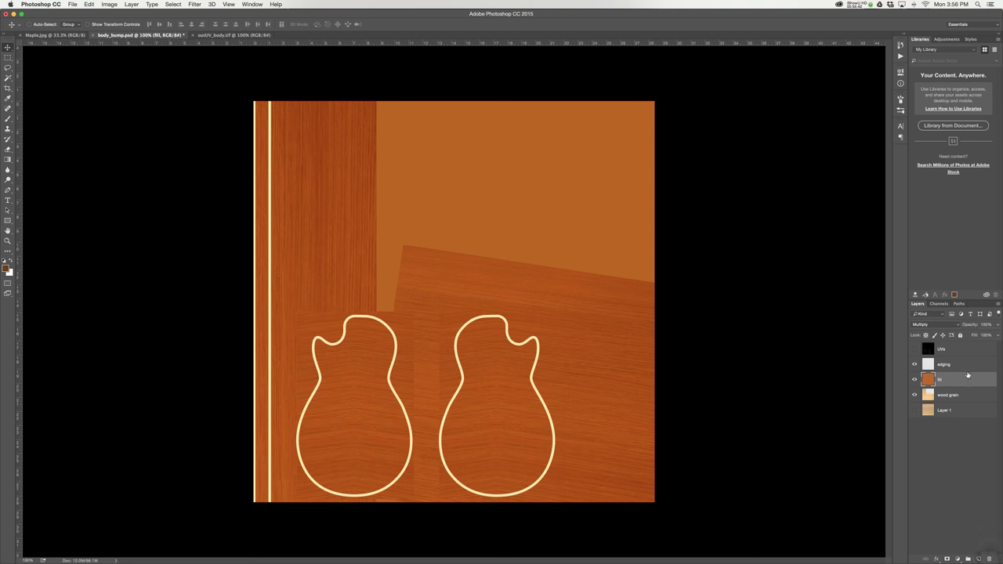
pyautogui.click(914, 380)
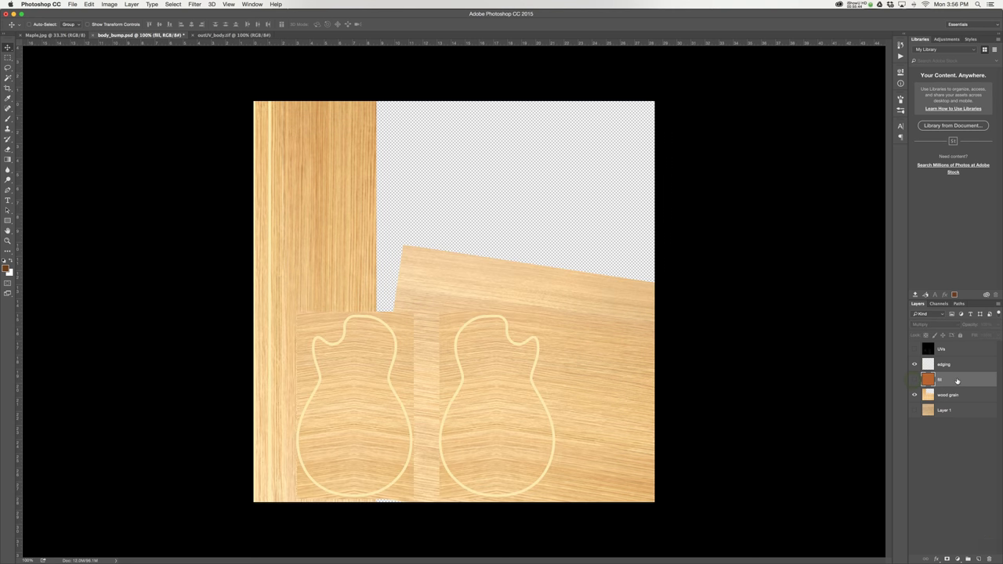
pyautogui.press('BackSpace')
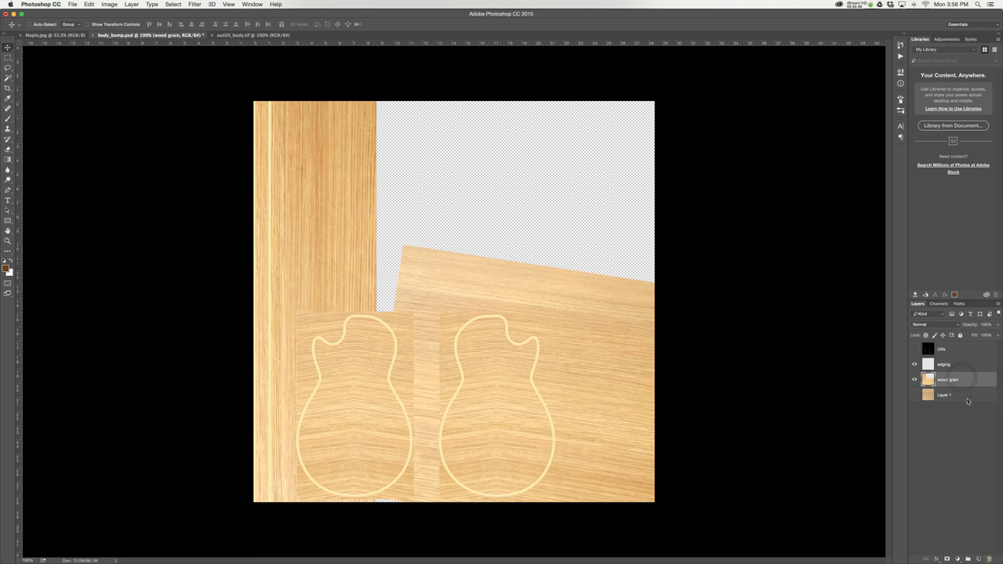
pyautogui.keyDown('shift'); pyautogui.click(953, 397); pyautogui.keyUp('shift')
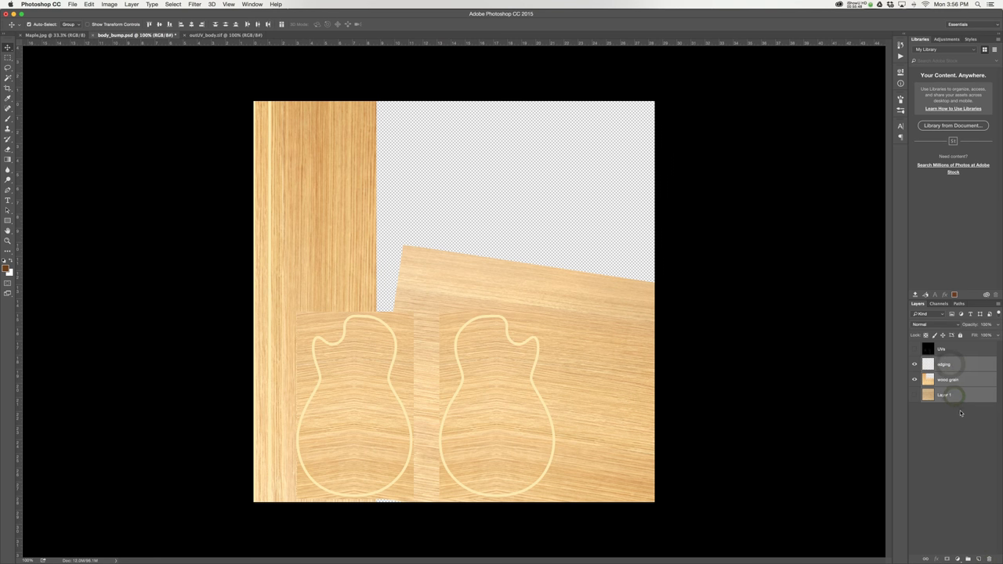
pyautogui.press('super+e')
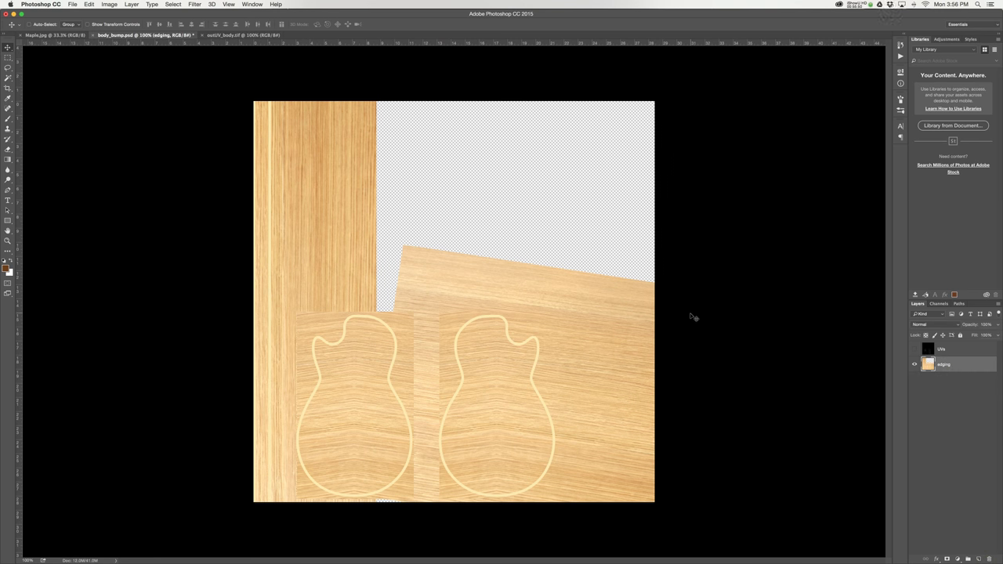
pyautogui.press('shift+super+u')
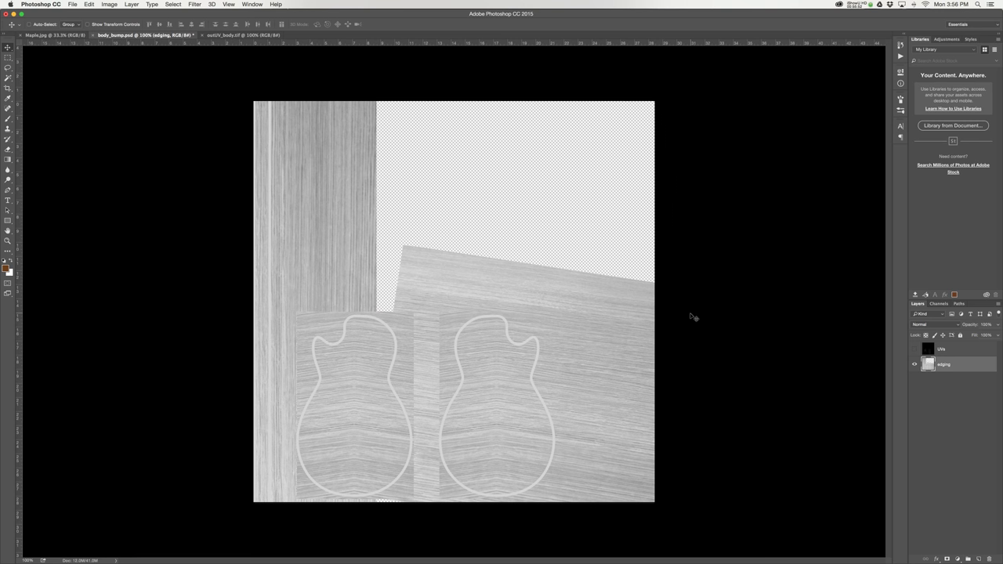
pyautogui.press('alt+super+z')
pyautogui.press('alt+super+z')
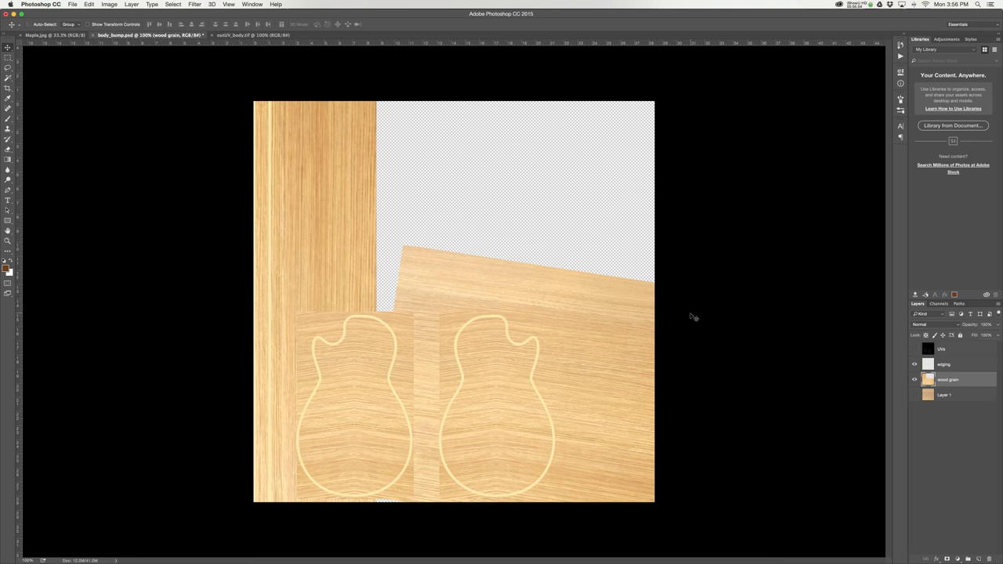
# Desaturate the wood grain layer and the edging layer separately
pyautogui.press('shift+super+u')
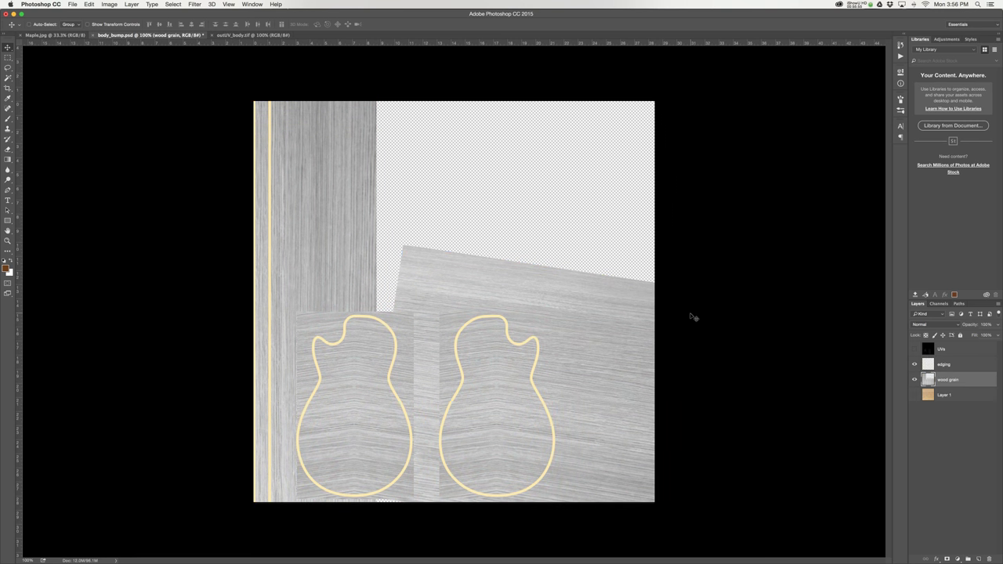
pyautogui.click(961, 364)
pyautogui.press('shift+super+u')
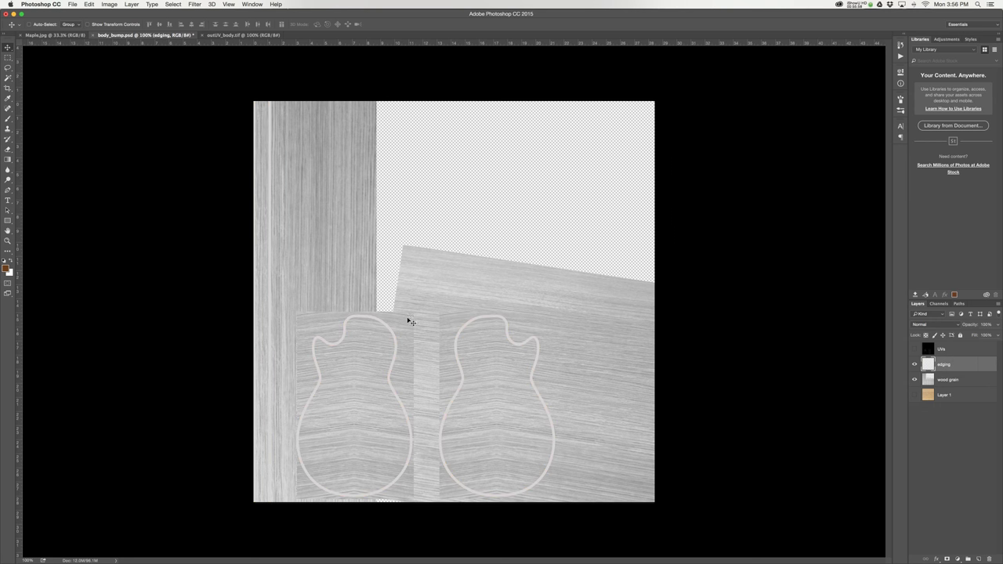
pyautogui.press('super+plus')
pyautogui.moveTo(581, 361); pyautogui.dragTo(592, 199)
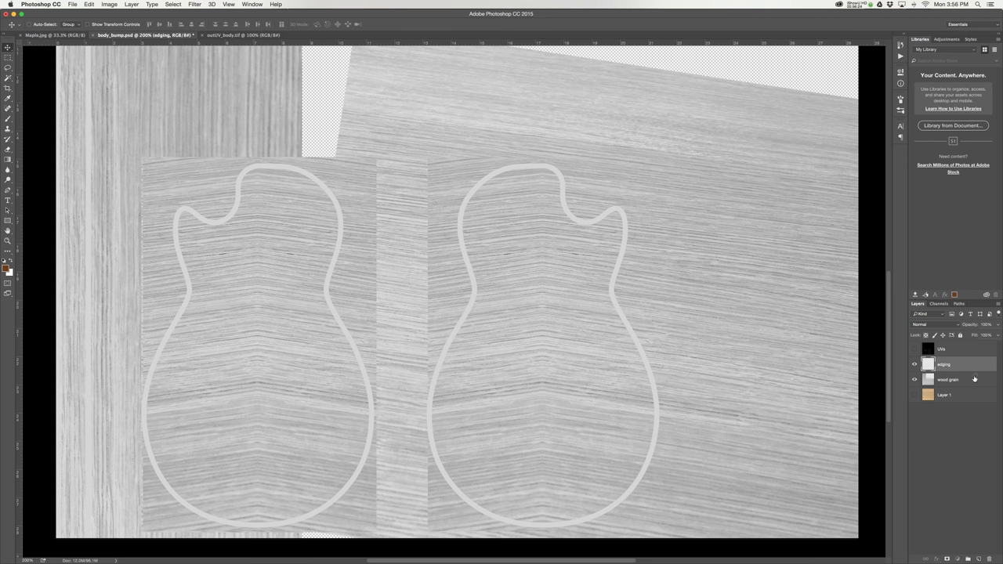
pyautogui.click(975, 380)
pyautogui.press('super+l')
pyautogui.moveTo(723, 253); pyautogui.dragTo(749, 253)
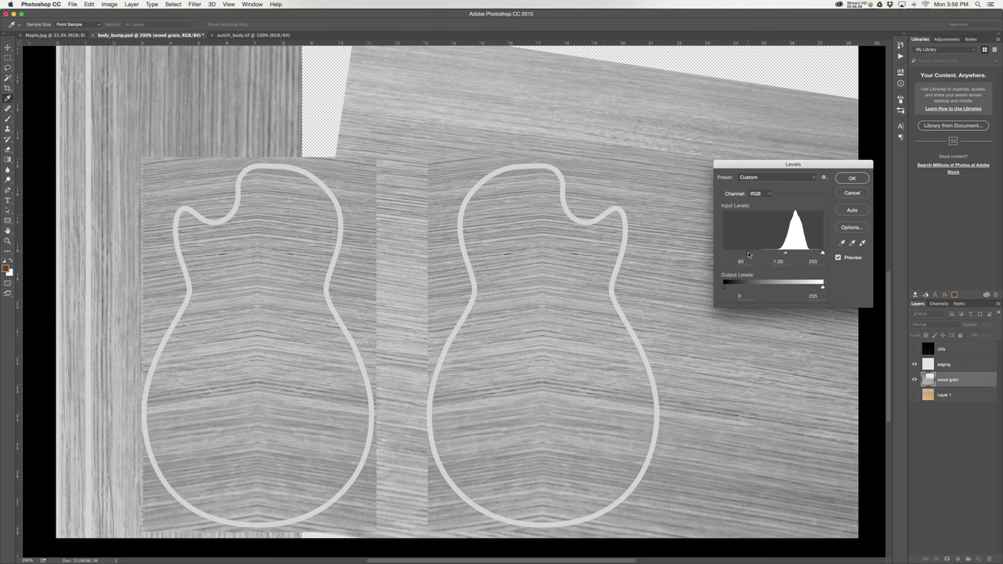
pyautogui.click(852, 193)
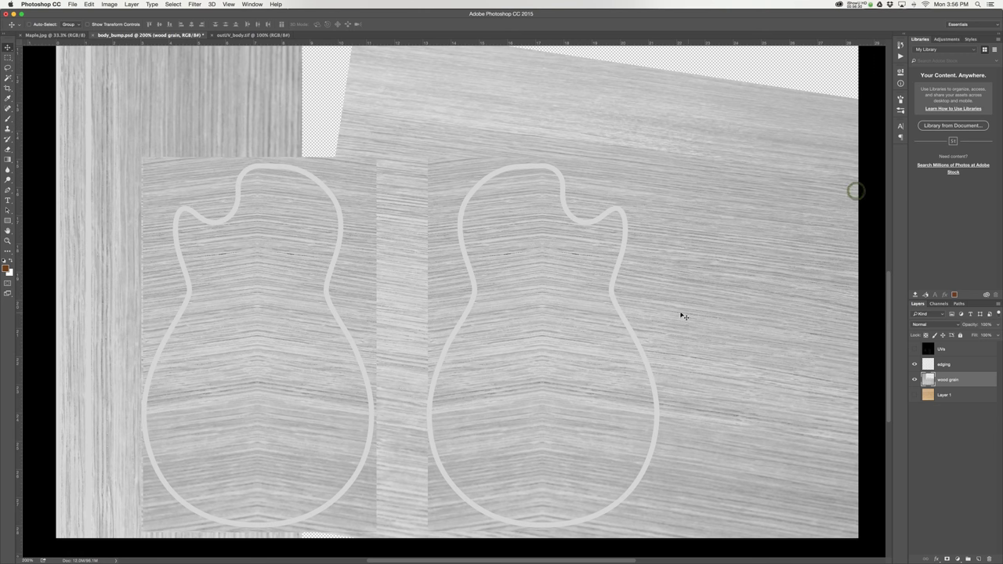
# Save the bump texture, switch to Maya, and connect a PSD File texture to mia_material_x3's Overall Bump
pyautogui.press('super+s')
pyautogui.press('super+Tab')
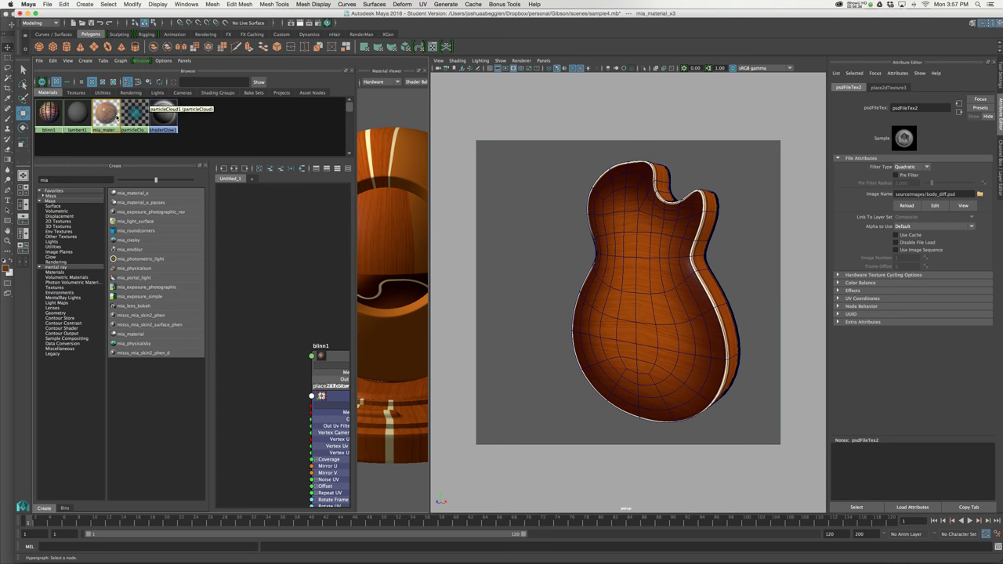
pyautogui.click(106, 116)
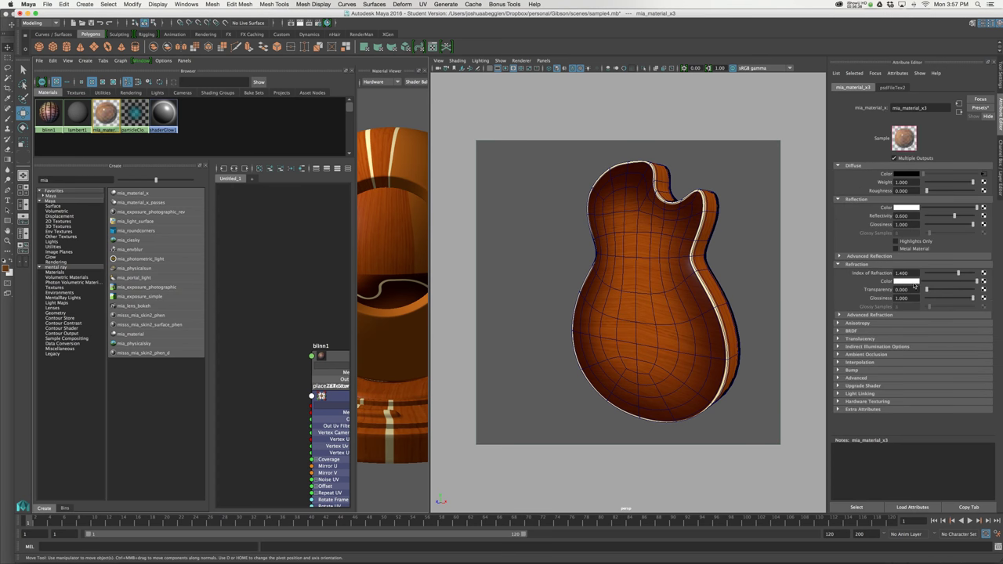
pyautogui.click(855, 373)
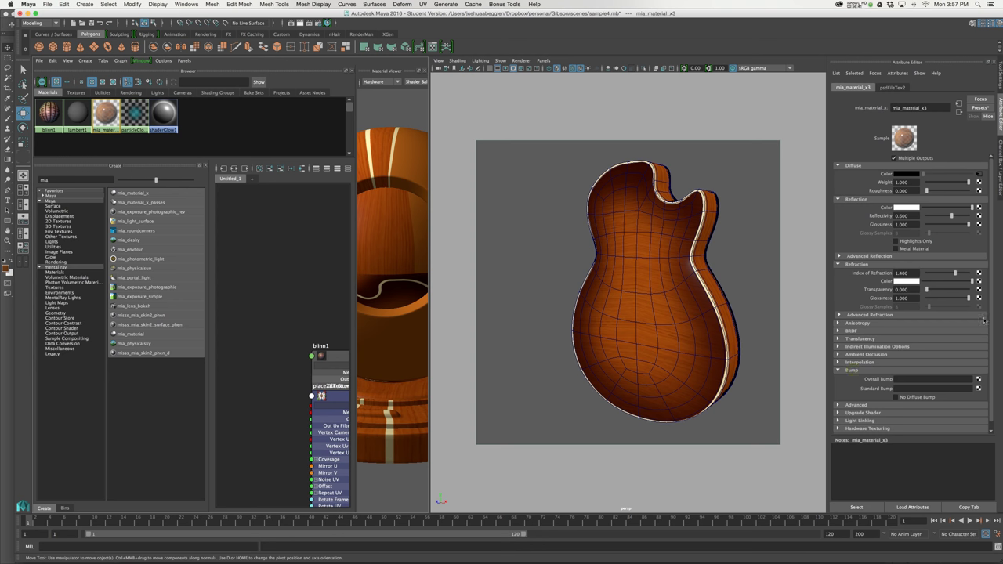
pyautogui.click(978, 379)
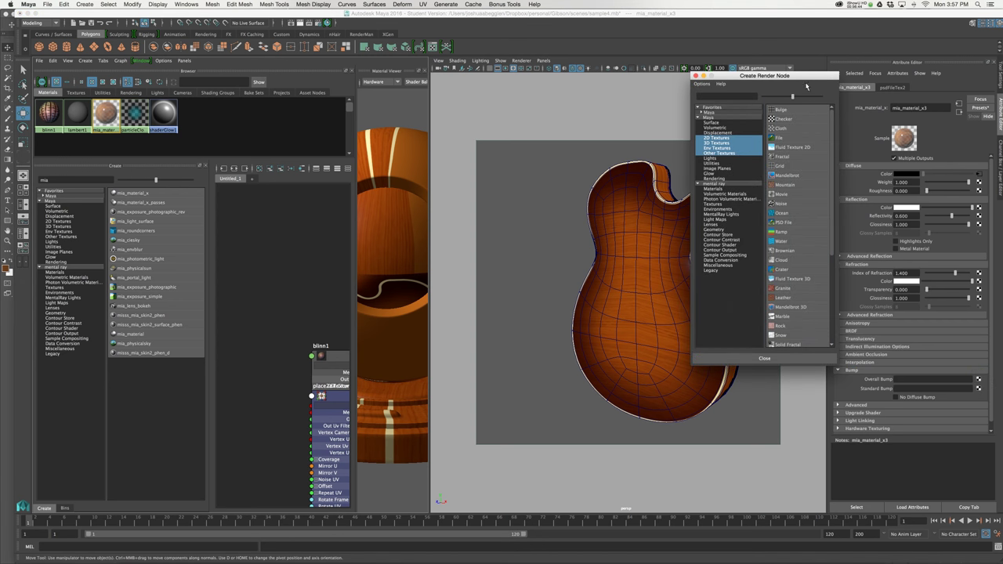
pyautogui.moveTo(808, 76); pyautogui.dragTo(794, 62)
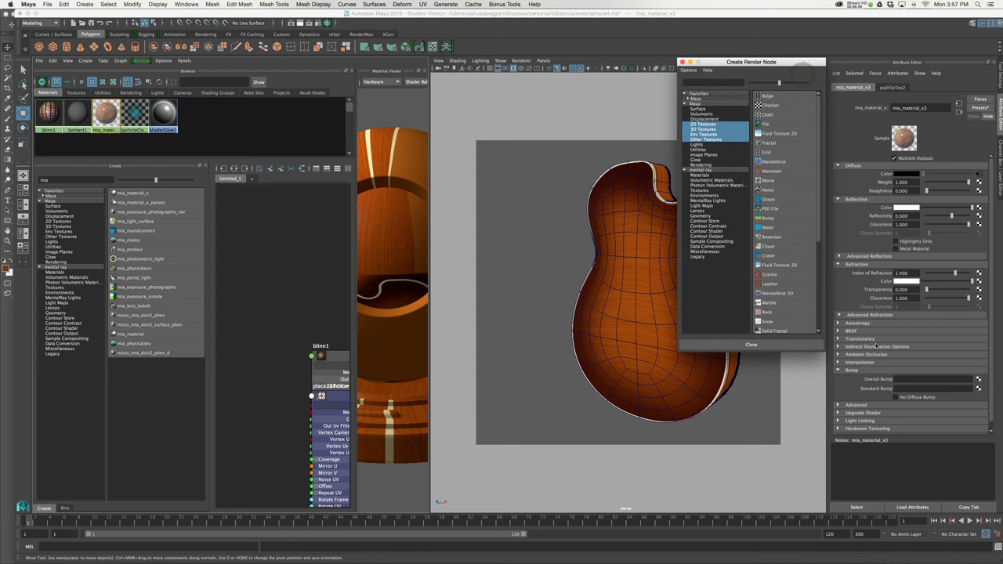
pyautogui.click(780, 210)
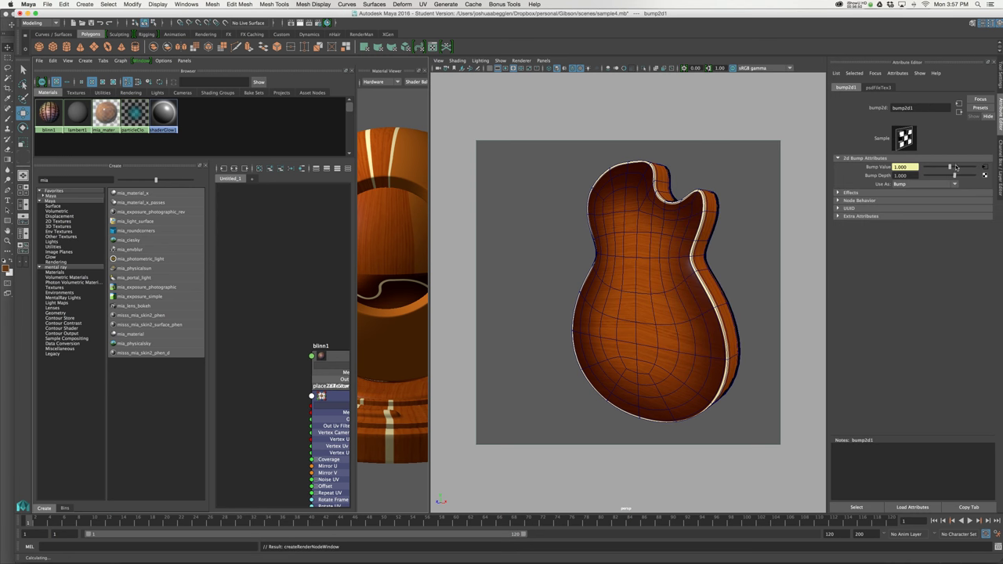
# Load body_bump.psd from the sourceimages folder as the image of the bump's PSD file texture
pyautogui.click(877, 88)
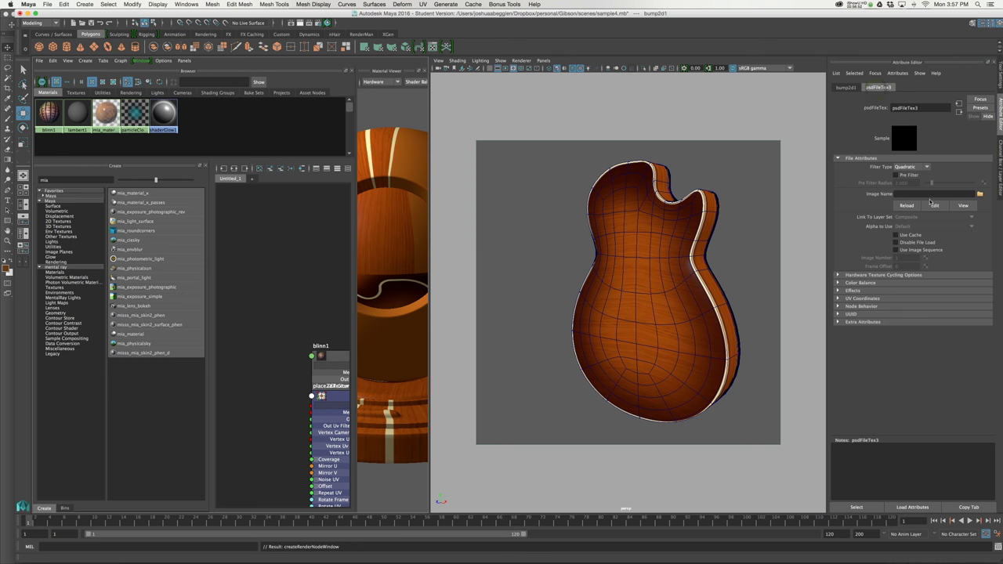
pyautogui.click(980, 195)
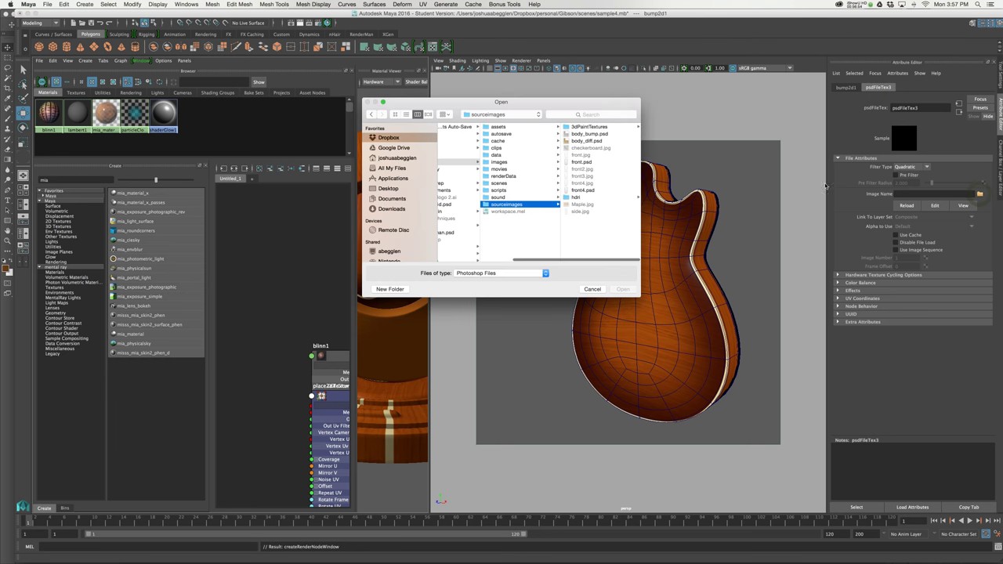
pyautogui.click(603, 135)
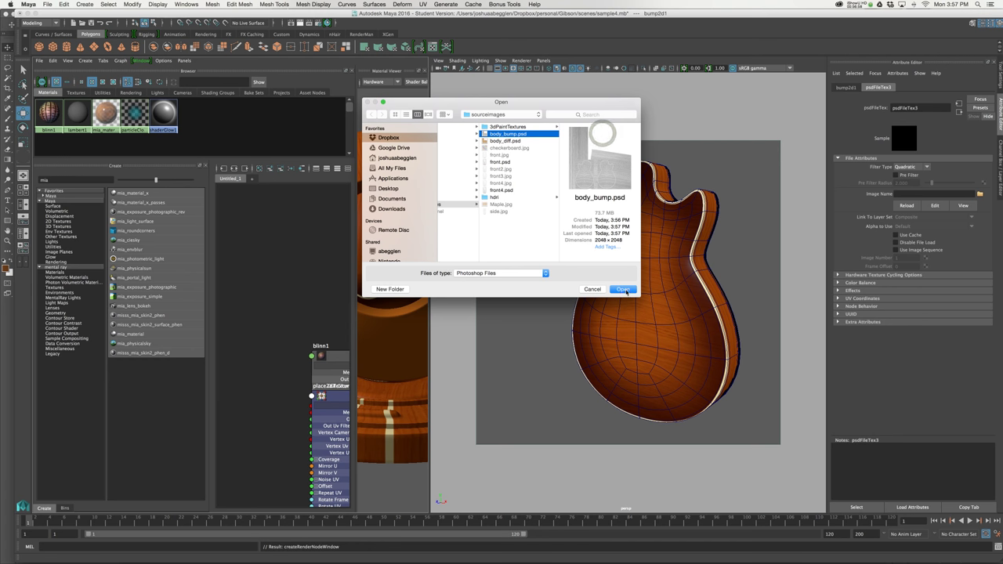
pyautogui.click(624, 289)
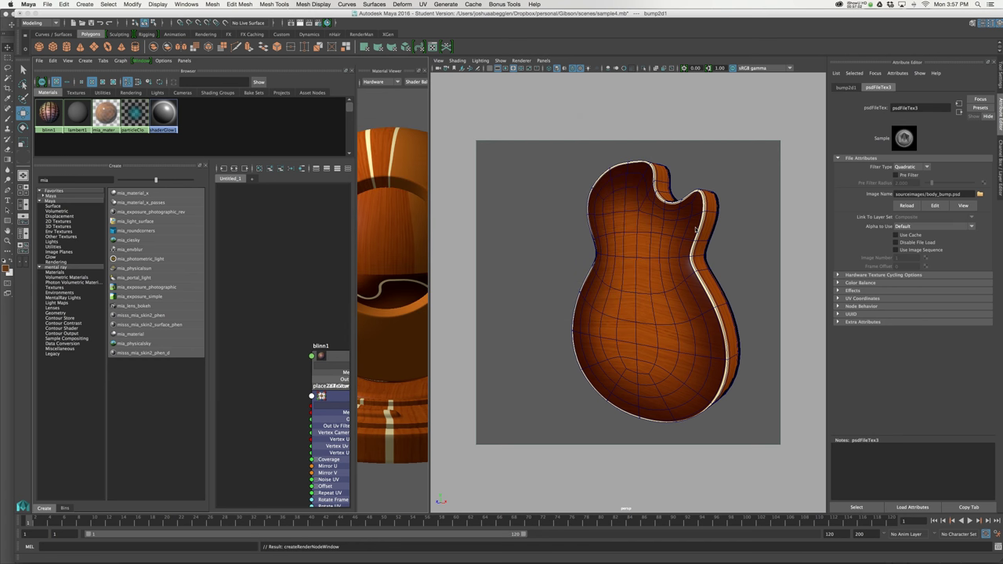
# Set the bump depth to 0.1, save the scene, and render the guitar body
pyautogui.click(847, 88)
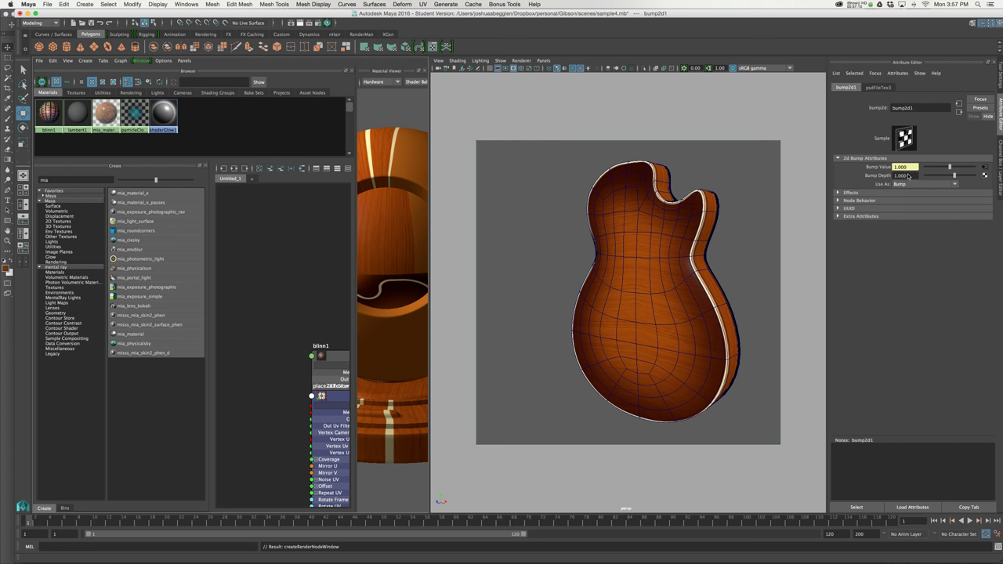
pyautogui.moveTo(901, 176); pyautogui.dragTo(889, 176)
pyautogui.write('.')
pyautogui.write('.1')
pyautogui.press('Return')
pyautogui.hotkey('ctrl', 's')
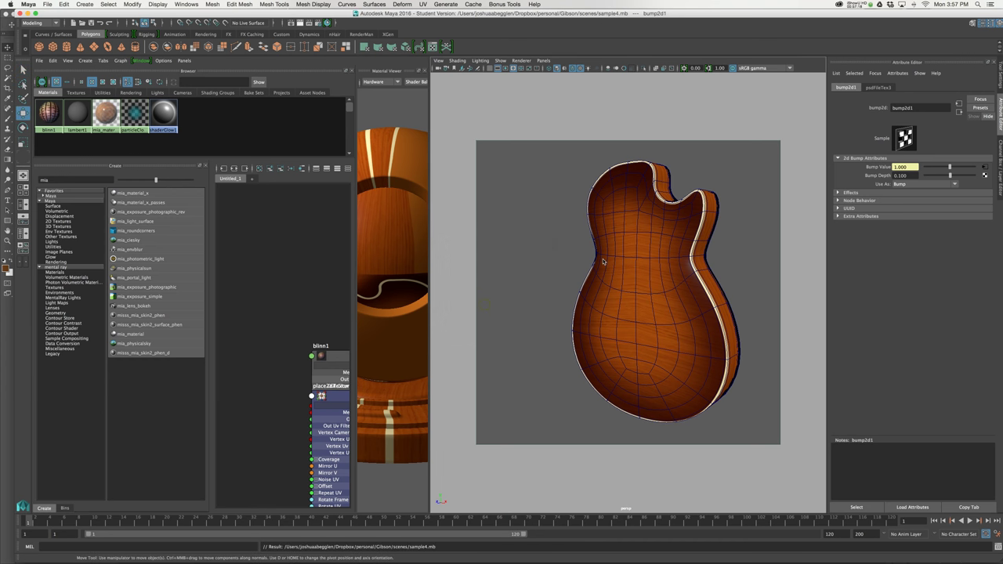
pyautogui.click(301, 23)
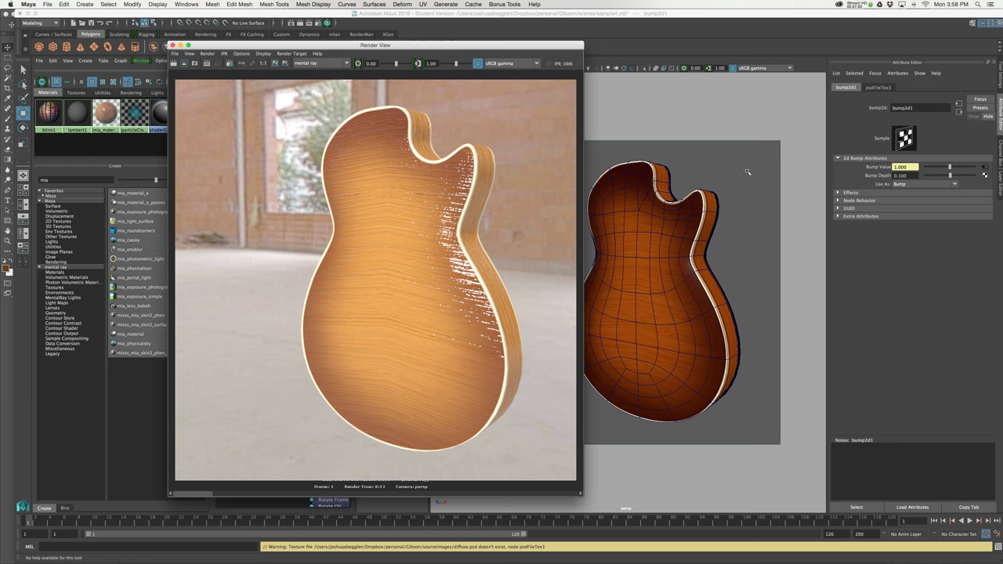
# Set the bump depth to 0.01, keep the current render, and re-render to compare the two images
pyautogui.doubleClick(905, 175)
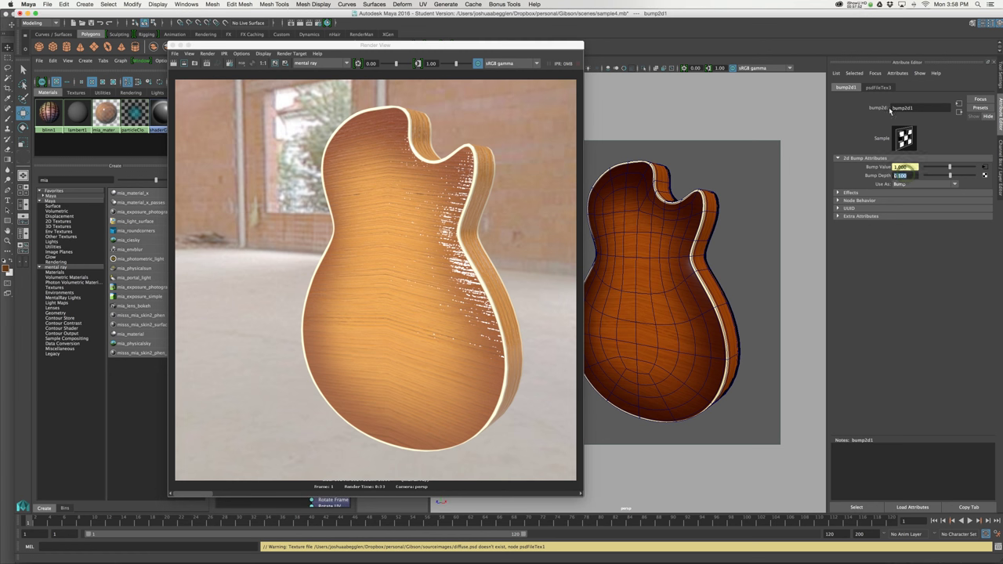
pyautogui.write('.')
pyautogui.write('0.01')
pyautogui.press('Return')
pyautogui.click(276, 65)
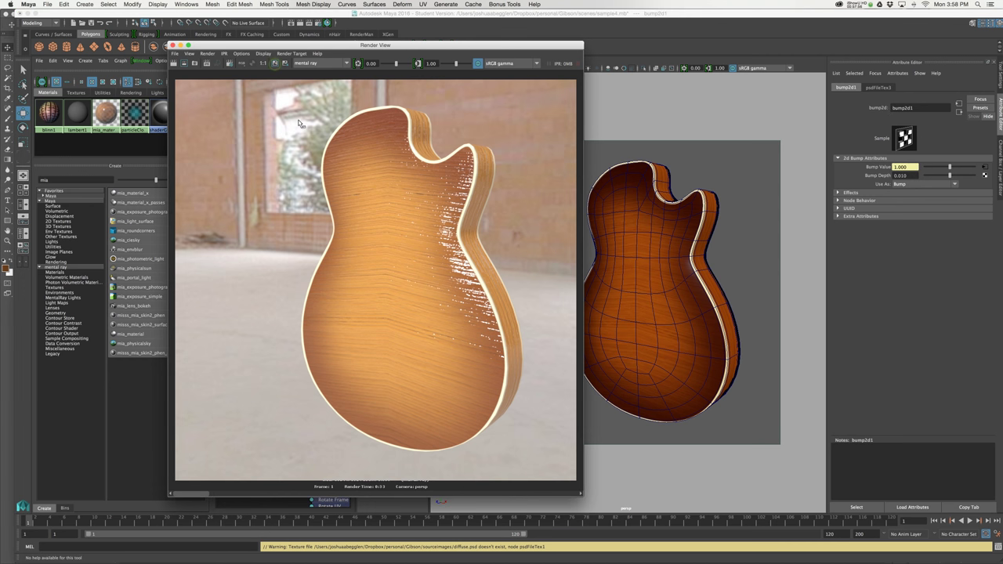
pyautogui.click(174, 63)
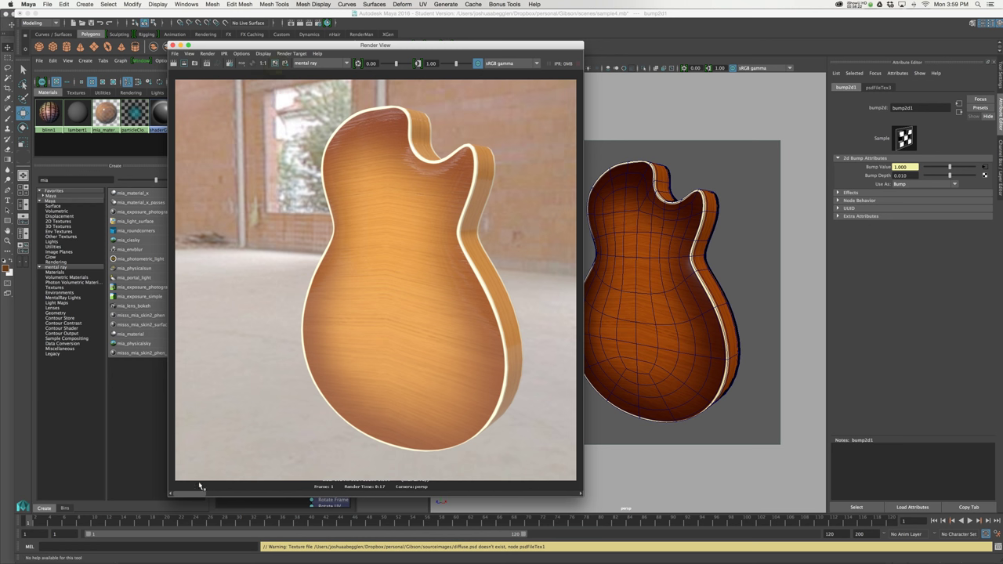
pyautogui.moveTo(193, 492); pyautogui.dragTo(235, 491)
pyautogui.moveTo(247, 497); pyautogui.dragTo(210, 494)
# Set the bump depth to 0.001 and re-render the guitar body, keeping the image and comparing it with the stored renders
pyautogui.click(909, 175)
pyautogui.press('BackSpace')
pyautogui.write('.001')
pyautogui.press('Return')
pyautogui.click(177, 66)
pyautogui.click(276, 62)
pyautogui.moveTo(214, 499); pyautogui.dragTo(173, 482)
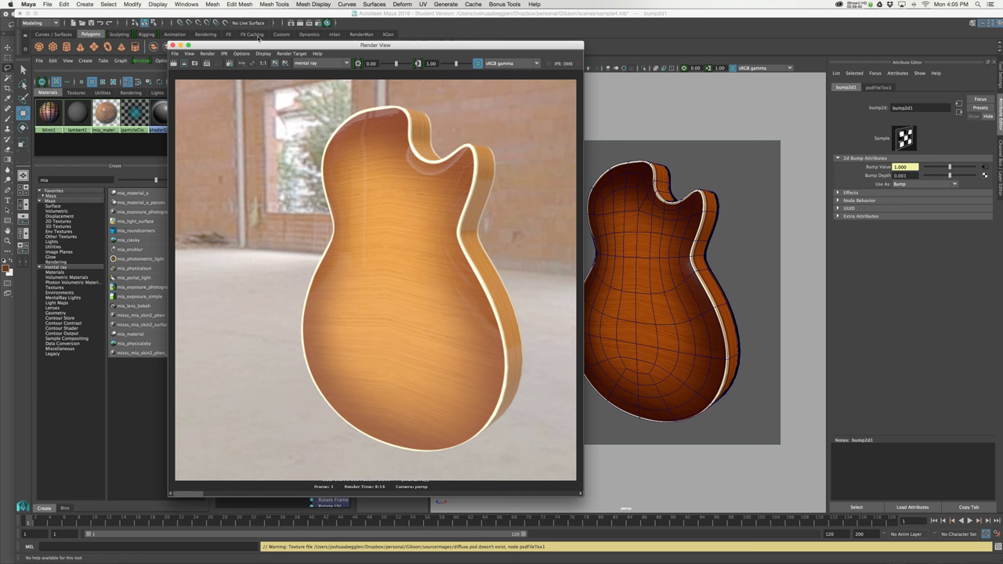
# Switch to Photoshop and copy the cartoon character artwork from Untitled-1 into body_diff.psd as a new layer
pyautogui.press('super+Tab')
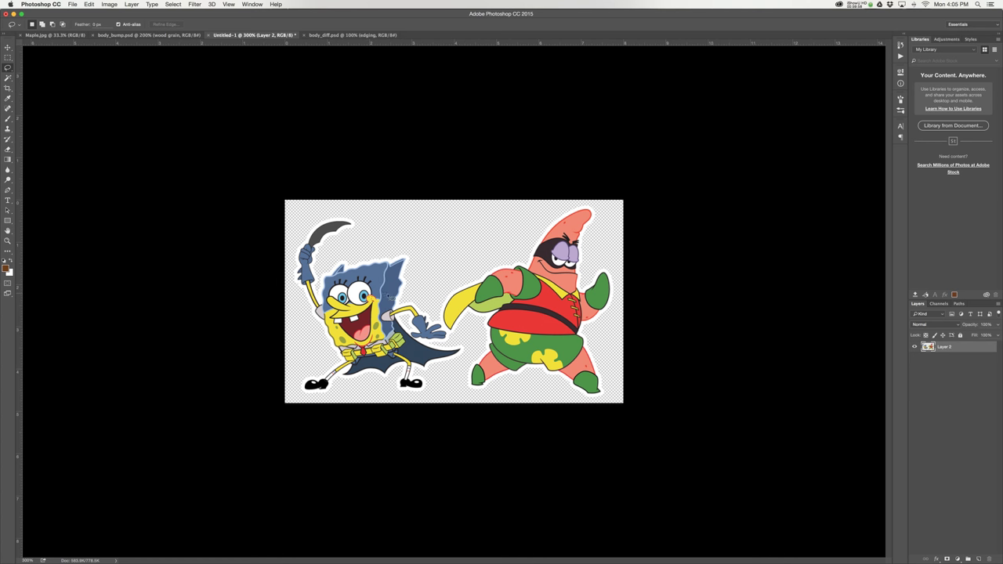
pyautogui.press('super+a')
pyautogui.click(357, 35)
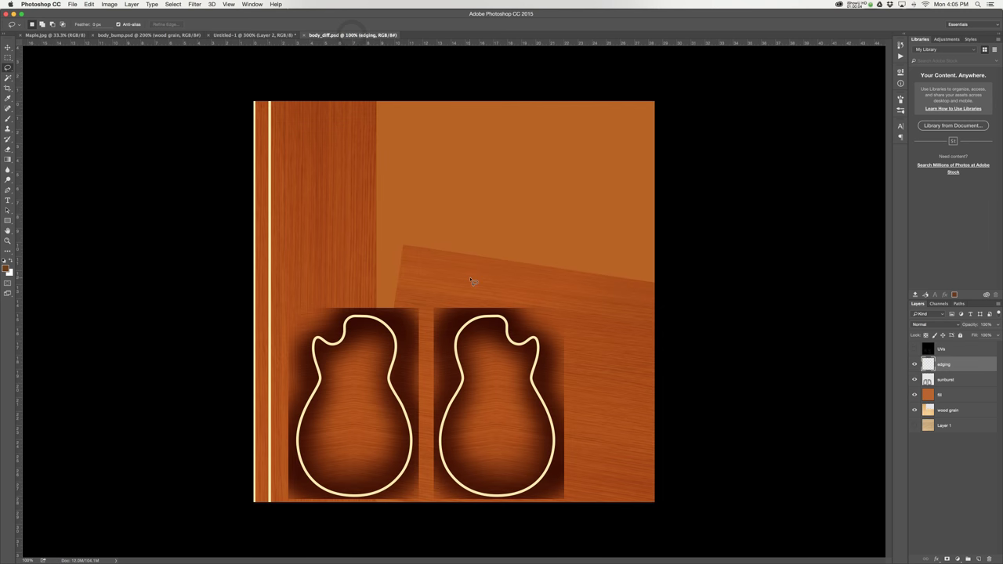
pyautogui.press('super+v')
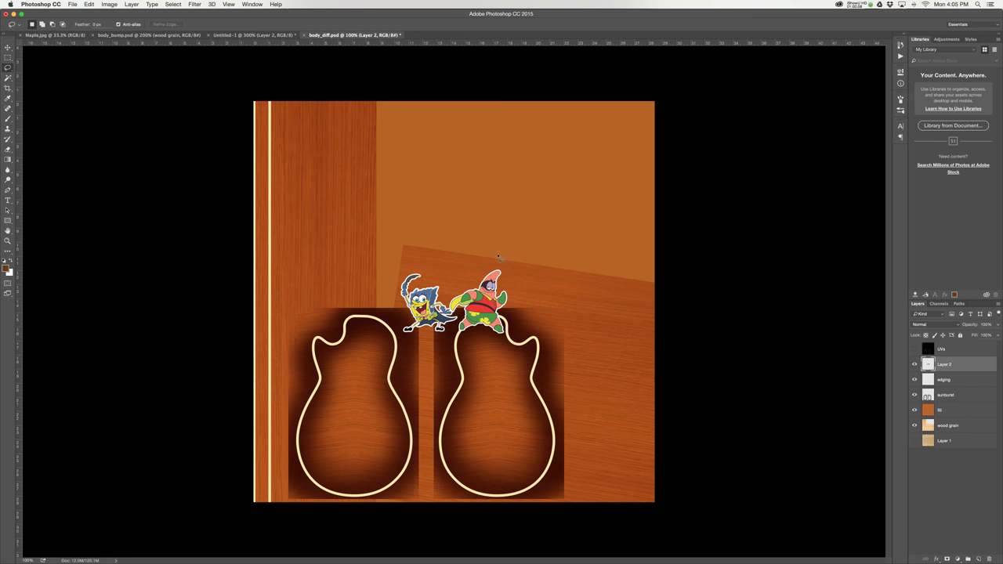
# Move the cartoon artwork onto the lower part of the right-hand guitar body shape
pyautogui.press('super+equal')
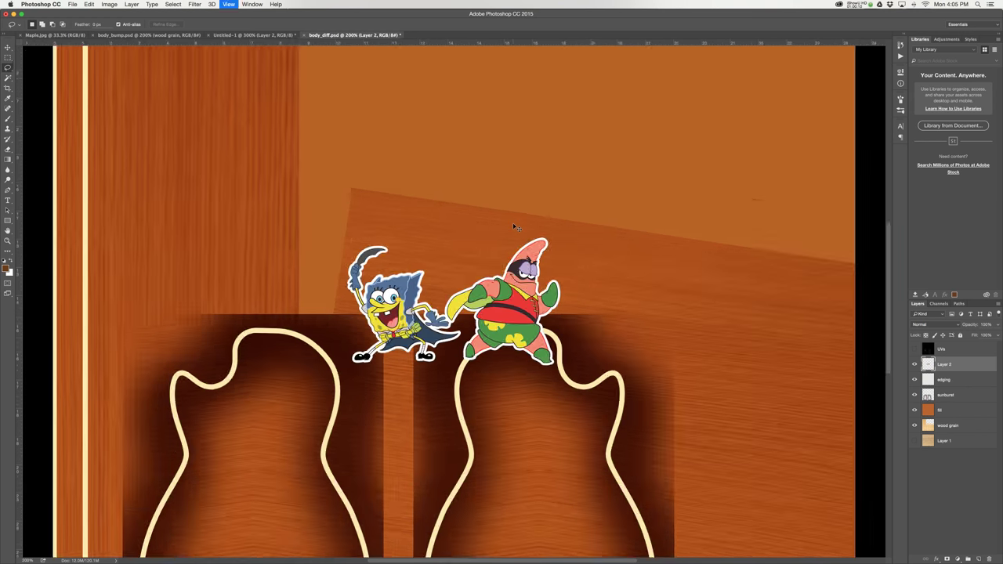
pyautogui.press('super+equal')
pyautogui.moveTo(645, 381); pyautogui.dragTo(628, 193)
pyautogui.press('super+minus')
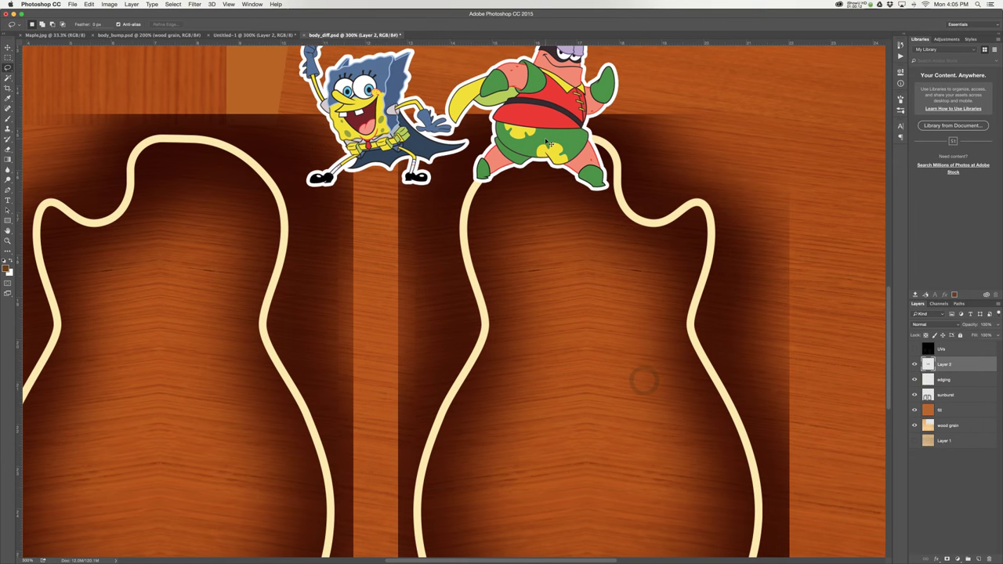
pyautogui.press('w')
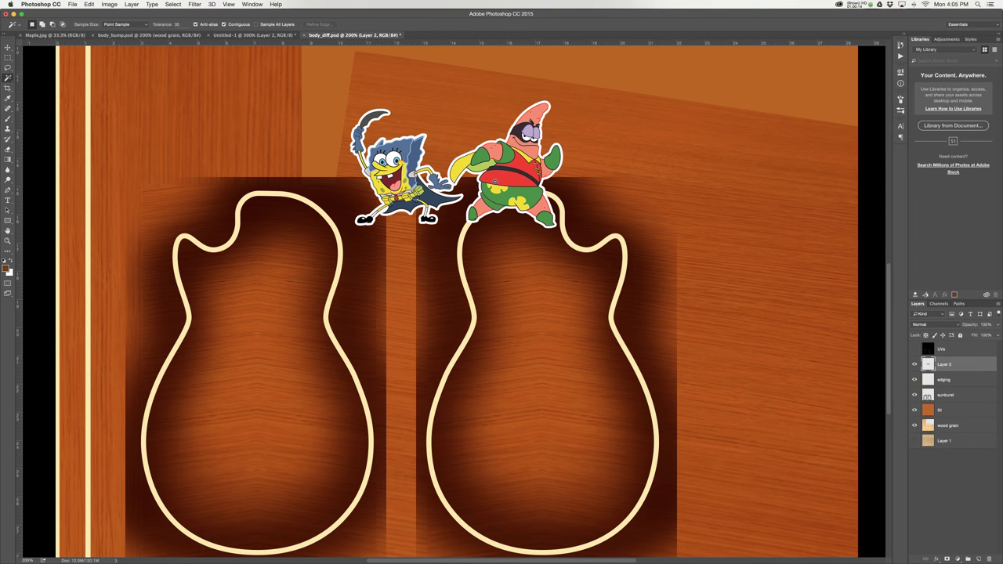
pyautogui.press('v')
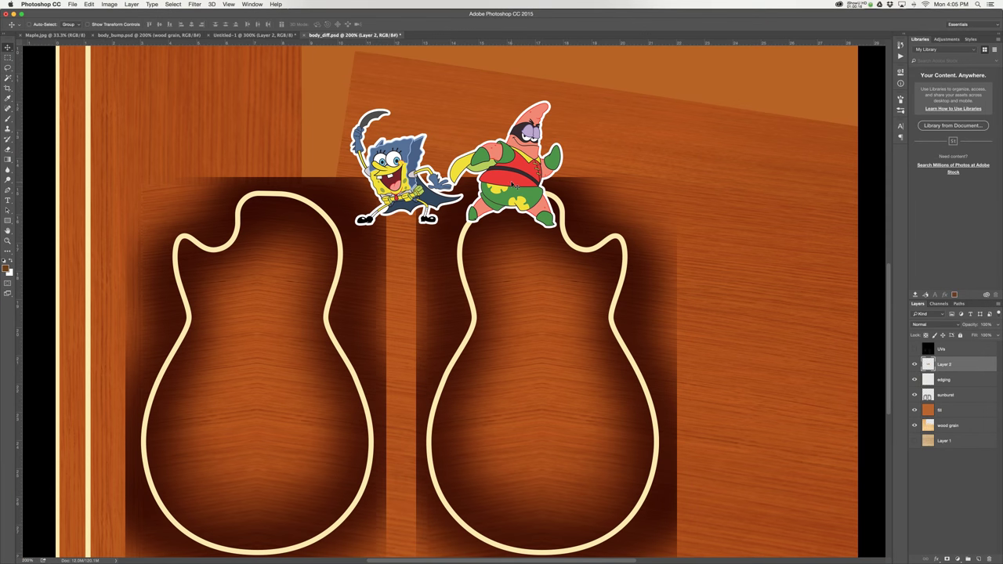
pyautogui.moveTo(519, 202); pyautogui.dragTo(601, 465)
# Scale the cartoon artwork to about 45%, rotate it about 17°, and position it just inside the body's lower-left binding curve
pyautogui.press('super+t')
pyautogui.keyDown('alt'); pyautogui.keyDown('shift'); pyautogui.moveTo(642, 365); pyautogui.dragTo(584, 401); pyautogui.keyUp('shift'); pyautogui.keyUp('alt')
pyautogui.moveTo(565, 455); pyautogui.dragTo(570, 522)
pyautogui.moveTo(549, 480); pyautogui.dragTo(542, 488)
pyautogui.press('super+plus')
pyautogui.moveTo(658, 382); pyautogui.dragTo(667, 236)
pyautogui.press('Left')
pyautogui.press('Left')
pyautogui.press('Left')
pyautogui.press('Left')
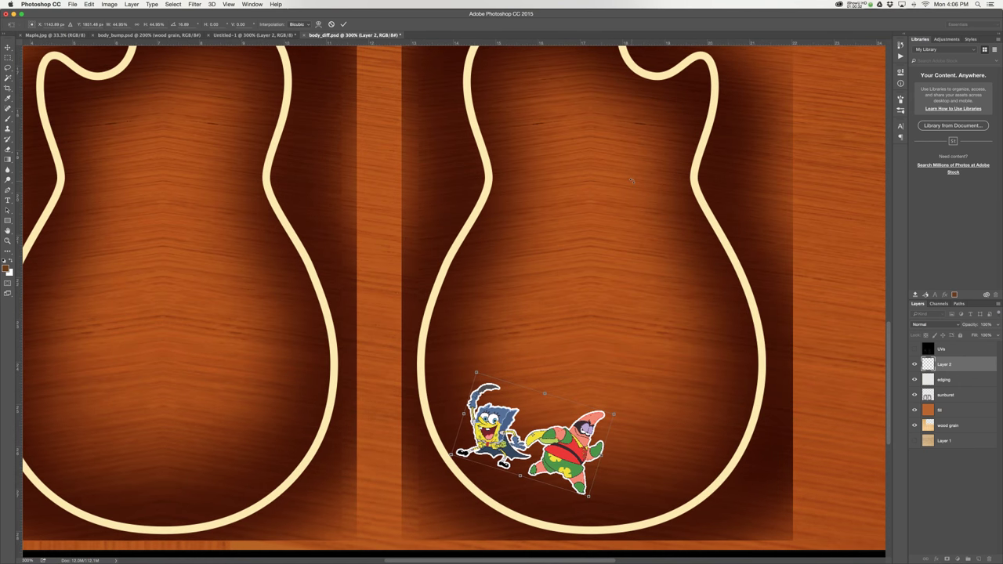
pyautogui.press('Down')
pyautogui.press('Down')
pyautogui.press('Return')
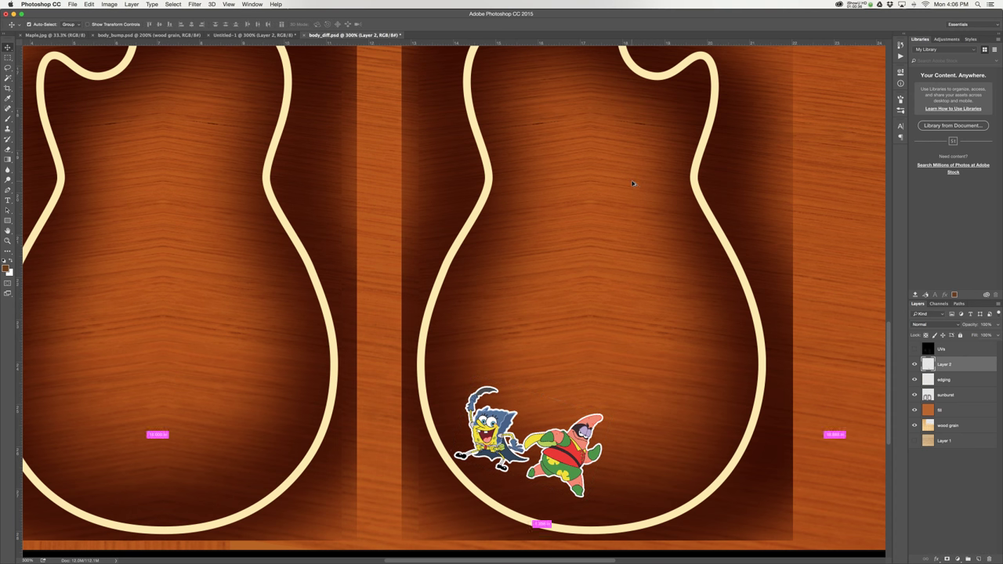
# Save body_diff.psd and close the Untitled-1 document without saving it
pyautogui.press('super+1')
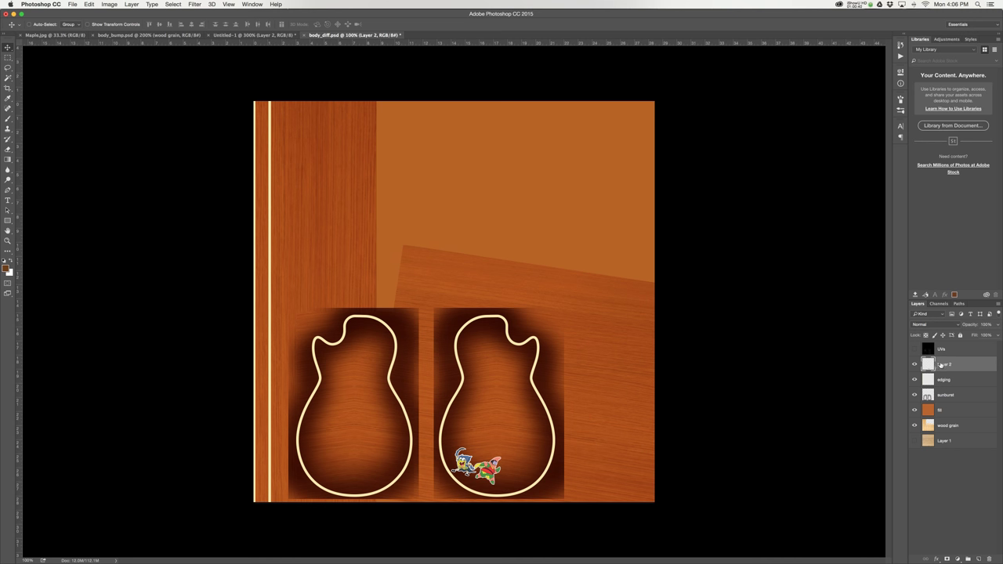
pyautogui.press('super+s')
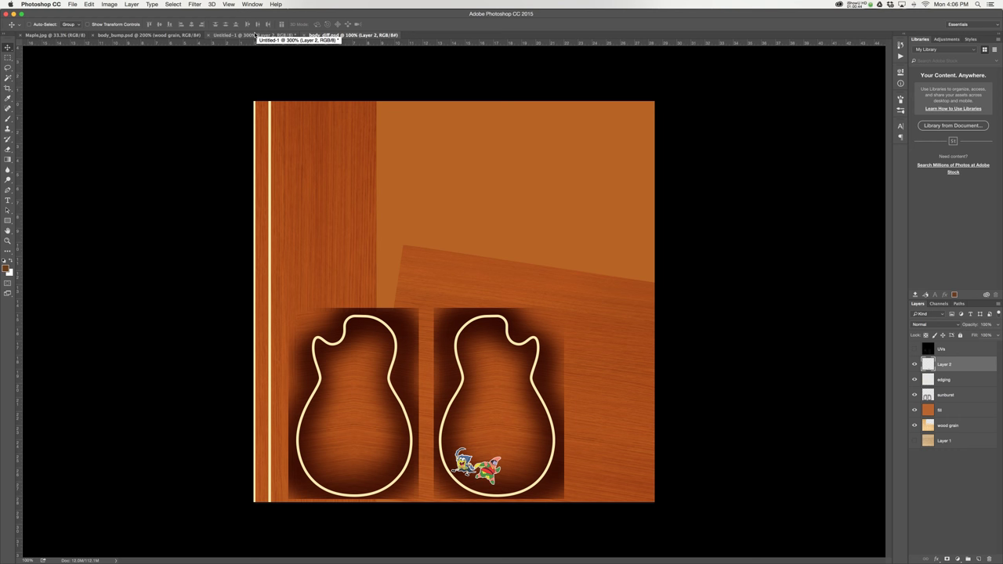
pyautogui.click(216, 36)
pyautogui.click(209, 36)
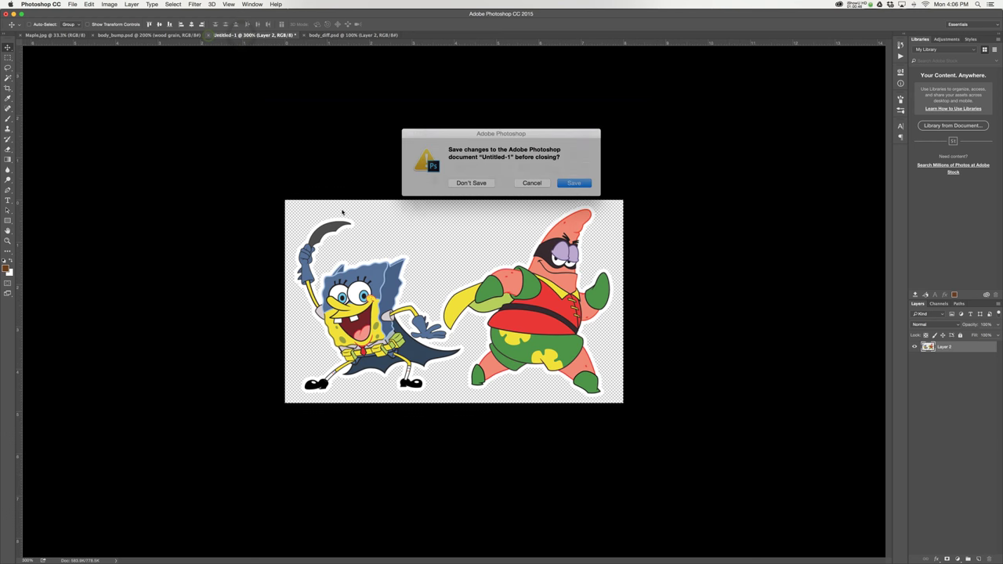
pyautogui.click(474, 183)
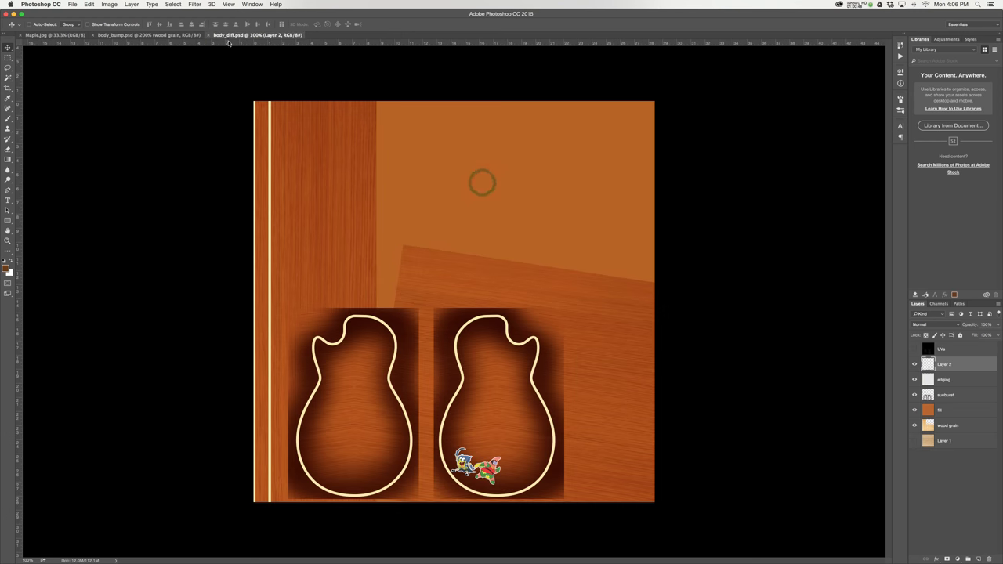
# Copy the cartoon artwork layer from body_diff.psd onto the lower right-hand guitar body in body_bump.psd and close body_diff.psd
pyautogui.moveTo(251, 35); pyautogui.dragTo(233, 269)
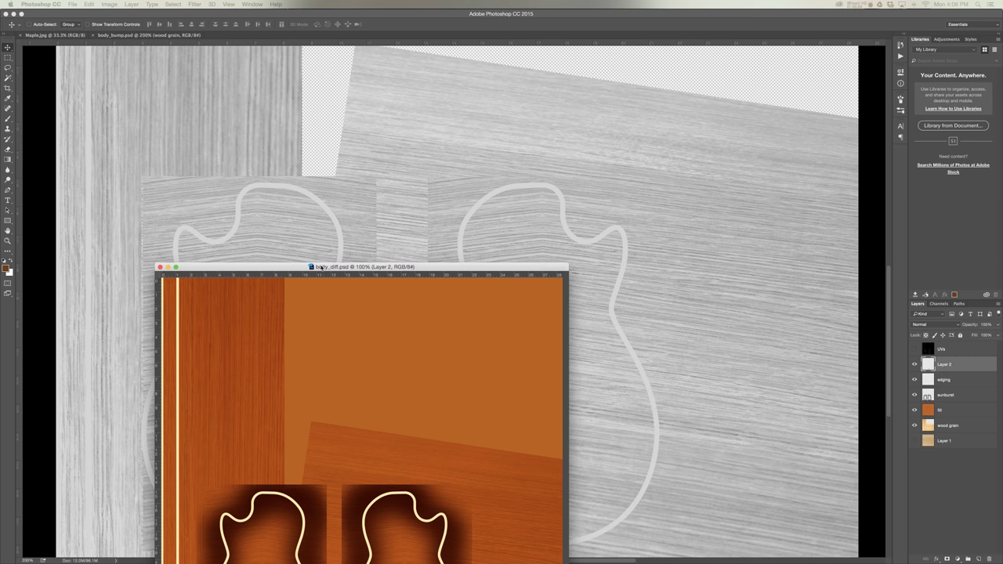
pyautogui.moveTo(380, 268); pyautogui.dragTo(297, 182)
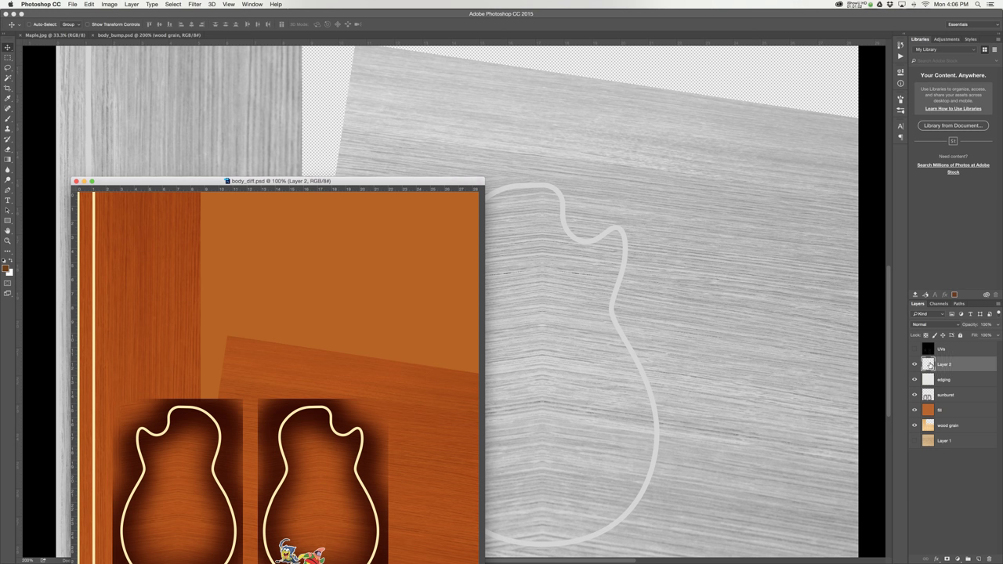
pyautogui.moveTo(929, 366); pyautogui.dragTo(613, 390)
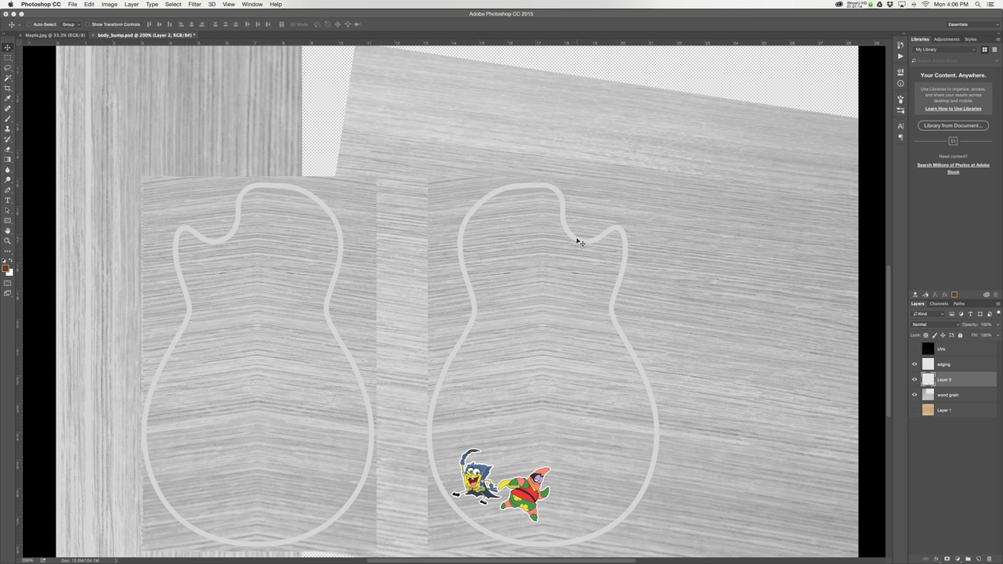
pyautogui.hotkey('ctrl', 'Tab')
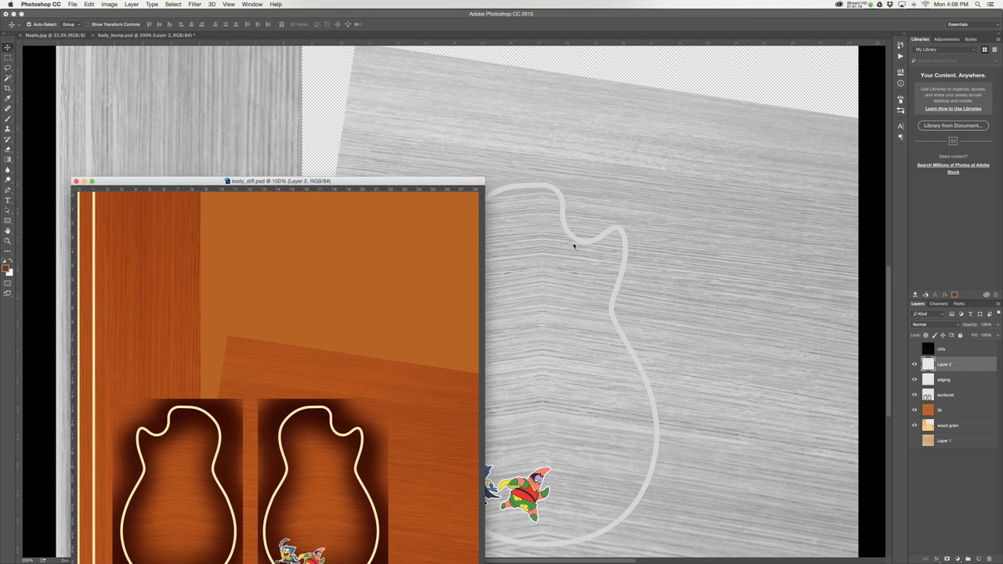
pyautogui.press('super+w')
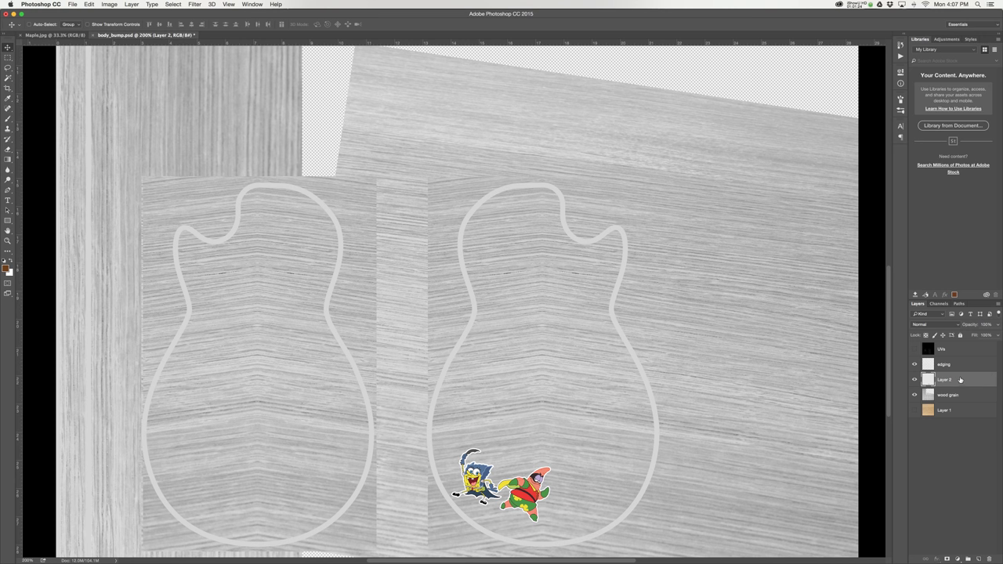
# Apply a white Color Overlay at 100% opacity to the cartoon artwork layer in body_bump.psd
pyautogui.press('space')
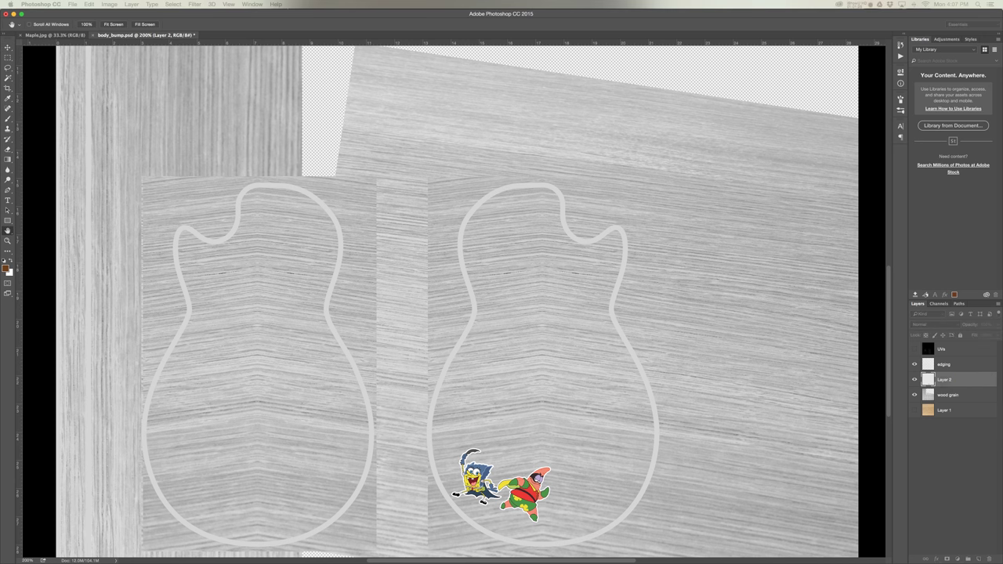
pyautogui.moveTo(788, 162); pyautogui.dragTo(749, 98)
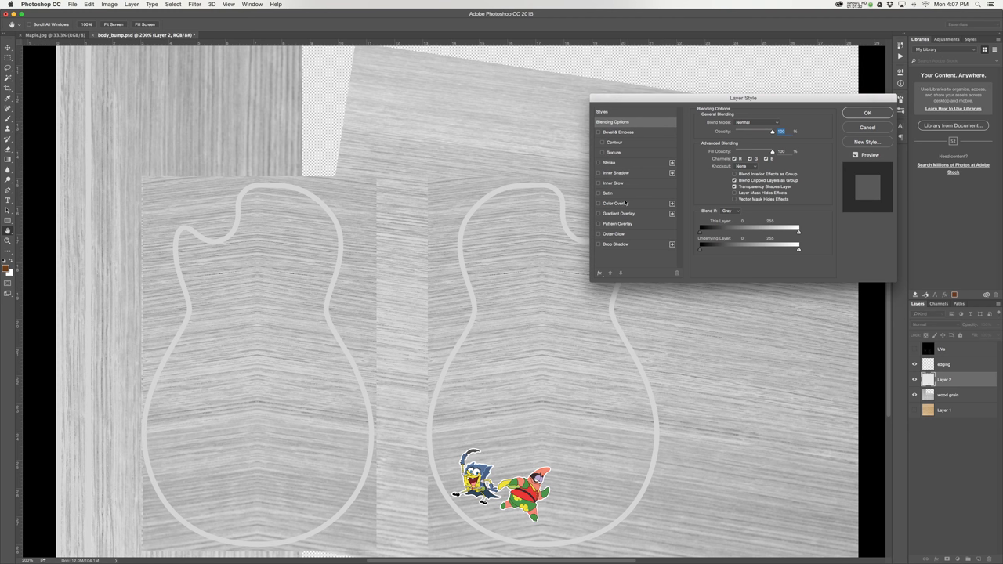
pyautogui.click(619, 203)
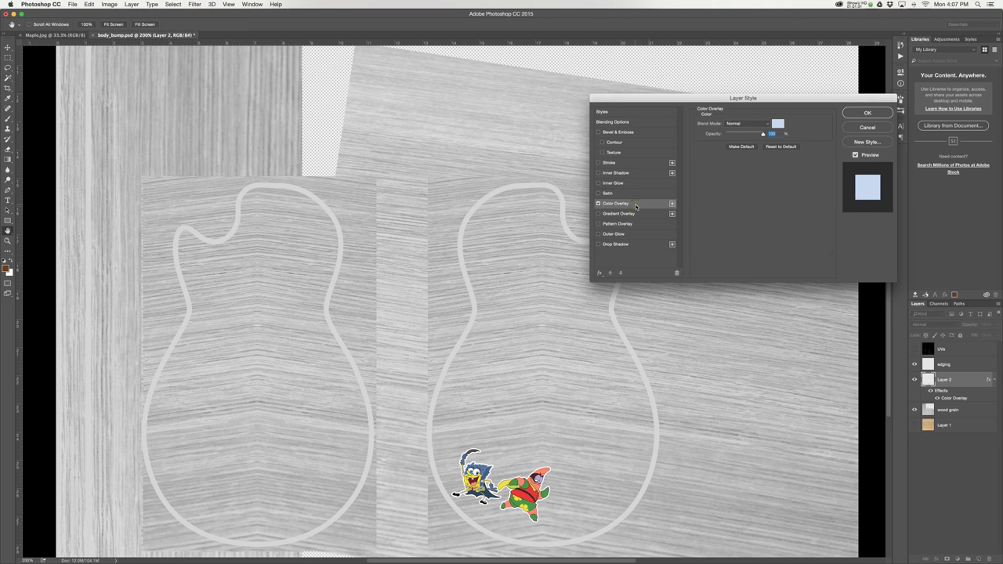
pyautogui.click(778, 127)
pyautogui.moveTo(83, 265); pyautogui.dragTo(200, 223)
pyautogui.click(119, 244)
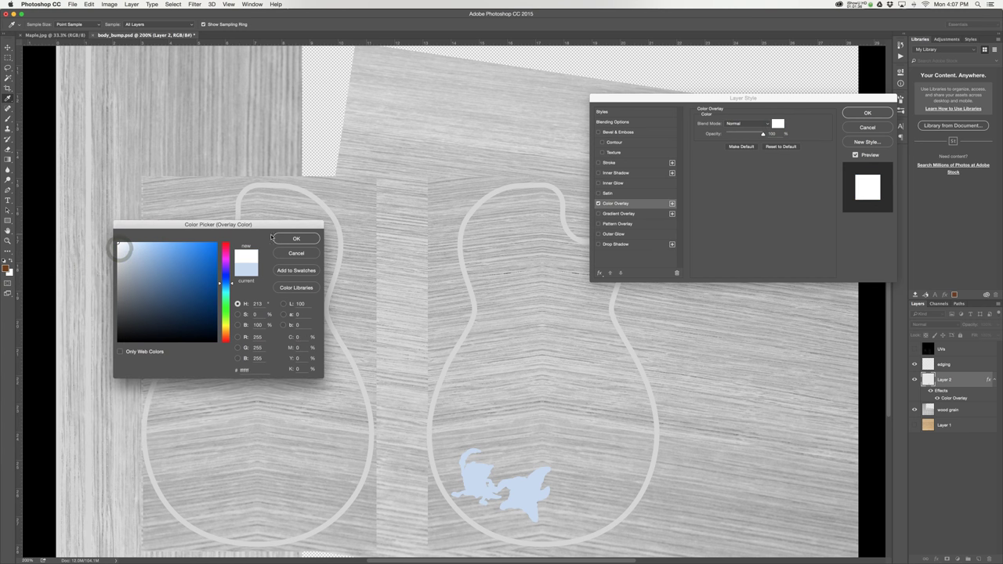
pyautogui.click(296, 238)
pyautogui.click(851, 116)
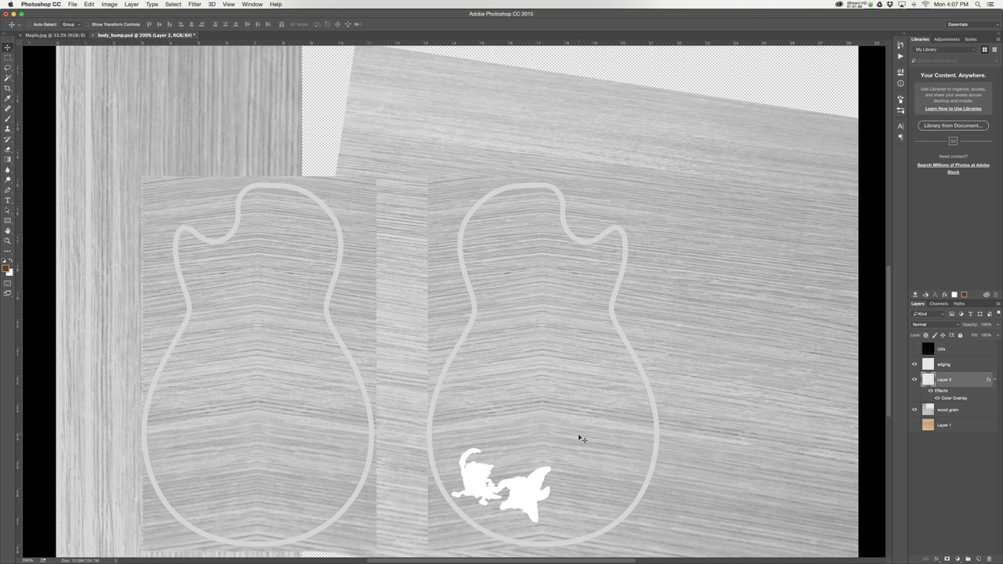
# Save body_bump.psd and save a copy of it as body_spec.psd in the sourceimages folder
pyautogui.press('super+s')
pyautogui.press('super+shift+s')
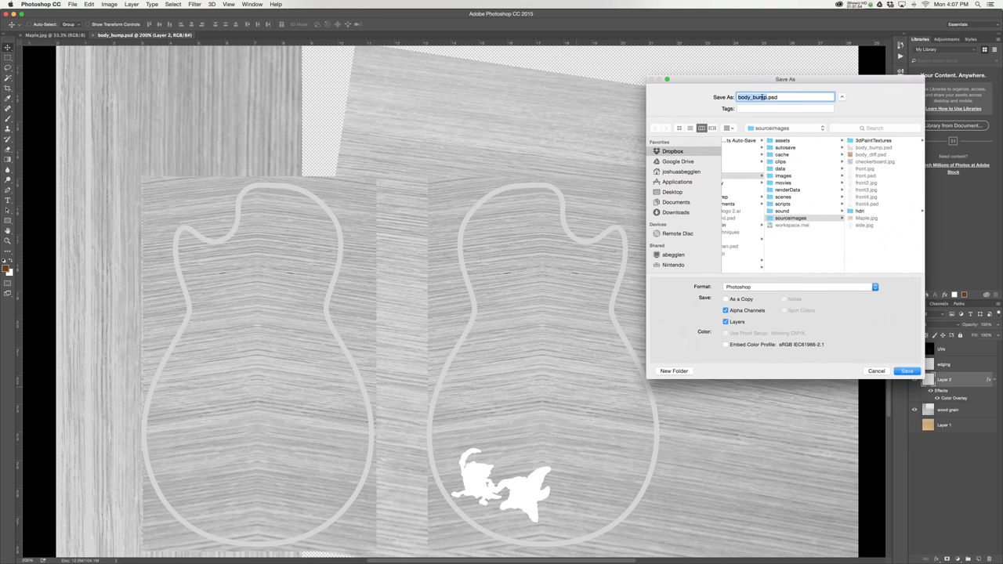
pyautogui.press('Right')
pyautogui.press('BackSpace')
pyautogui.press('BackSpace')
pyautogui.write('spec')
pyautogui.click(908, 372)
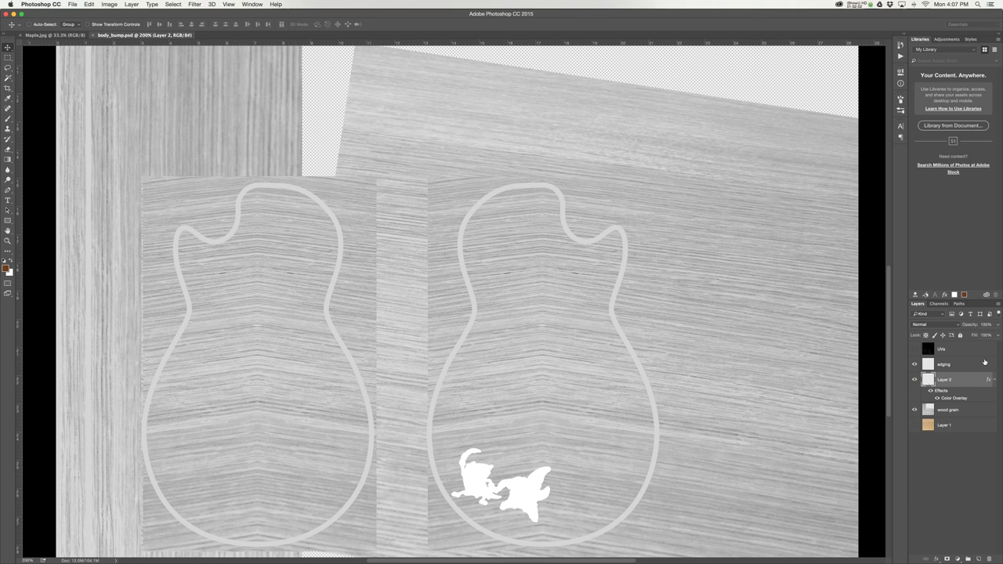
# Fill the entire wood grain layer of body_spec.psd with white
pyautogui.click(949, 365)
pyautogui.click(950, 380)
pyautogui.click(914, 380)
pyautogui.click(914, 380)
pyautogui.click(963, 410)
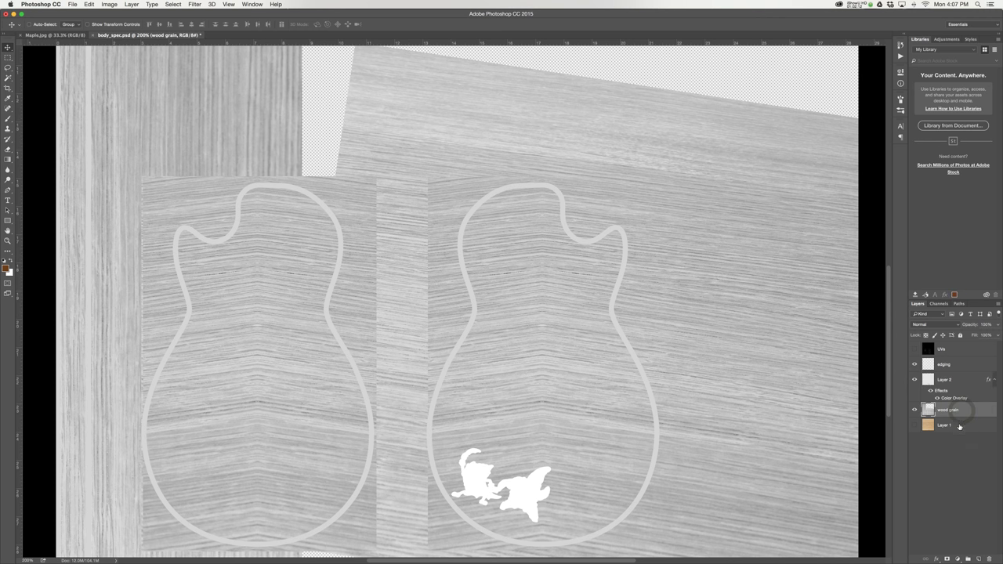
pyautogui.press('super+BackSpace')
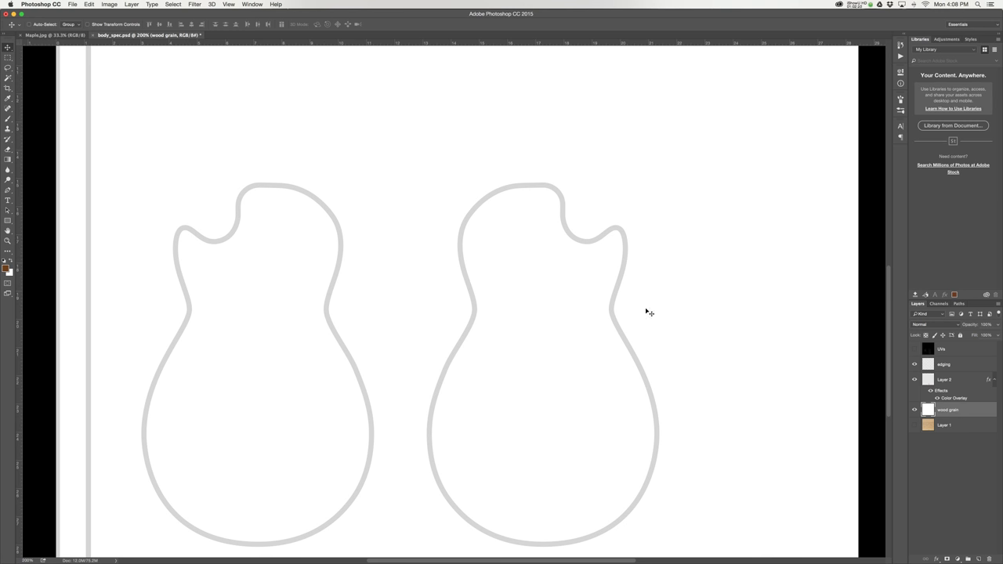
# Change the cartoon artwork layer's Color Overlay to black (000000) in body_spec.psd
pyautogui.moveTo(595, 337); pyautogui.dragTo(661, 336)
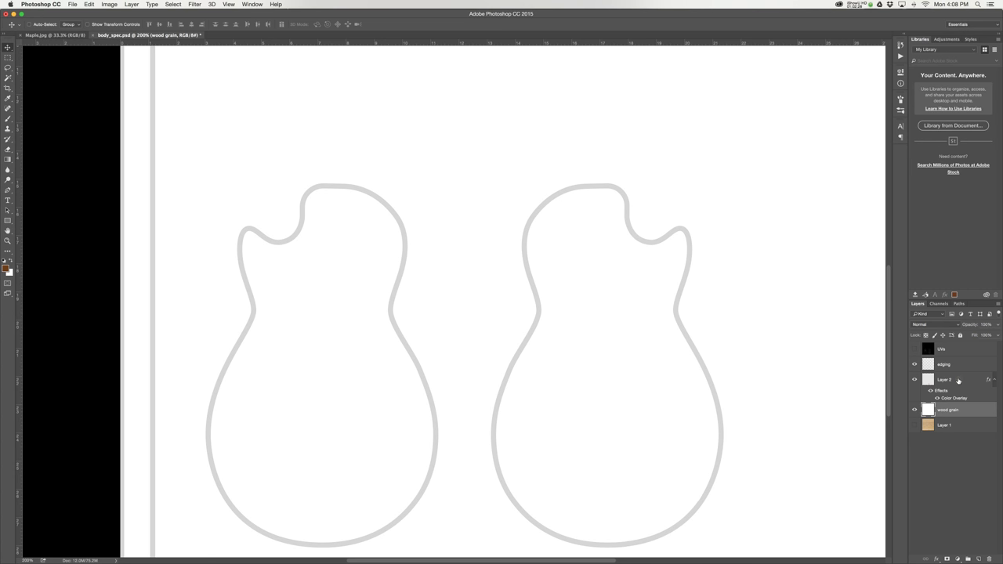
pyautogui.click(958, 380)
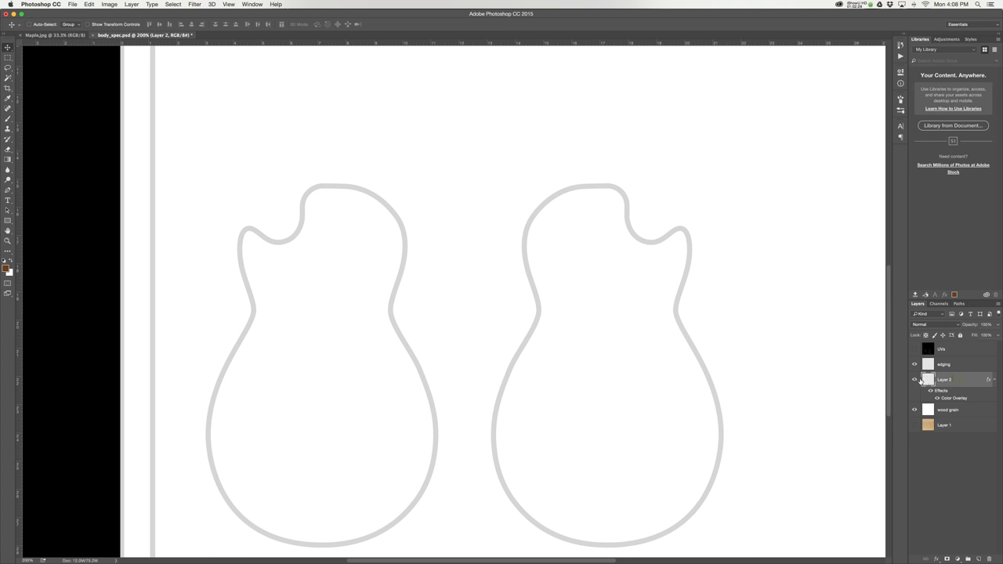
pyautogui.doubleClick(969, 382)
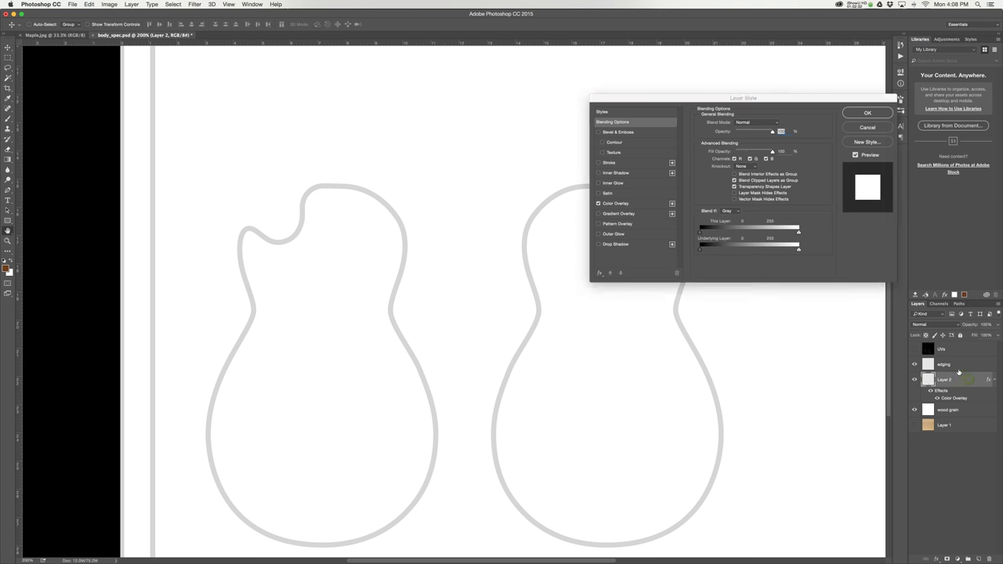
pyautogui.click(646, 206)
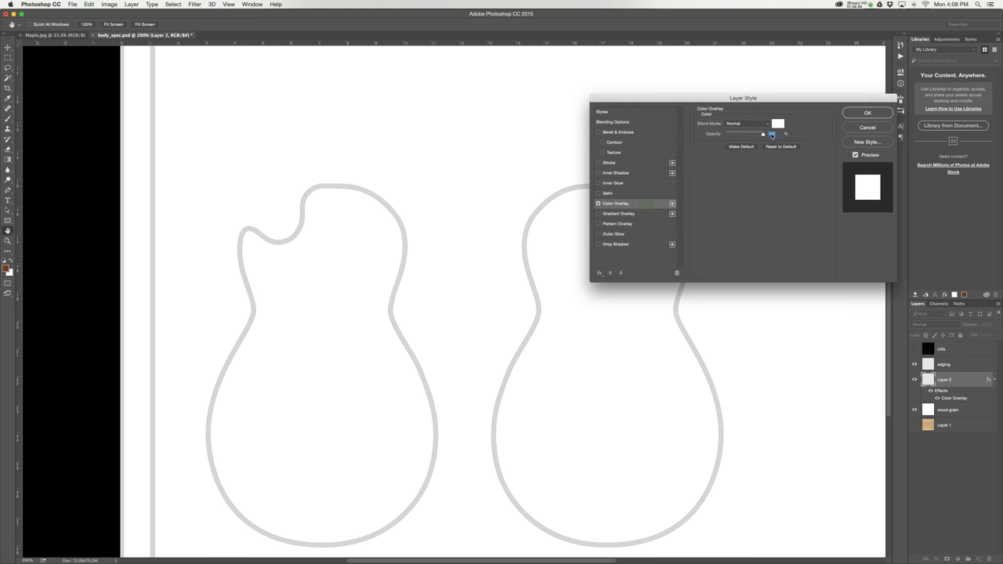
pyautogui.click(778, 125)
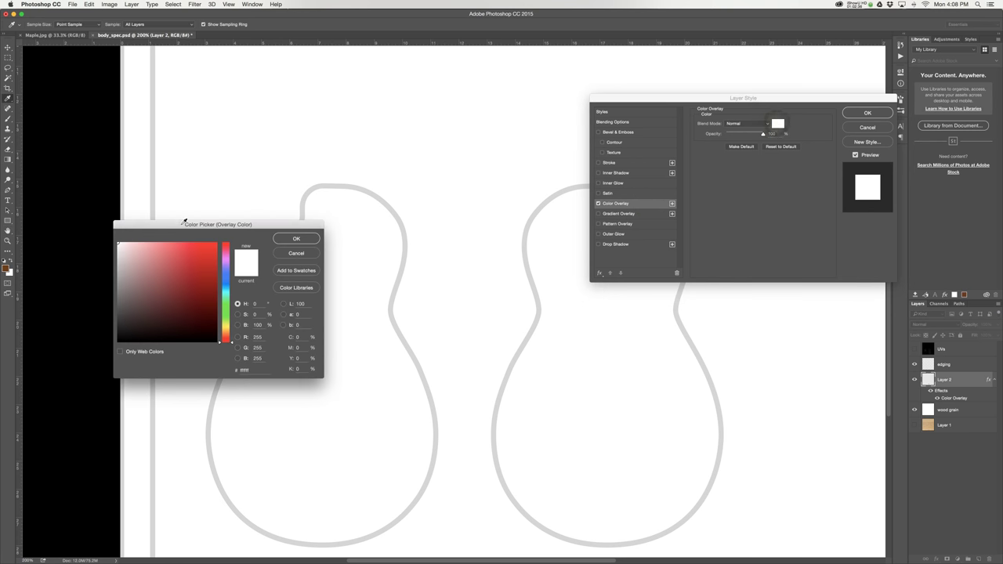
pyautogui.moveTo(145, 324); pyautogui.dragTo(111, 345)
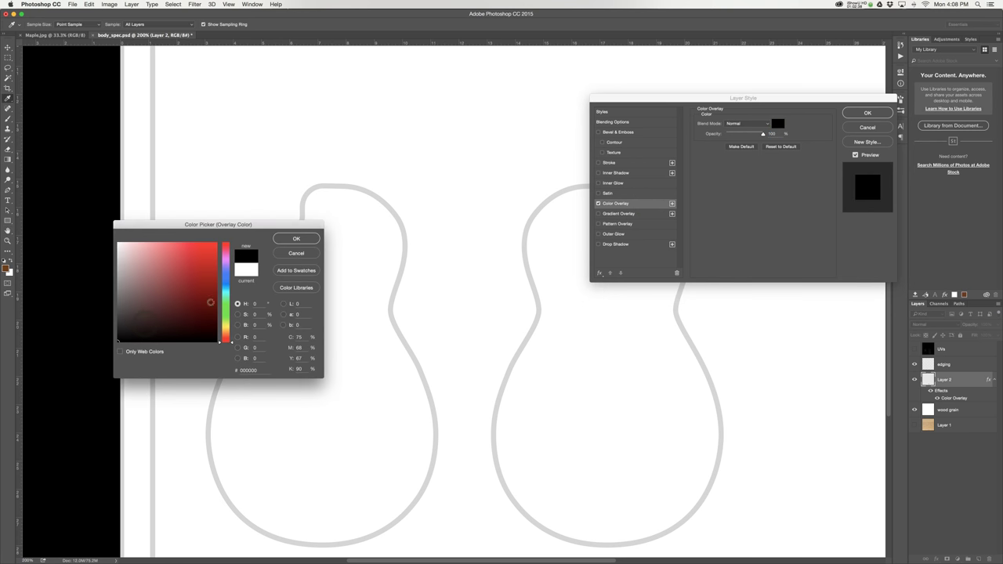
pyautogui.click(285, 237)
pyautogui.click(867, 113)
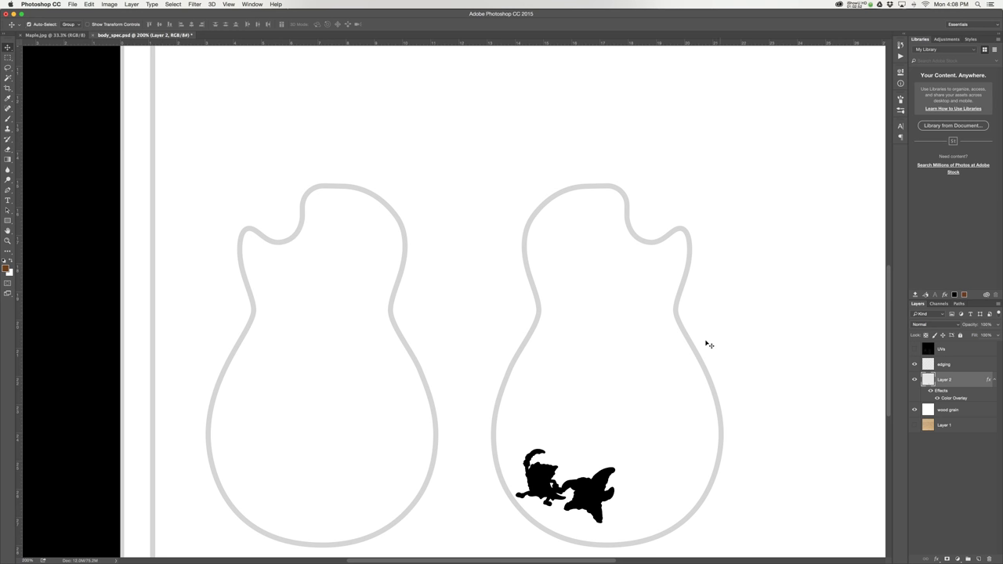
# Switch to Maya and map the reflection color of mia_material_x3 with a PSD File texture that loads body_spec.psd
pyautogui.press('super+Tab')
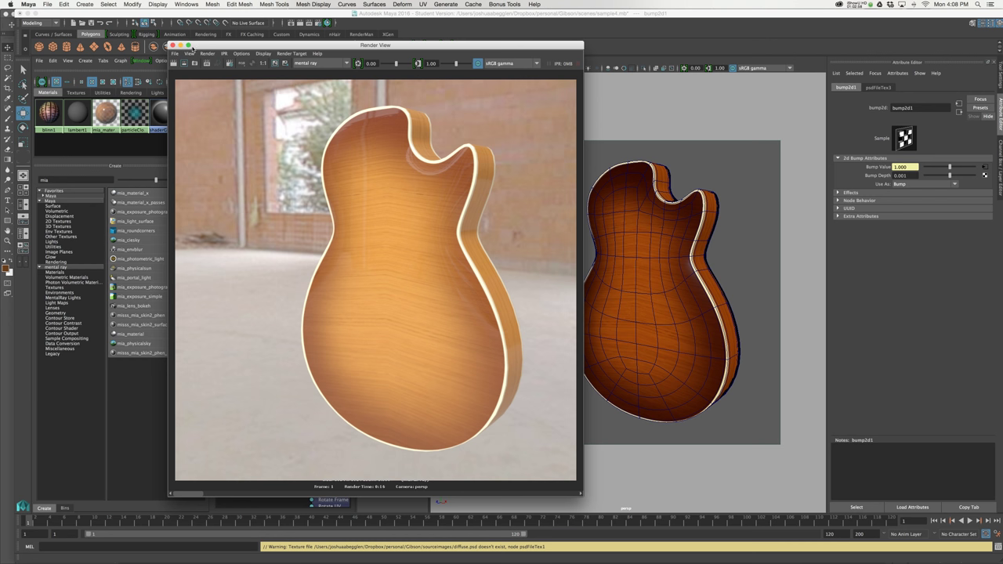
pyautogui.click(181, 46)
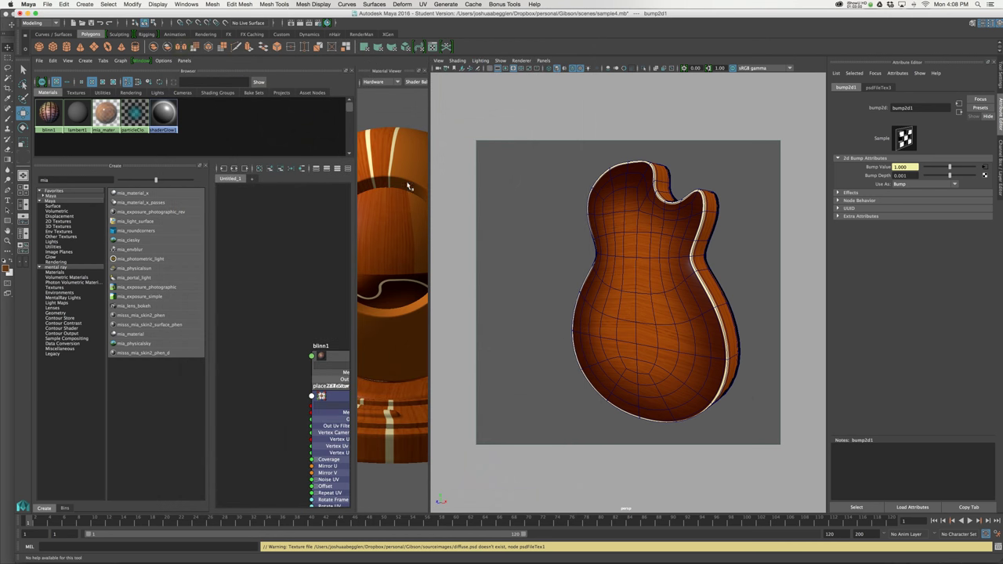
pyautogui.click(100, 116)
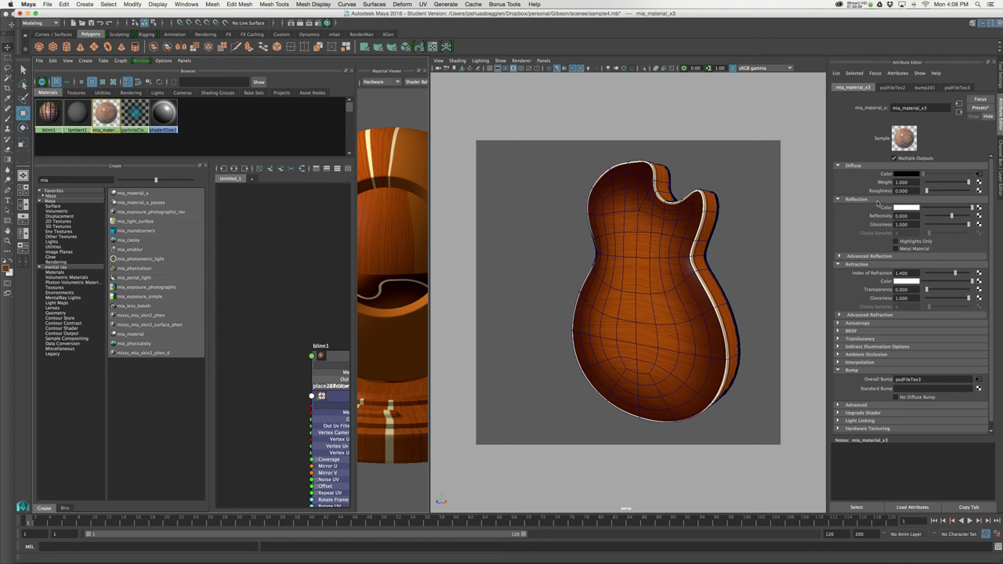
pyautogui.click(979, 207)
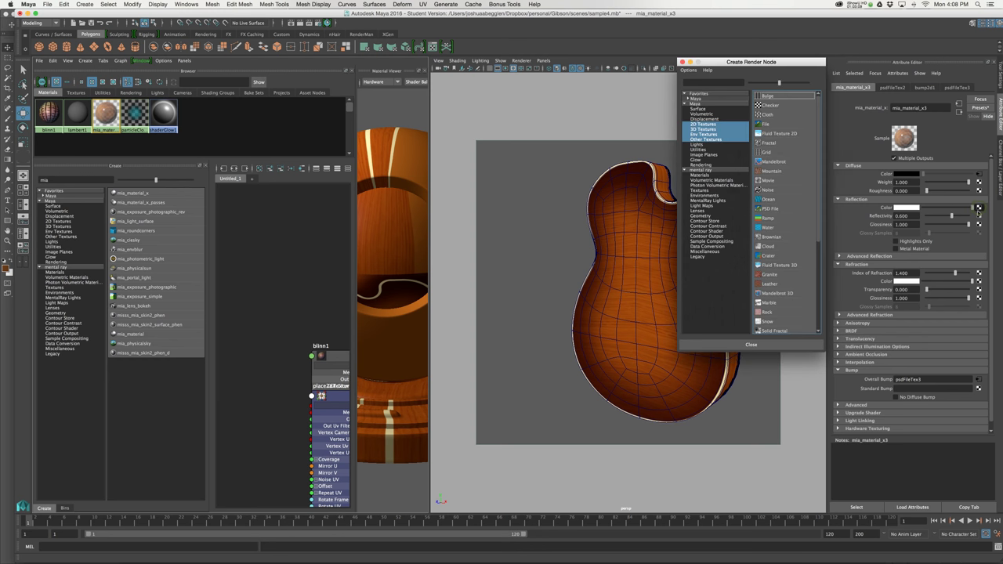
pyautogui.click(786, 209)
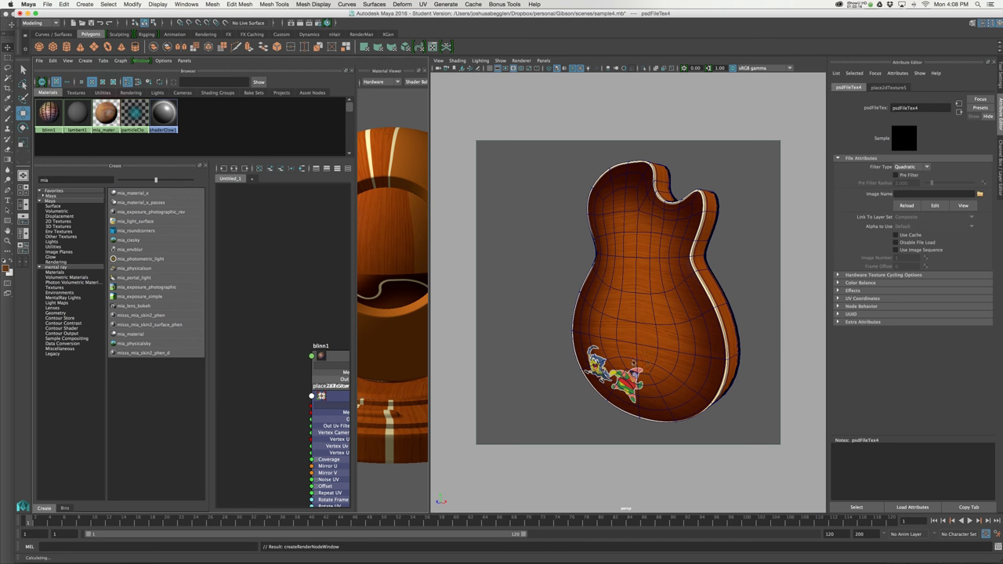
pyautogui.click(980, 194)
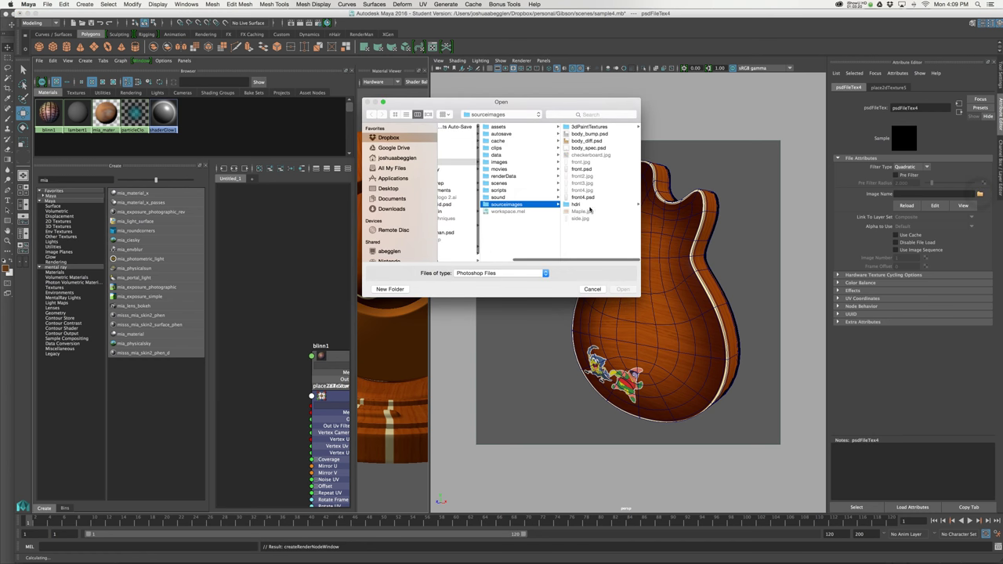
pyautogui.click(595, 149)
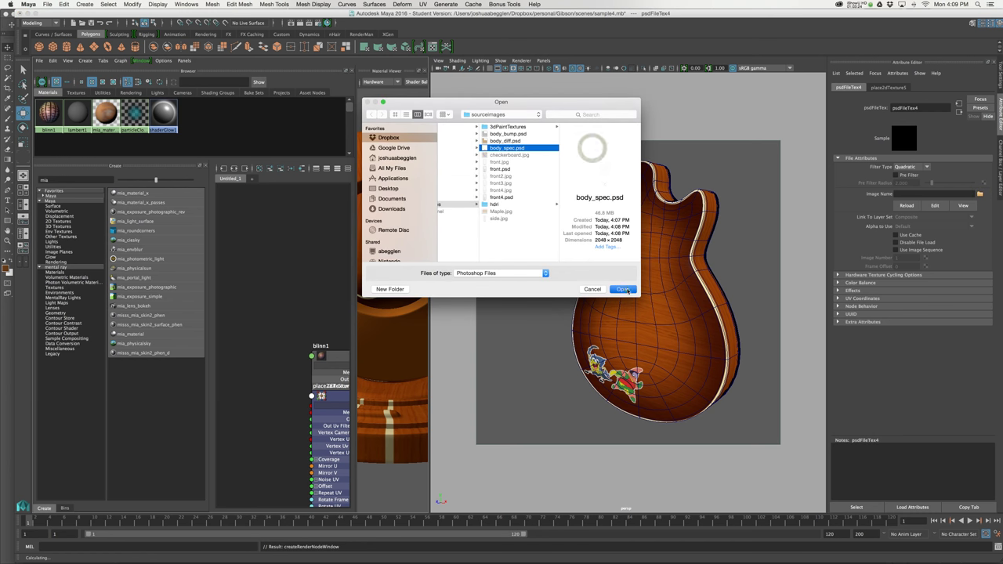
pyautogui.click(624, 289)
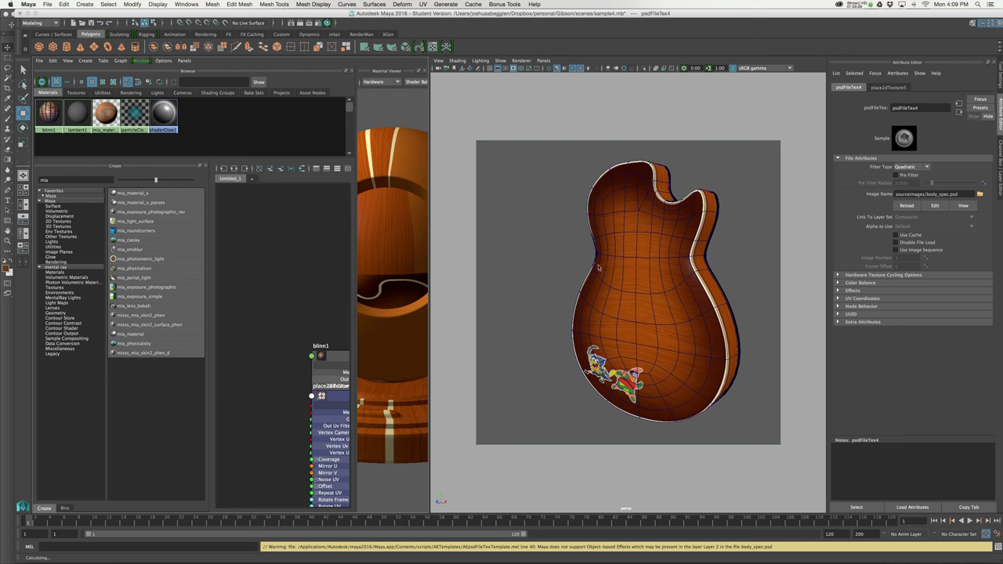
# Render the guitar body facing the camera with the sticker in view and keep the image in the Render View
pyautogui.moveTo(662, 335)
pyautogui.keyDown('alt'); pyautogui.mouseDown()
pyautogui.moveTo(695, 318)
pyautogui.moveTo(703, 330)
pyautogui.moveTo(678, 296)
pyautogui.mouseUp(); pyautogui.keyUp('alt')
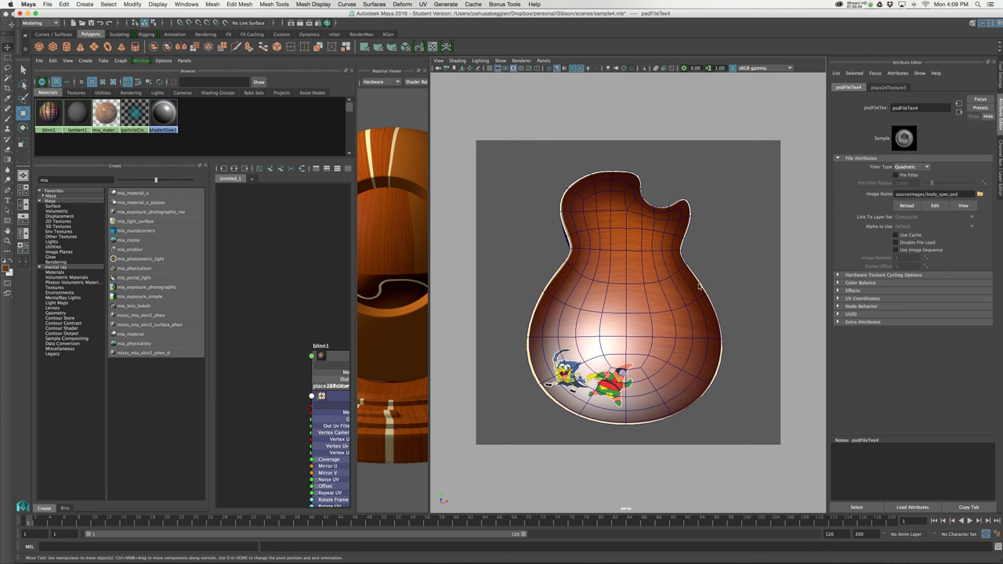
pyautogui.click(302, 22)
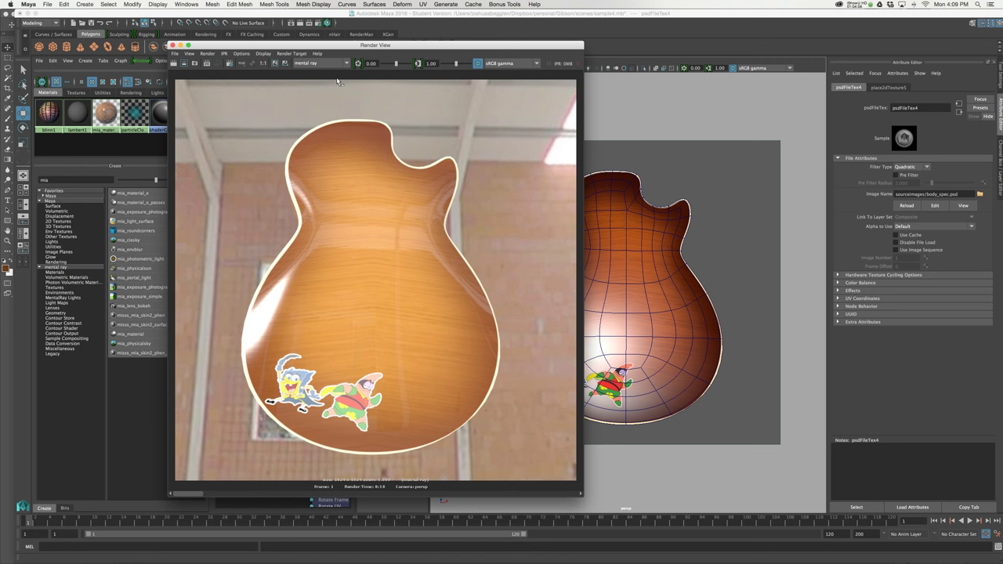
pyautogui.click(276, 68)
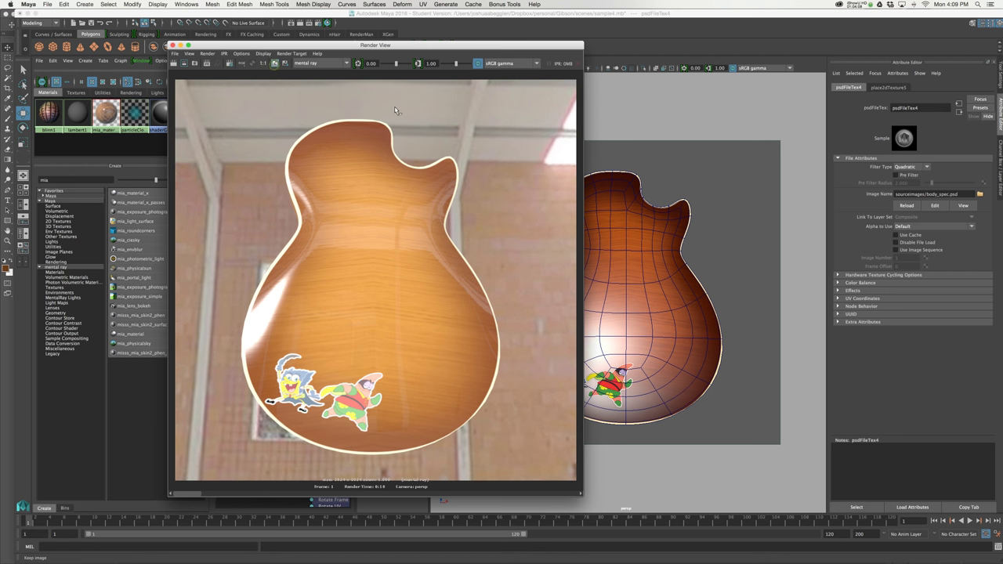
# Render the guitar body from a three-quarter side angle, keep the image, and examine the reflections around the sticker up close
pyautogui.keyDown('alt'); pyautogui.moveTo(658, 290); pyautogui.dragTo(629, 297); pyautogui.keyUp('alt')
pyautogui.keyDown('alt'); pyautogui.moveTo(640, 280); pyautogui.dragTo(623, 281, button='middle'); pyautogui.keyUp('alt')
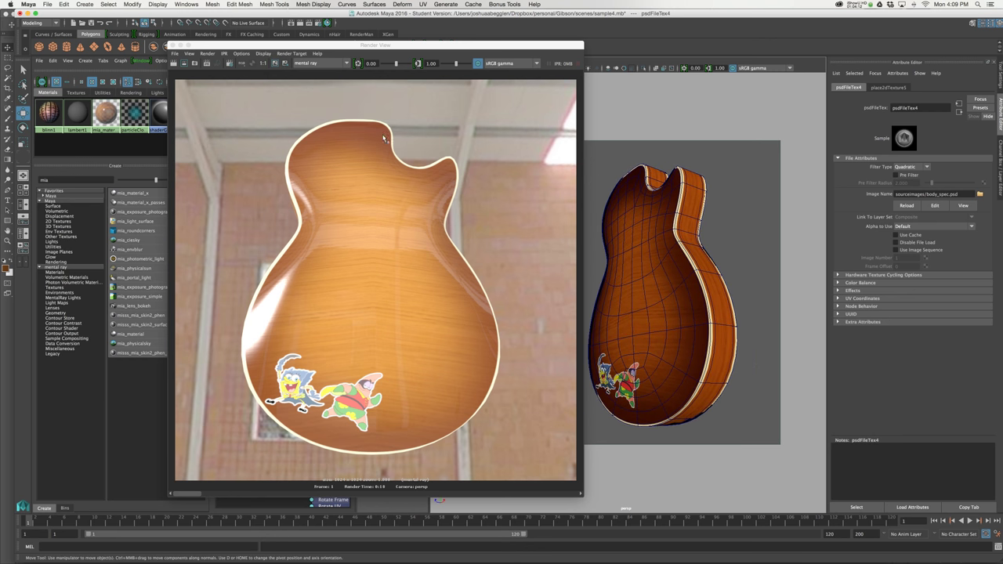
pyautogui.click(275, 65)
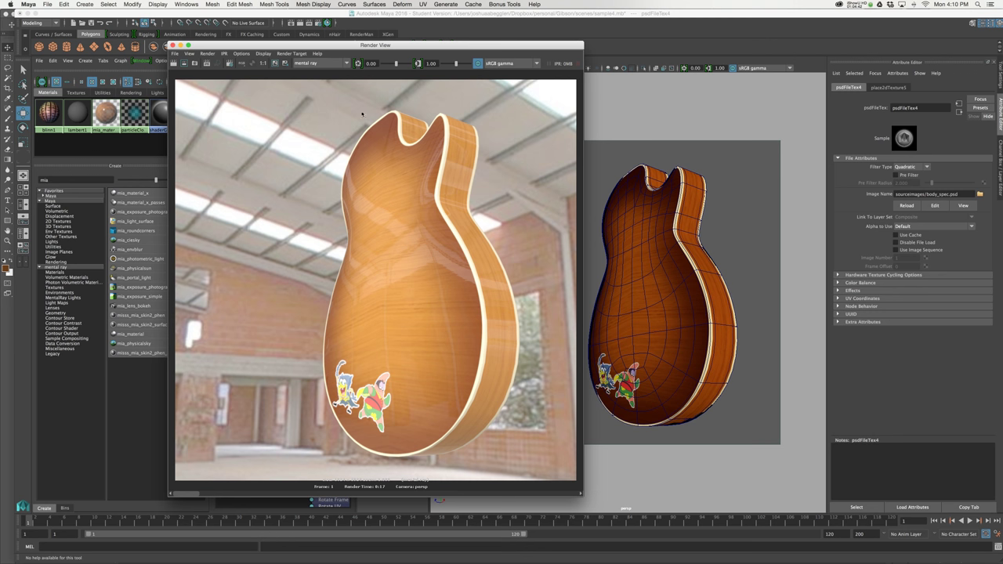
pyautogui.keyDown('alt'); pyautogui.moveTo(404, 386); pyautogui.dragTo(464, 405, button='right'); pyautogui.keyUp('alt')
pyautogui.keyDown('alt'); pyautogui.moveTo(431, 435); pyautogui.dragTo(449, 315, button='middle'); pyautogui.keyUp('alt')
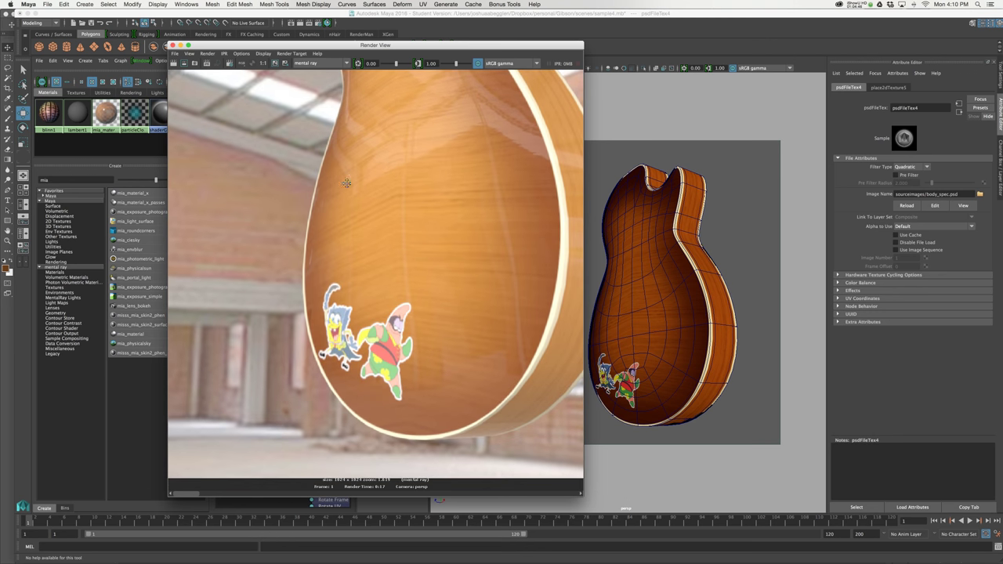
# Set the render image size to the 2k Square preset with pixel units and render the guitar body again
pyautogui.keyDown('alt'); pyautogui.moveTo(347, 183); pyautogui.dragTo(311, 188, button='middle'); pyautogui.keyUp('alt')
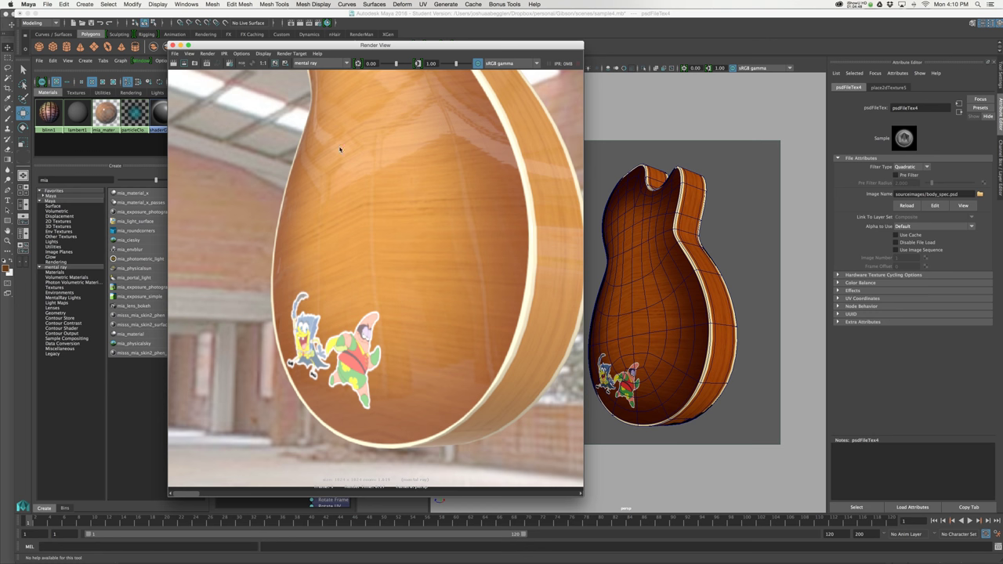
pyautogui.click(231, 64)
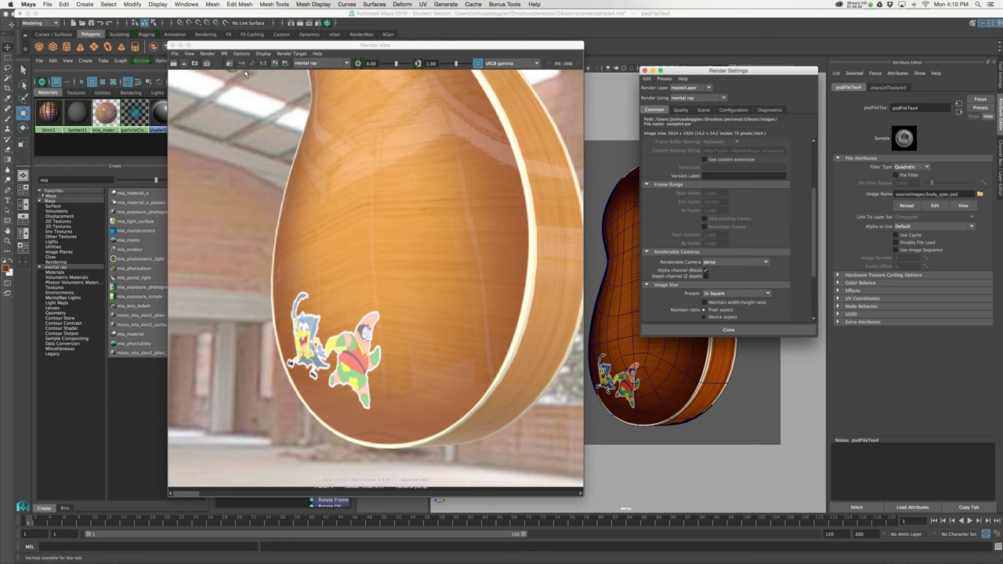
pyautogui.scroll(-3, 811, 216)
pyautogui.scroll(-3, 811, 217)
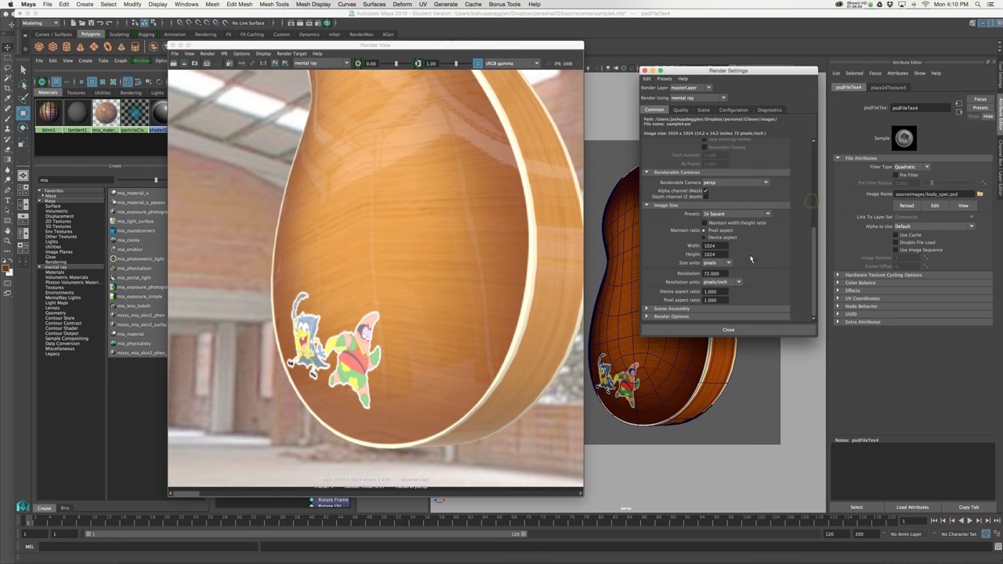
pyautogui.click(724, 265)
pyautogui.click(713, 271)
pyautogui.click(737, 214)
pyautogui.click(730, 246)
pyautogui.click(179, 66)
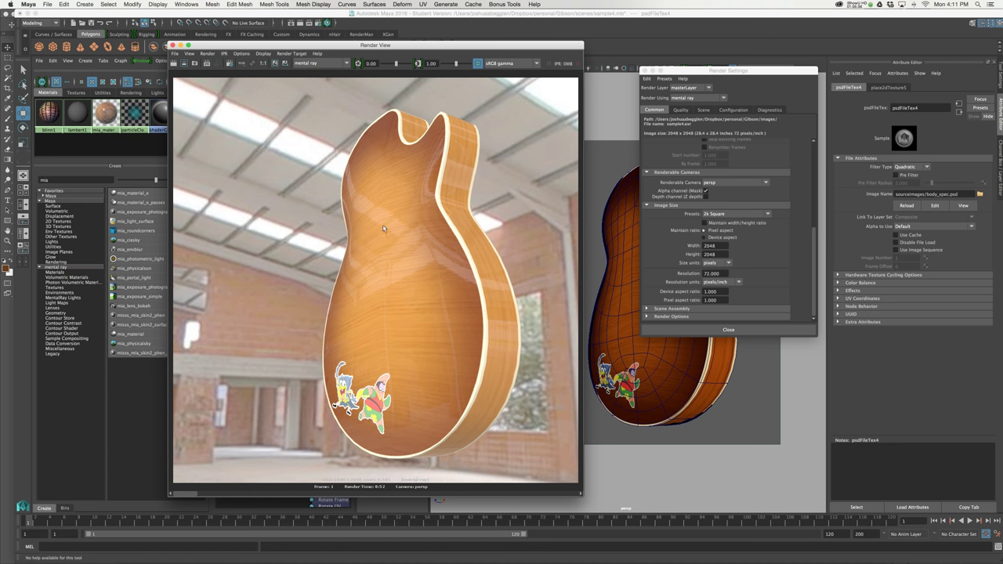
# Examine the sticker, wood grain and glossy reflections up close in the 2k render of the guitar body
pyautogui.keyDown('alt'); pyautogui.moveTo(352, 247); pyautogui.dragTo(559, 289, button='right'); pyautogui.keyUp('alt')
pyautogui.keyDown('alt'); pyautogui.moveTo(498, 301); pyautogui.dragTo(487, 267, button='middle'); pyautogui.keyUp('alt')
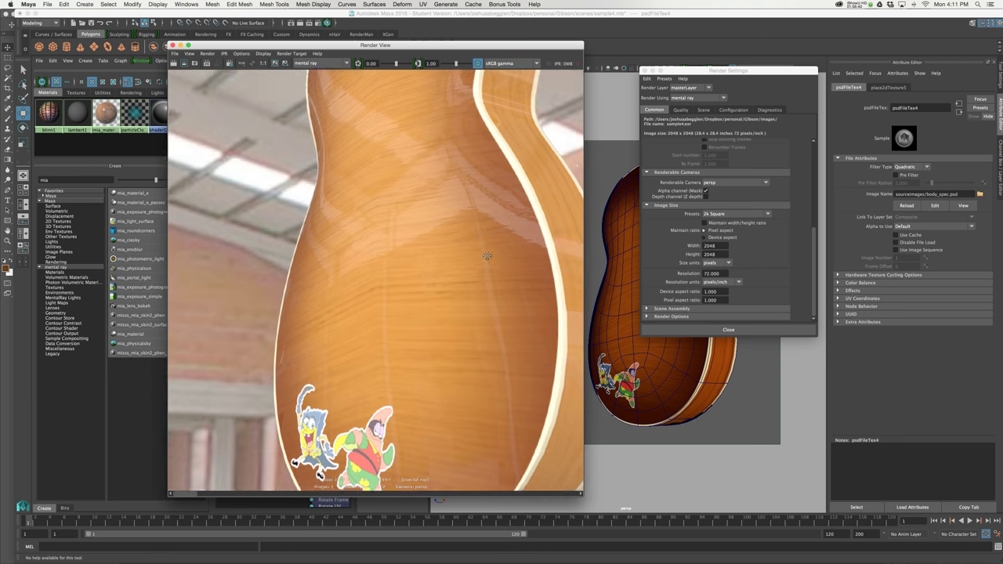
pyautogui.keyDown('alt'); pyautogui.moveTo(487, 268); pyautogui.dragTo(472, 240, button='right'); pyautogui.keyUp('alt')
pyautogui.keyDown('alt'); pyautogui.moveTo(447, 296); pyautogui.dragTo(433, 243, button='right'); pyautogui.keyUp('alt')
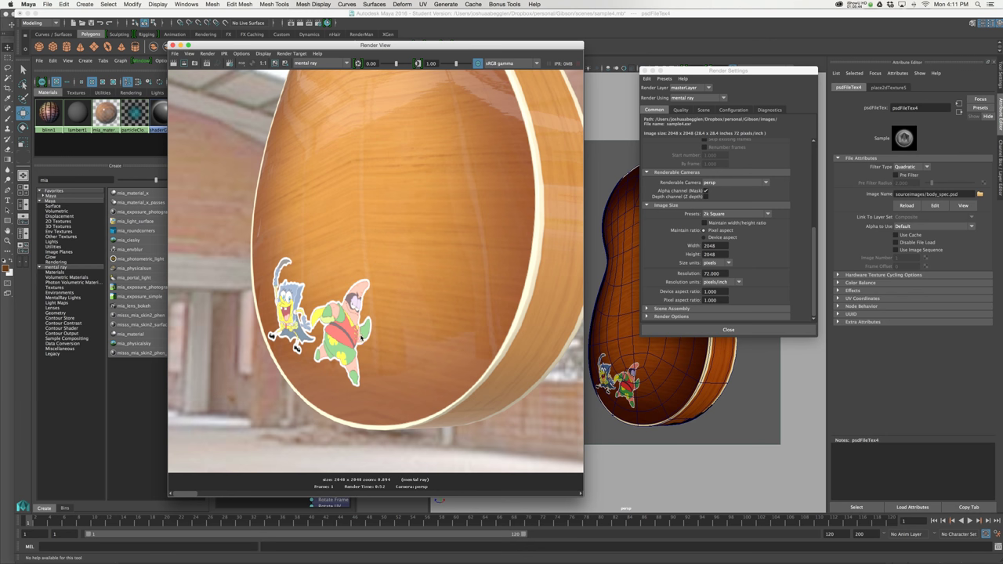
pyautogui.click(263, 63)
pyautogui.keyDown('alt'); pyautogui.moveTo(493, 294); pyautogui.dragTo(506, 232, button='right'); pyautogui.keyUp('alt')
# Review the mental ray sampling and filtering quality settings, and inspect the whole guitar body in the render
pyautogui.click(682, 112)
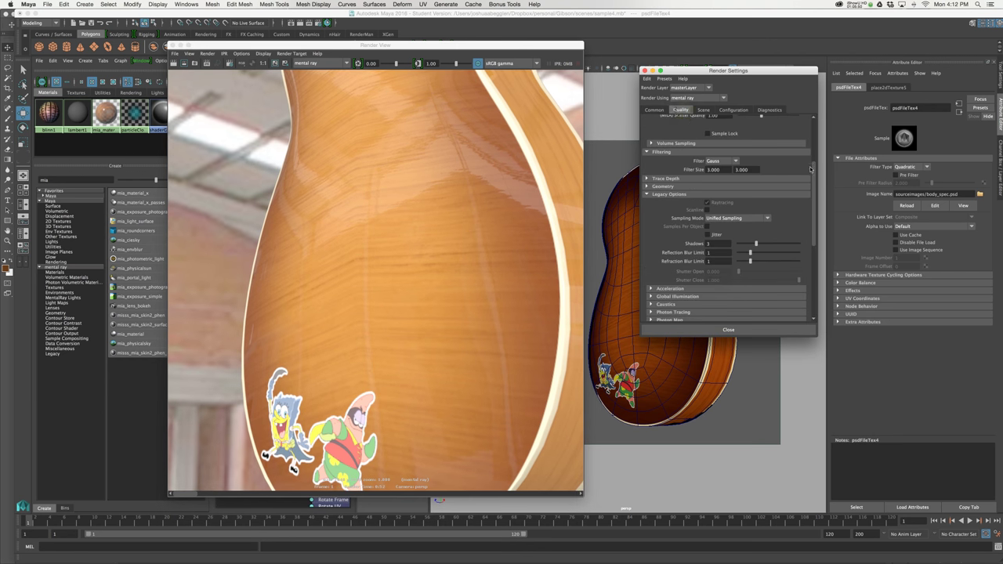
pyautogui.click(678, 110)
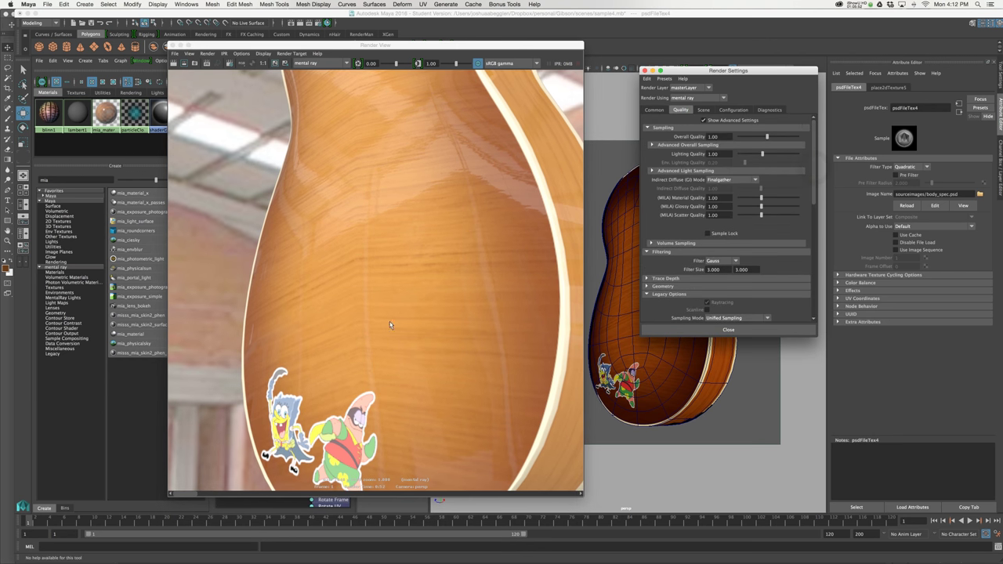
pyautogui.click(381, 291)
pyautogui.keyDown('alt'); pyautogui.moveTo(381, 291); pyautogui.dragTo(405, 253, button='middle'); pyautogui.keyUp('alt')
pyautogui.keyDown('alt'); pyautogui.moveTo(403, 240); pyautogui.dragTo(281, 230, button='right'); pyautogui.keyUp('alt')
pyautogui.keyDown('alt'); pyautogui.moveTo(376, 228); pyautogui.dragTo(318, 206, button='right'); pyautogui.keyUp('alt')
pyautogui.keyDown('alt'); pyautogui.moveTo(352, 186); pyautogui.dragTo(340, 277, button='middle'); pyautogui.keyUp('alt')
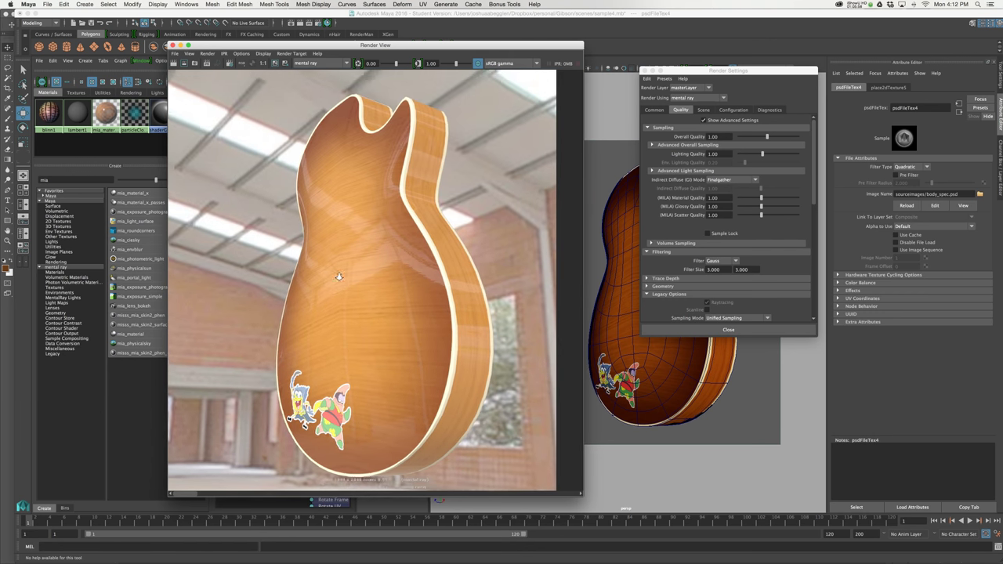
pyautogui.keyDown('alt'); pyautogui.moveTo(340, 277); pyautogui.dragTo(319, 269, button='right'); pyautogui.keyUp('alt')
pyautogui.keyDown('alt'); pyautogui.moveTo(304, 264); pyautogui.dragTo(305, 257, button='middle'); pyautogui.keyUp('alt')
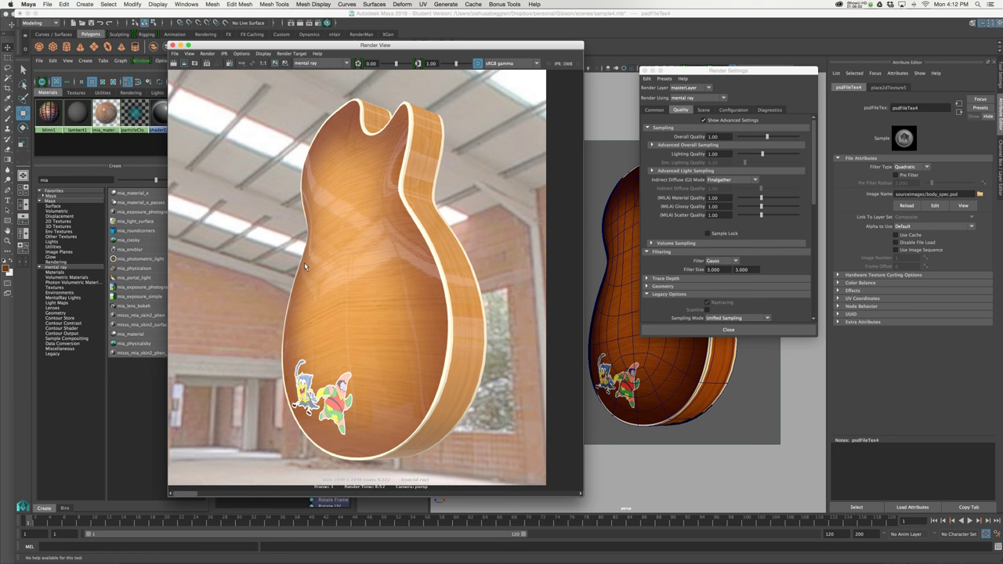